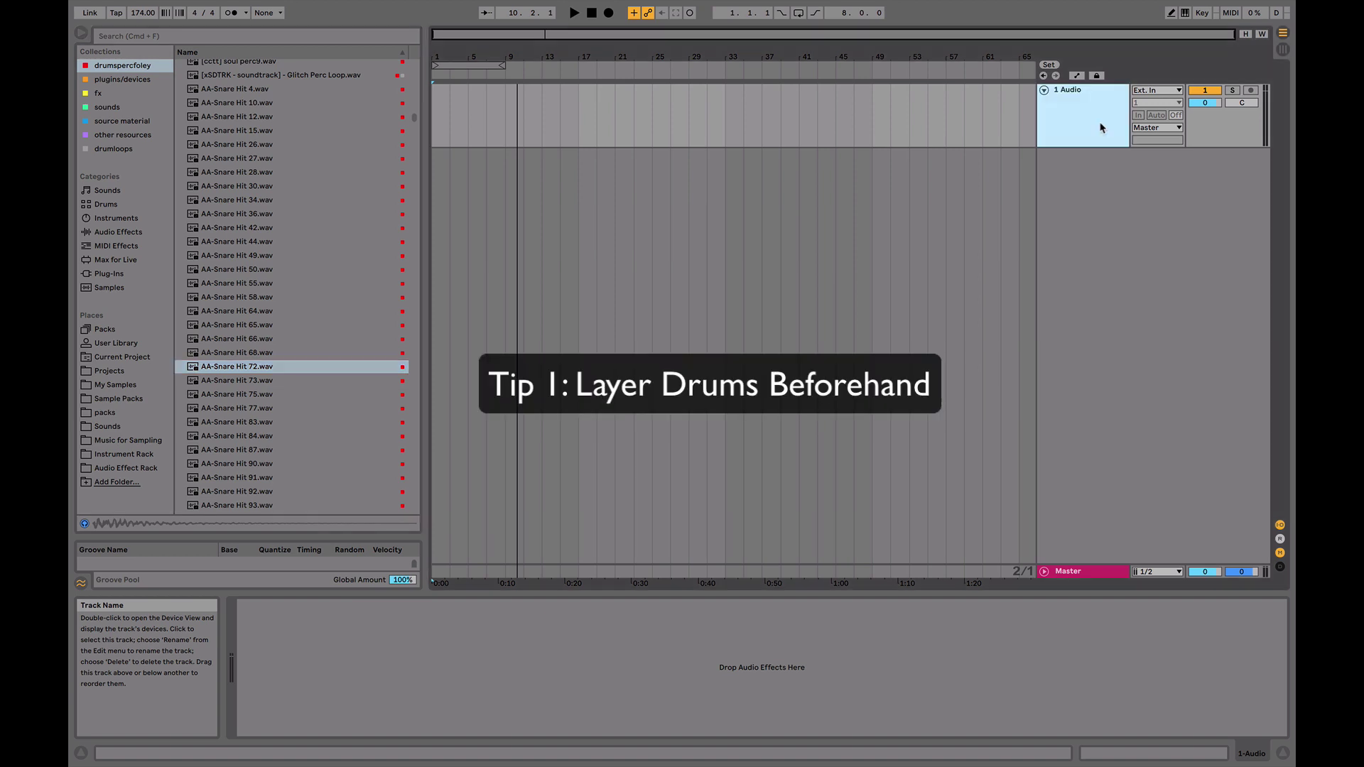
- Add a second audio track and place AA-Snare Hit 72.wav at the start of the first track
key("super+t")
mouse_move(436, 52)
left_mouse_down()
mouse_move(435, 96)
mouse_move(448, 56)
left_mouse_up()
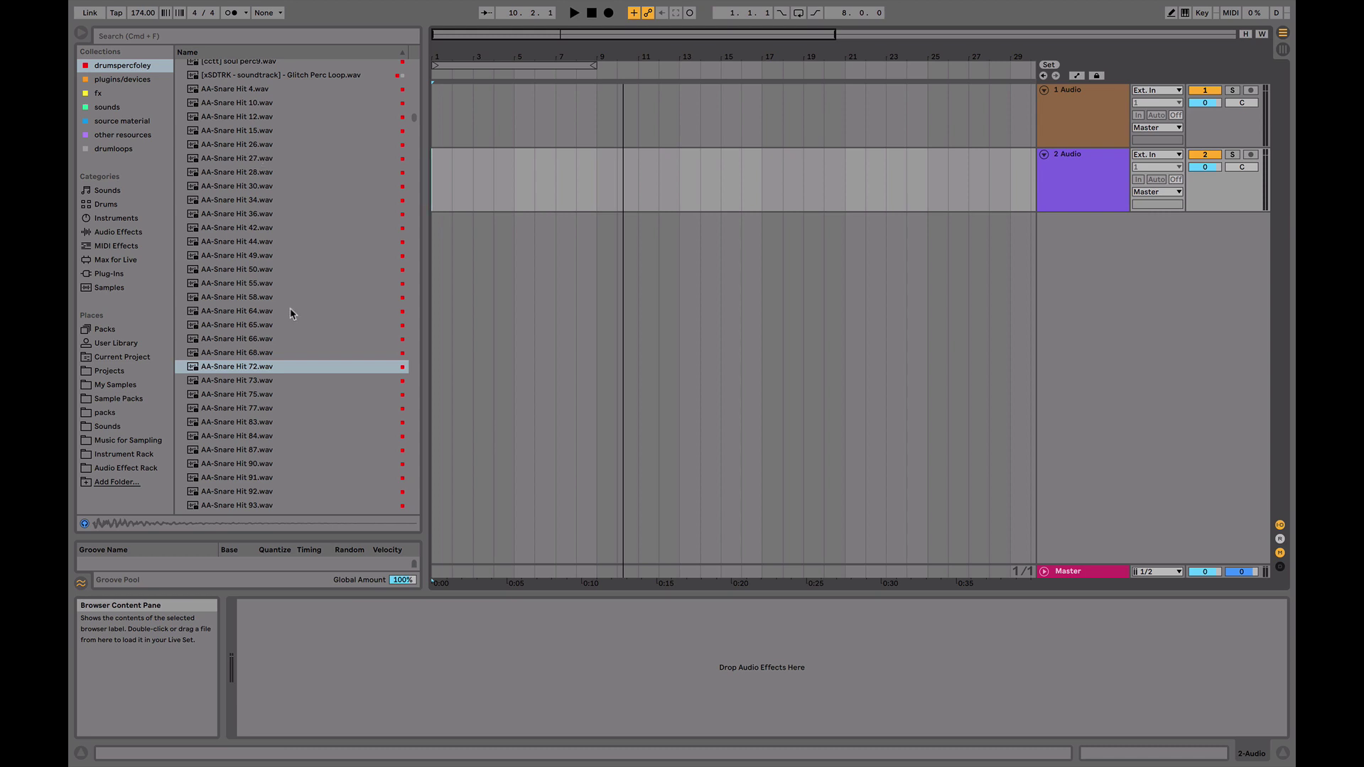
left_click(260, 396)
left_click(240, 369)
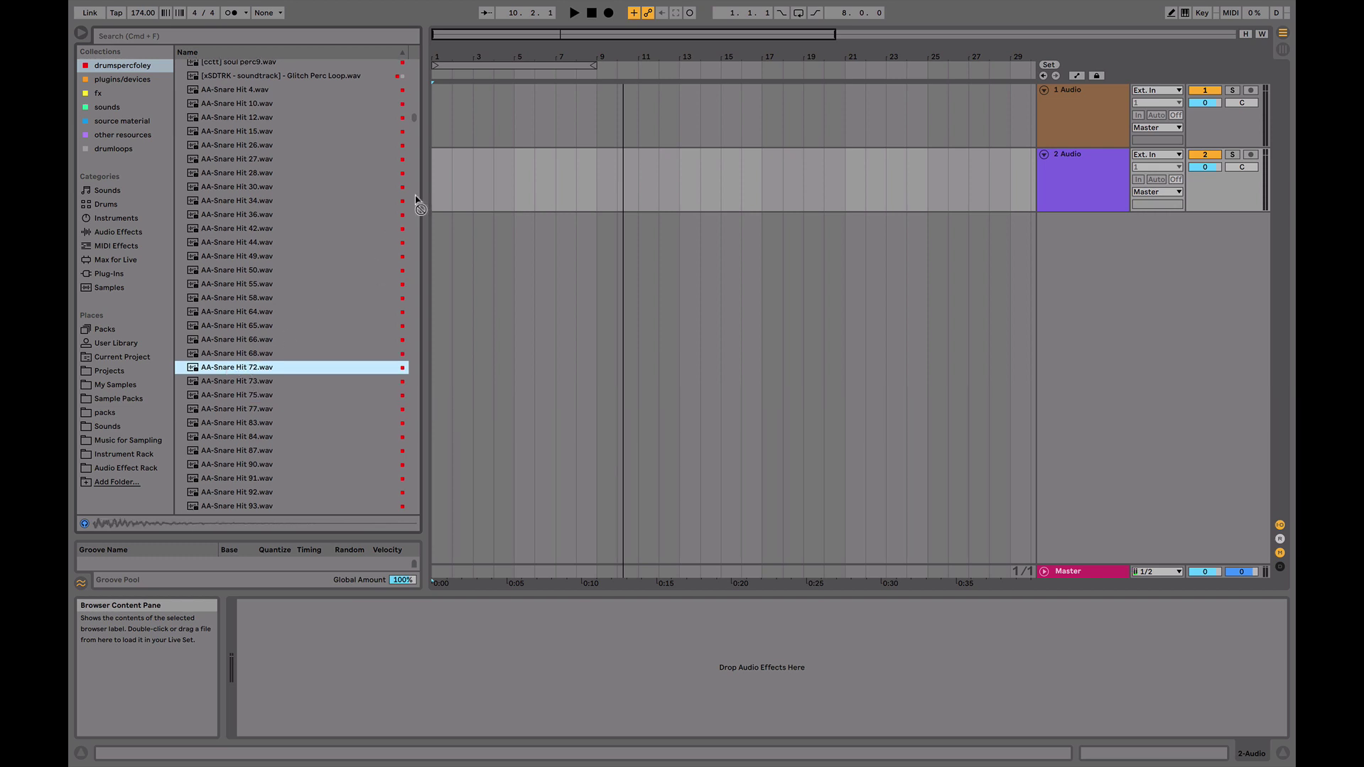
left_click(435, 174)
left_click_drag(434, 141, 435, 128)
- Play the placed snare and lower its track volume to -3.3 dB
key("space")
key("space")
left_click_drag(440, 55, 440, 177)
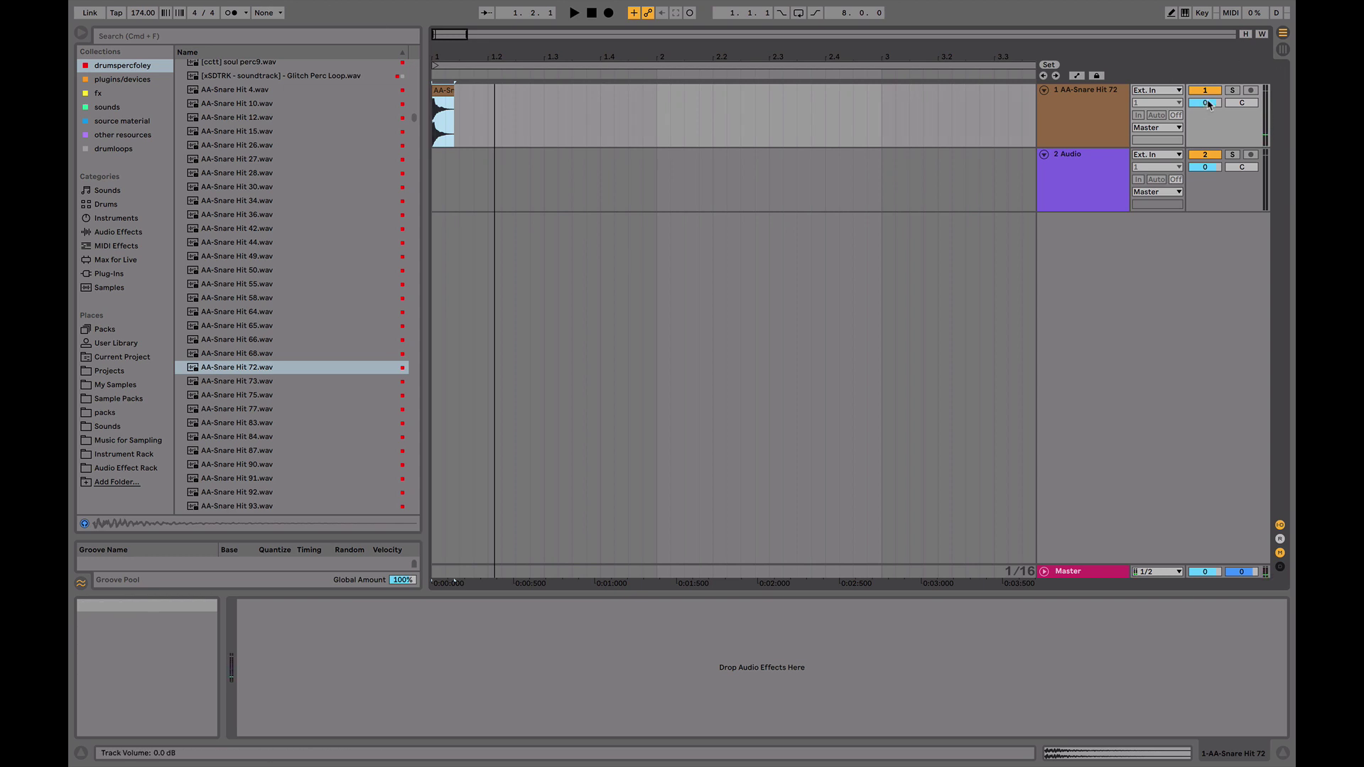
left_click_drag(1198, 103, 1198, 117)
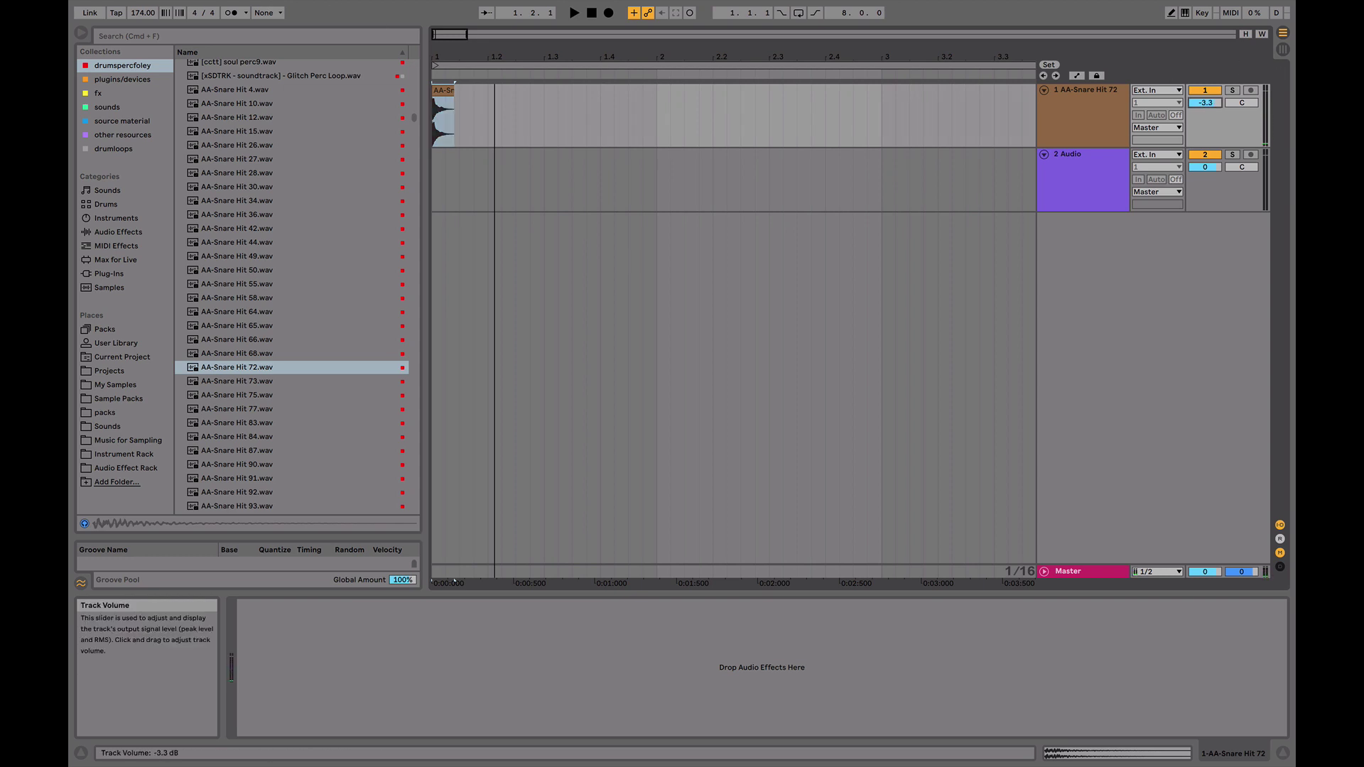
- Audition further snare samples and place Bck_Snr.wav at the start of the second audio track
scroll(370, 341, "down", 2)
left_click(360, 343)
left_click(321, 395)
scroll(321, 395, "down", 10)
left_click(321, 392)
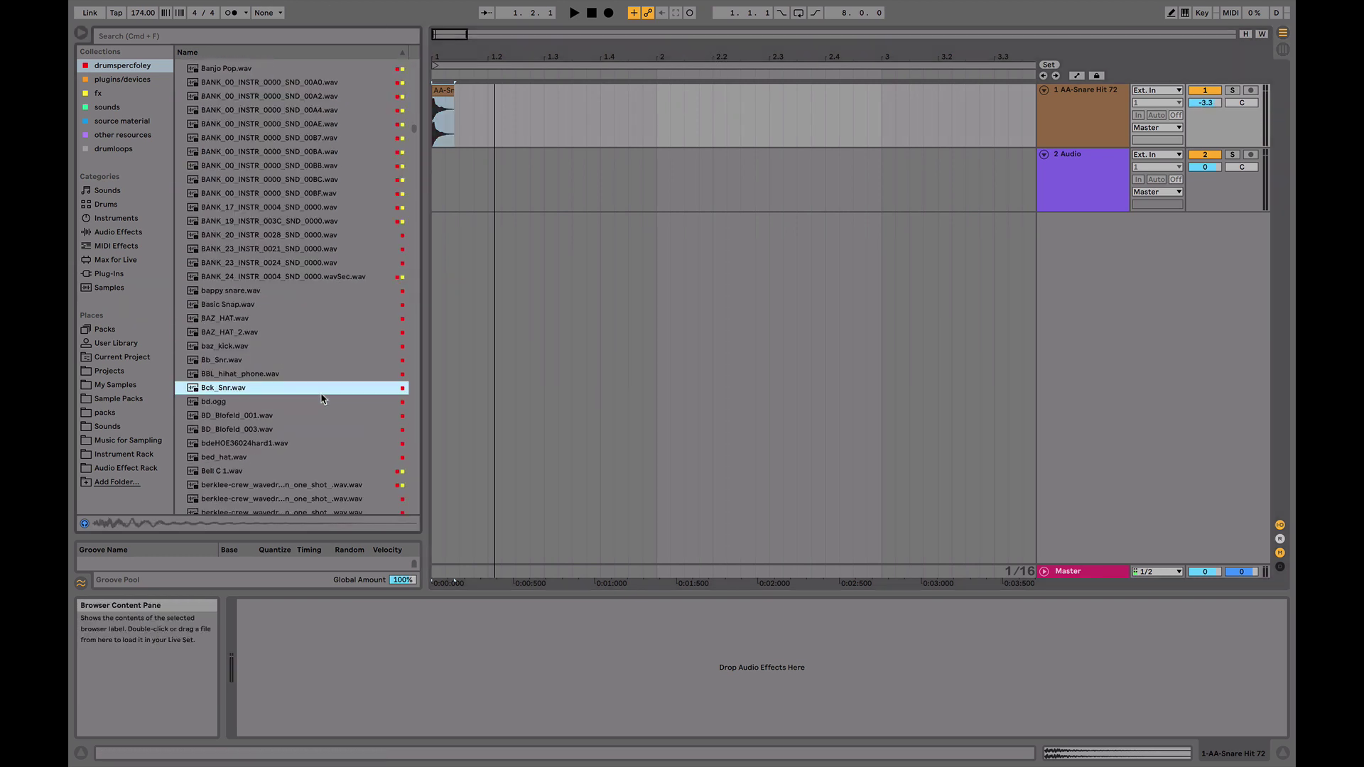
key("shift+End")
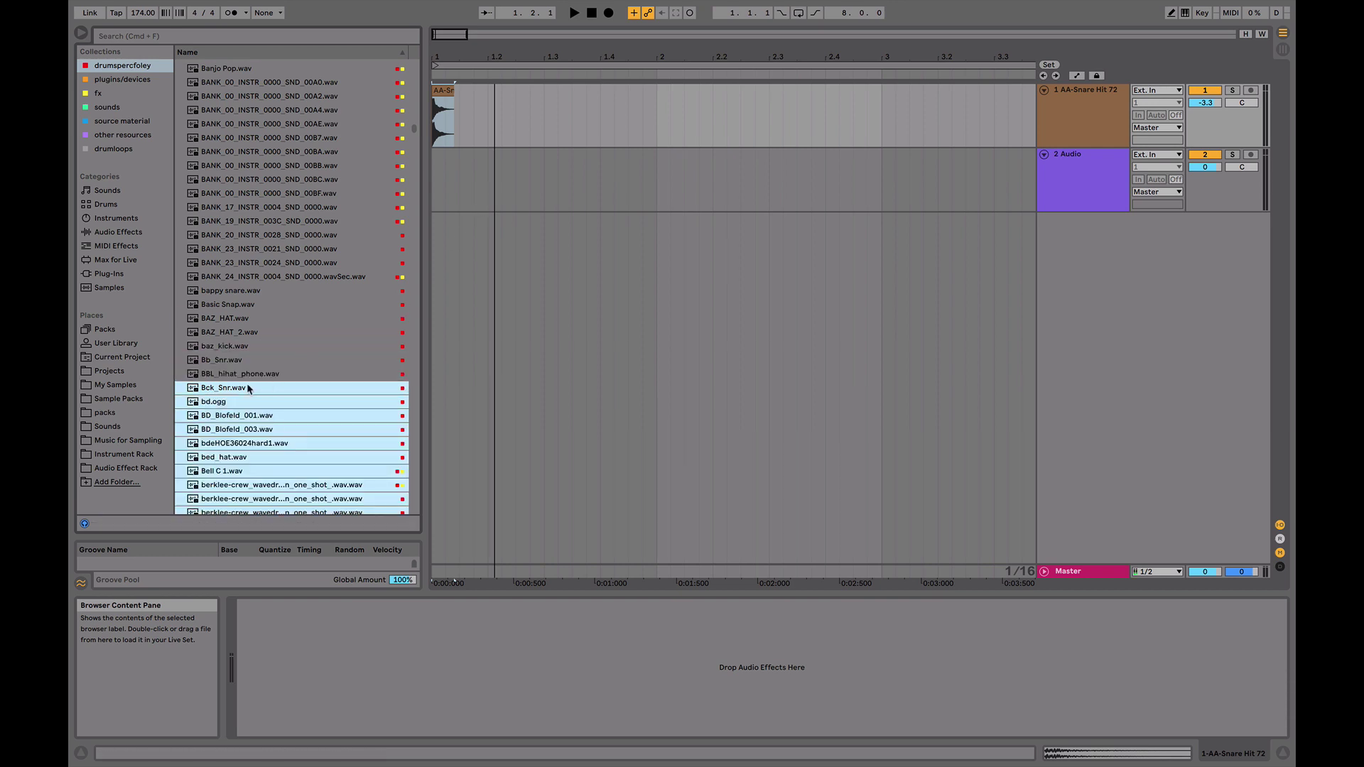
left_click(241, 388)
left_click_drag(223, 391, 444, 202)
- Play both snare layers and lower the Bck_Snr track's volume to -6.6 dB
key("space")
key("space")
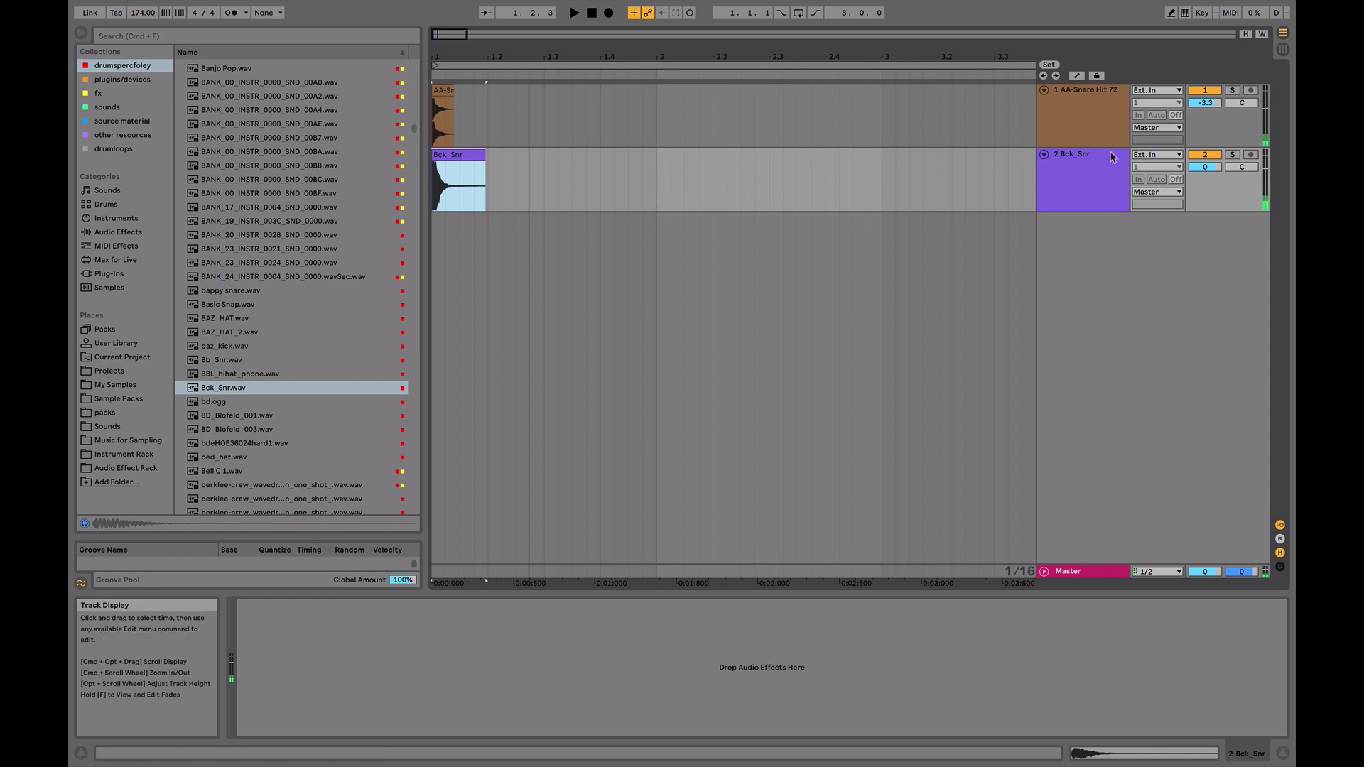
left_click_drag(1205, 167, 1205, 181)
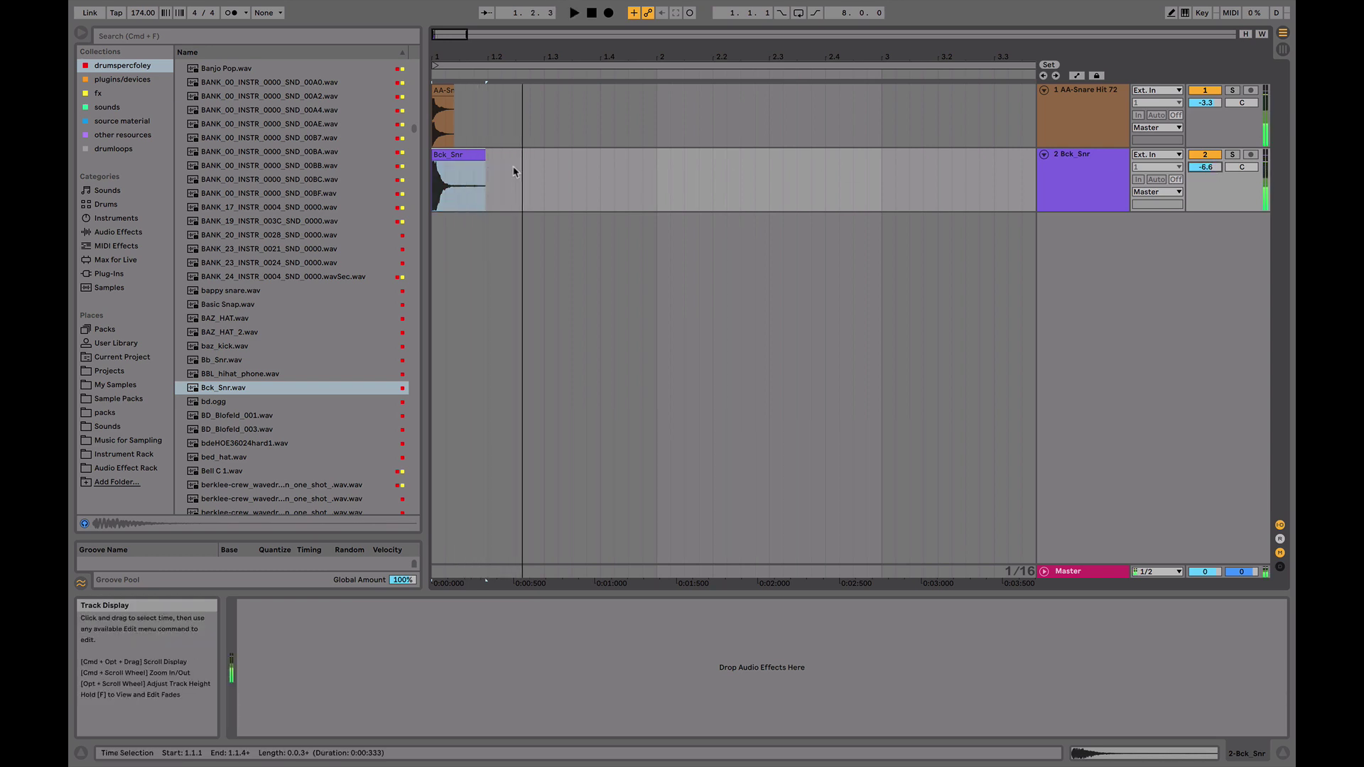
- Shorten the Bck_Snr clip to about 148 ms and fade it out over its whole length
left_click(484, 160)
left_click_drag(485, 157, 428, 169)
key("space")
key("space")
key("space")
left_click_drag(455, 57, 455, 91)
key("space")
- Set the Bck_Snr track's volume to -2.9 dB and compare playback with the AA-Snare Hit 72 track muted and unmuted
left_click_drag(1205, 167, 1205, 141)
left_click(1198, 91)
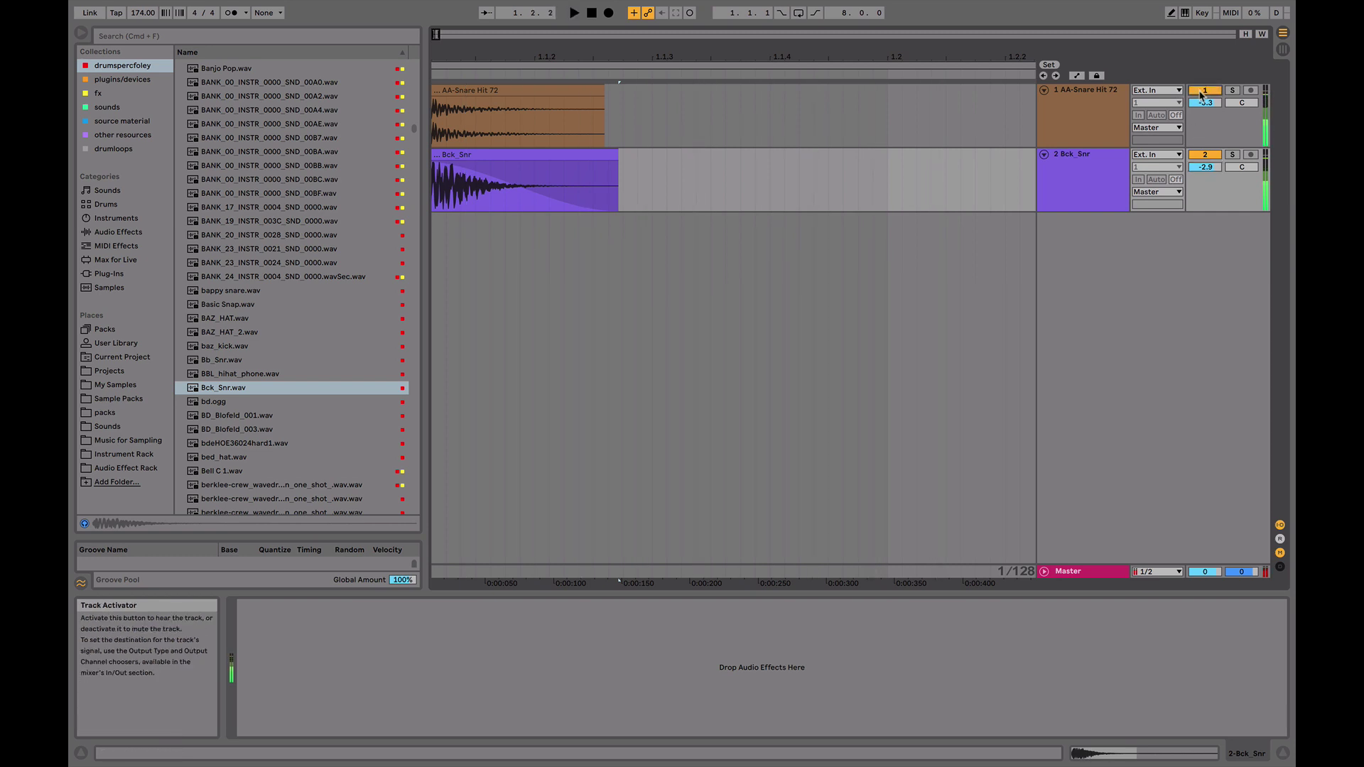
key("space")
key("space")
left_click(1203, 92)
key("space")
key("space")
scroll(877, 152, "left", 1)
key("space")
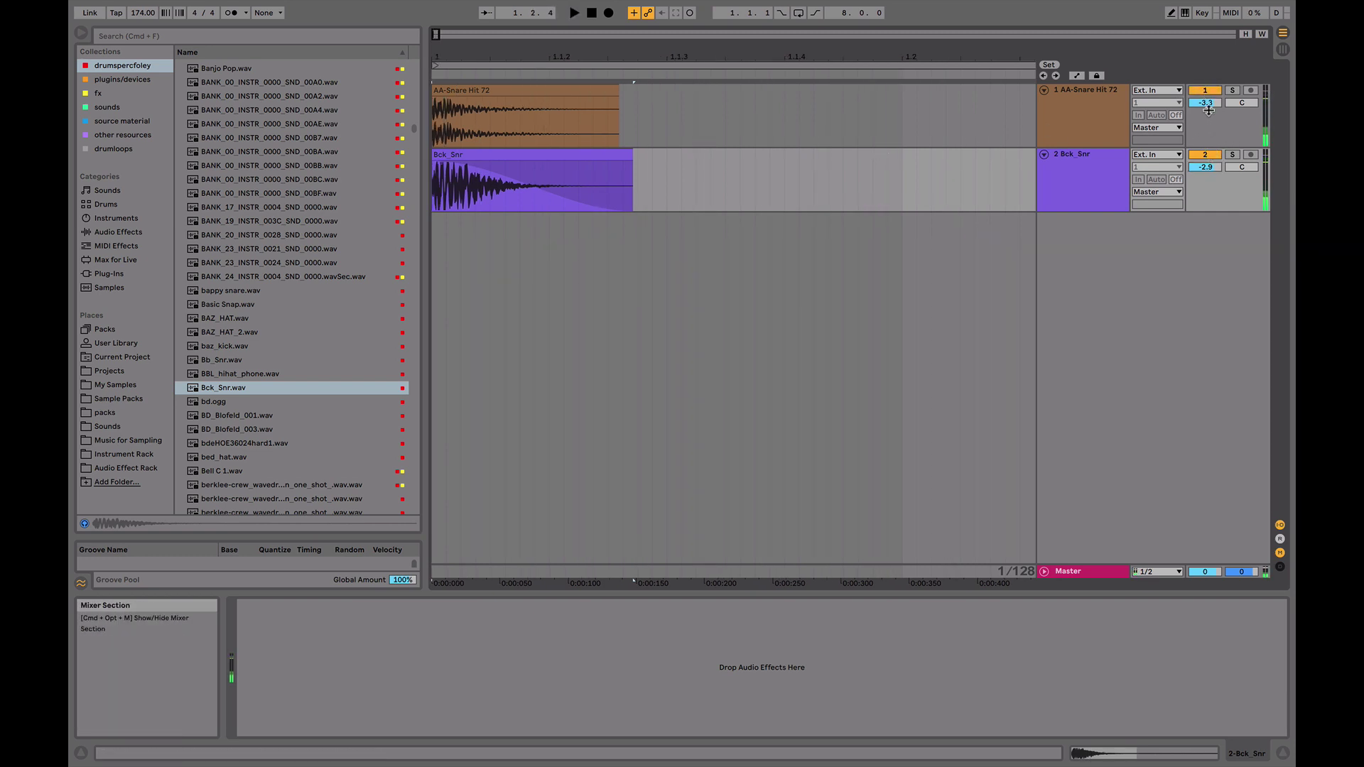
- Solo the AA-Snare Hit 72 track, add the Bck_Snr track to the solo, and listen to the layers
left_click(448, 114)
key("space")
left_click(1232, 91)
key("space")
key("space")
left_click(1233, 154, "super")
key("space")
key("space")
key("space")
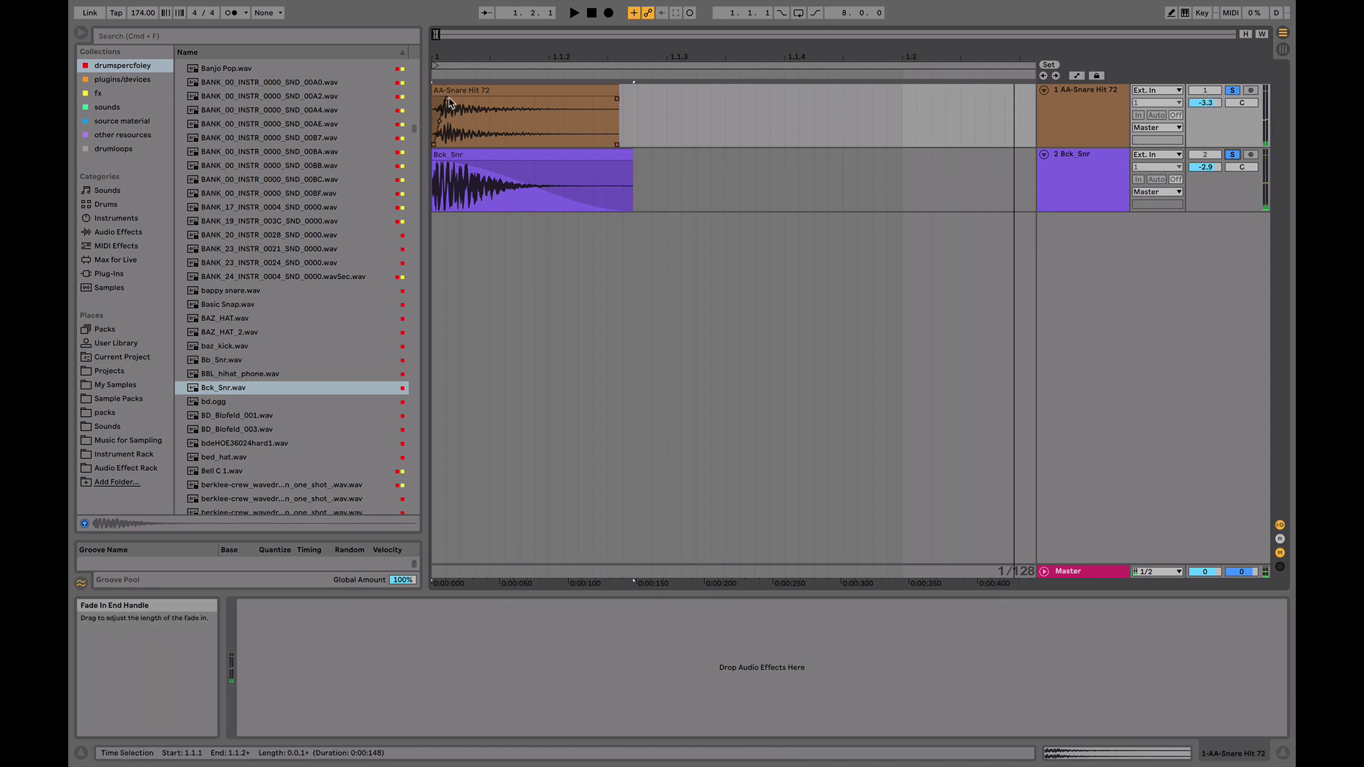
- Lower the AA-Snare Hit 72 track's volume to -4.6 dB and check the balance by playing both snares
key("space")
mouse_move(1205, 103)
left_mouse_down()
mouse_move(1205, 115)
mouse_move(1205, 99)
left_mouse_up()
key("space")
key("space")
key("space")
key("space")
key("space")
- Transpose the AA-Snare Hit 72 clip up by 3 st and play the result
left_click(508, 92)
double_click(507, 92)
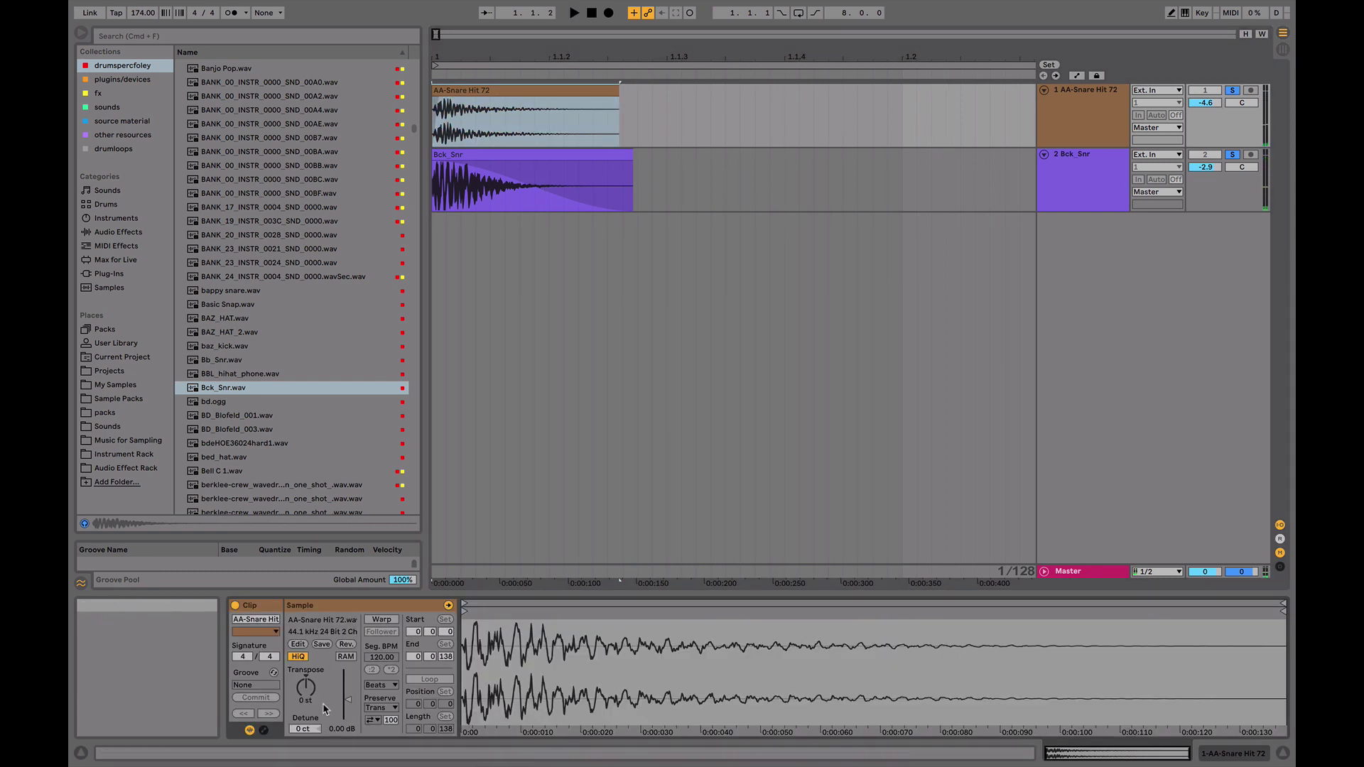
left_click_drag(305, 687, 310, 687)
key("space")
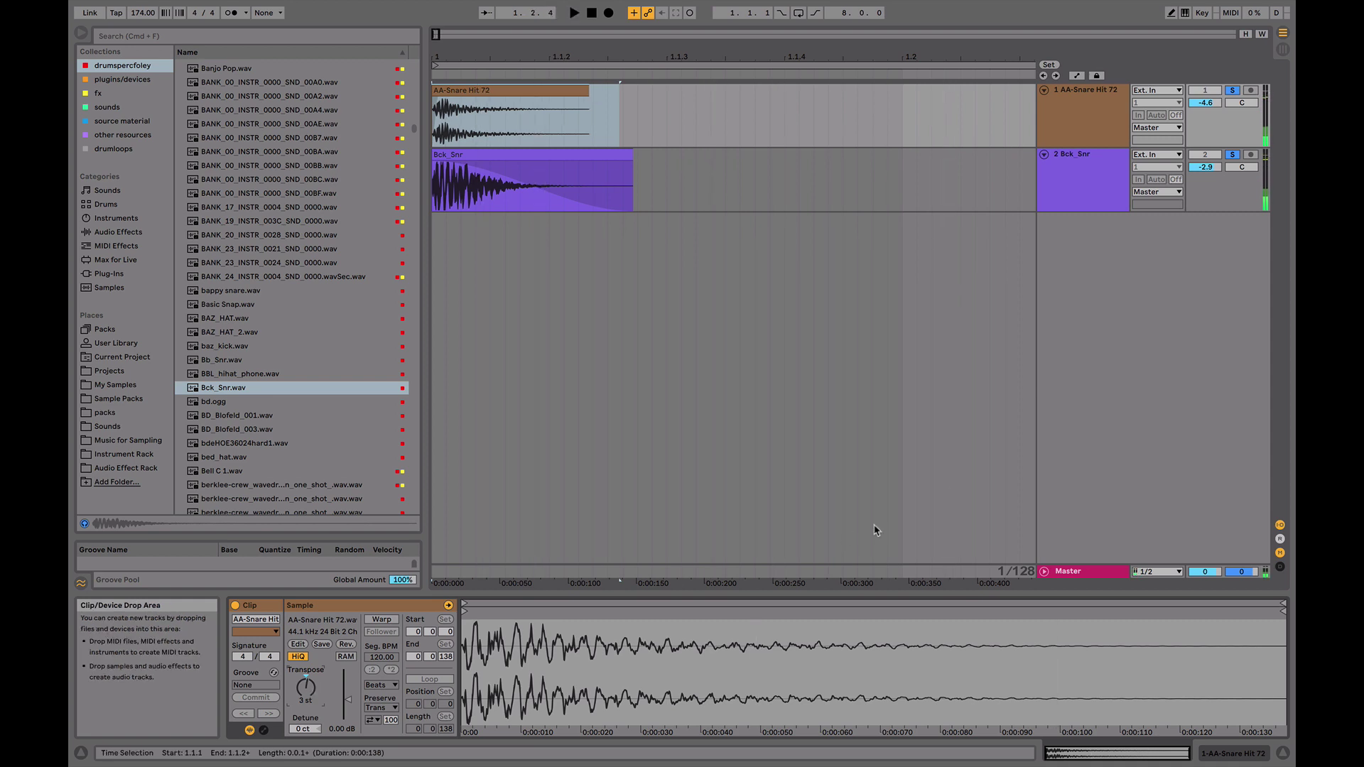
key("space")
key("space")
- Turn off solo on both snare tracks and set the AA-Snare Hit 72 track's volume to -4.0 dB
left_click(1233, 91)
left_click(1214, 93)
key("space")
key("space")
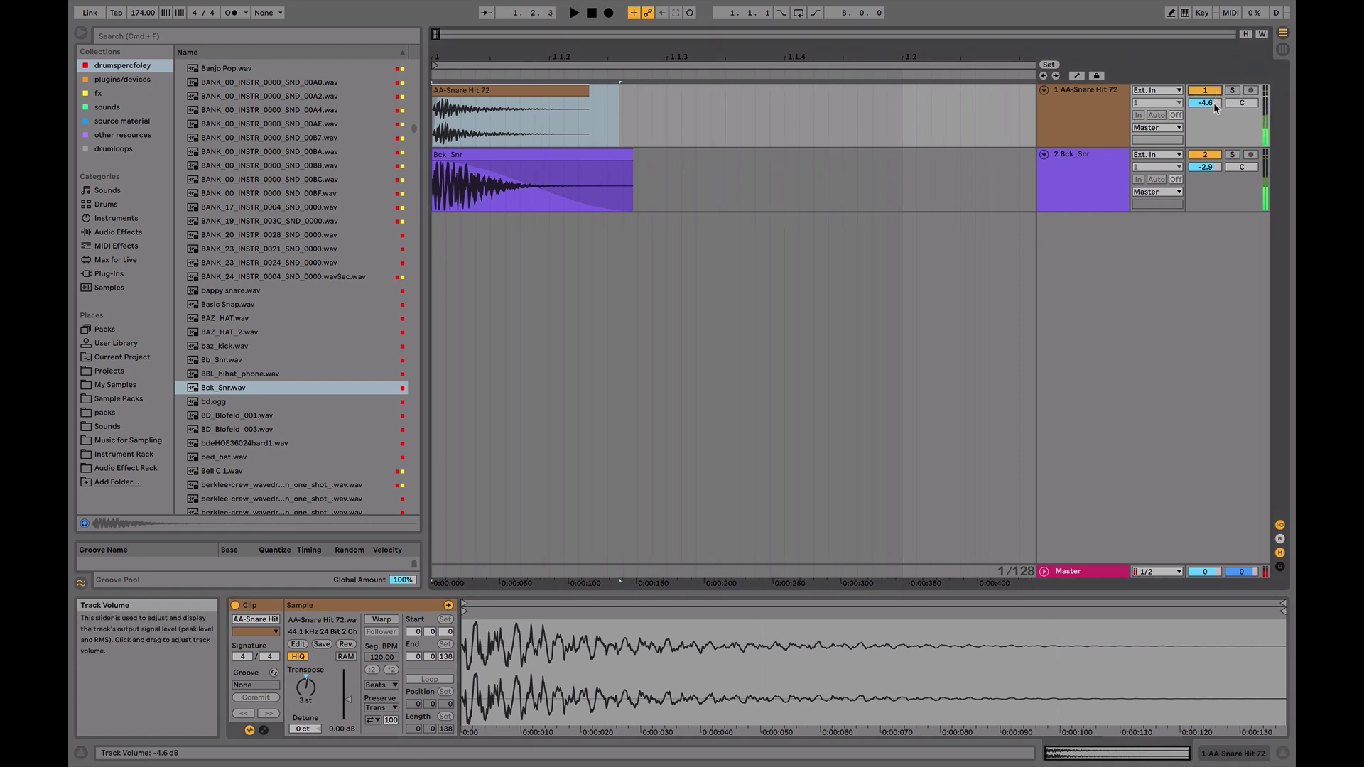
left_click_drag(1213, 106, 1214, 98)
key("space")
key("space")
key("space")
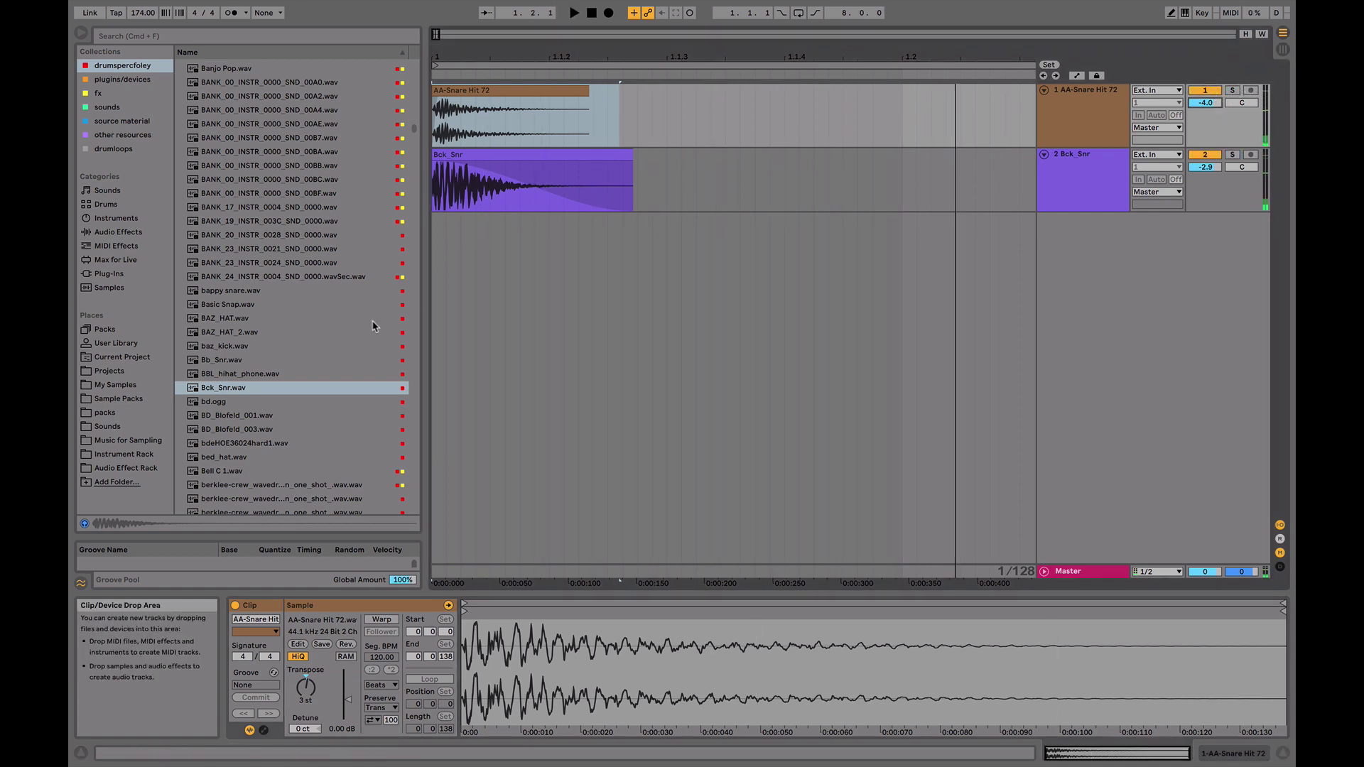
- Audition Boom-Bap hats, Bounce Fill and BOOMIN samples in the drum collection for a third layer
scroll(295, 352, "down", 3)
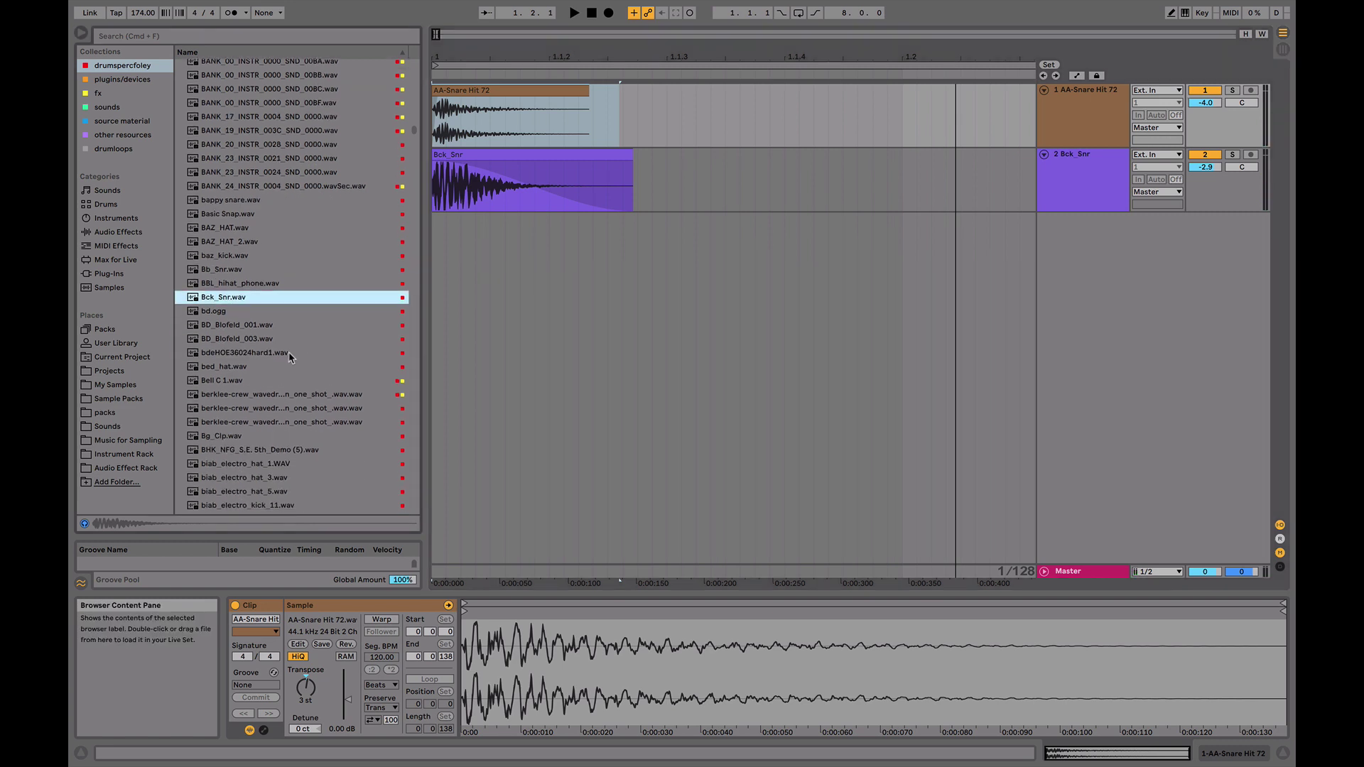
scroll(286, 357, "down", 10)
left_click(245, 305)
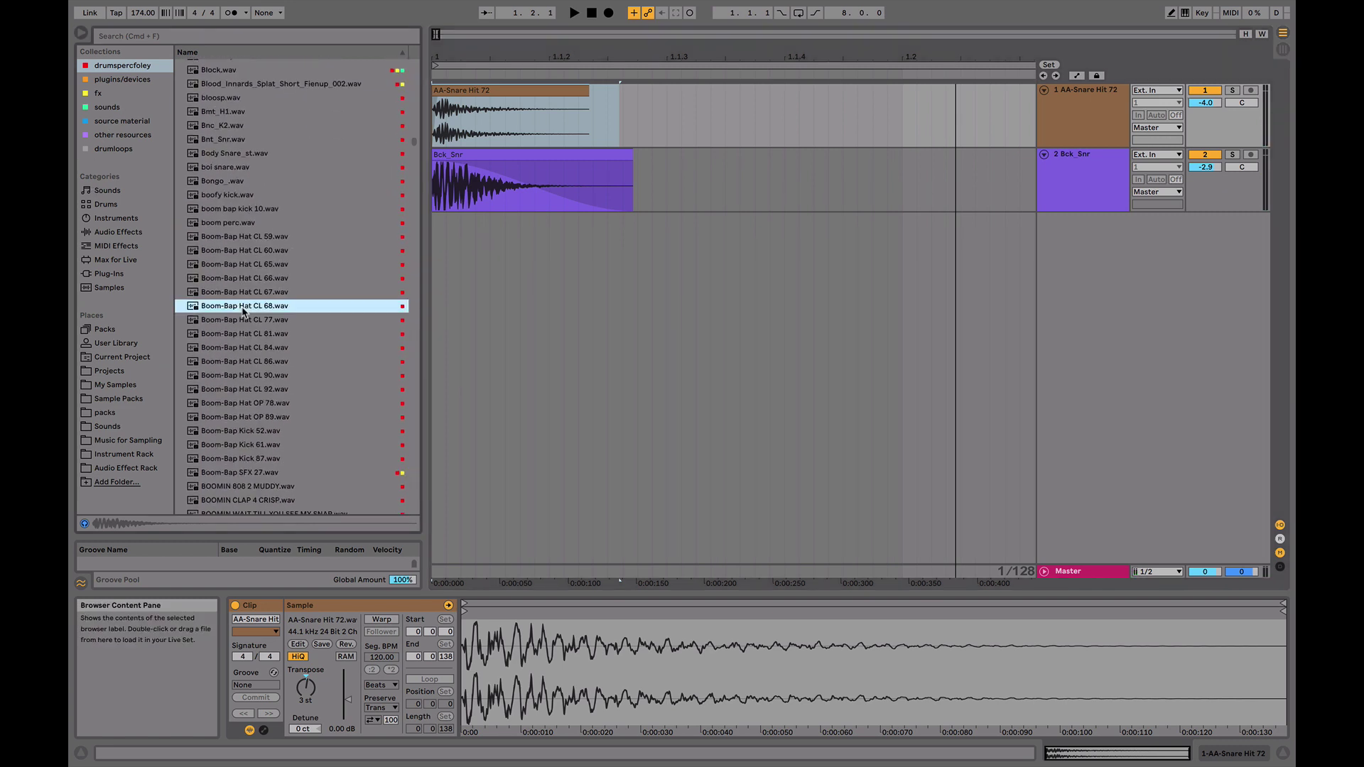
left_click(261, 348)
left_click(260, 269)
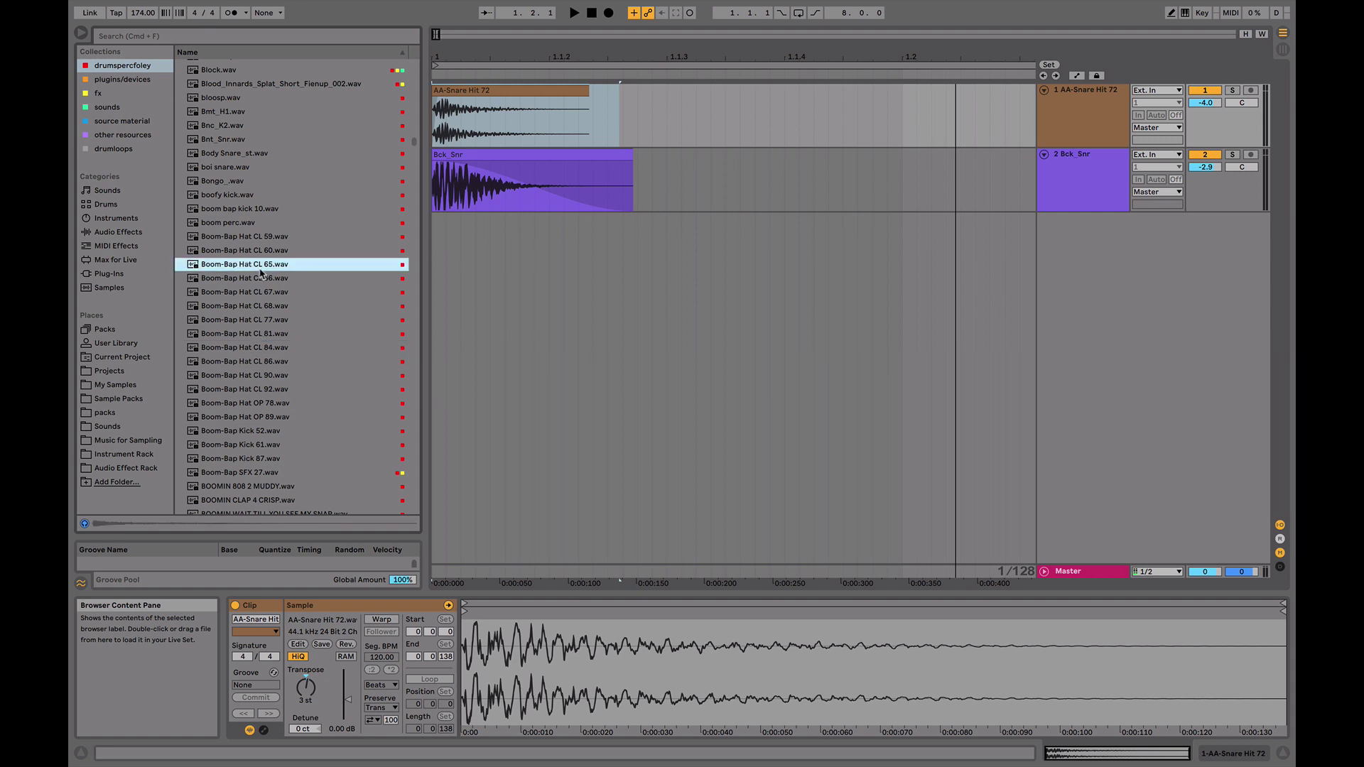
scroll(282, 382, "down", 4)
left_click(282, 379)
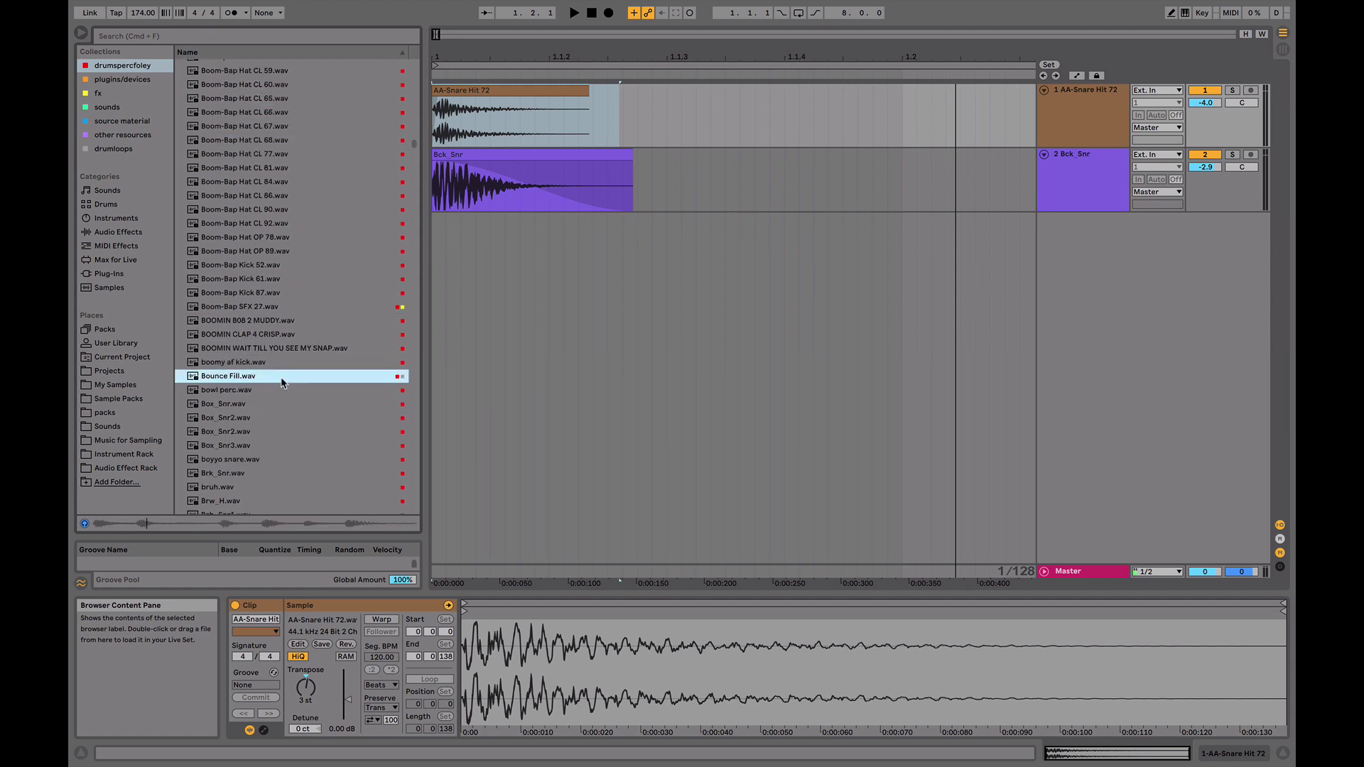
left_click(263, 319)
left_click(270, 335)
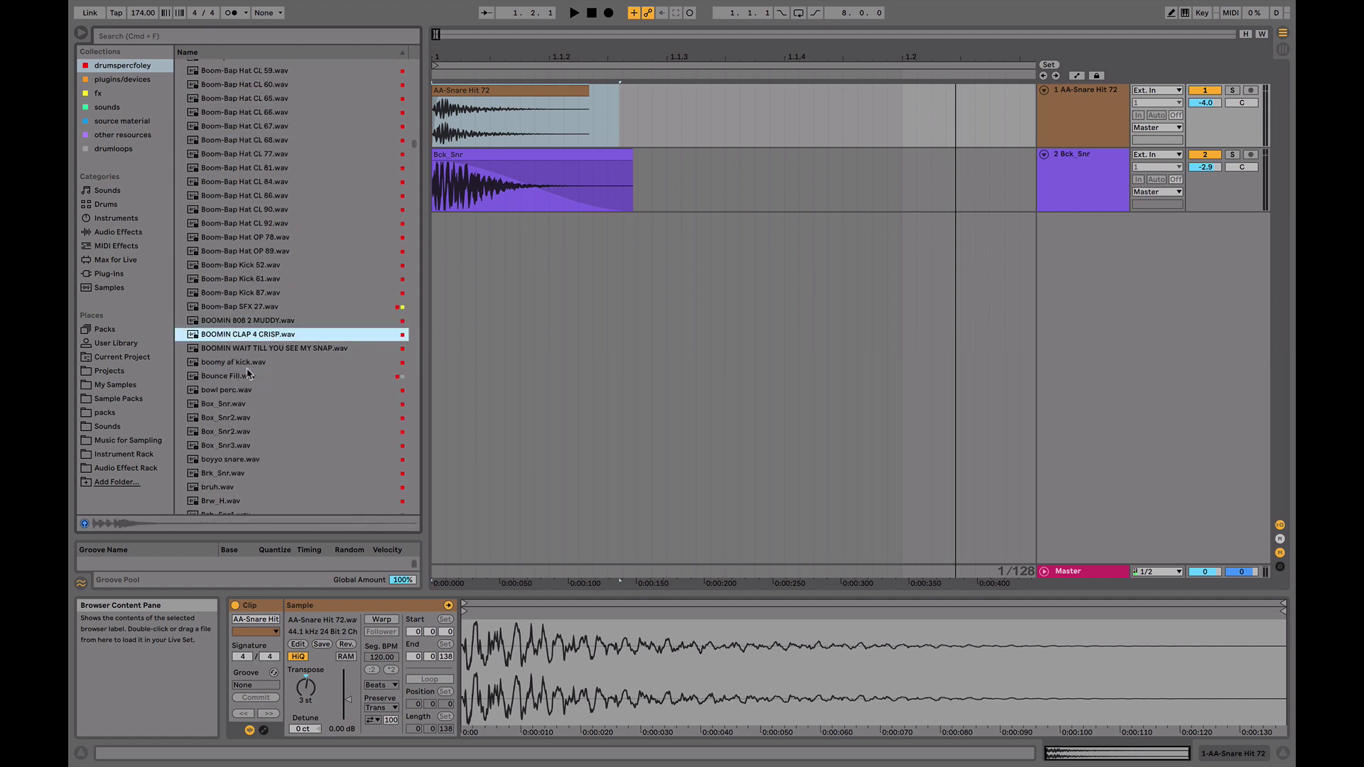
- Place BOOMIN CLAP 4 CRISP.wav on a new third track, trimming its opening pre-hits so the main clap aligns with the snares
left_click_drag(250, 338, 439, 274)
left_click_drag(434, 219, 464, 219)
key("space")
key("space")
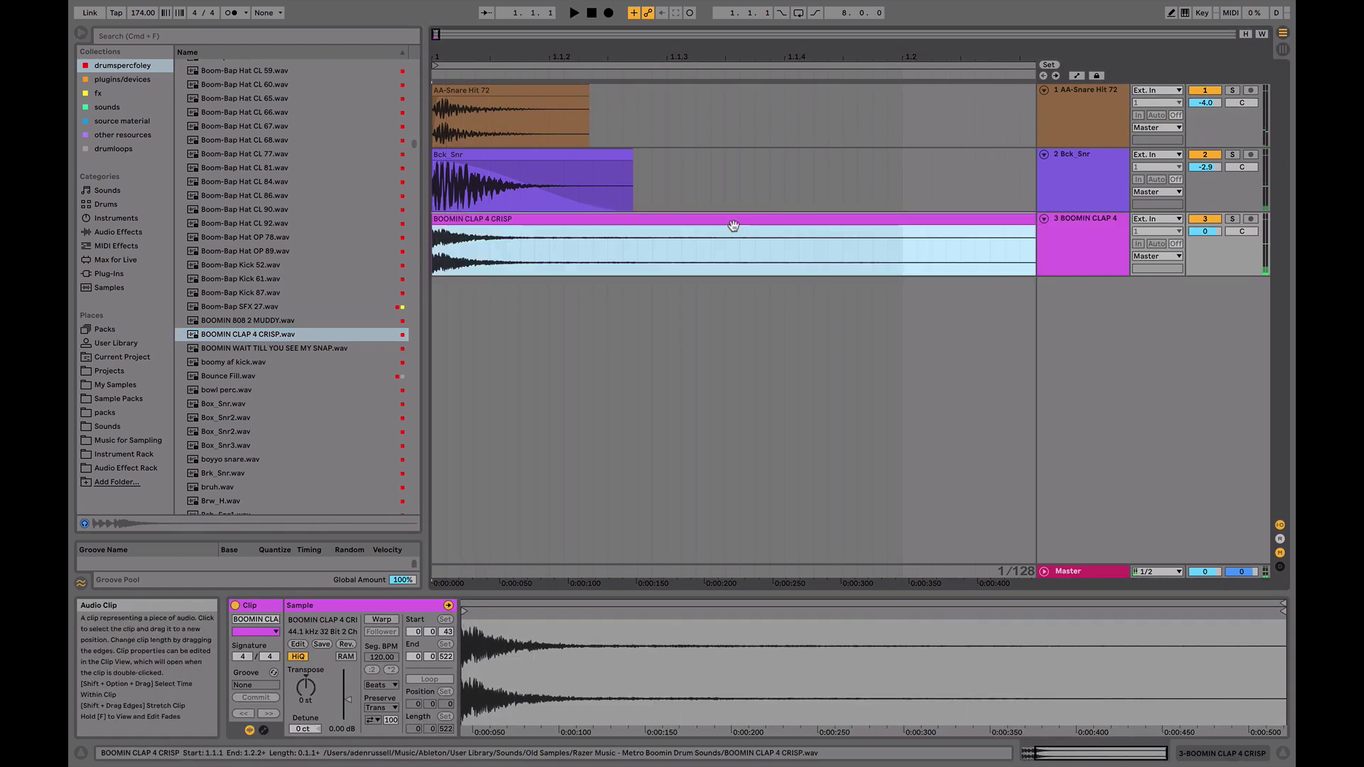
- Split the clap clip at about 140 ms, delete the remainder, and fade out the kept part over its whole length
left_click(623, 260)
key("super+e")
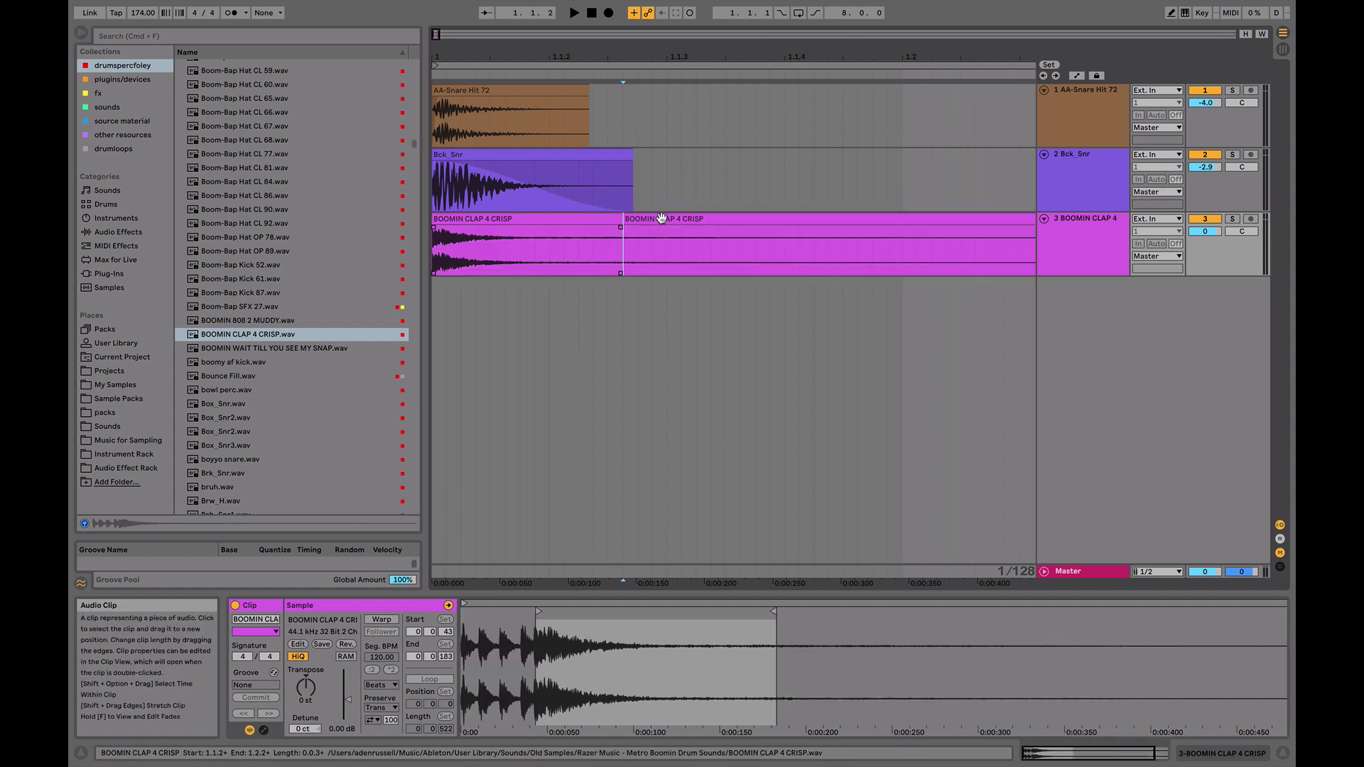
left_click(628, 235)
key("Delete")
left_click_drag(620, 228, 434, 226)
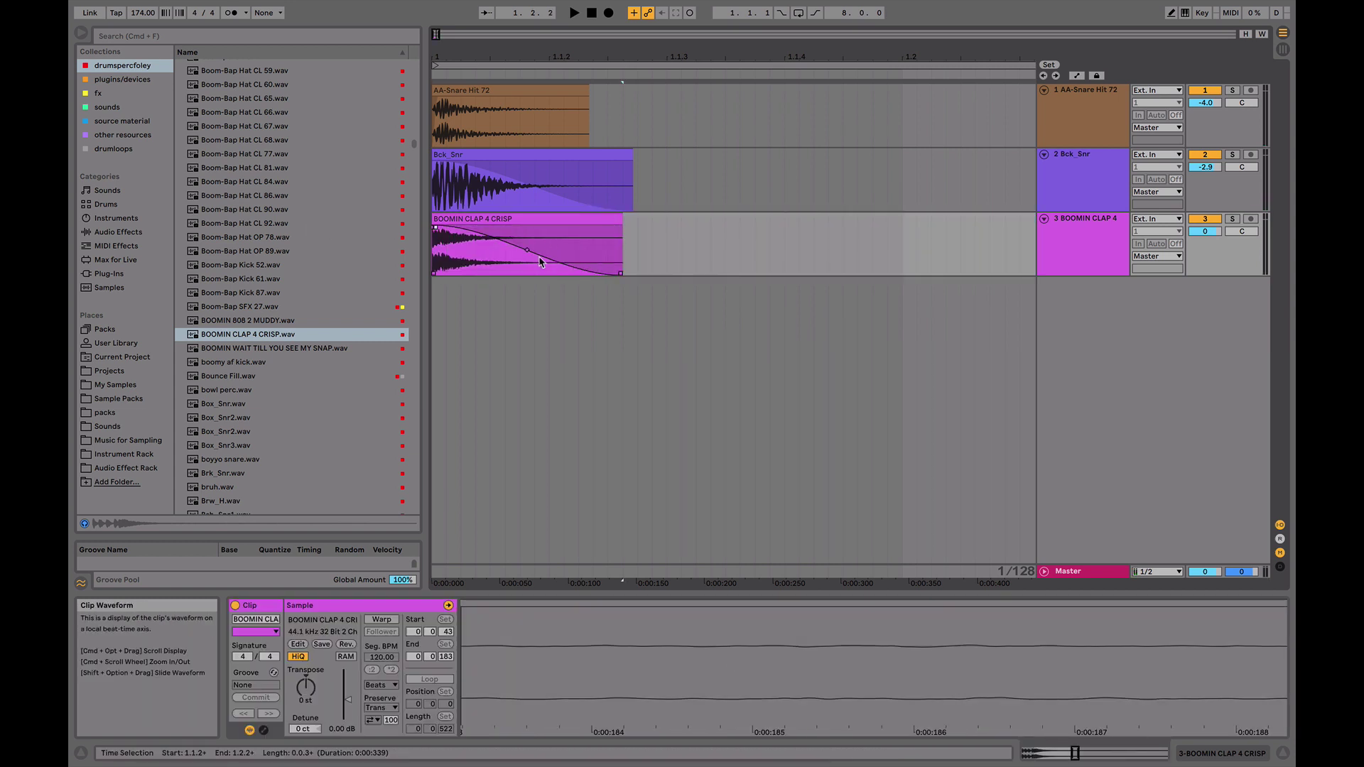
- Play the layered snare and compare it with the clap track muted and unmuted
key("space")
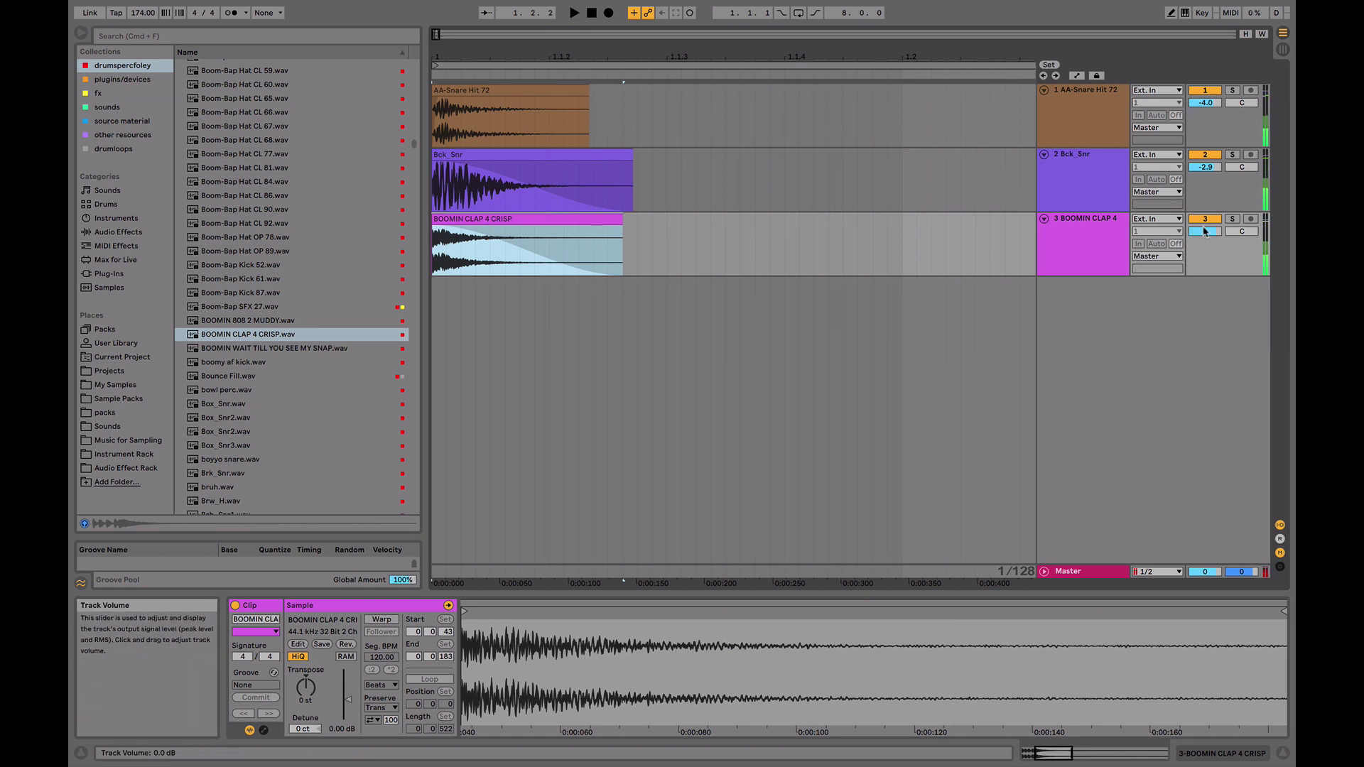
left_click(1205, 219)
left_click(1210, 222)
key("space")
key("space")
key("space")
- Solo the clap track and listen to the clap on its own several times
left_click(1232, 219)
key("space")
key("space")
key("space")
left_click(1078, 232)
key("space")
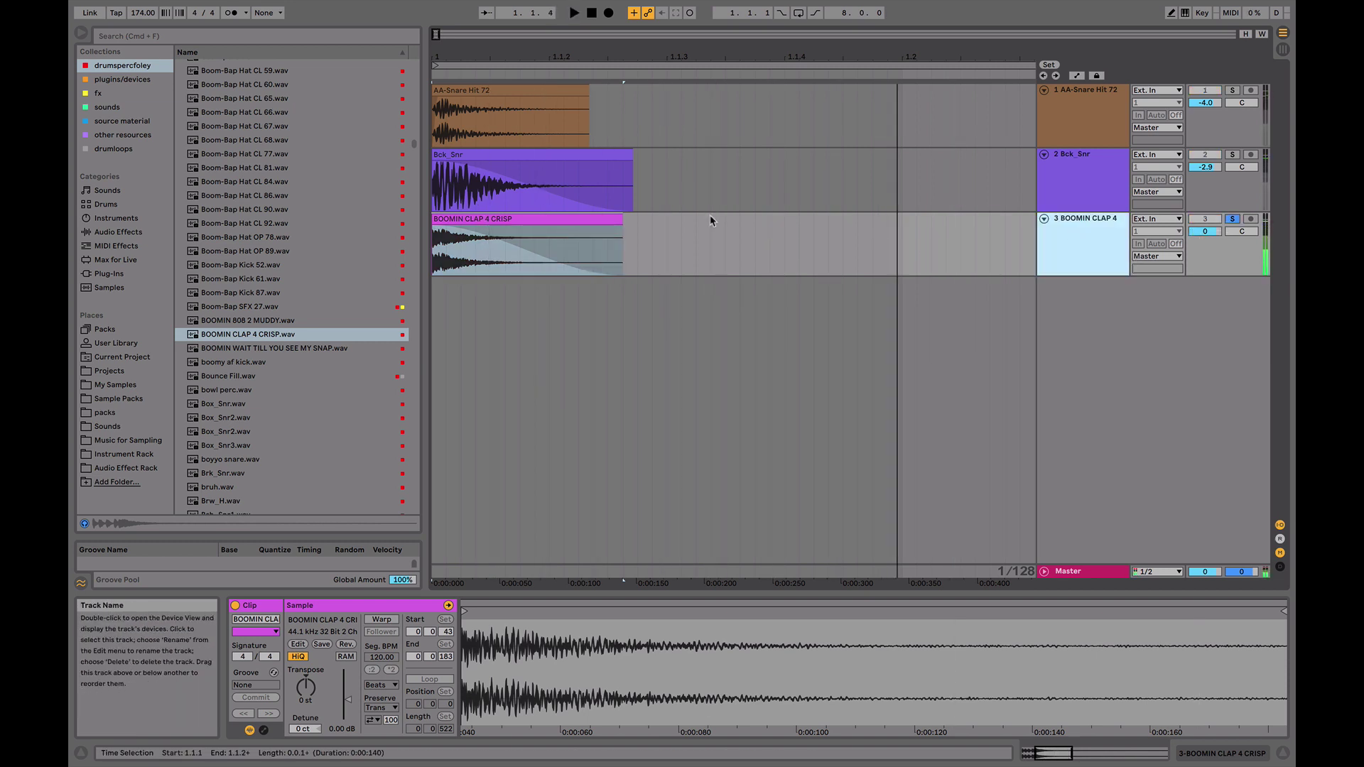
left_click(437, 233)
key("space")
left_click(450, 219)
key("space")
key("space")
key("space")
key("space")
key("space")
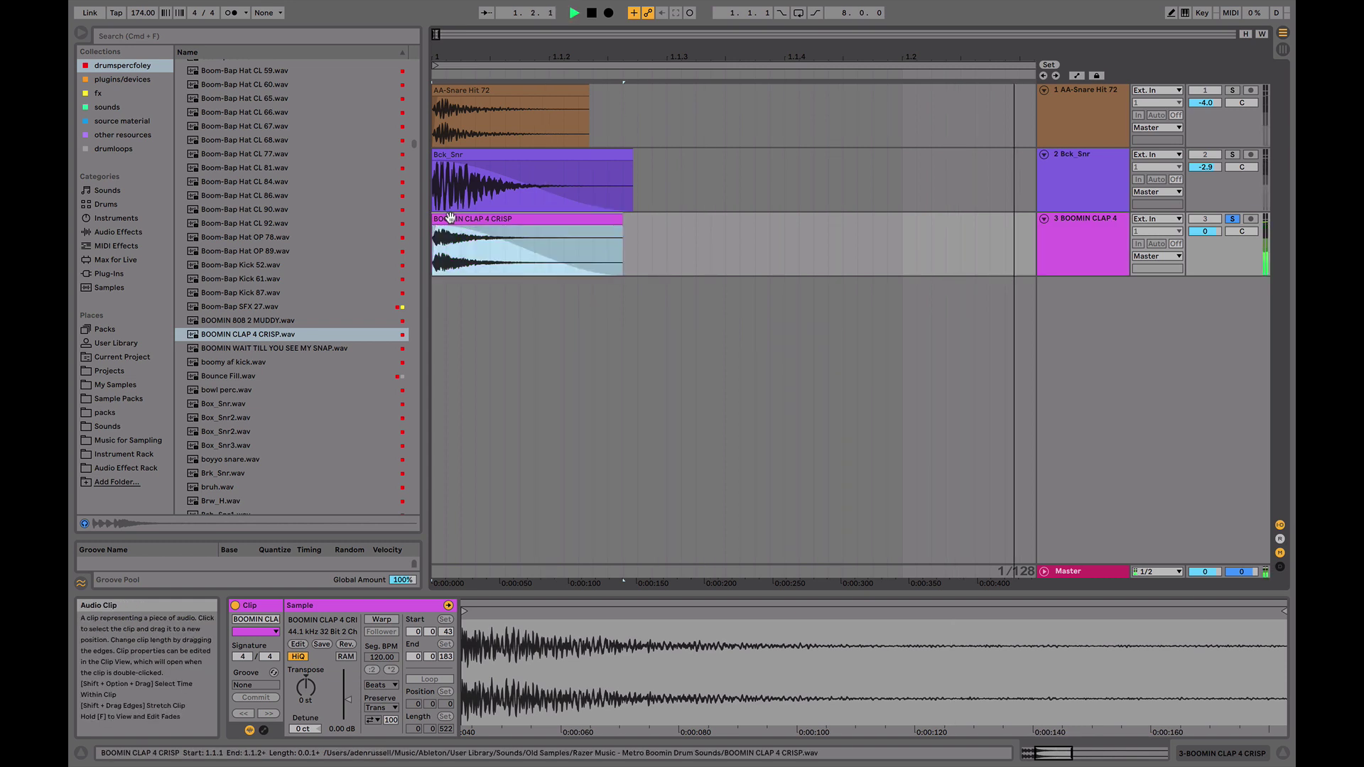
- Add EQ Eight to the clap track and set its low-cut band to 498 Hz while listening
left_click(118, 232)
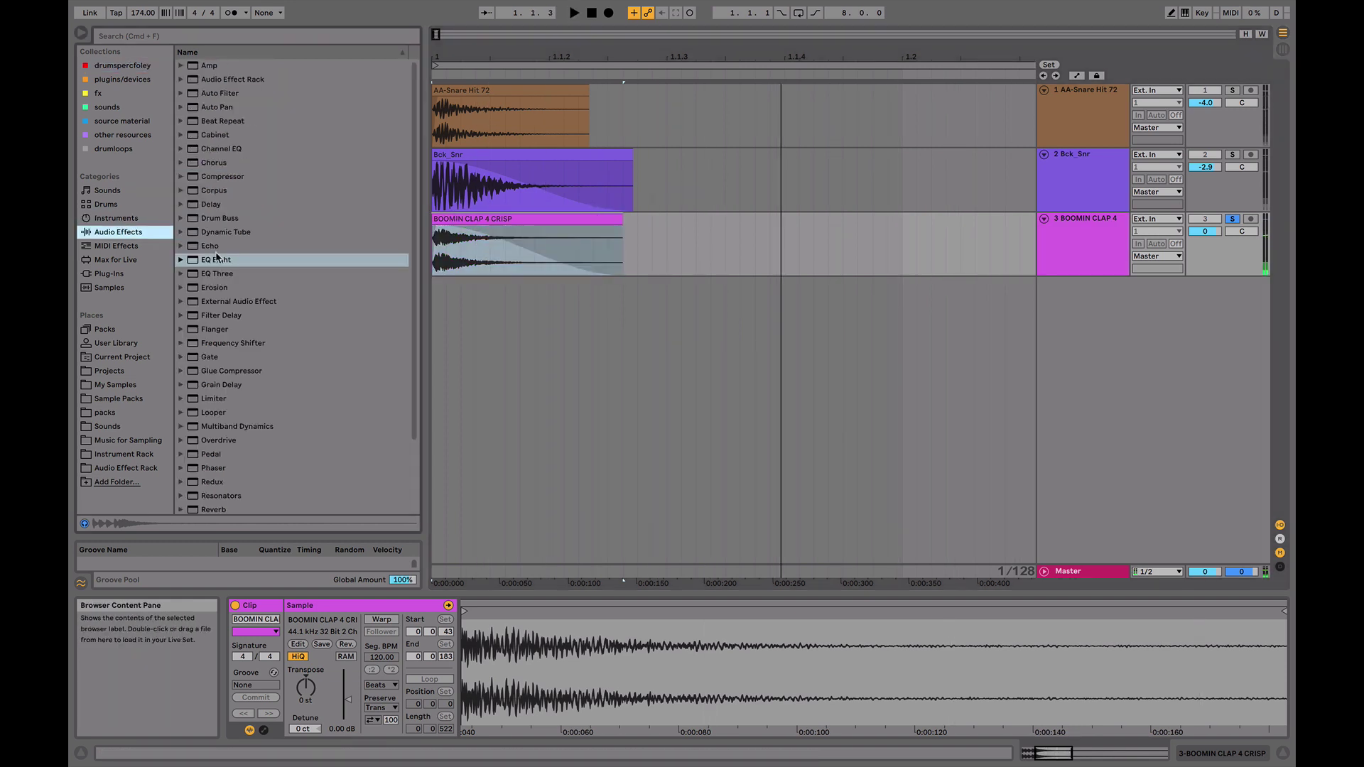
left_click_drag(216, 260, 300, 719)
left_click(287, 729)
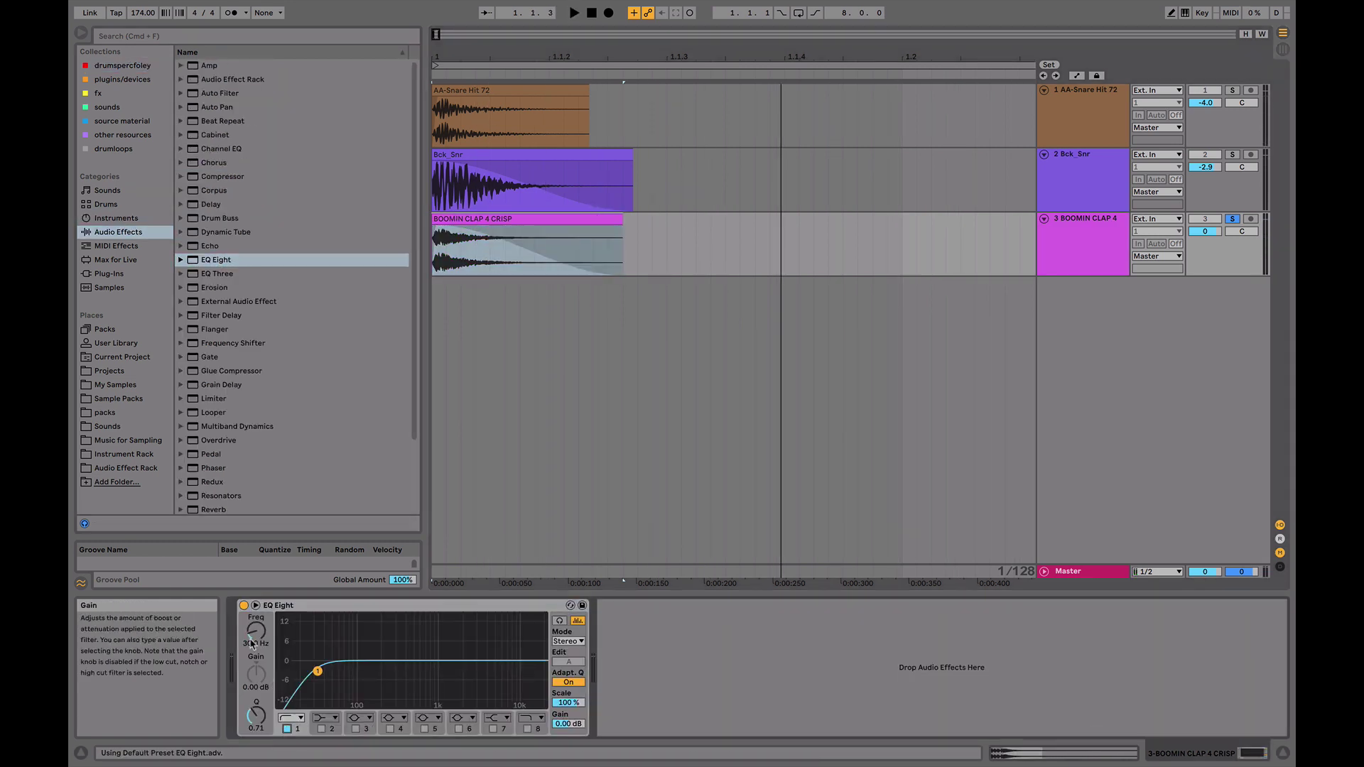
left_click_drag(256, 631, 256, 577)
key("space")
key("space")
key("space")
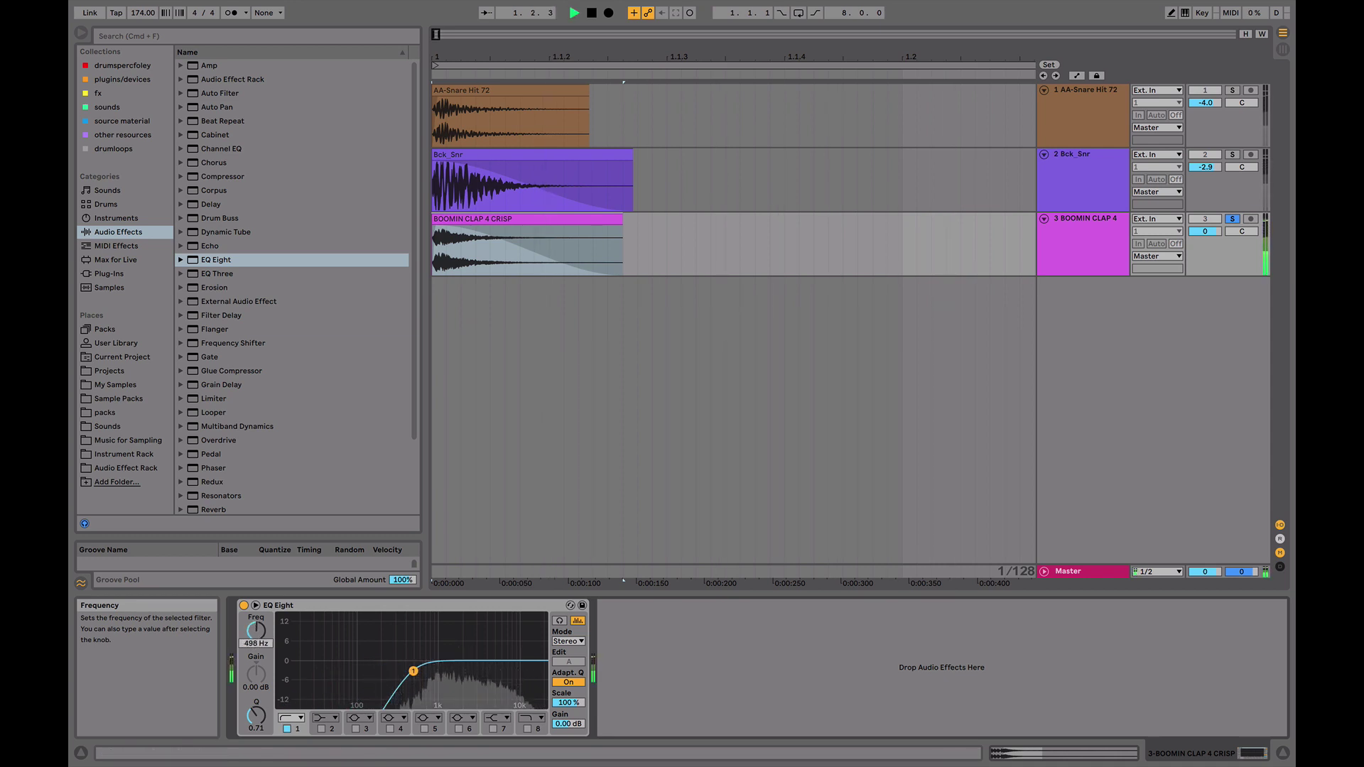
key("space")
key("space")
key("space")
- Turn off solo on the clap track and play all three layers together
left_click(1232, 219)
key("space")
key("space")
key("space")
key("space")
- Add a Utility after EQ Eight on the clap track and switch its signal to Mono
left_click(1088, 239)
scroll(241, 419, "down", 3)
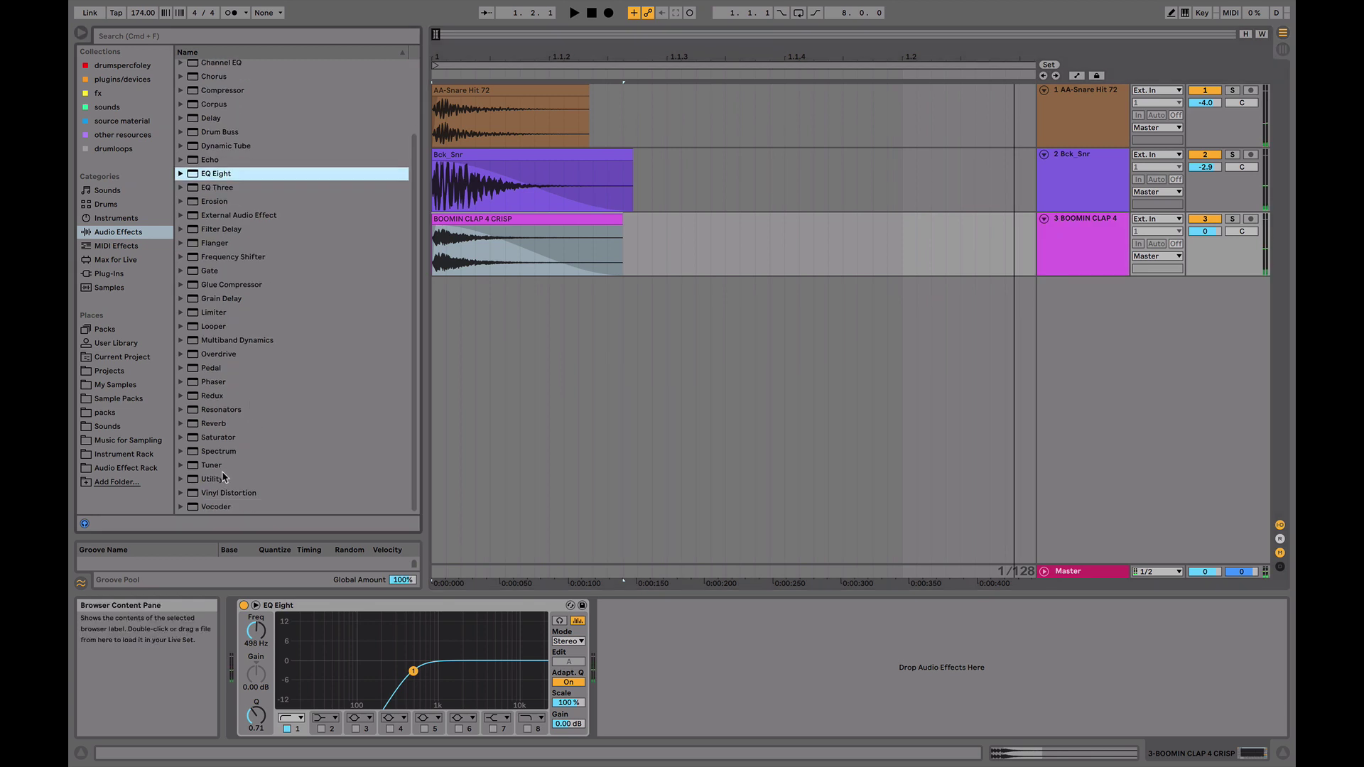
left_click_drag(214, 479, 618, 710)
left_click(622, 701)
key("space")
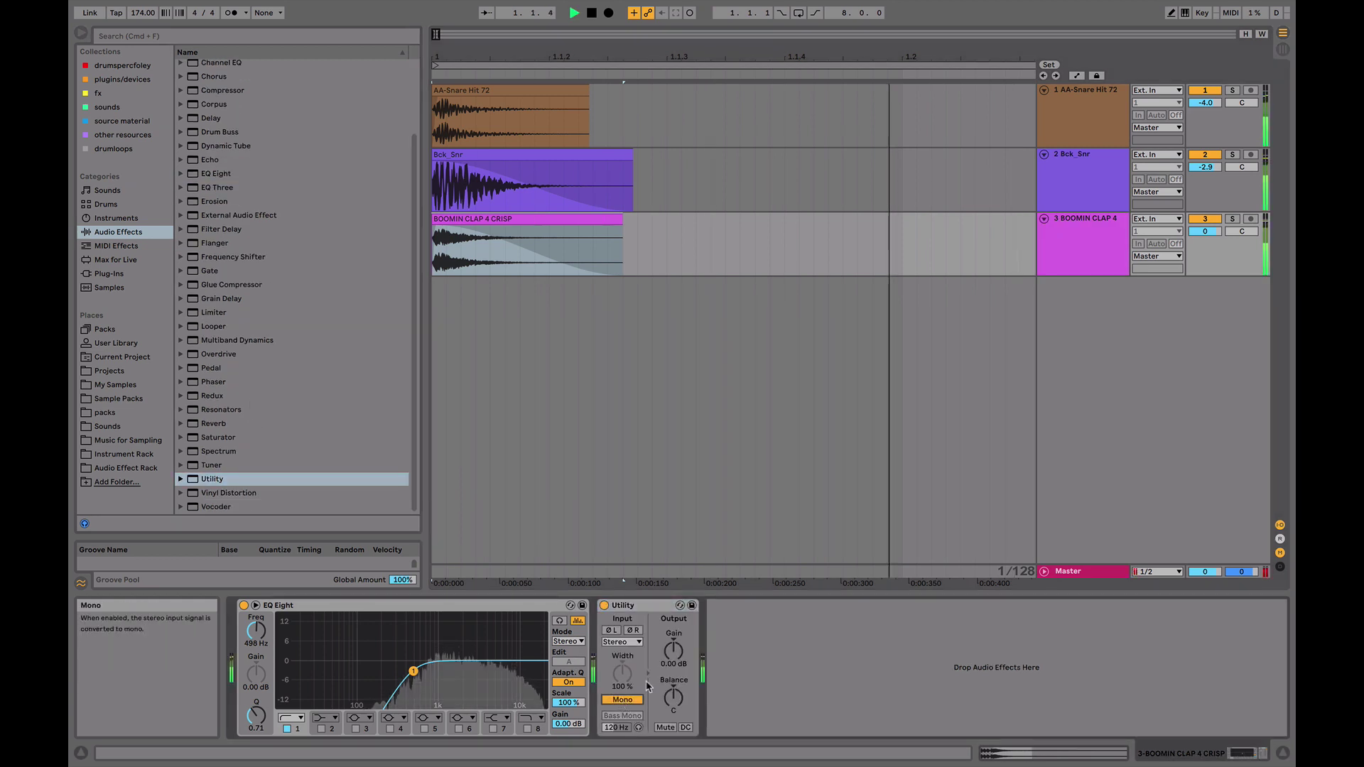
- Check the clap briefly in solo and set its track volume to 0.7 dB in the full mix
left_click(1232, 219)
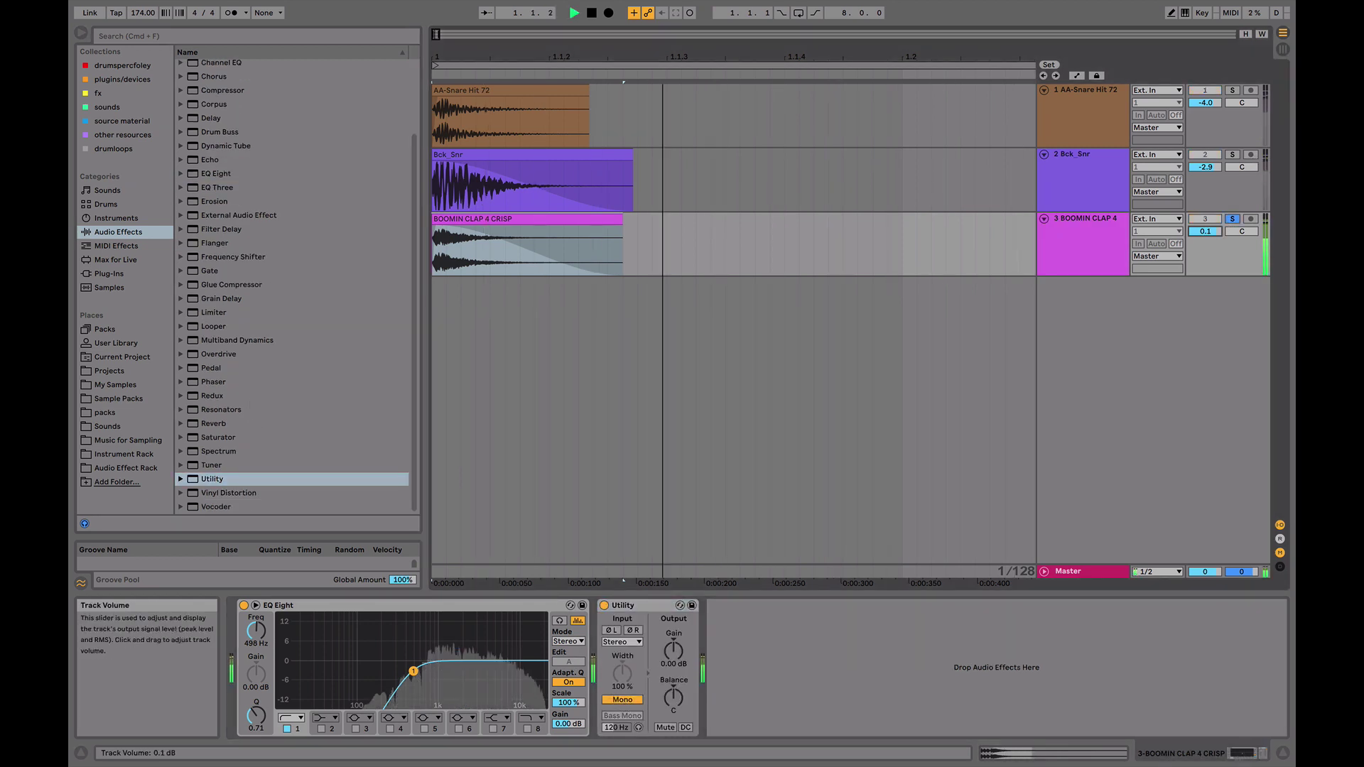
left_click(1232, 219)
key("space")
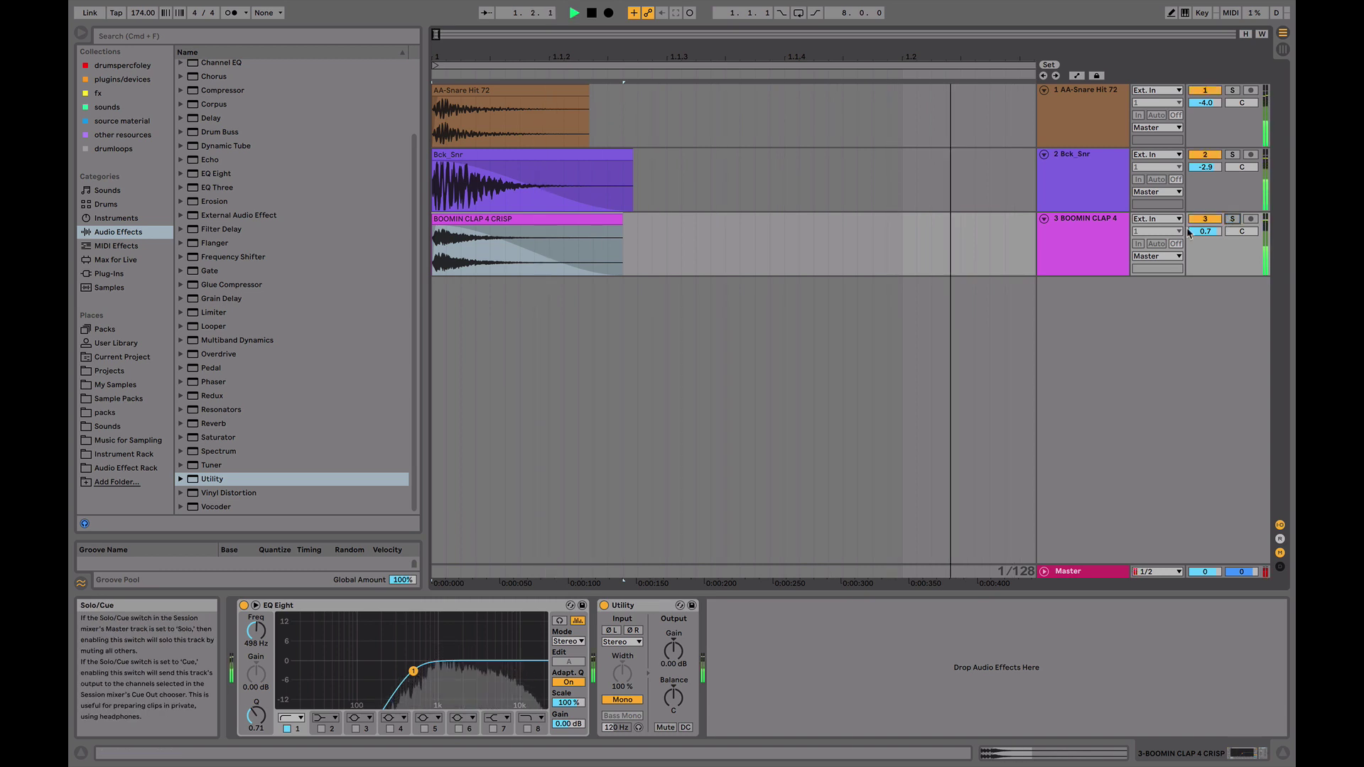
- Group the three snare and clap tracks and add a Glue Compressor to the group
left_click(1041, 231)
left_click(1084, 110, "shift")
key("super+g")
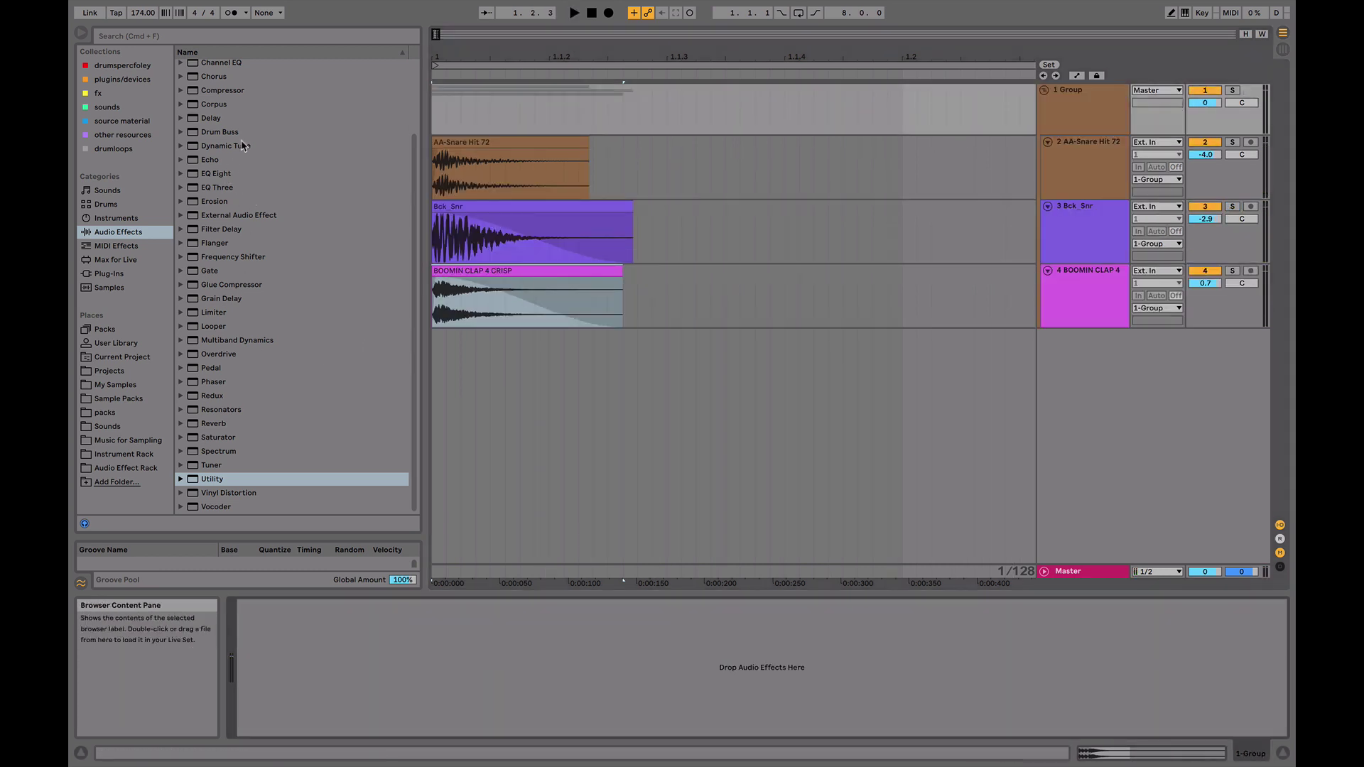
double_click(242, 283)
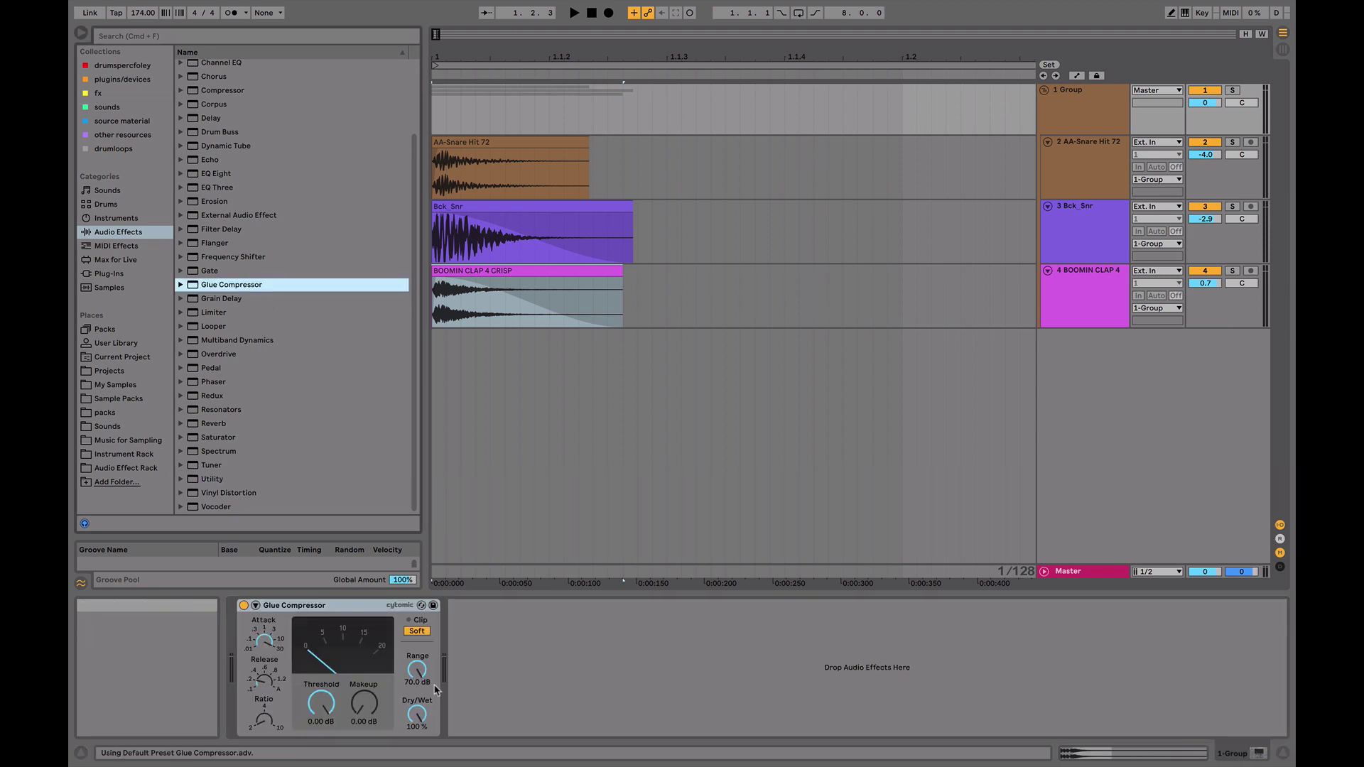
- Set the group's Glue Compressor makeup to 1.43 dB and add a Utility after it with gain at -6.00 dB
left_click_drag(369, 700, 364, 692)
key("space")
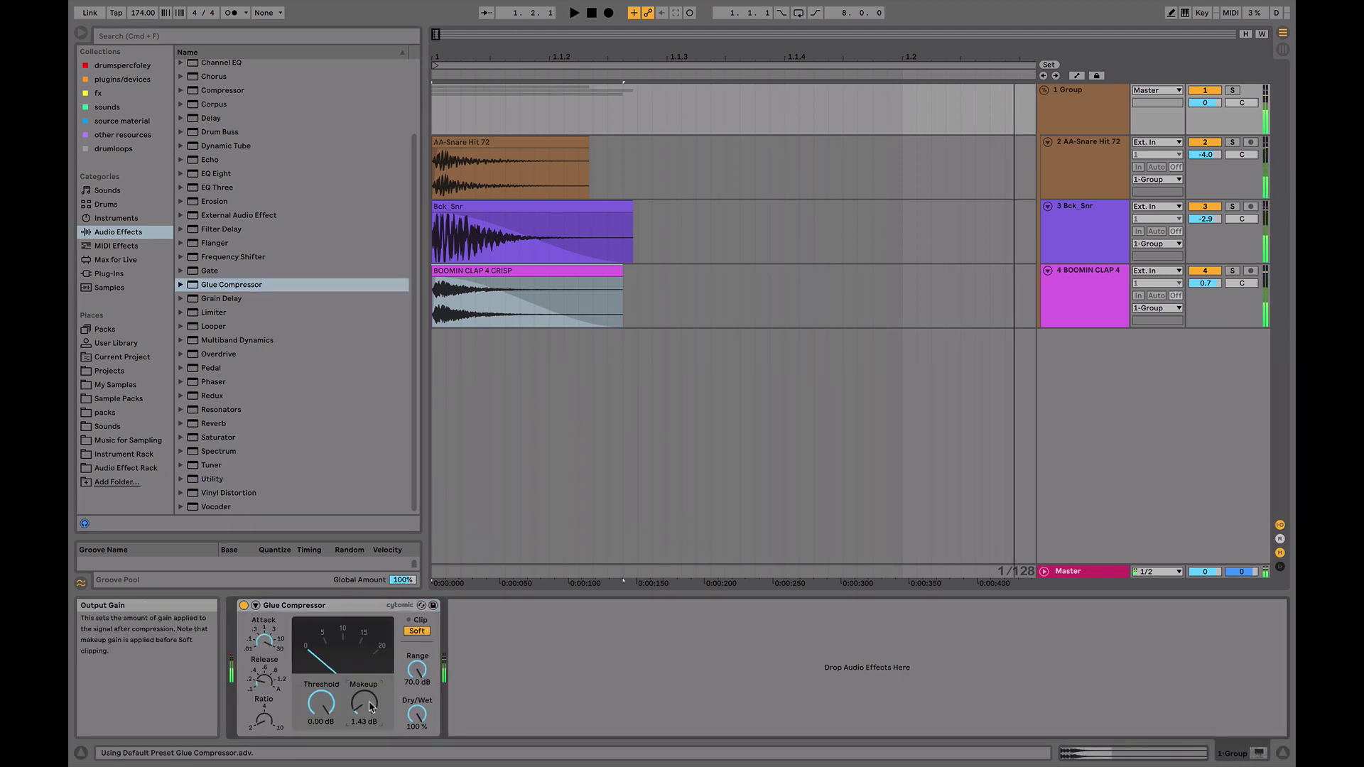
double_click(231, 480)
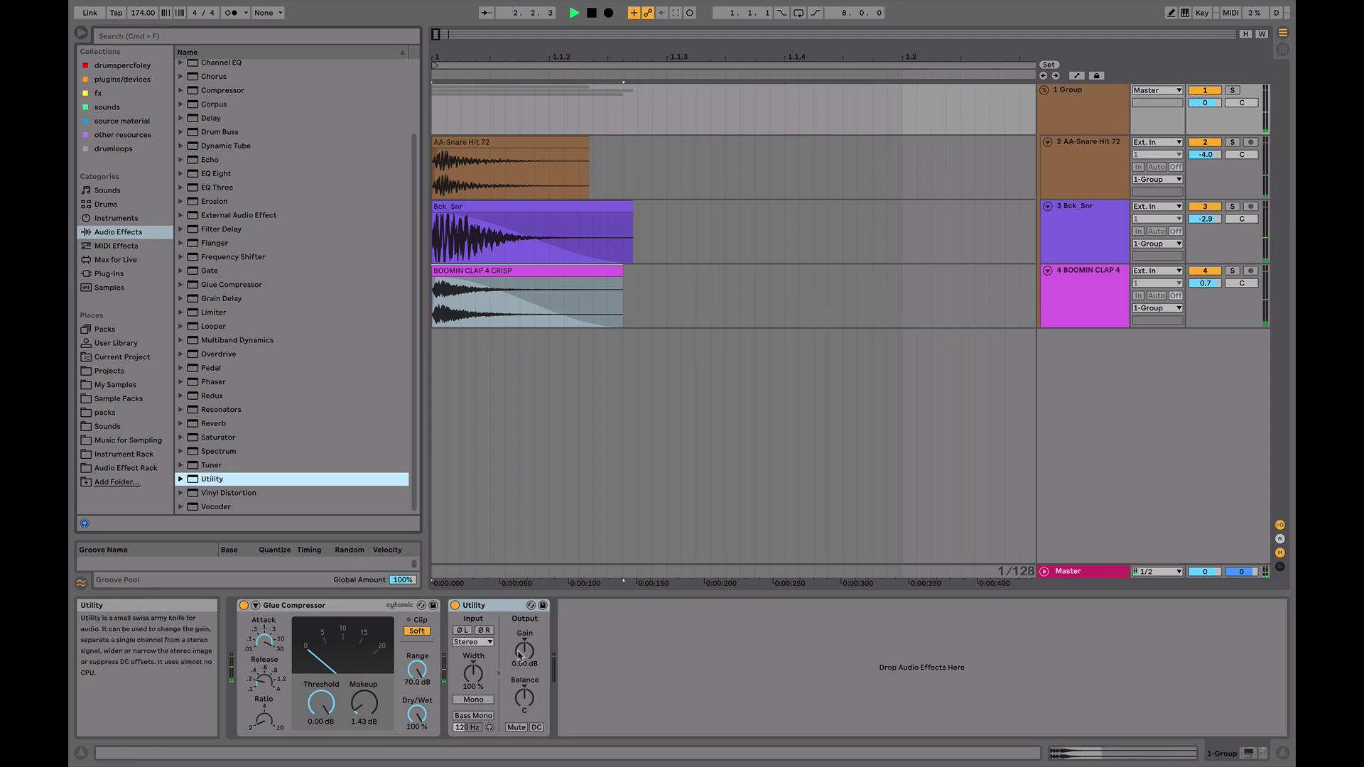
left_click_drag(526, 655, 525, 654)
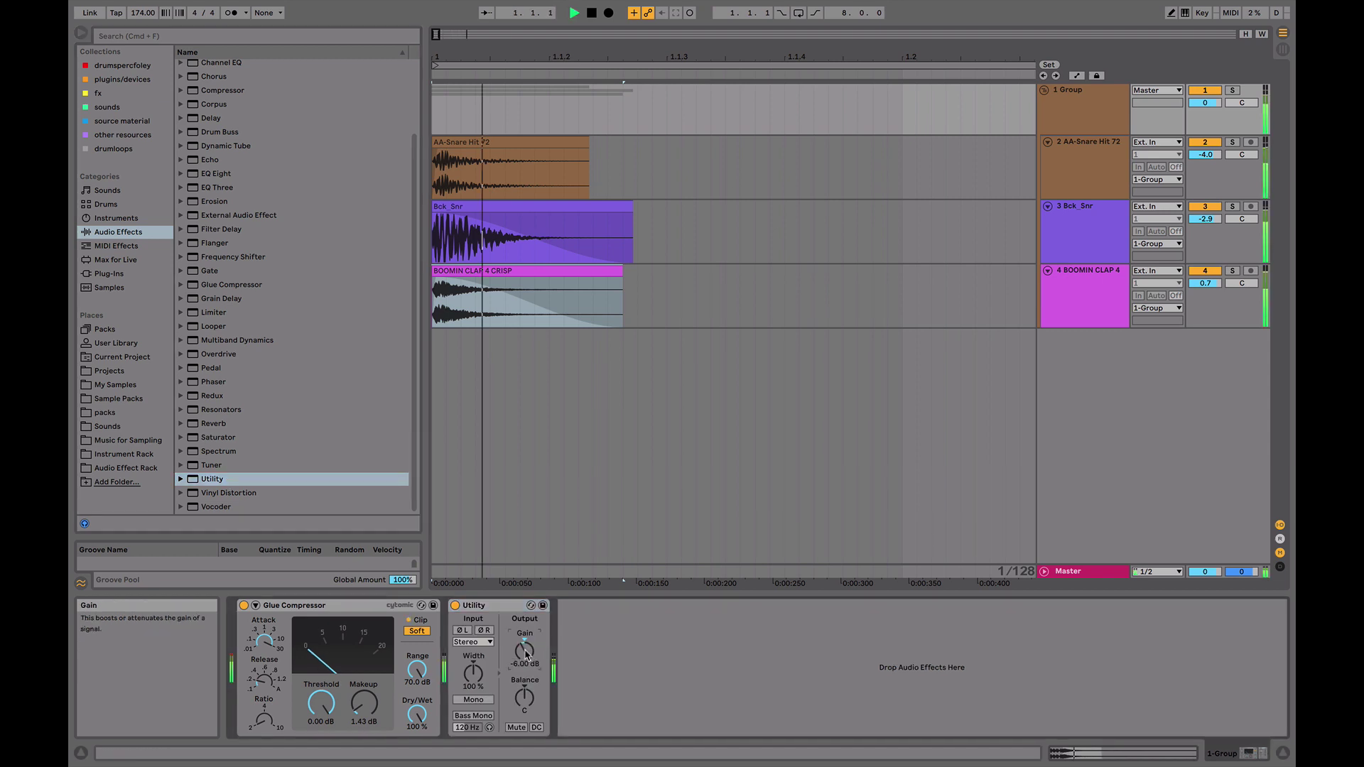
key("space")
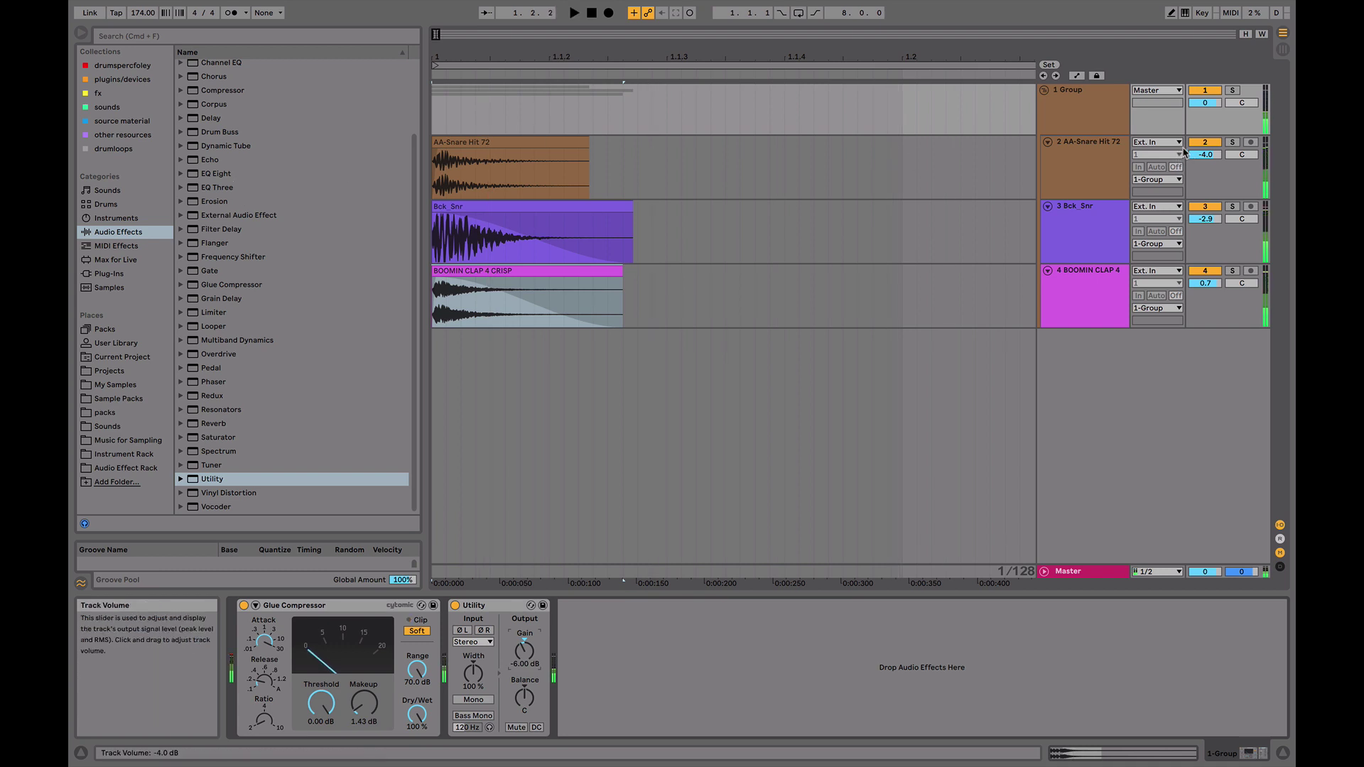
- Play the layered hit while comparing the group and snare tracks, and lower the clap track's volume to -4.2 dB
left_click(1076, 118)
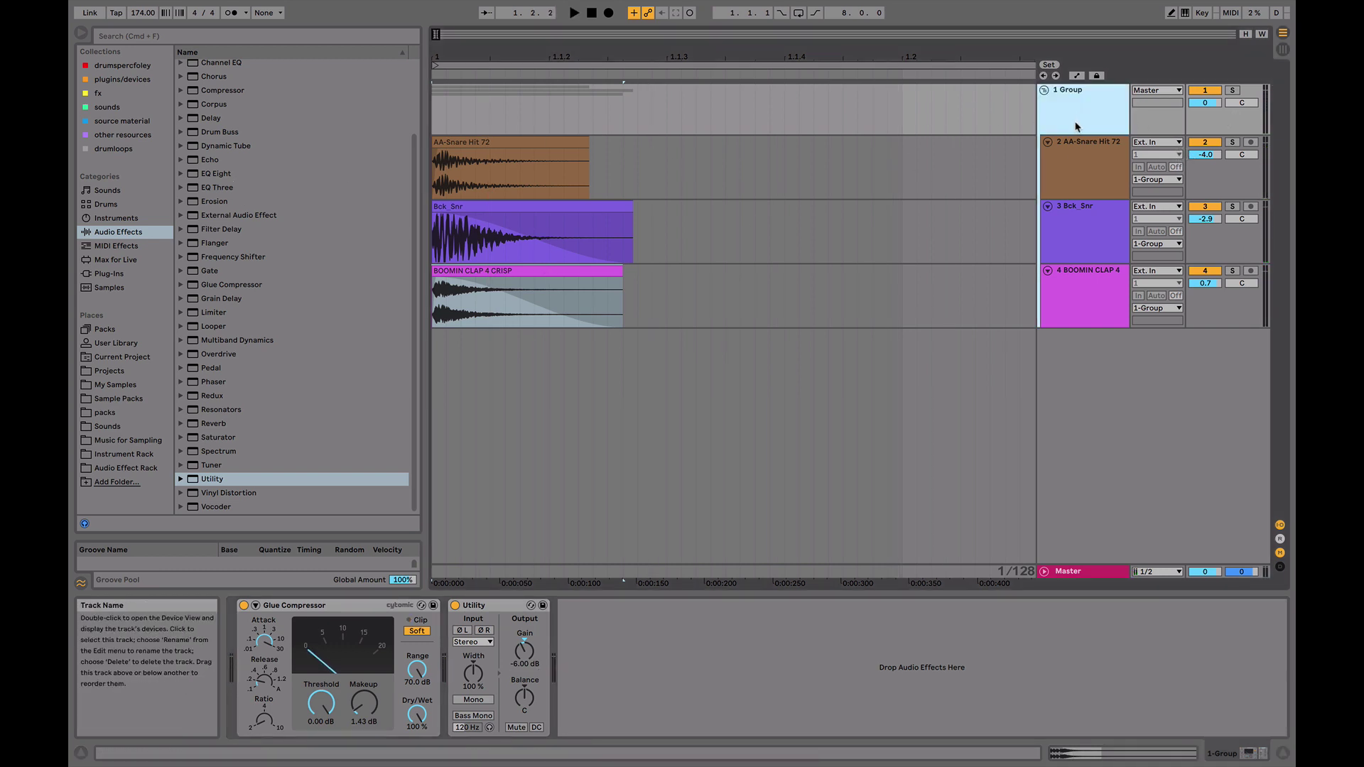
key("space")
left_click(1117, 156)
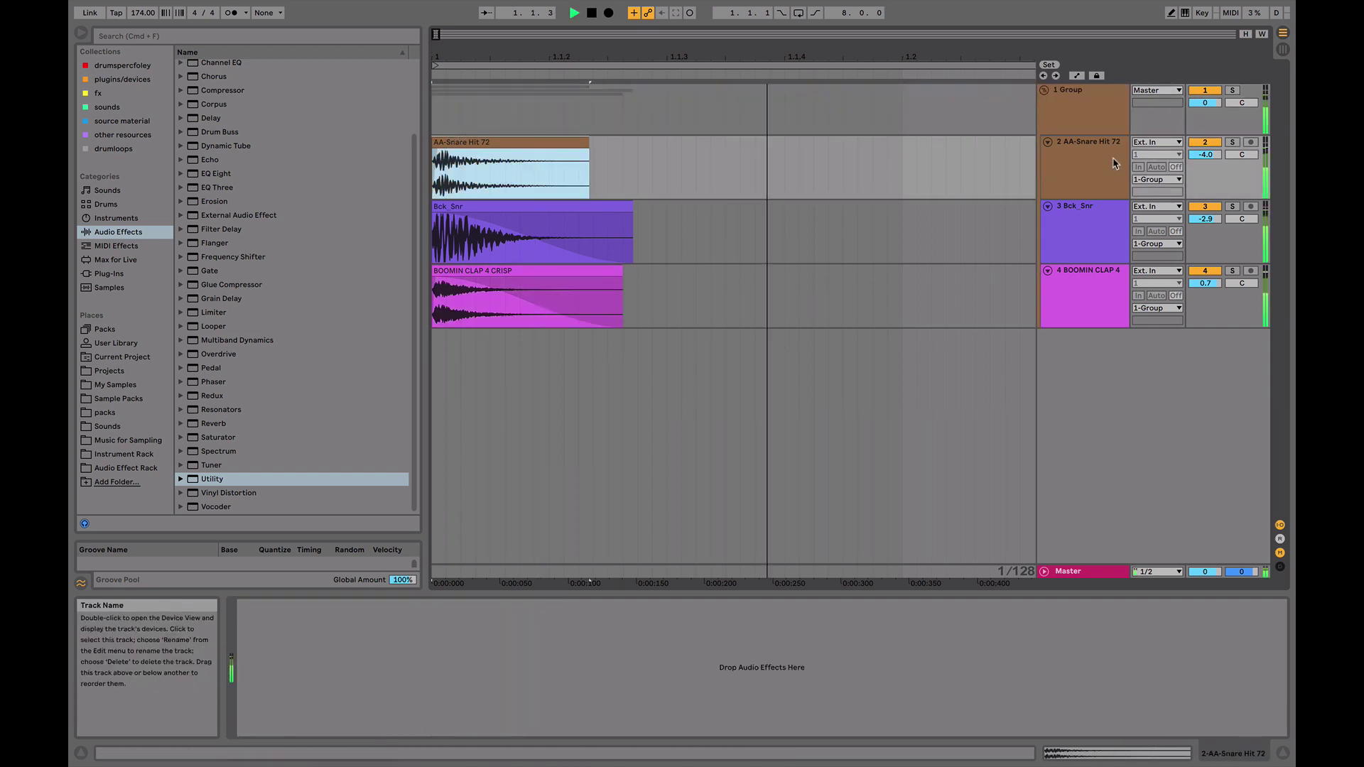
left_click(1120, 112)
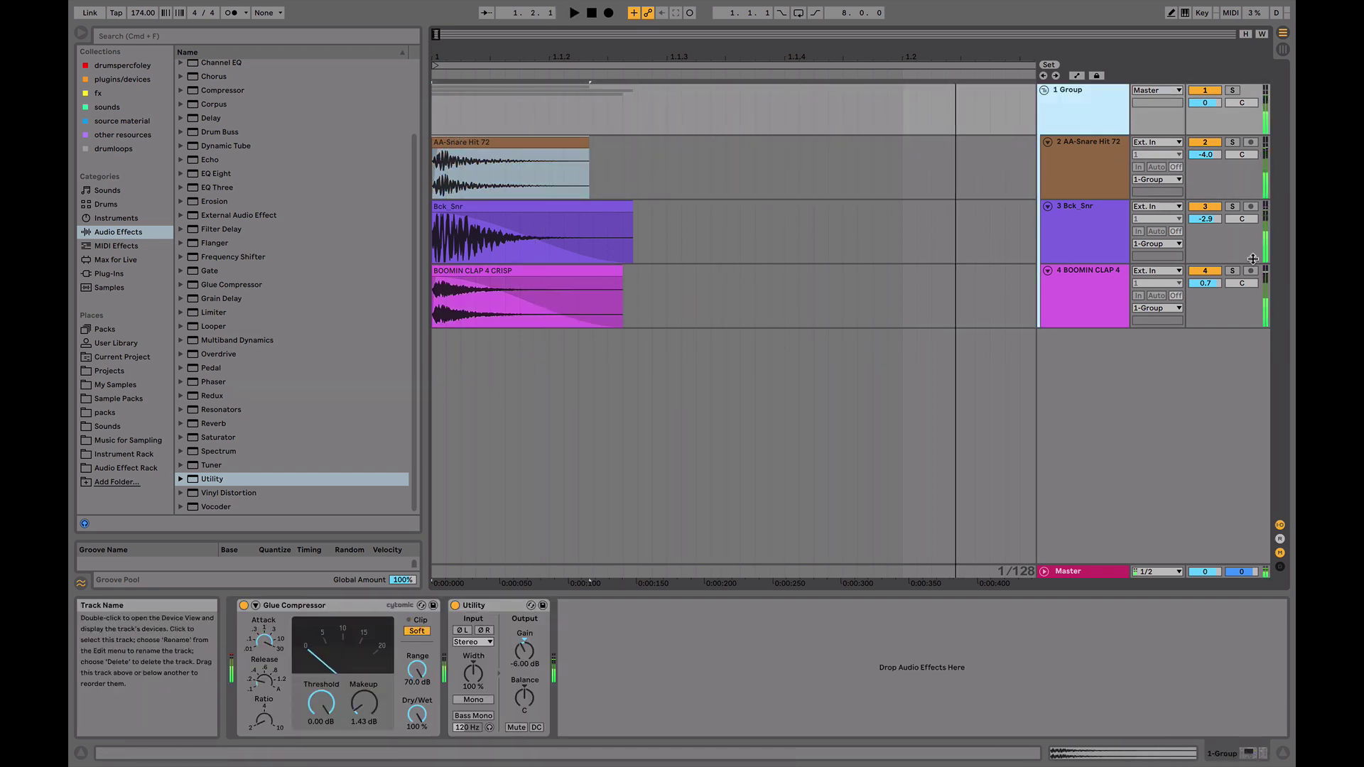
mouse_move(1206, 283)
left_mouse_down()
mouse_move(1205, 313)
mouse_move(1206, 278)
left_mouse_up()
key("space")
key("space")
key("space")
- Insert a Channel EQ before the Glue Compressor on the group and boost its high band to 1.2 dB
left_click(1058, 125)
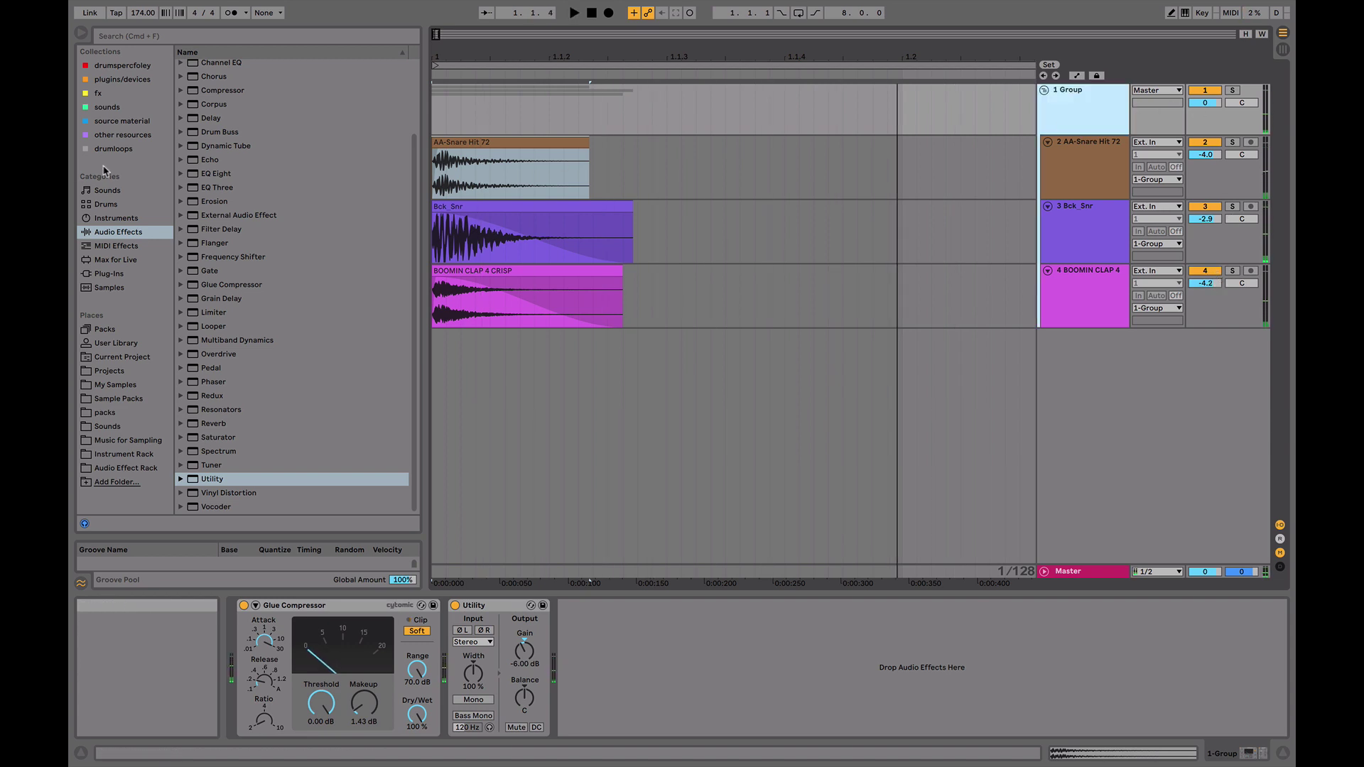
left_click_drag(230, 64, 276, 630)
left_click_drag(339, 713, 337, 707)
key("space")
key("space")
key("space")
key("space")
key("space")
key("space")
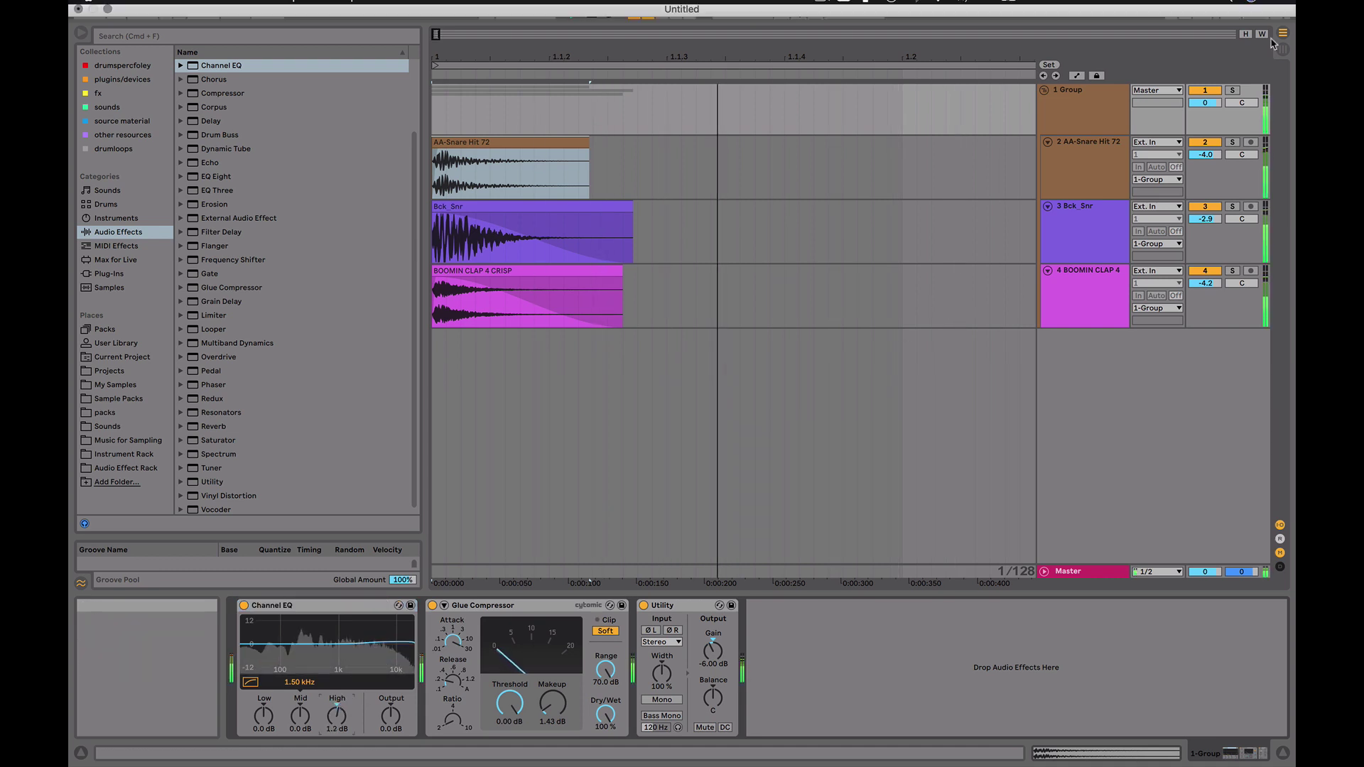
- Solo the Bck_Snr track and add a Channel EQ to it with the high band boosted to 1.2 dB
left_click(1234, 207)
key("space")
key("space")
left_click(1084, 208)
key("space")
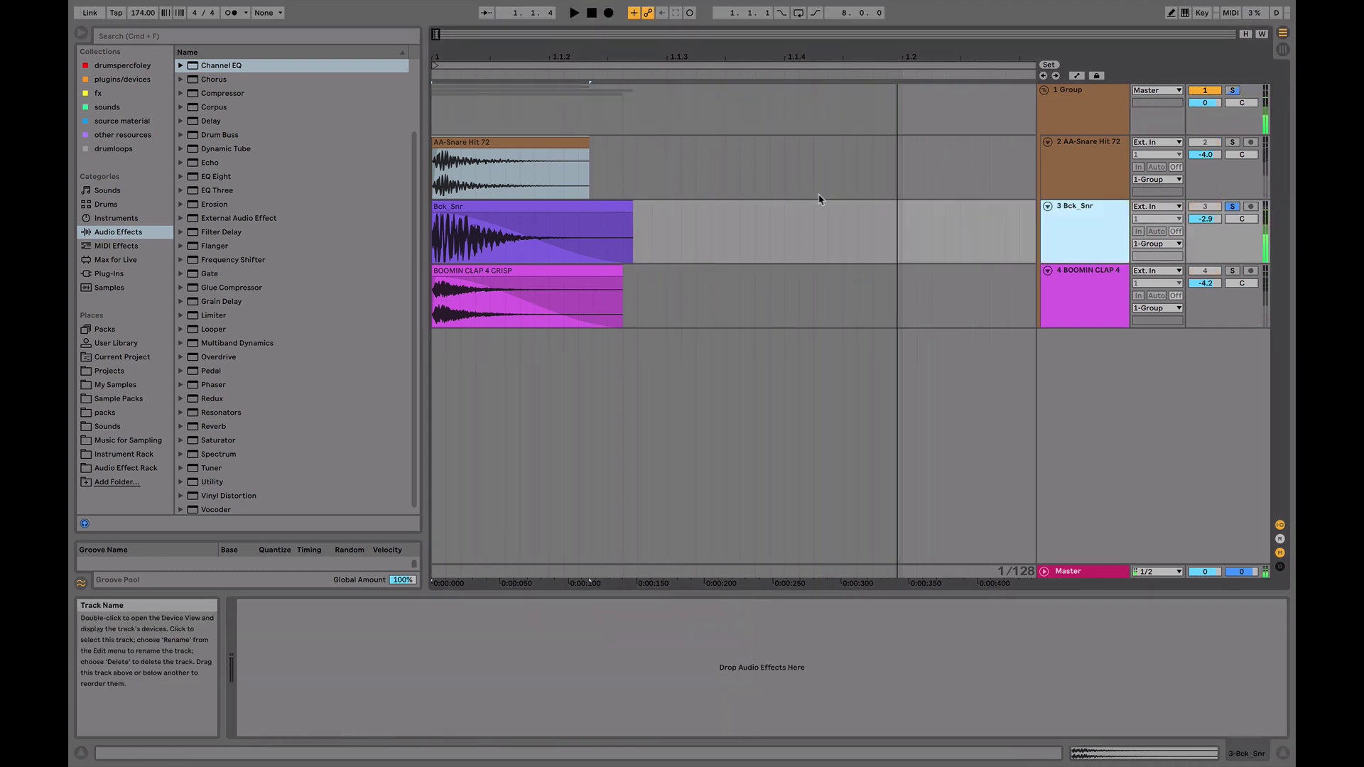
double_click(224, 70)
mouse_move(336, 716)
left_mouse_down()
mouse_move(336, 700)
mouse_move(337, 713)
left_mouse_up()
key("space")
key("space")
key("space")
key("space")
key("space")
key("space")
key("space")
key("space")
key("space")
key("space")
key("space")
key("space")
- Turn off solo on the Bck_Snr track and play all layers together
left_click(1234, 206)
key("space")
key("space")
key("space")
key("space")
- On the group's Channel EQ, reduce the high band to 0.3 dB and set the output to -2.5 dB
left_click(1084, 106)
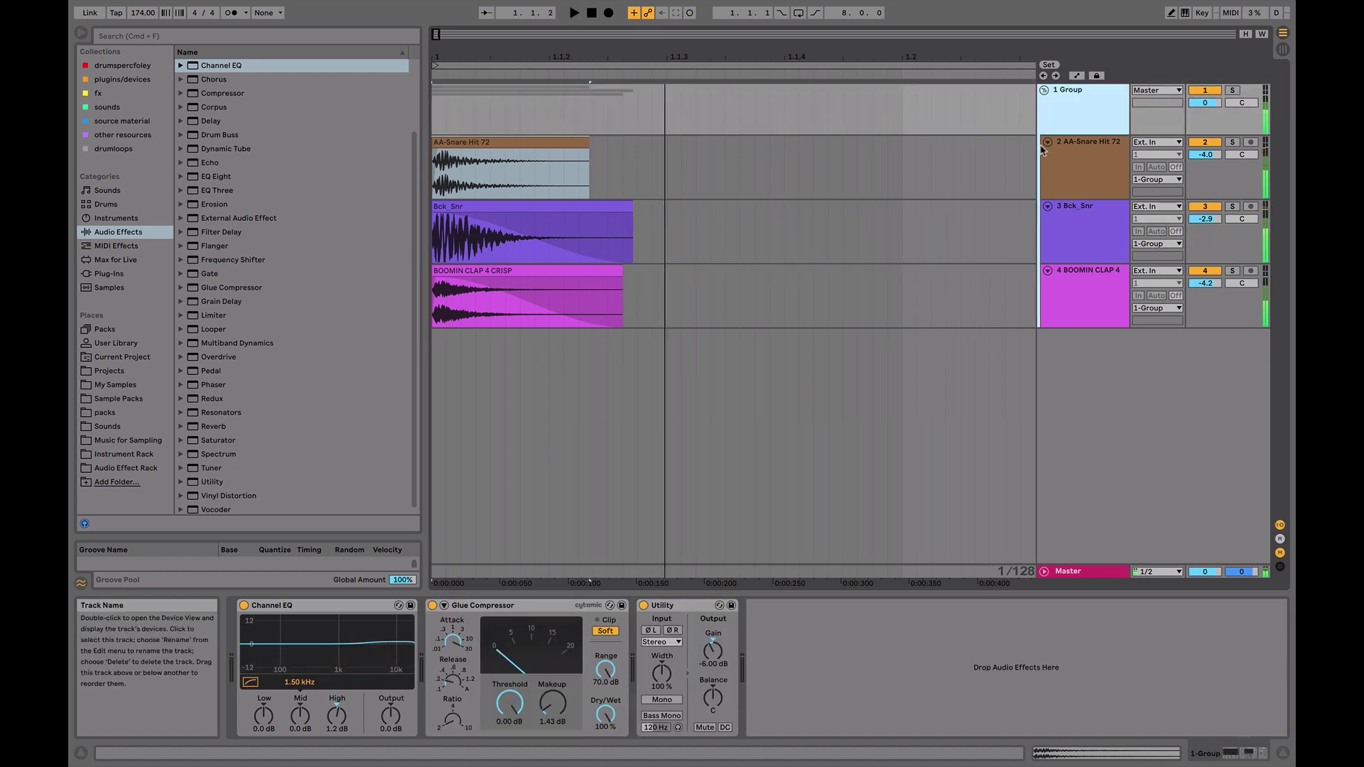
key("space")
key("space")
key("space")
key("space")
left_click_drag(337, 715, 391, 727)
key("space")
key("space")
key("space")
key("space")
key("space")
key("space")
key("space")
key("space")
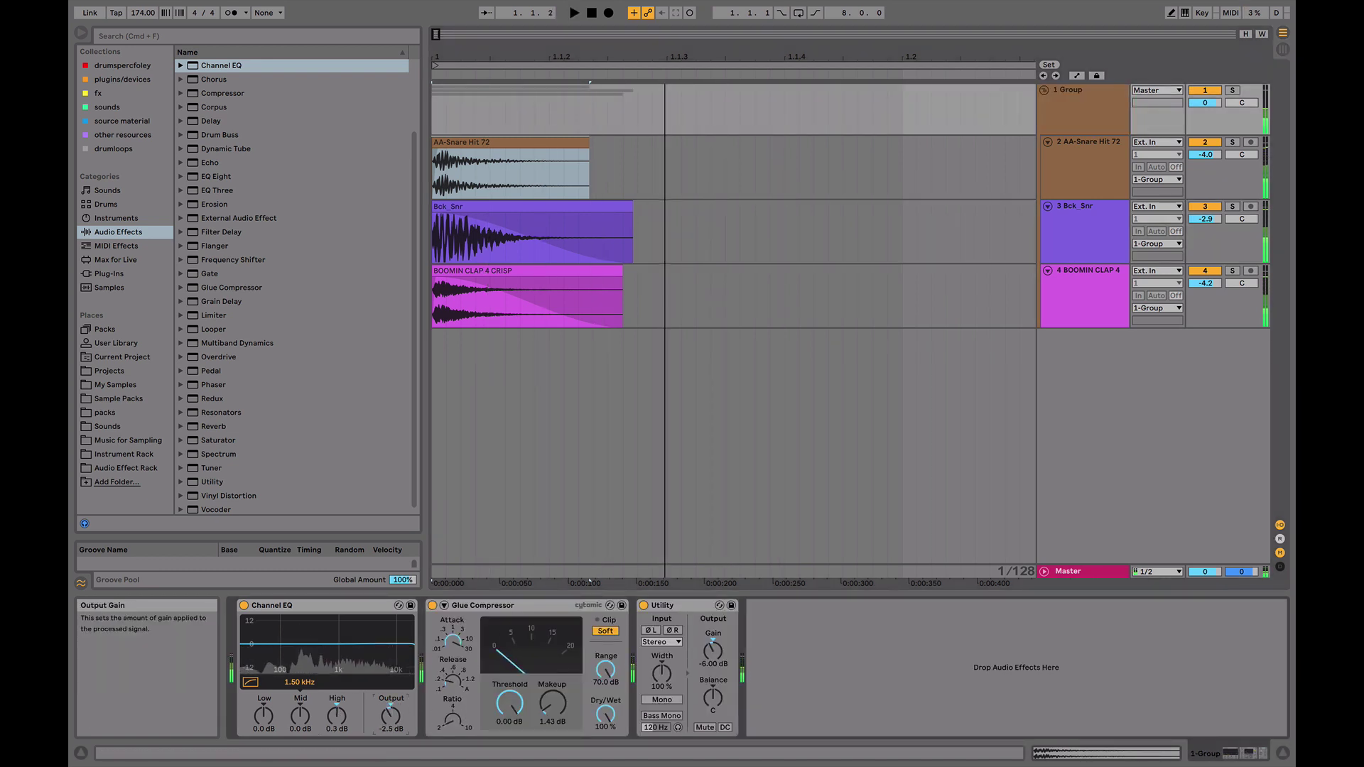
- Play the full group and raise its Utility gain to -3.28 dB
key("space")
key("space")
key("space")
key("space")
key("space")
key("space")
key("space")
left_click_drag(713, 650, 713, 639)
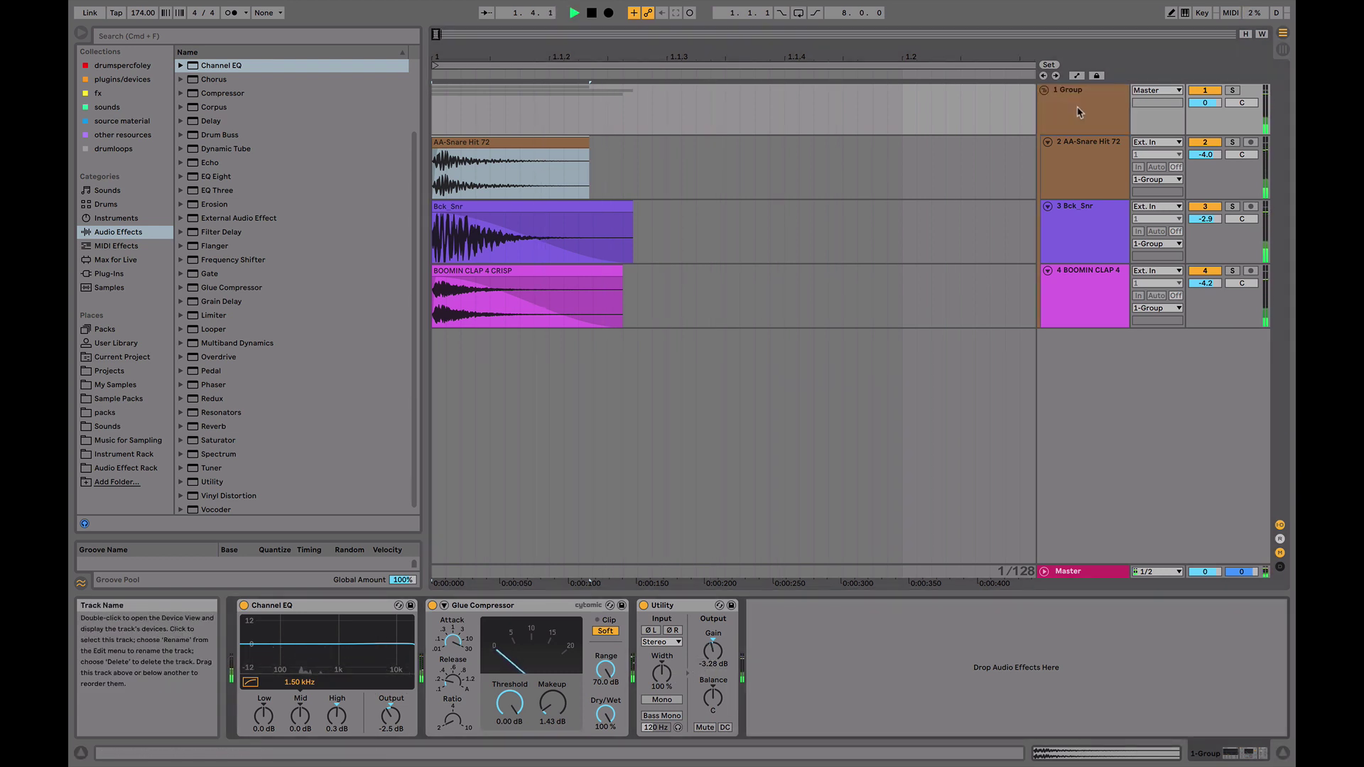
- Insert a new audio track, set its input to Resampling and arm it for recording
key("super+t")
left_click(1157, 335)
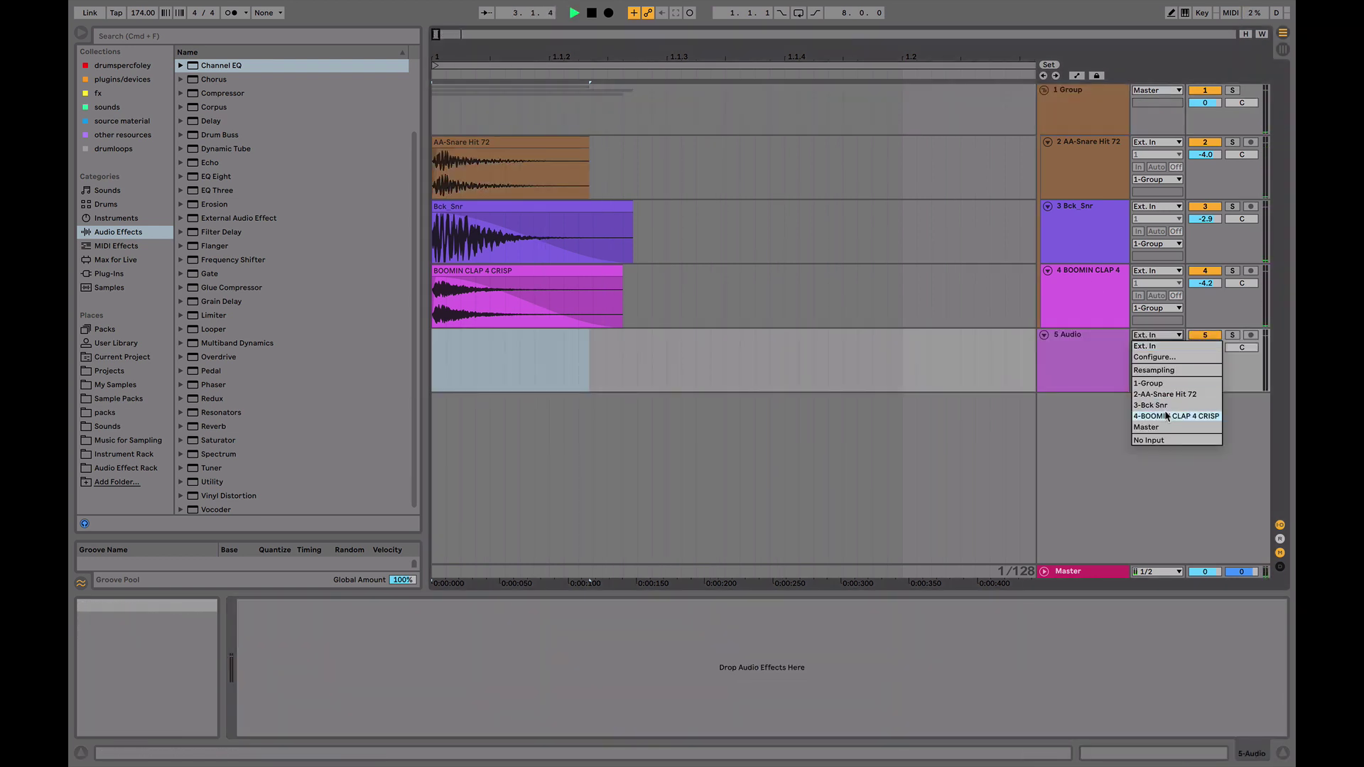
left_click(1154, 370)
left_click(1250, 335)
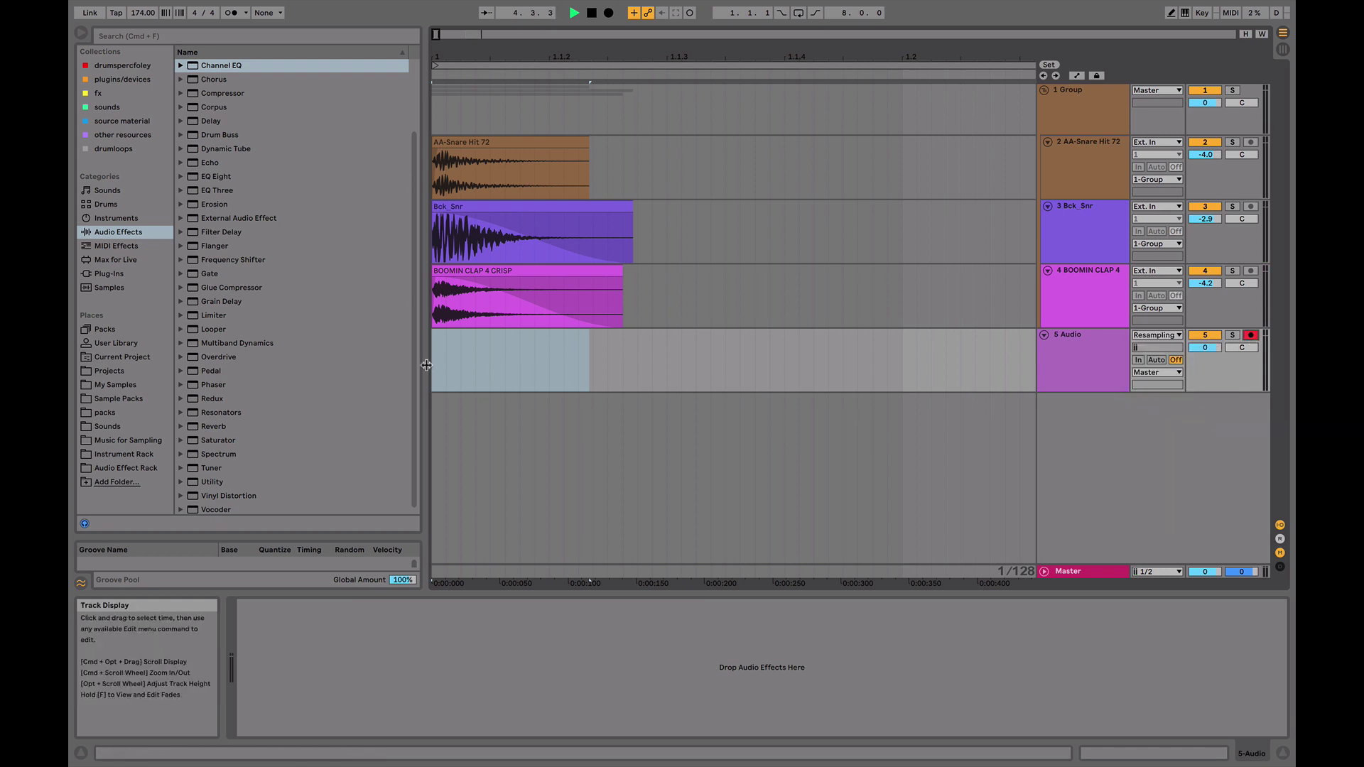
- Record the layered hit onto the armed resampling track and stop after the hit has played
left_click(609, 14)
left_click(609, 14)
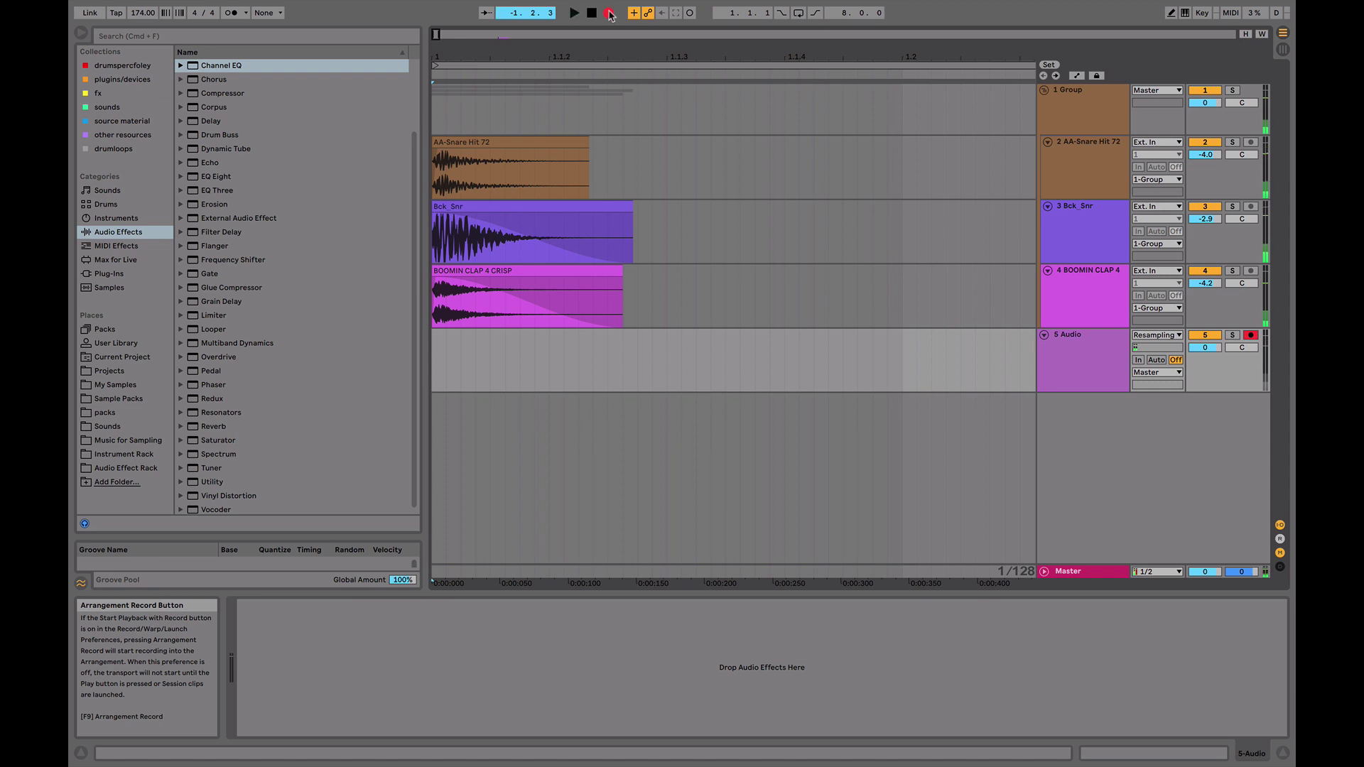
key("space")
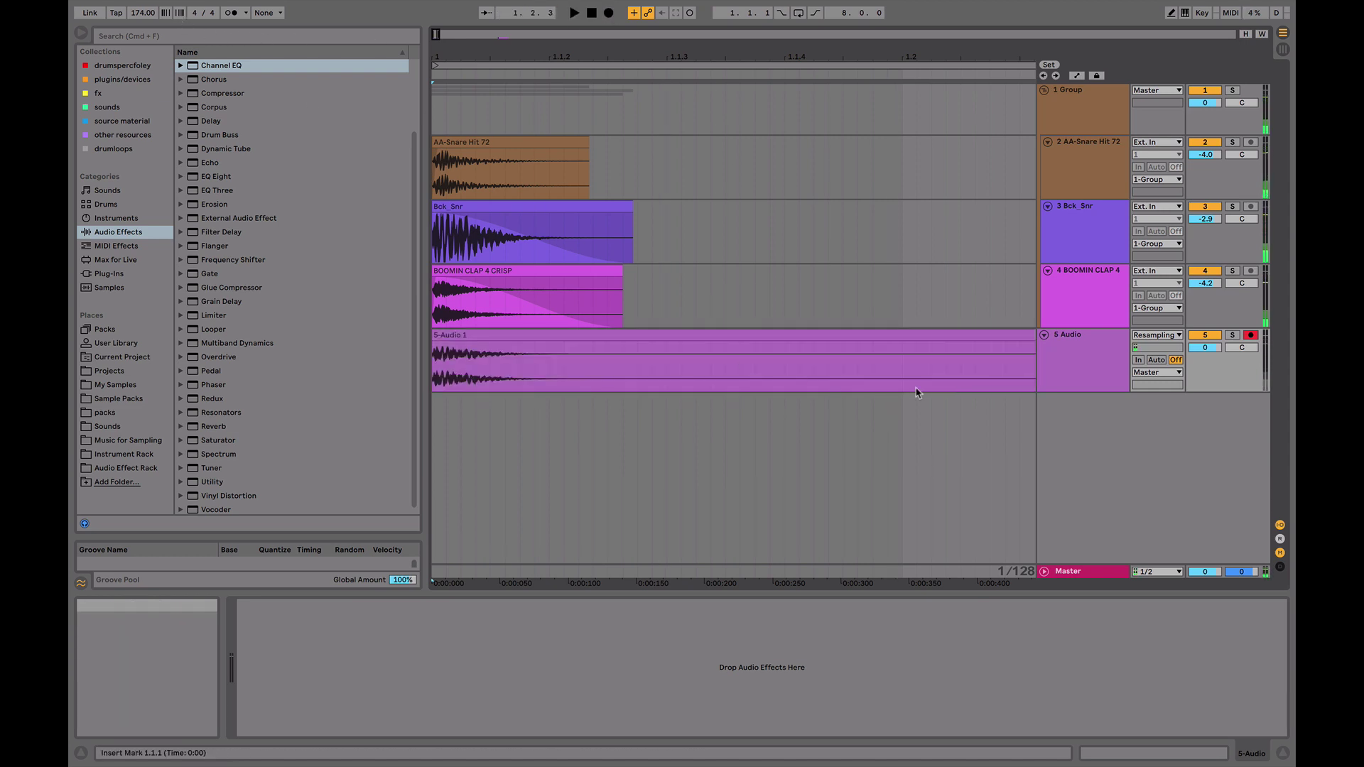
- Solo the resampled track, play it, and trim the recorded clip's end to just after the hit's tail
left_click(1234, 340)
left_click(1233, 336)
left_click_drag(537, 53, 537, 25)
key("space")
left_click(559, 351)
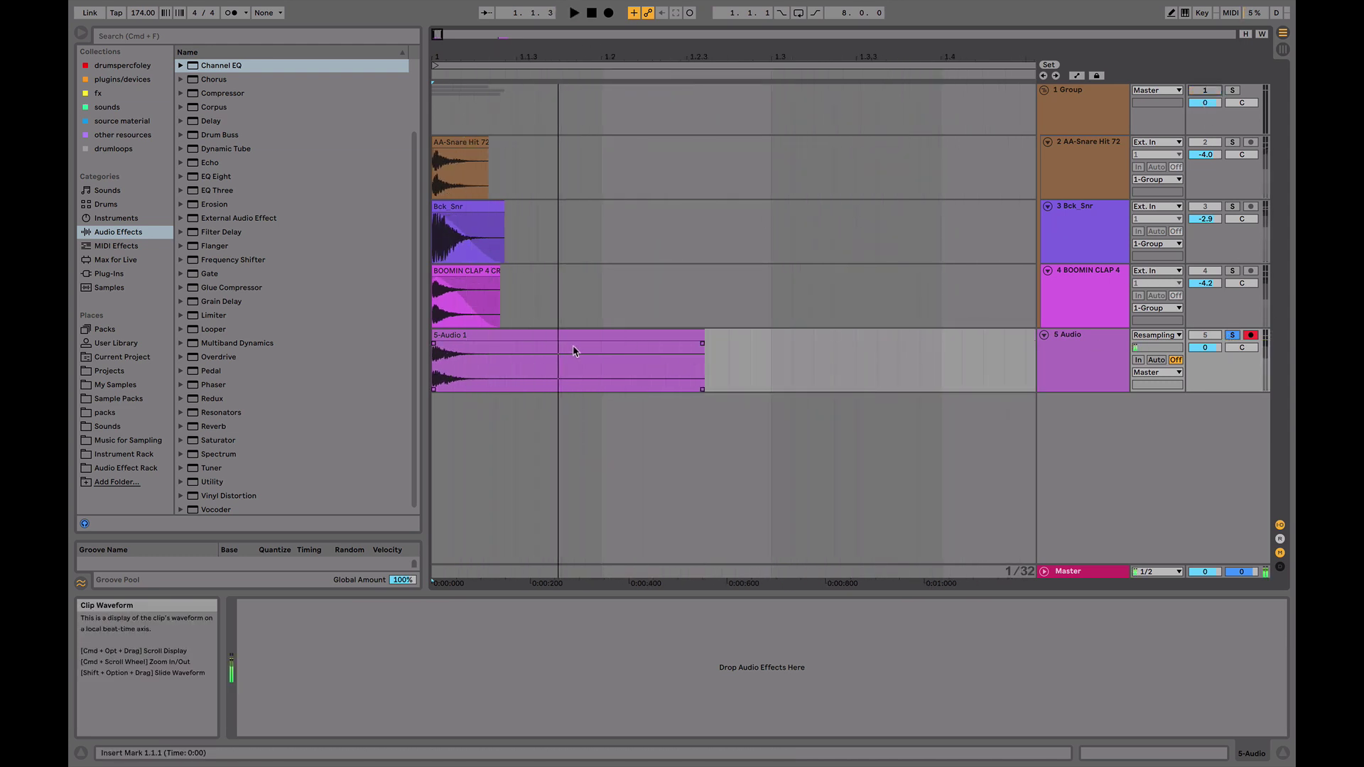
left_click_drag(703, 351, 514, 351)
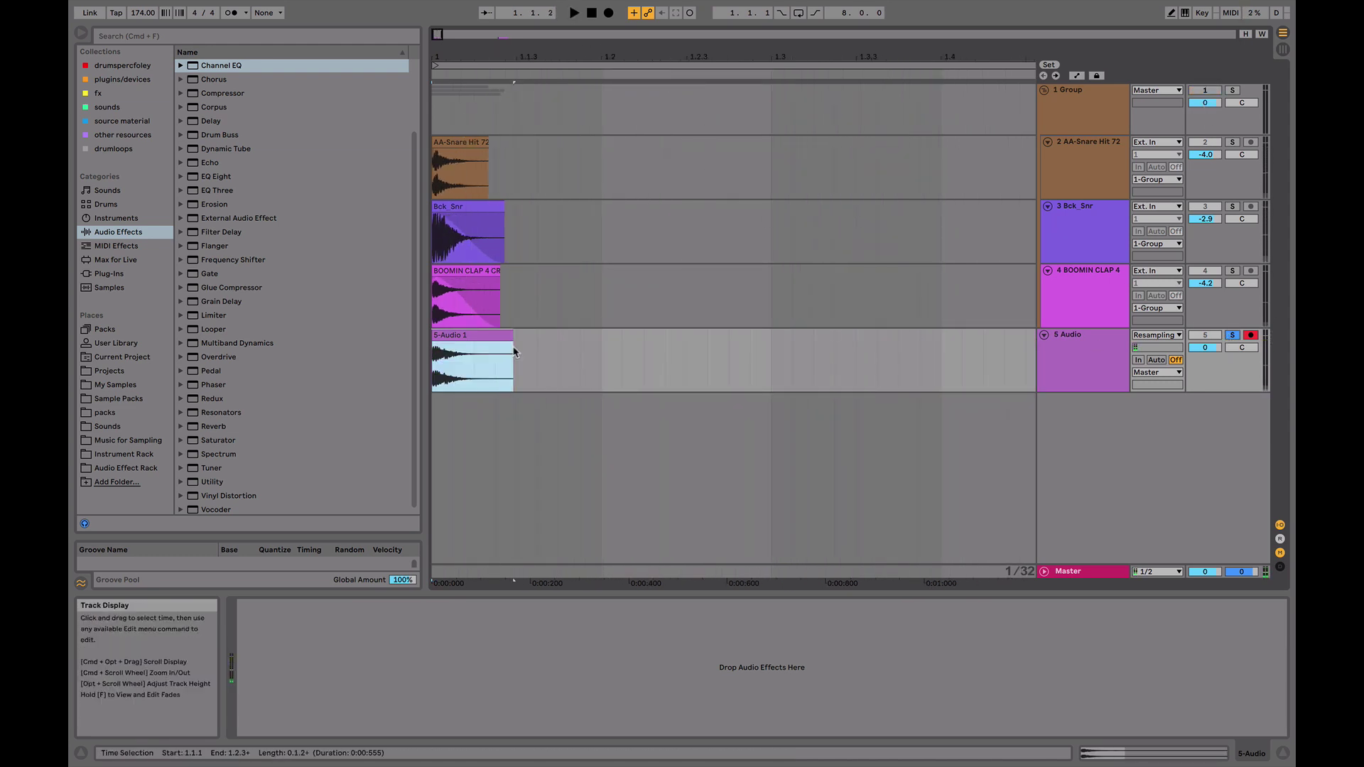
- Export the trimmed clip as a 24-bit WAV file named "cool snare" to the Desktop
key("super+shift+r")
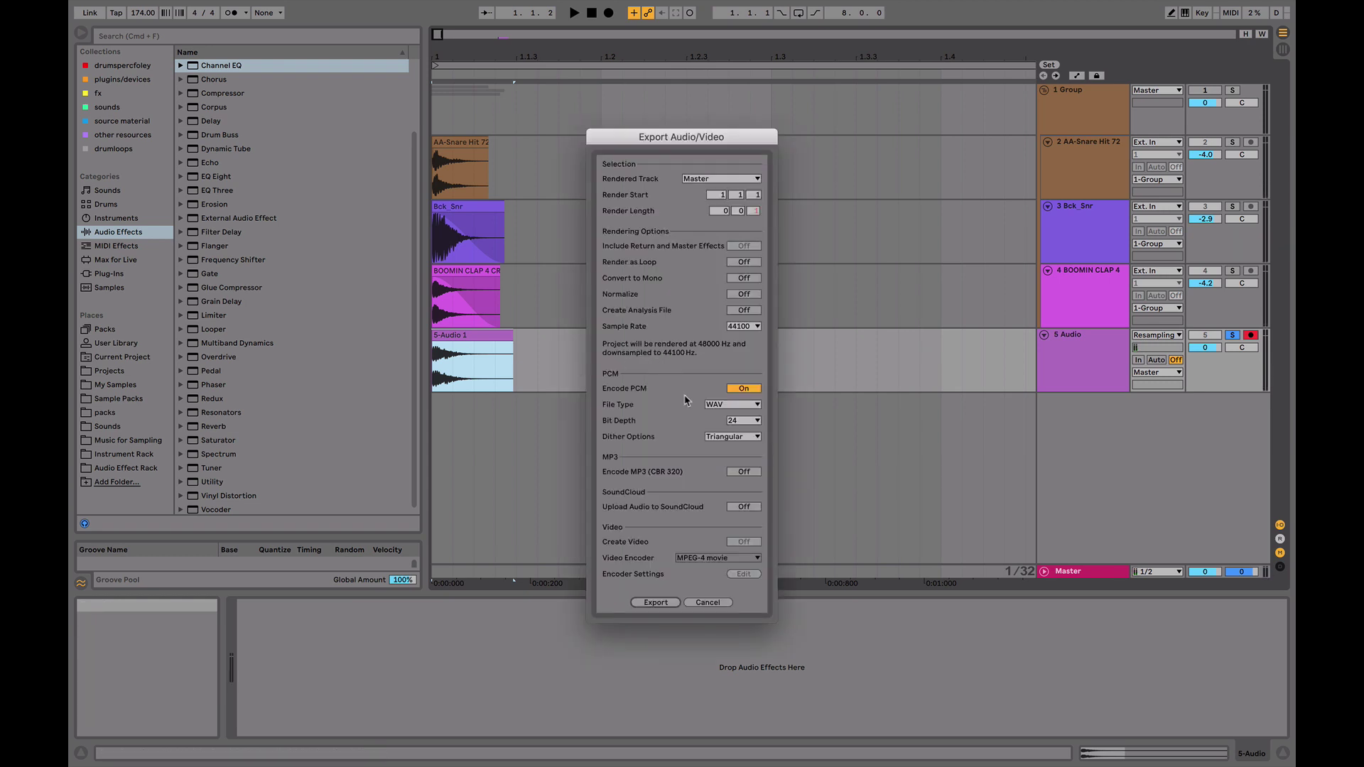
left_click(714, 436)
left_click(717, 448)
key("Return")
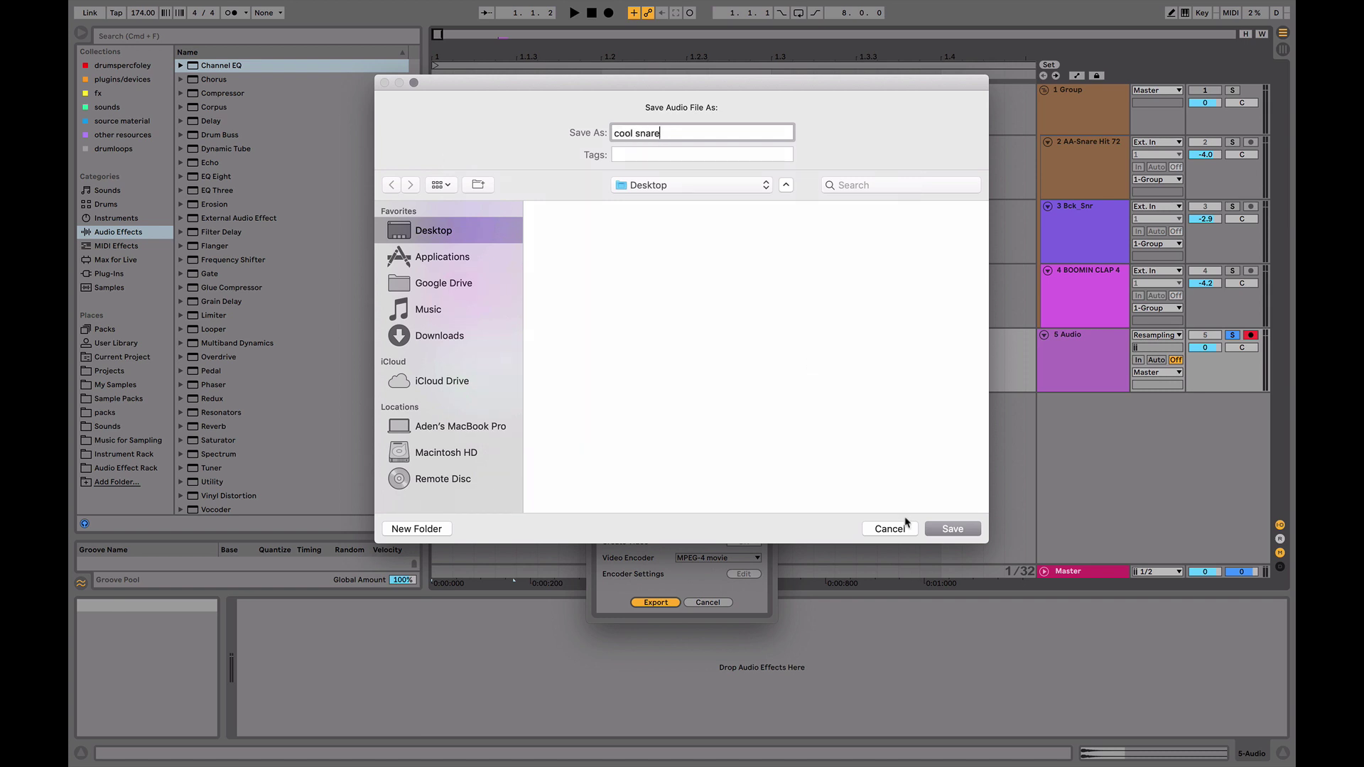
left_click(938, 530)
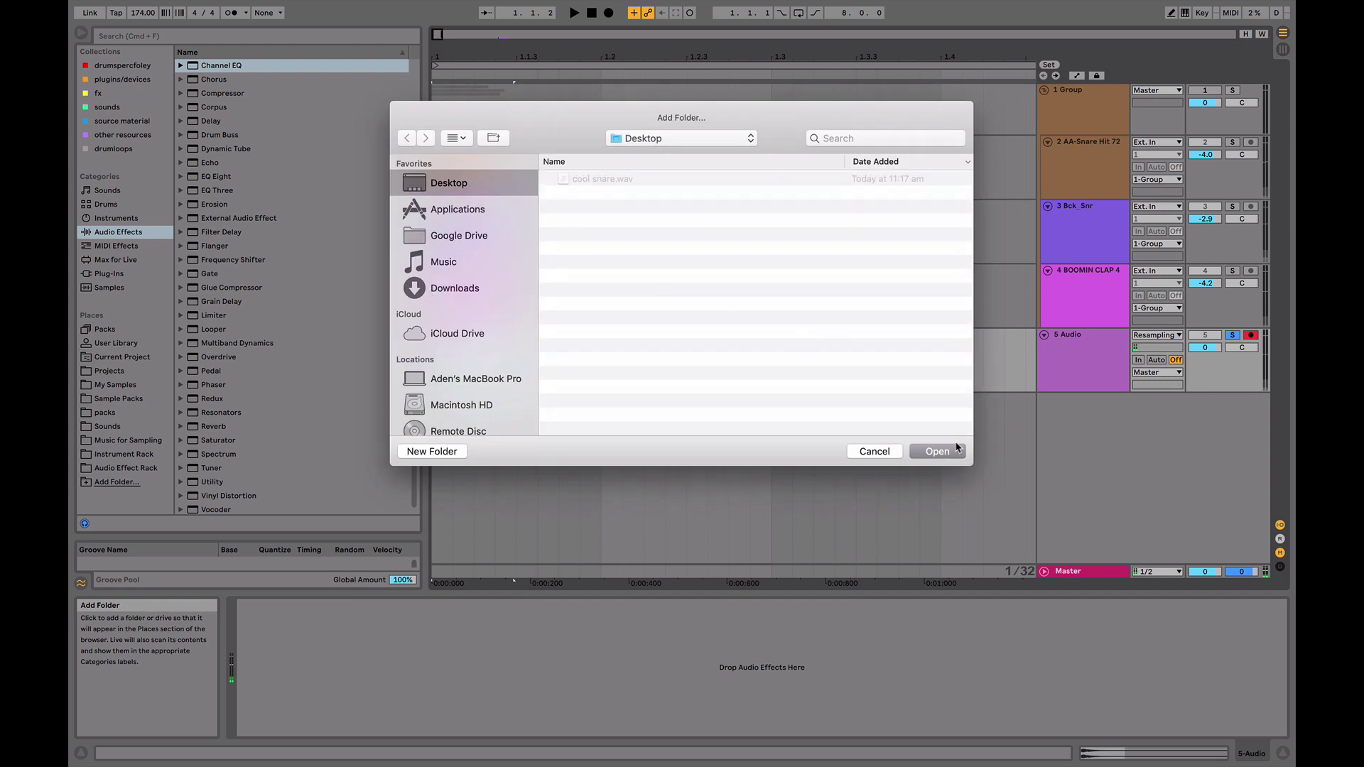
- Add the Desktop folder to the browser's Places and preview cool snare.wav
key("Escape")
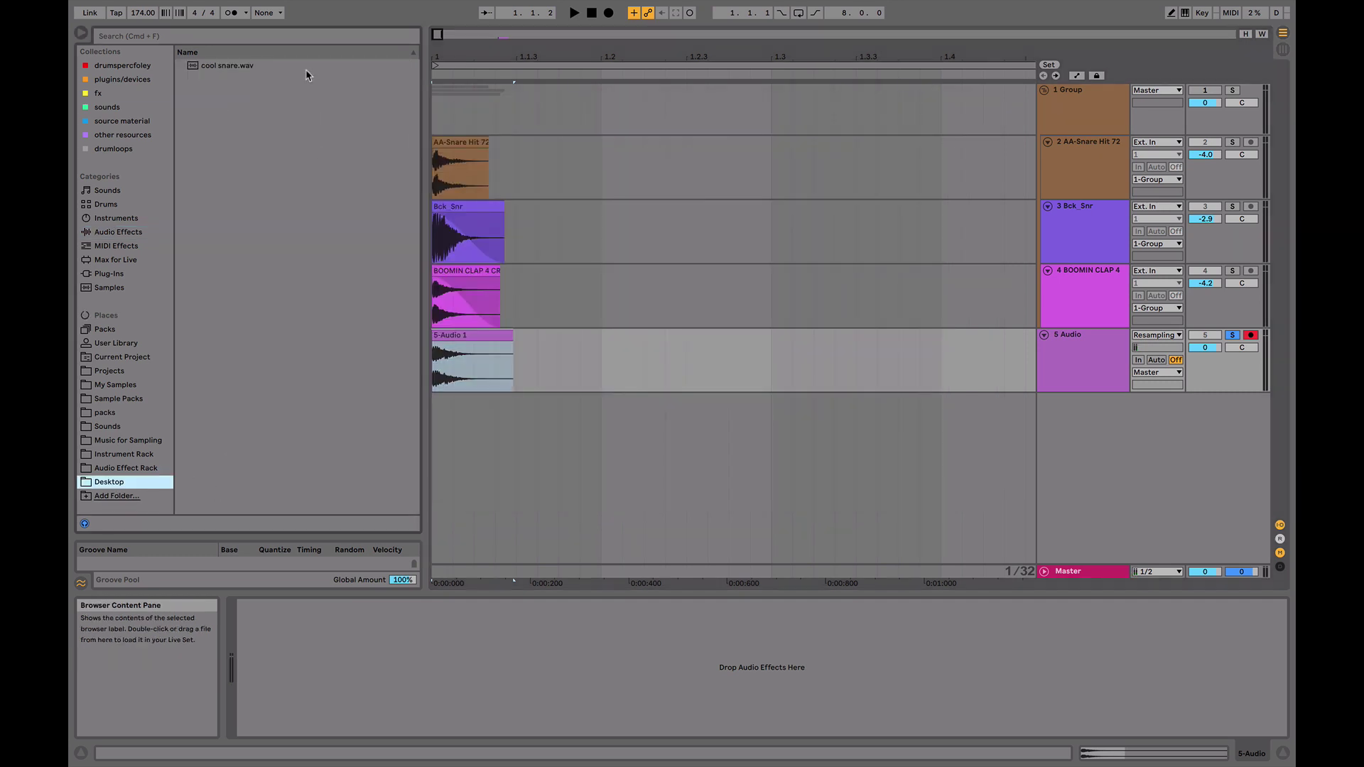
left_click(233, 68)
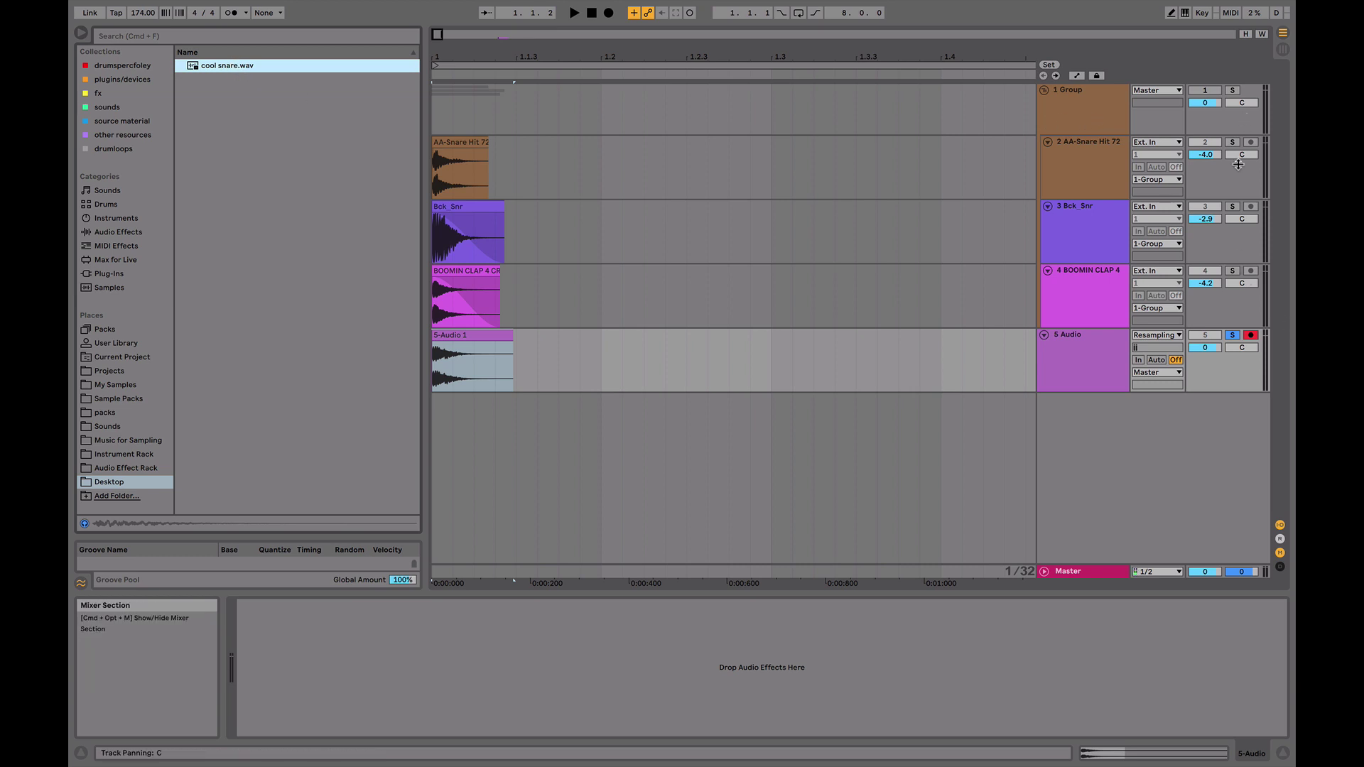
- Solo the Bck_Snr track, play it and select its clip to compare it with the finished layered snare
left_click(1233, 206)
key("space")
key("space")
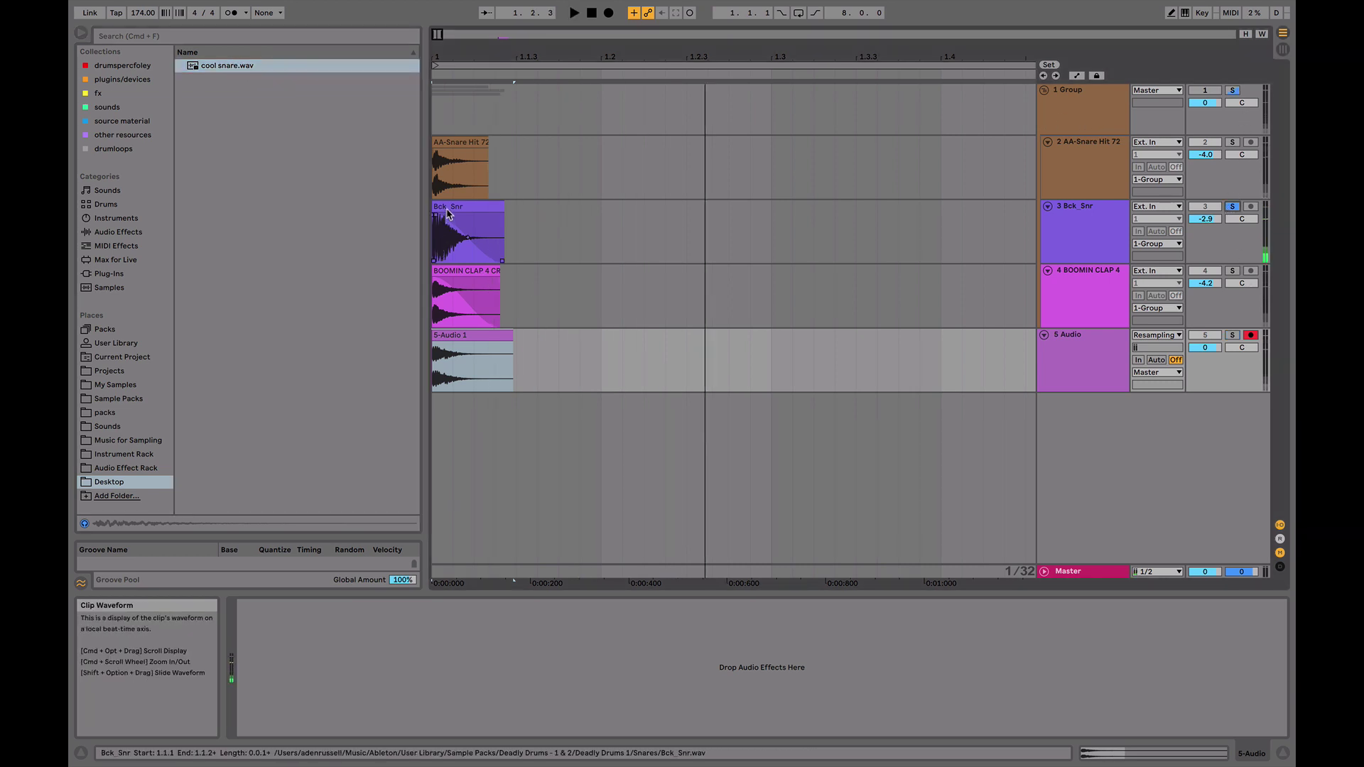
left_click(447, 208)
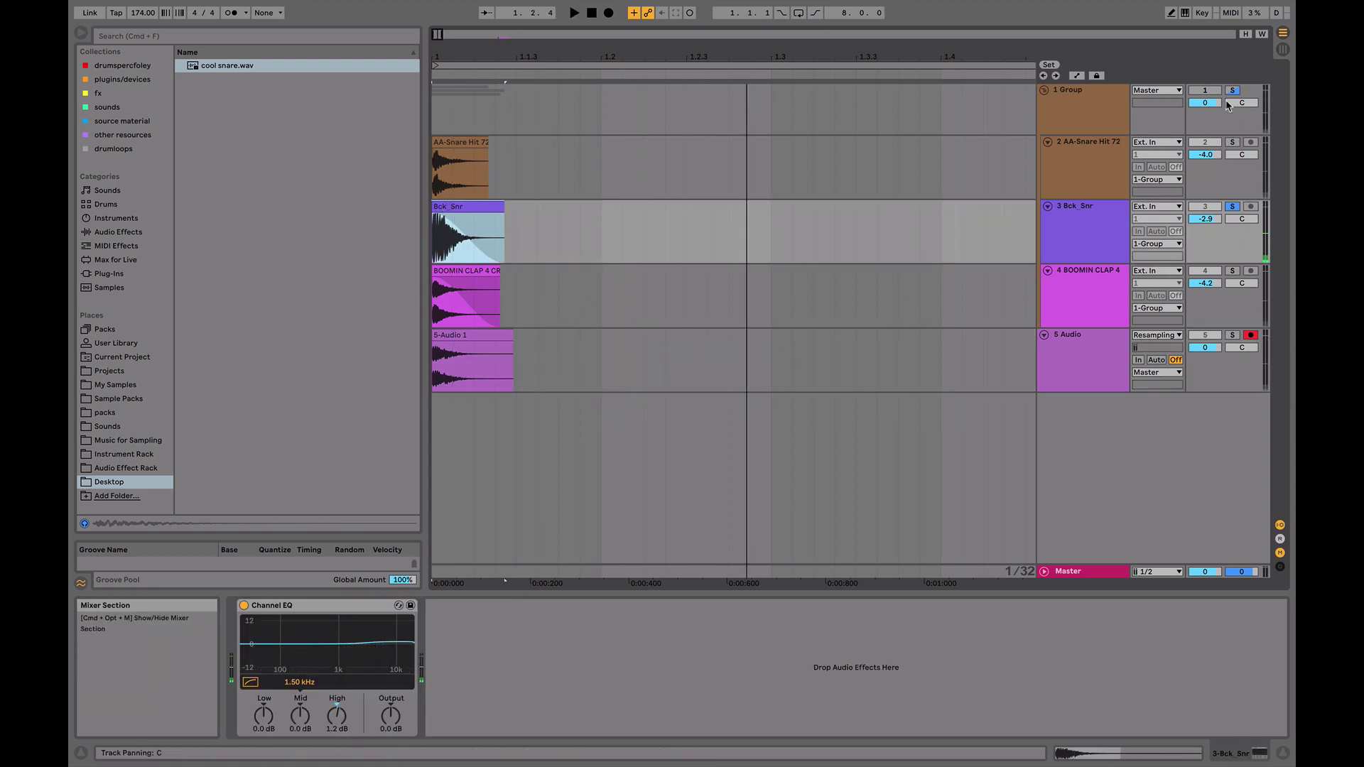
key("space")
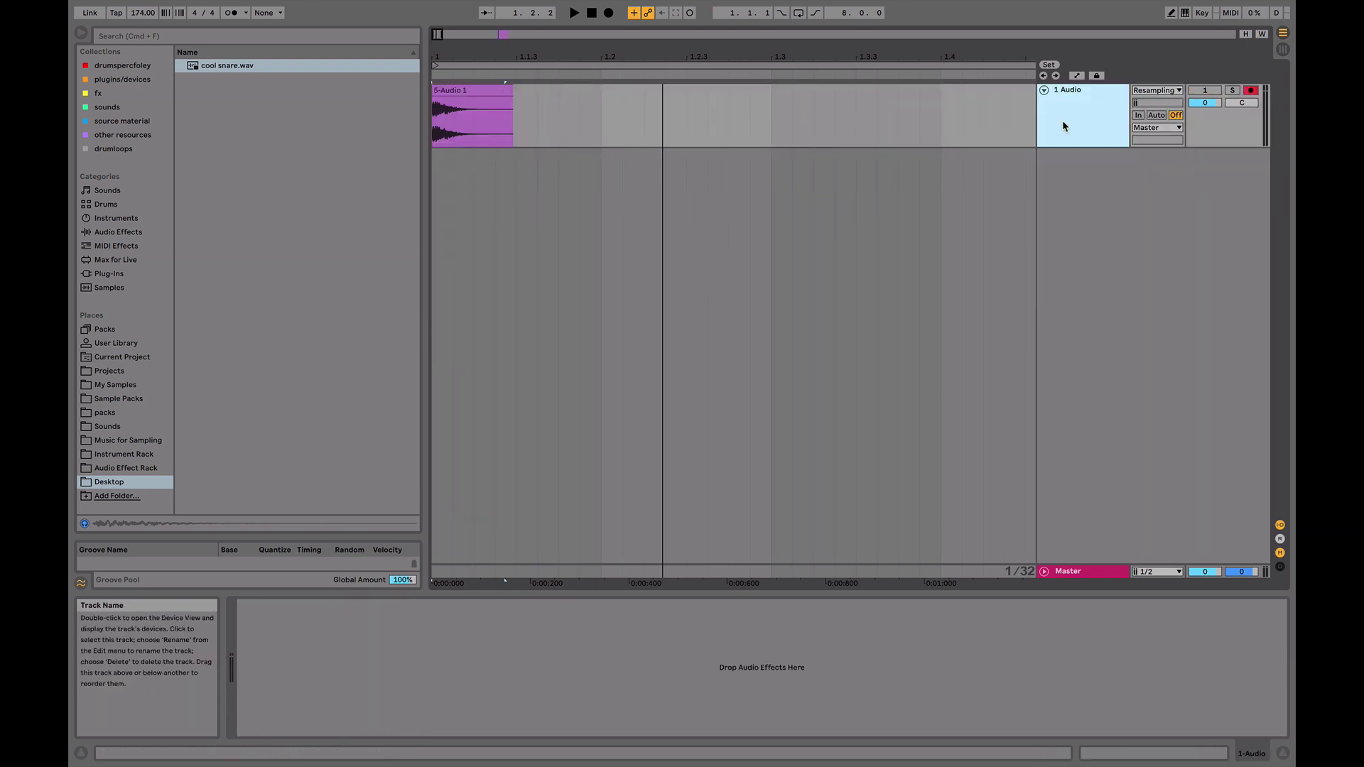
- Insert a new MIDI track below the resampled audio track and select it
key("super+shift+t")
left_click(1066, 174)
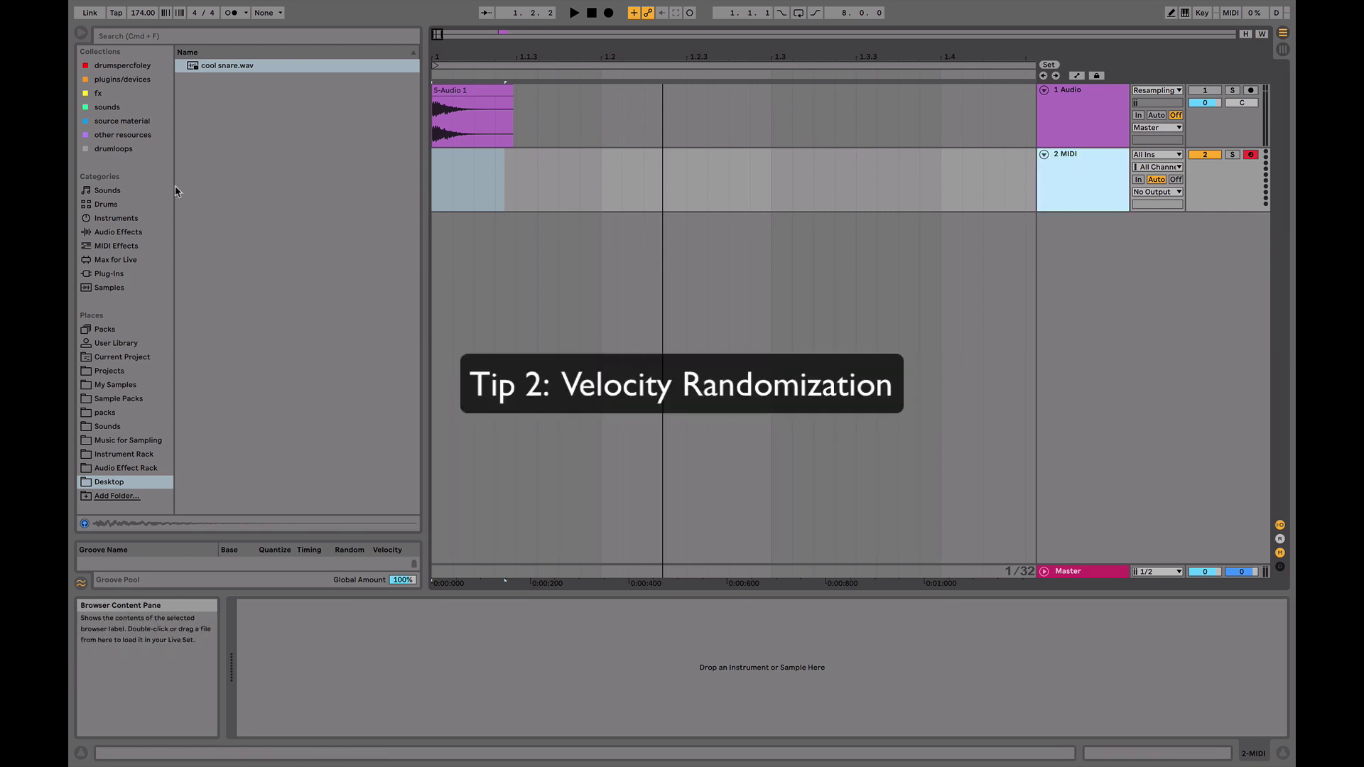
- Search the drumspercfoley collection for "hat" and select Boom-Bap Hat CL 68.wav
left_click(114, 232)
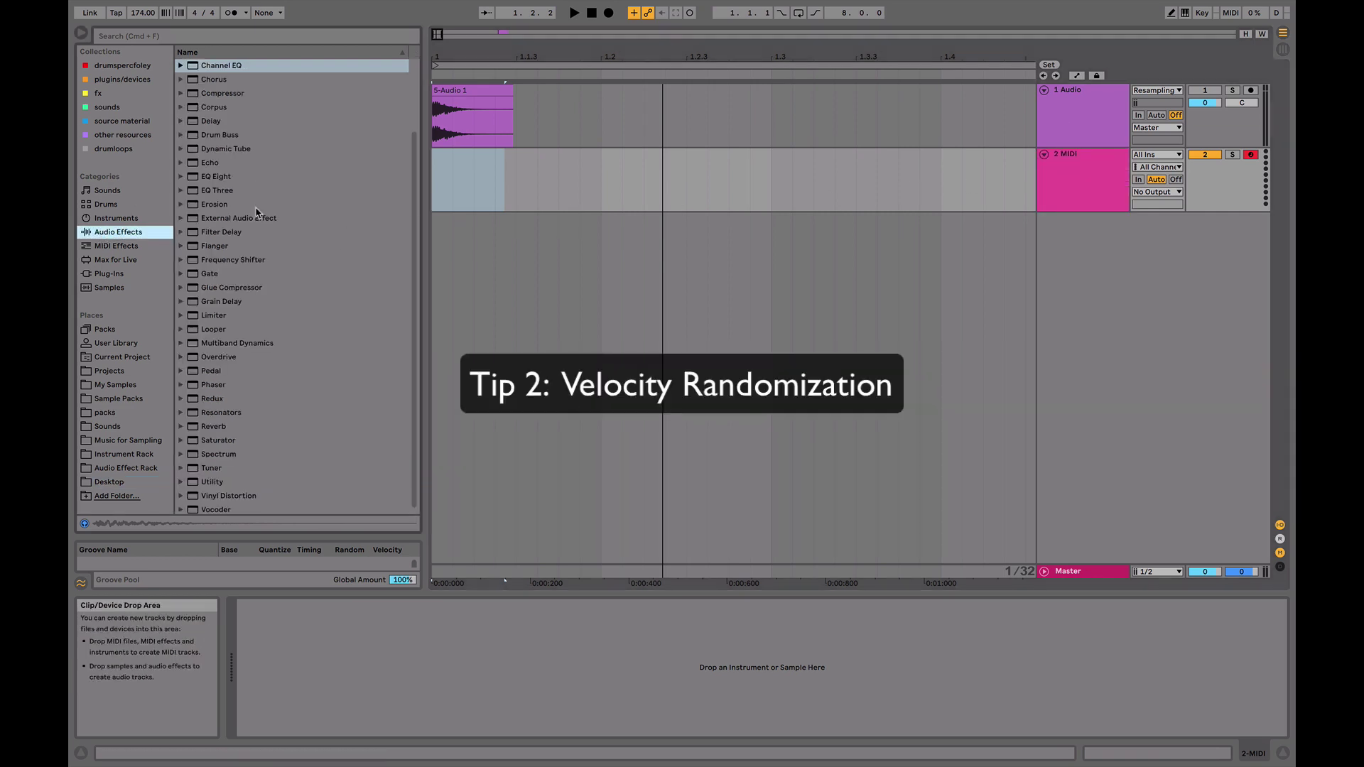
scroll(259, 206, "up", 3)
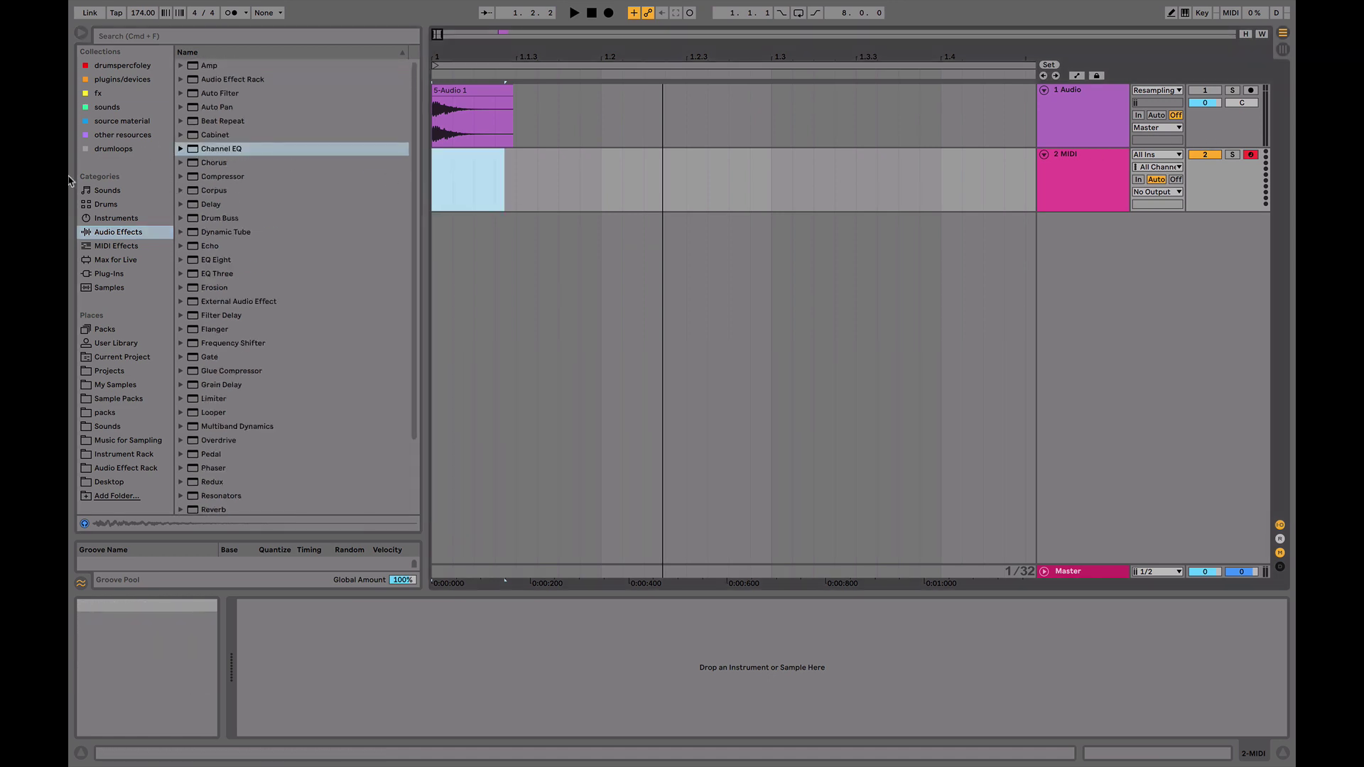
left_click(116, 385)
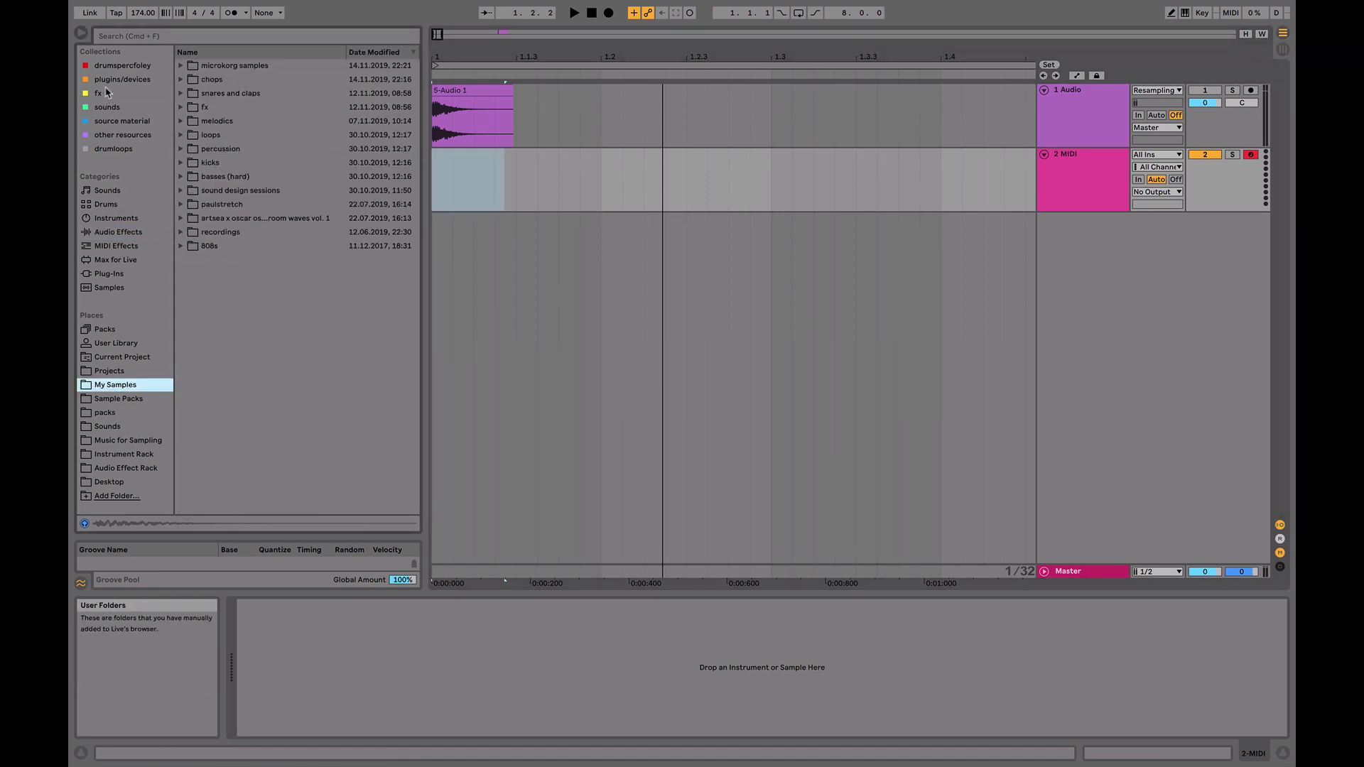
left_click(127, 66)
left_click(136, 39)
type("hat")
left_click(262, 345)
left_click(250, 289)
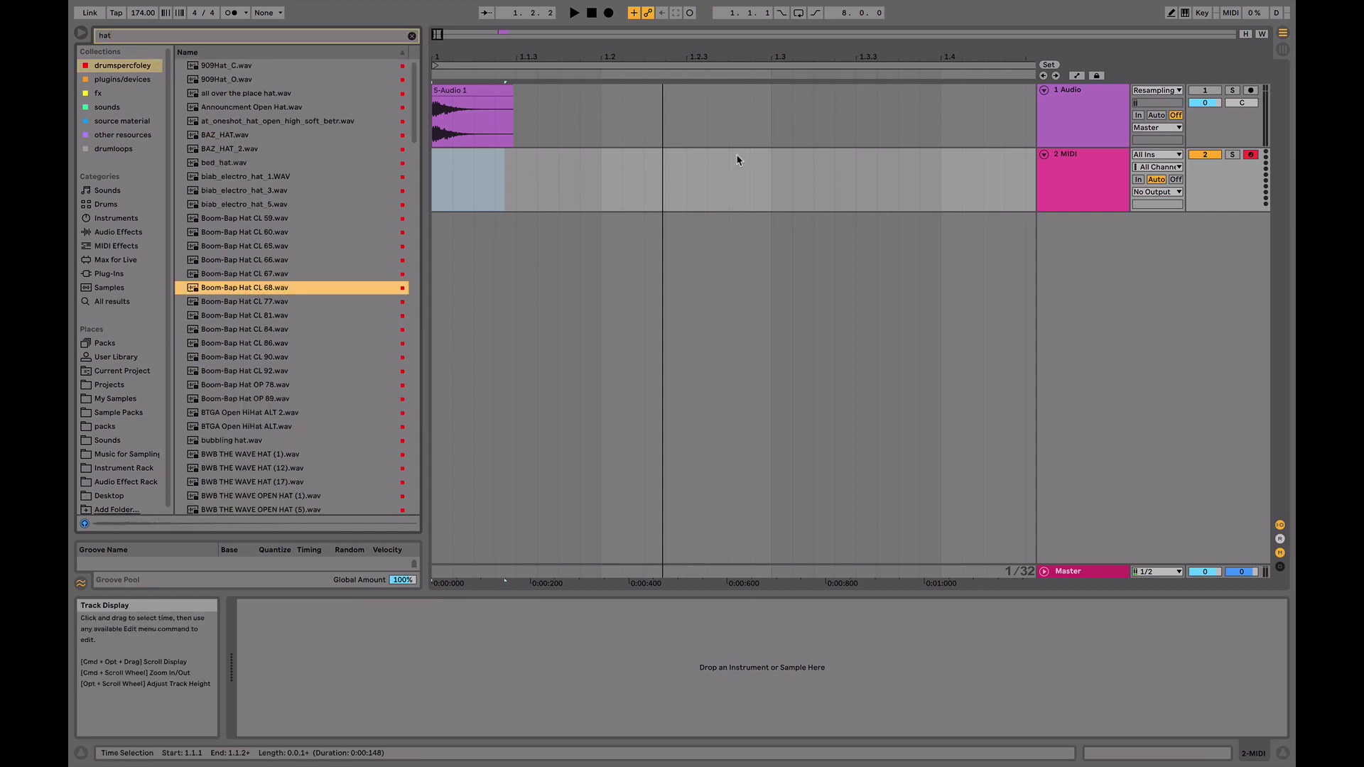
- Set the project tempo to 80 BPM with the metronome on and play briefly from the start of the arrangement
left_click_drag(861, 53, 853, 9)
left_click(142, 15)
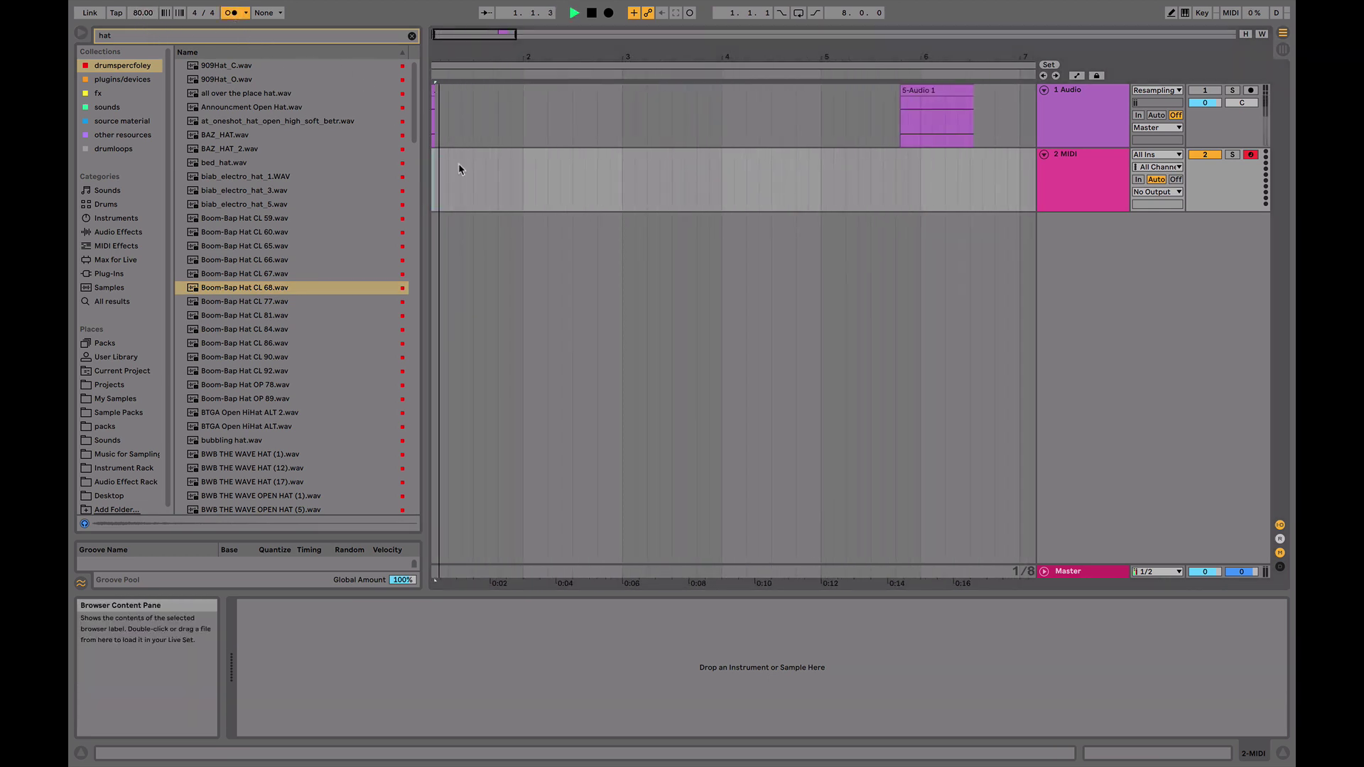
scroll(520, 177, "left", 1)
key("space")
- Create an empty one-bar MIDI clip at the start of the MIDI track and enlarge its note editor
left_click(520, 174)
left_click_drag(521, 180, 399, 173)
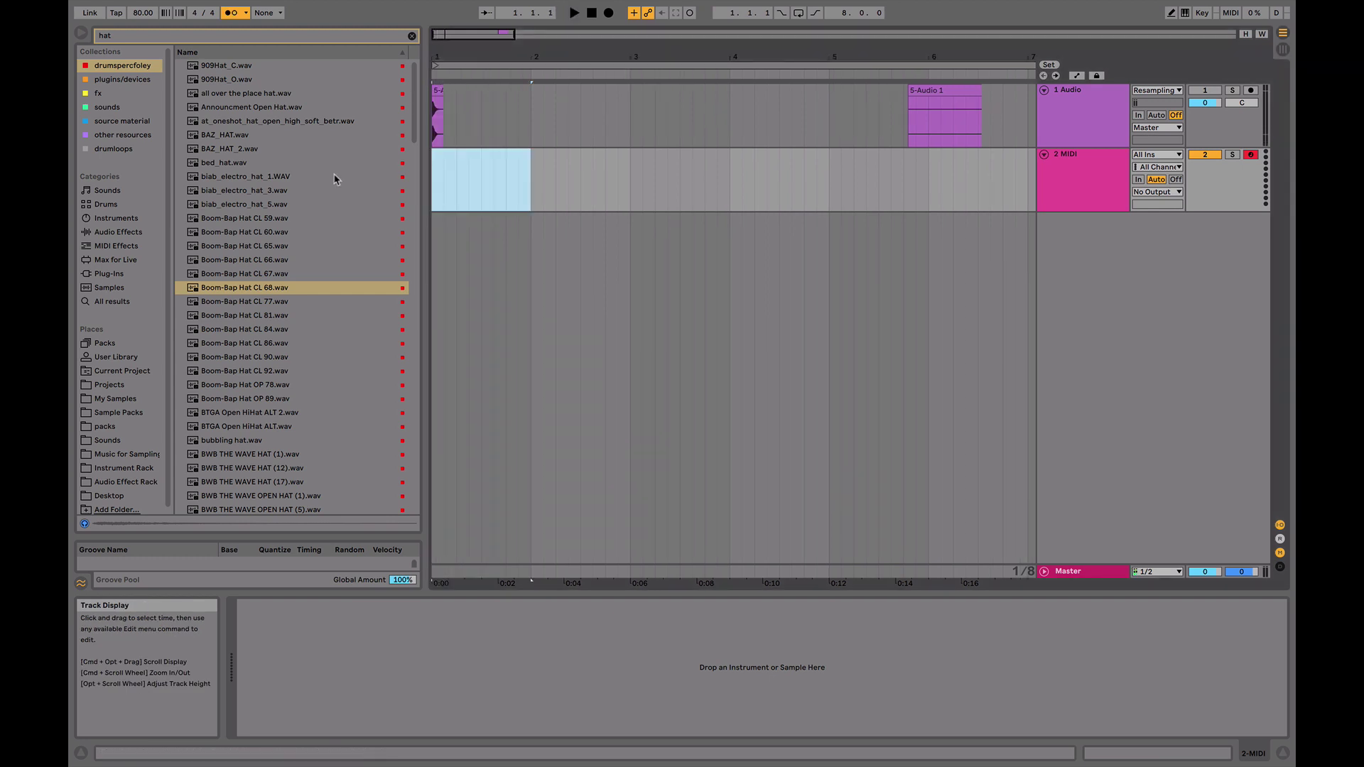
key("super+shift+m")
left_click_drag(483, 594, 482, 410)
left_click_drag(406, 534, 420, 555)
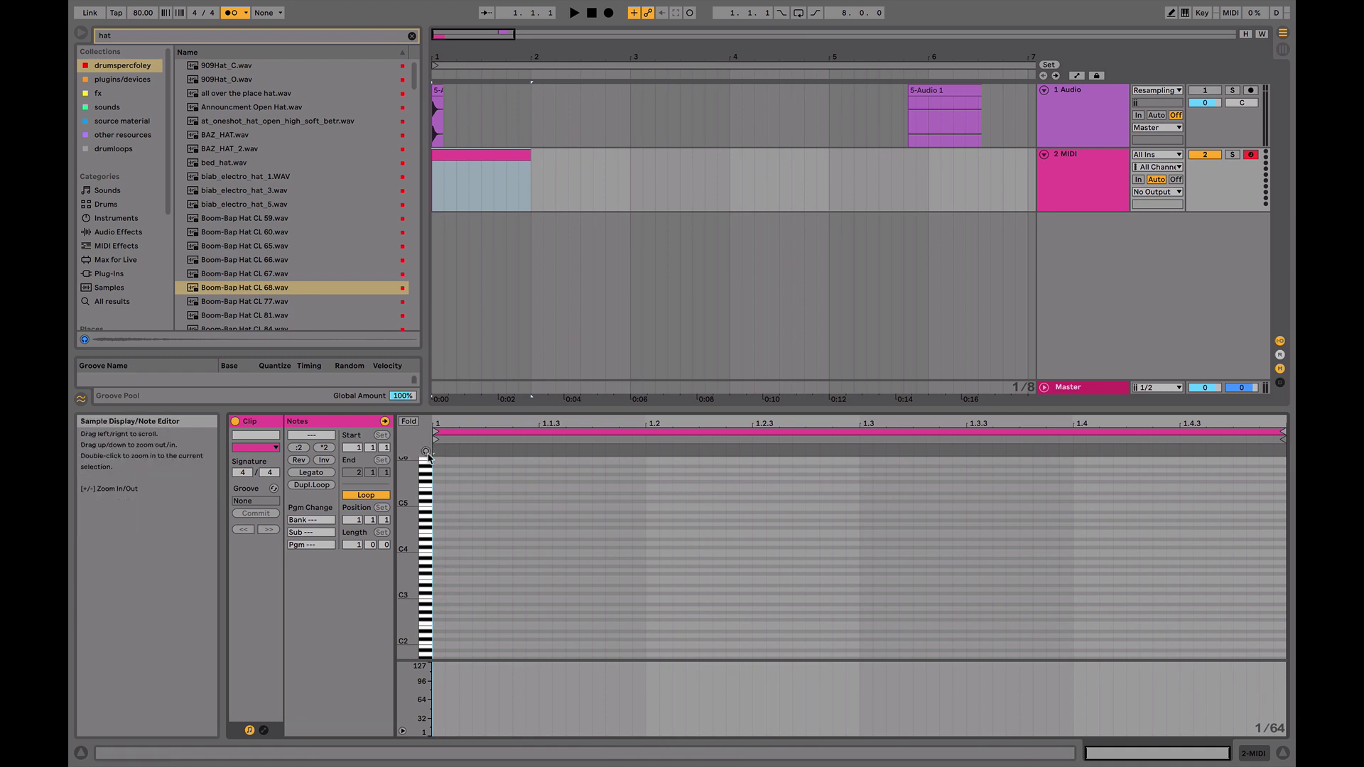
- Add a B2 note at the start of the MIDI clip and lengthen it to an eighth note
left_click(444, 613)
double_click(439, 601)
key("space")
key("space")
left_click_drag(446, 600, 517, 595)
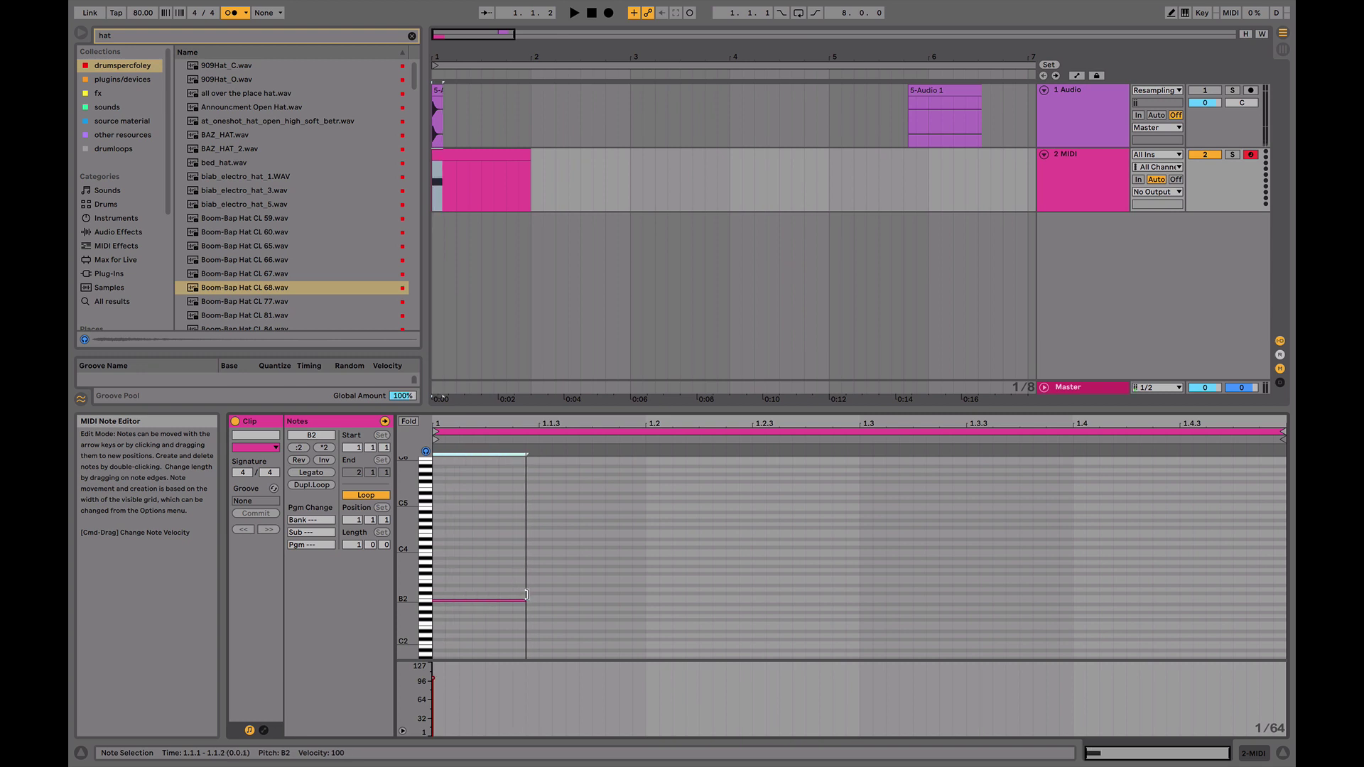
- Duplicate the B2 note six times so eighth notes run through beat 1.4, and play the clip
key("super+d")
key("super+d")
key("super+d")
key("super+d")
key("super+d")
key("super+d")
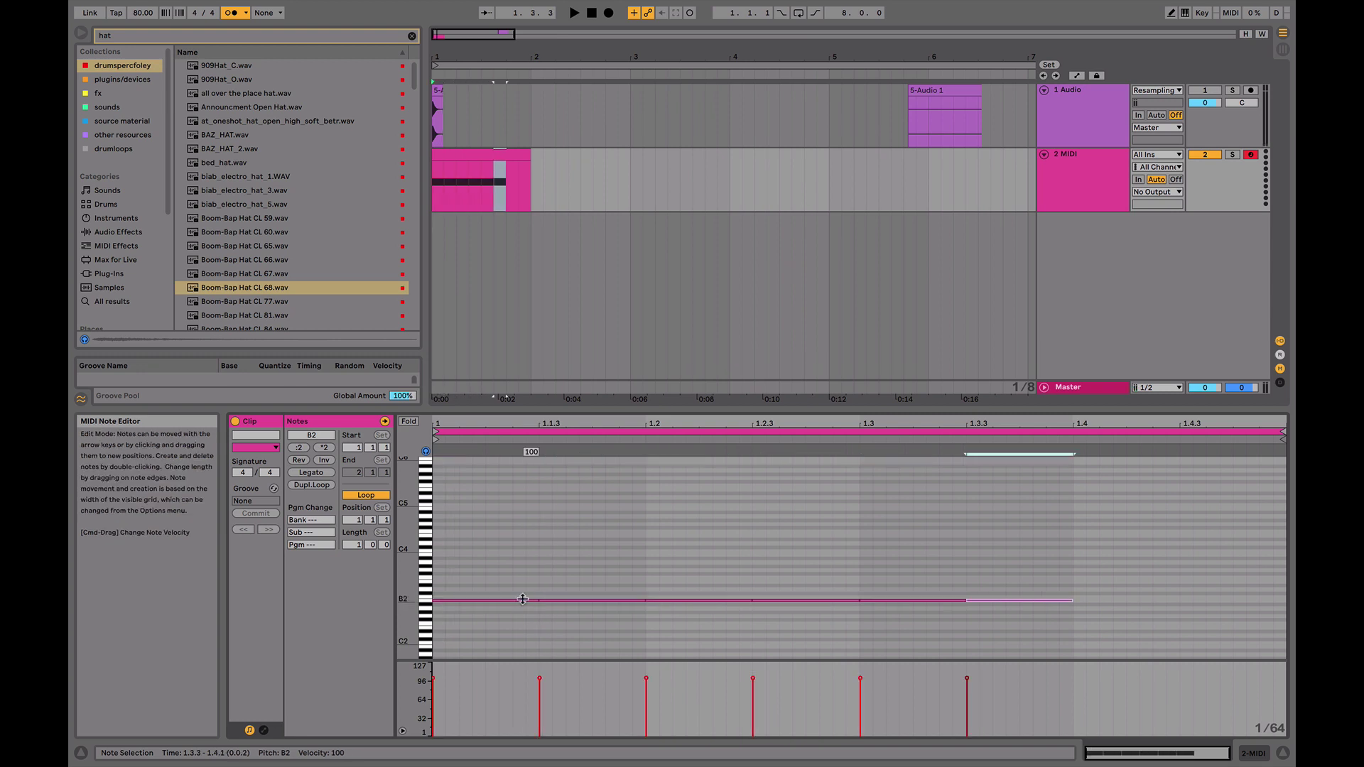
key("space")
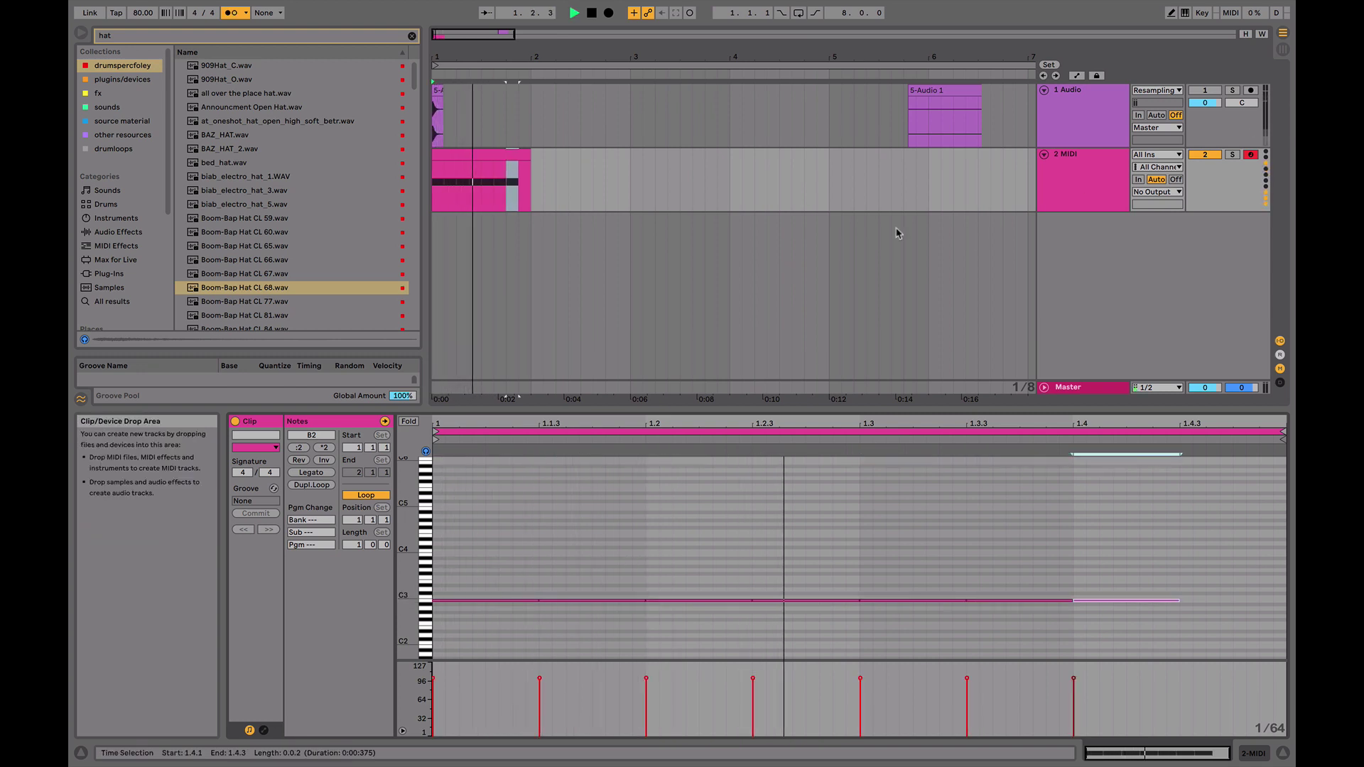
key("space")
- Load Boom-Bap Hat CL 68.wav as the instrument of the MIDI track and play the clip
double_click(1058, 197)
left_click(245, 288)
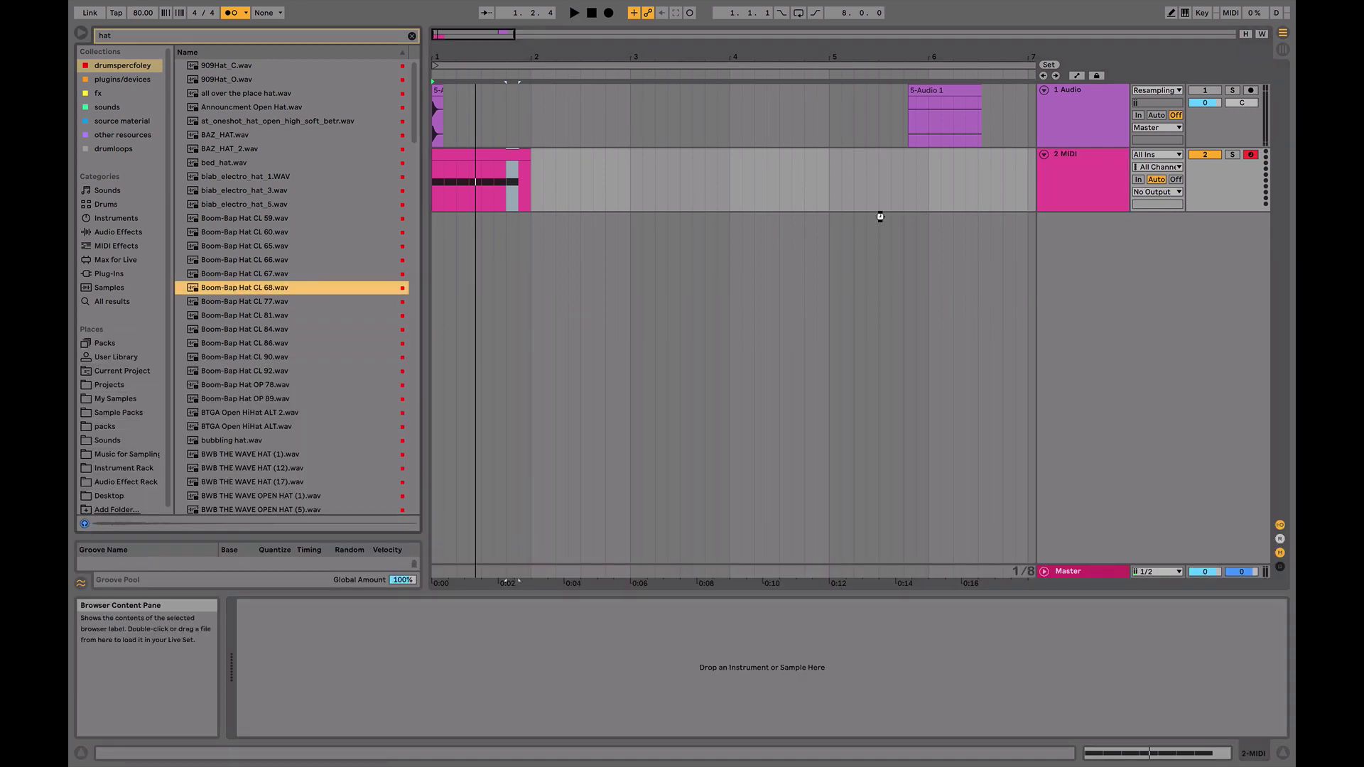
key("space")
left_click_drag(1213, 165, 1214, 165)
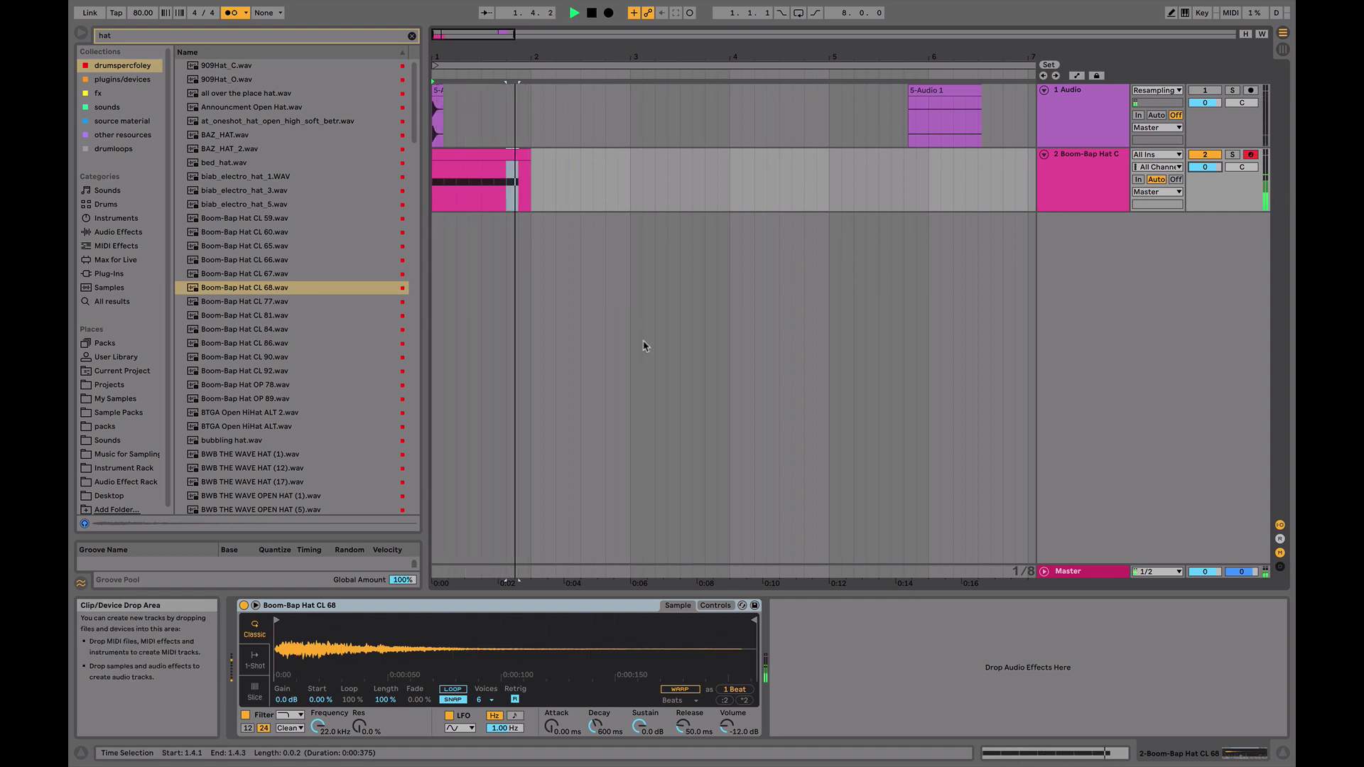
- Fill the end of the hi-hat clip from 1.4.3 with two sixteenth notes
left_click(509, 153)
double_click(510, 154)
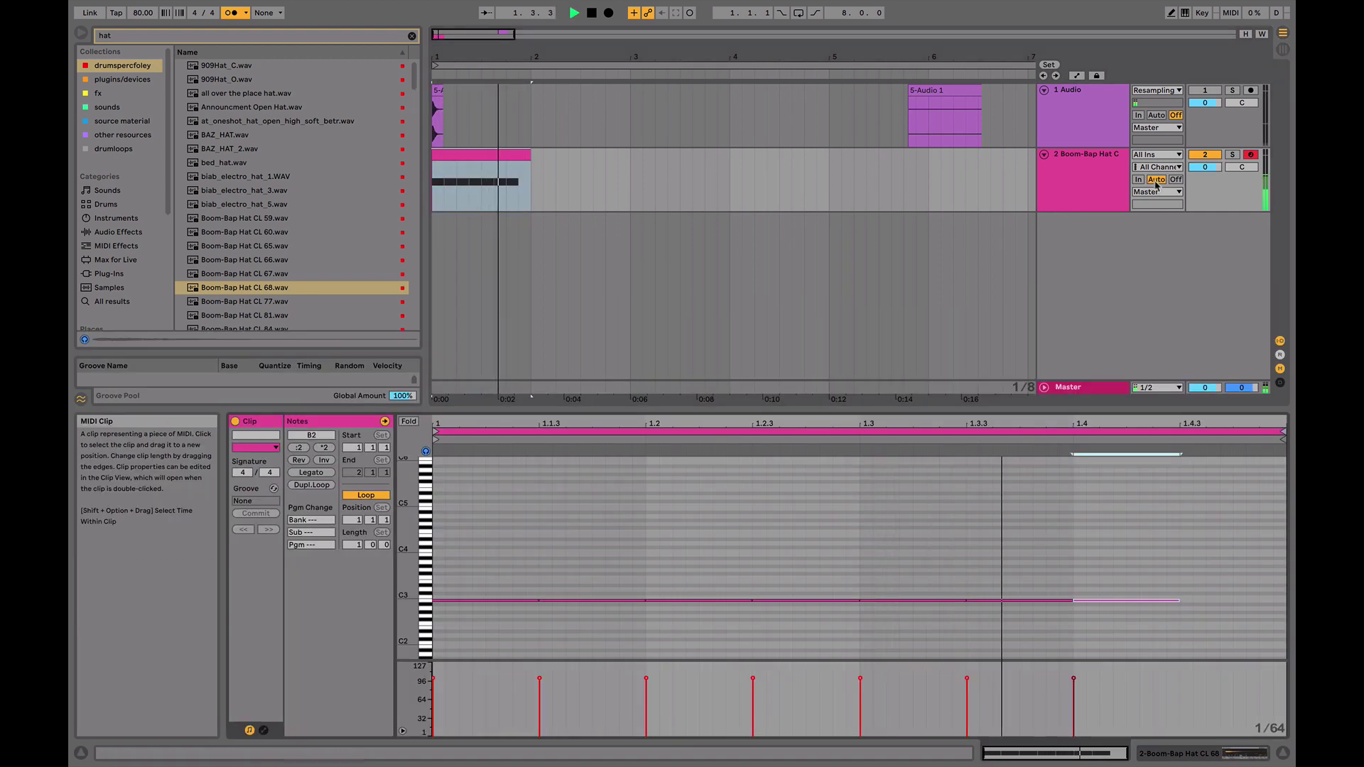
left_click(1210, 604)
left_click_drag(1284, 601, 1236, 602)
key("super+d")
key("space")
- Turn off the metronome and clear the sample search while auditioning the hi-hat clip
double_click(1069, 157)
key("space")
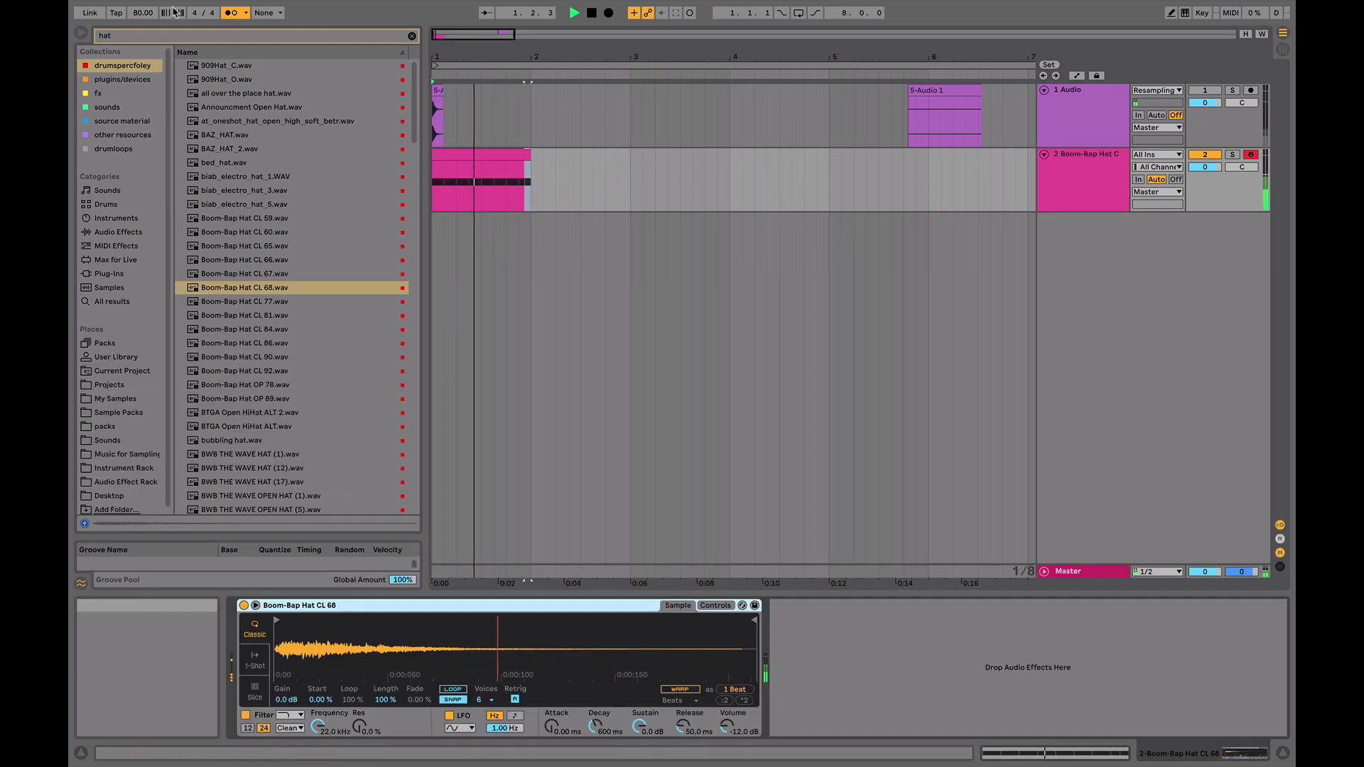
left_click(231, 12)
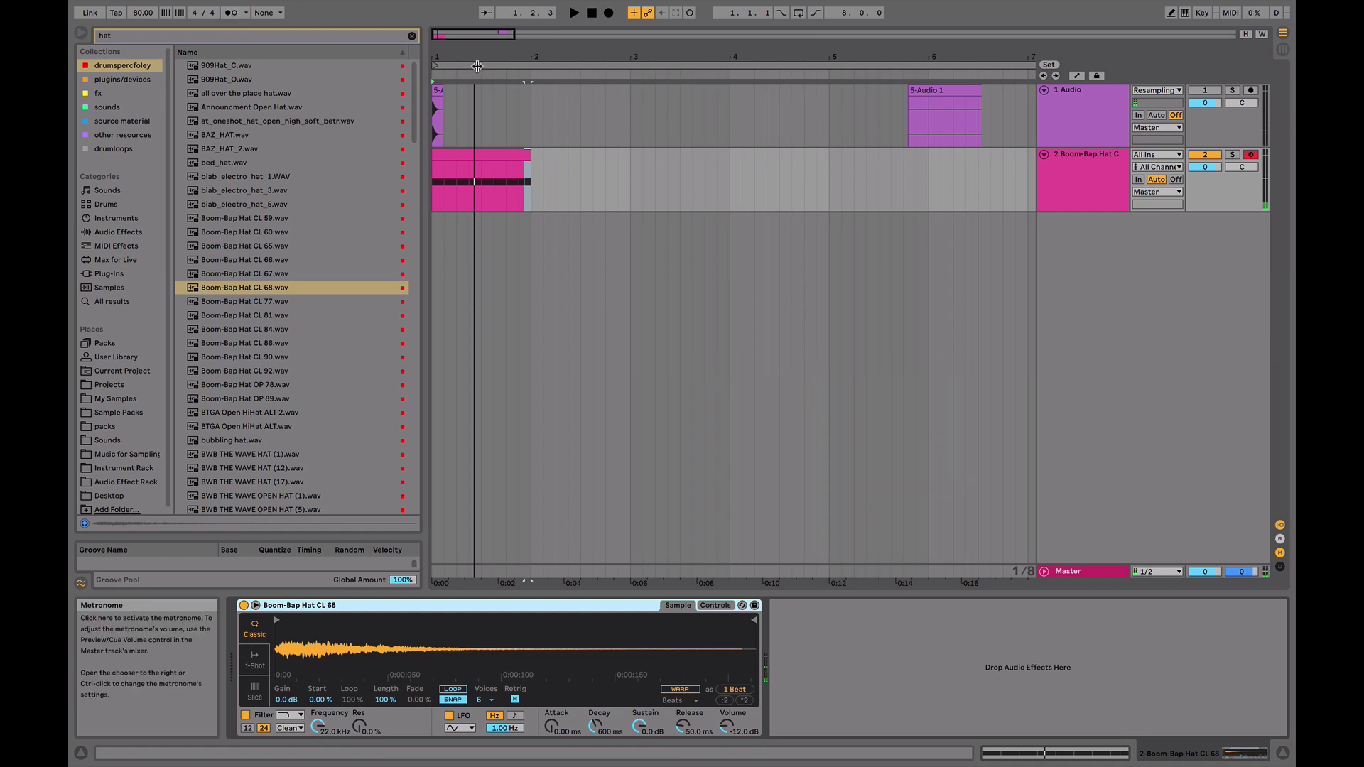
left_click(412, 36)
left_click(493, 153)
key("space")
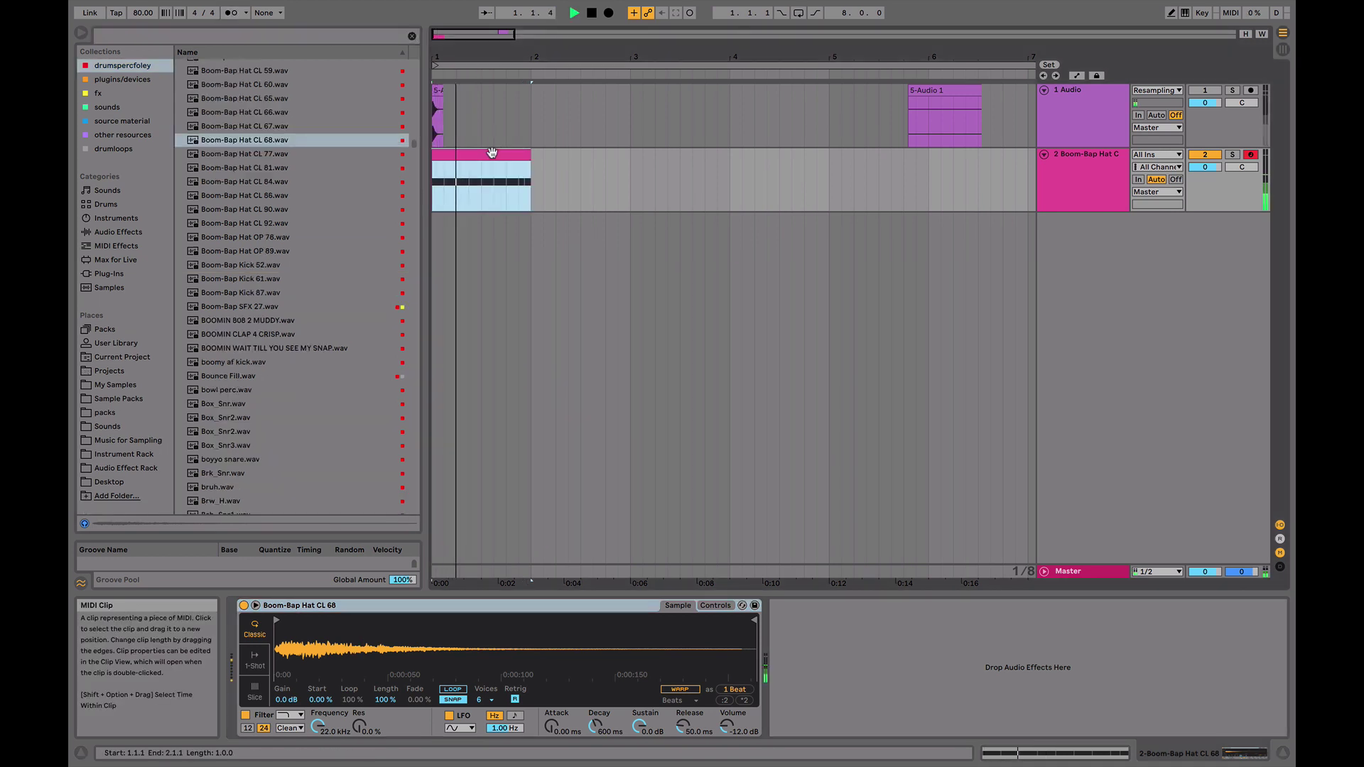
key("space")
- Add the Velocity MIDI effect in front of the hi-hat sampler
left_click(112, 232)
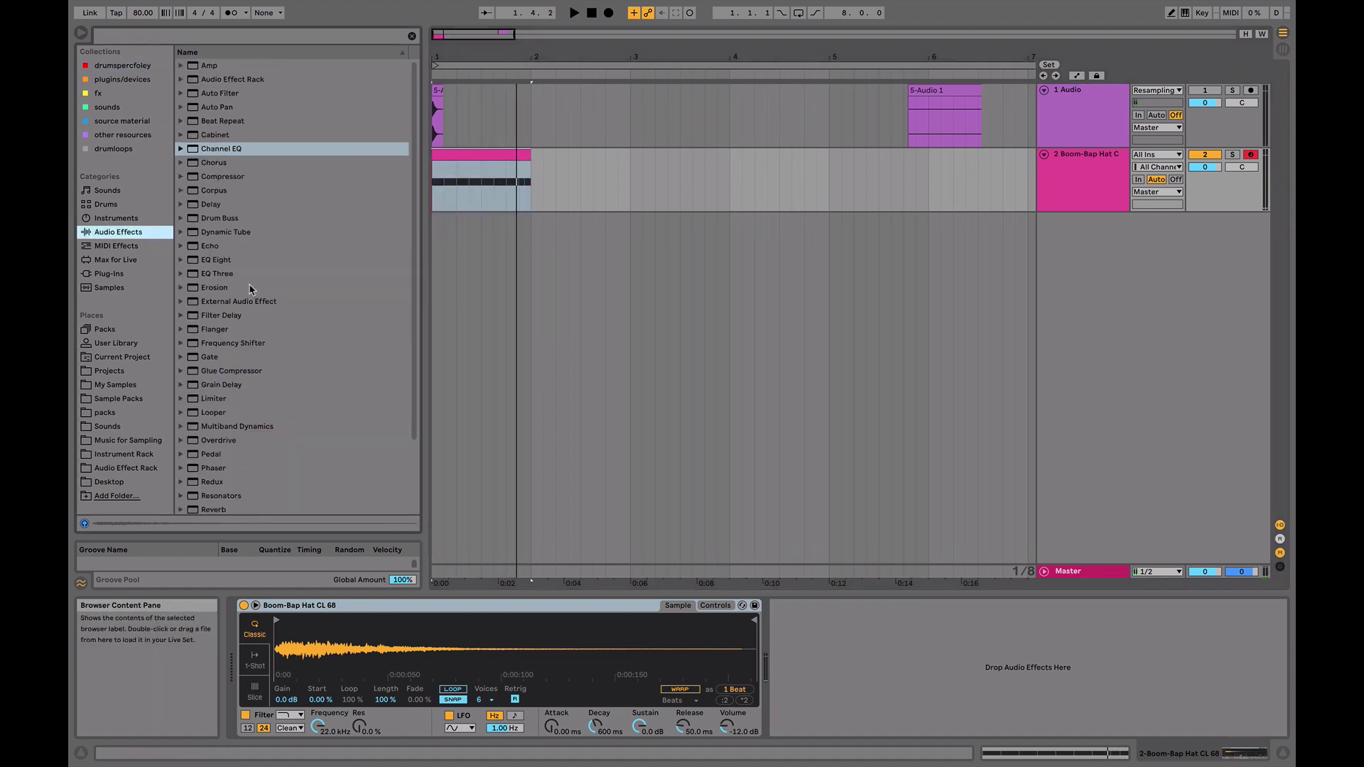
left_click(114, 246)
double_click(217, 162)
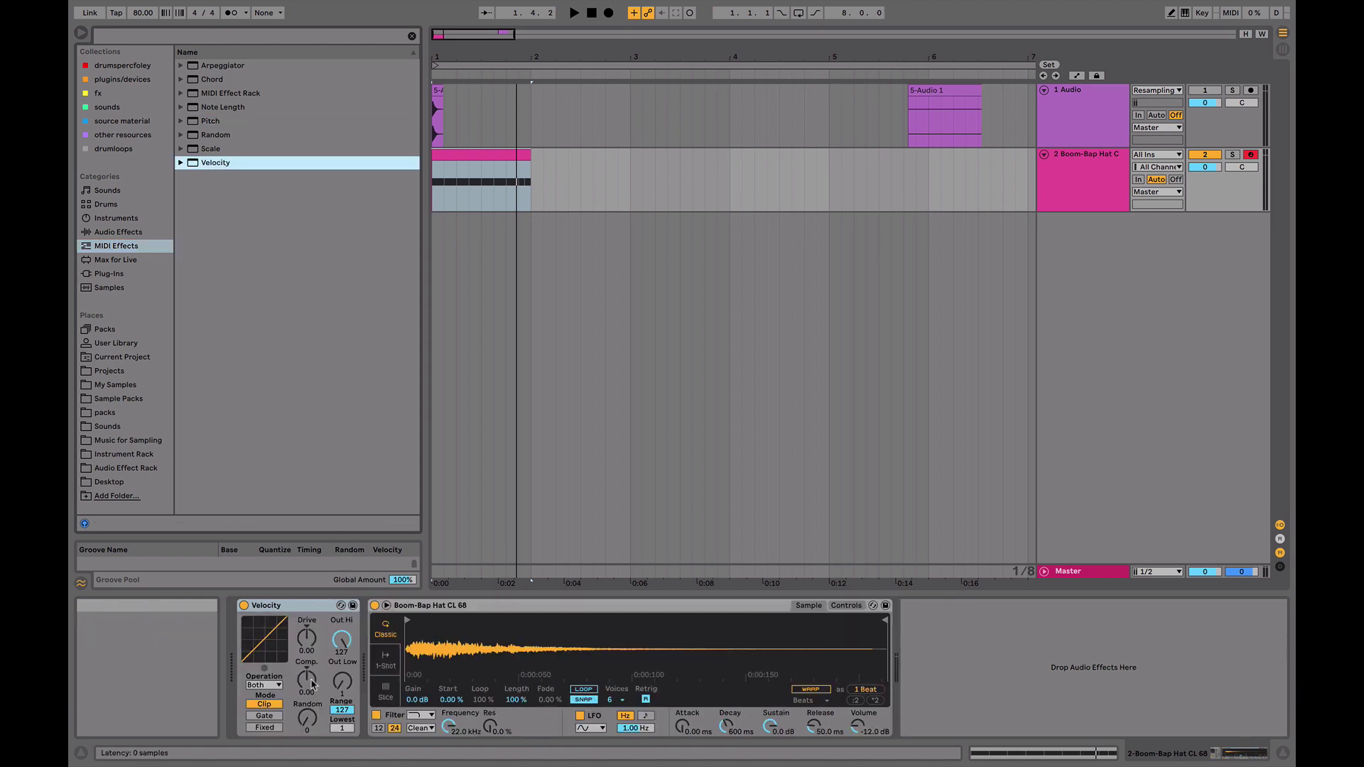
- Audition the hi-hat clip with different Random amounts in the Velocity effect, including 16 and 19
left_click_drag(302, 726, 302, 710)
key("space")
key("space")
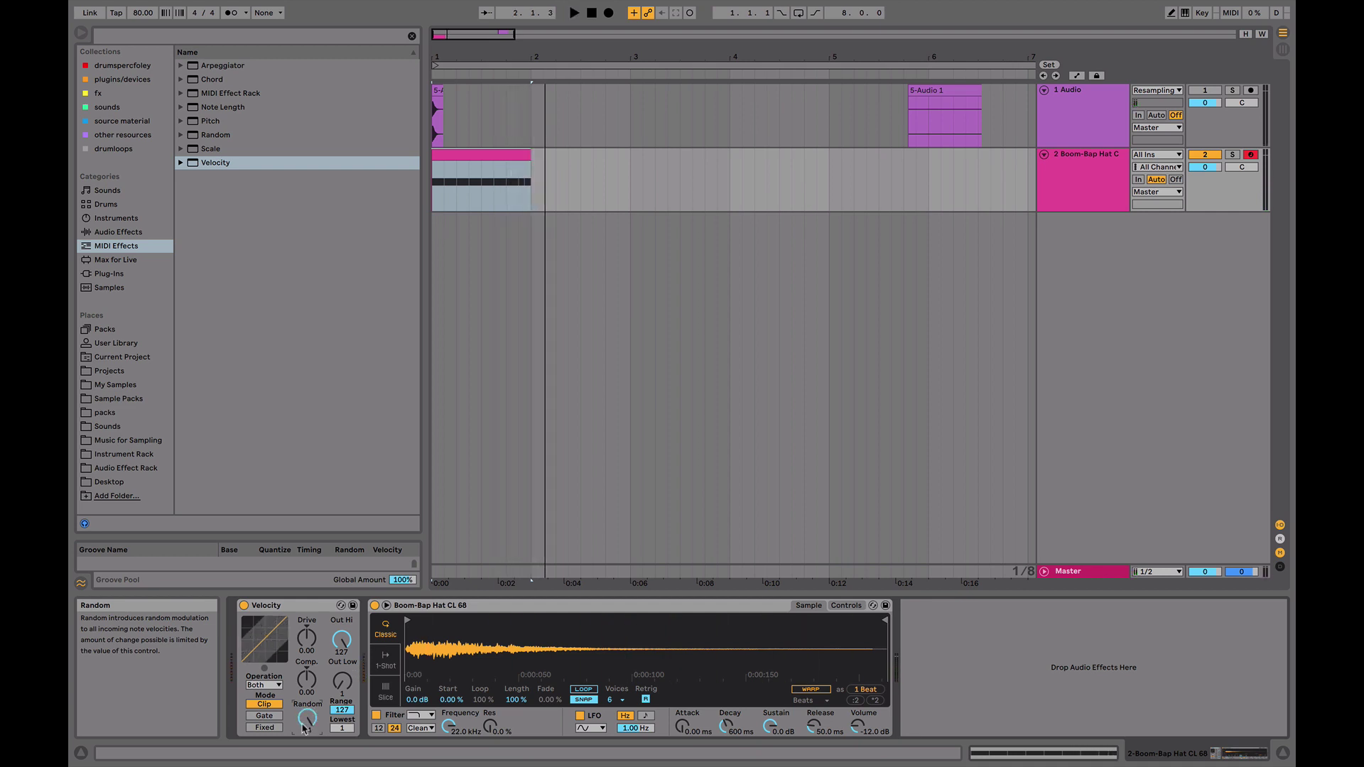
key("space")
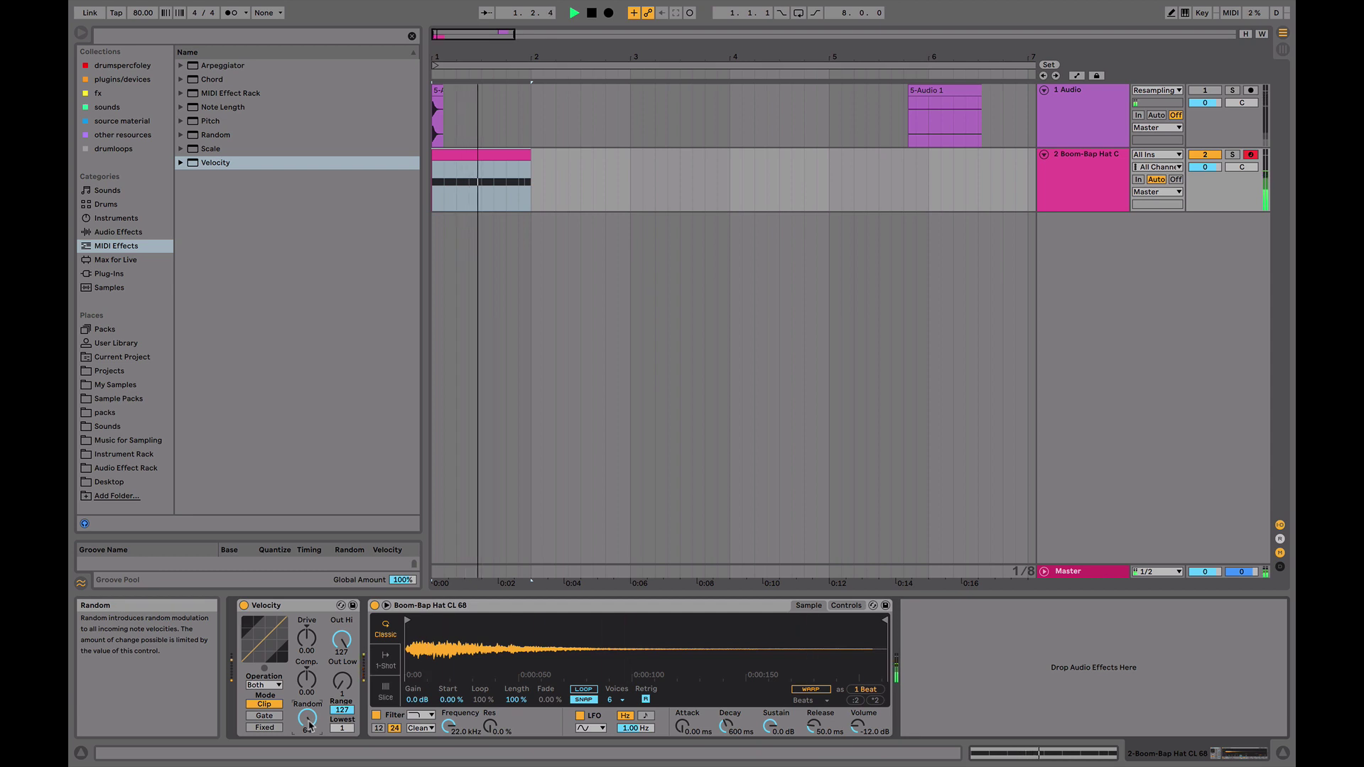
key("space")
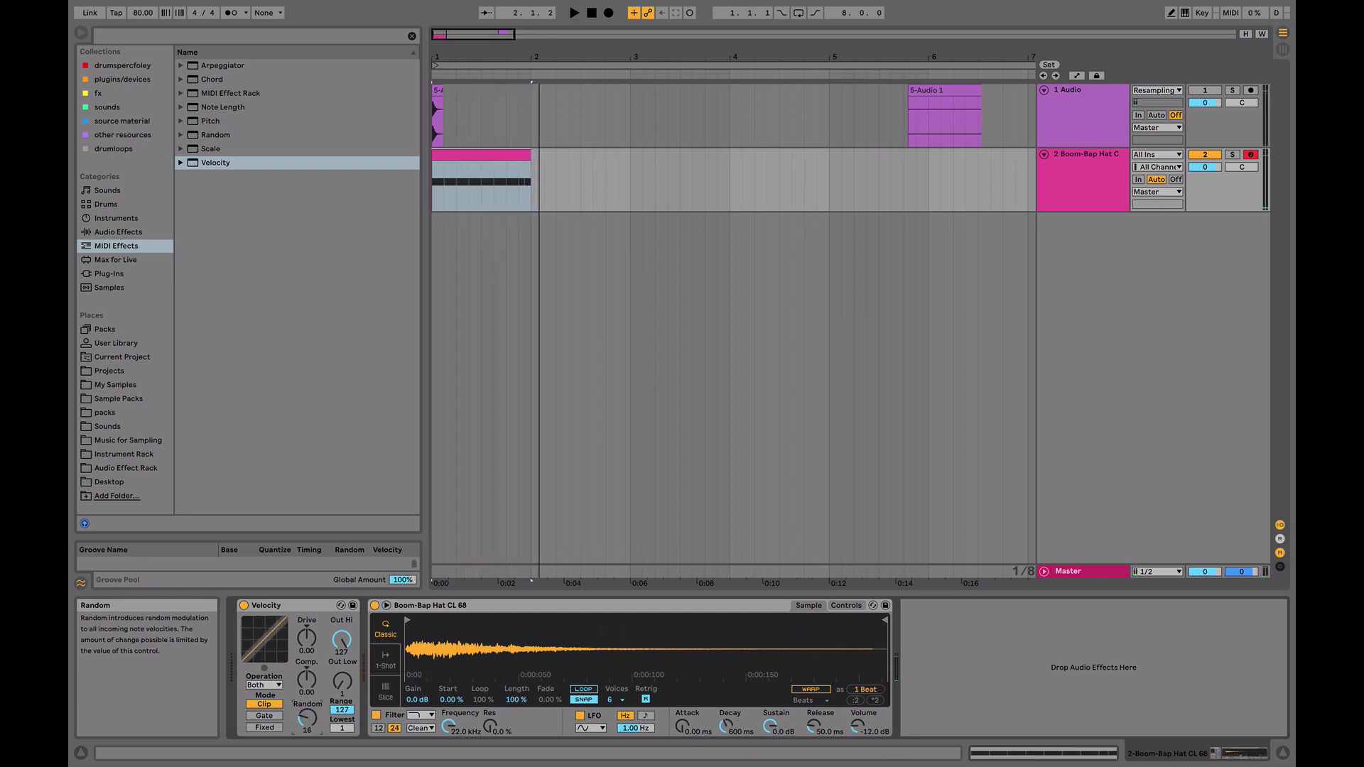
key("space")
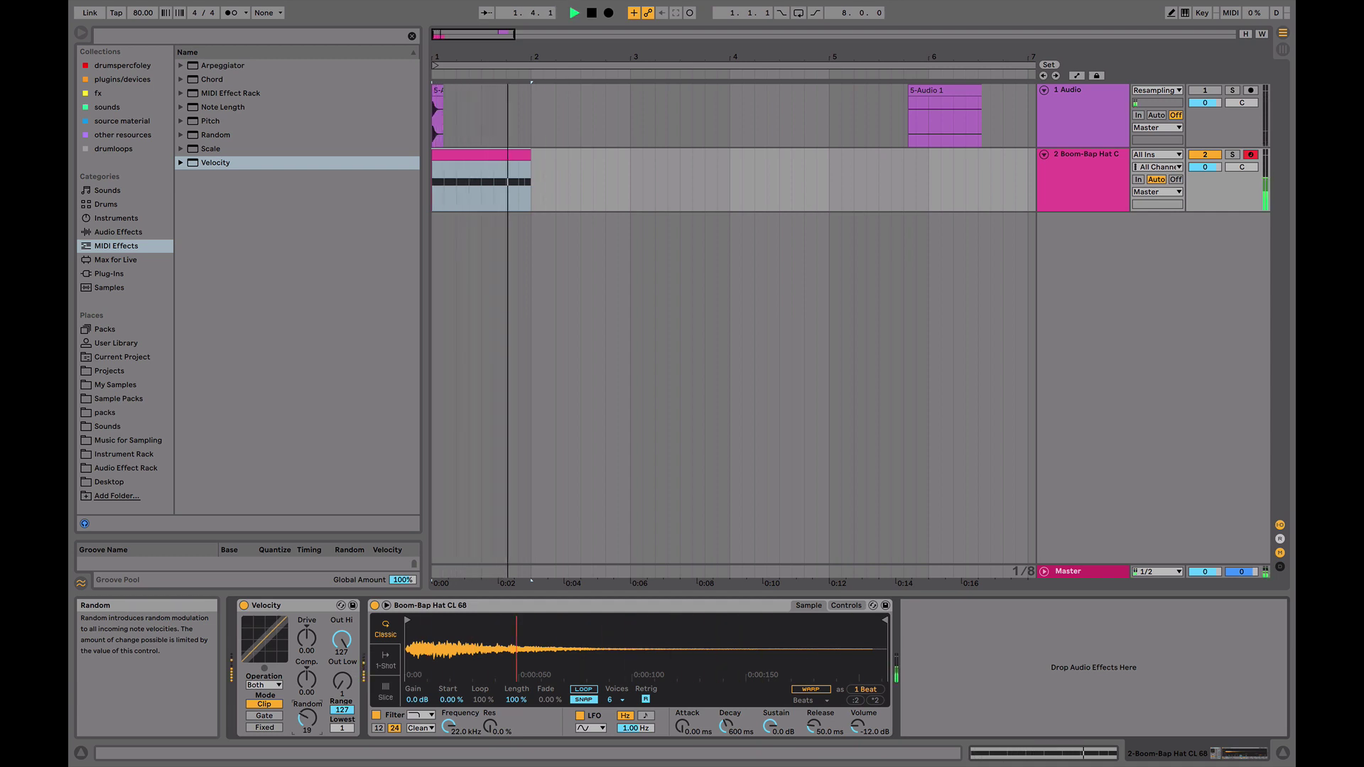
key("space")
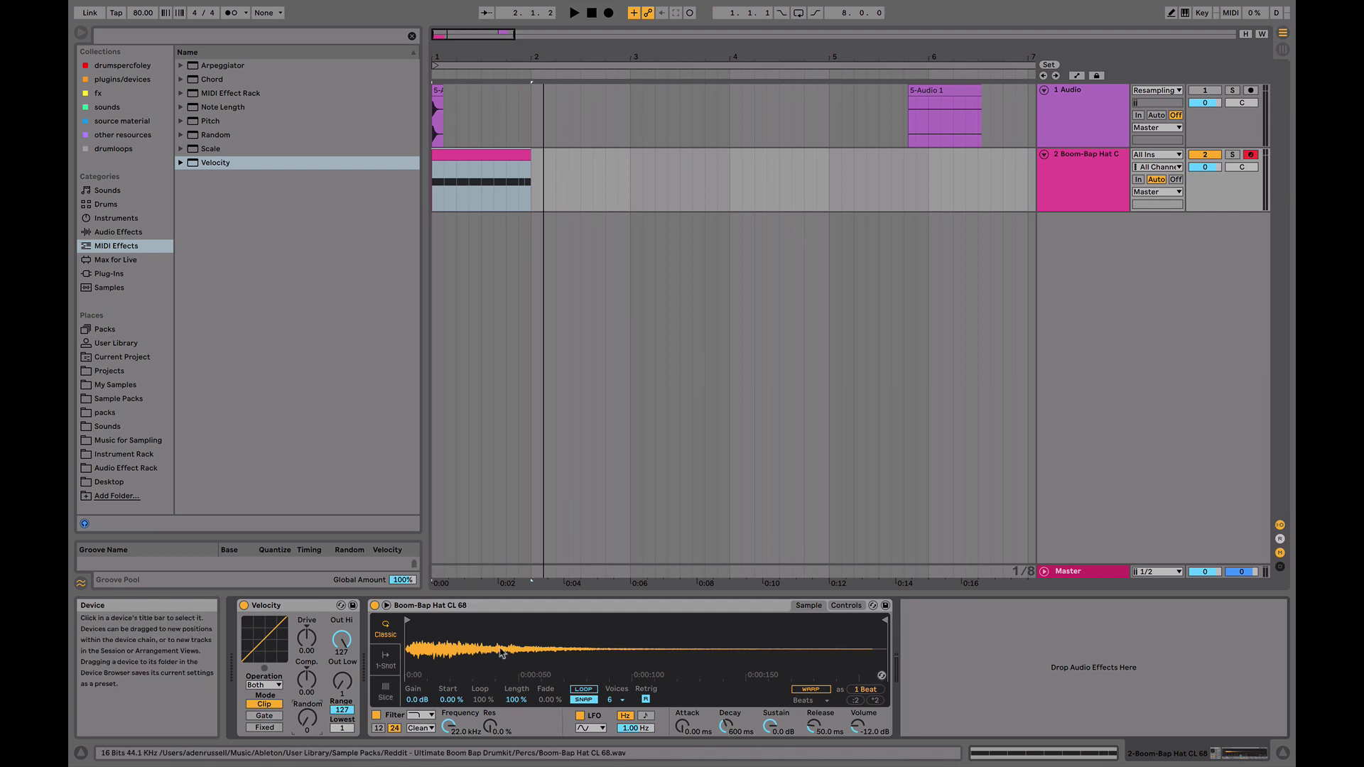
- Group the hi-hat sampler into a Drum Rack and load BWB THE WAVE CRASH (16).wav onto its C#1 pad
right_click(491, 605)
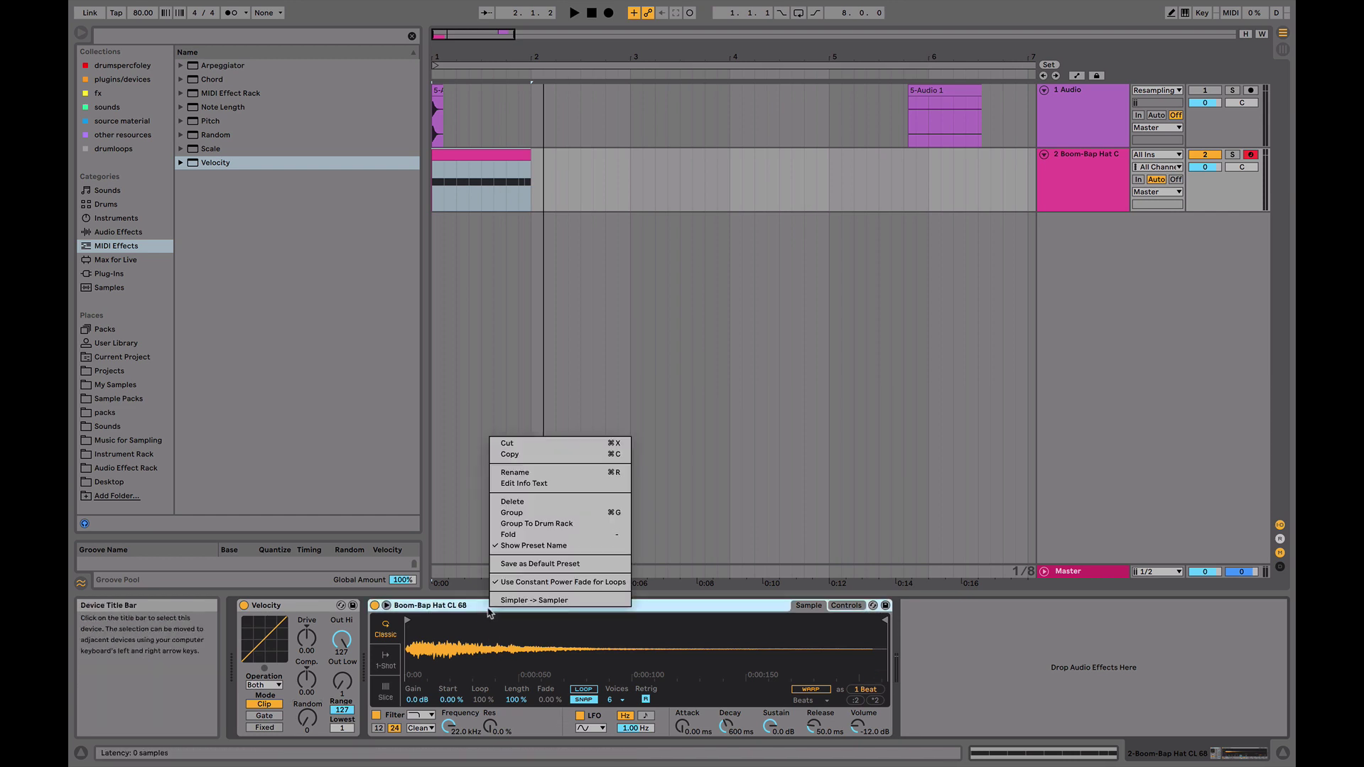
left_click(549, 526)
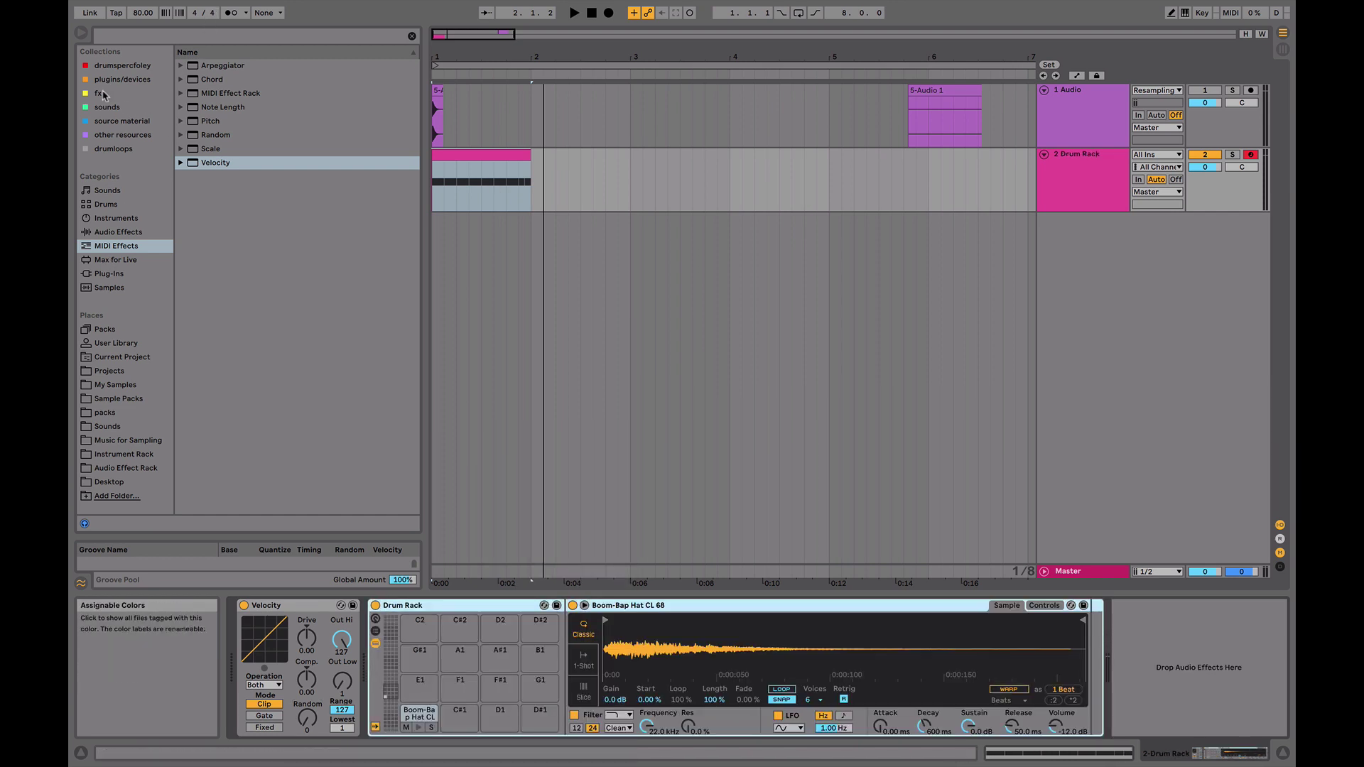
left_click(122, 66)
left_click(295, 435)
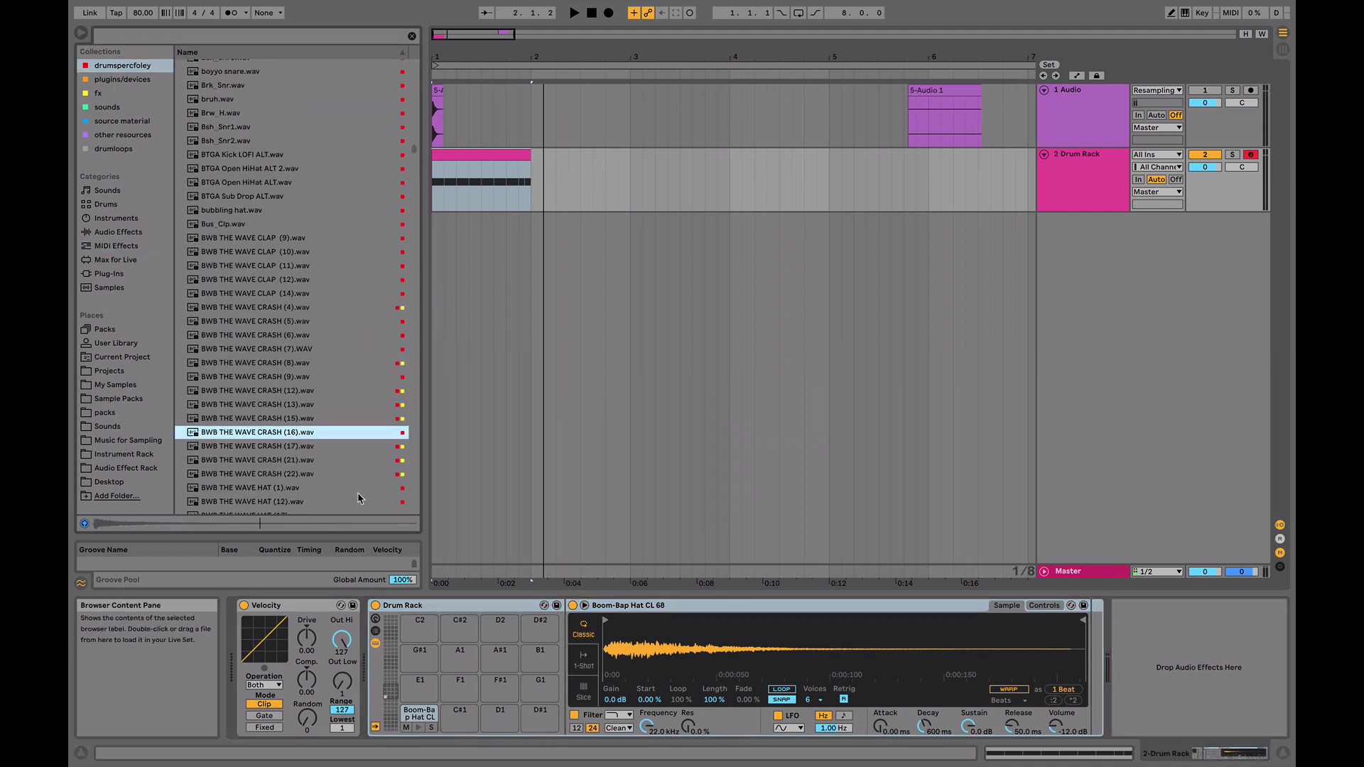
left_click_drag(465, 719, 466, 719)
- Move the hi-hat notes to the Boom-Bap Hat CL 68 row and add crash notes at 1.1, 1.2.3 and just before 1.4
double_click(473, 154)
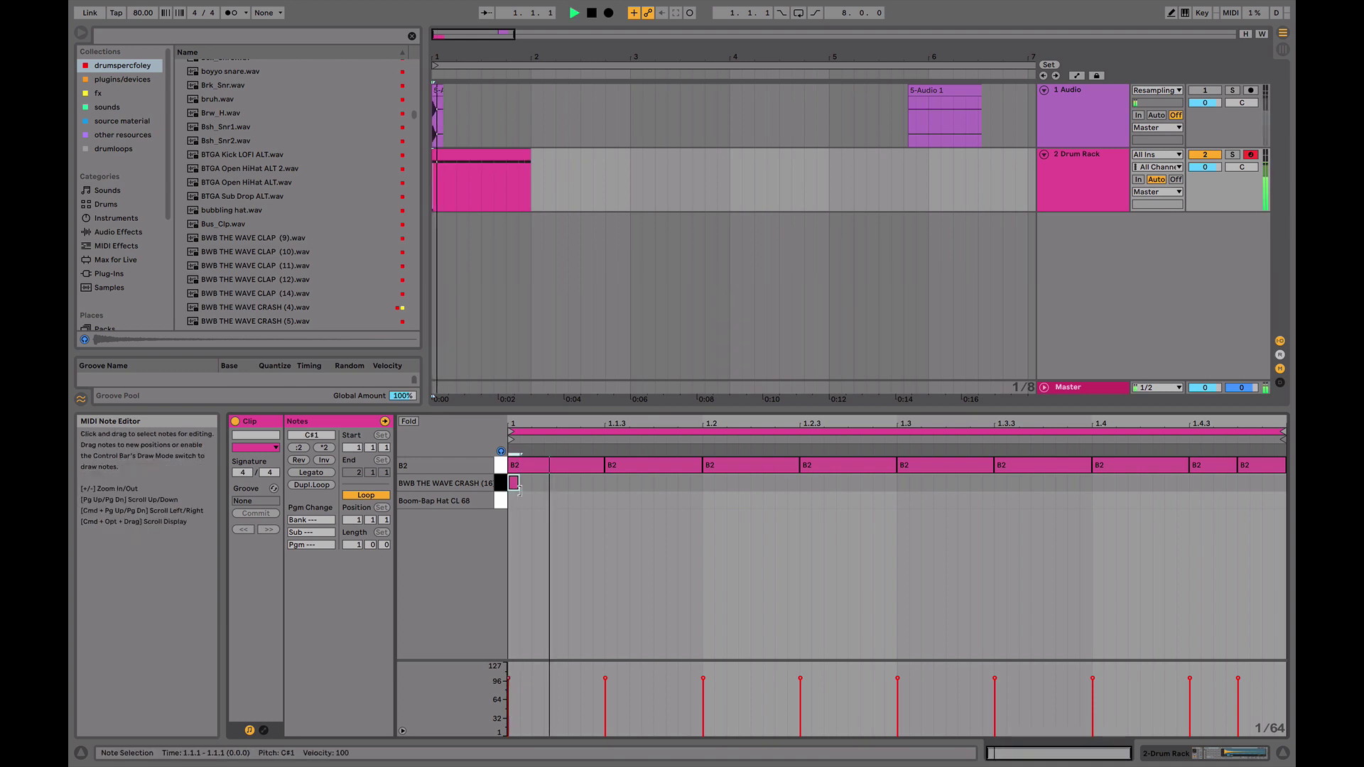
left_click_drag(514, 489, 560, 502)
left_click(501, 465)
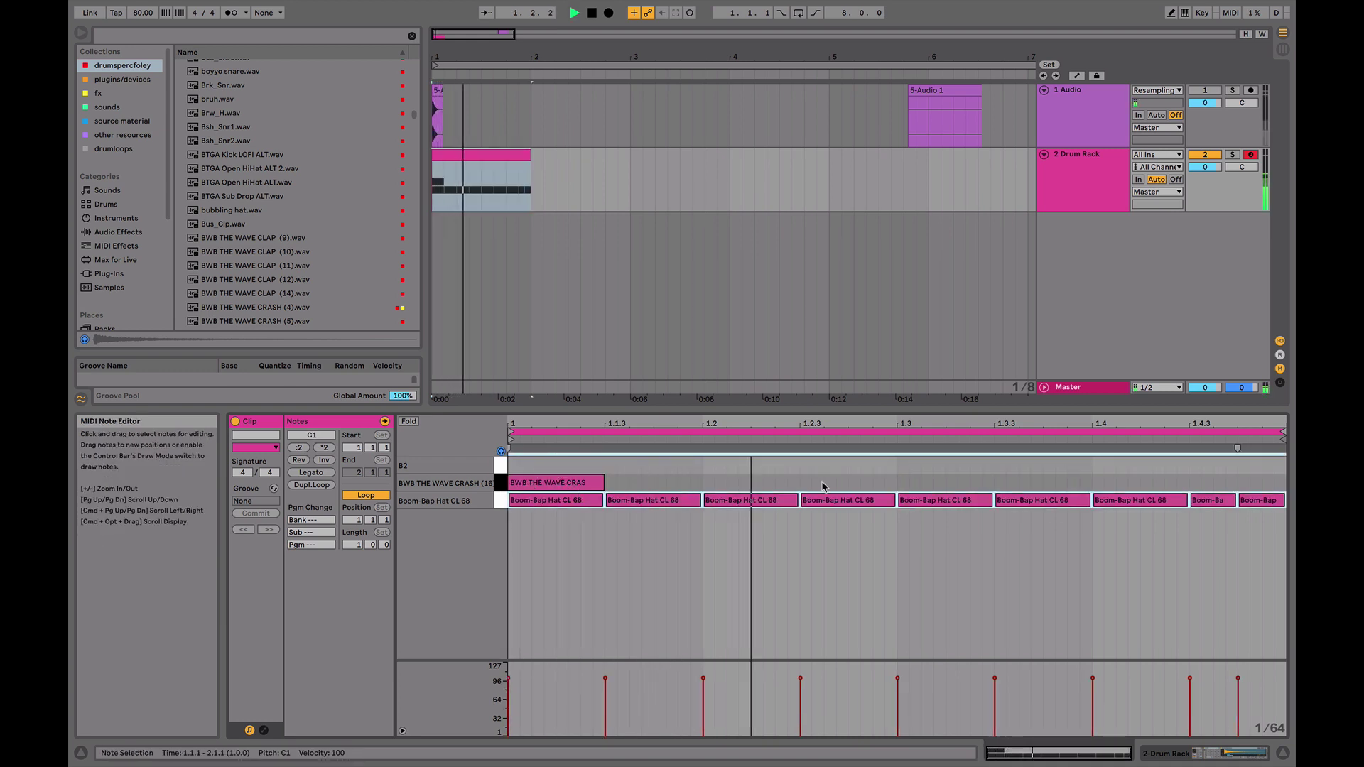
left_click_drag(799, 484, 880, 485)
left_click_drag(1090, 483, 1152, 484)
key("space")
- Lower the crash sampler's volume to -18.3 dB and loop playback over the one-bar drum clip
double_click(1081, 186)
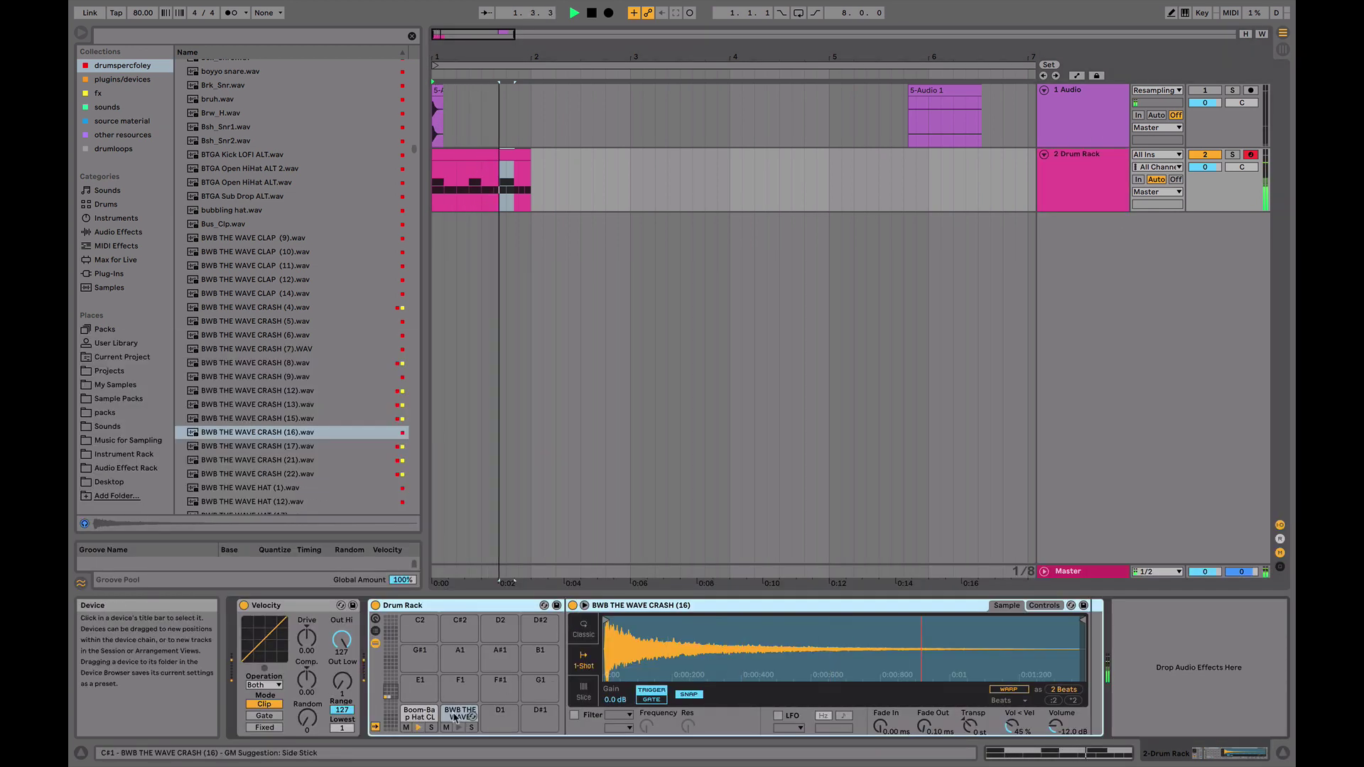
left_click_drag(1056, 725, 1056, 746)
key("space")
left_click(496, 155)
key("super+l")
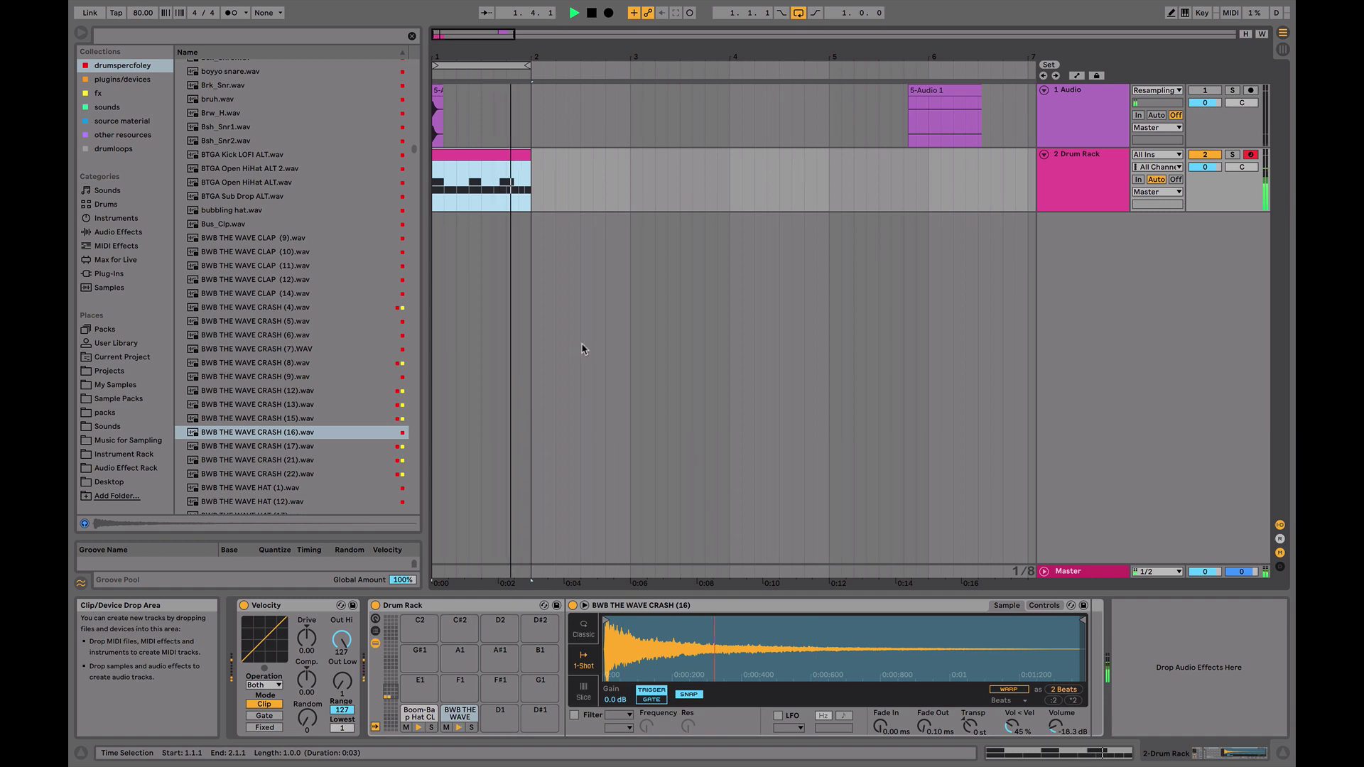
key("space")
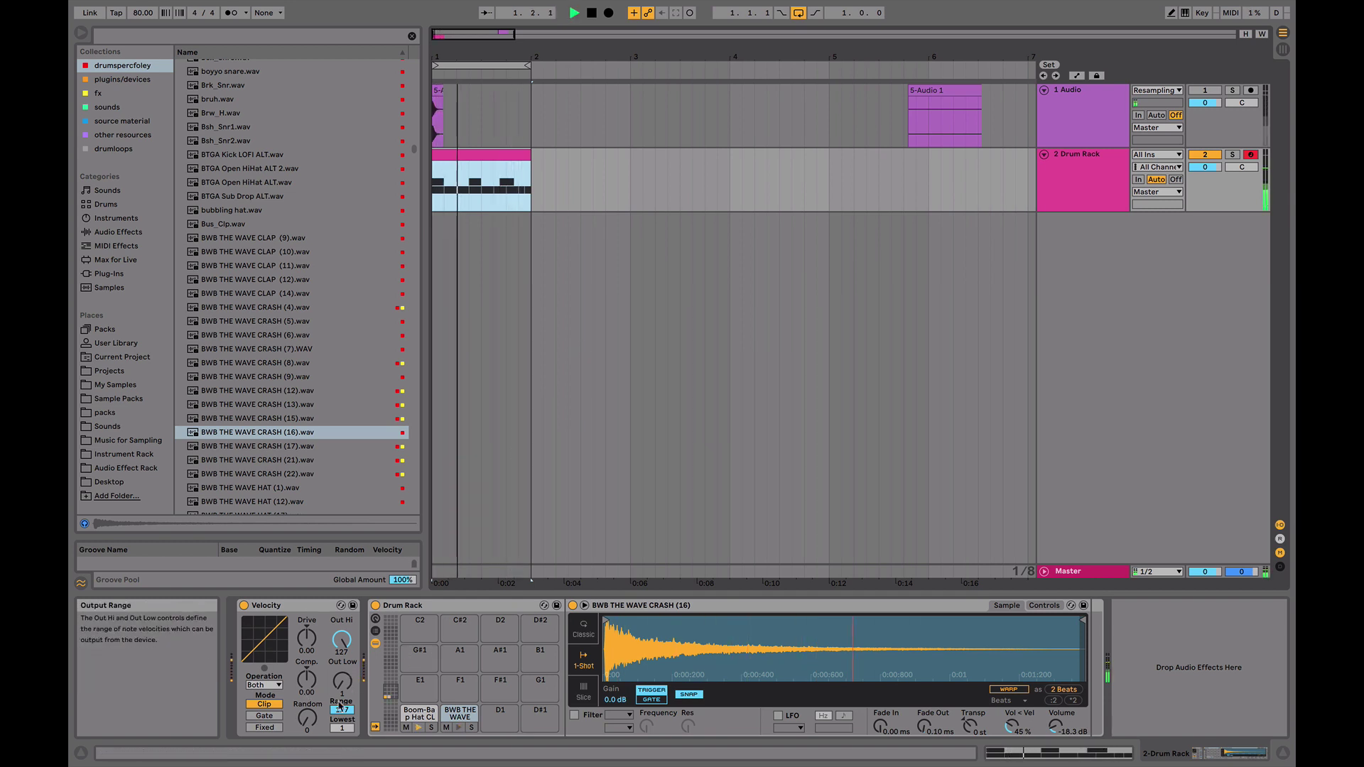
key("space")
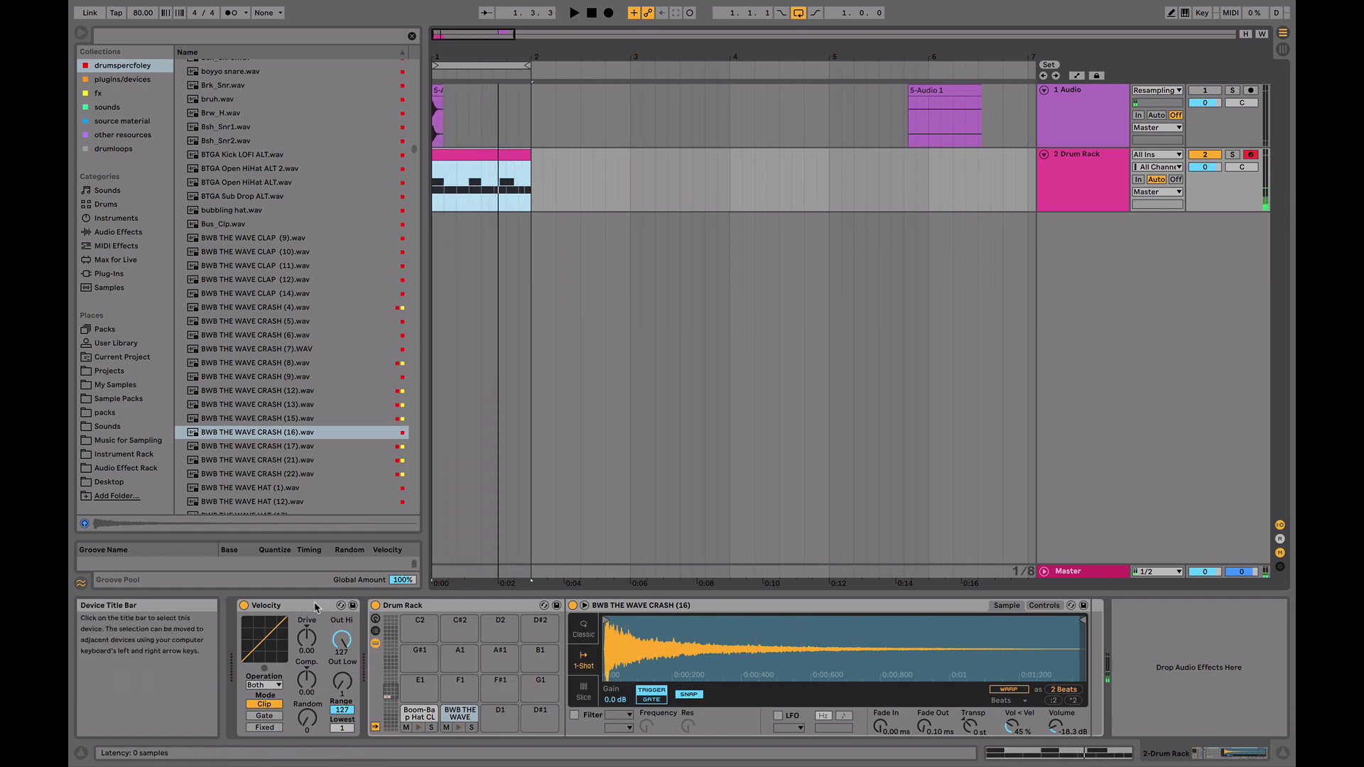
- Move the Velocity effect inside the Drum Rack onto the Boom-Bap Hat CL 68 pad and play the loop
left_click_drag(315, 606, 573, 651)
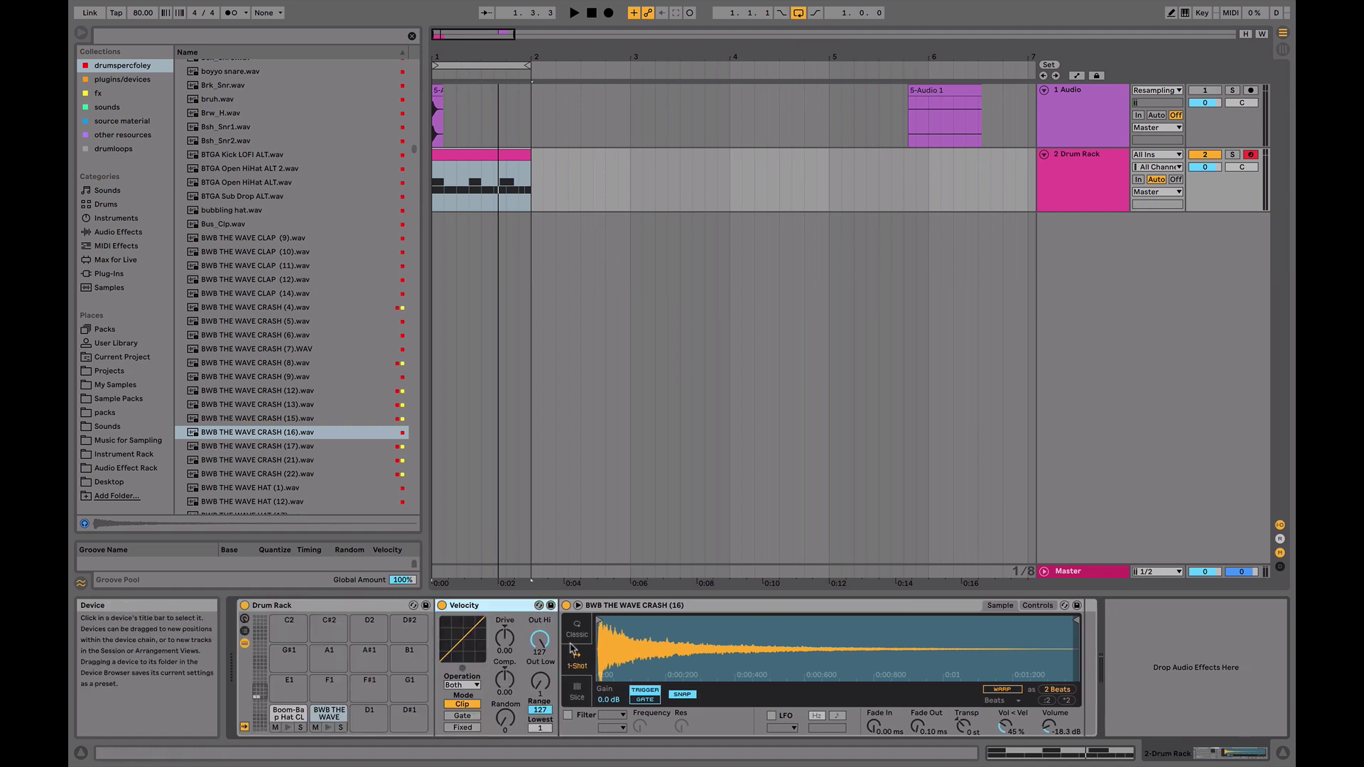
left_click(295, 722)
key("space")
left_click(329, 714)
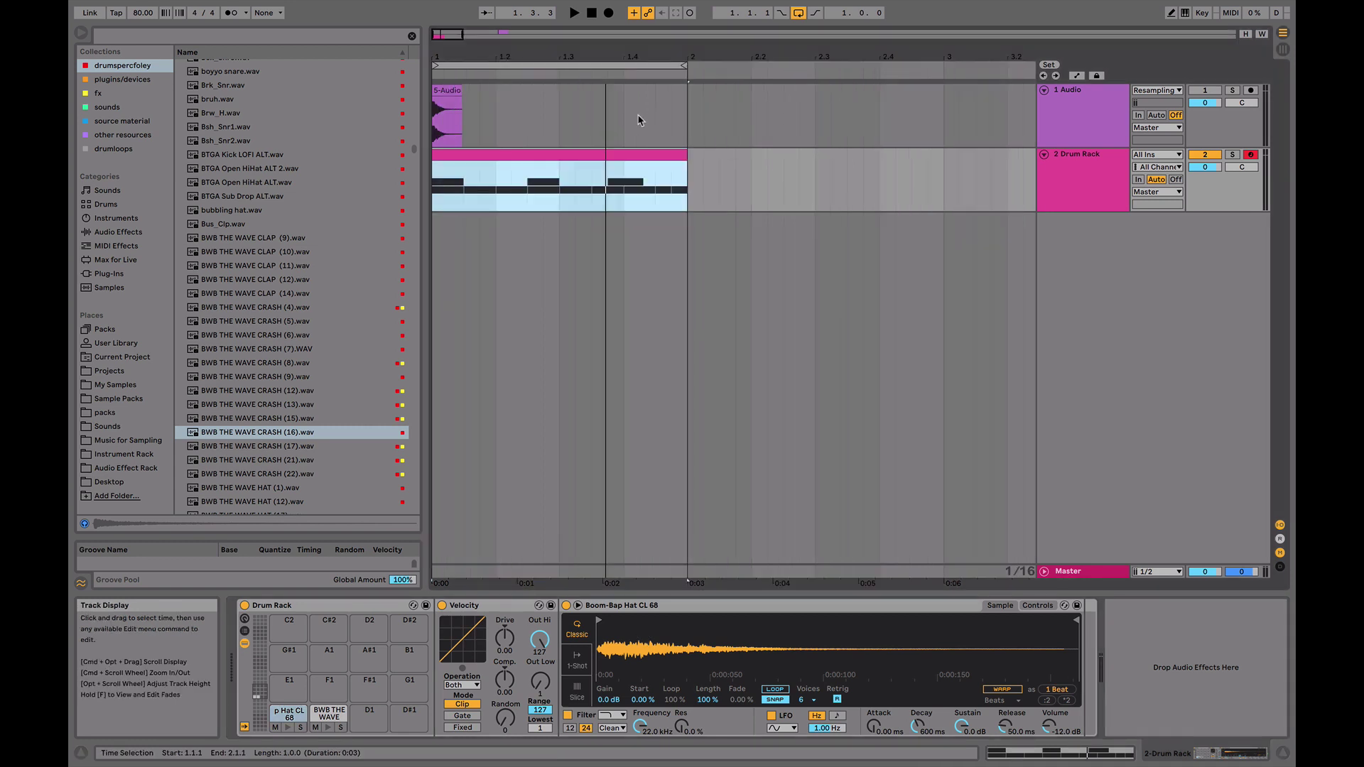
- Move the resampled snare clip to beat 1.2 and place a copy at beat 1.4
left_click_drag(449, 90, 498, 92)
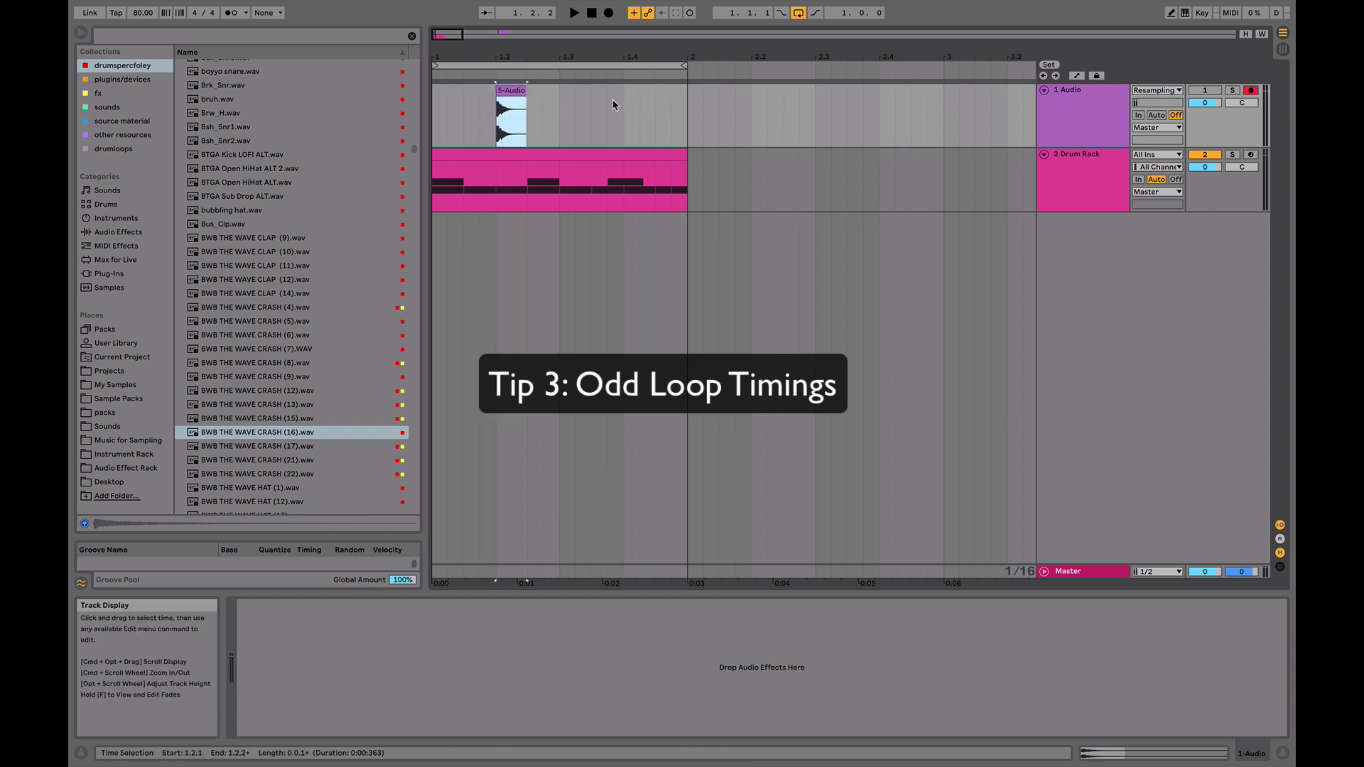
left_click(627, 106)
key("super+v")
- Unmute the snare audio track during playback and set its volume to 0.1 dB and the Drum Rack track's to -0.7 dB
key("space")
left_click(1206, 91)
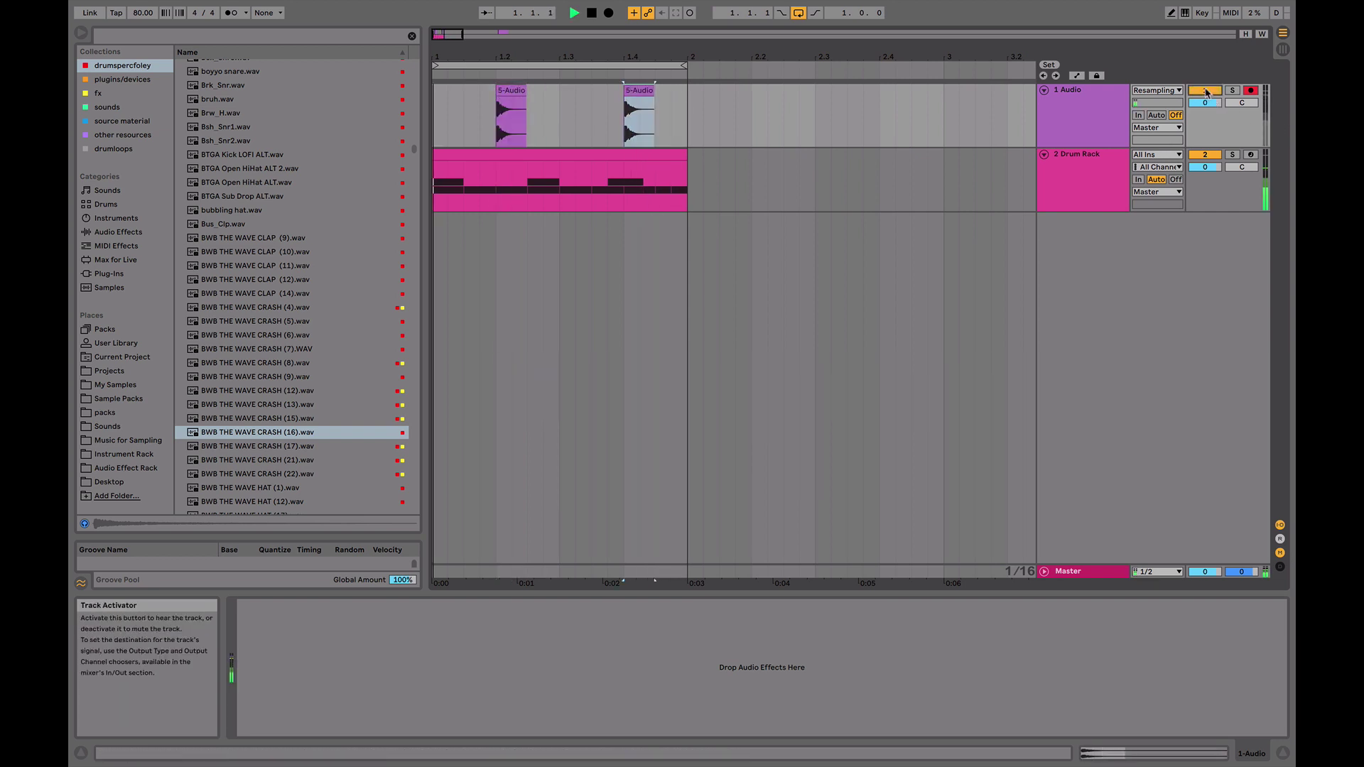
left_click_drag(1206, 103, 1206, 107)
left_click_drag(1210, 166, 1210, 172)
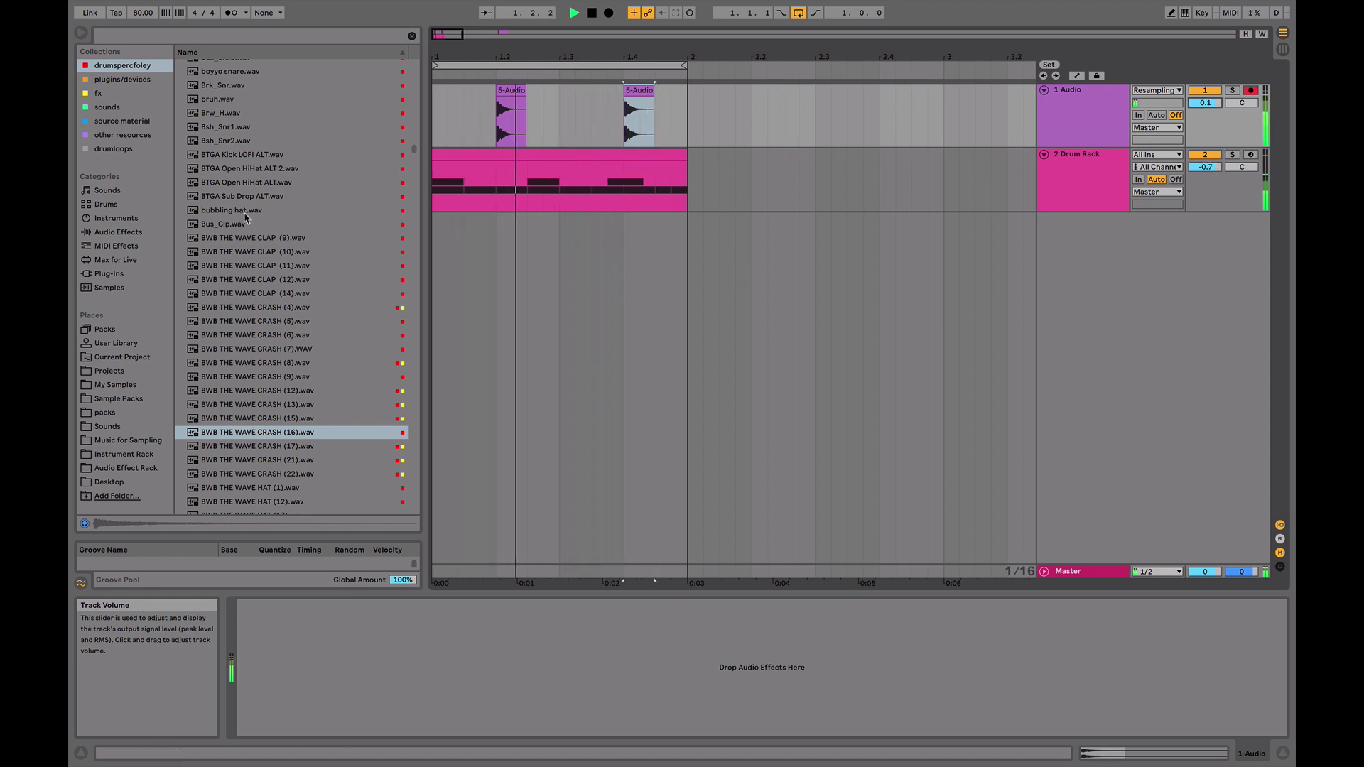
key("space")
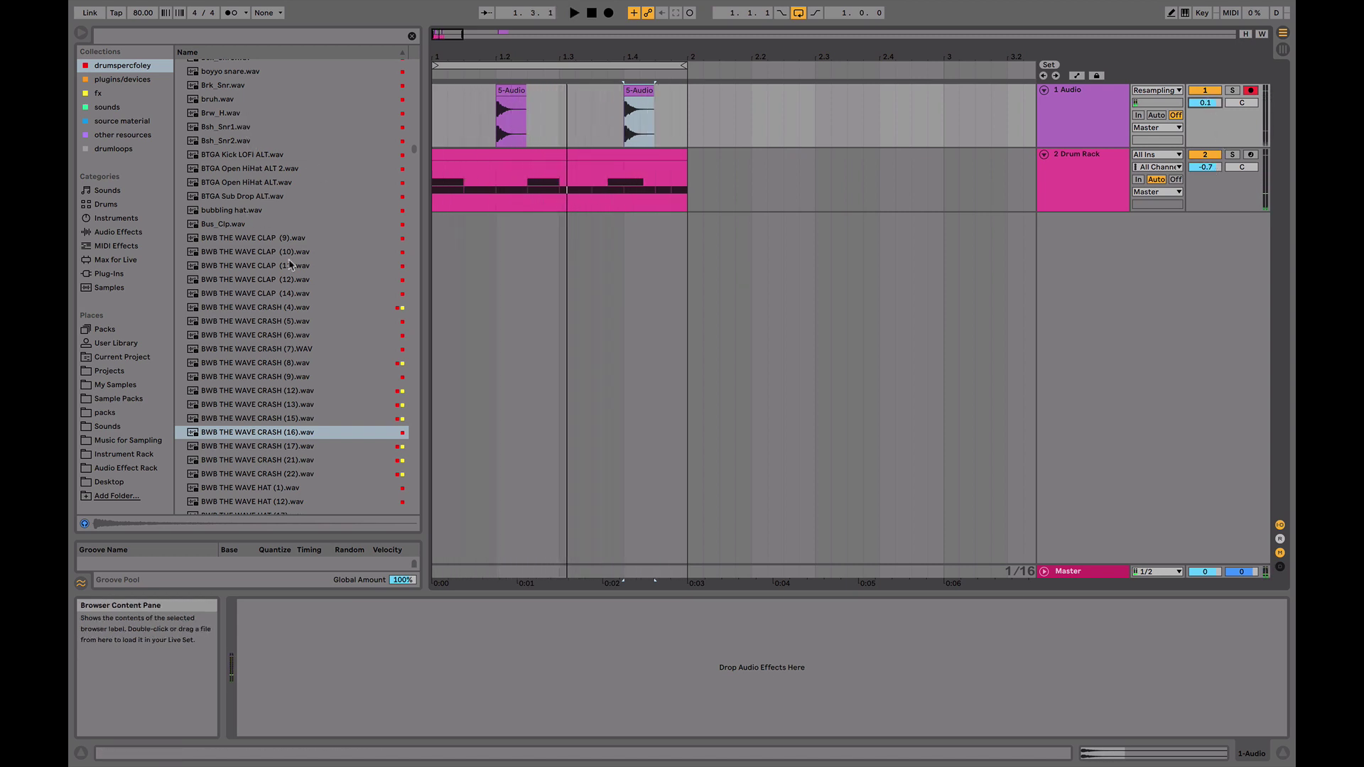
- Browse the drumloops collection, previewing FX (19).wav and funky_mule--rides.wav, and select funky_drummer.wav
left_click(113, 148)
scroll(271, 318, "down", 15)
left_click(292, 349)
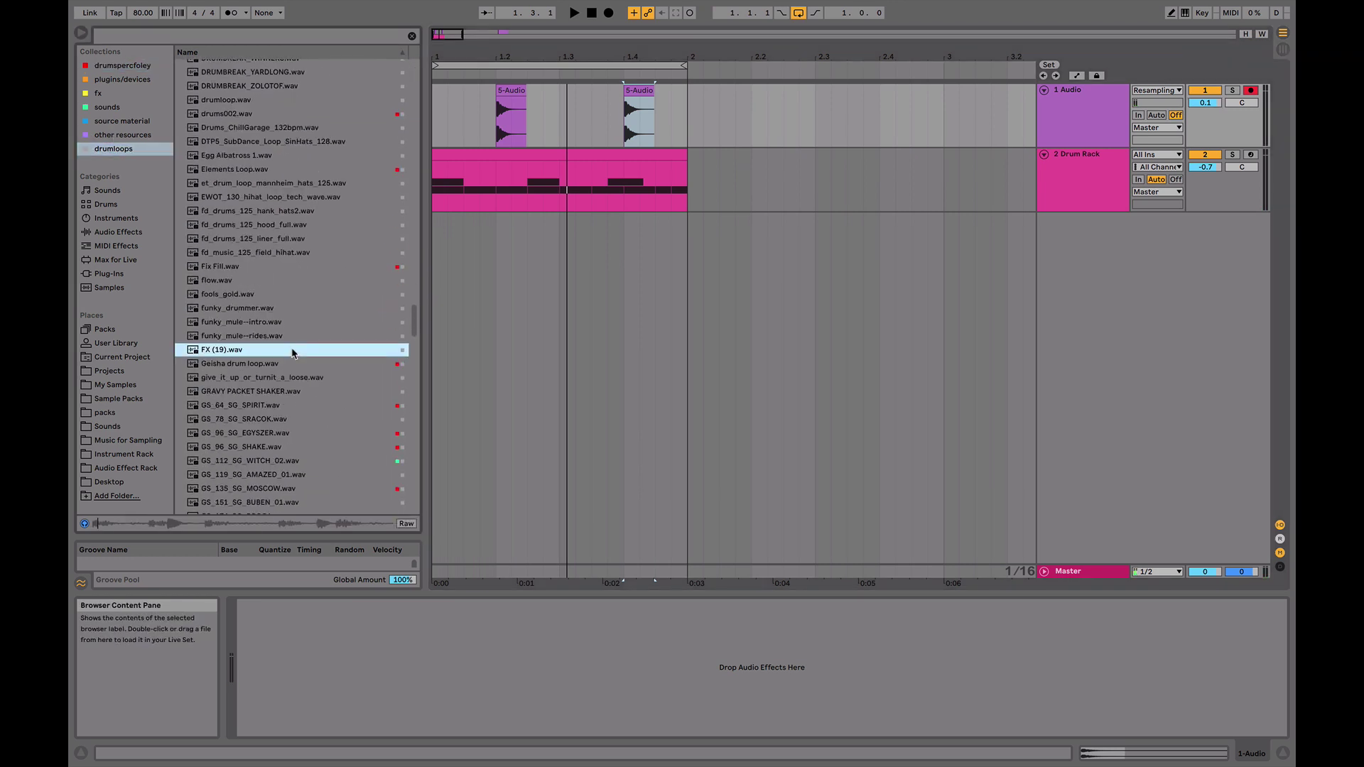
left_click(244, 340)
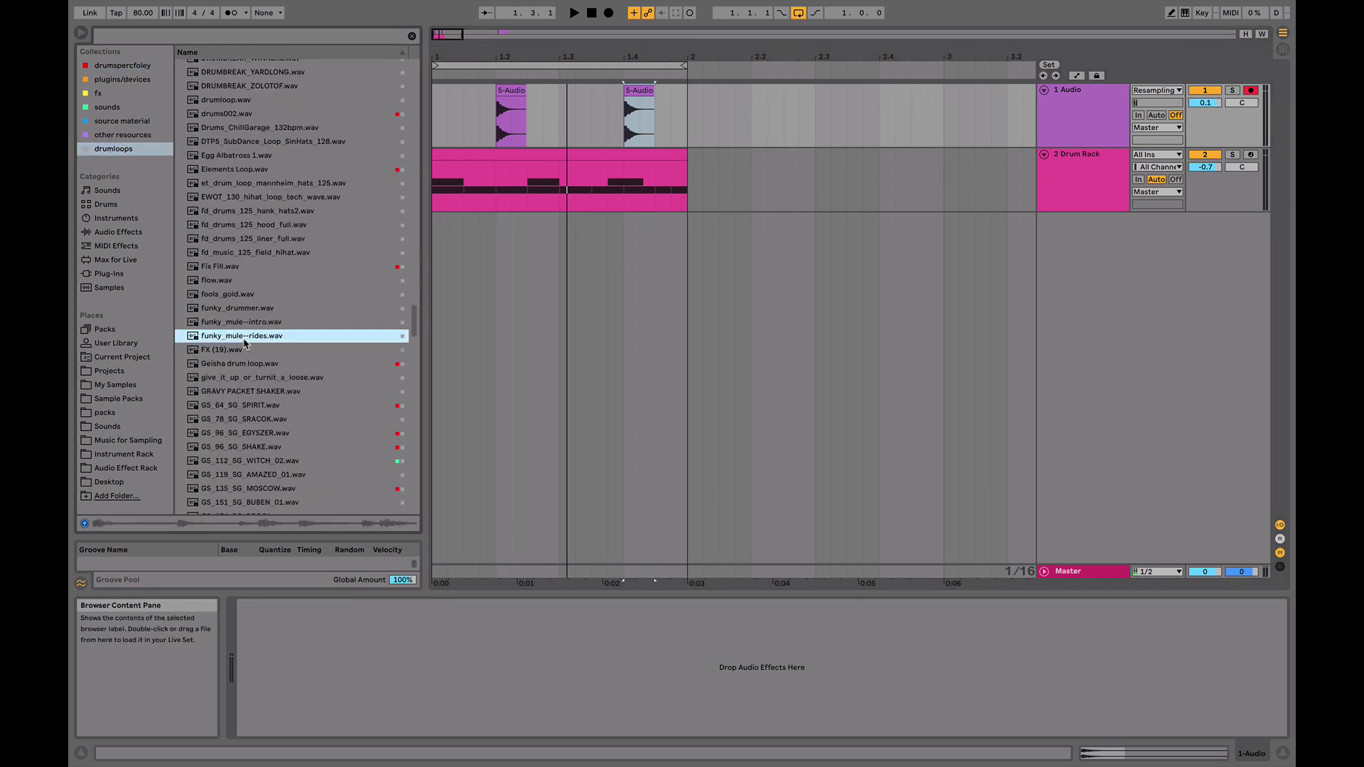
key("space")
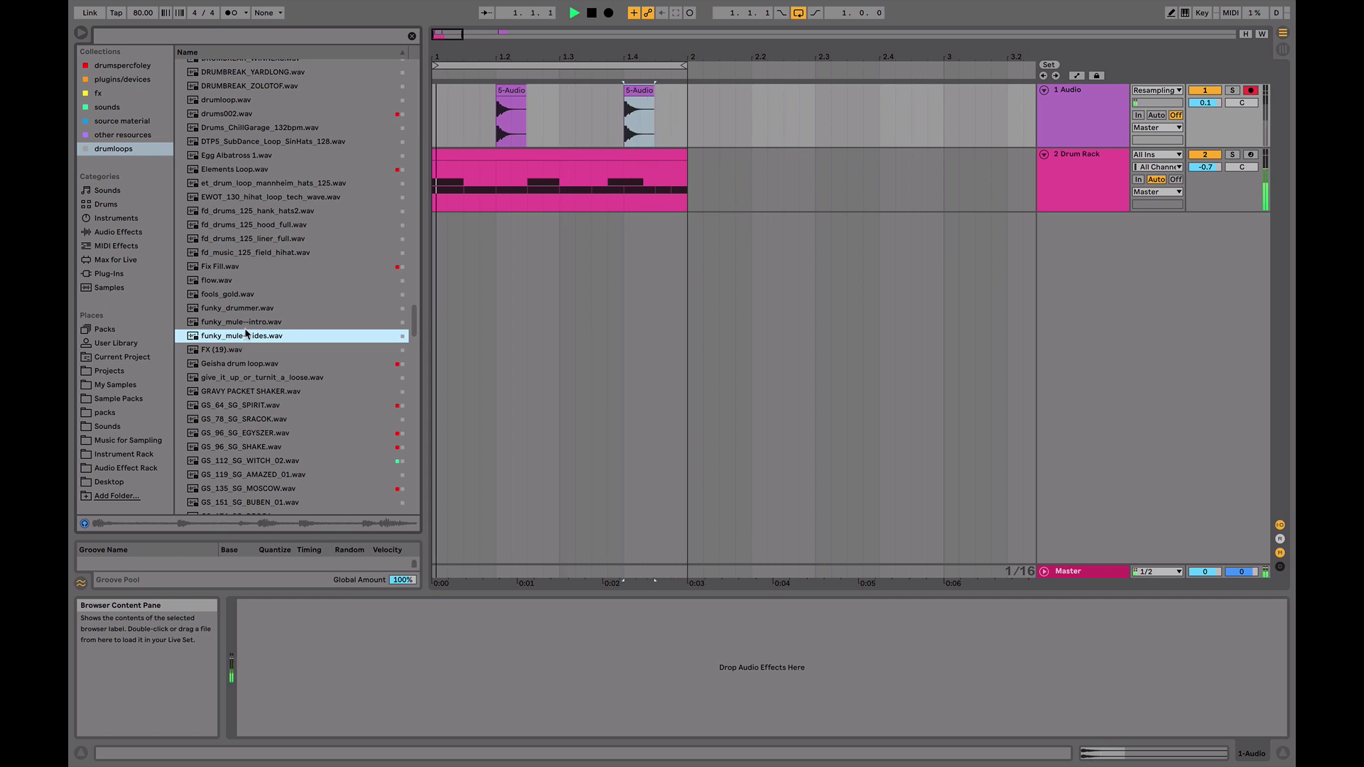
key("Up")
key("Up")
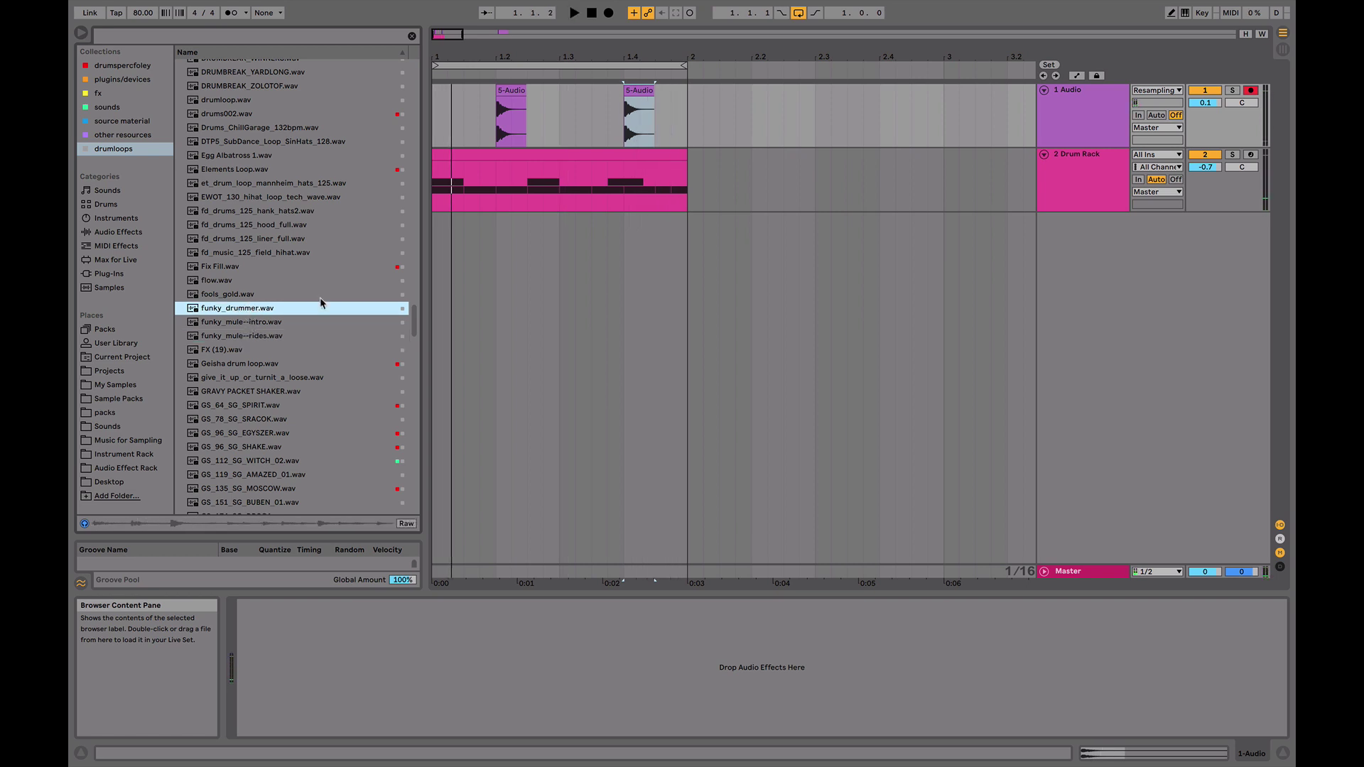
- Add funky_drummer.wav on a new audio track at bar 1 and warp its hits onto 1.2, 1.4, 1.4.2 and 1.4.4
left_click_drag(370, 295, 436, 242)
double_click(524, 221)
left_click_drag(678, 449, 665, 448)
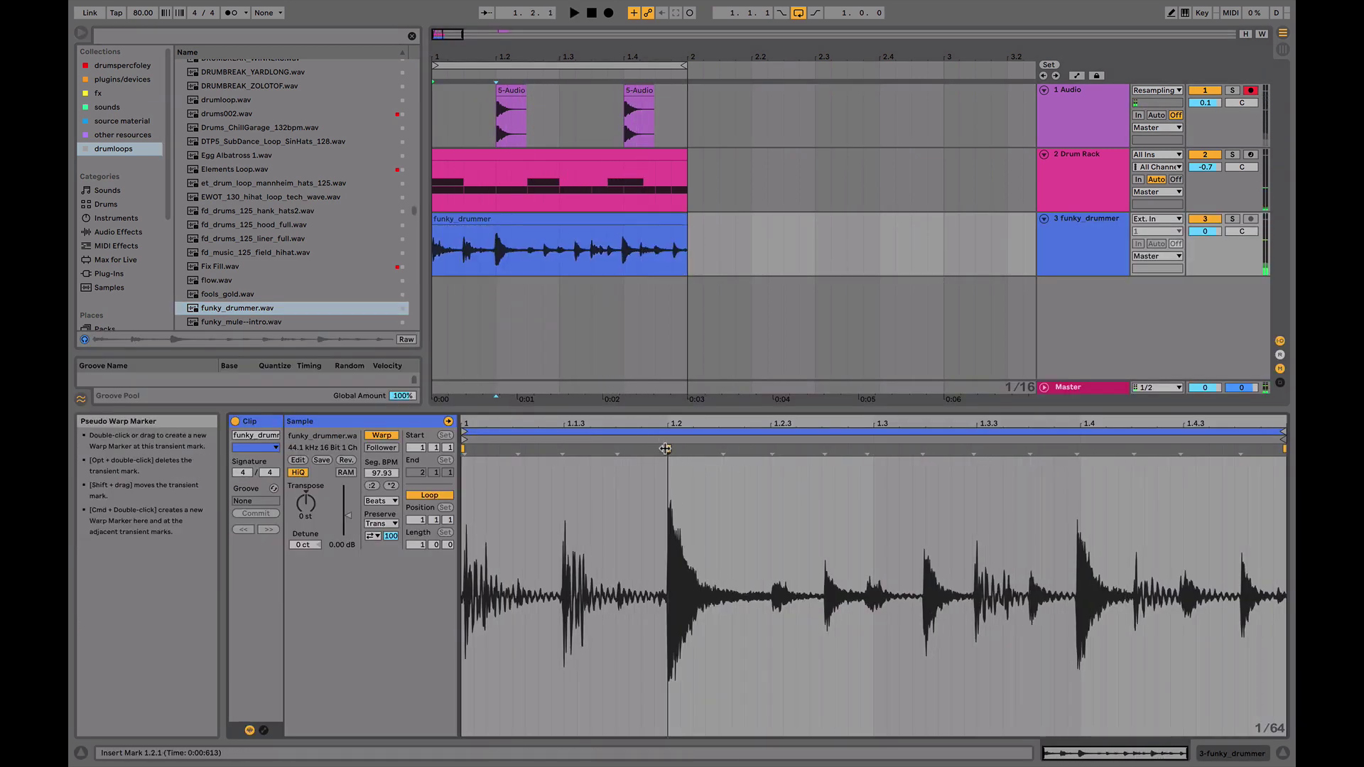
left_click(1076, 452)
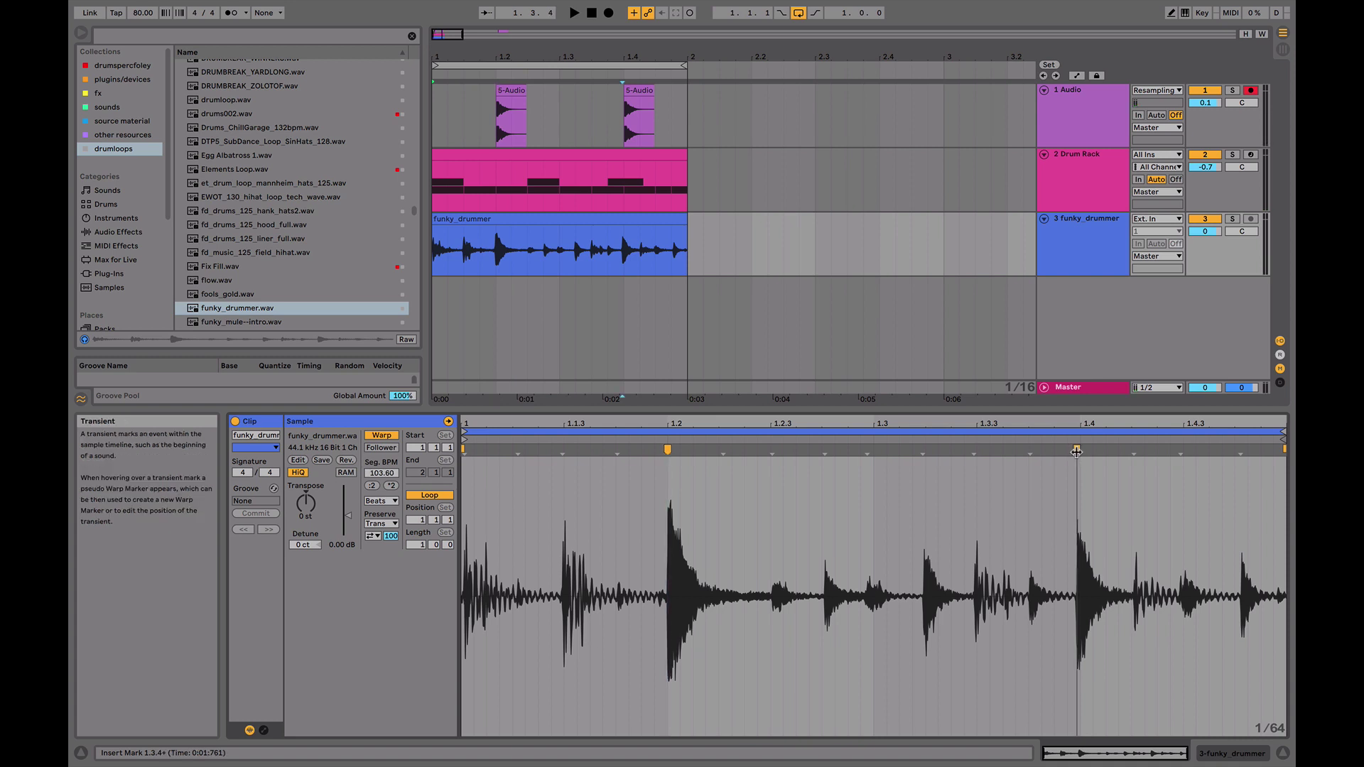
left_click_drag(1081, 452, 1085, 452)
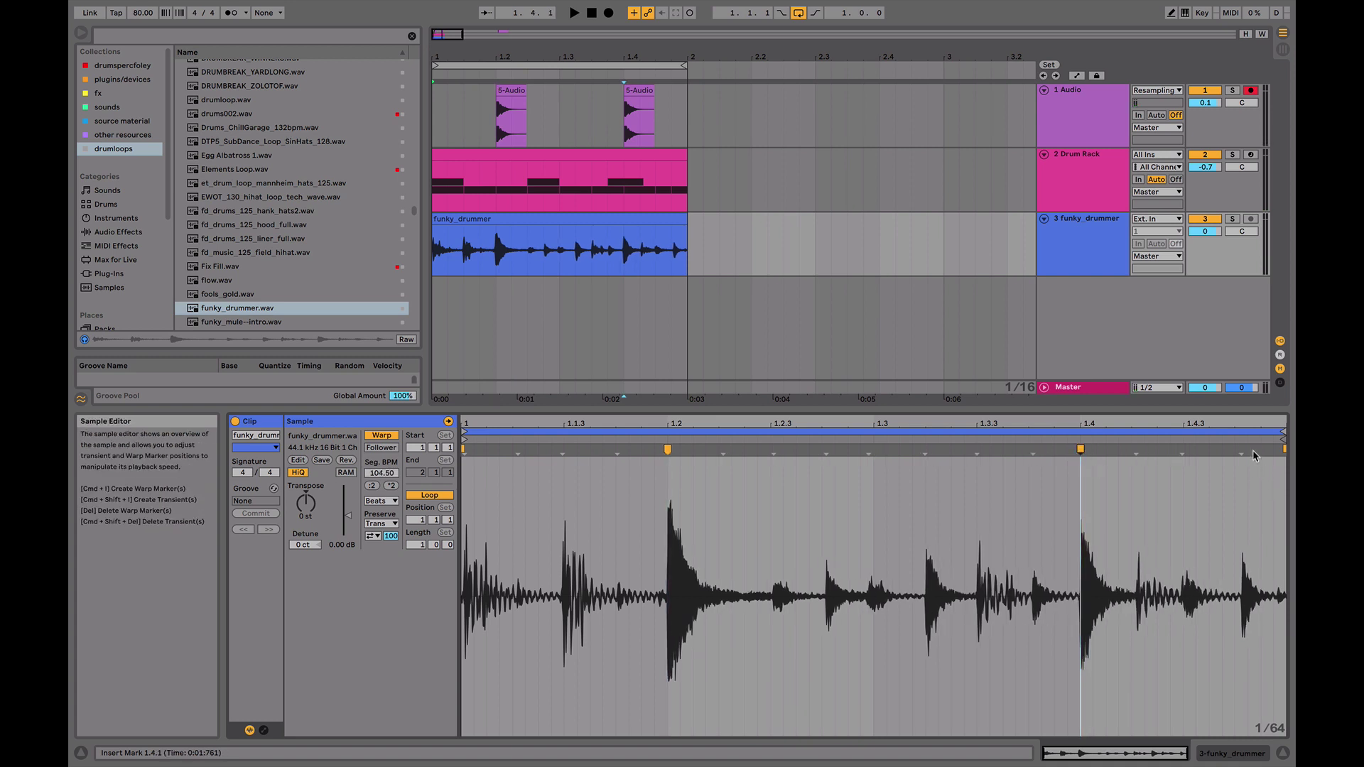
left_click_drag(1242, 450, 1234, 450)
key("space")
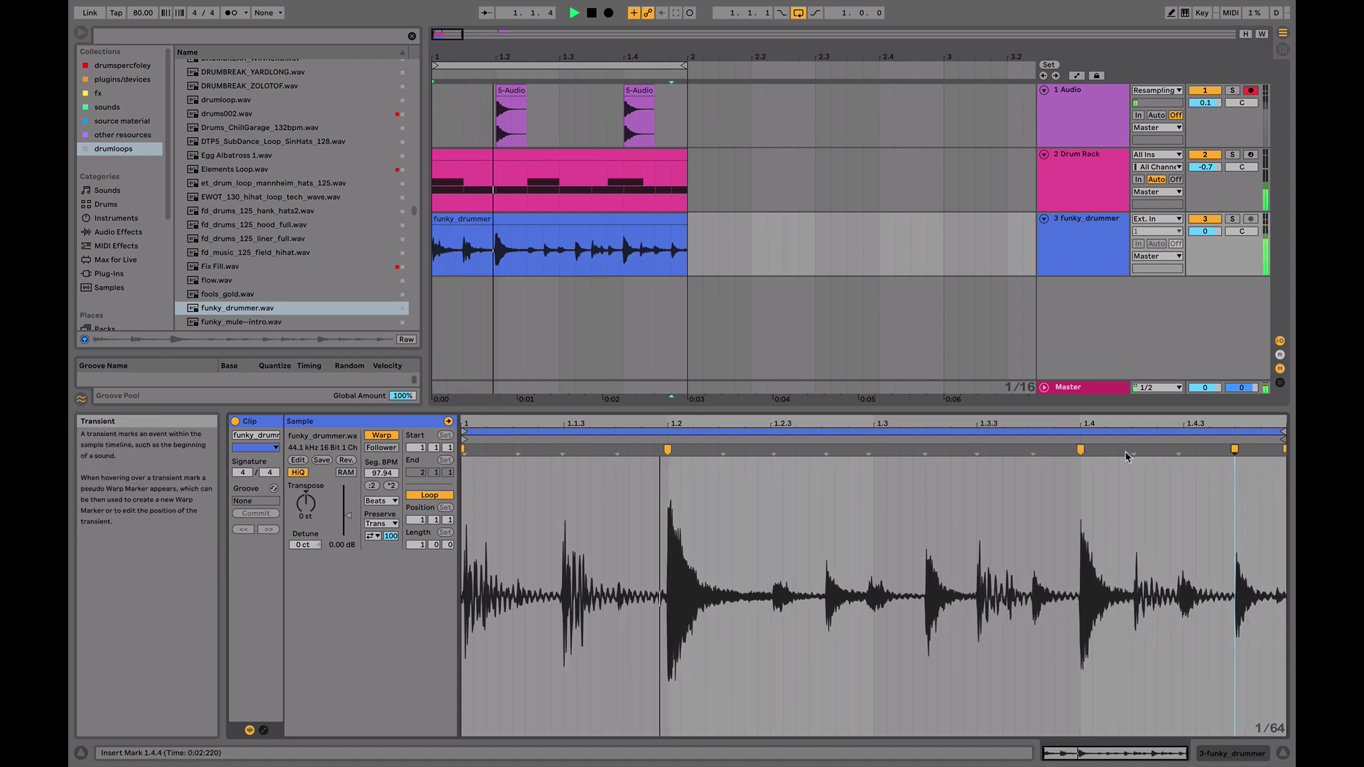
double_click(1132, 452)
- Solo the funky_drummer track, turn off transient looping in Beats mode and try a transient envelope of 77 during playback
left_click(375, 537)
left_click(371, 546)
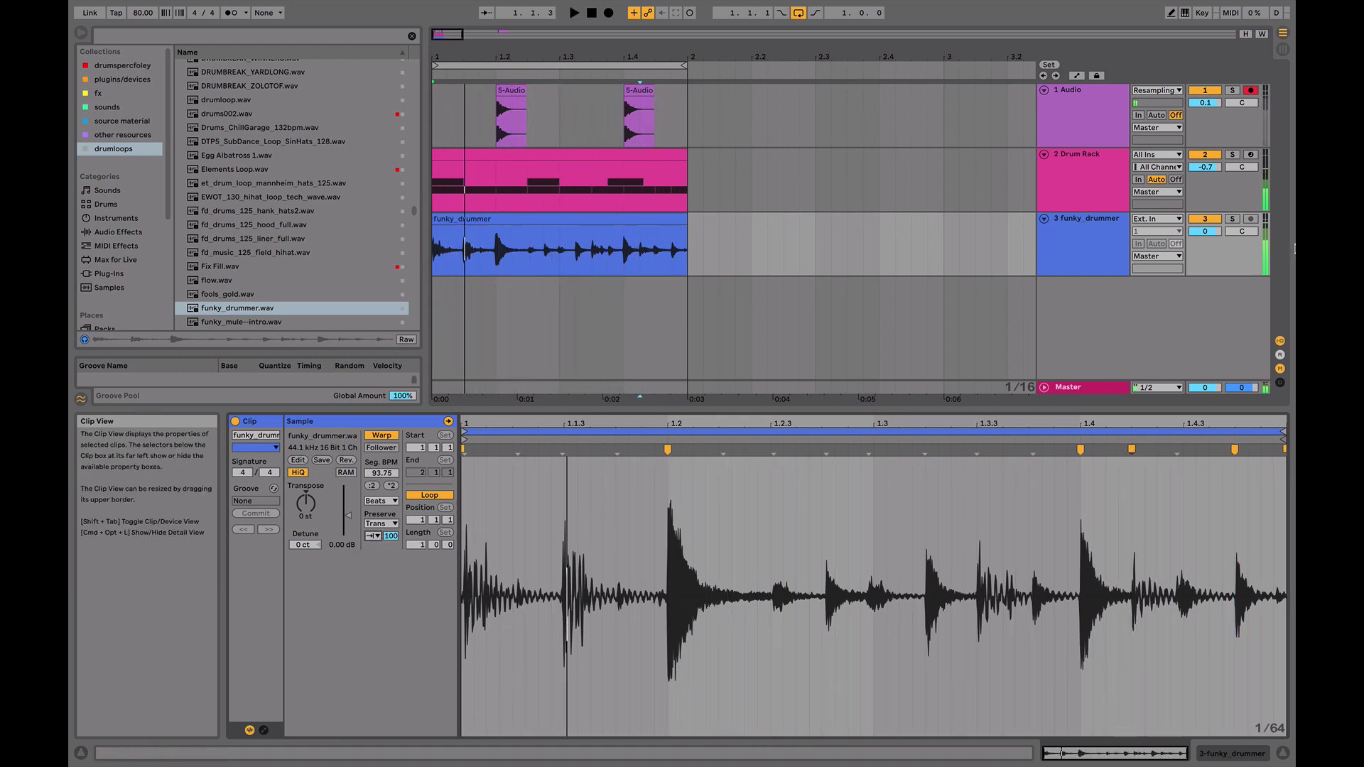
left_click(1236, 218)
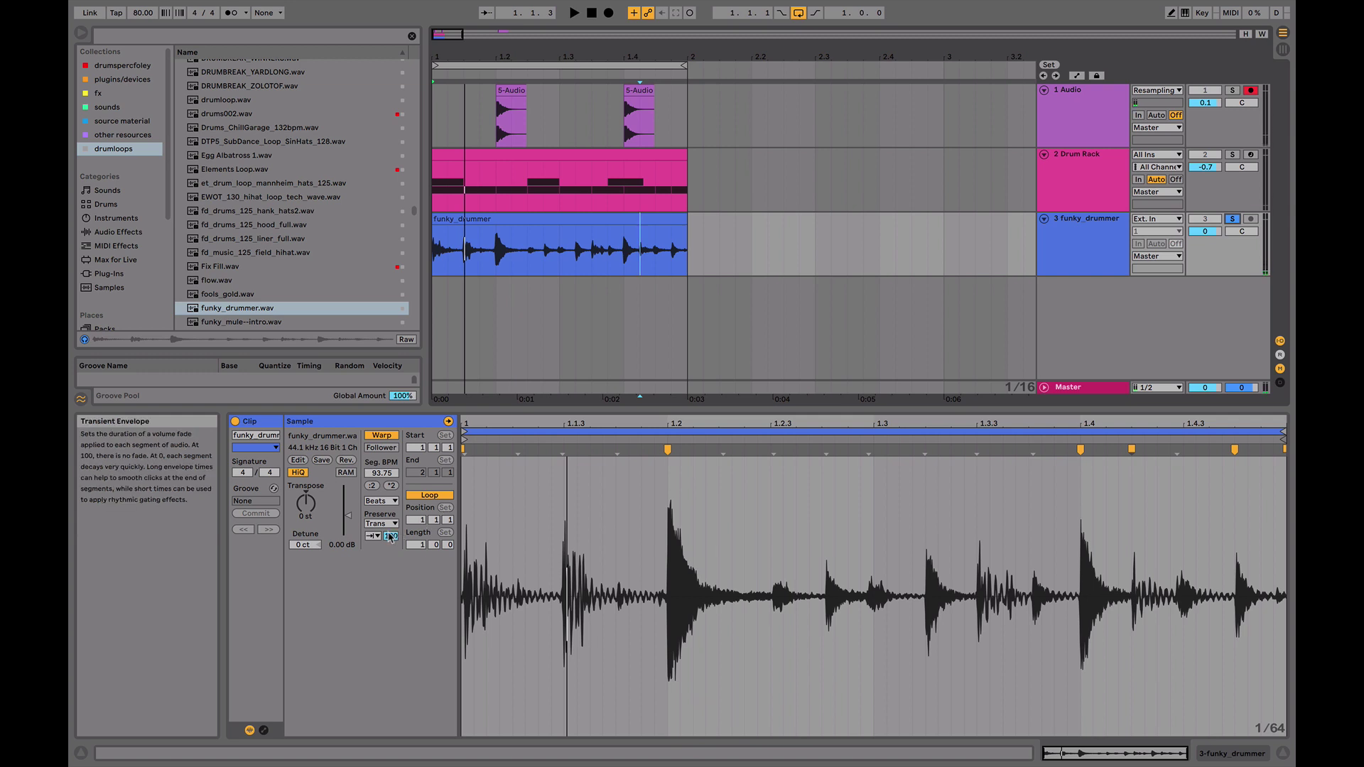
key("space")
left_click_drag(390, 538, 390, 564)
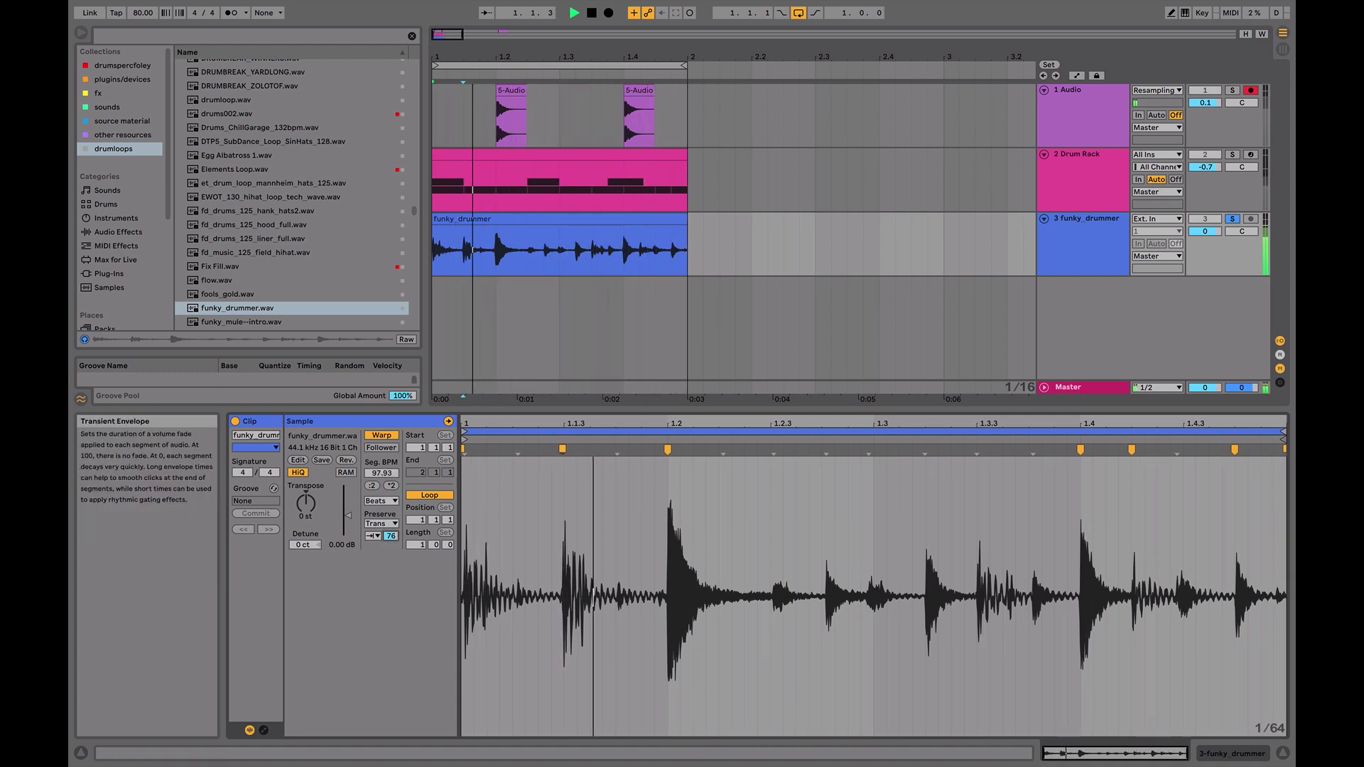
left_click_drag(390, 537, 390, 509)
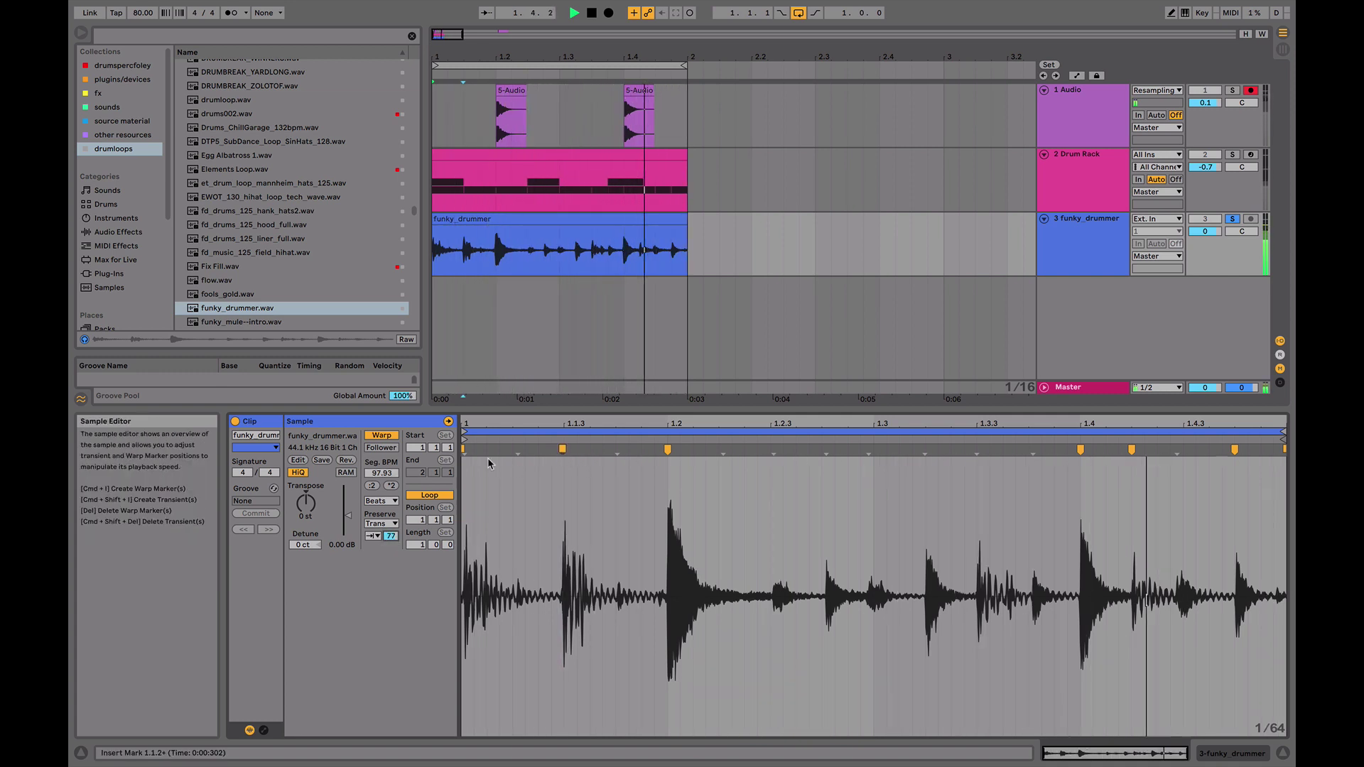
- Set the funky_drummer clip's warp mode to Re-Pitch, unsolo its track and stop playback
left_click(381, 501)
left_click(386, 546)
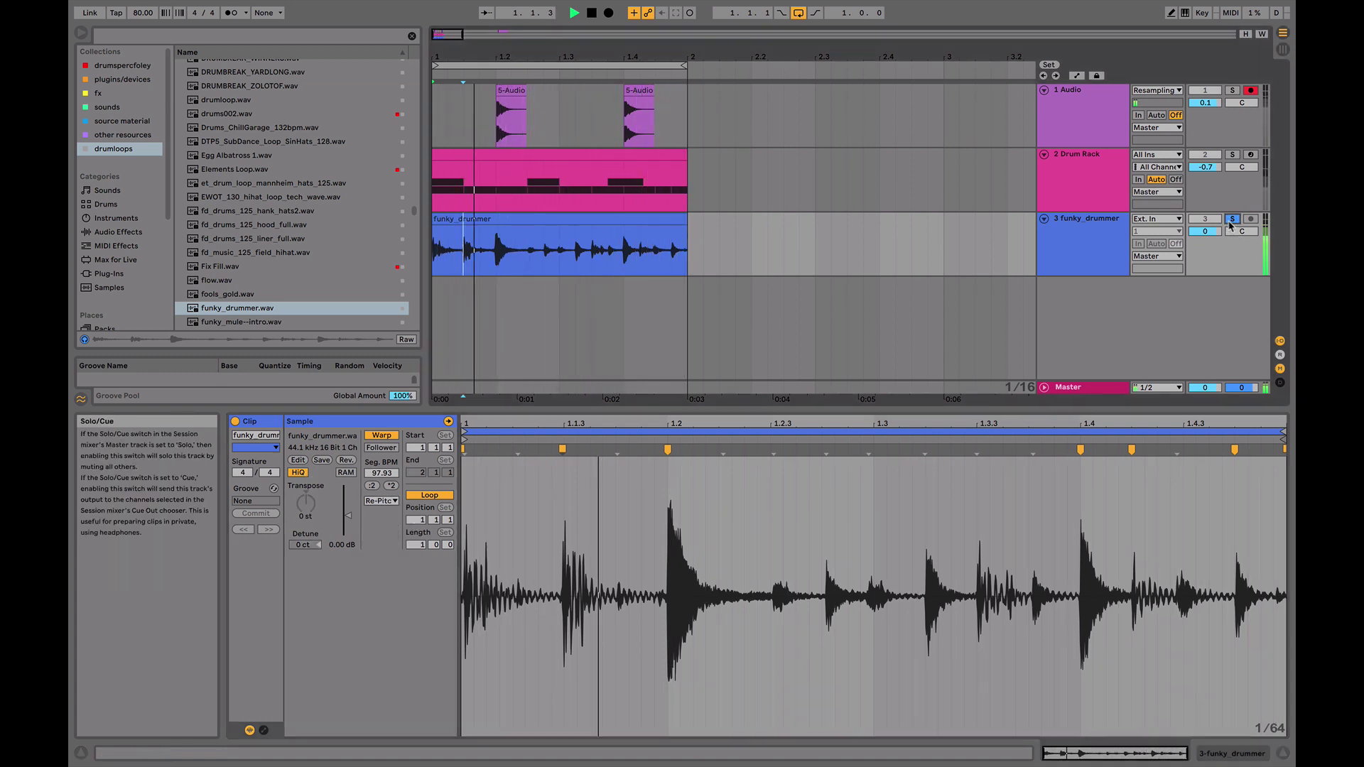
left_click(1096, 228)
key("space")
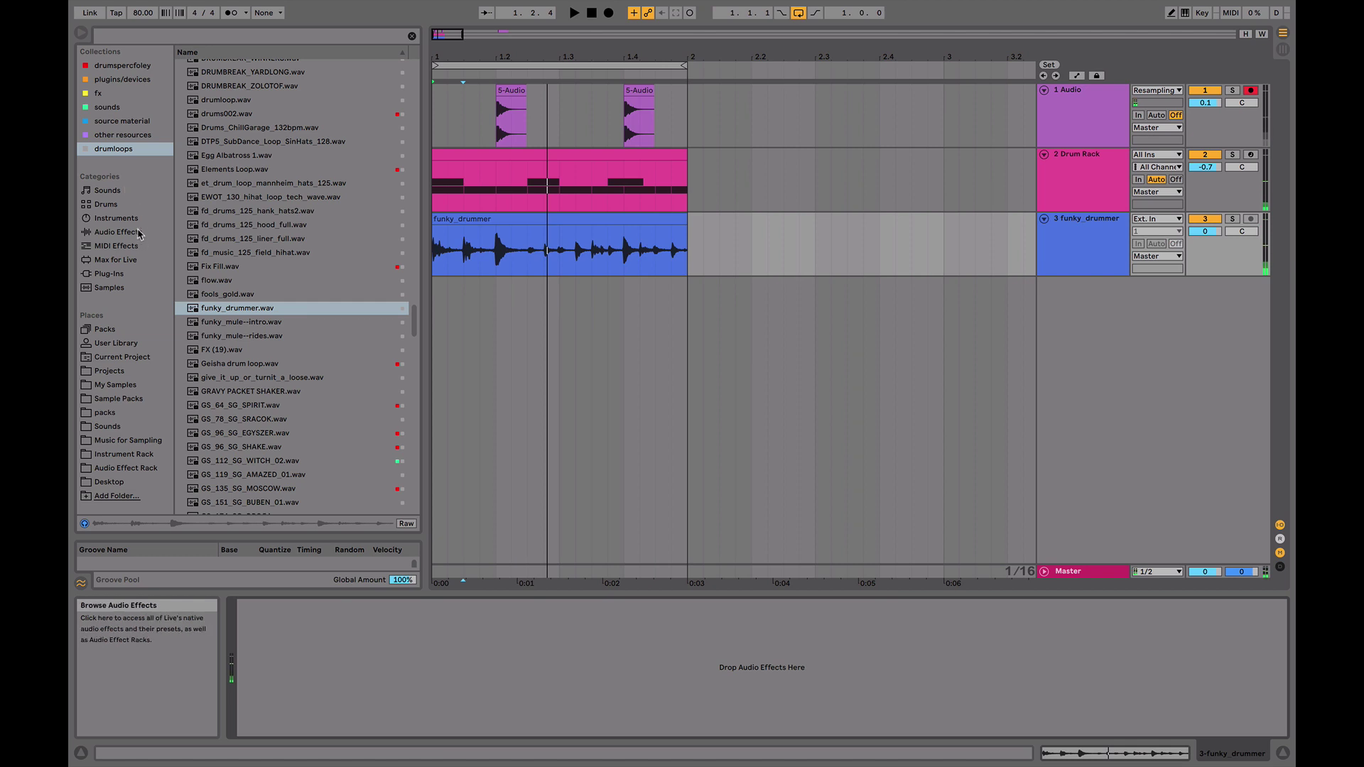
- Add EQ Eight to the funky_drummer track and low-cut it with band 1 at 310 Hz and a Q of 0.61
left_click(134, 232)
double_click(216, 260)
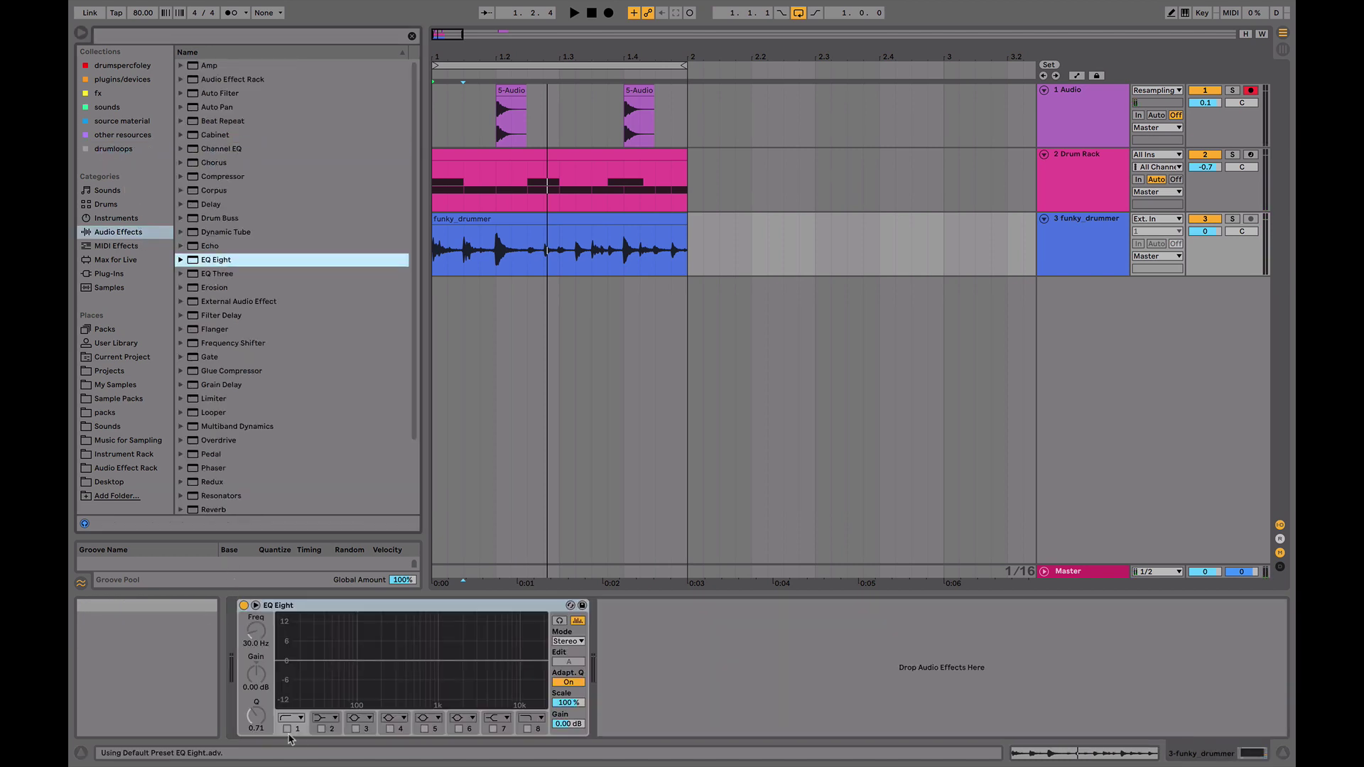
left_click(287, 730)
left_click_drag(256, 630, 256, 594)
key("space")
left_click_drag(384, 670, 388, 671)
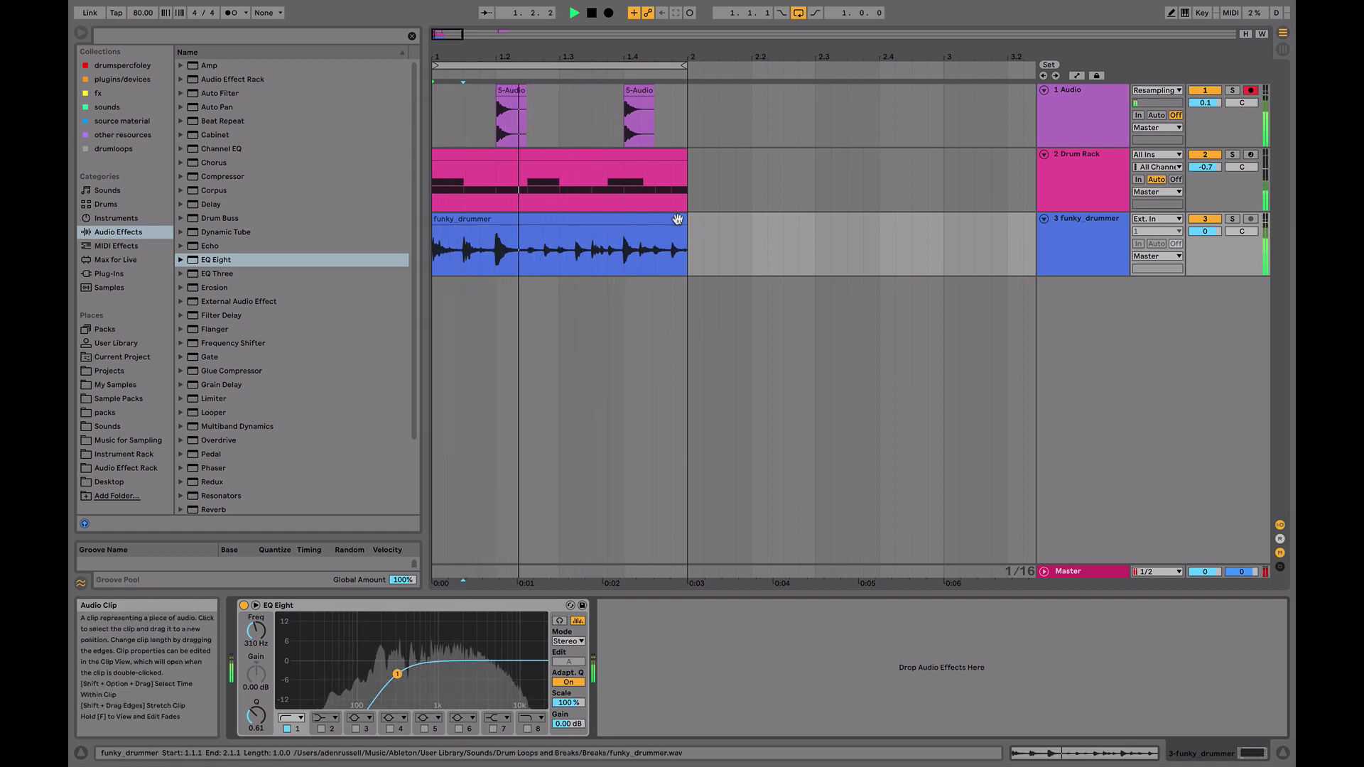
key("space")
- Shorten the funky_drummer clip to end at 1.2.3 and duplicate it directly behind itself during playback
left_click_drag(688, 226, 528, 250)
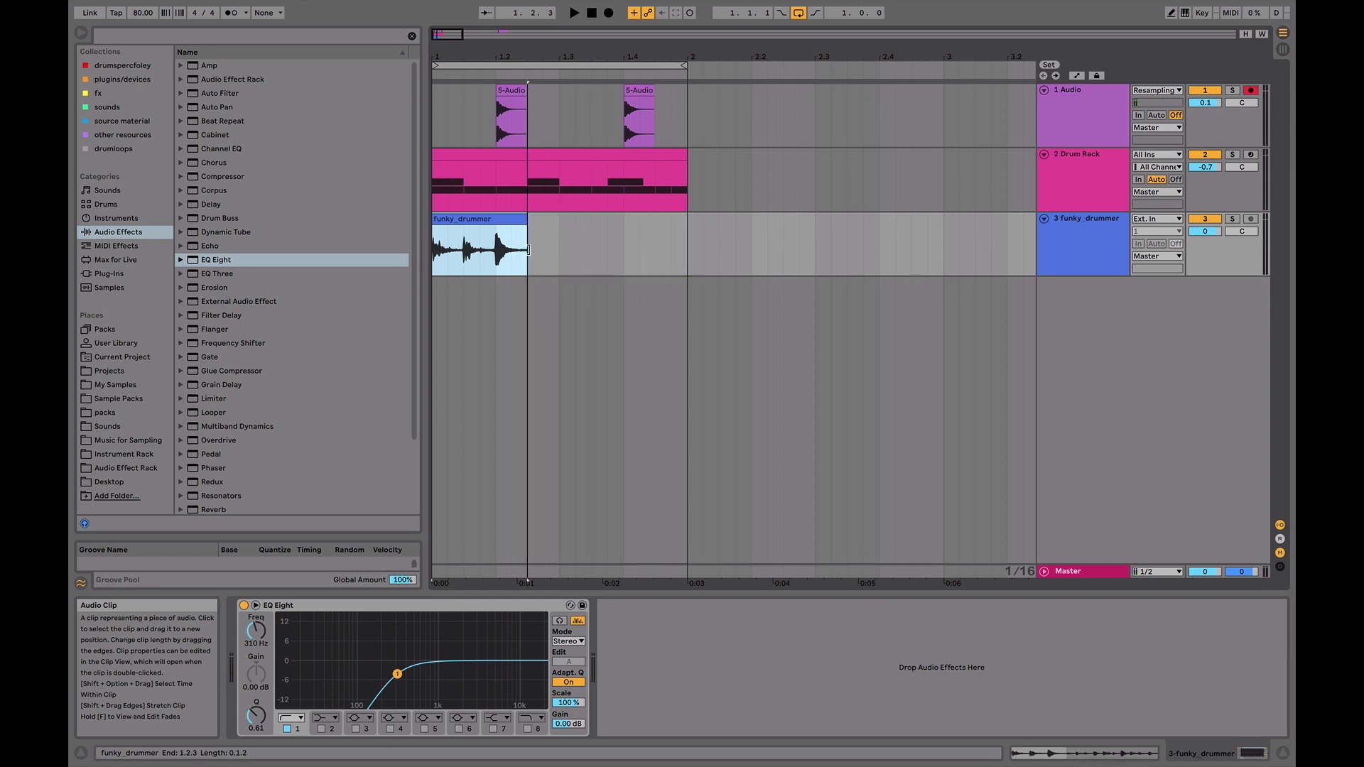
key("space")
key("super+d")
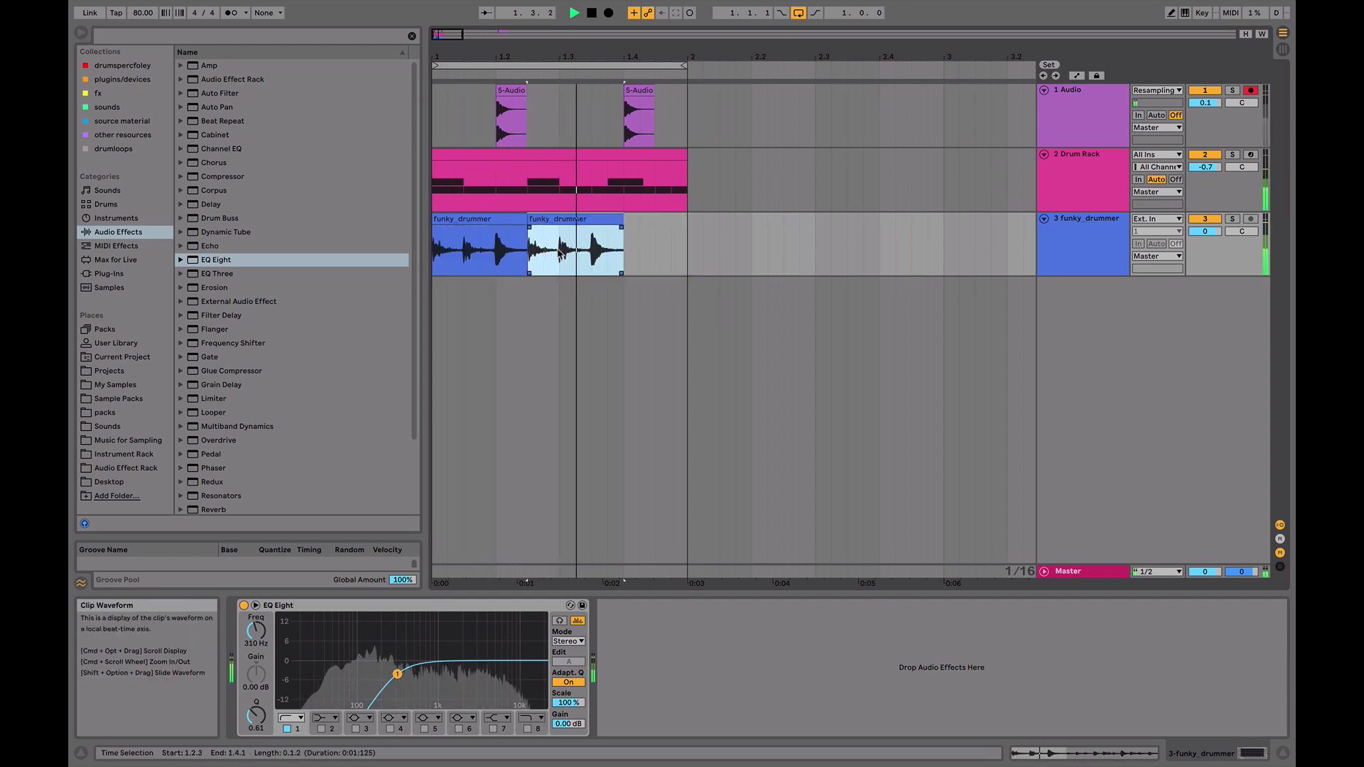
- Undo a trimmed third copy of the funky_drummer clip and extend the second one to the start of bar 2 instead
key("super+d")
left_click_drag(720, 222, 686, 221)
key("super+z")
key("super+z")
key("space")
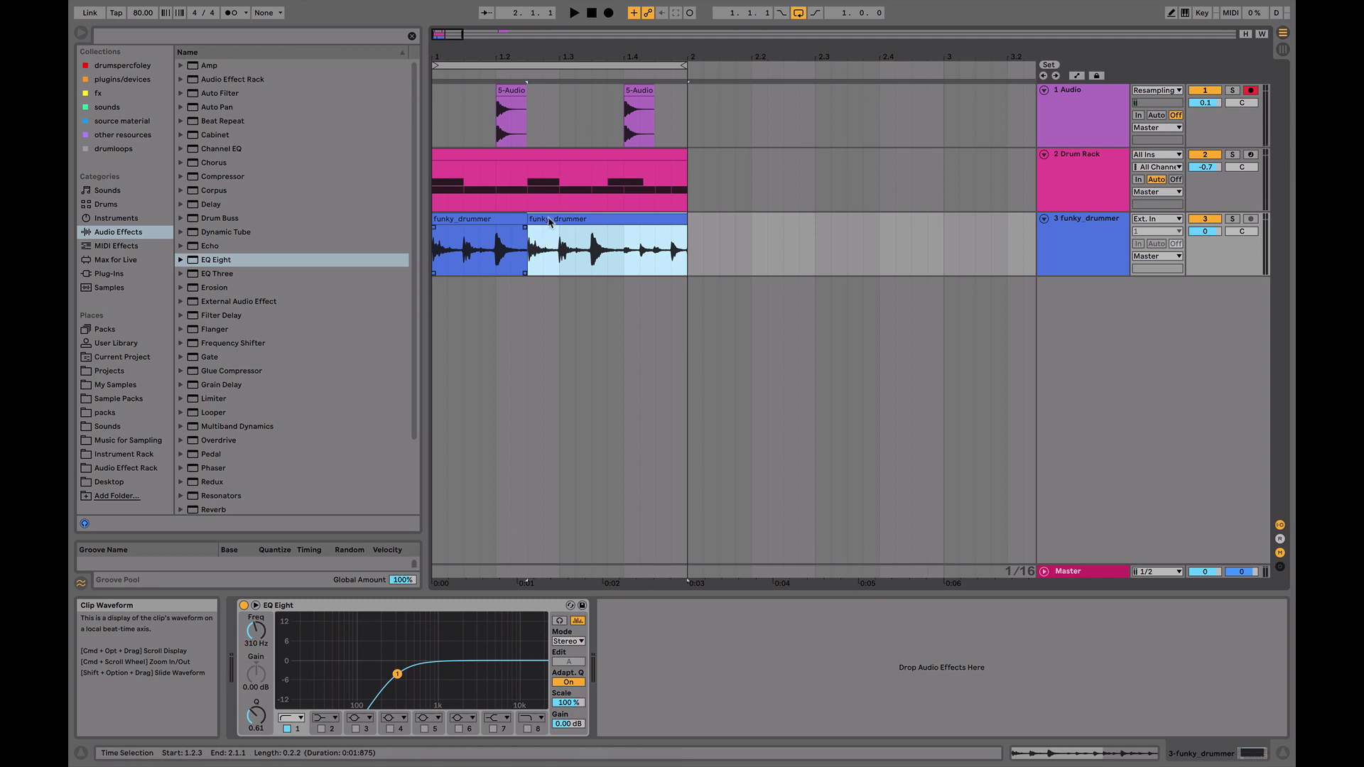
- Play the beat with the restarted drum loop, setting the funky_drummer track to -2.8 dB and the snare track to 0.9 dB
left_click(502, 220)
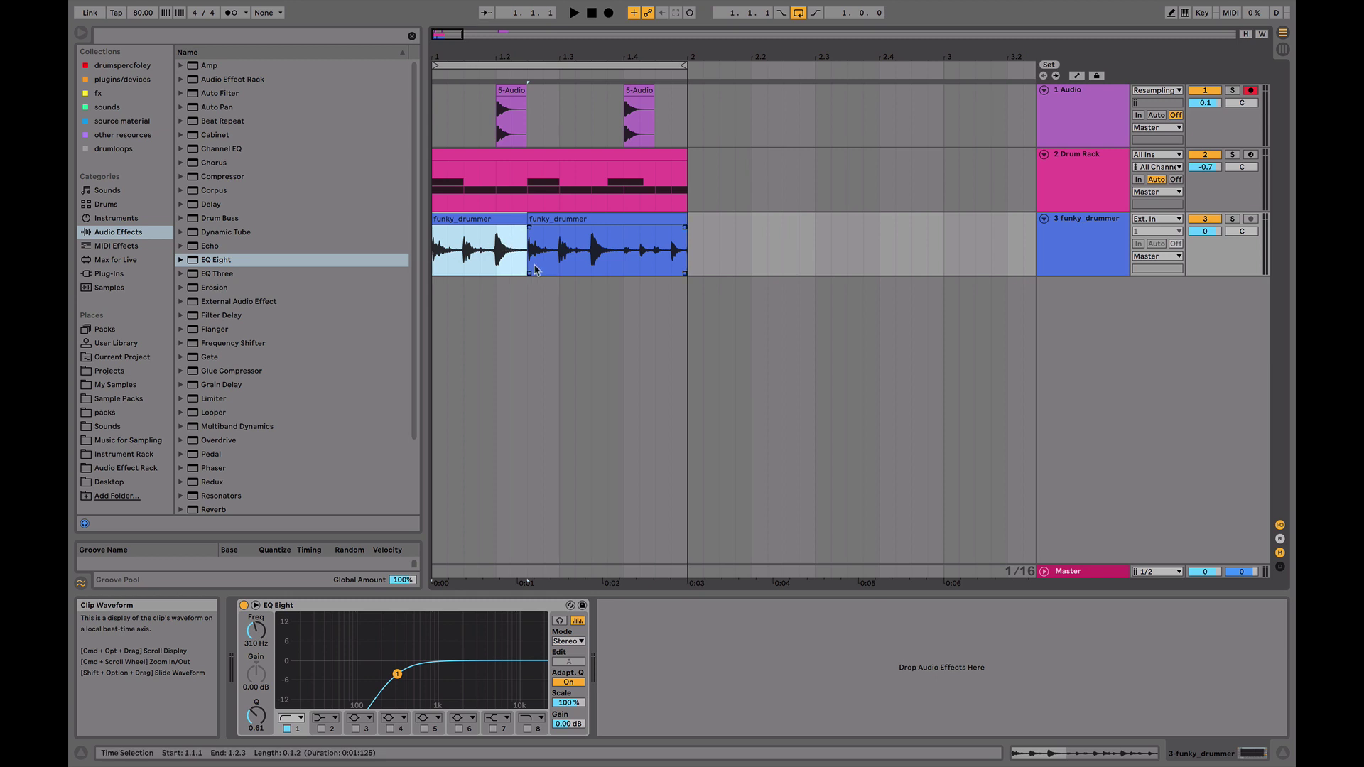
key("space")
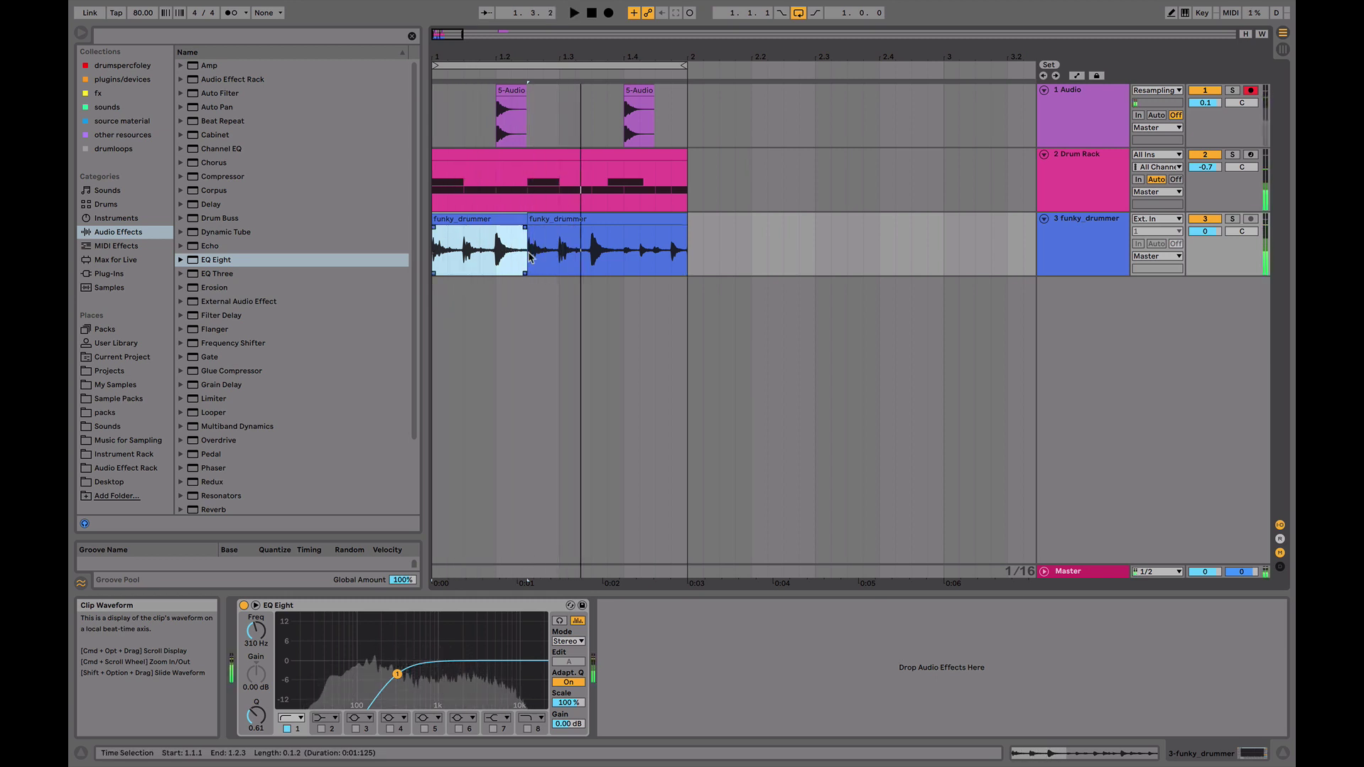
key("space")
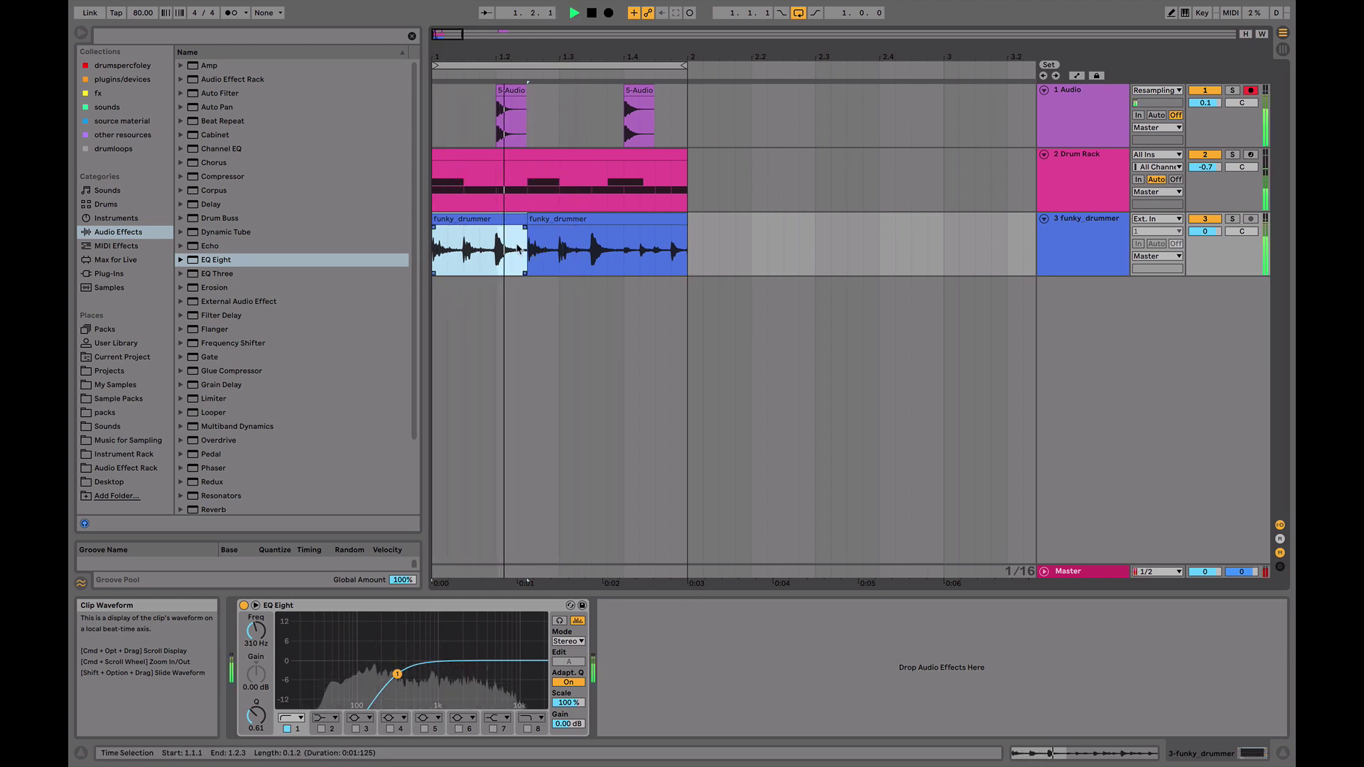
key("space")
left_click(494, 267)
key("space")
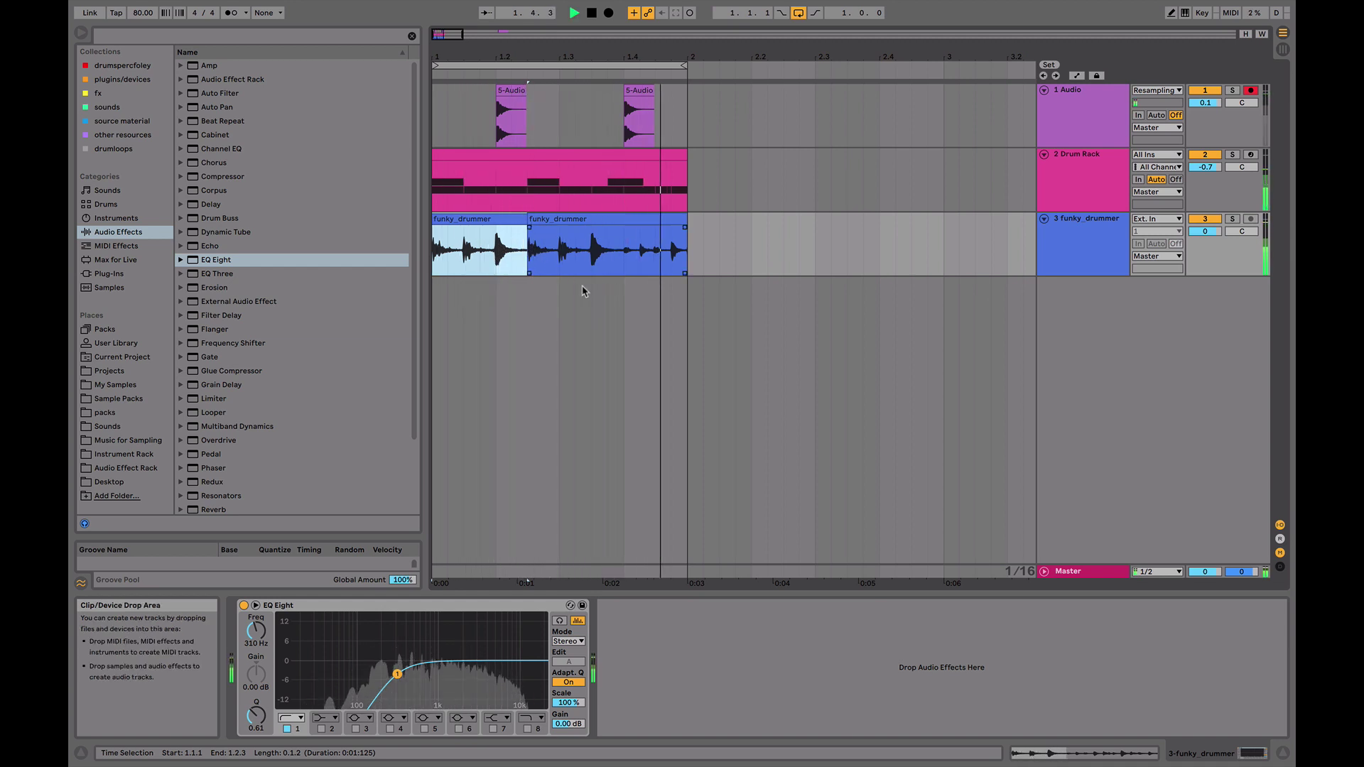
key("space")
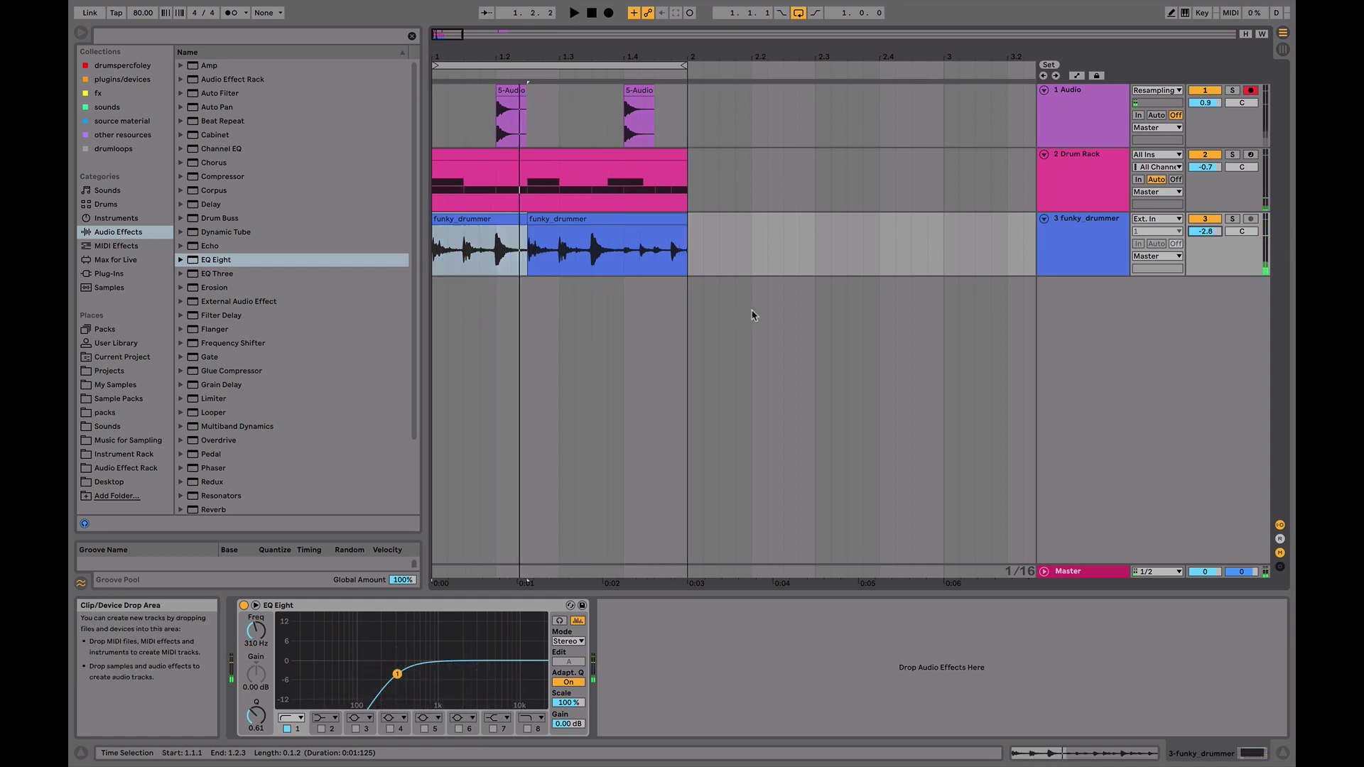
- Browse the drumloops collection for another loop, previewing Walking Groove.wav, Vocoder Break.wav and visions2.wav
left_click(103, 149)
scroll(272, 278, "down", 20)
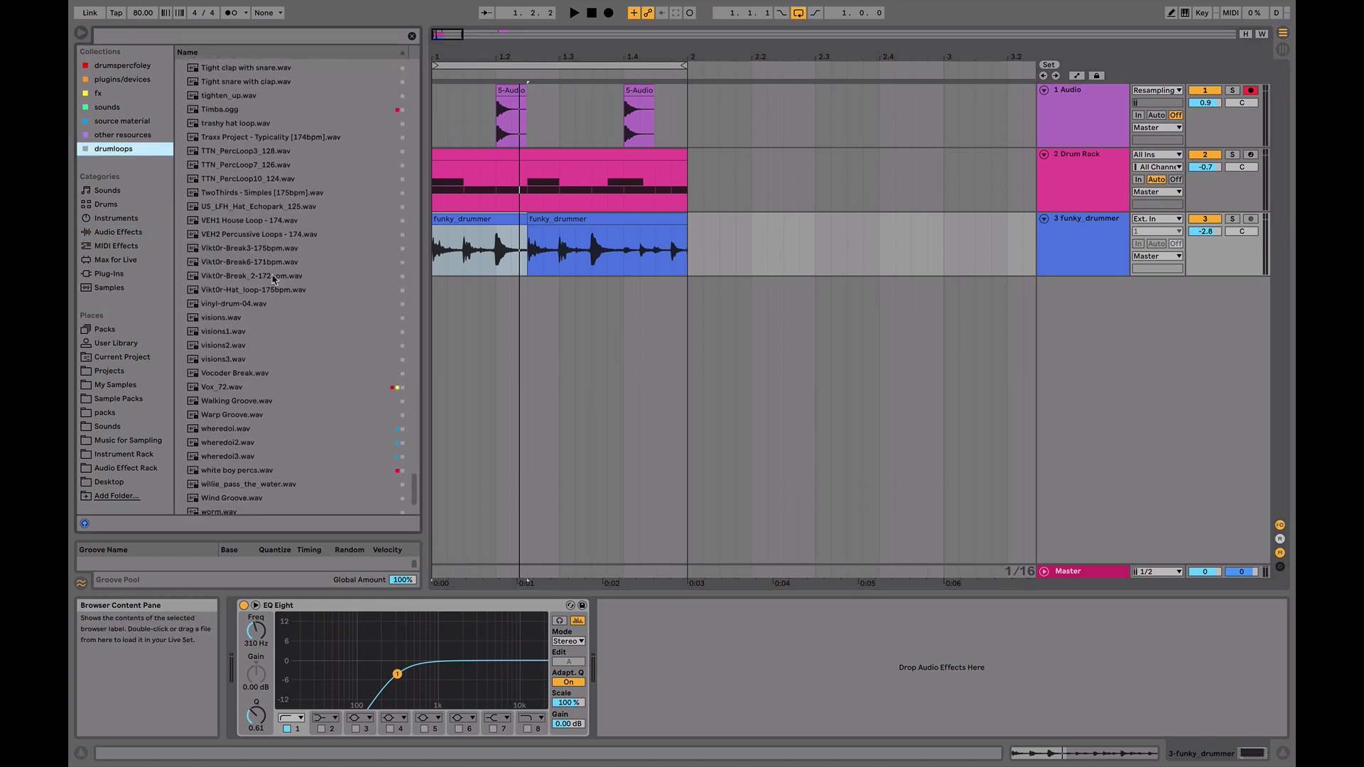
left_click(272, 279)
left_click(241, 396)
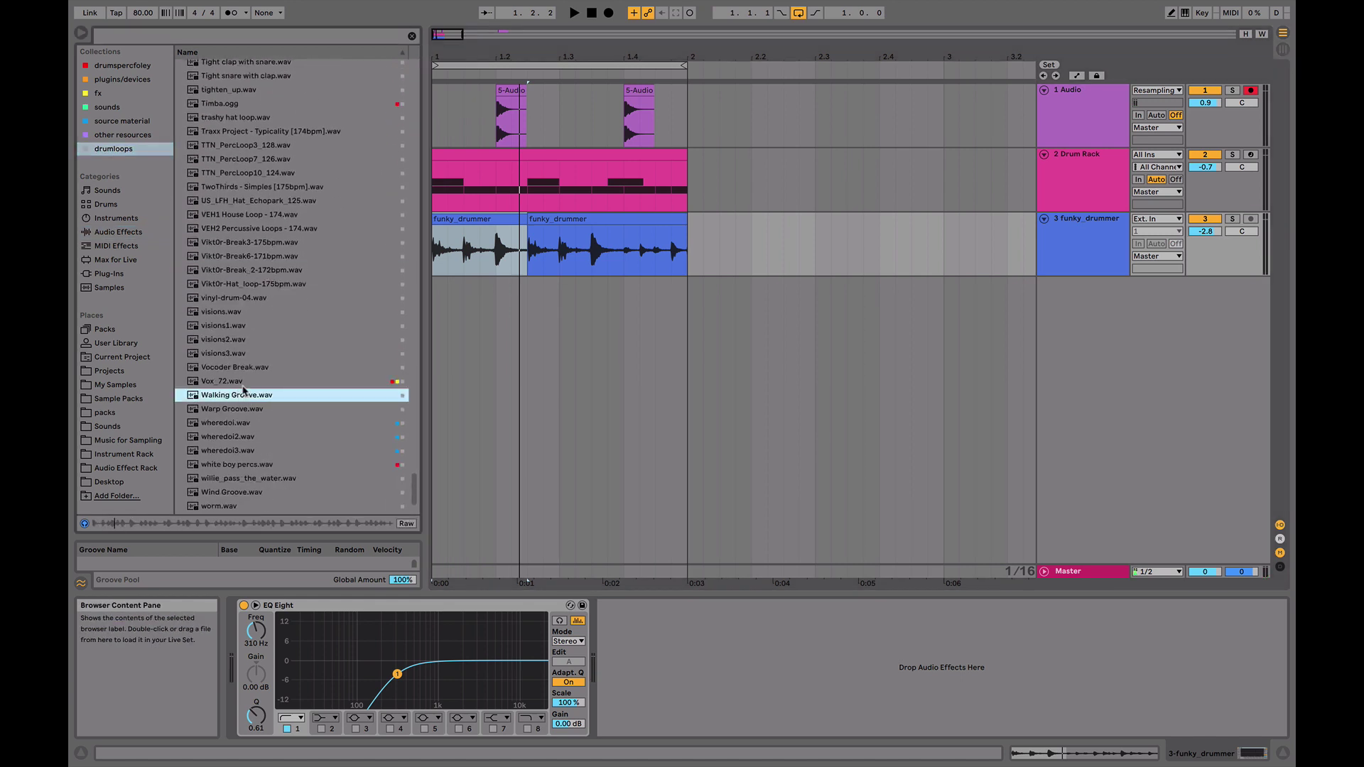
left_click(241, 368)
left_click(236, 341)
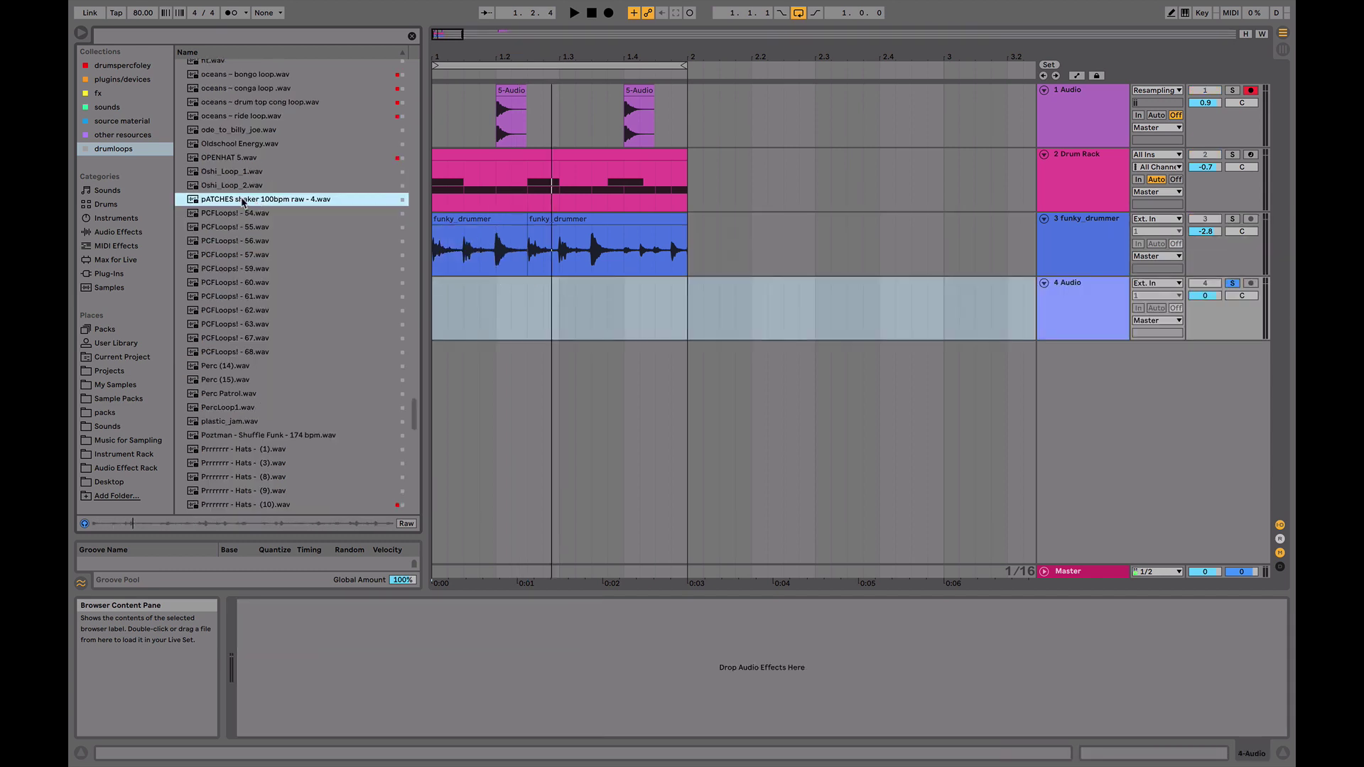
- Place pATCHES shaker 100bpm raw - 4.wav on the fourth audio track at bar 1, set it to Re-Pitch and unsolo the track
left_click_drag(243, 201, 437, 323)
key("space")
double_click(614, 284)
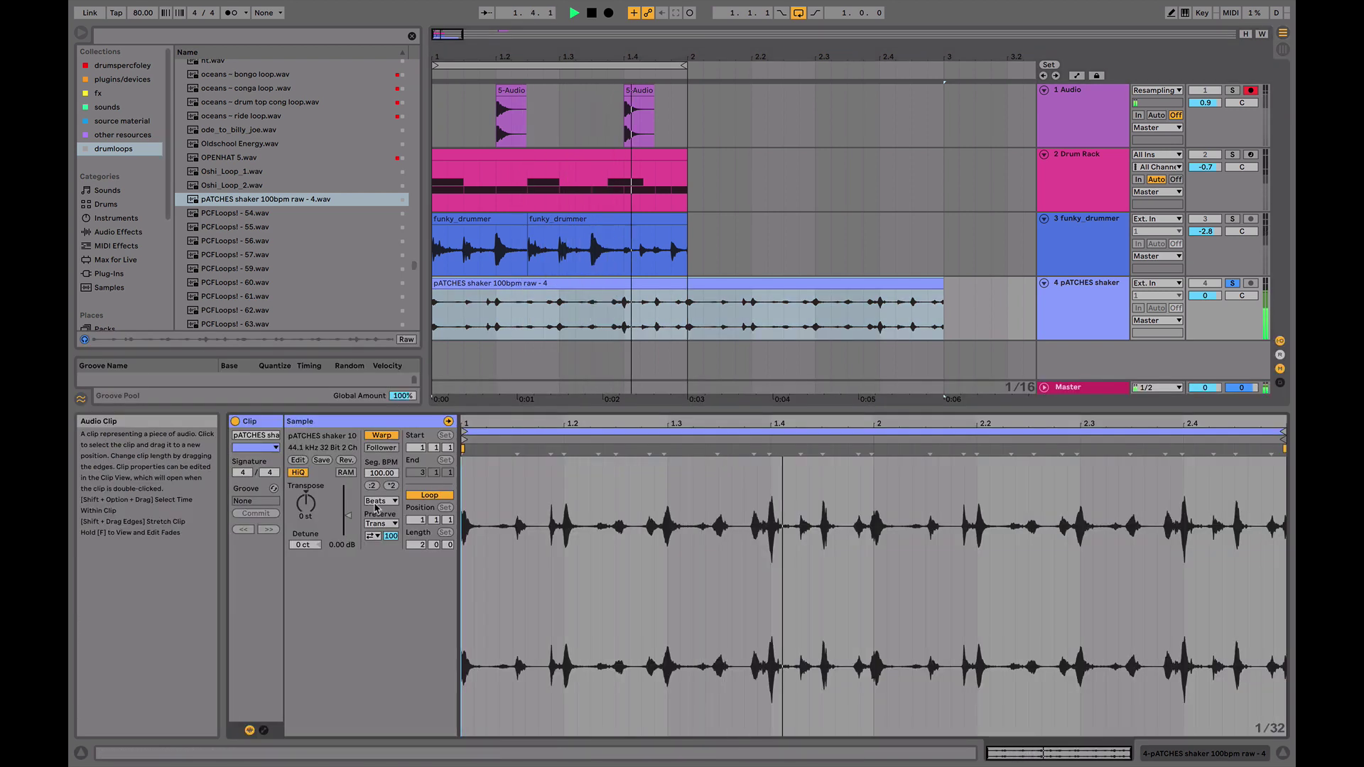
left_click(377, 502)
left_click(380, 544)
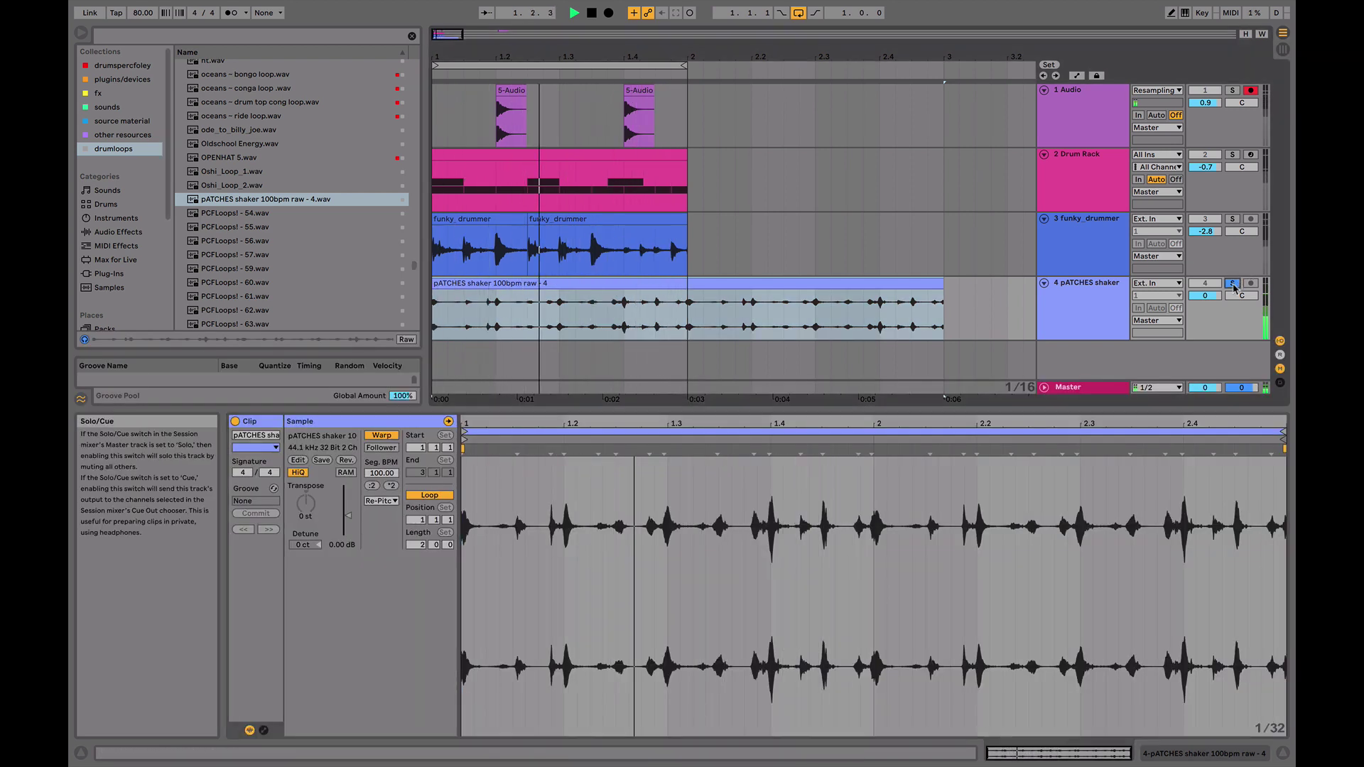
left_click(1233, 285)
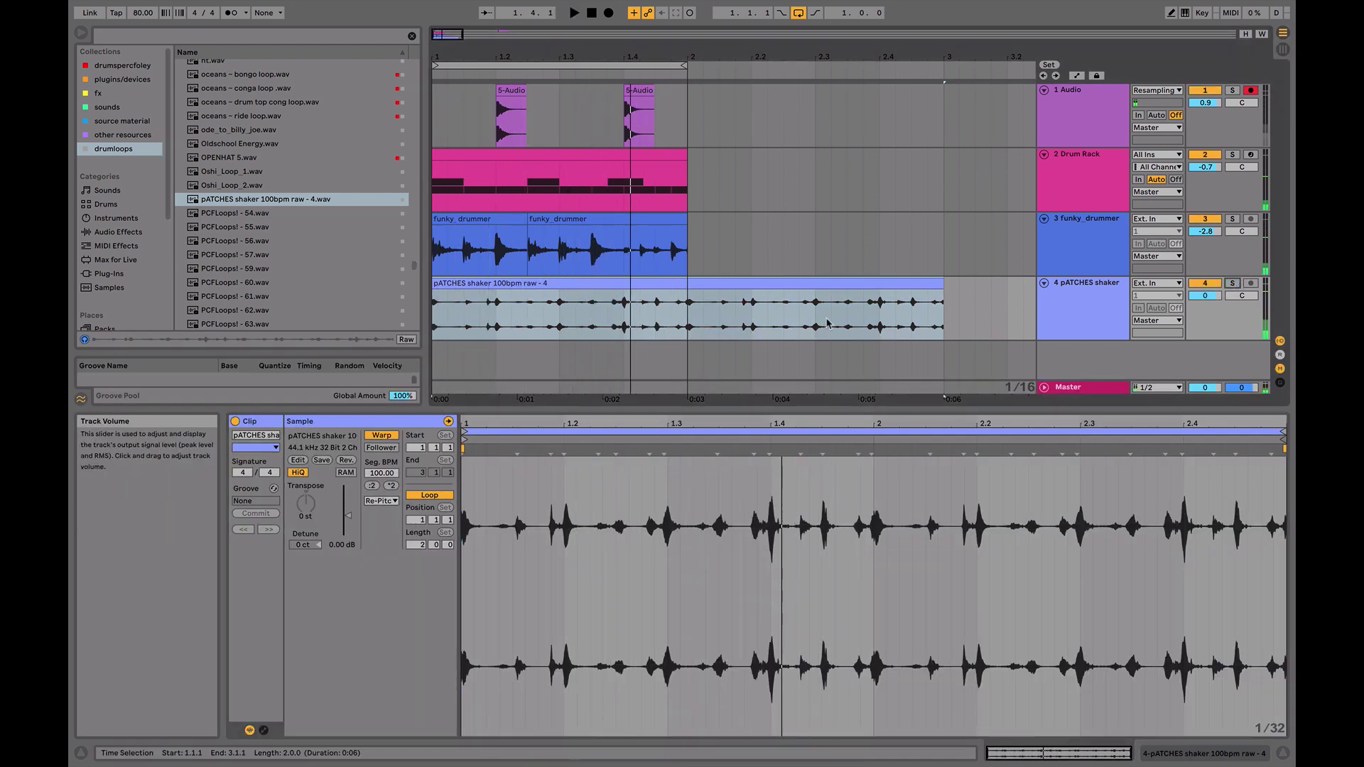
- Play the full shaker loop together with the snare, Drum Rack and funky_drummer tracks
key("space")
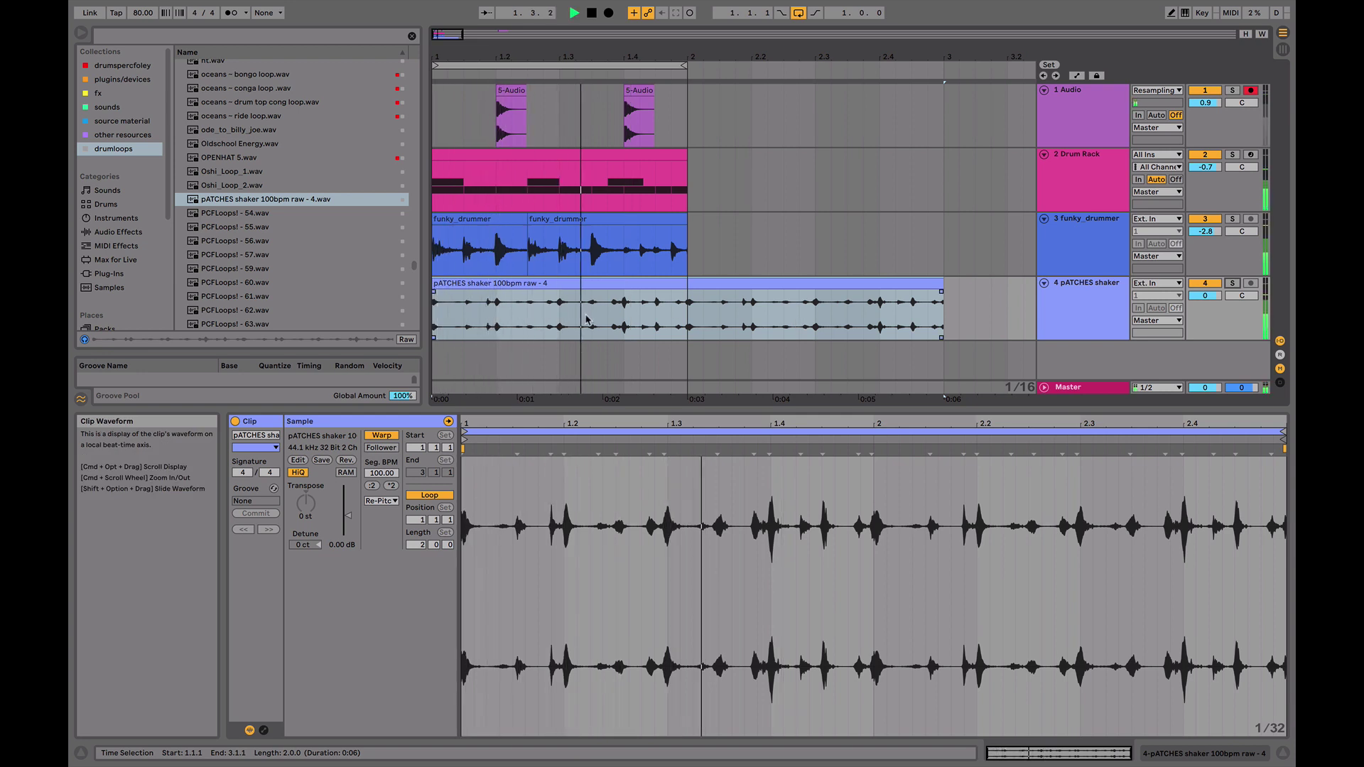
key("space")
left_click_drag(591, 316, 447, 315)
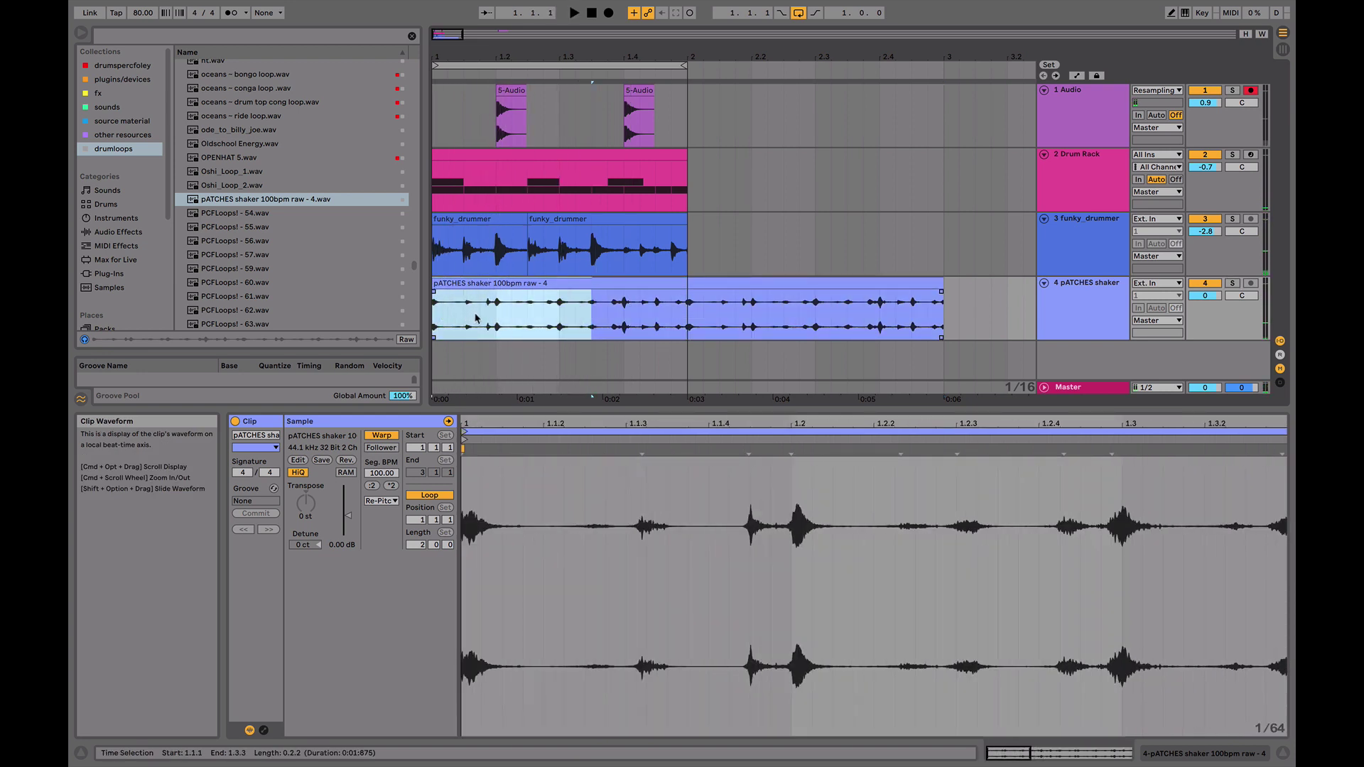
left_click(474, 318)
double_click(492, 323)
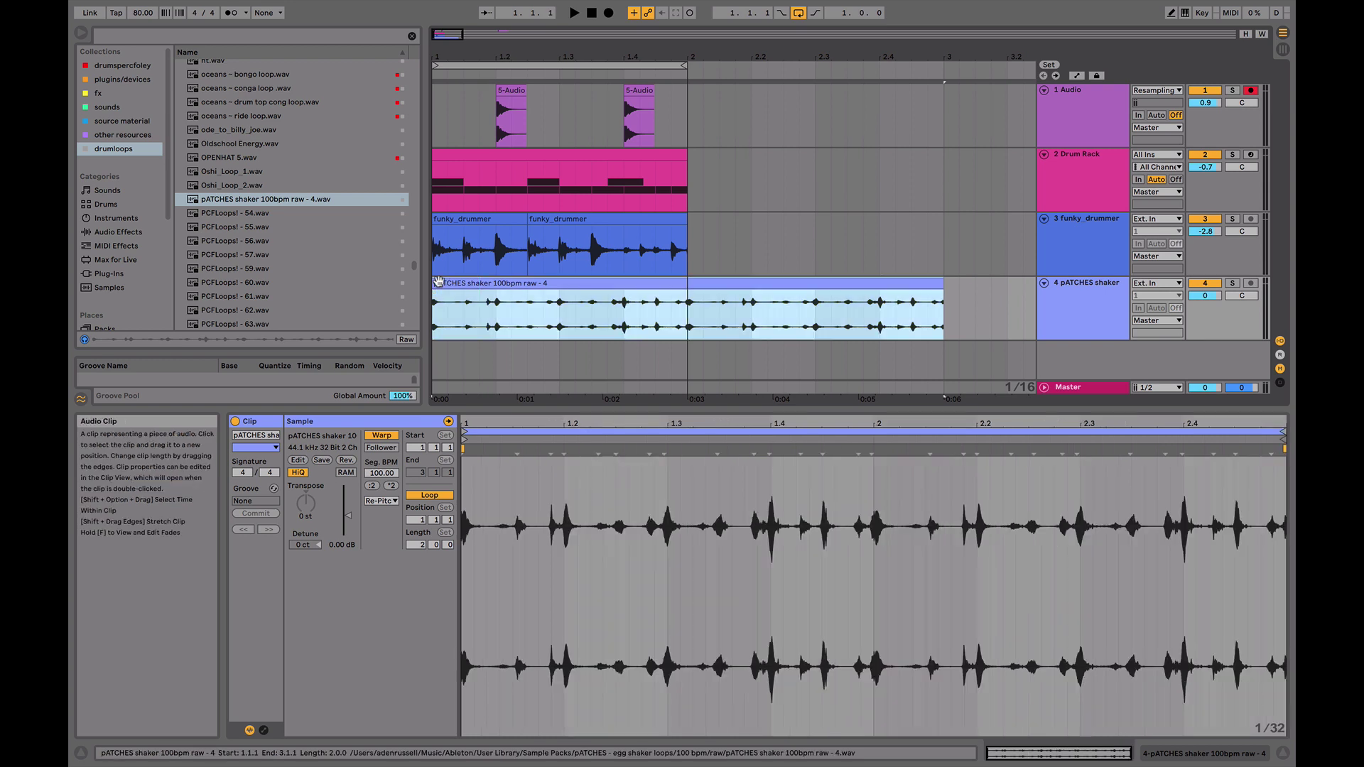
key("space")
key("space")
- Duplicate the first three sixteenths of the shaker loop four times, up to 1.4.4
left_click_drag(482, 322, 424, 313)
key("super+d")
key("super+d")
key("super+d")
key("ctrl+d")
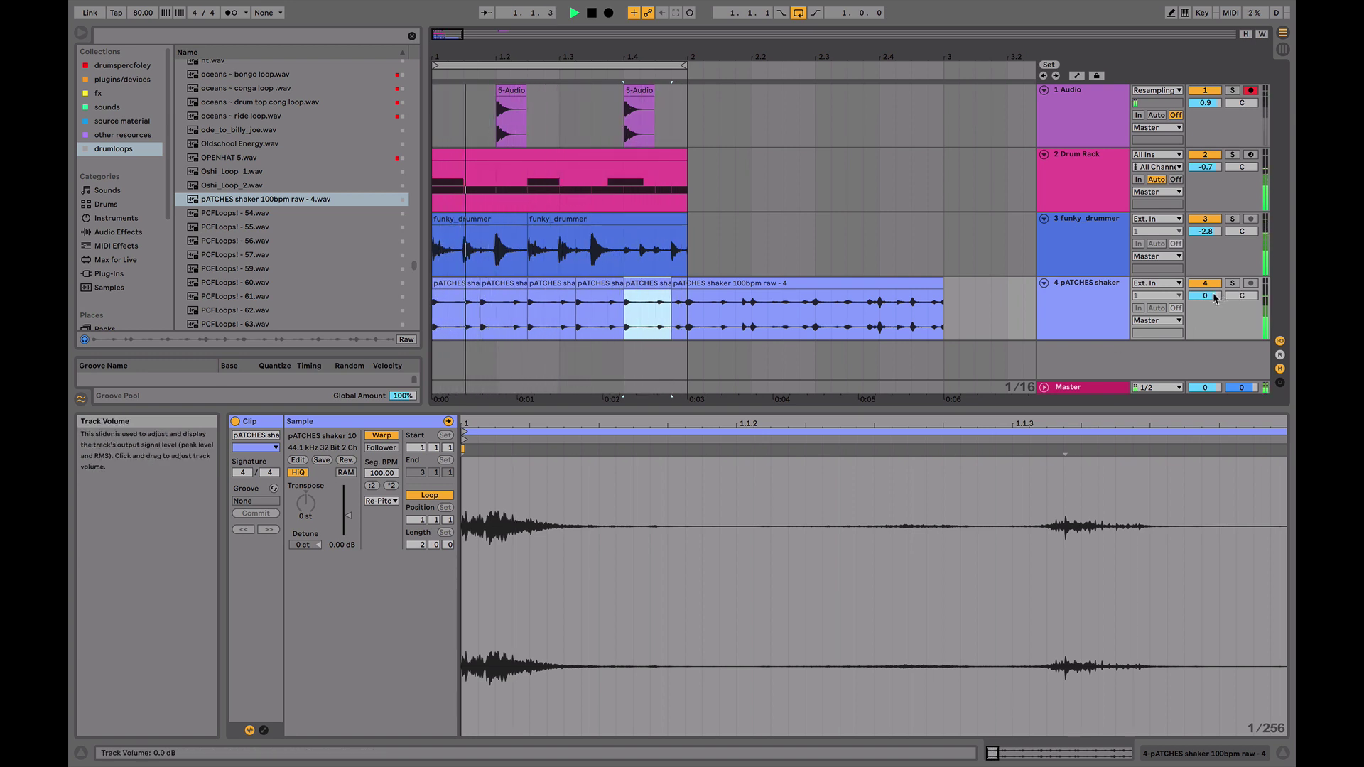
- Balance the mix during playback, setting the shaker track to -3.6 dB and the briefly soloed snare track to 1.8 dB
left_click_drag(1217, 299, 1217, 303)
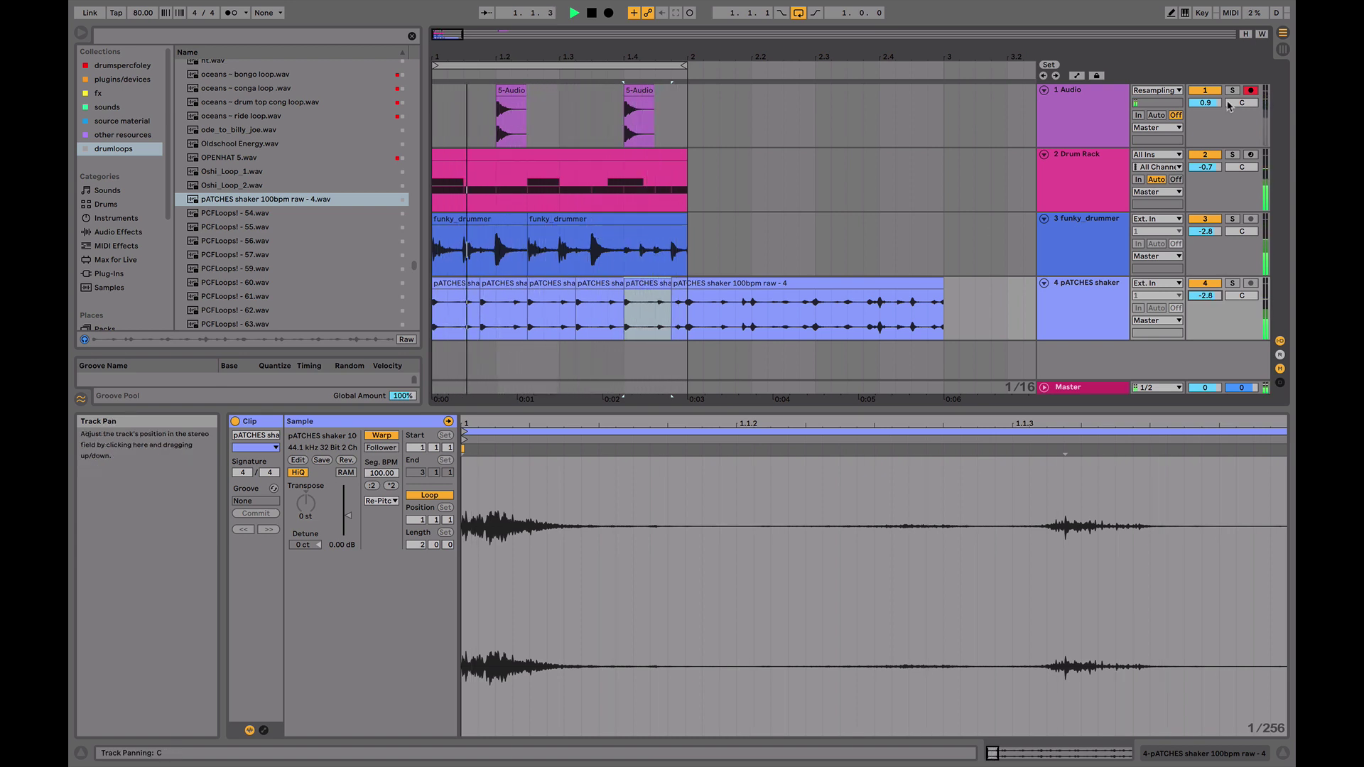
left_click(1233, 90)
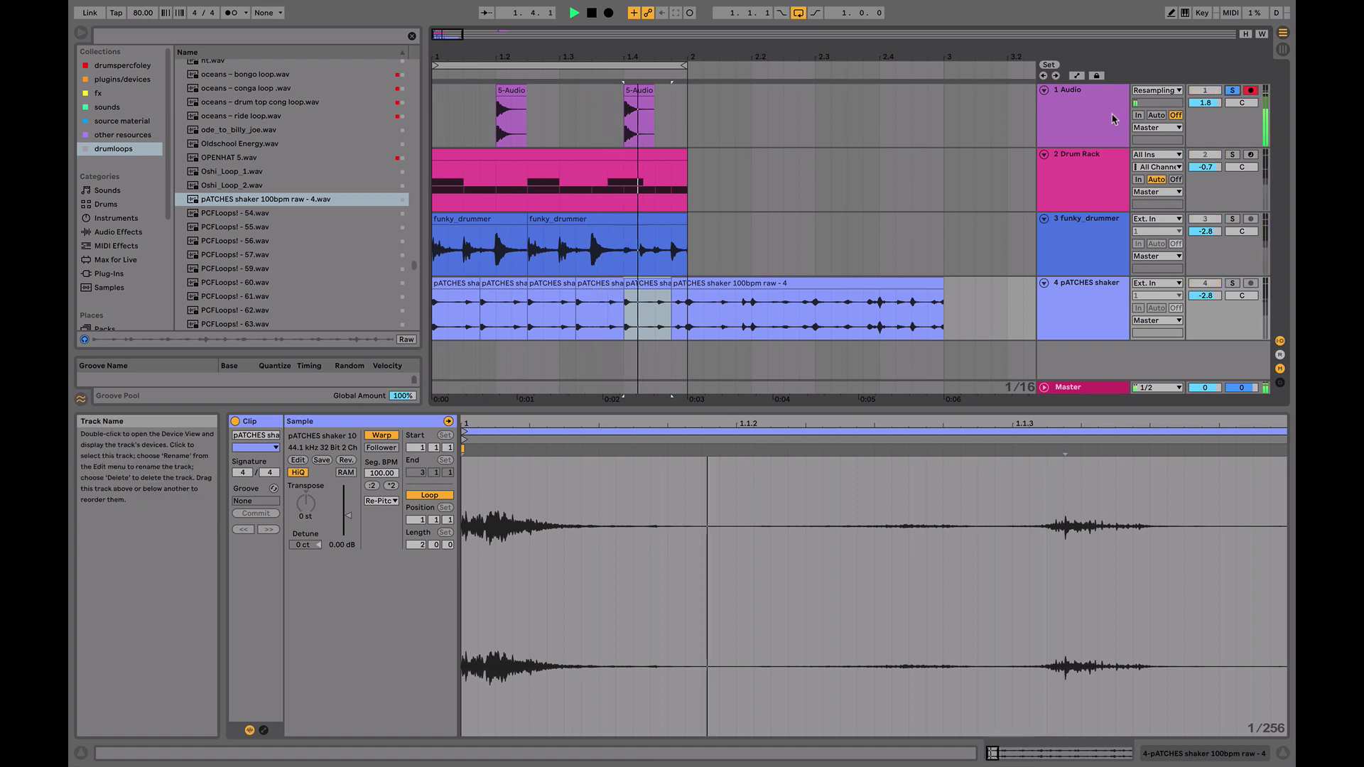
left_click(1237, 89)
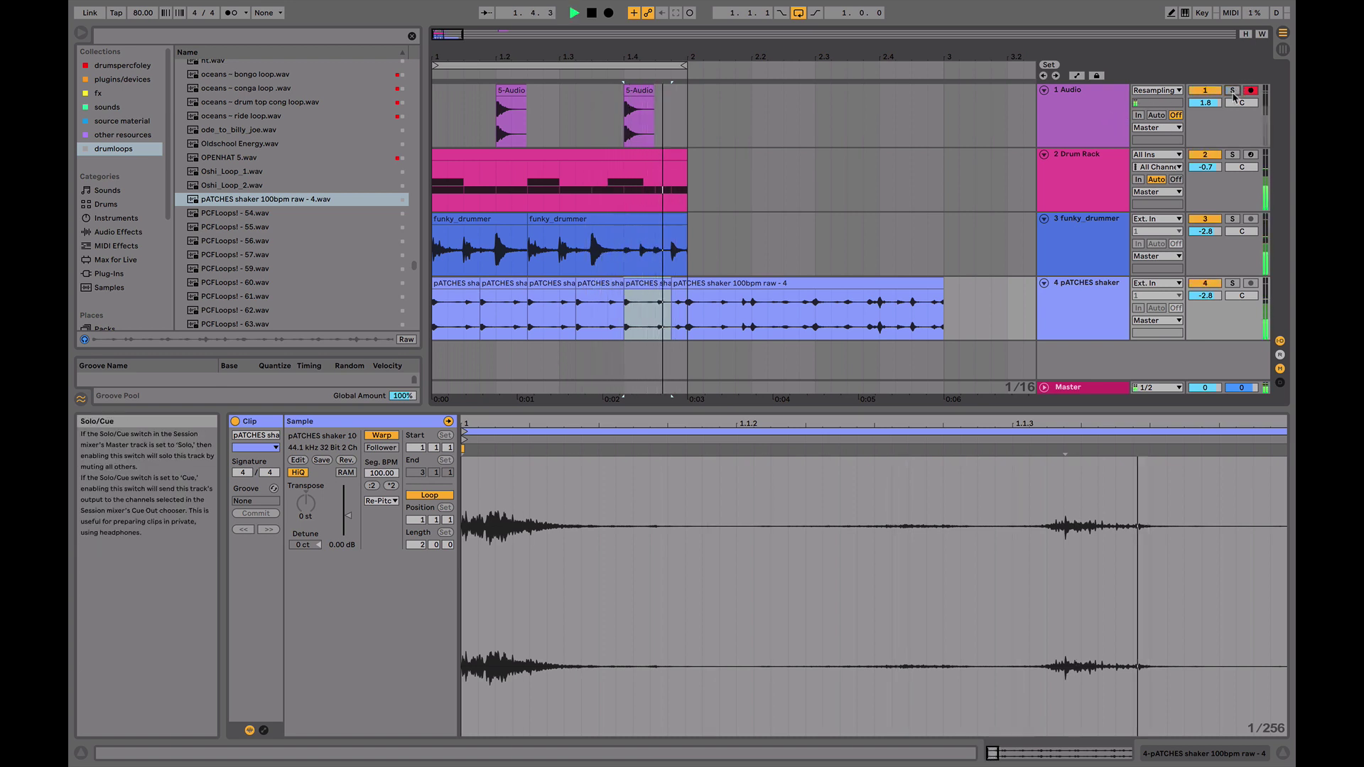
left_click(1112, 232)
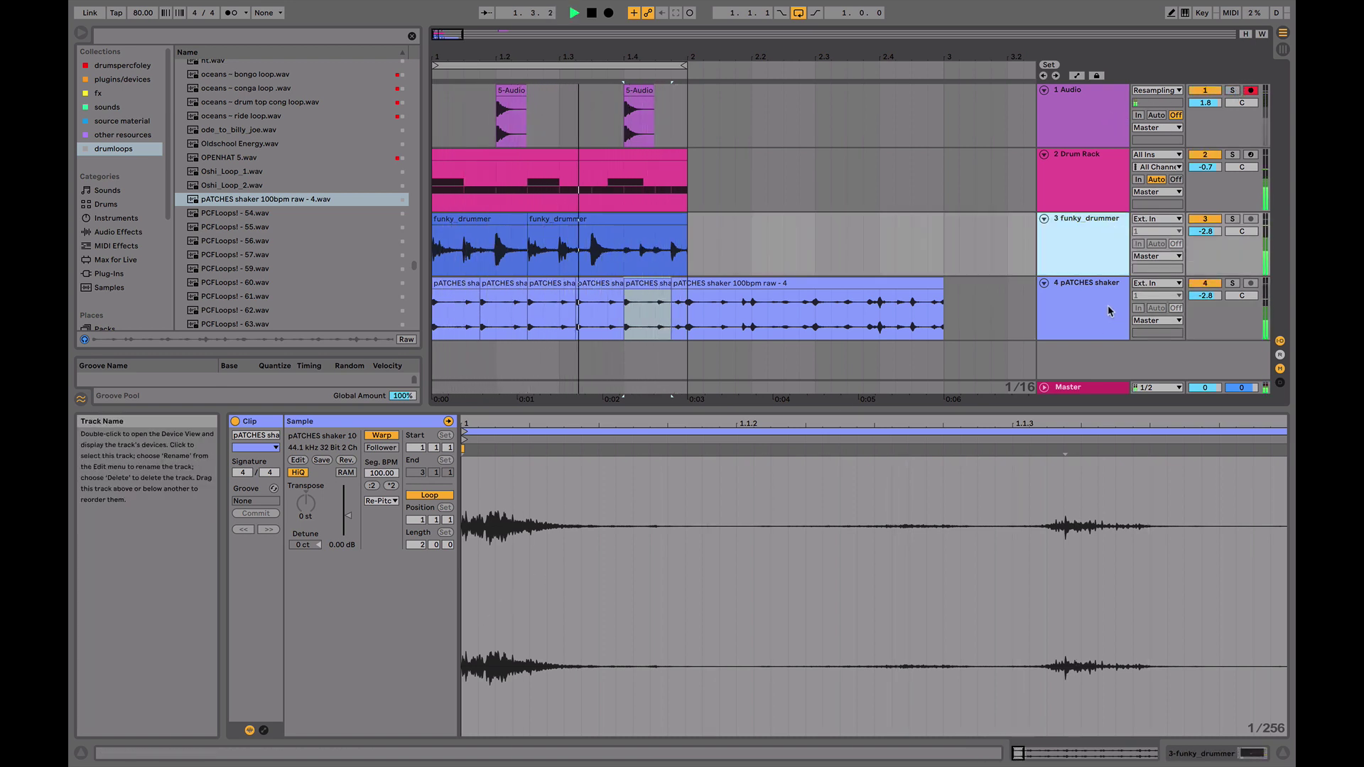
left_click_drag(1205, 295, 1206, 302)
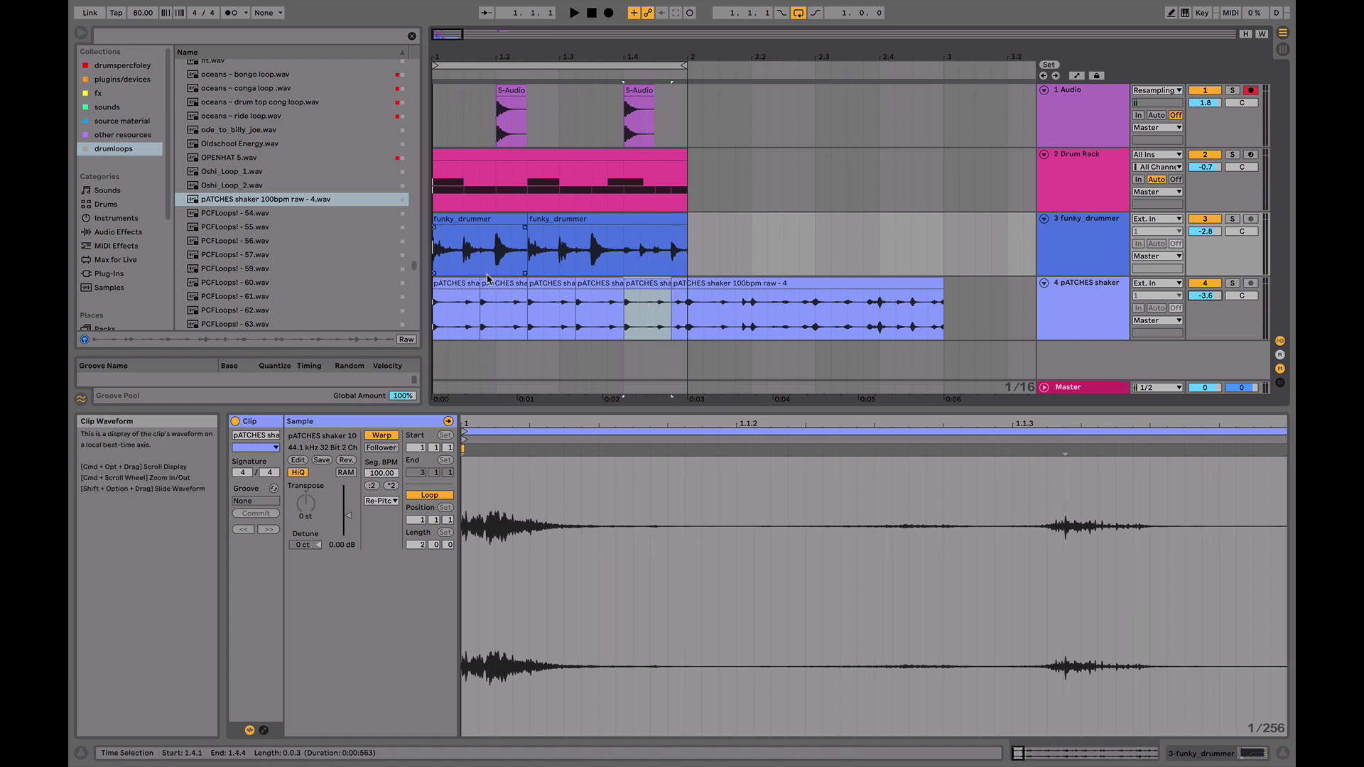
- Insert a new audio track directly below the snare track
left_click(688, 329)
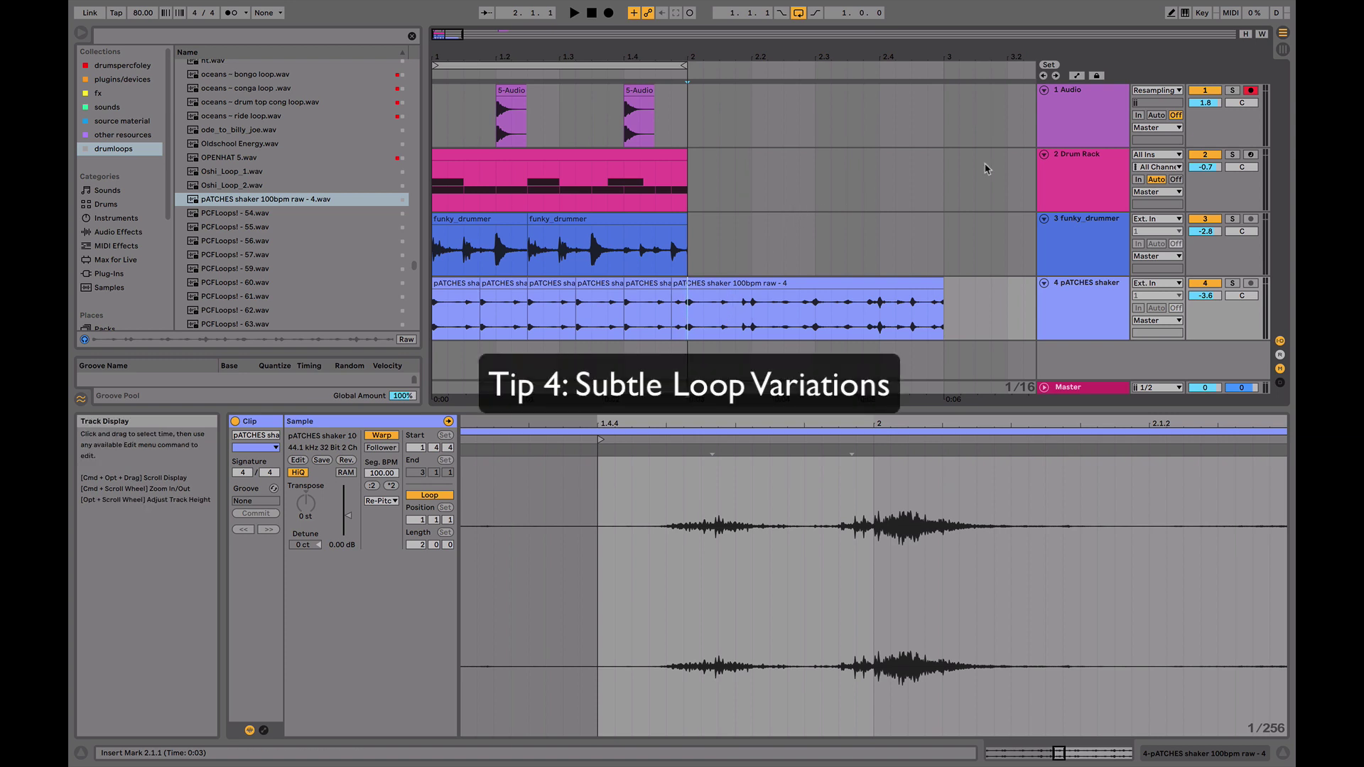
left_click(1102, 136)
key("super+t")
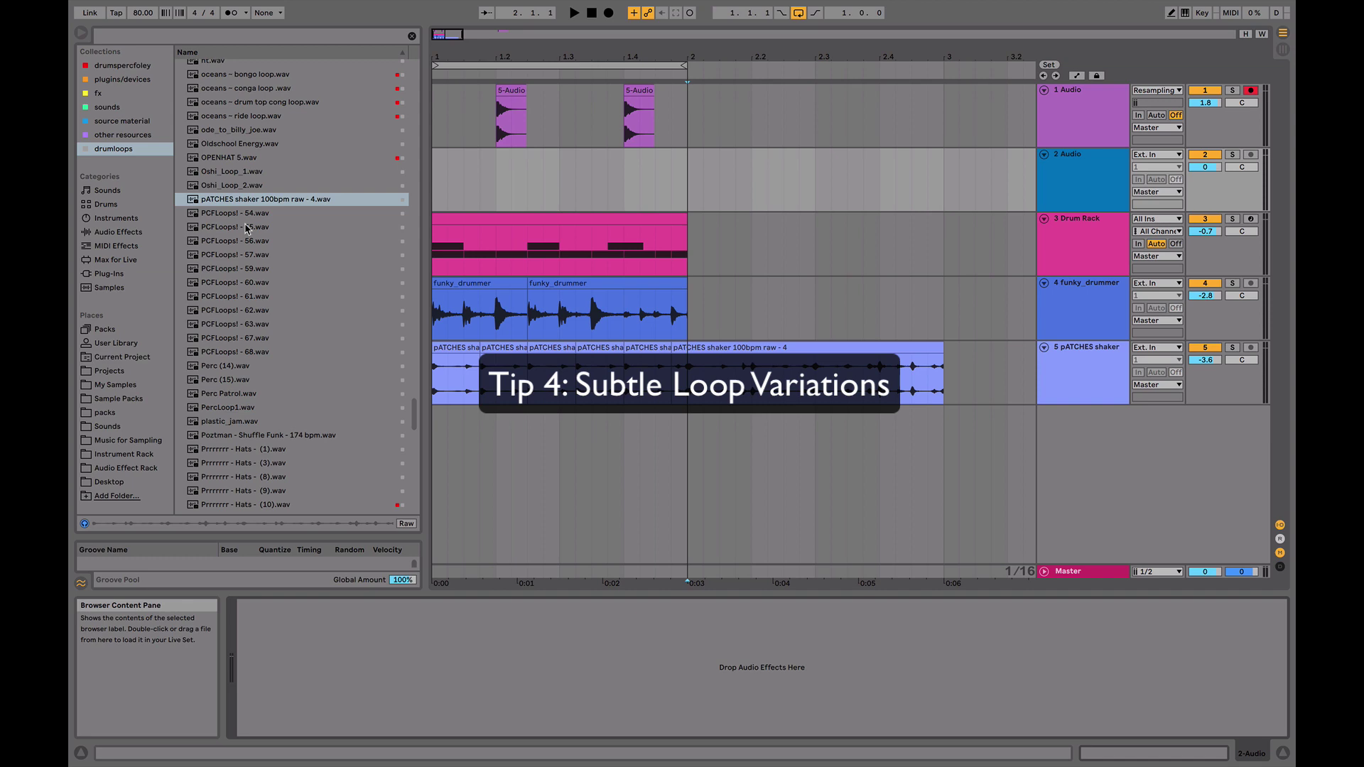
- Audition kicks in the drumspercfoley collection and place BWB THE WAVE KICK (22).wav at bar 1 of the new audio track
scroll(248, 231, "up", 20)
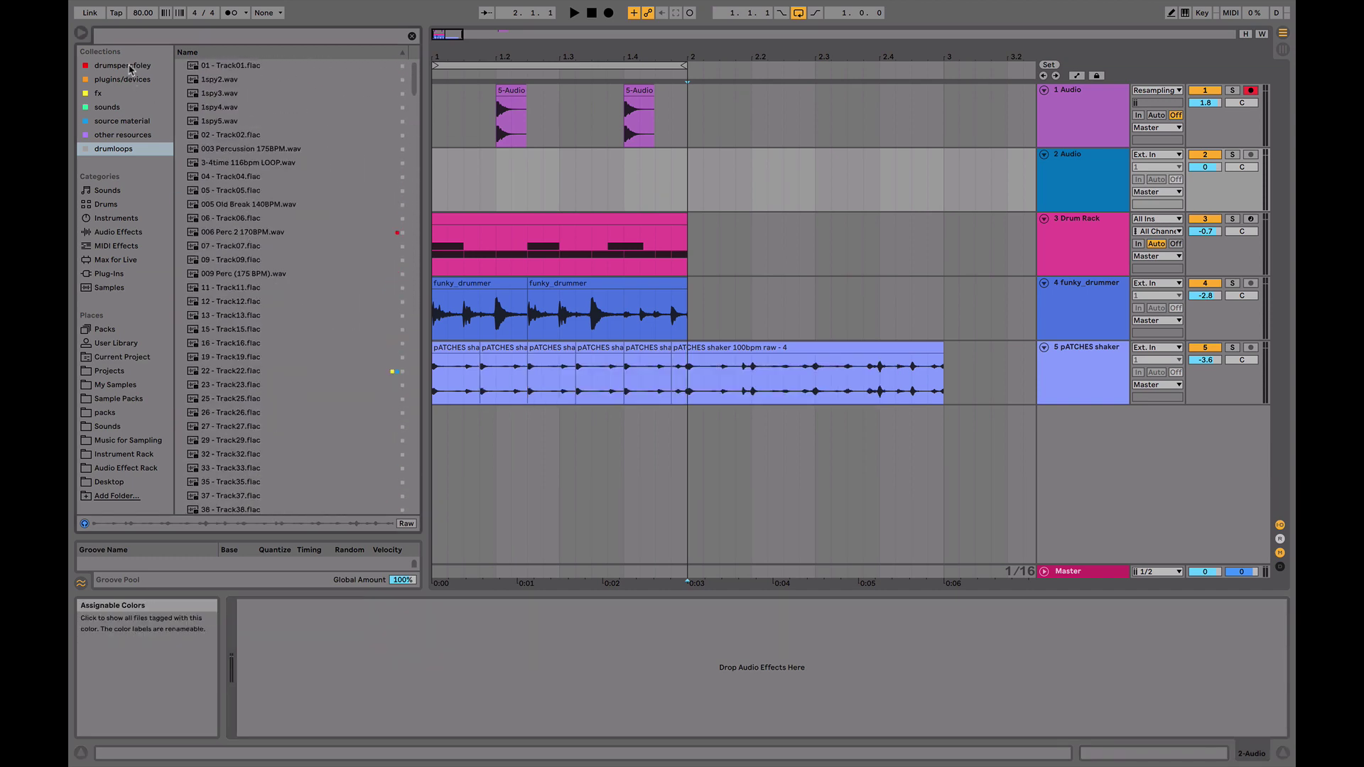
scroll(237, 231, "down", 5)
left_click(251, 232)
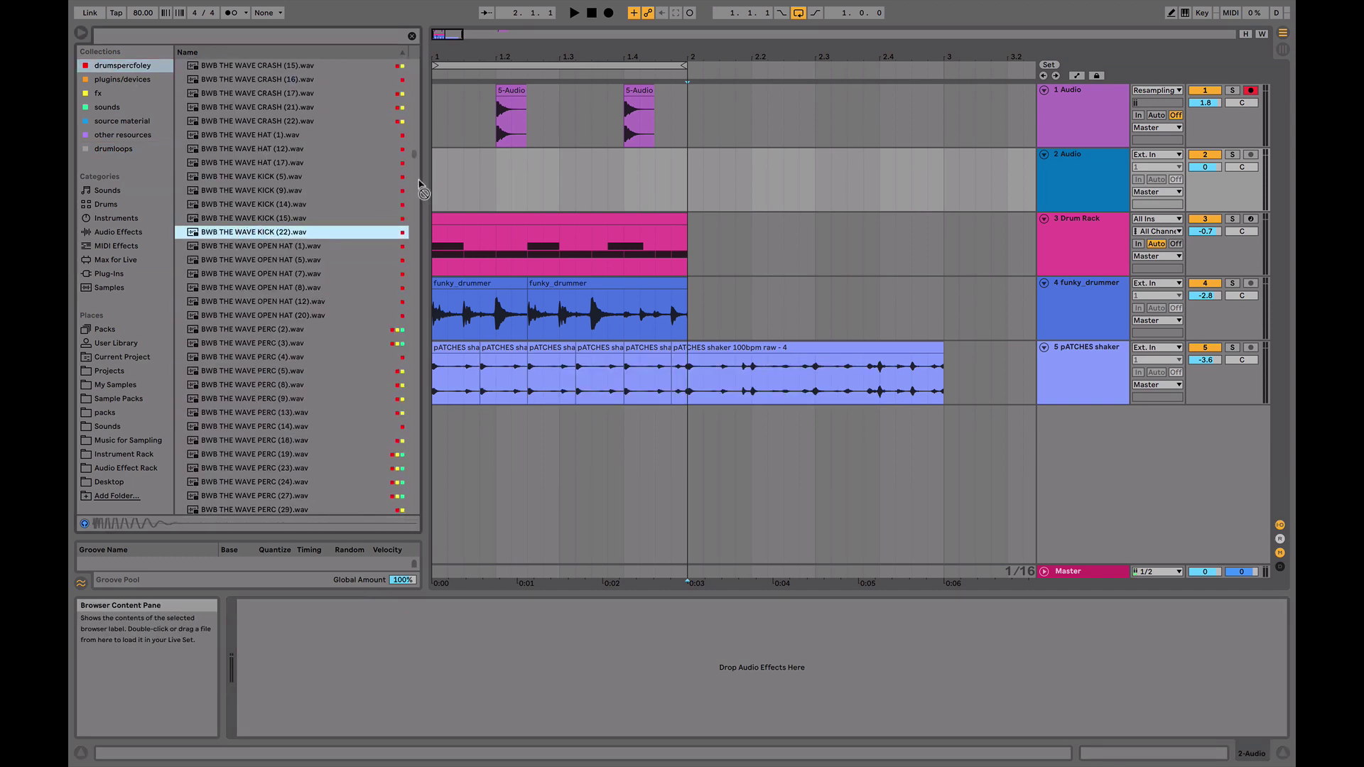
left_click_drag(429, 178, 430, 181)
left_click(334, 233, "shift")
left_click(271, 246)
left_click(258, 233)
left_click(245, 220)
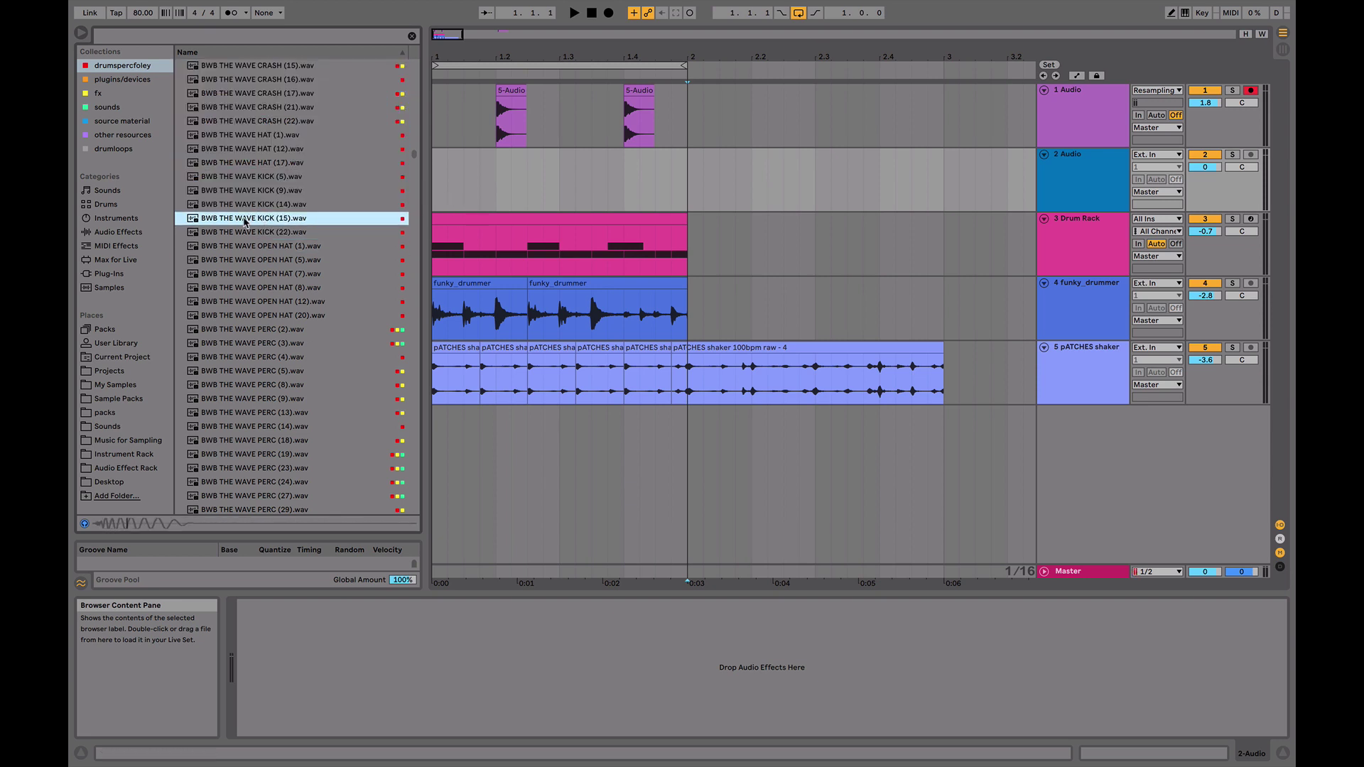
left_click_drag(245, 232, 436, 178)
- Copy the kick clip to 1.2.3 and 1.3.3 on the same track
key("space")
key("ctrl+c")
left_click(530, 173)
key("ctrl+v")
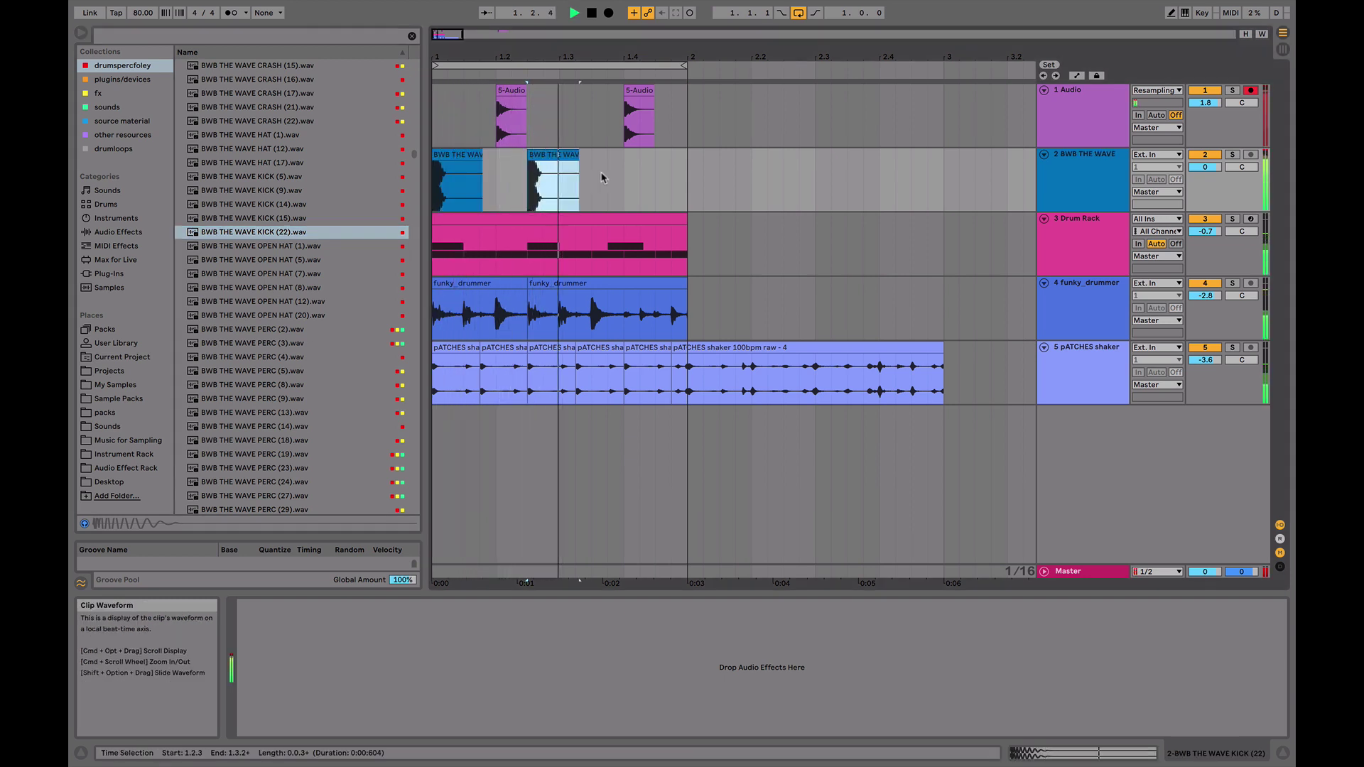
key("space")
left_click(596, 173)
key("ctrl+v")
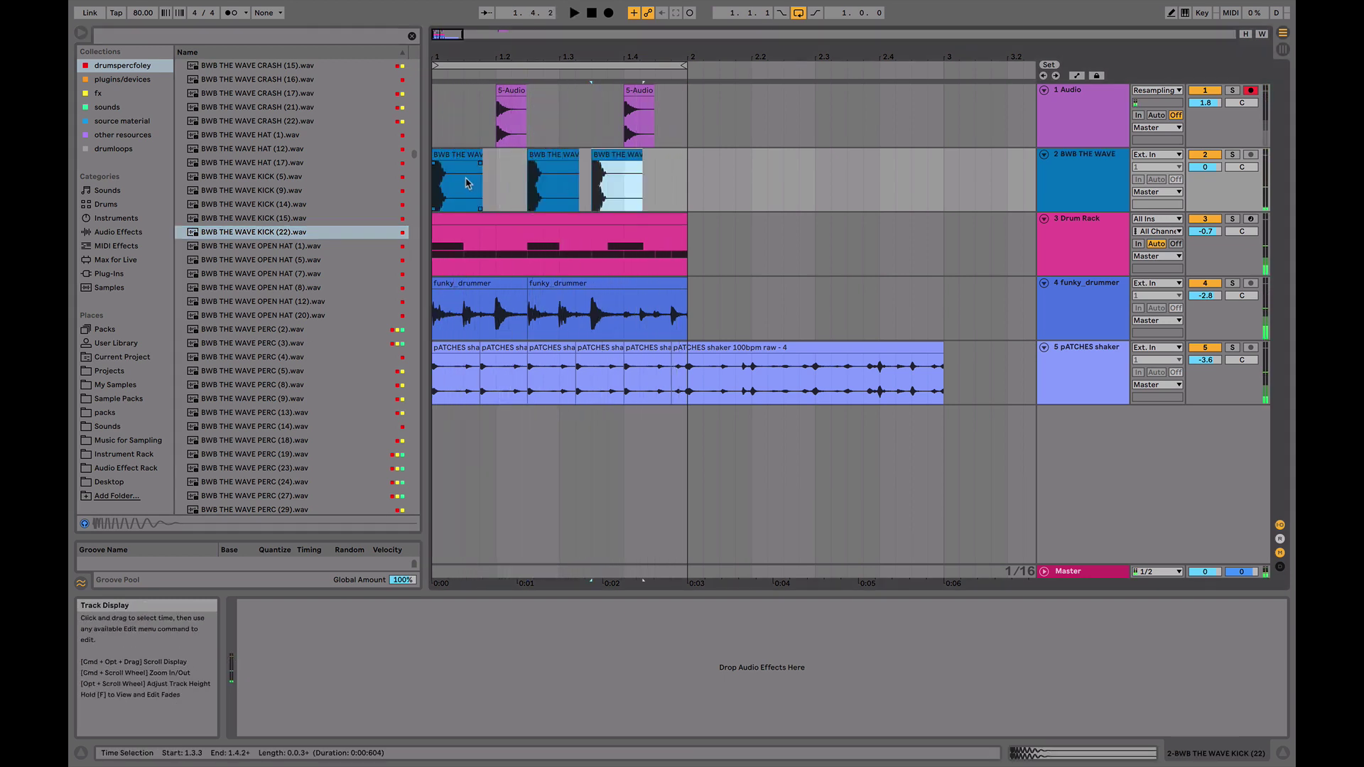
- Balance the levels during playback, setting the kick track to -6.6 dB and the snare track to 1.7 dB
left_click(456, 166)
left_click(452, 155)
key("space")
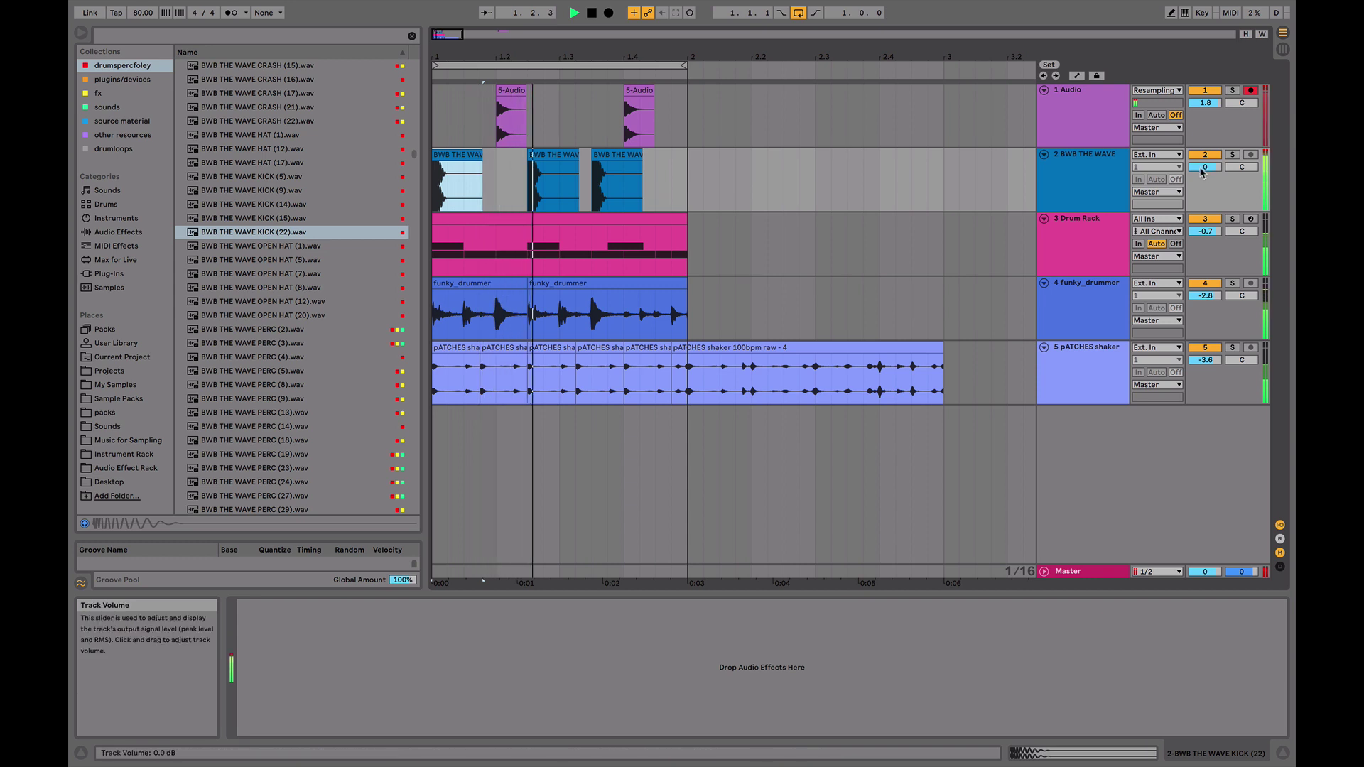
left_click_drag(1204, 167, 1204, 177)
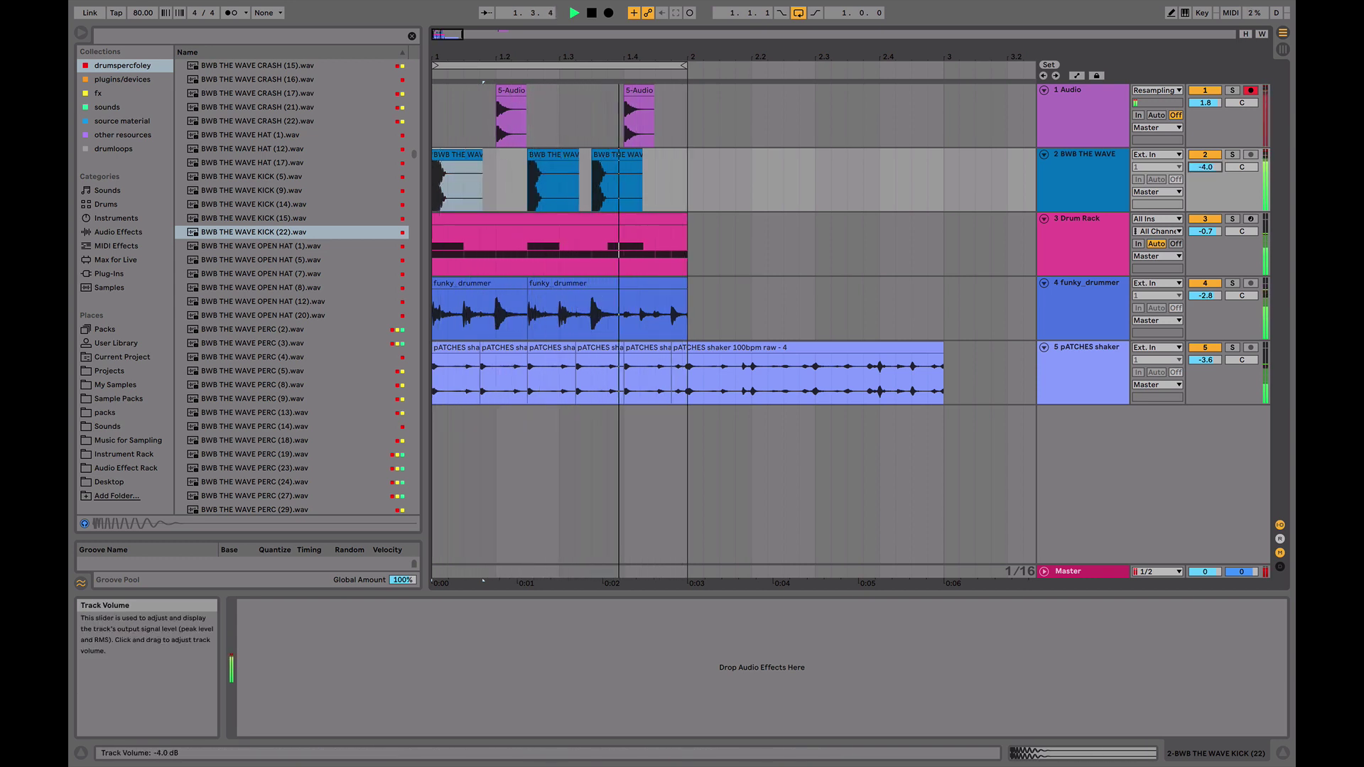
left_click_drag(1205, 167, 1205, 170)
left_click_drag(1205, 102, 1206, 101)
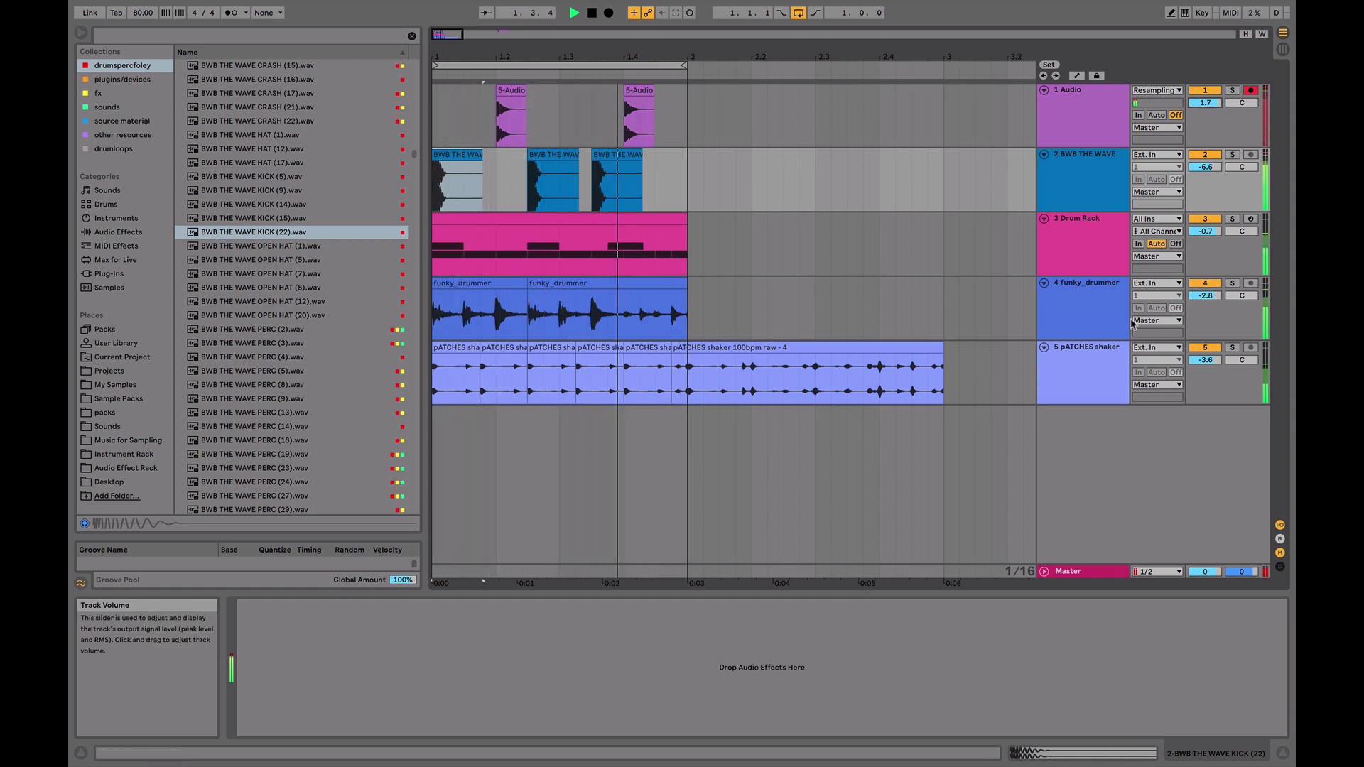
- Add a Glue Compressor at the start of the Master track's effect chain
left_click(1086, 574)
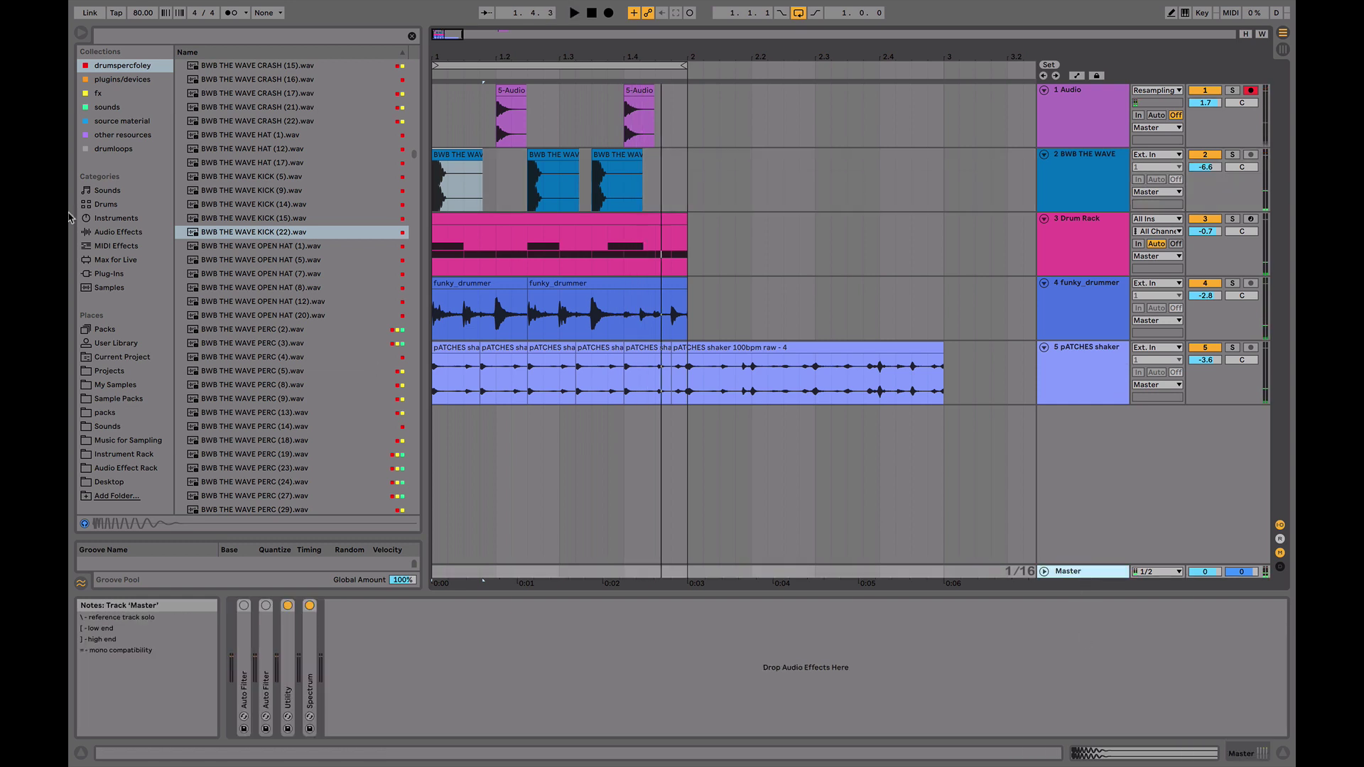
left_click(135, 233)
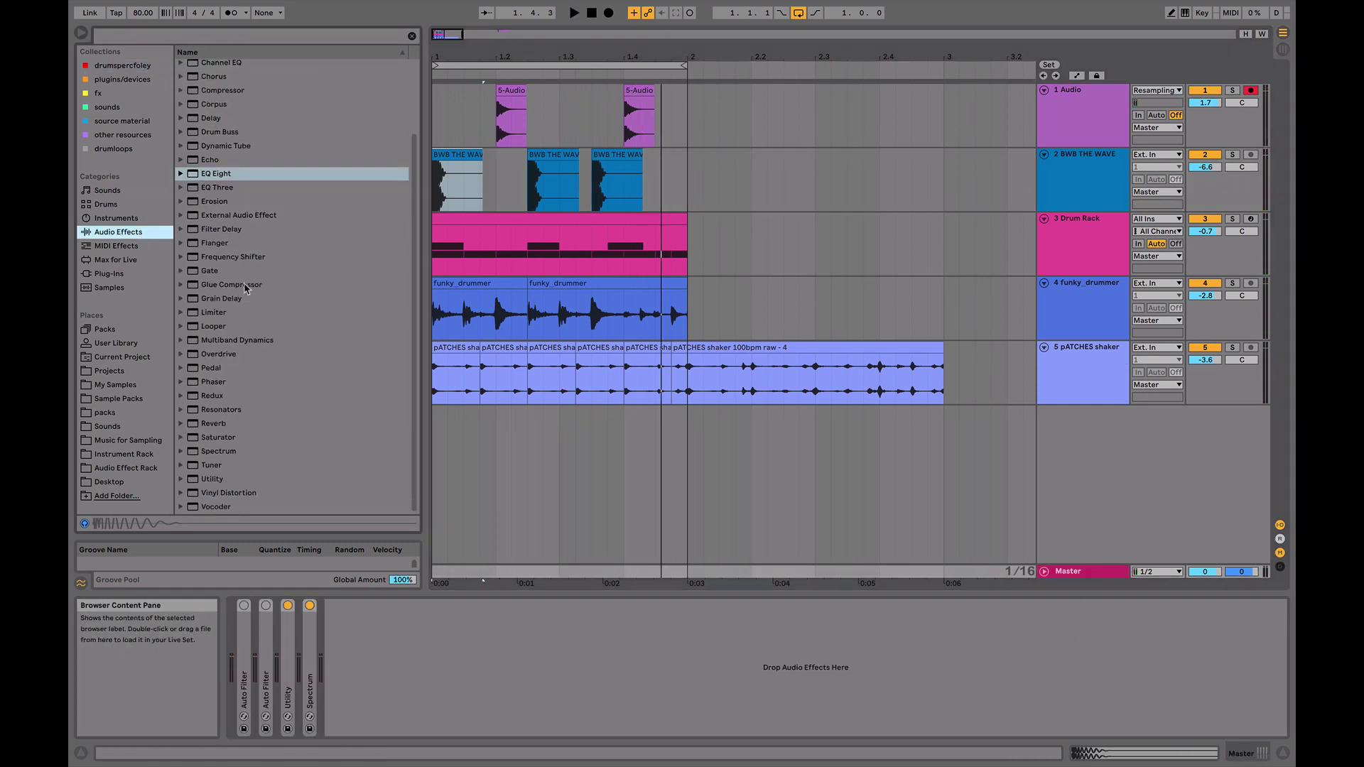
left_click_drag(246, 287, 303, 697)
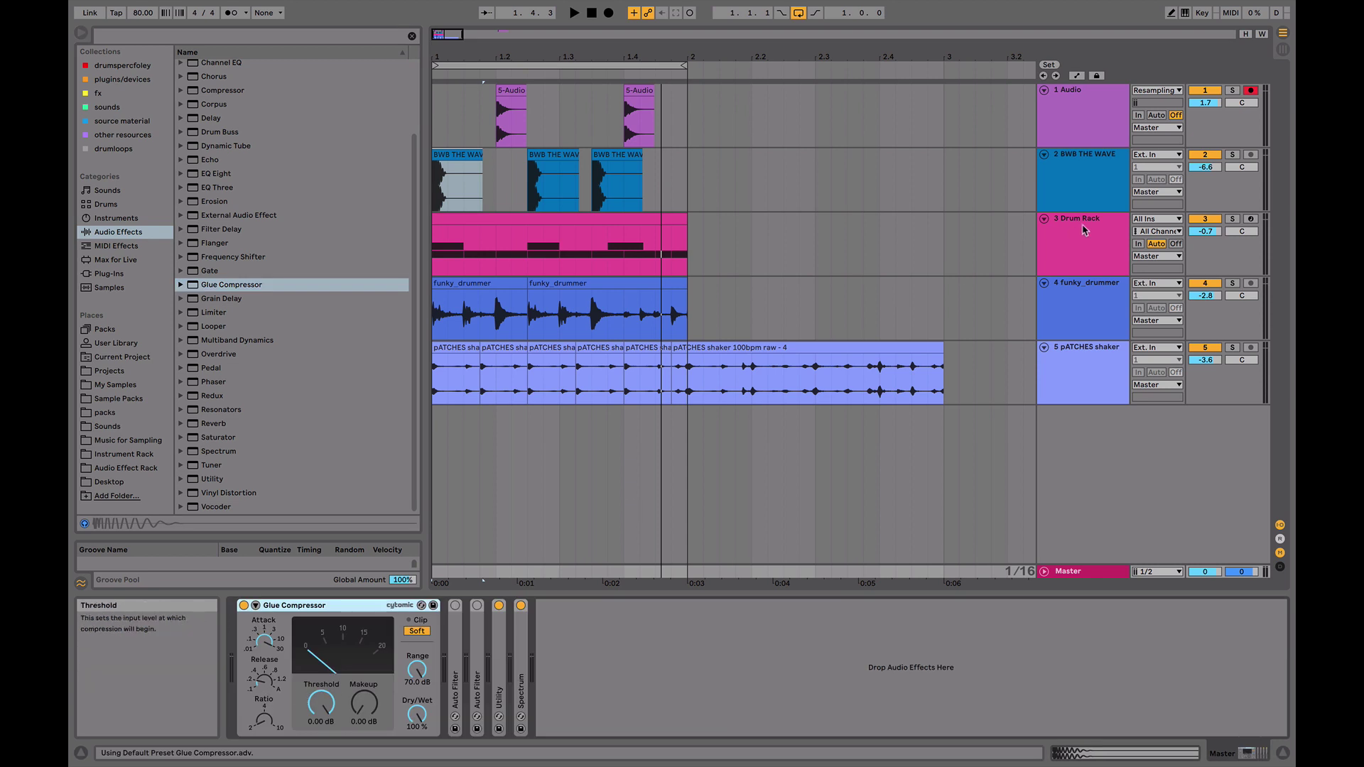
- Lower the kick track's volume to -7.4 dB while the beat plays
key("space")
left_click(1103, 133)
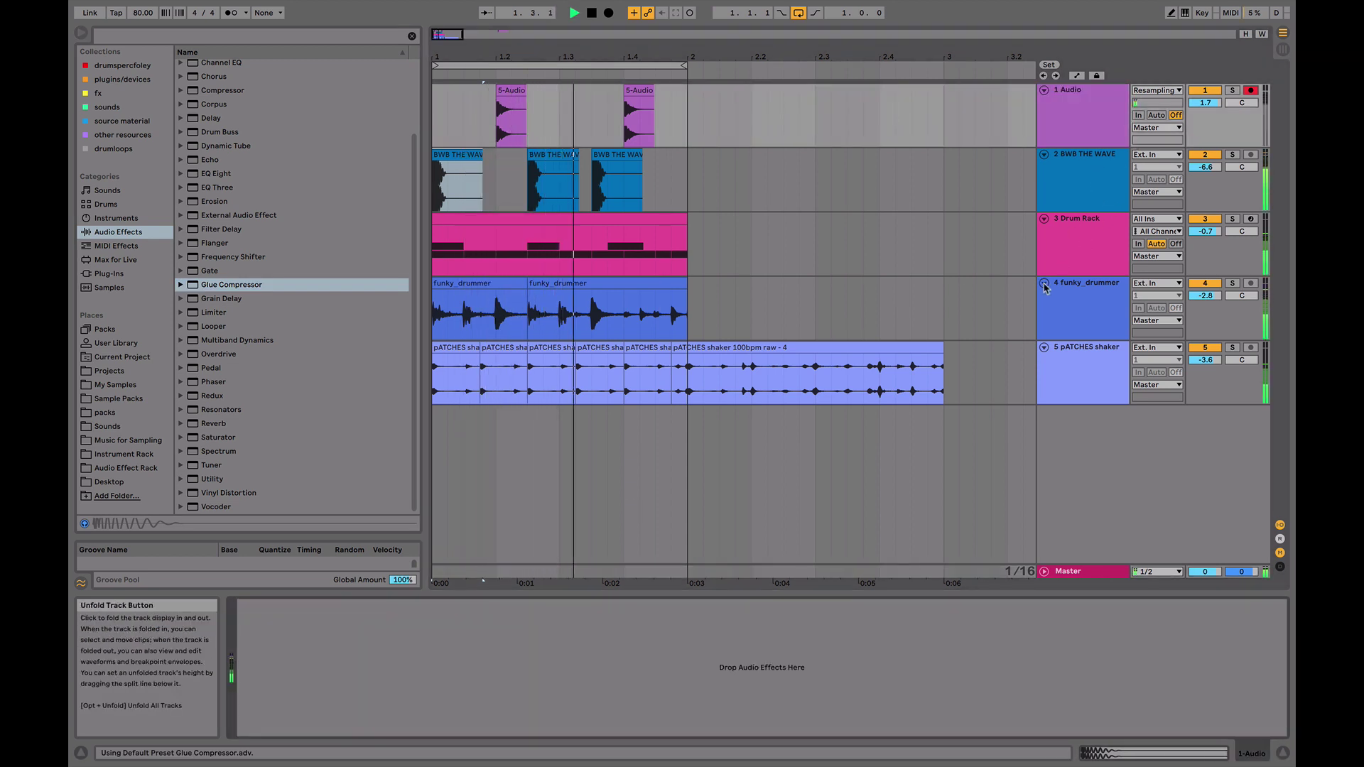
left_click_drag(1205, 167, 1206, 173)
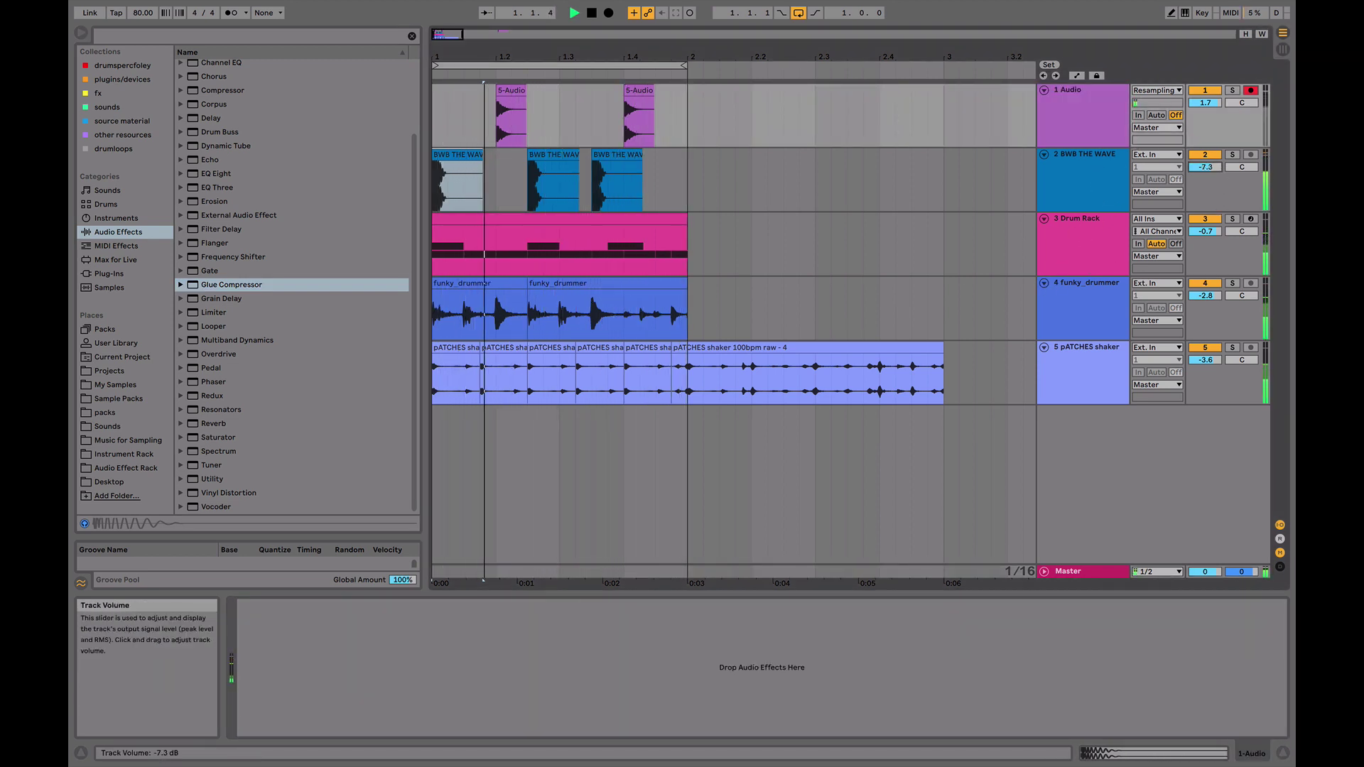
key("space")
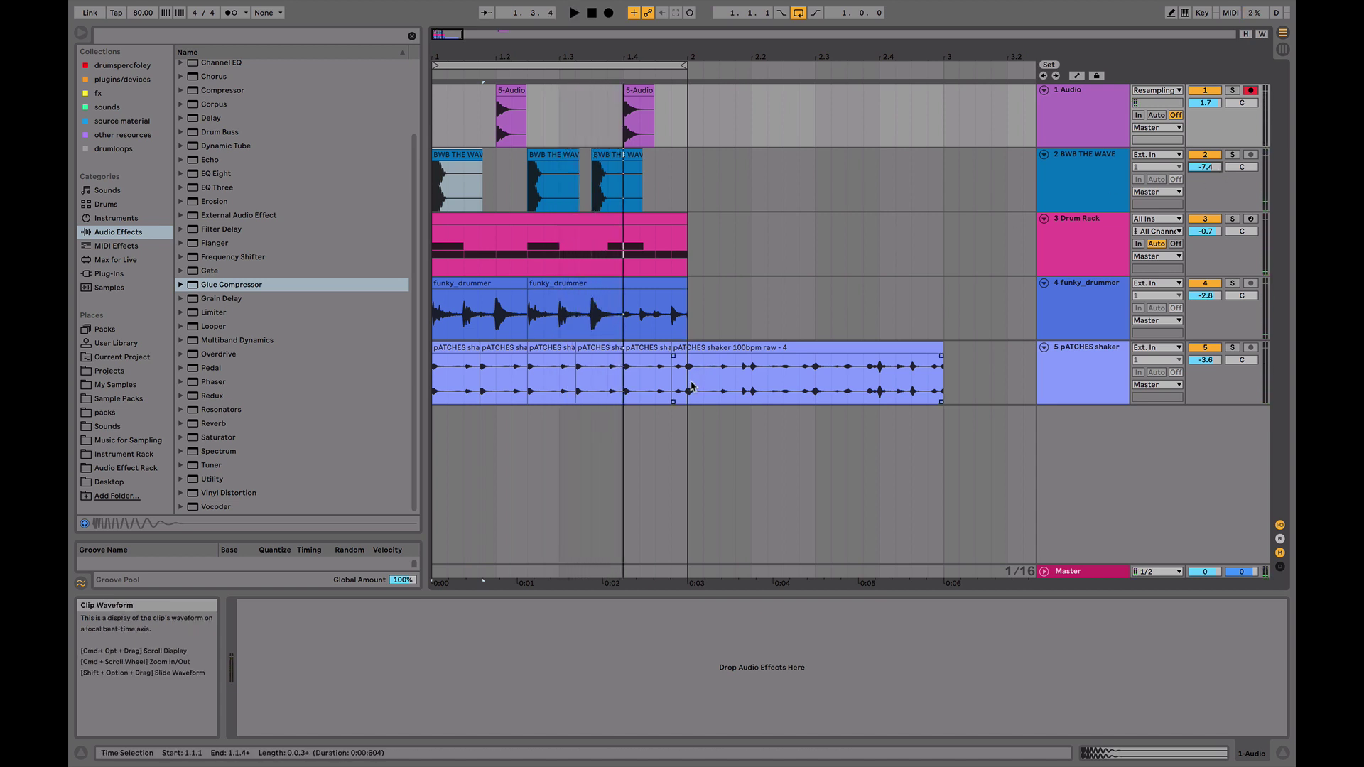
- Duplicate the first bar of all five tracks into bar 2 and extend the arrangement loop to two bars
left_click(689, 388)
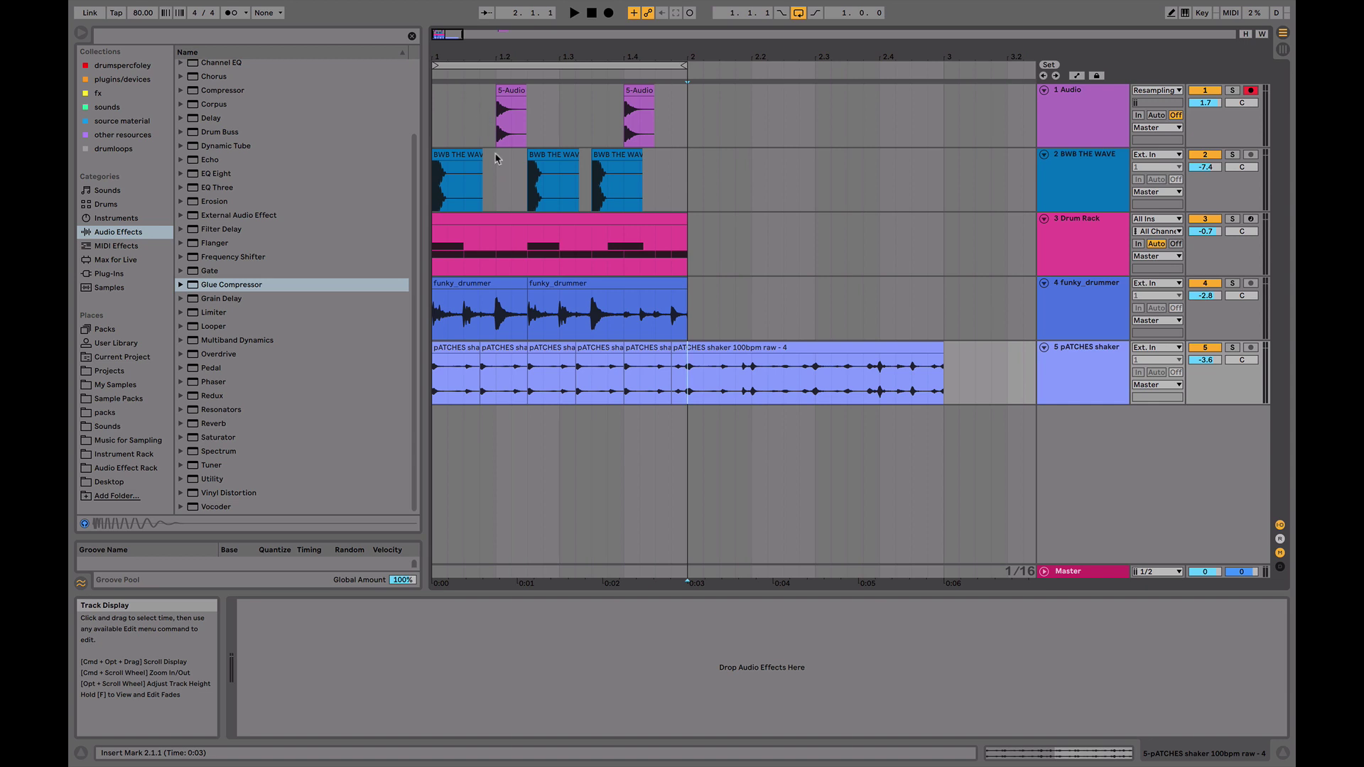
left_click(434, 101, "shift")
key("super+d")
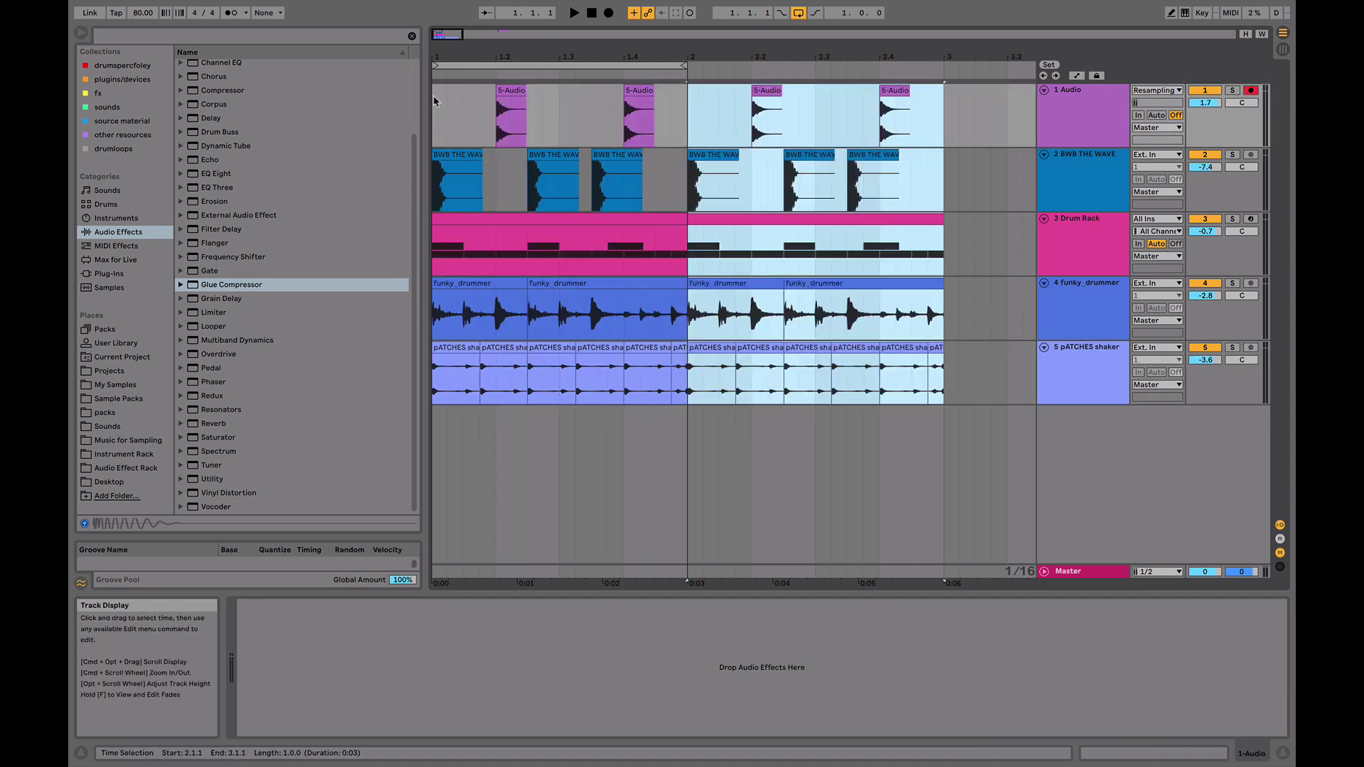
left_click_drag(682, 68, 933, 78)
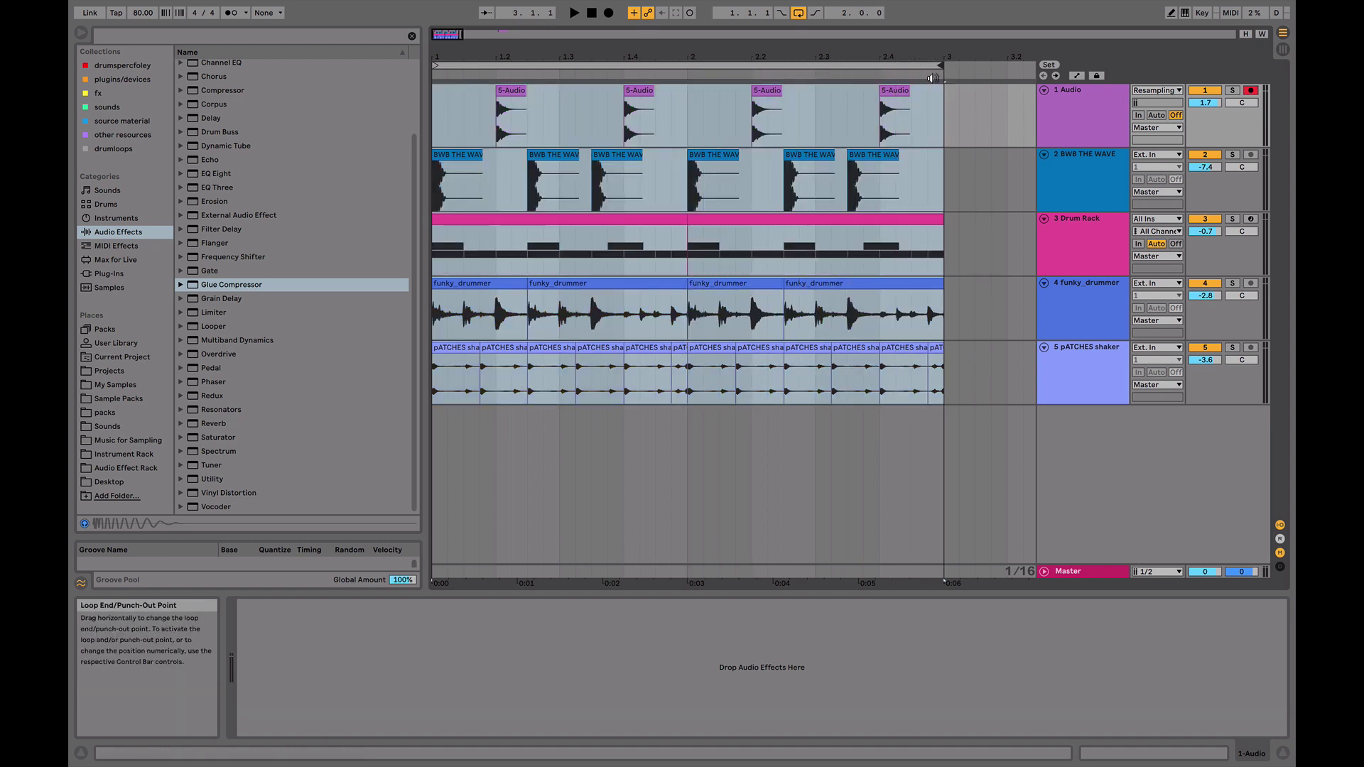
key("super+a")
- Play the two-bar loop from the beginning
left_click(435, 109)
key("space")
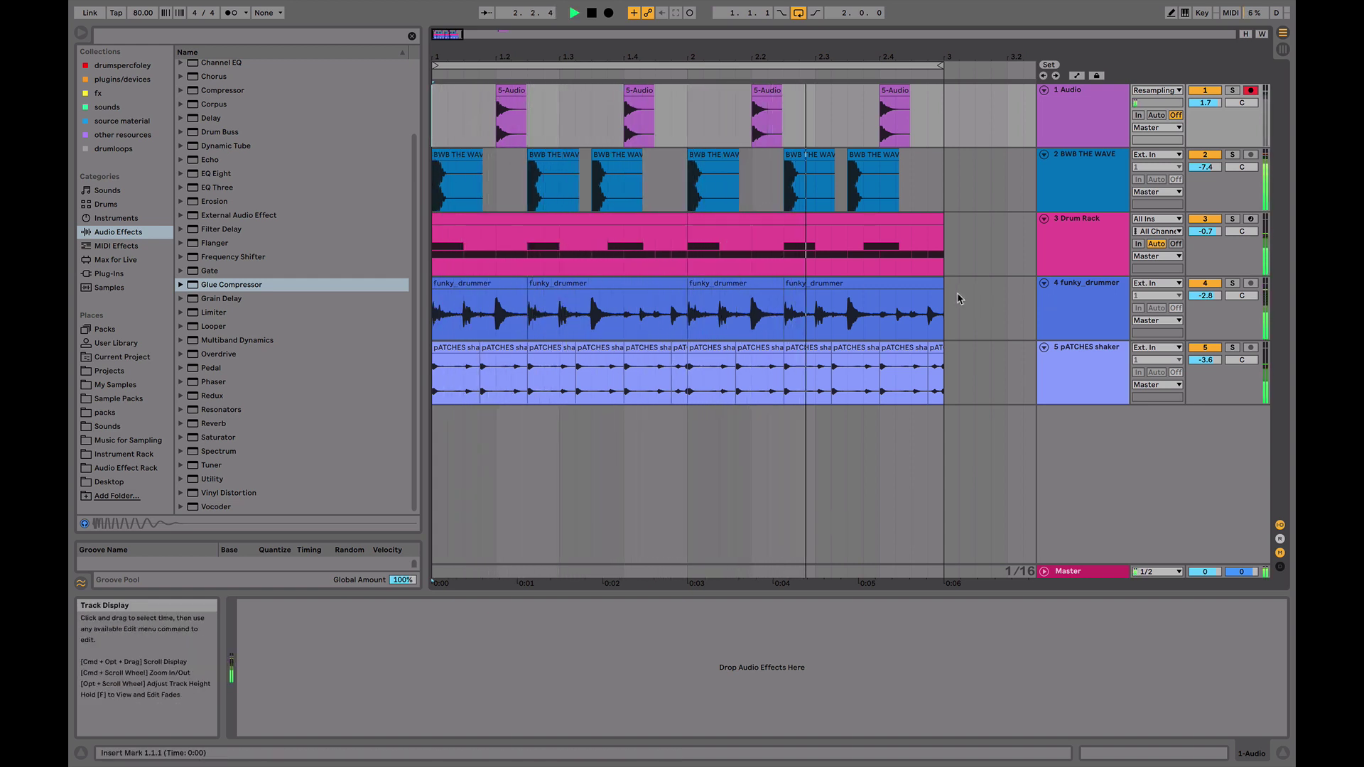
key("space")
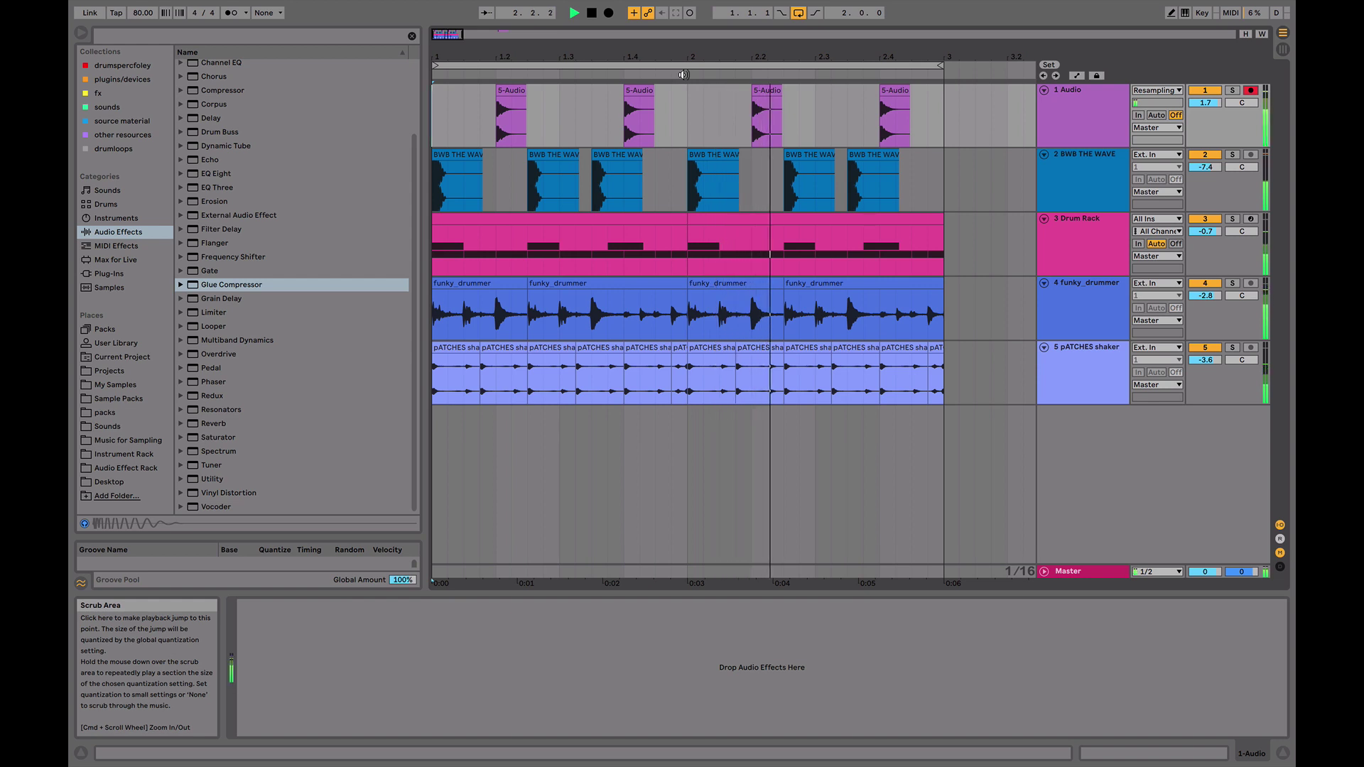
key("space")
- Paste an extra kick hit at 2.3.2 on the kick track and play it from 2.2.2
left_click_drag(870, 52, 882, 200)
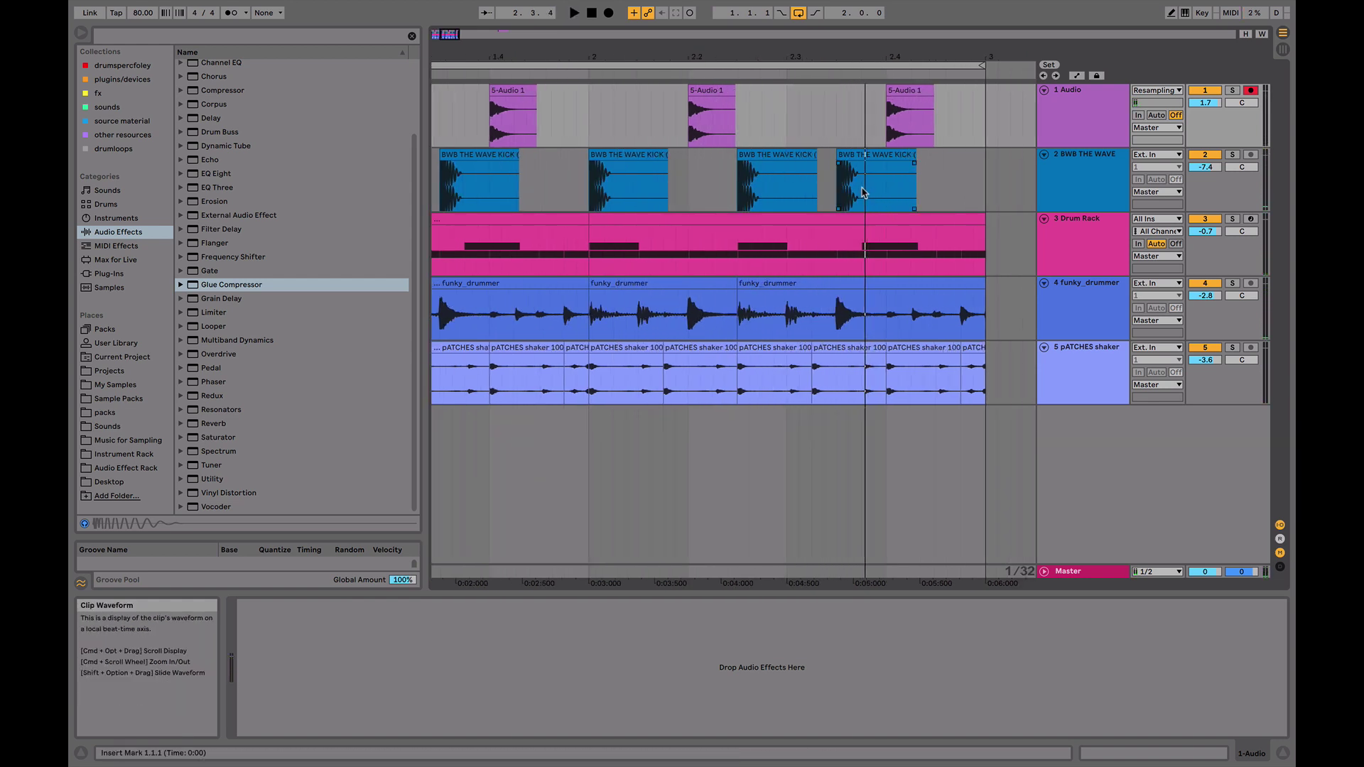
left_click(816, 182)
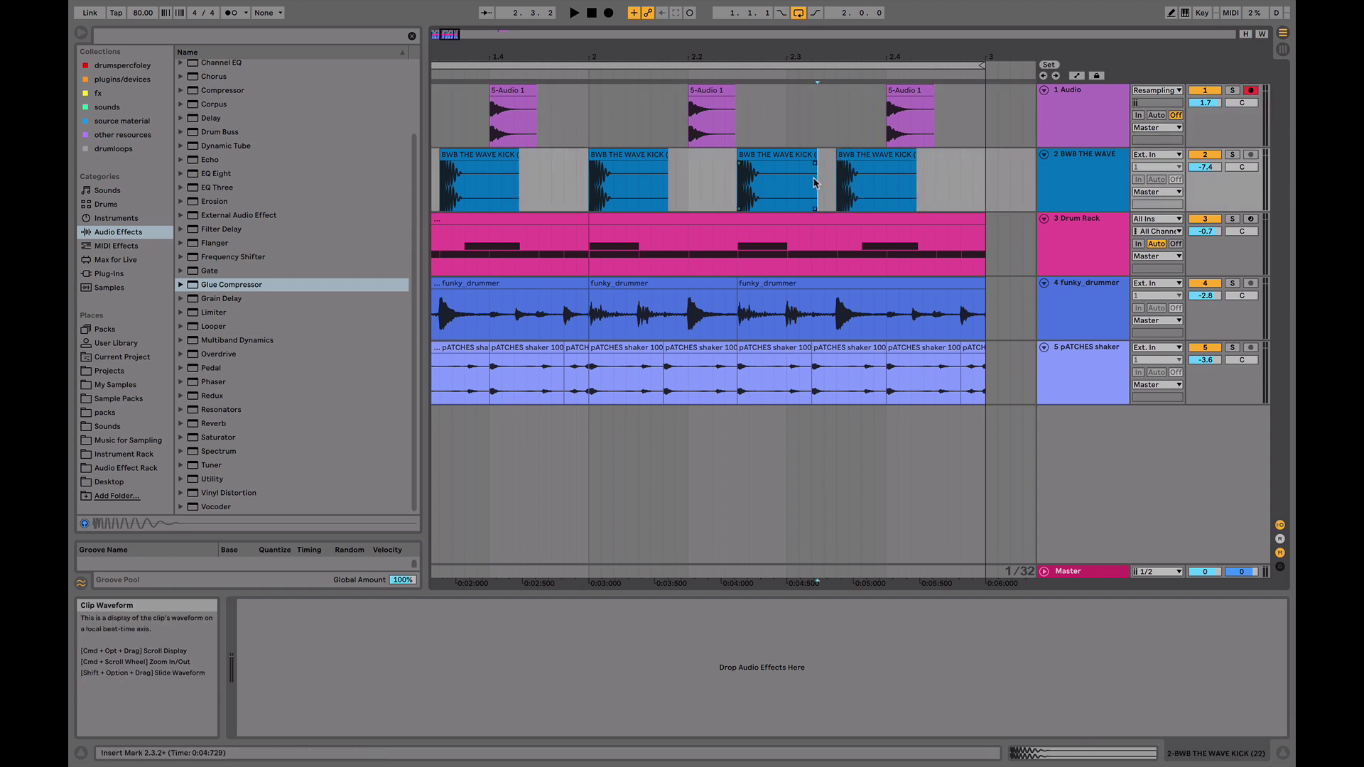
key("super+v")
left_click(715, 177)
key("space")
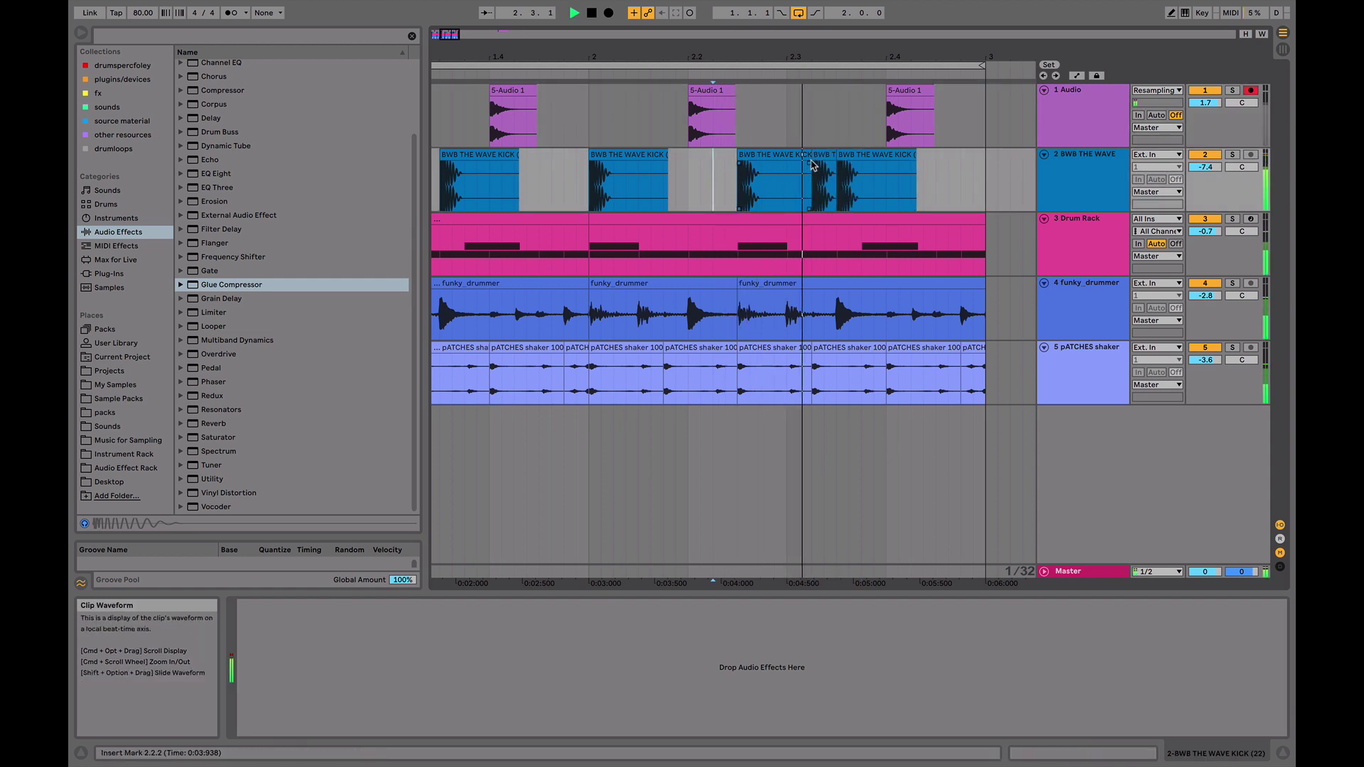
- Lower the gain of the short kick clip at 2.3.2 to -5.20 dB and listen to the result
left_click(819, 155)
double_click(819, 157)
left_click_drag(356, 510, 355, 520)
key("space")
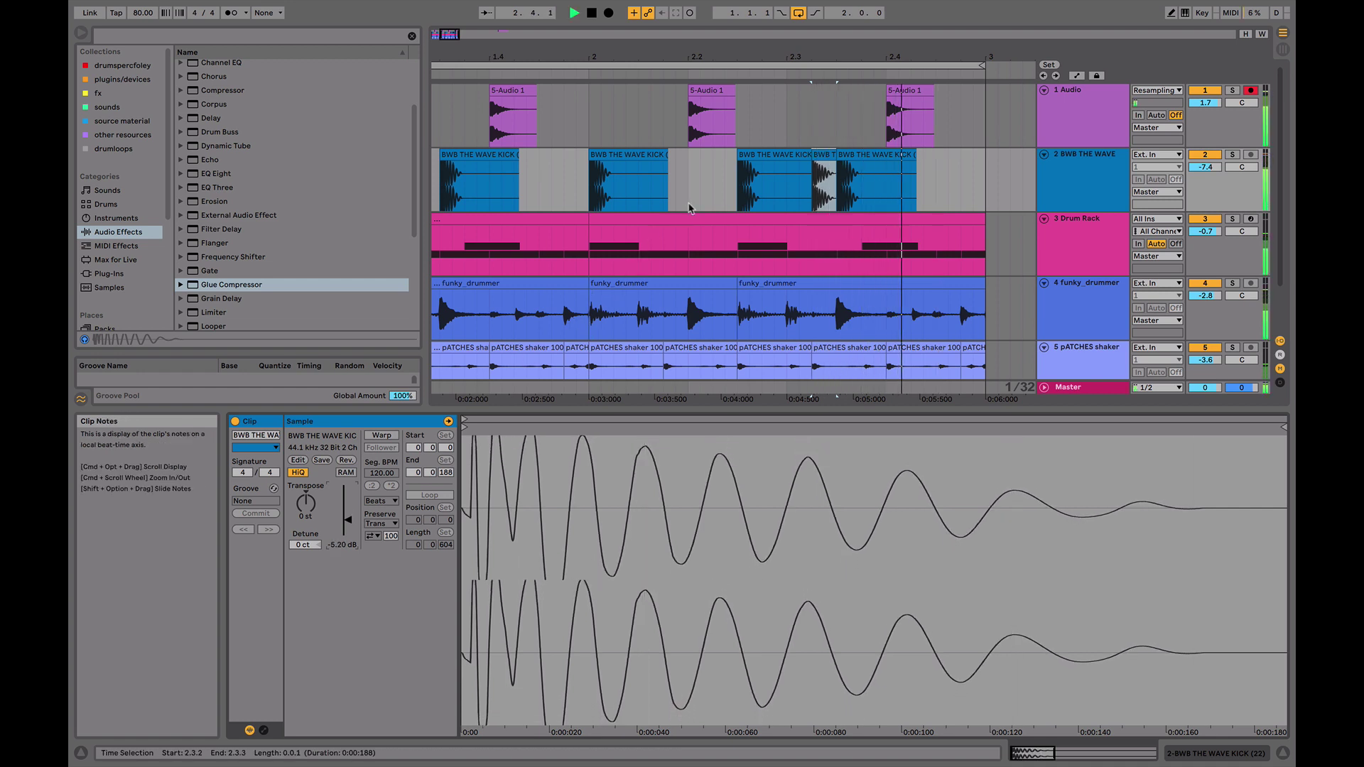
left_click(695, 192)
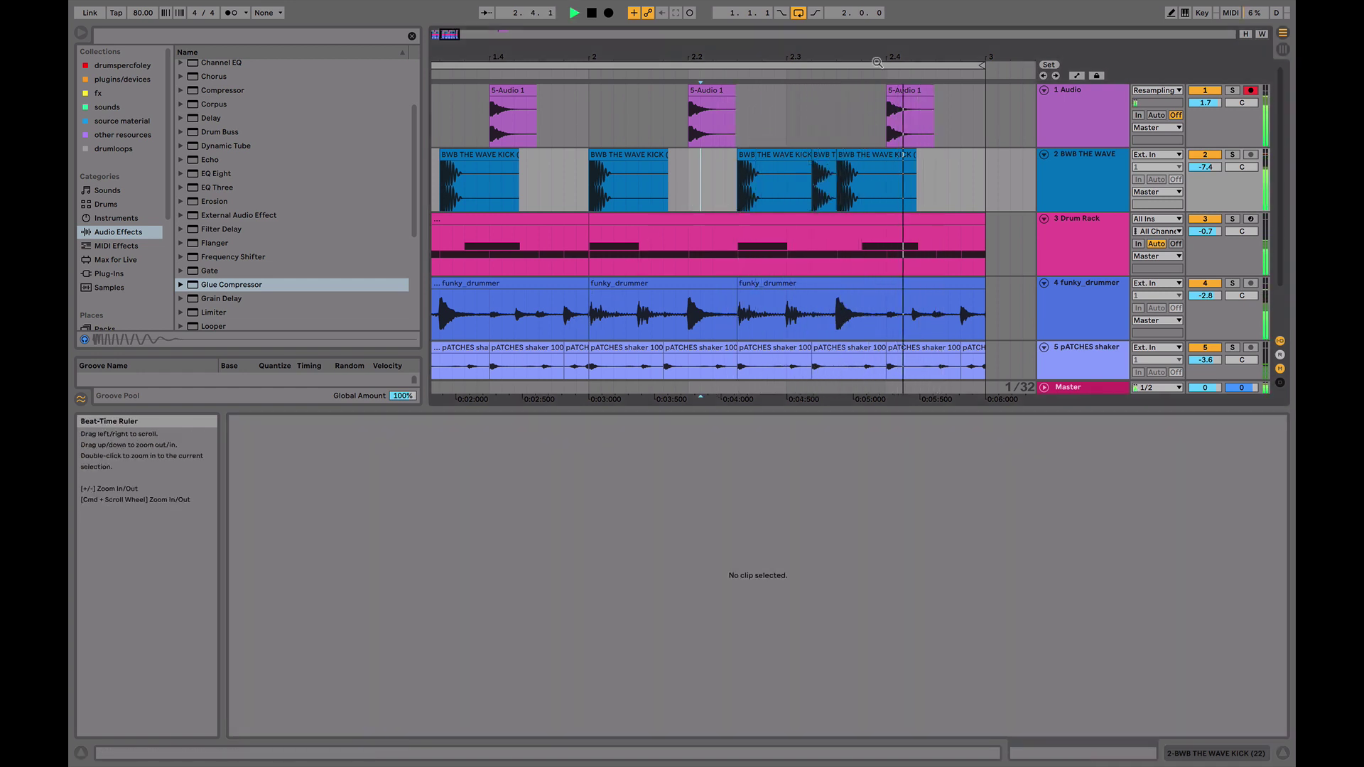
scroll(874, 177, "down", 3)
key("space")
- Split the funky_drummer clip at 2.4.1, reverse its last beat and play it from 2.3.4
left_click_drag(867, 274, 867, 226)
scroll(867, 226, "down", 1)
left_click(825, 260)
key("super+e")
left_click(843, 227)
key("r")
left_click(805, 252)
key("space")
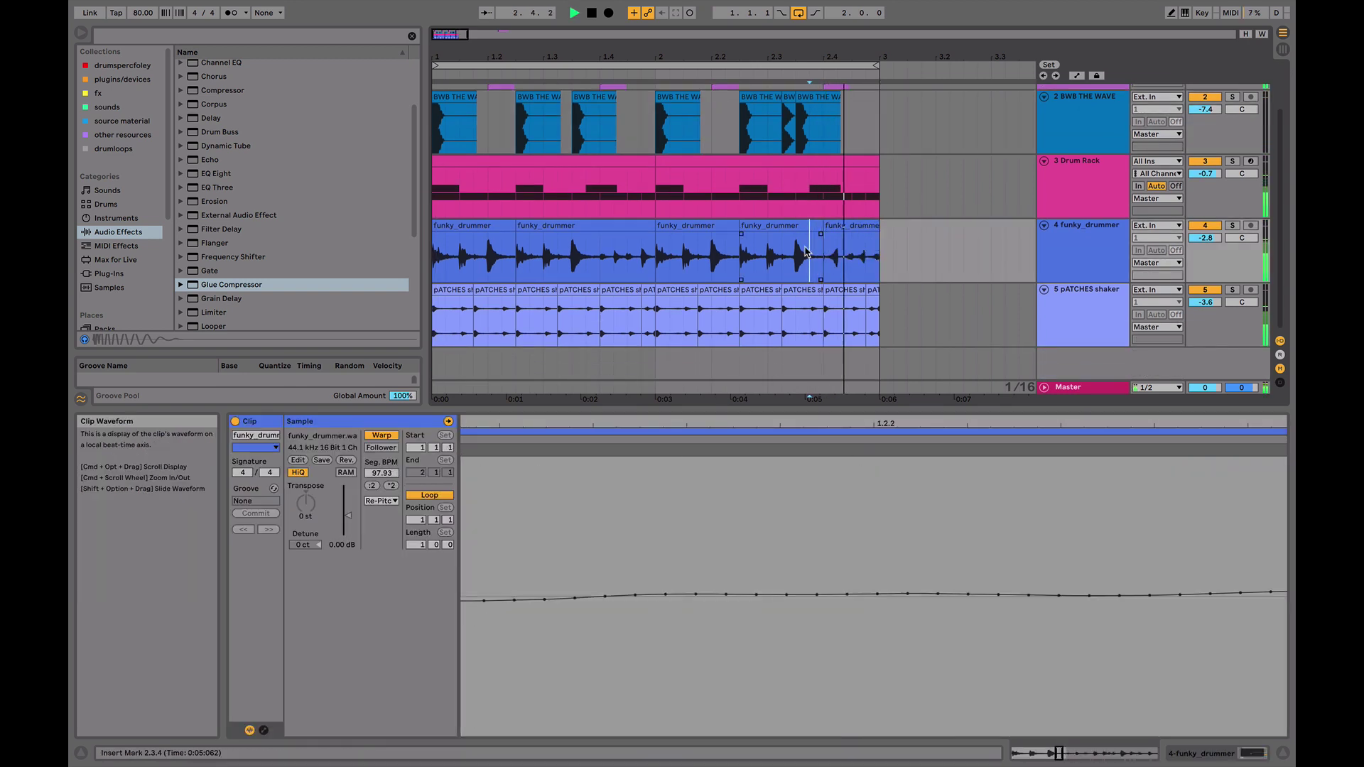
key("space")
- Deactivate the last two shaker clips, from 2.4.1 to the end of bar 2
left_click(845, 289)
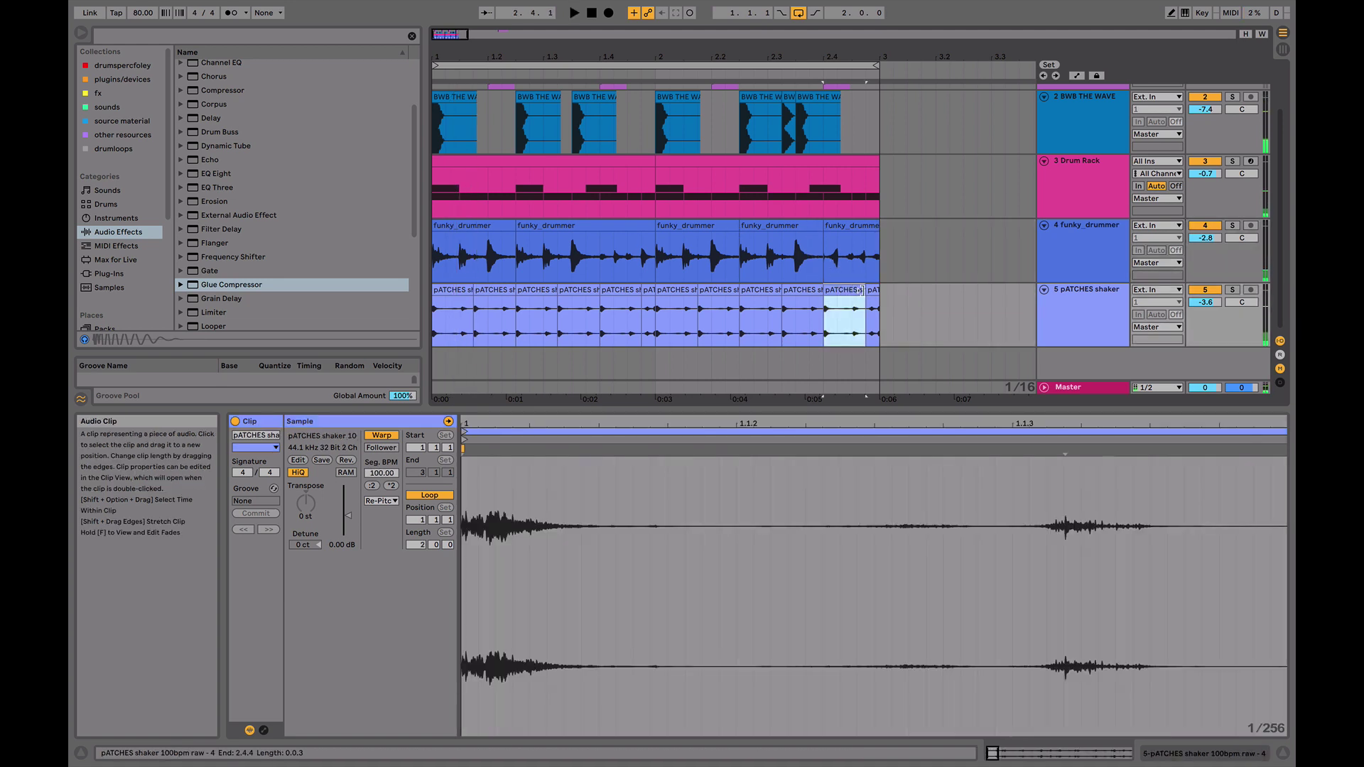
left_click(870, 291, "shift")
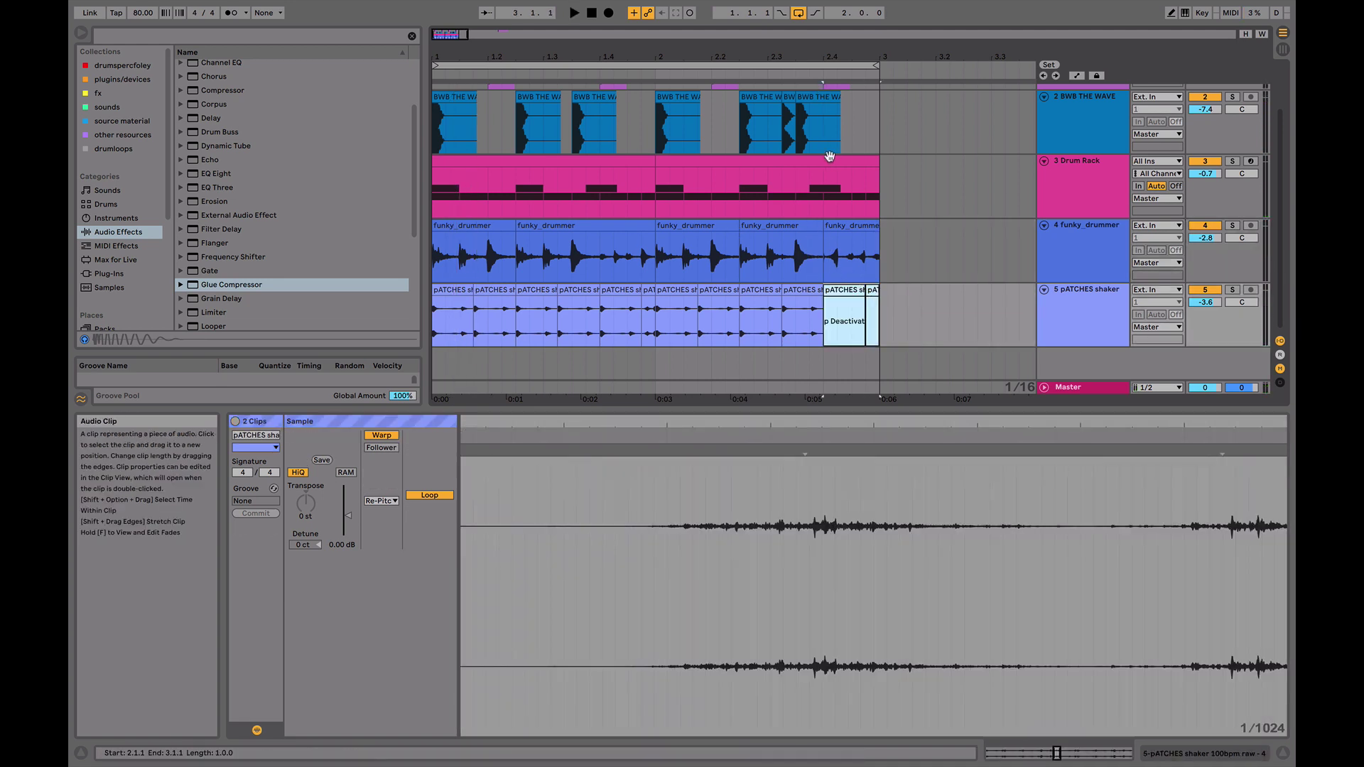
mouse_move(879, 162)
left_mouse_down()
mouse_move(801, 162)
mouse_move(888, 156)
left_mouse_up()
- Shorten the final Boom-Bap Hat CL 68 note in the bar 2 Drum Rack clip and add another short hat note directly after it
key("space")
left_click(869, 171)
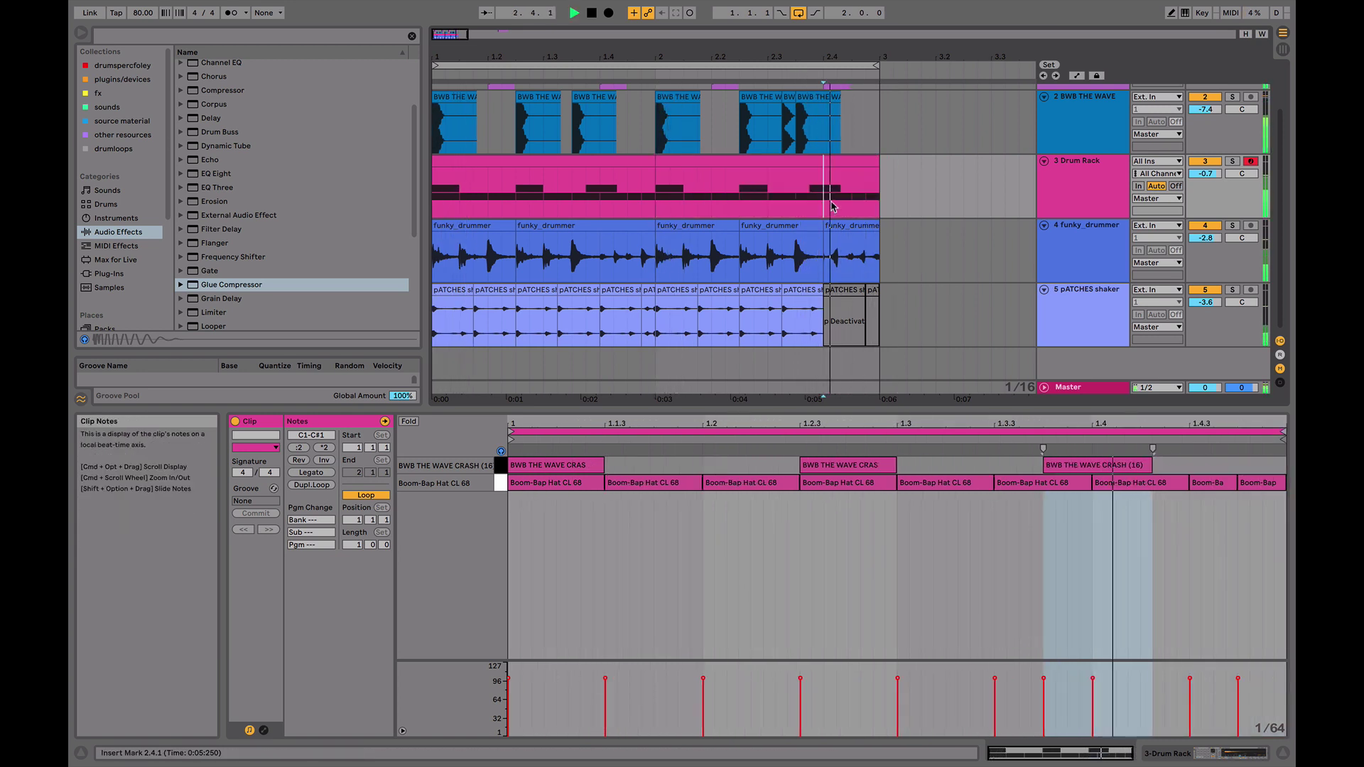
left_click(869, 170)
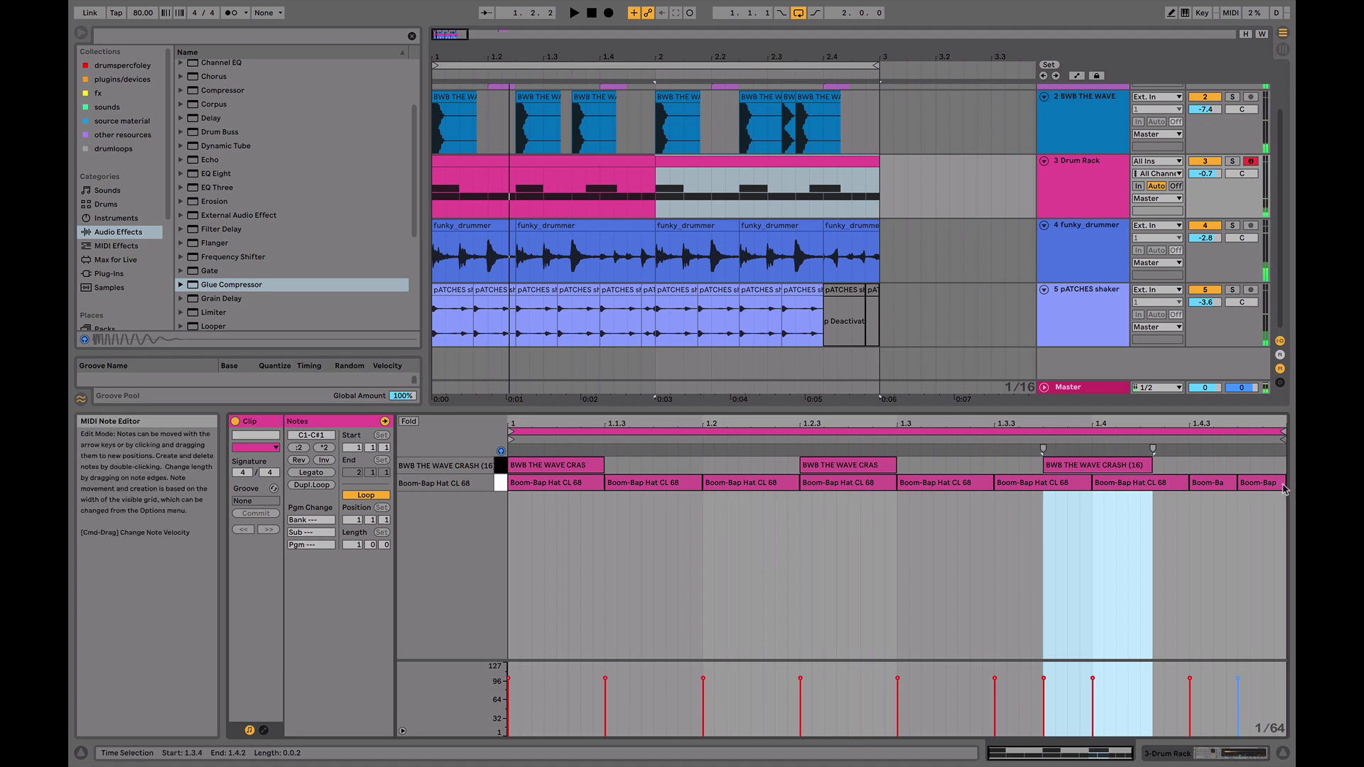
left_click_drag(1284, 488, 1269, 484)
double_click(1268, 485)
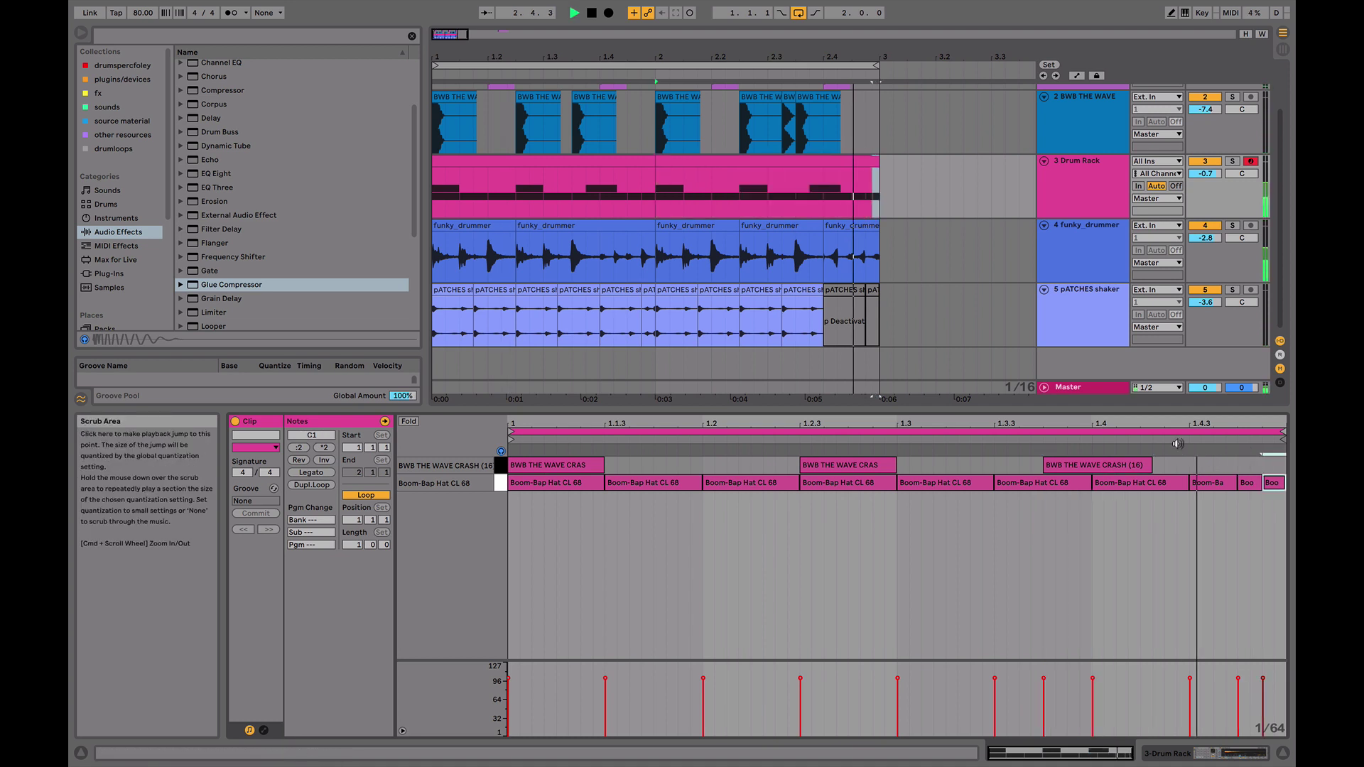
left_click(1178, 443)
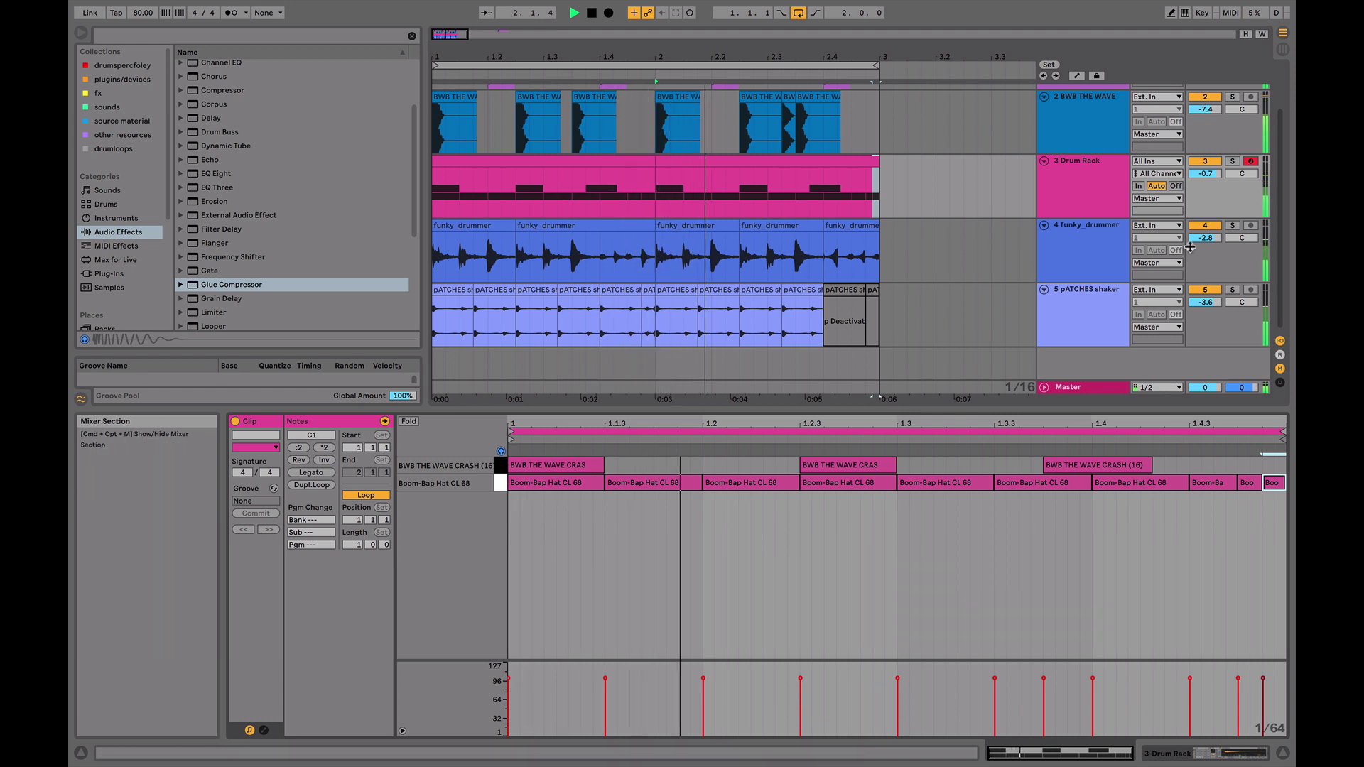
- Set the funky_drummer track's volume to -3.3 dB during playback and select its reversed last-beat clip
left_click_drag(1205, 238, 1206, 242)
left_click(885, 256)
left_click(847, 227)
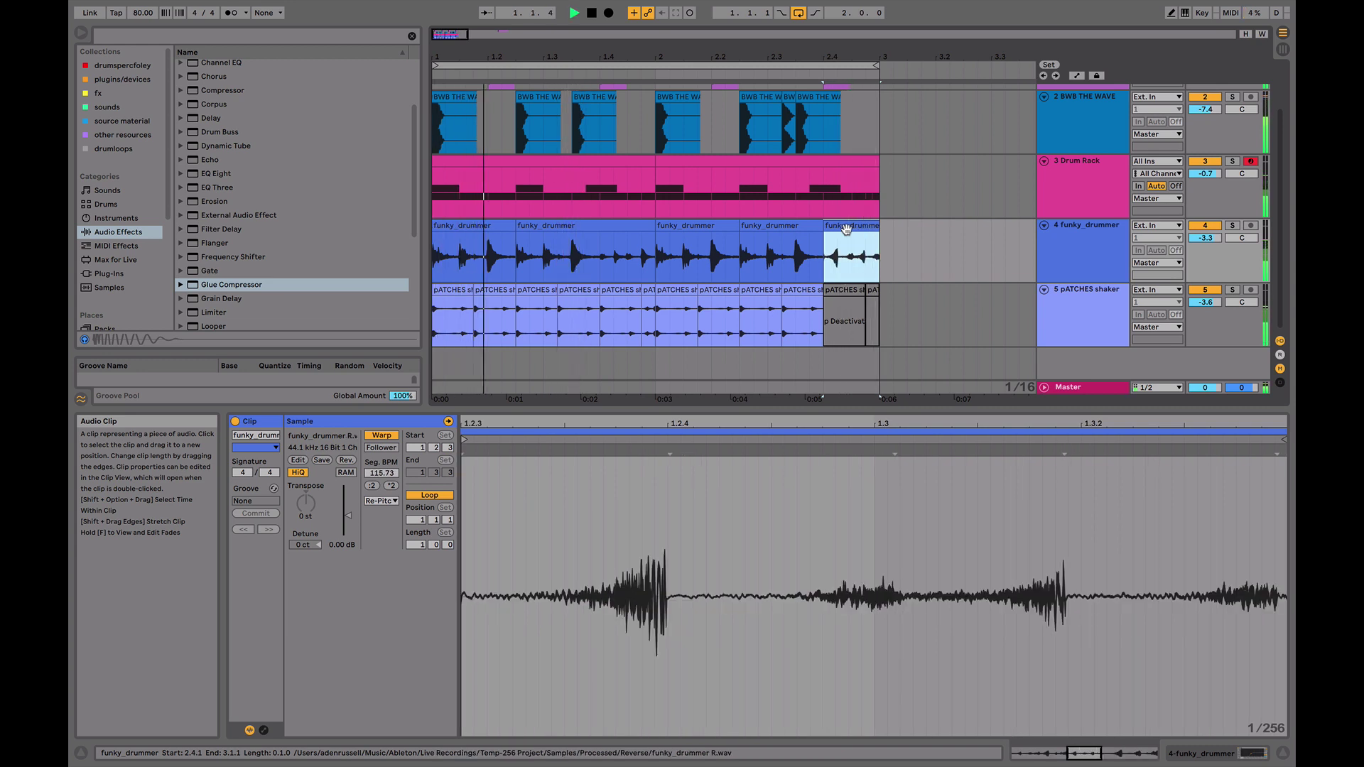
scroll(808, 235, "up", 2)
scroll(808, 235, "down", 2)
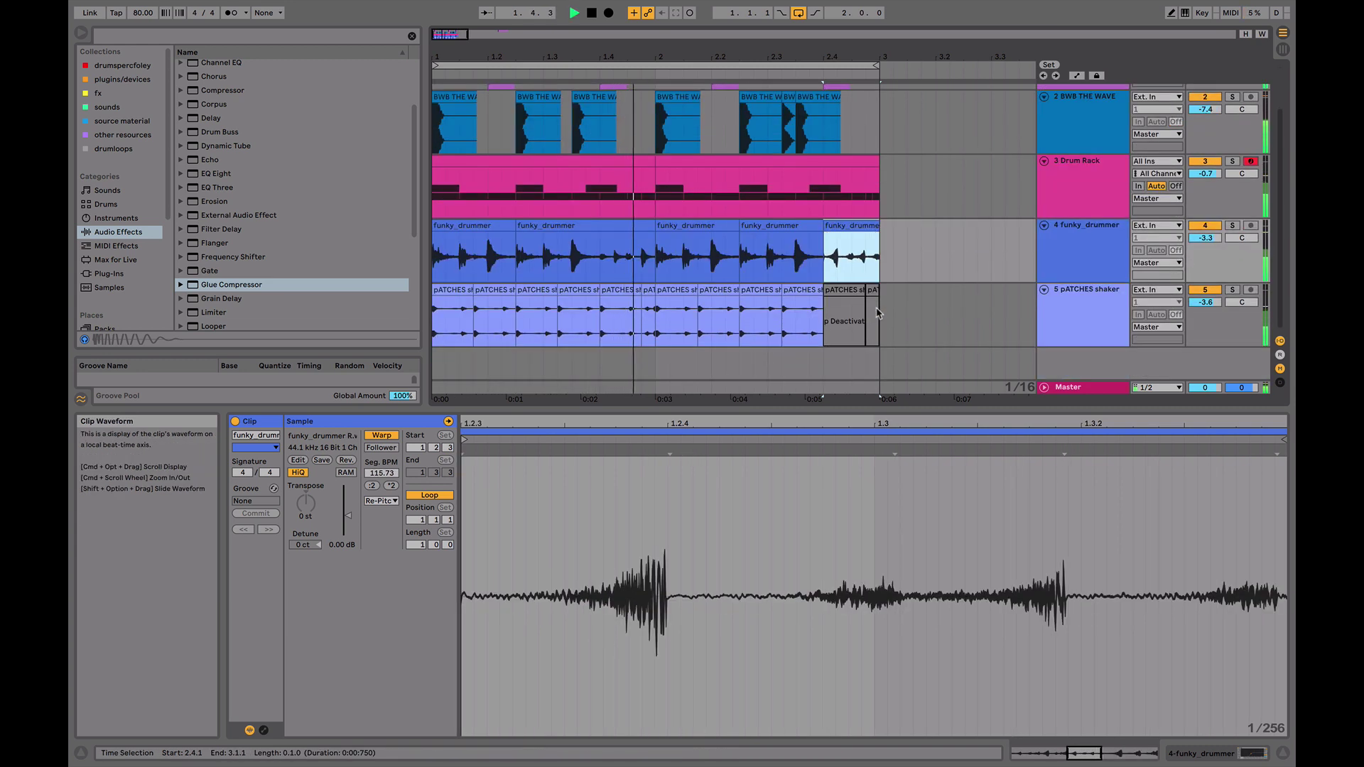
- Duplicate the whole two-bar arrangement into bars 3 and 4 and extend the playback loop to four bars
left_click(879, 316)
scroll(881, 317, "up", 2)
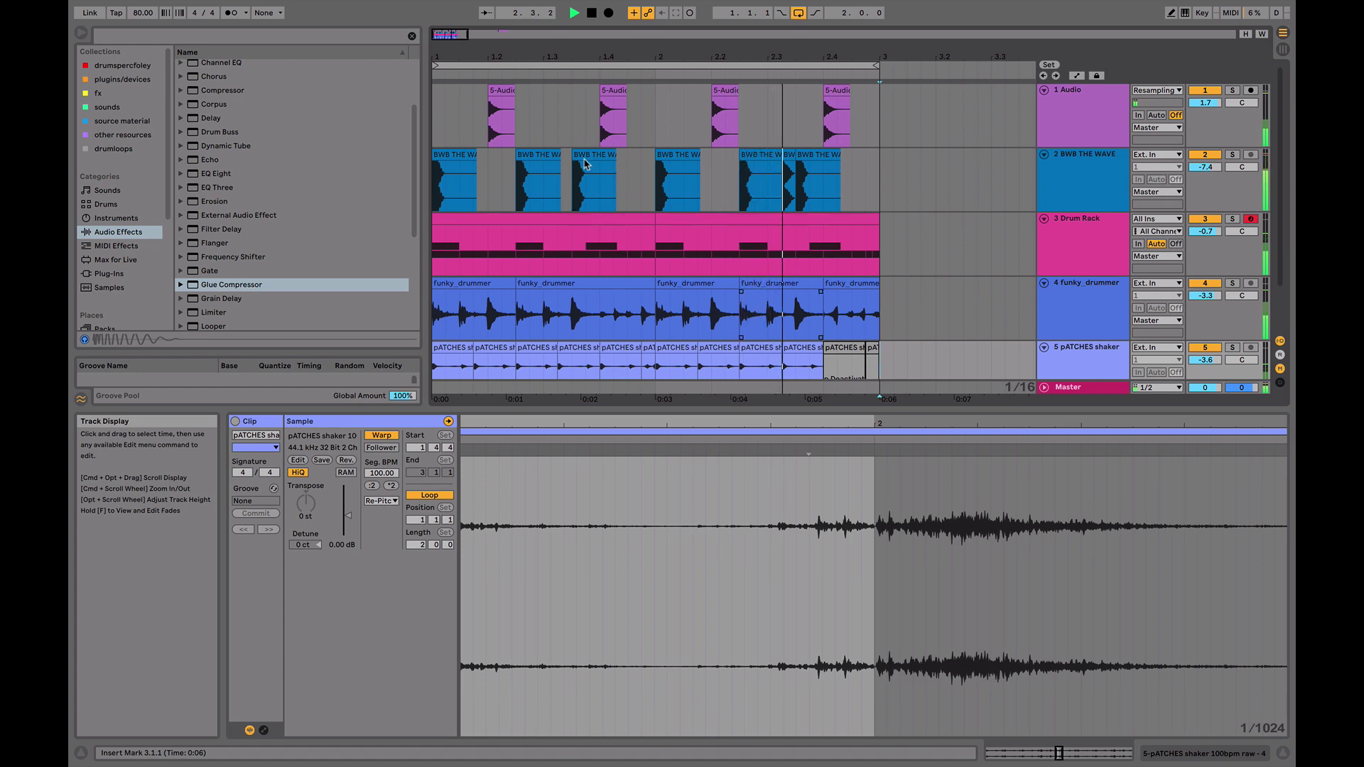
scroll(582, 158, "down", 2)
scroll(518, 158, "up", 2)
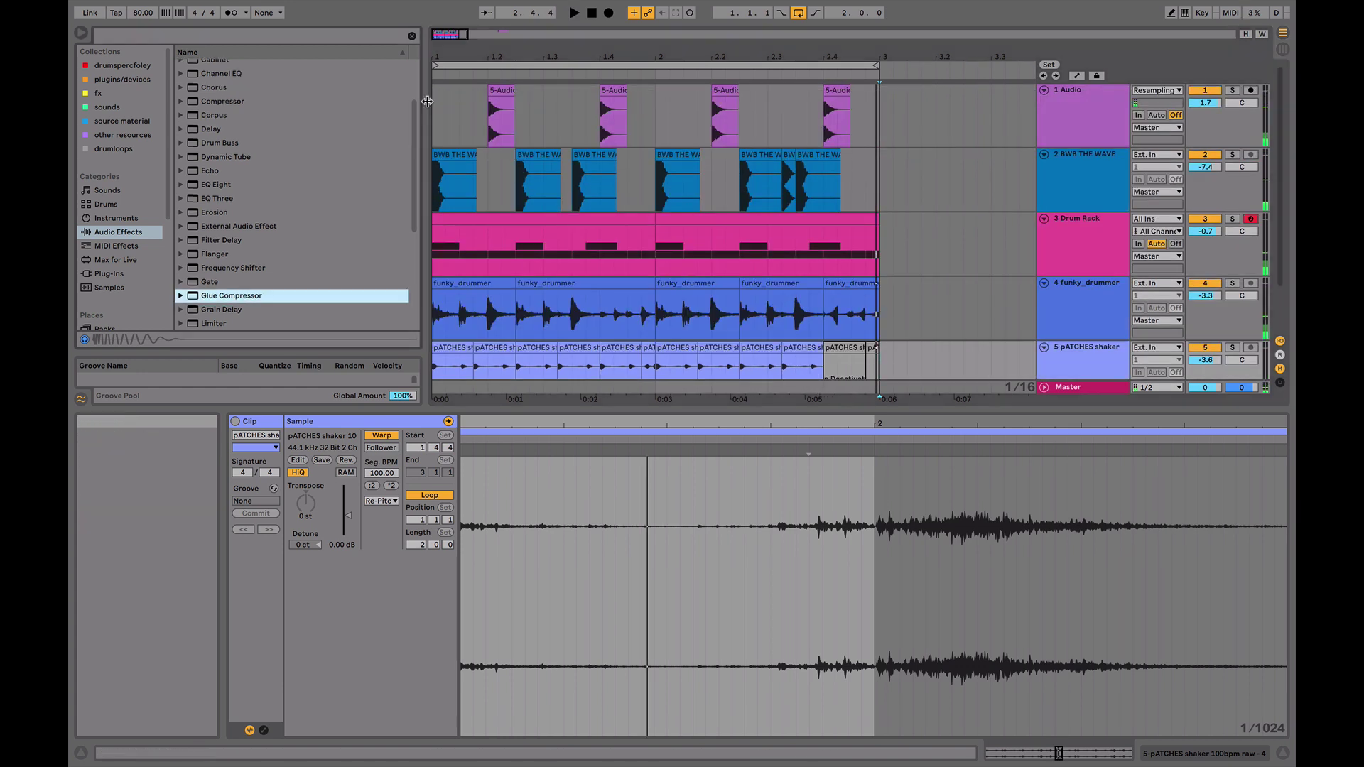
key("super+a")
key("super+d")
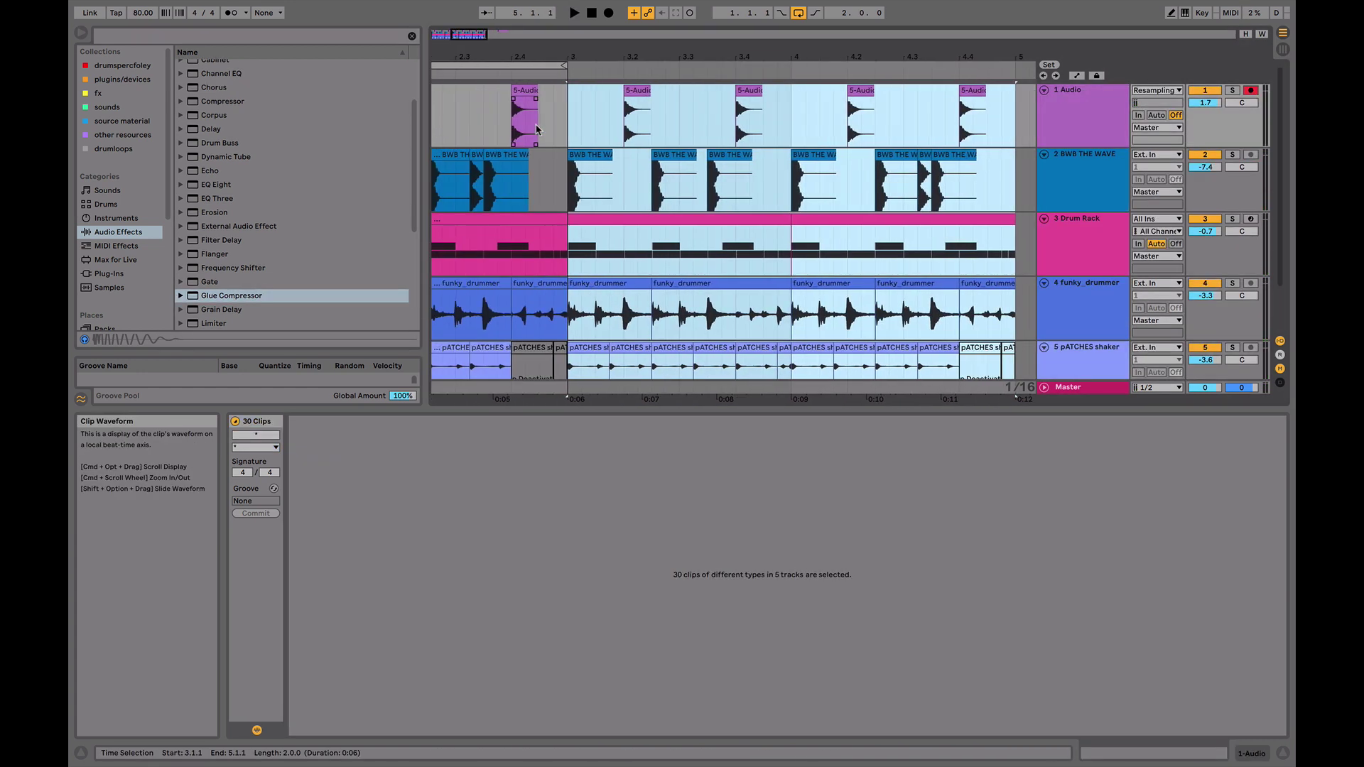
left_click_drag(825, 57, 817, 32)
left_click_drag(680, 65, 927, 75)
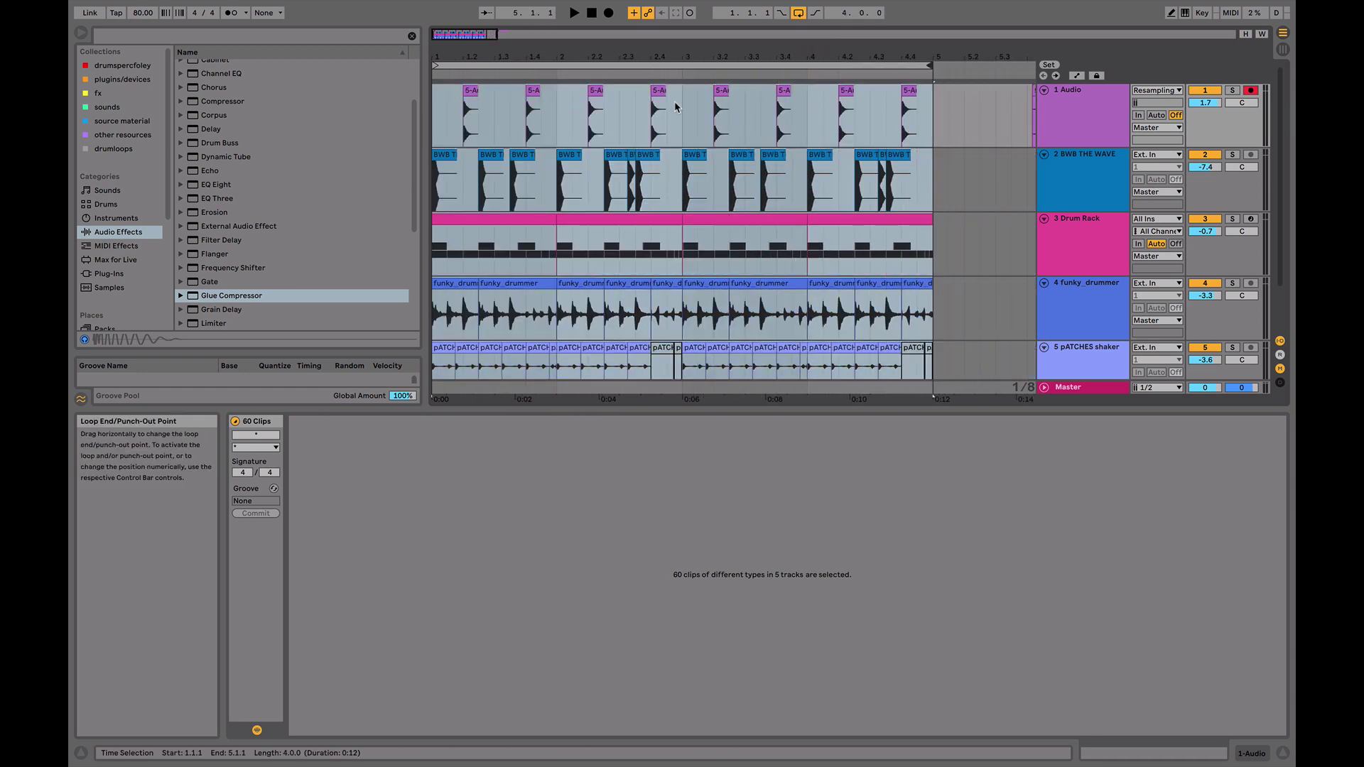
- Move the first kick of bar 3 from the downbeat to 3.1.3 and play the result from 3.1.1
key("space")
left_click_drag(687, 57, 687, 86)
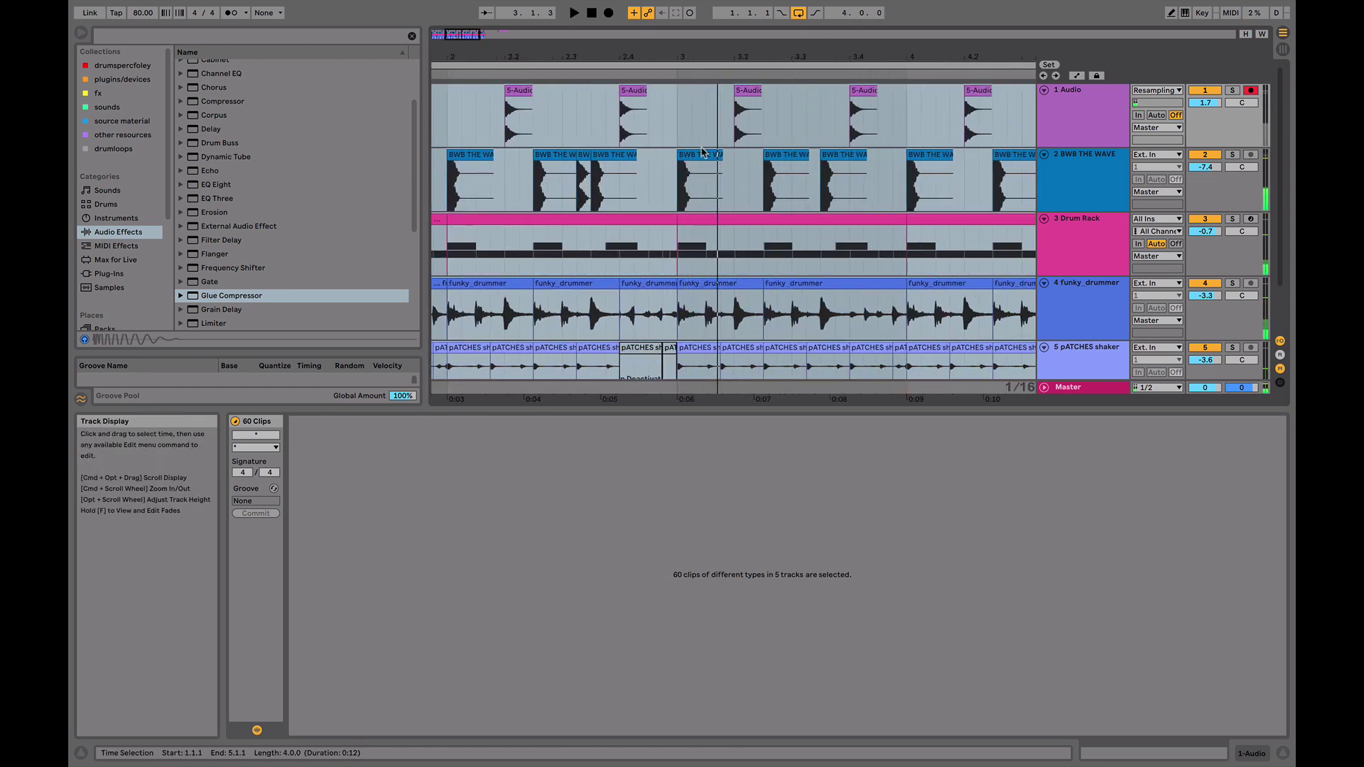
left_click(697, 154)
left_click_drag(704, 157, 733, 157)
left_click(671, 161)
key("space")
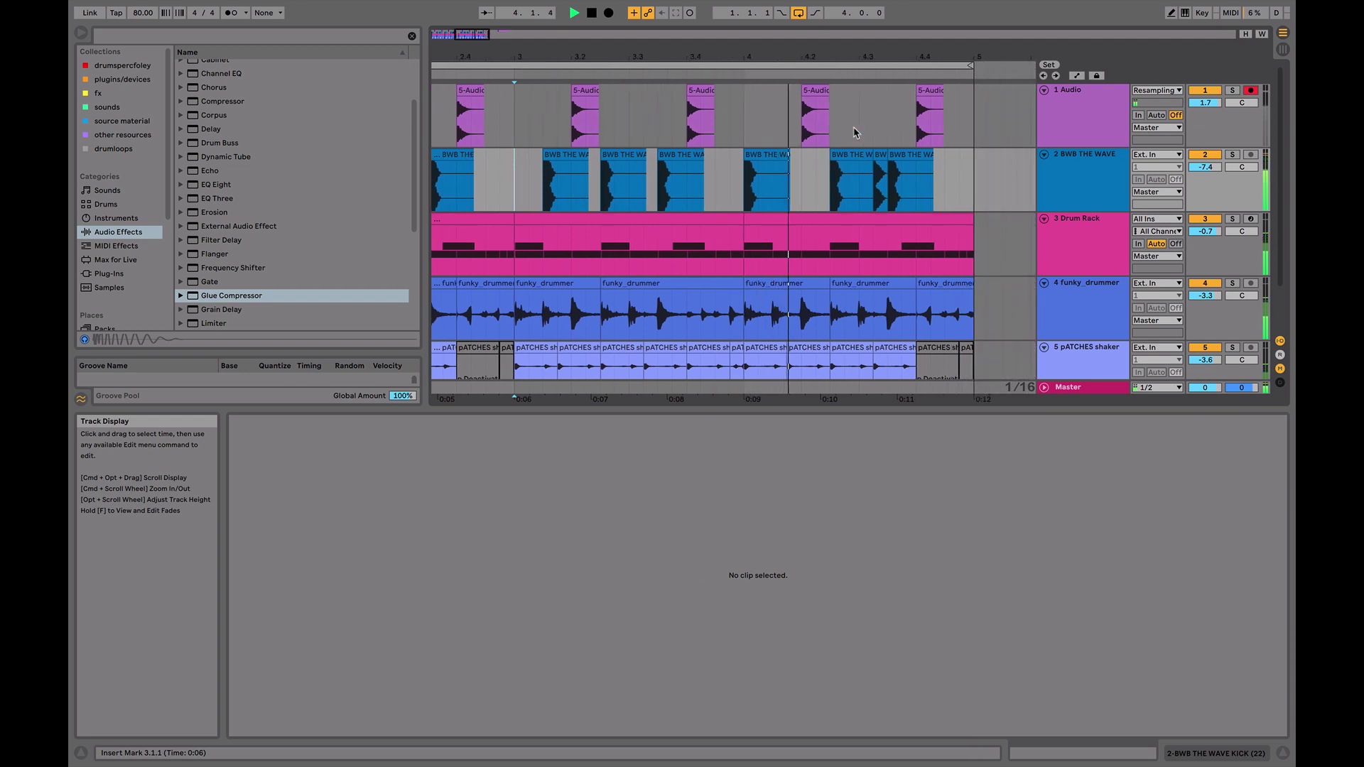
- Copy the first sixteenth of the kick at 4.2.3 and paste it at 4.2.2
key("space")
left_click_drag(851, 56, 851, 103)
left_click_drag(837, 196, 812, 181)
key("super+c")
left_click(779, 182)
key("super+v")
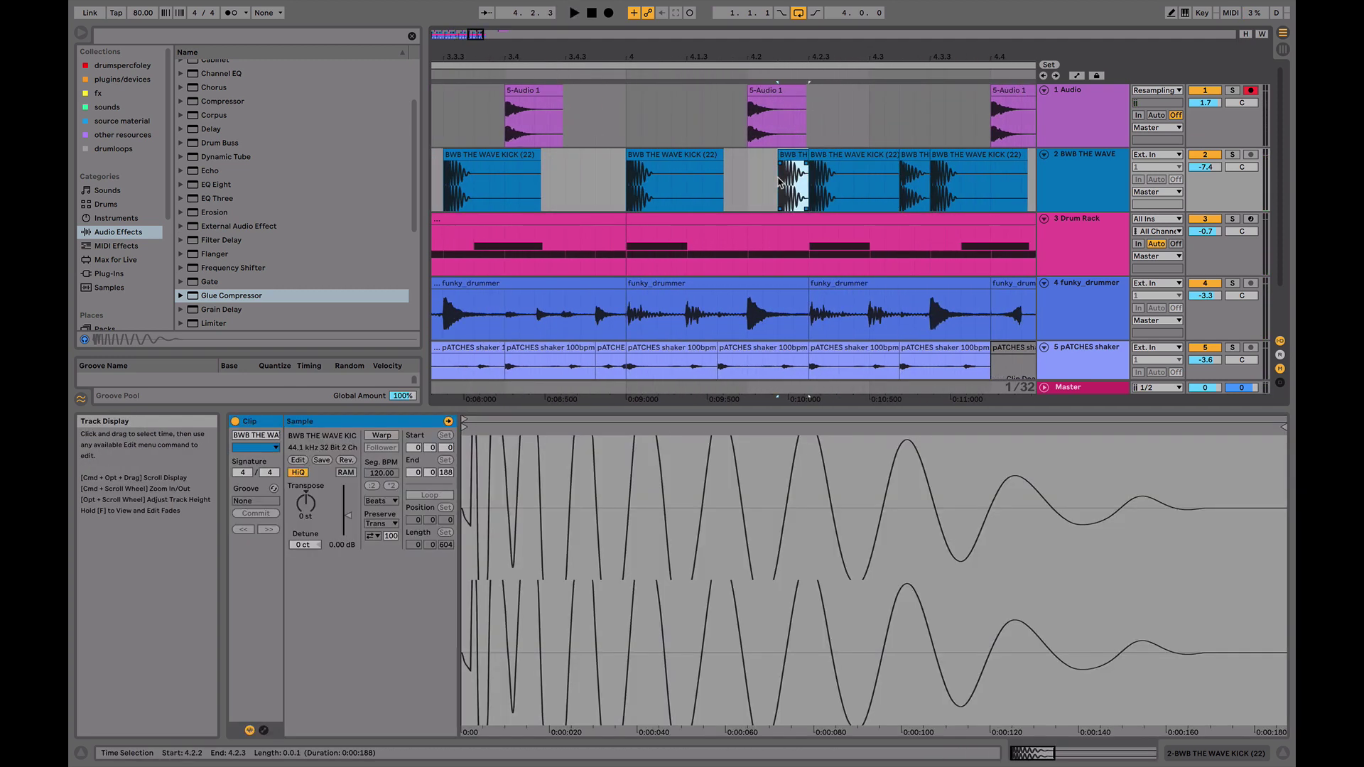
- Lower the short kick clip at 4.2.2 to a gain of -5.20 dB and play from 4.2.1
key("space")
left_click(916, 155)
key("space")
left_click(794, 177)
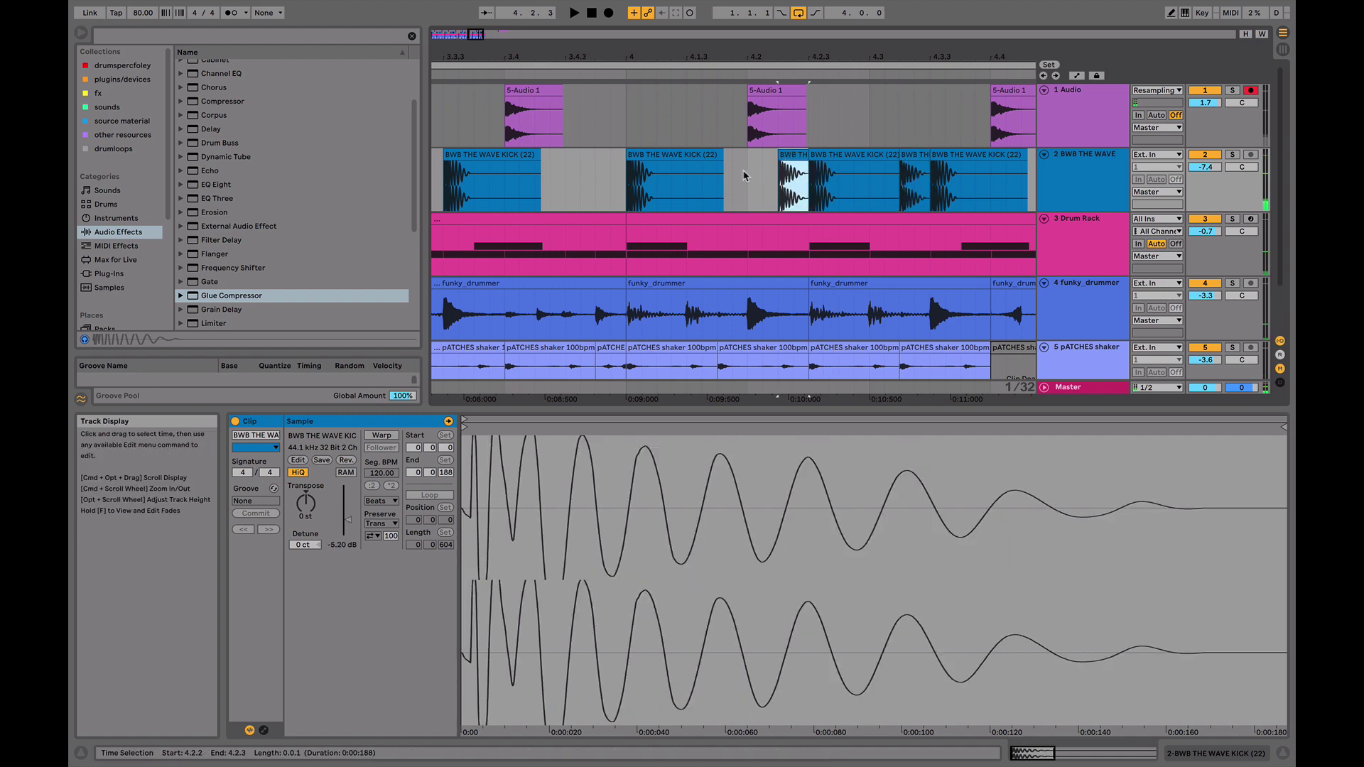
left_click(744, 176)
scroll(815, 89, "down", 3)
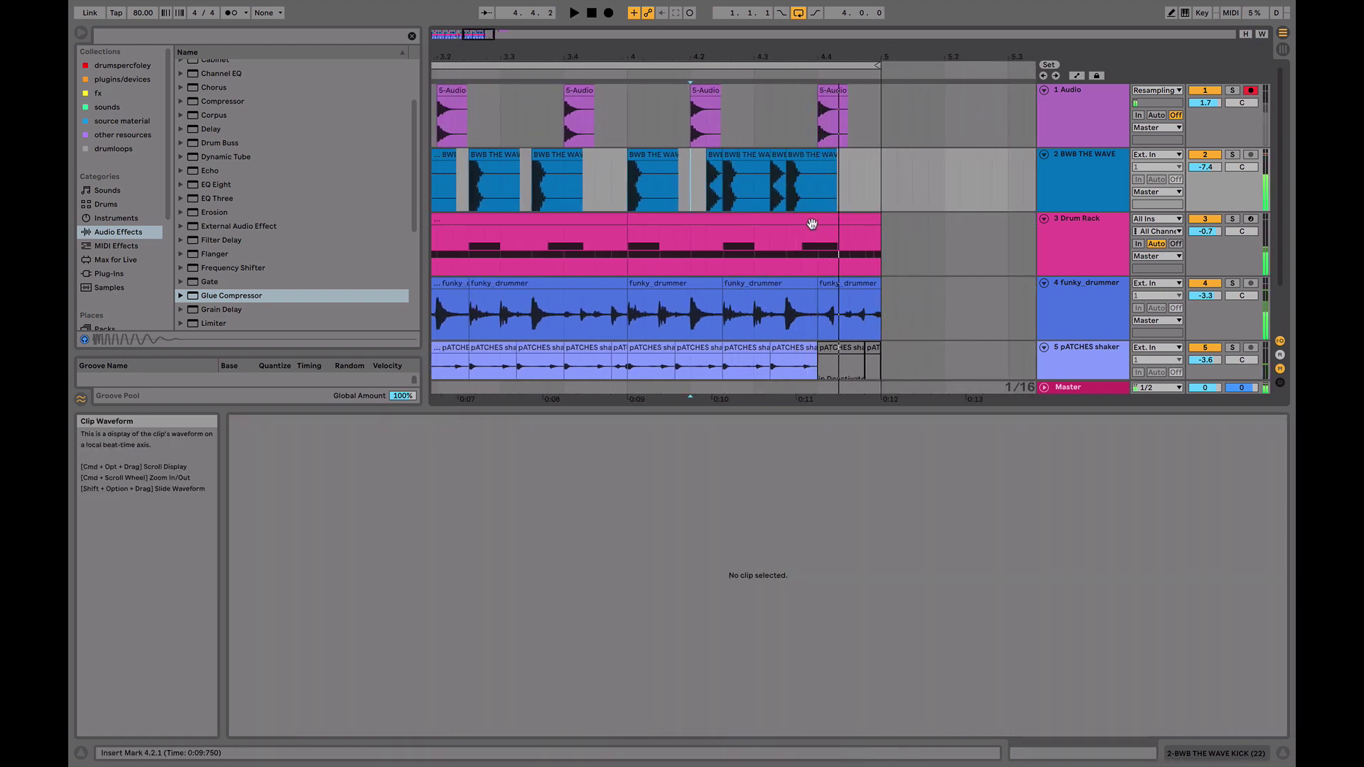
- Delete the reversed funky_drummer clip on the last beat of bar 4 and shorten the Drum Rack clip to end at 4.4.1
left_click(876, 282)
key("Delete")
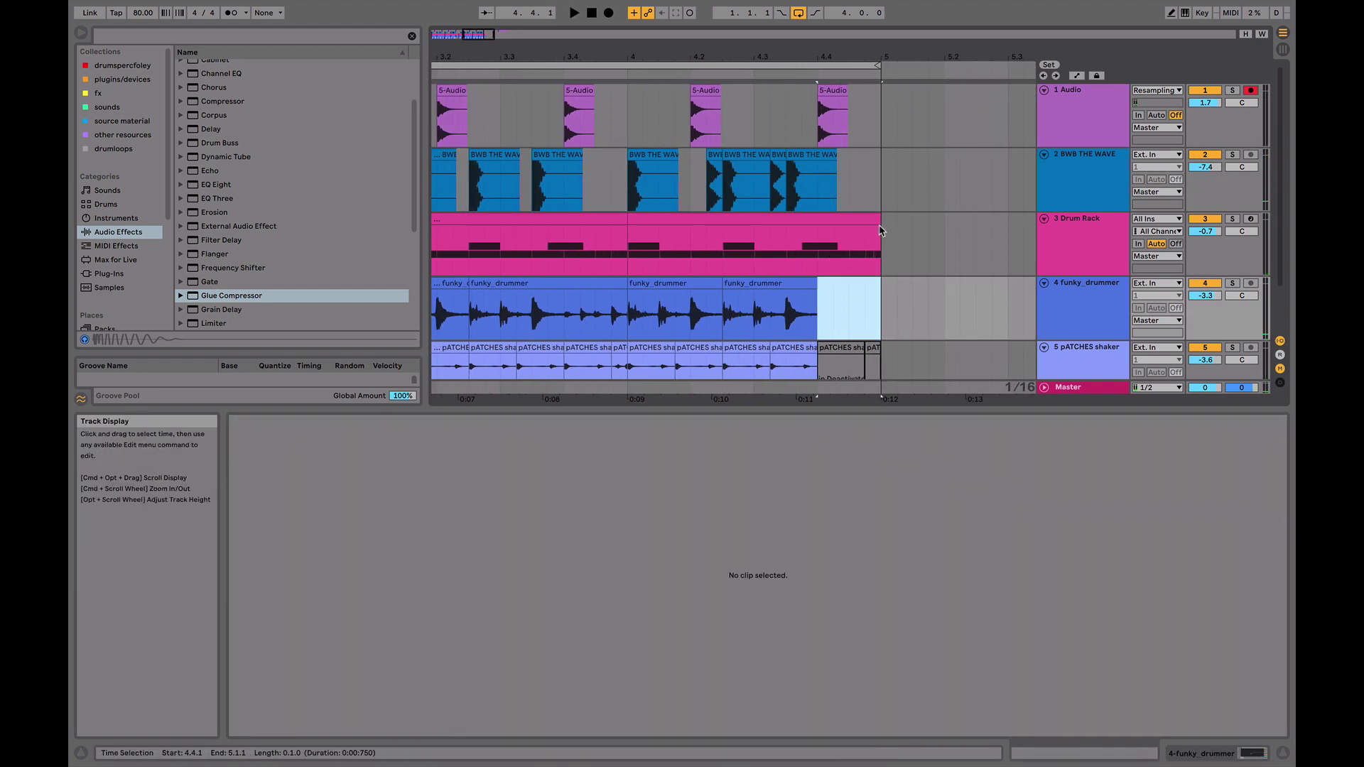
left_click(876, 224)
left_click_drag(876, 224, 818, 223)
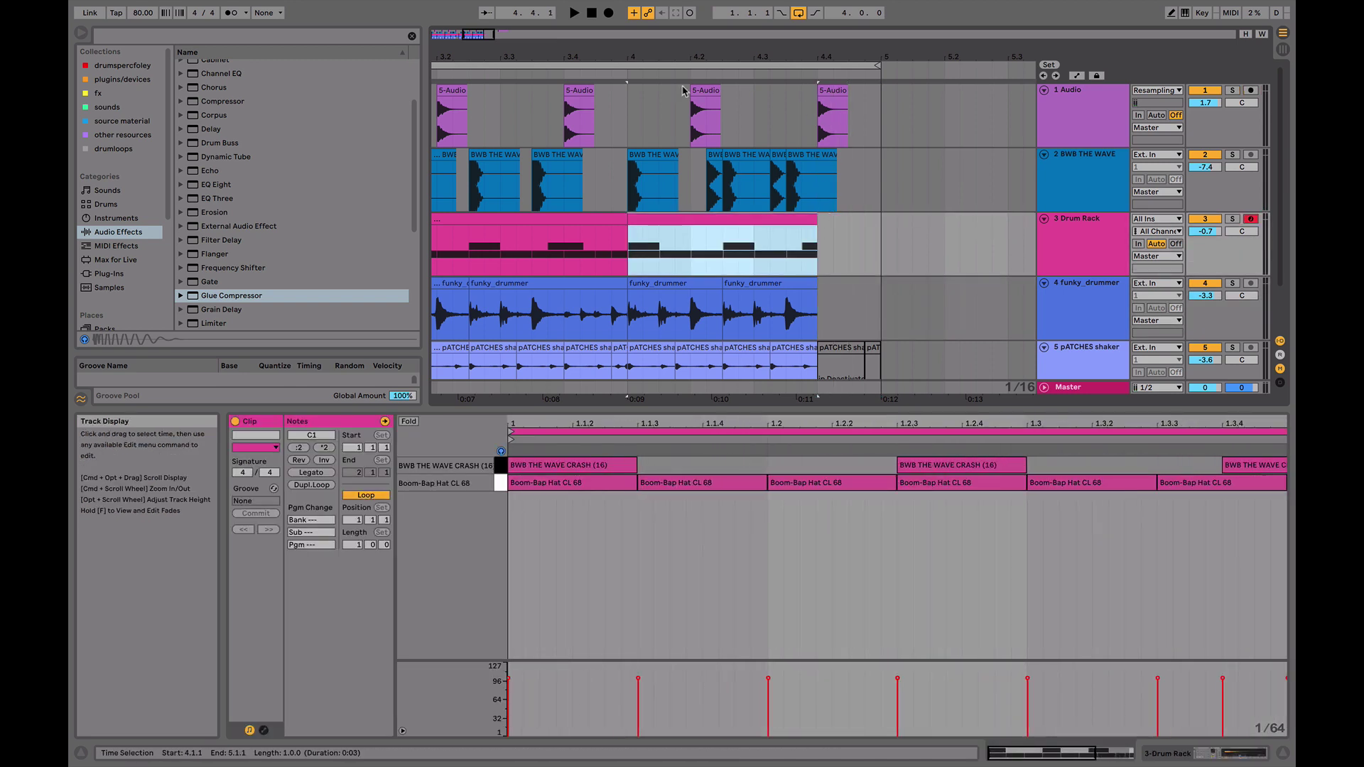
- Copy the first sixteenth of the snare at 4.4.1, paste it at 4.3.4 and play from 4.3.2
left_click(832, 114)
left_click(865, 120)
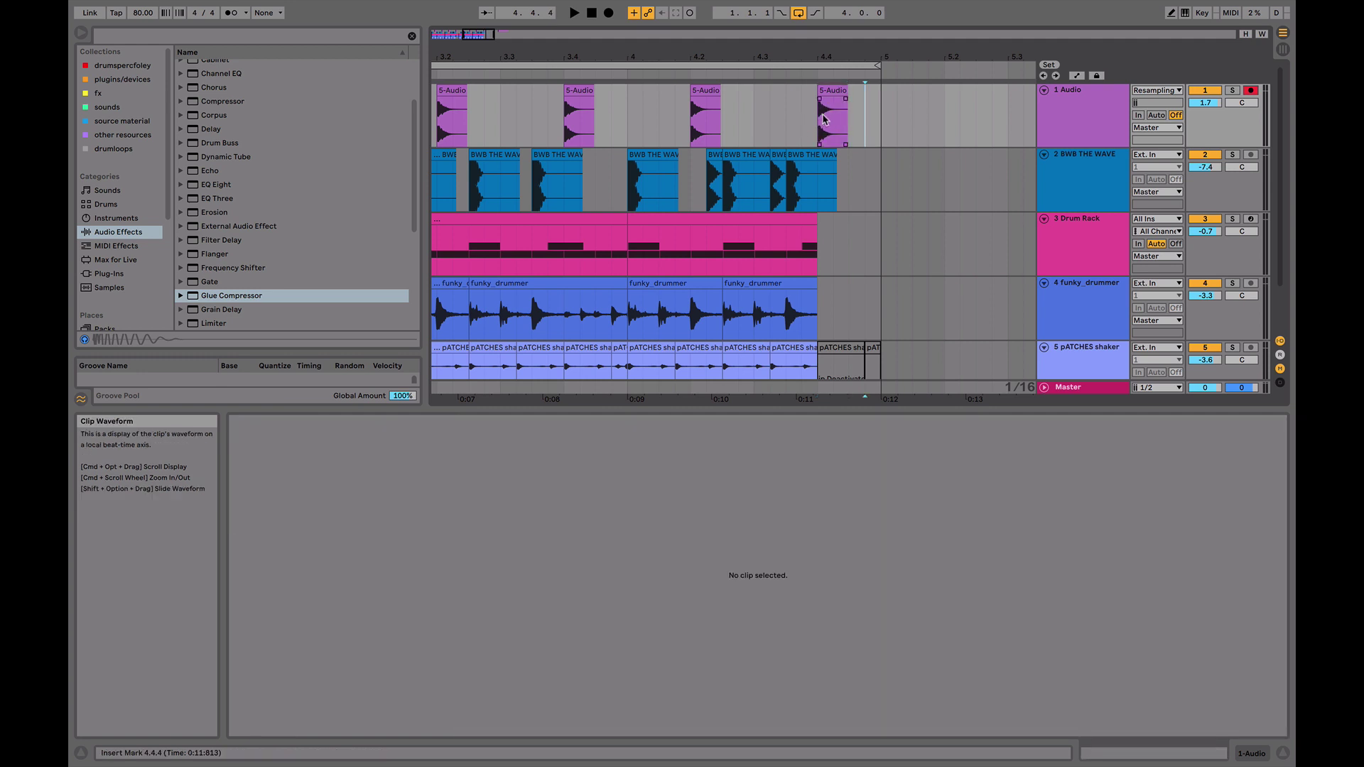
left_click(822, 117)
left_click(804, 119)
key("super+v")
left_click(767, 122)
key("space")
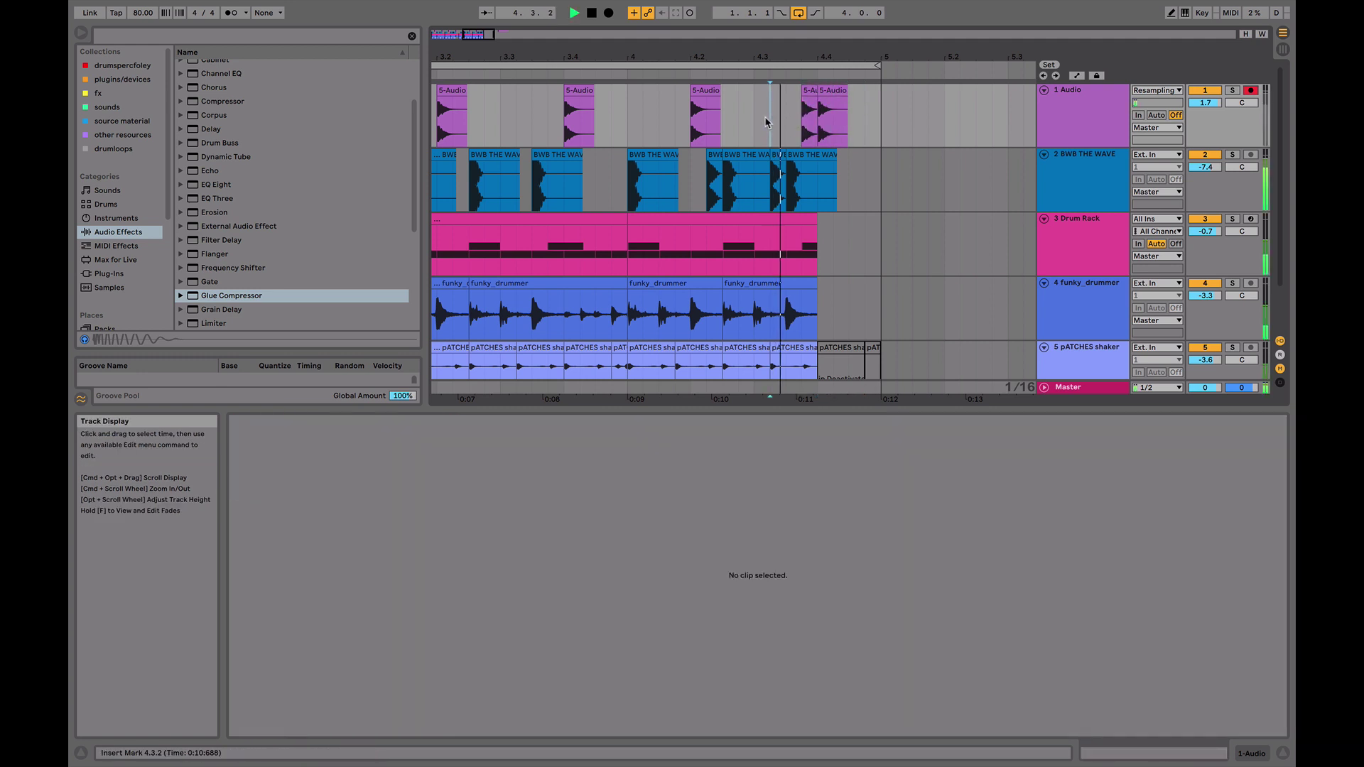
- Lower the short snare clip at 4.3.4 to a gain of -2.41 dB and listen to the loop
left_click(805, 98)
key("space")
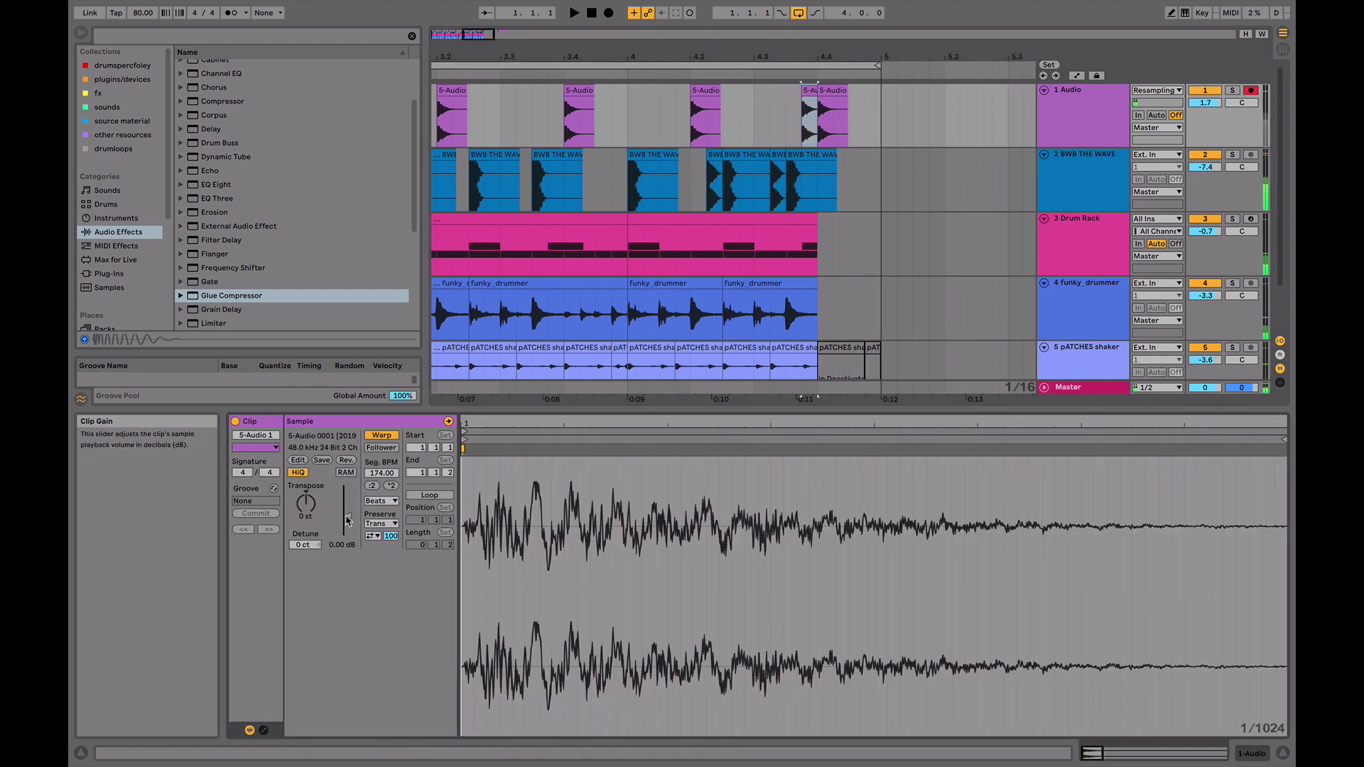
left_click_drag(348, 516, 348, 518)
left_click(687, 73)
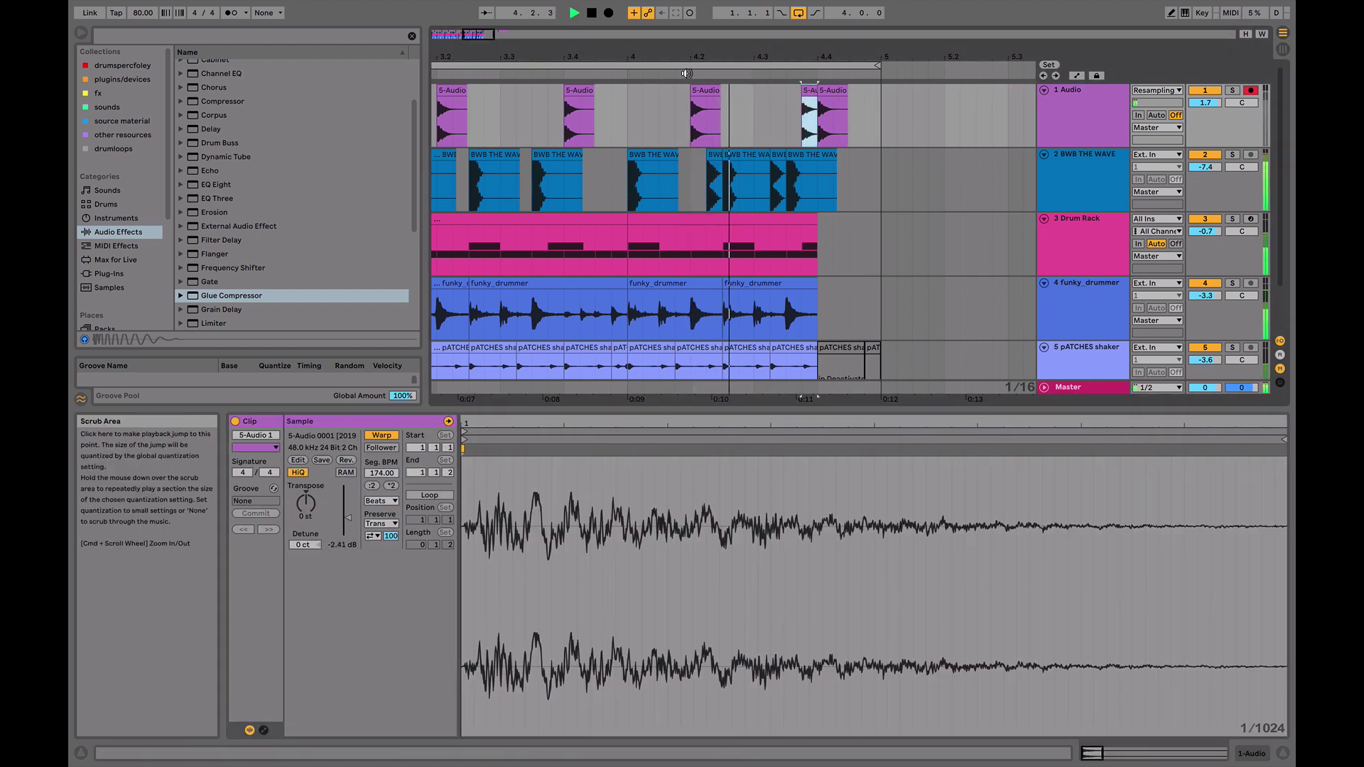
left_click_drag(770, 55, 848, 29)
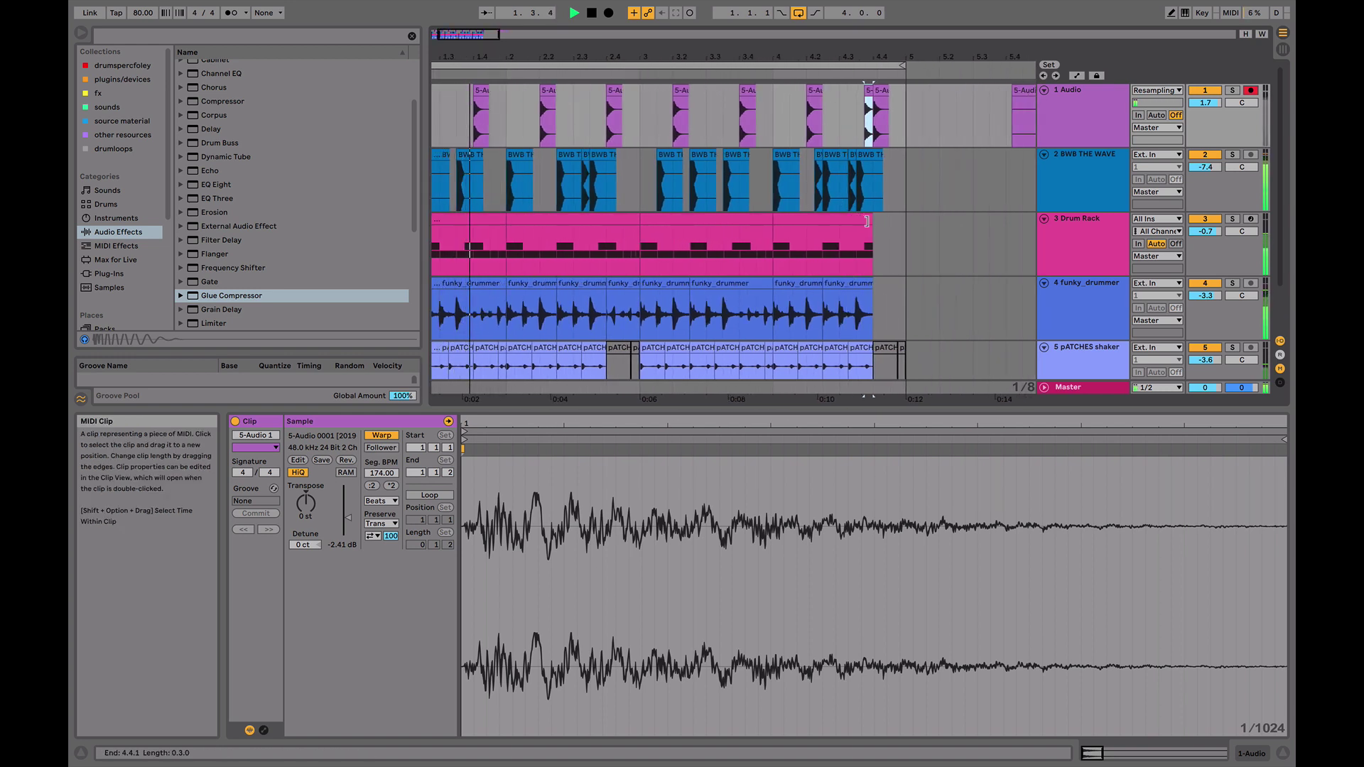
- Delete the last crash note at 1.3.4 in the bar 4 Drum Rack clip and play from 4.2.3
left_click_drag(773, 245, 867, 221)
left_click(1260, 469)
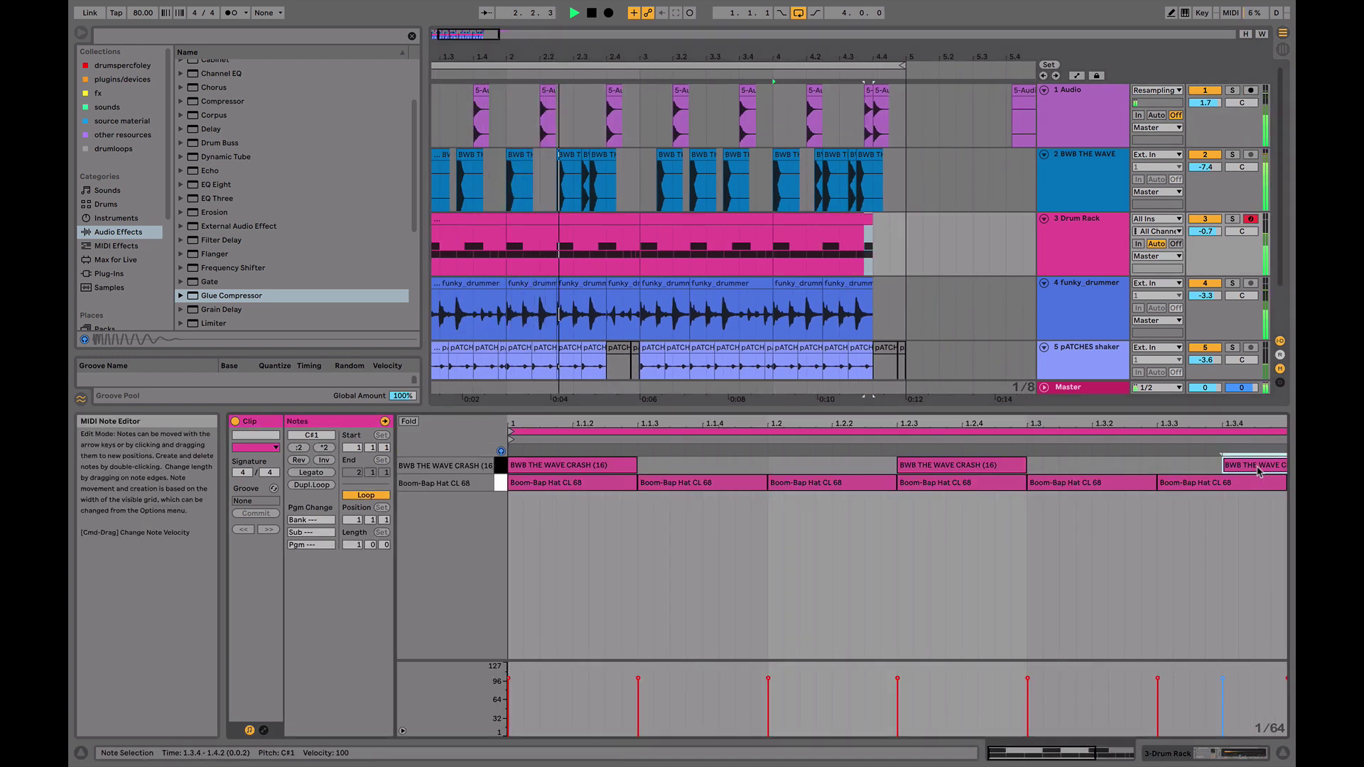
key("Delete")
key("space")
left_click(822, 261)
key("space")
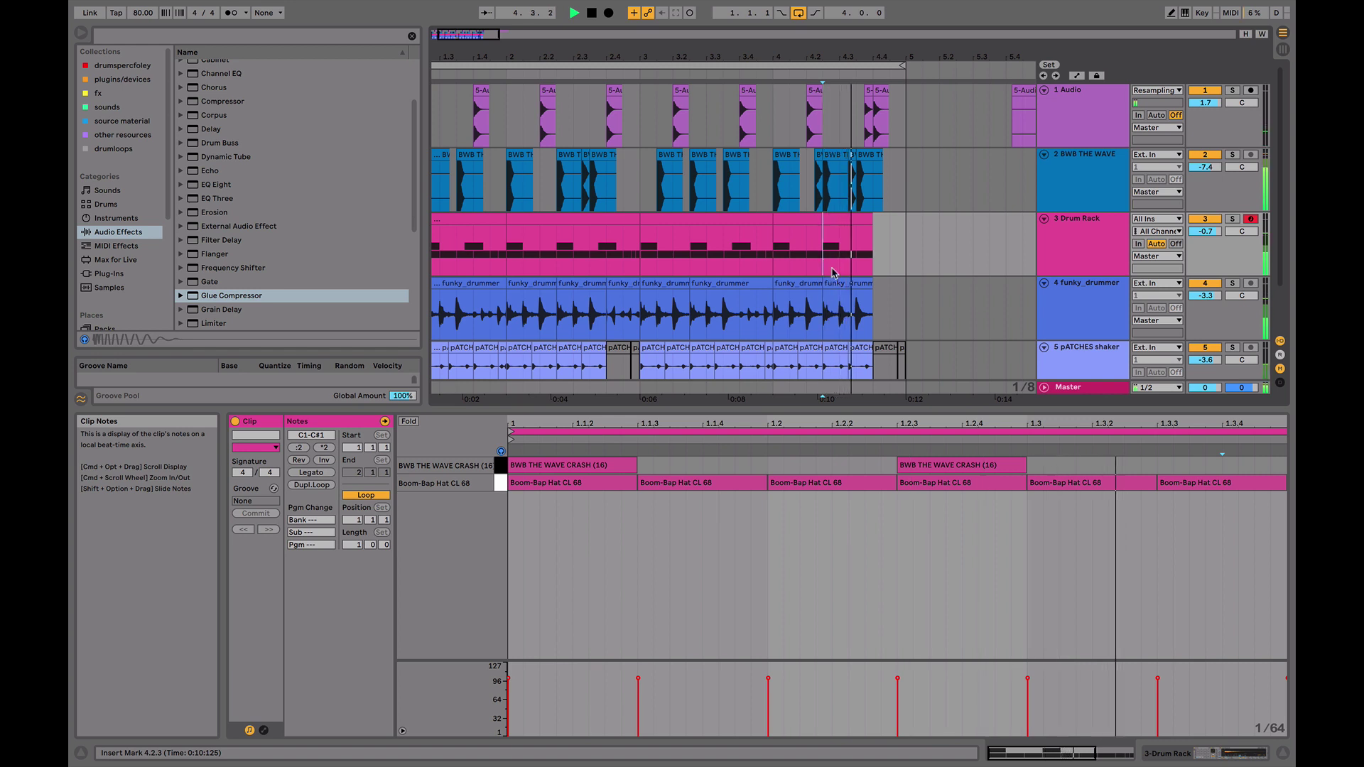
- Insert a new audio track below the shaker track
scroll(880, 282, "down", 2)
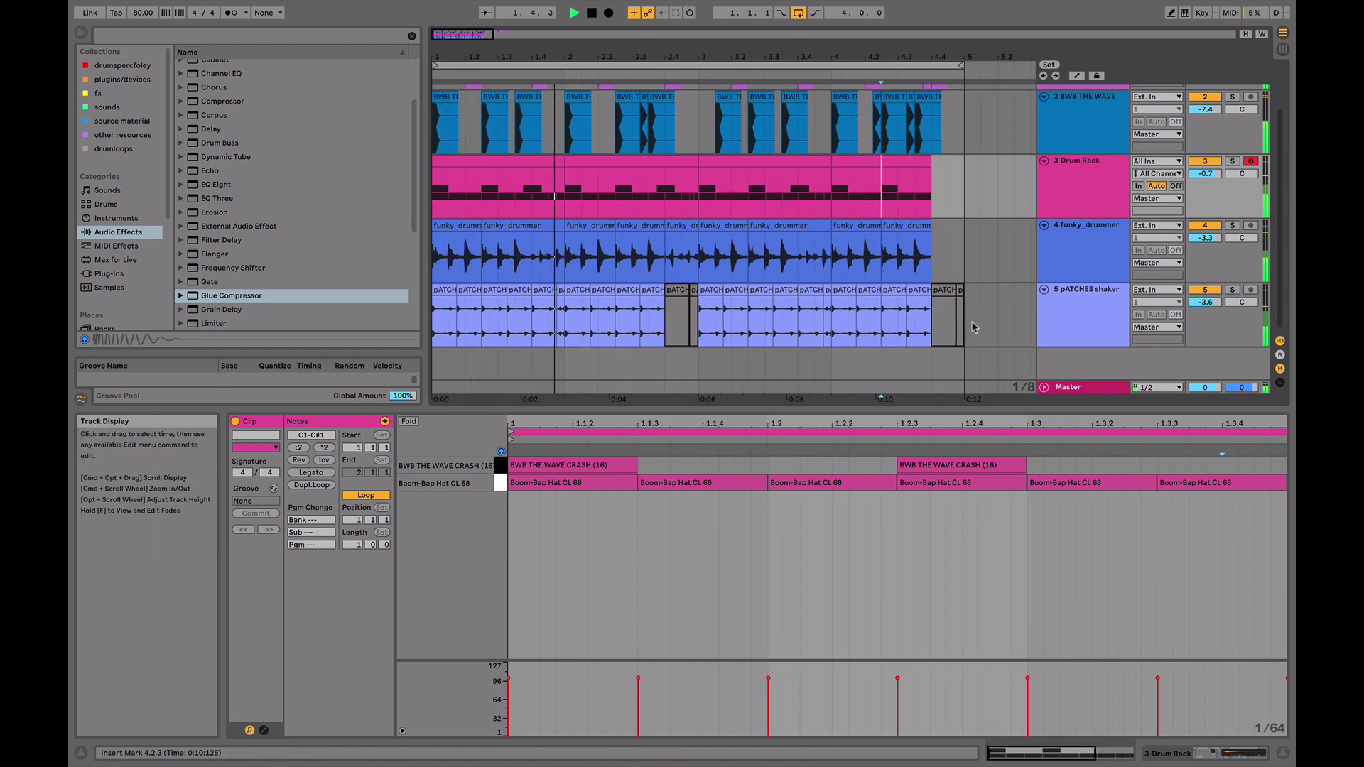
scroll(973, 326, "up", 2)
scroll(1052, 320, "down", 2)
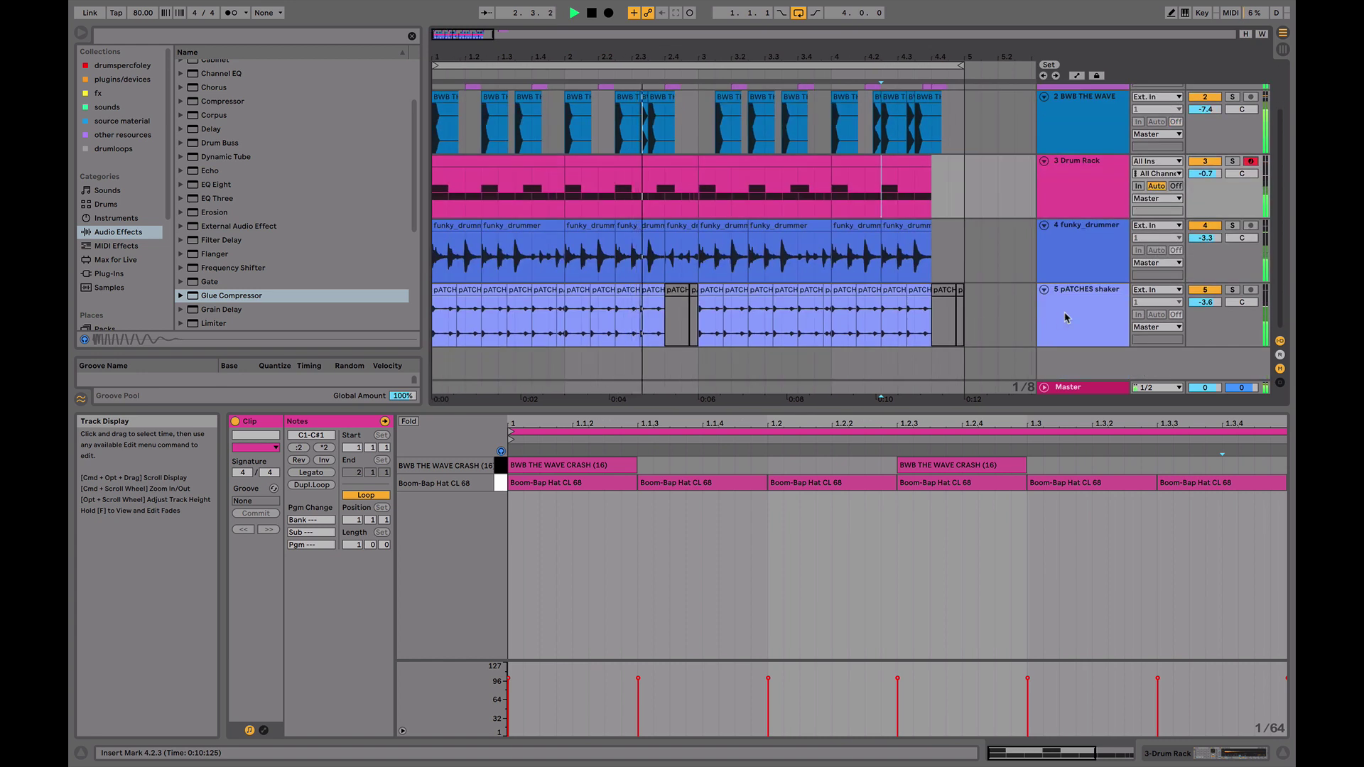
left_click(1054, 321)
key("ctrl+t")
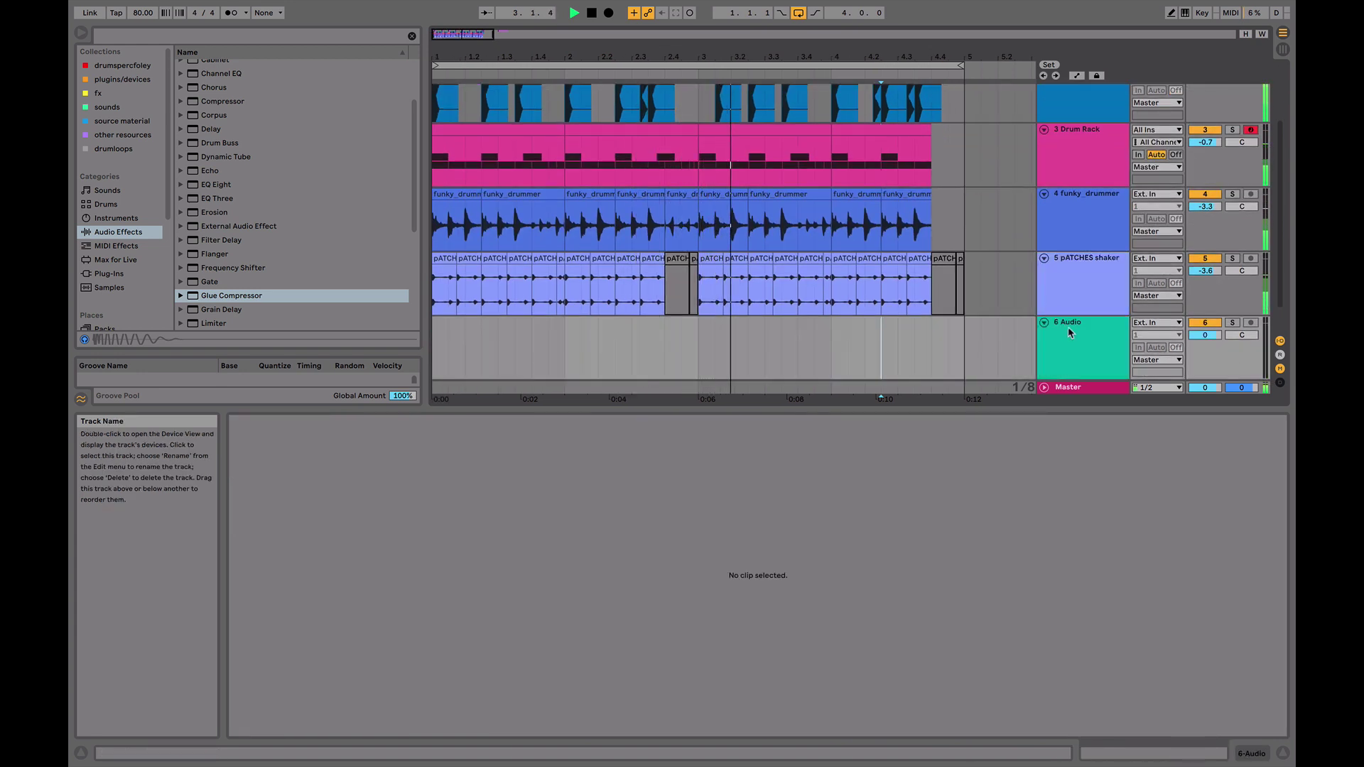
- Audition clap samples in the drumspercfoley collection and choose Clap 2.wav
left_click(120, 67)
key("space")
scroll(262, 255, "down", 5)
left_click(261, 253)
scroll(260, 256, "down", 5)
left_click(261, 254)
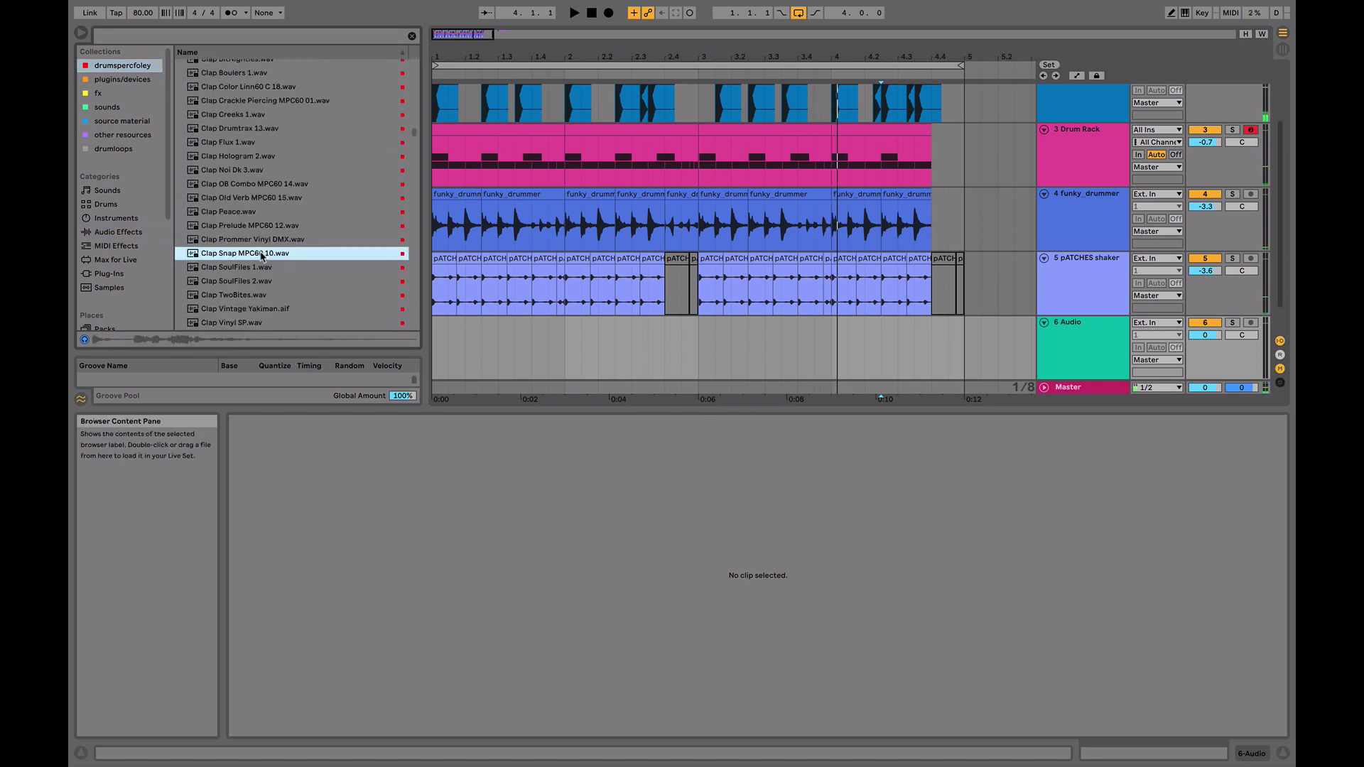
scroll(261, 256, "up", 4)
left_click(252, 224)
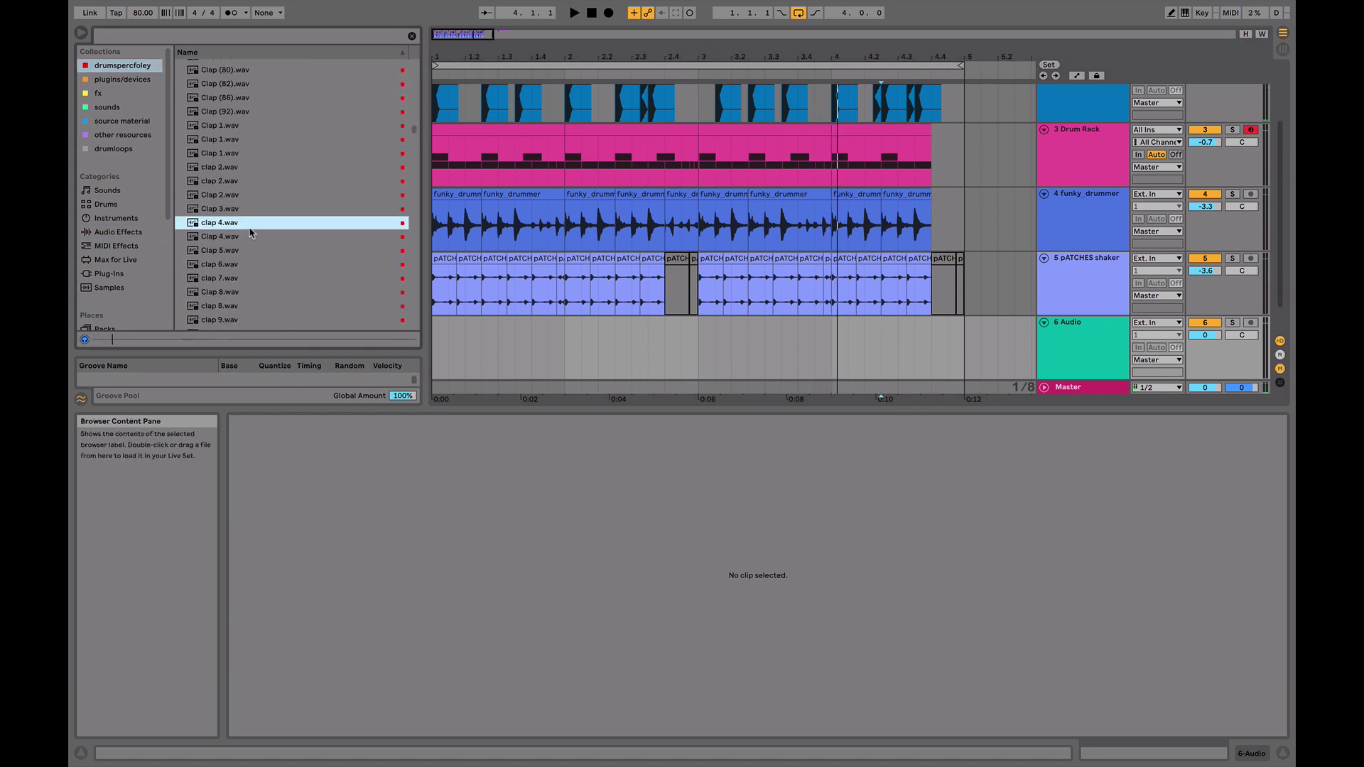
left_click(241, 196)
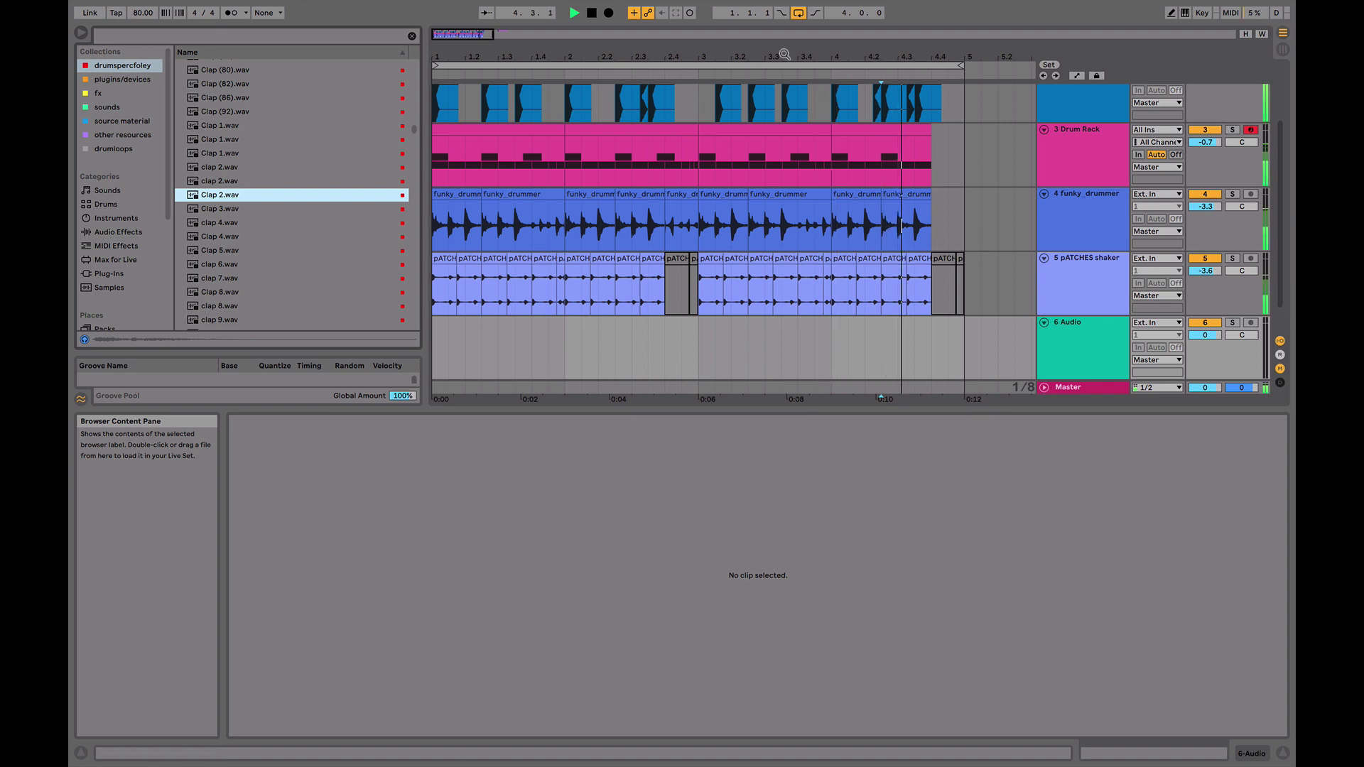
- Place Clap 2.wav at 3.4.4 on the new audio track and check it in playback from 3.3.4
left_click(831, 108)
key("space")
key("space")
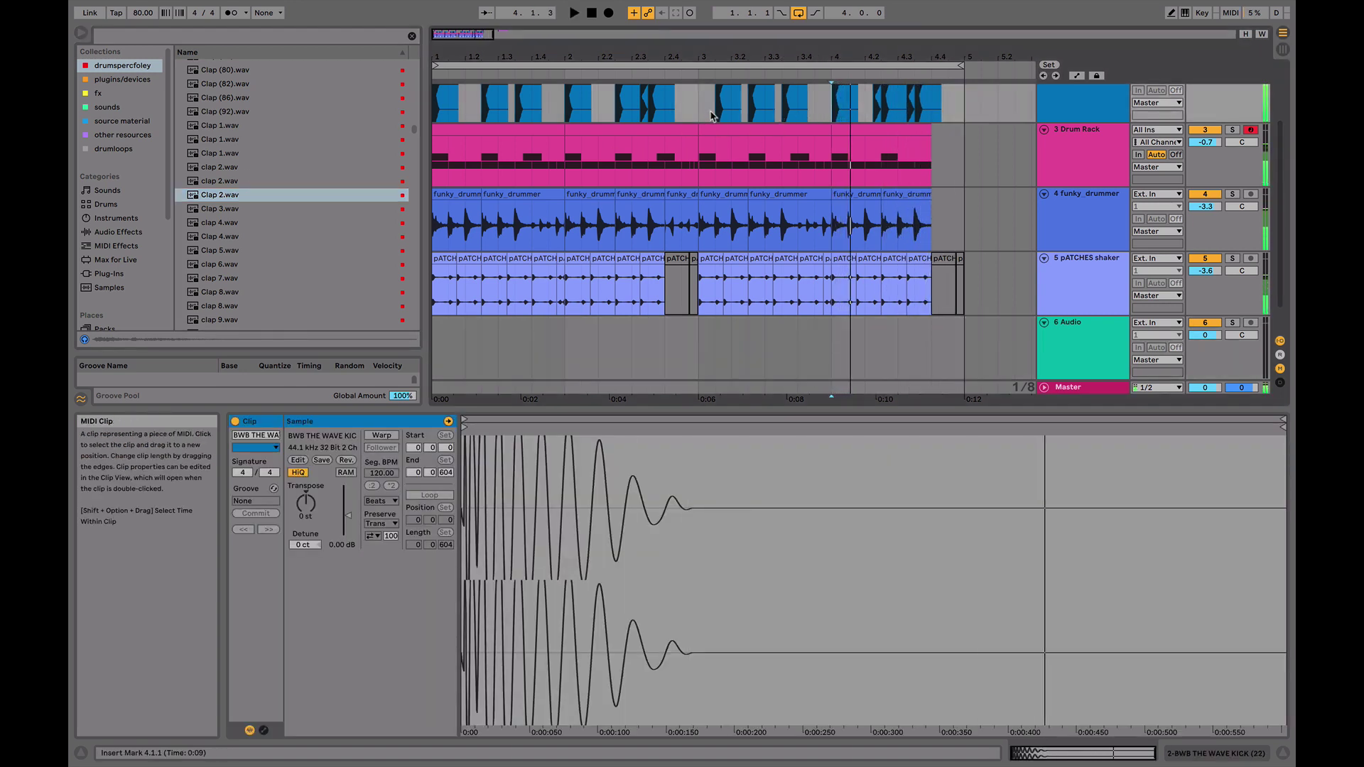
left_click(704, 112)
key("space")
key("space")
left_click_drag(812, 59, 766, 130)
key("space")
left_click_drag(231, 195, 810, 356)
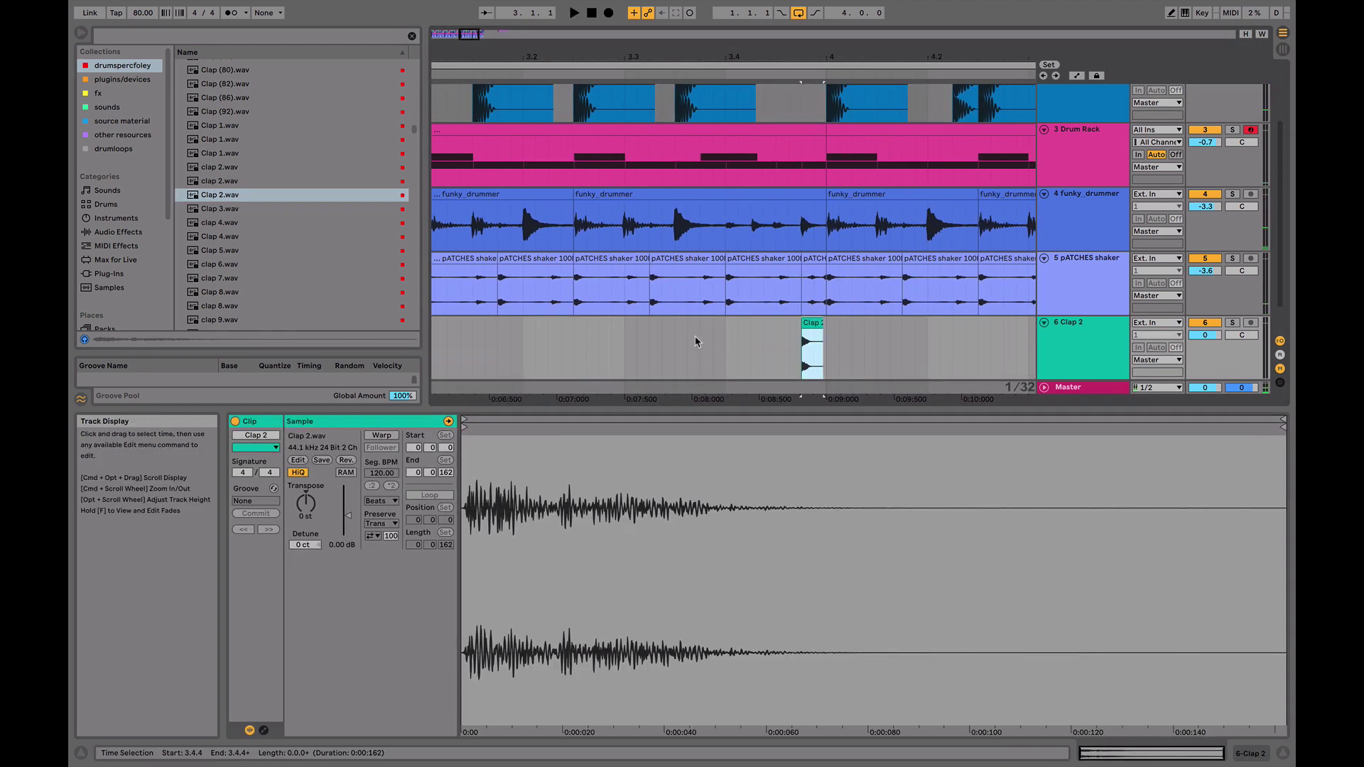
left_click(700, 341)
key("space")
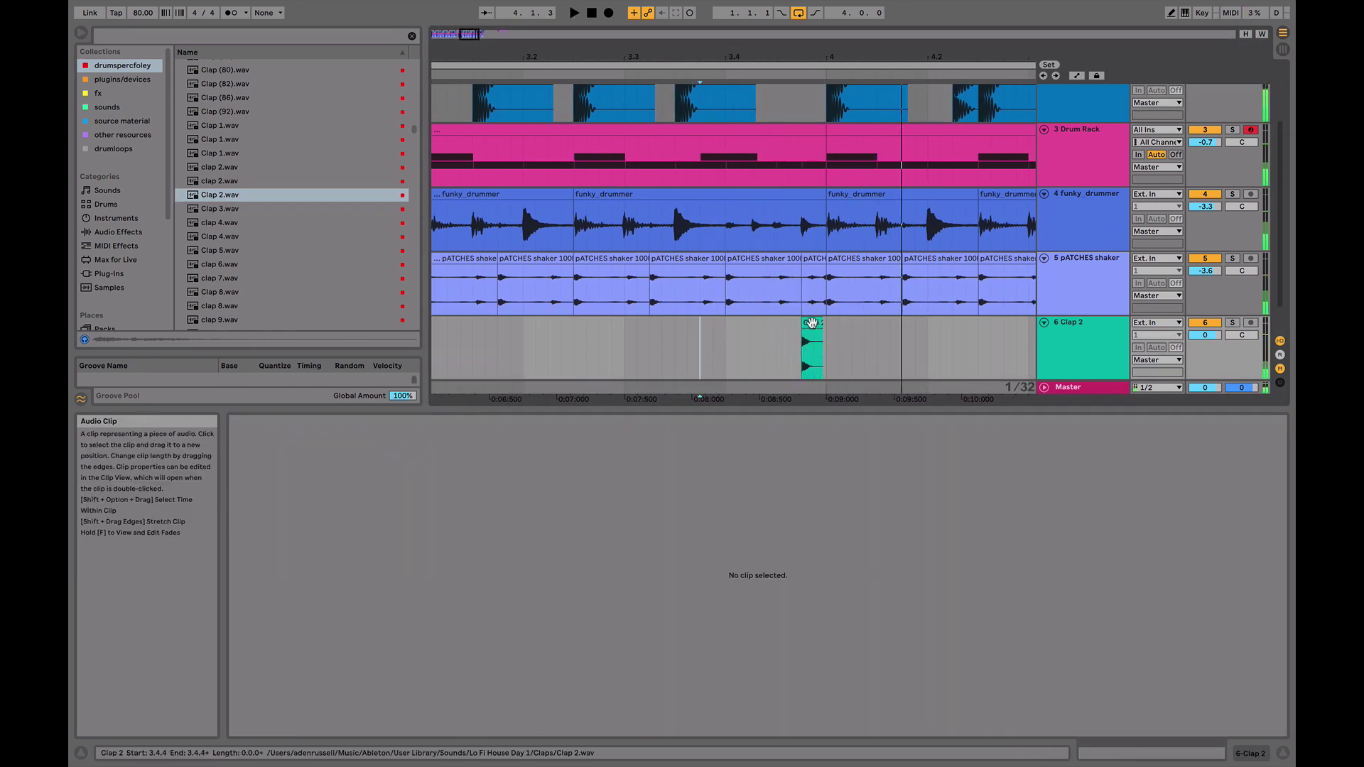
- Move the Clap 2 clip to 3.4.3, paste a second clap at 3.4.4 and play from 3.3.4
left_click_drag(812, 323, 785, 330)
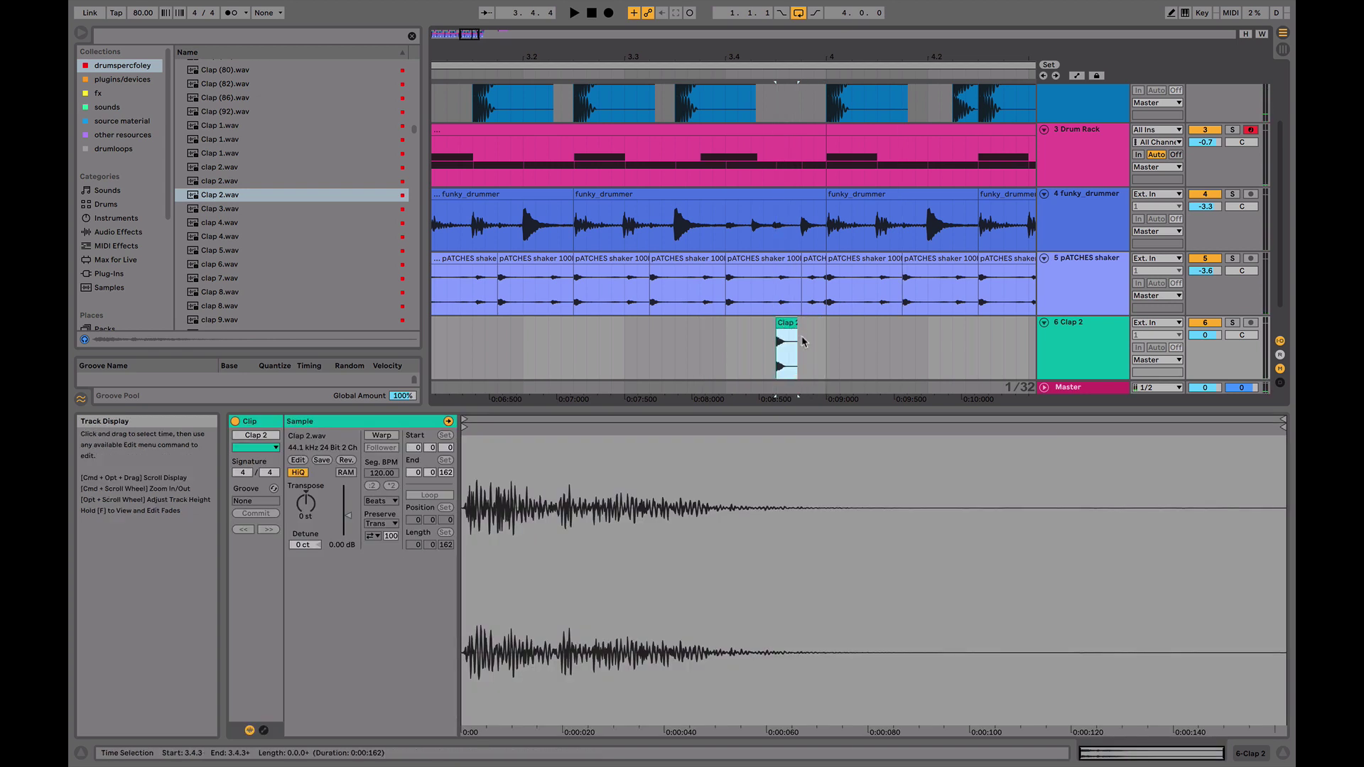
left_click(803, 342)
key("super+v")
left_click(700, 331)
key("space")
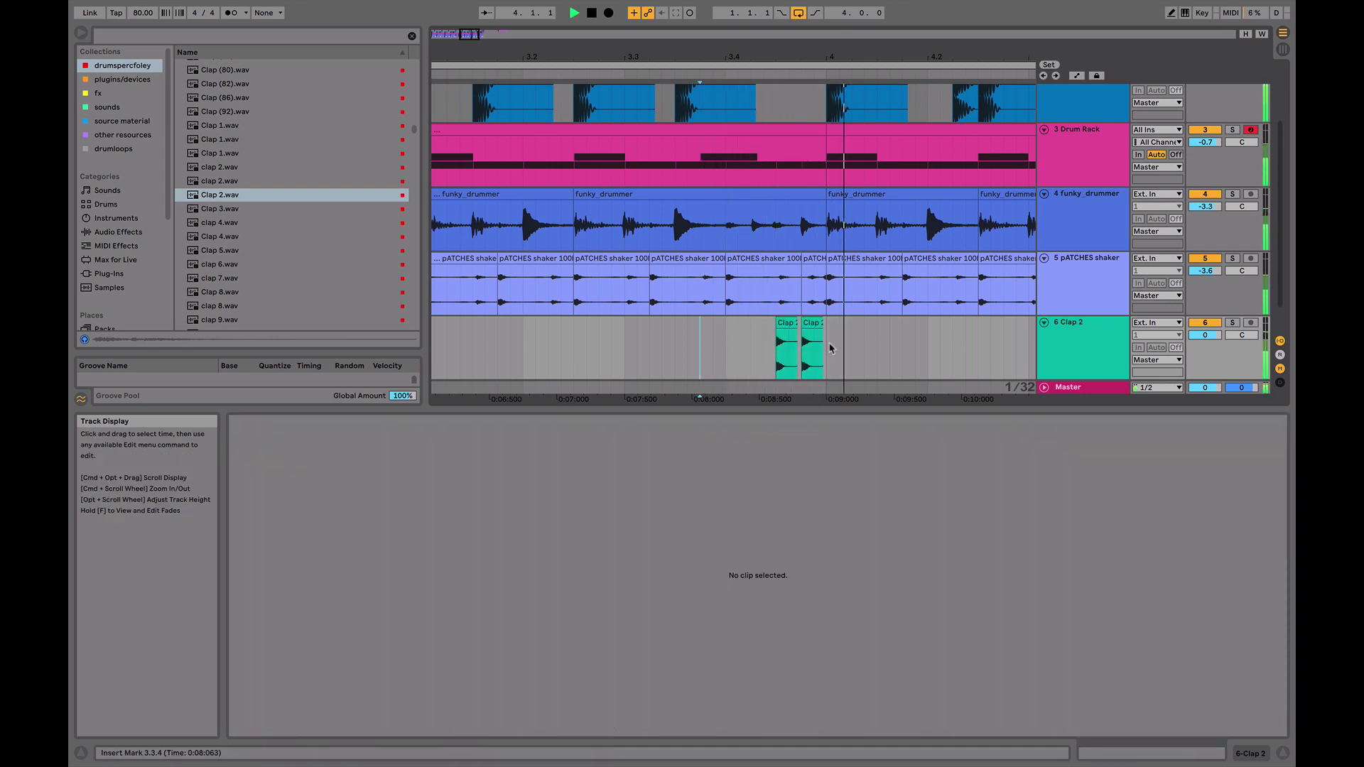
- Set the Clap 2 track's volume to -0.4 dB during playback
left_click_drag(1220, 335, 1220, 337)
left_click_drag(787, 51, 713, 19)
key("space")
- Duplicate the four-bar arrangement on all tracks into bars 5 to 8 and extend the playback loop to eight bars
left_click(628, 326)
scroll(821, 348, "up", 3)
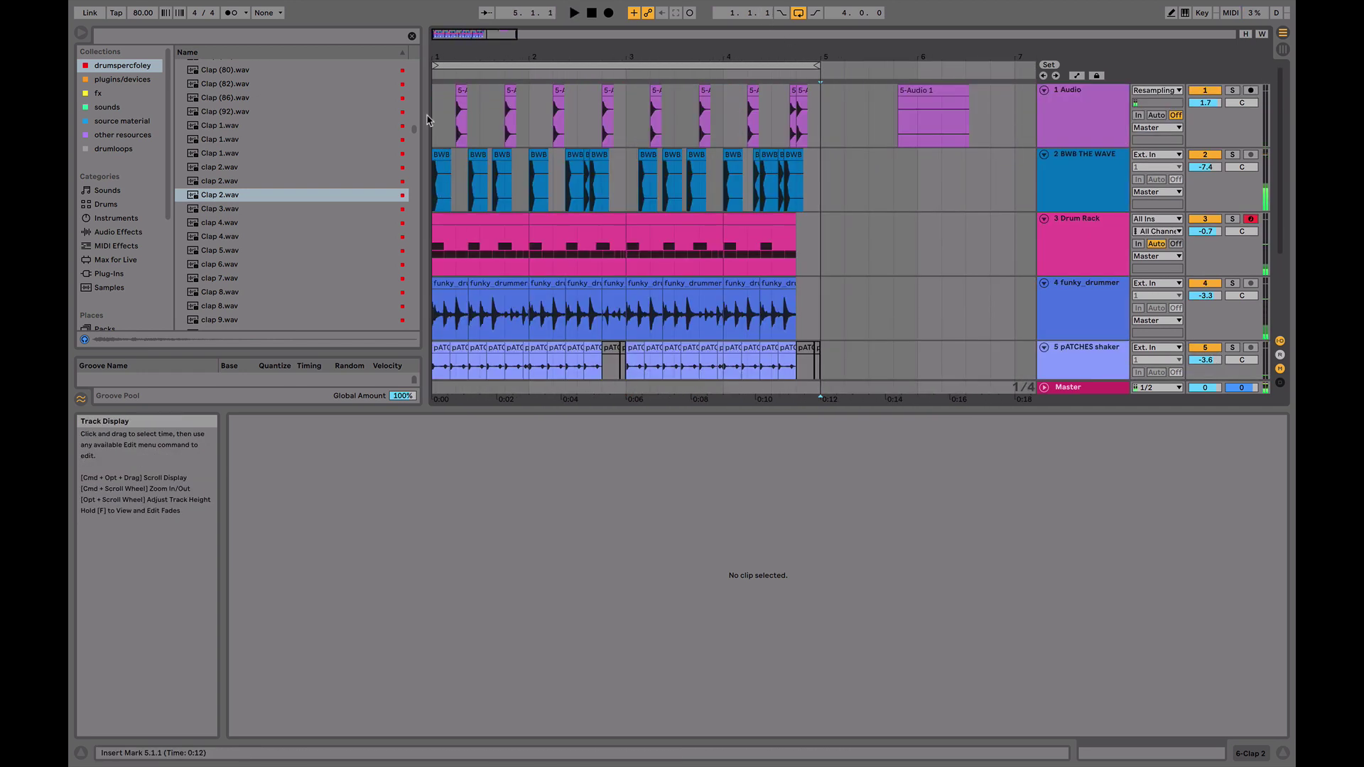
key("super+a")
key("super+d")
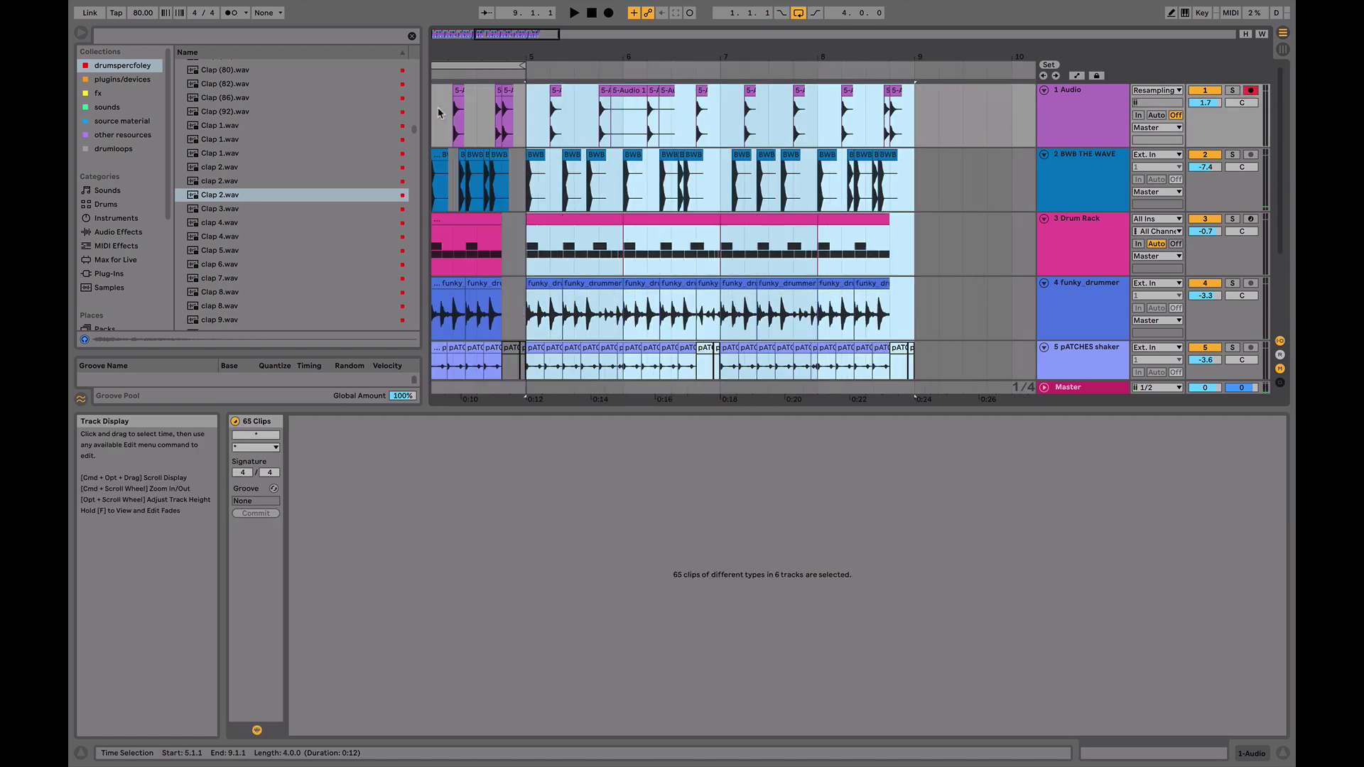
scroll(481, 125, "down", 3)
scroll(481, 125, "left", 2)
left_click_drag(530, 57, 530, 21)
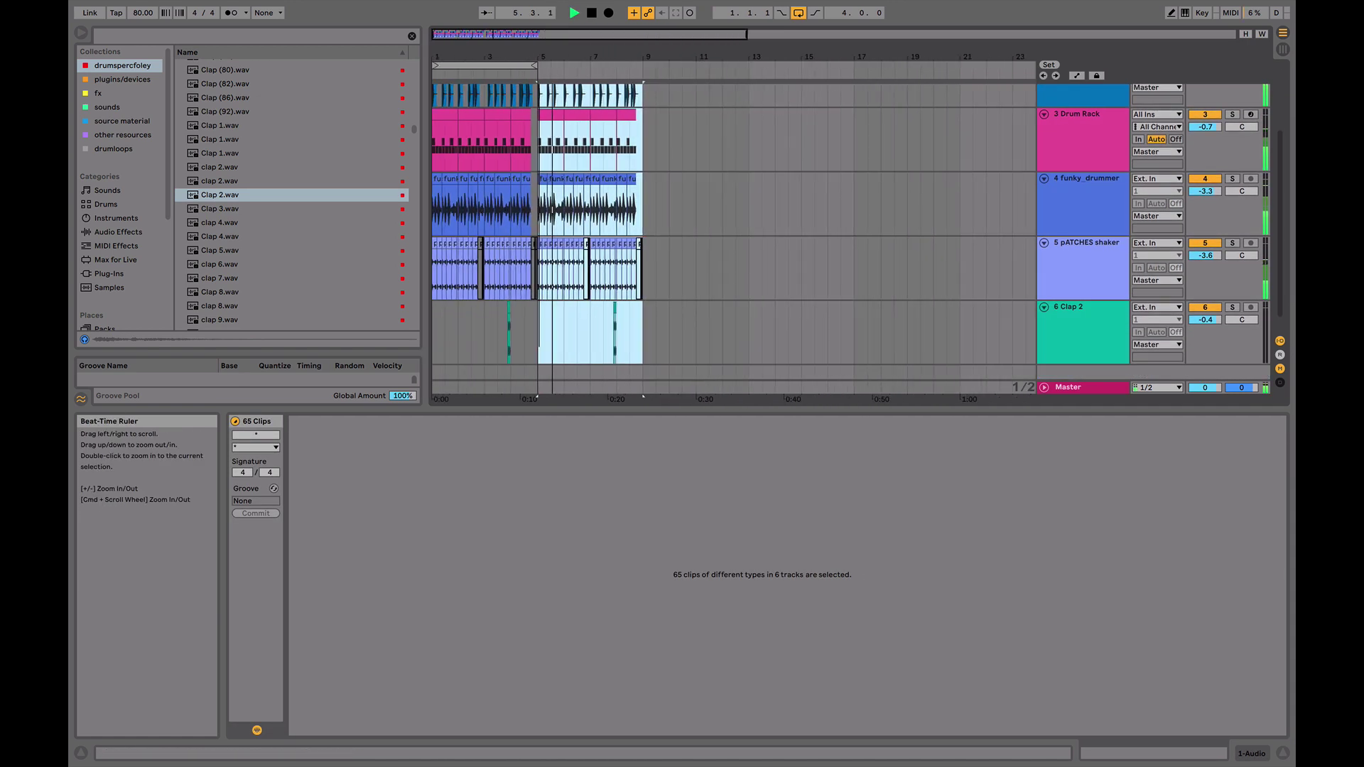
left_click_drag(531, 70, 637, 70)
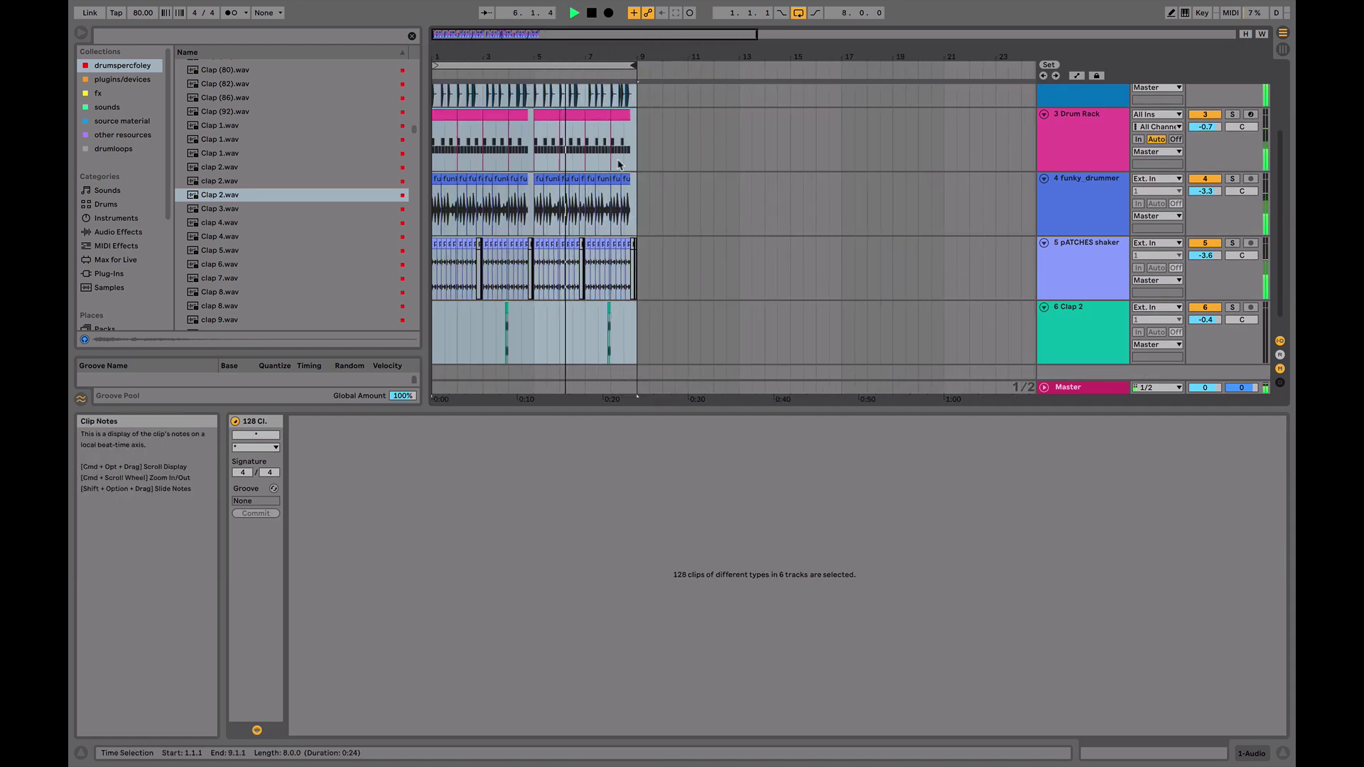
- Insert another audio track below the Clap 2 track, stop playback and open the drumloops collection
scroll(1074, 334, "down", 1)
left_click(1074, 334)
key("super+t")
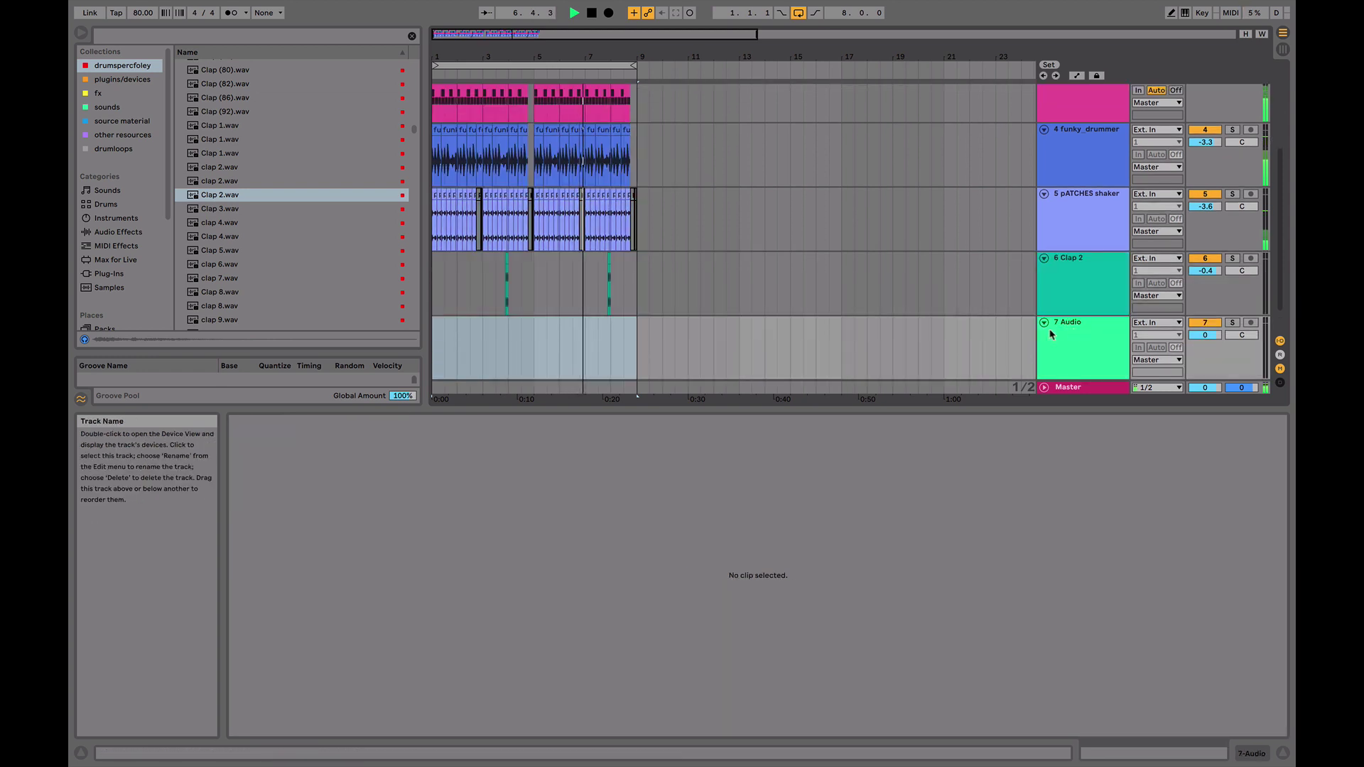
key("space")
left_click(113, 149)
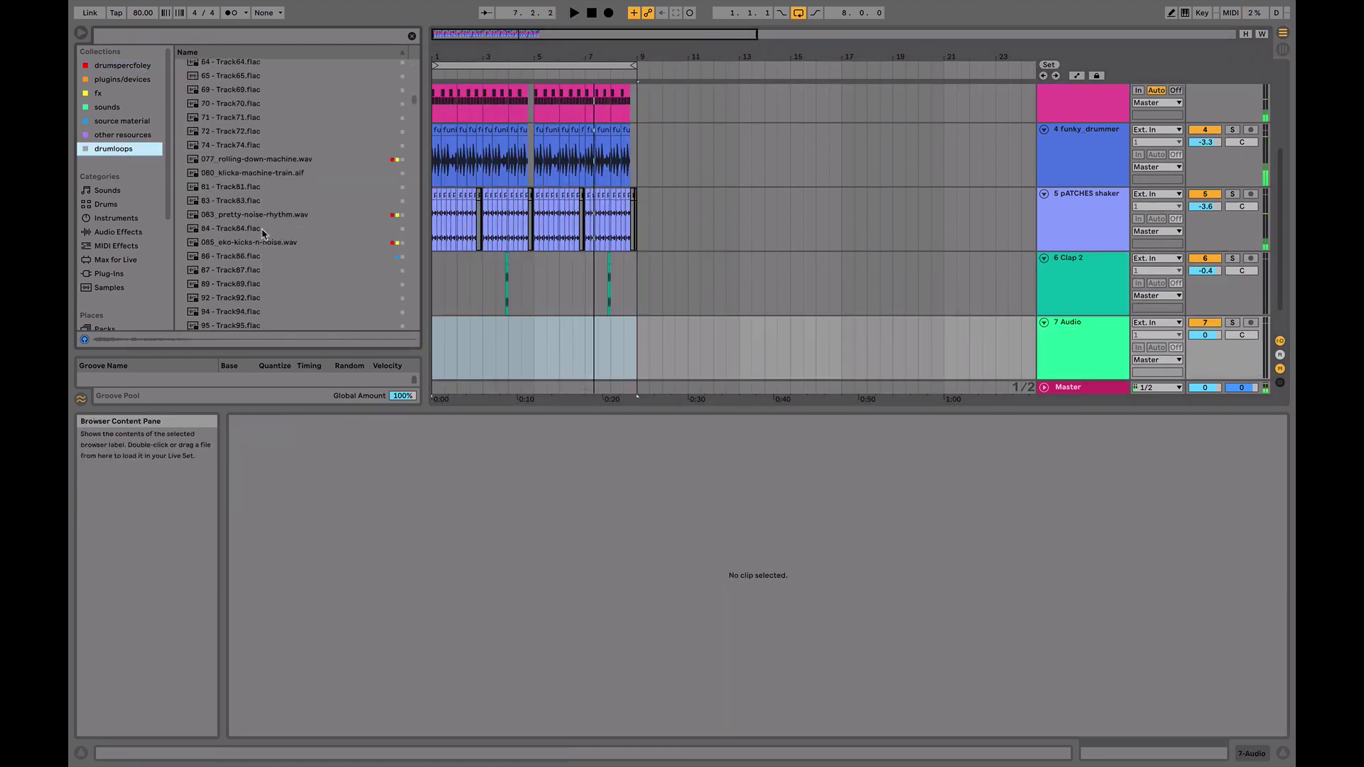
- Audition the percussion loops, try Cyclops - Perc Loop 13 at bar 5 on track 7 and set its volume to -9.8 dB
scroll(263, 233, "down", 2)
left_click(263, 231)
scroll(260, 178, "down", 10)
left_click(262, 205)
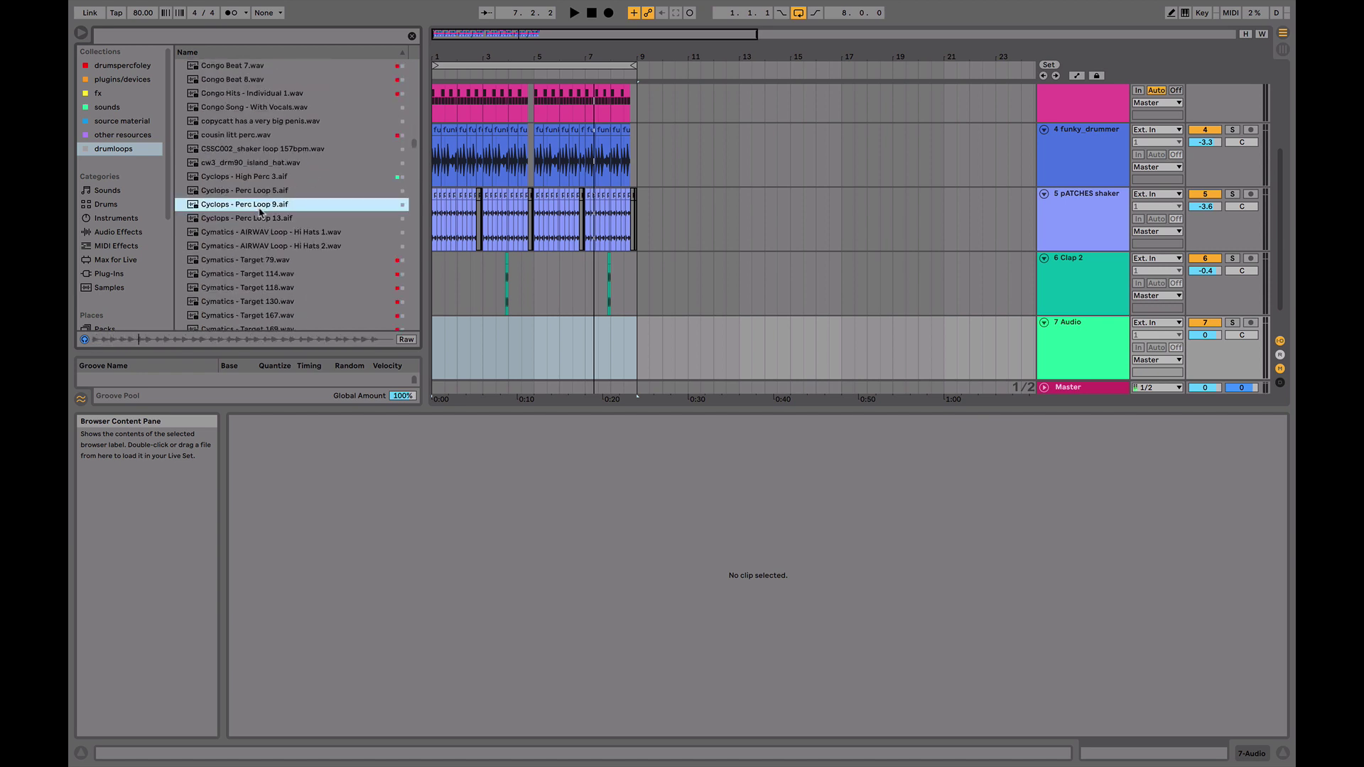
left_click(251, 220)
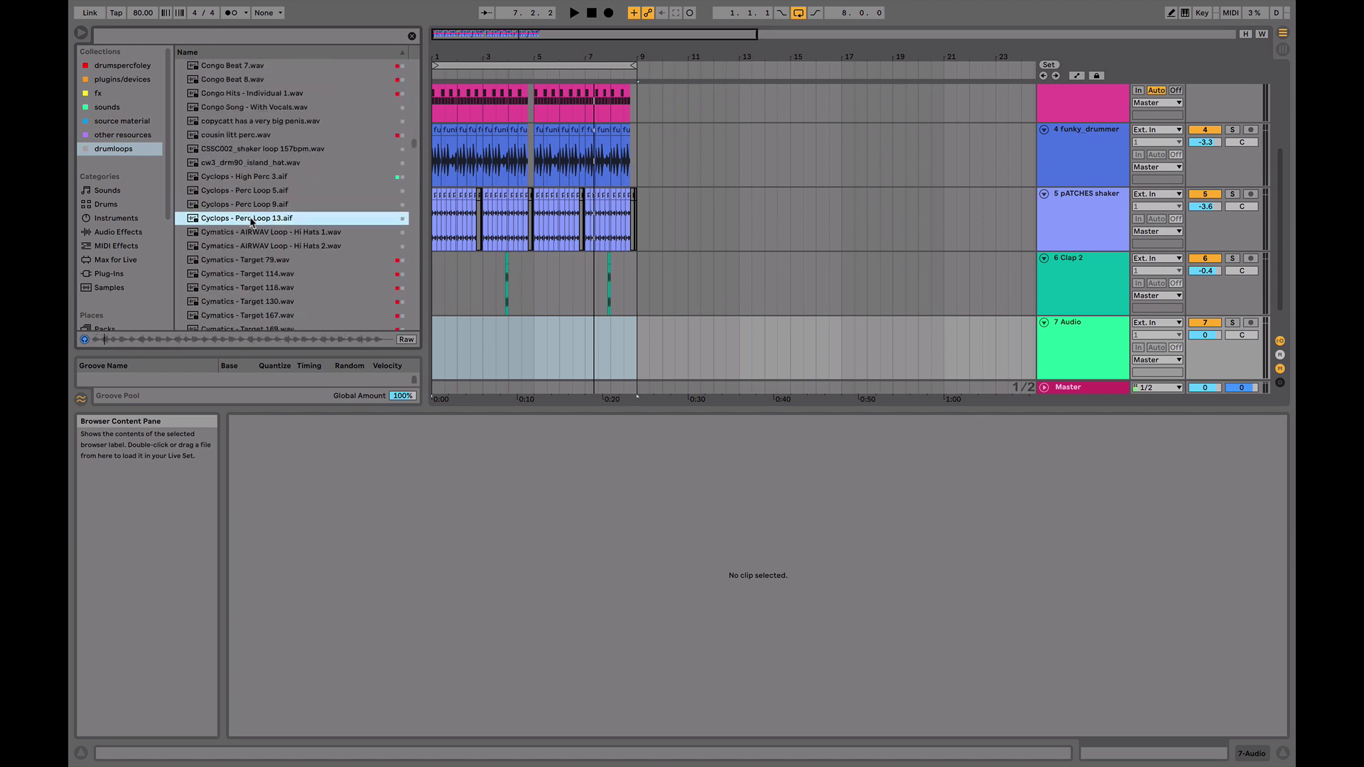
left_click_drag(257, 225, 540, 359)
key("space")
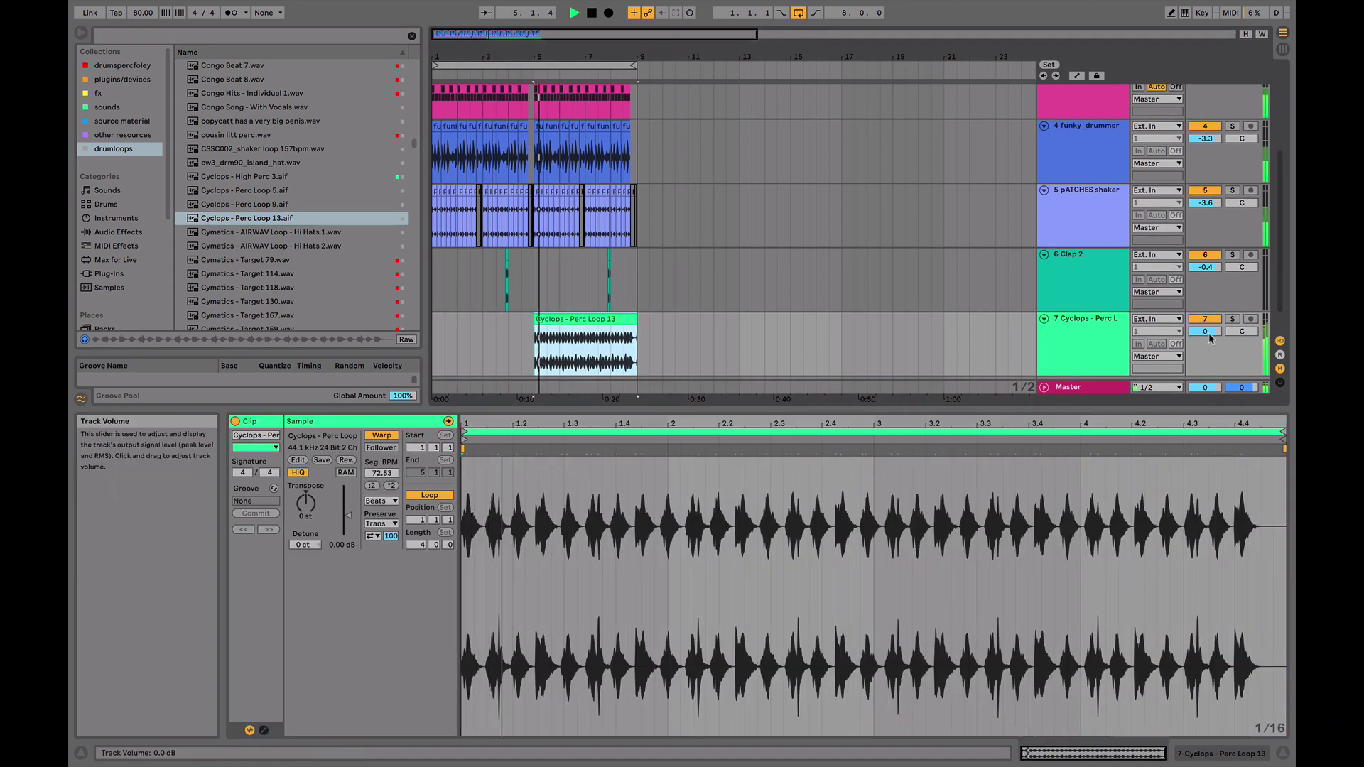
left_click_drag(1205, 331, 1205, 364)
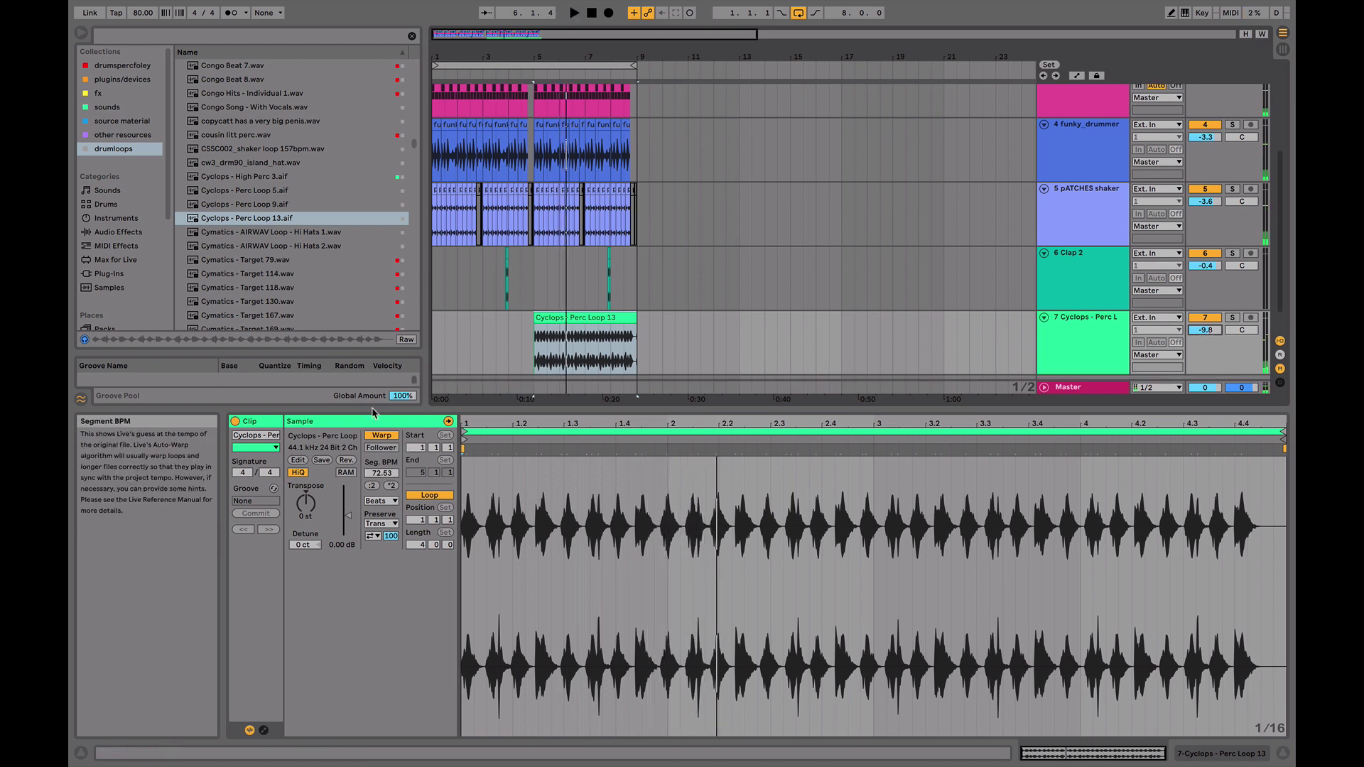
- Preview Cyclops - Perc Loop 9 and delete the Perc Loop 13 clip from track 7
left_click(273, 205)
left_click(566, 322)
key("Delete")
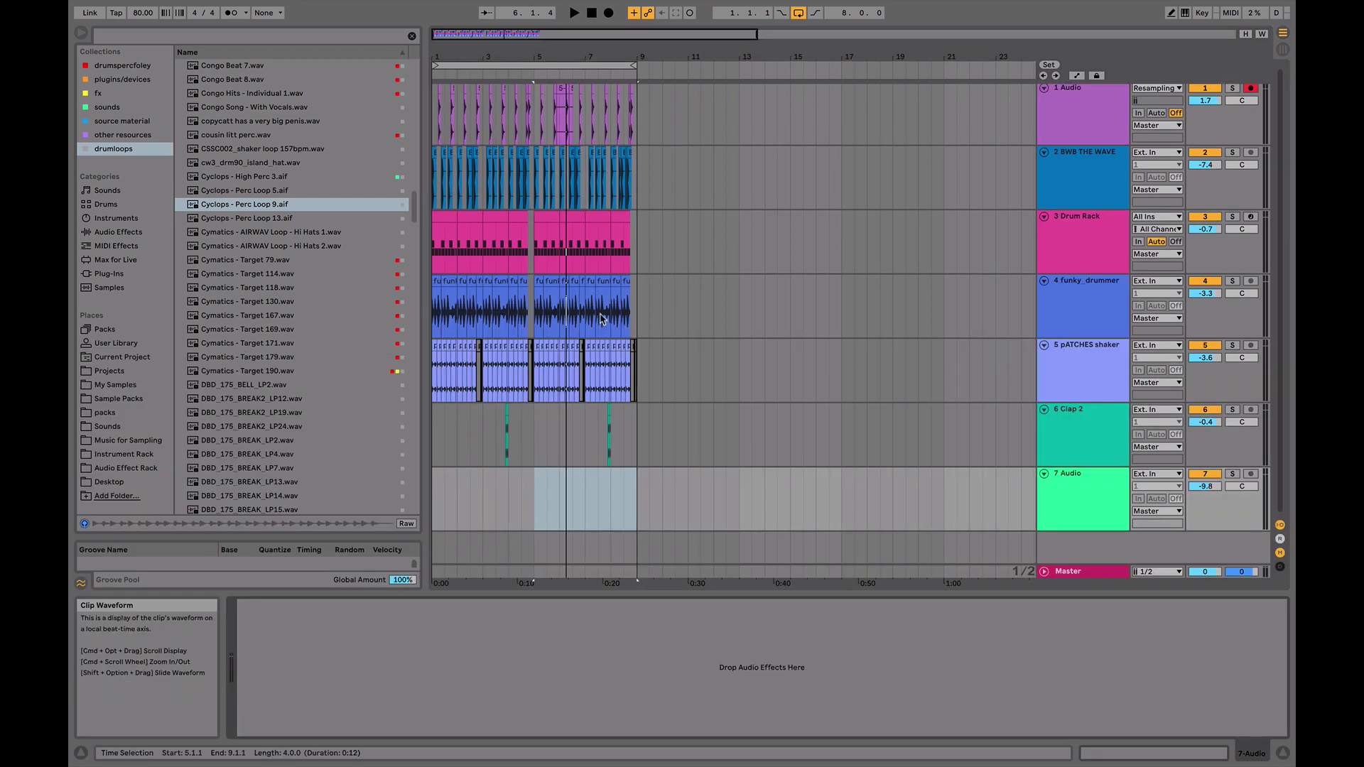
- Place 007 Ambient Sound 165BM Wet from the fx collection at bar 1 on track 7 and open the clip's sample settings
left_click(1108, 498)
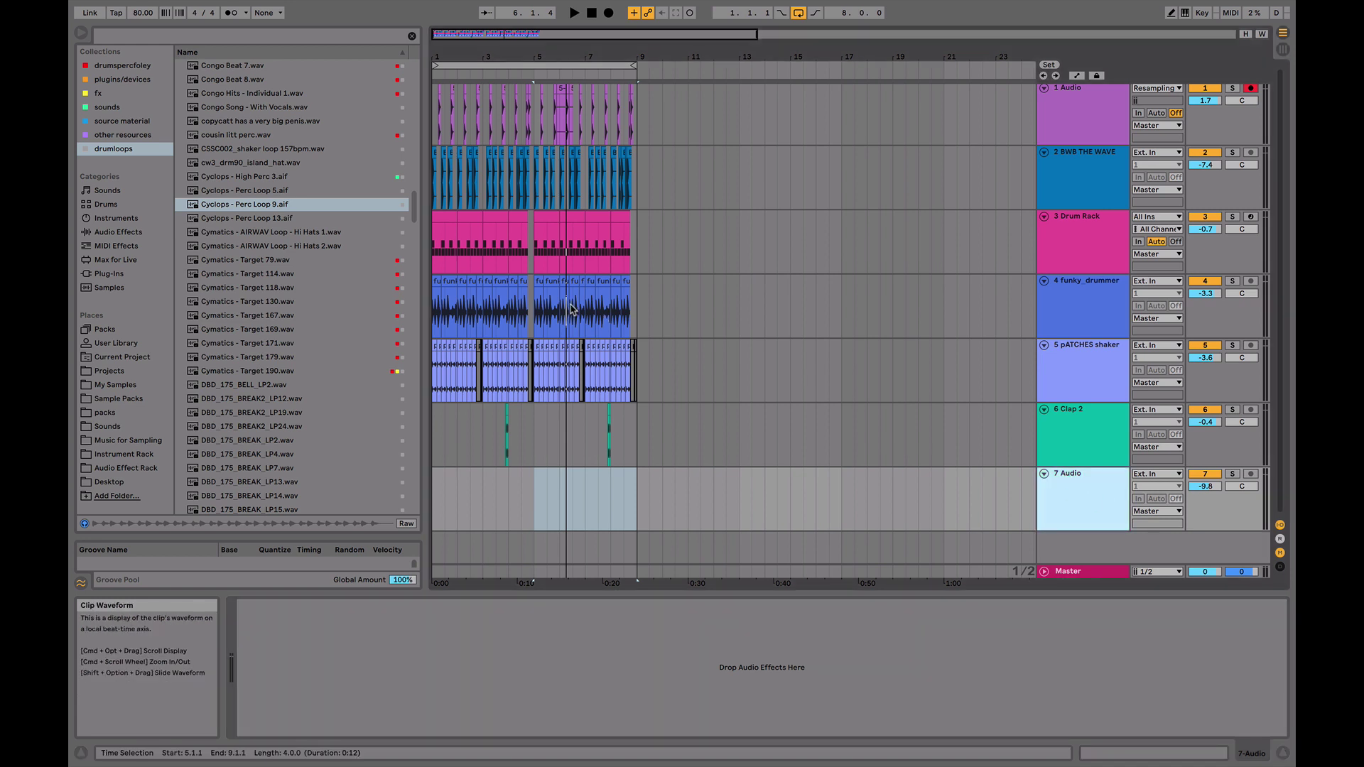
left_click(118, 98)
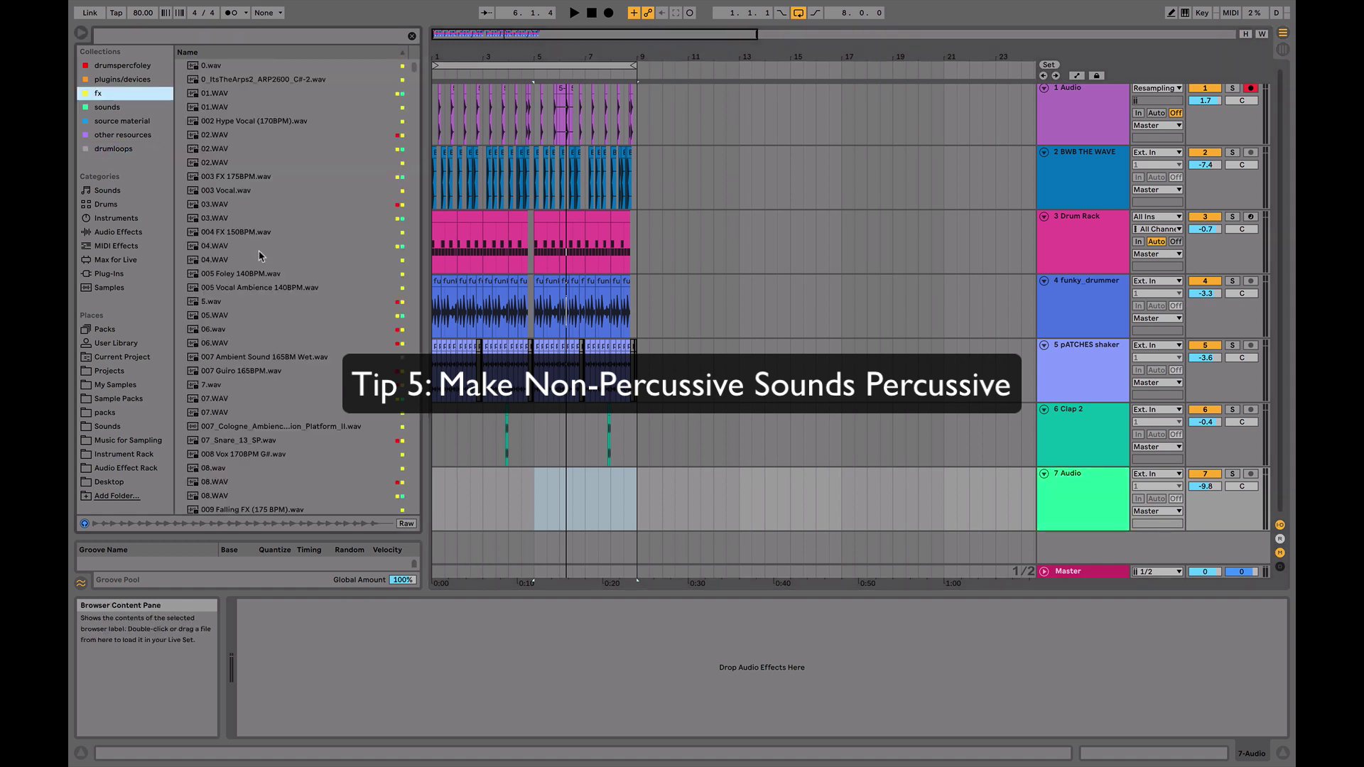
left_click(248, 357)
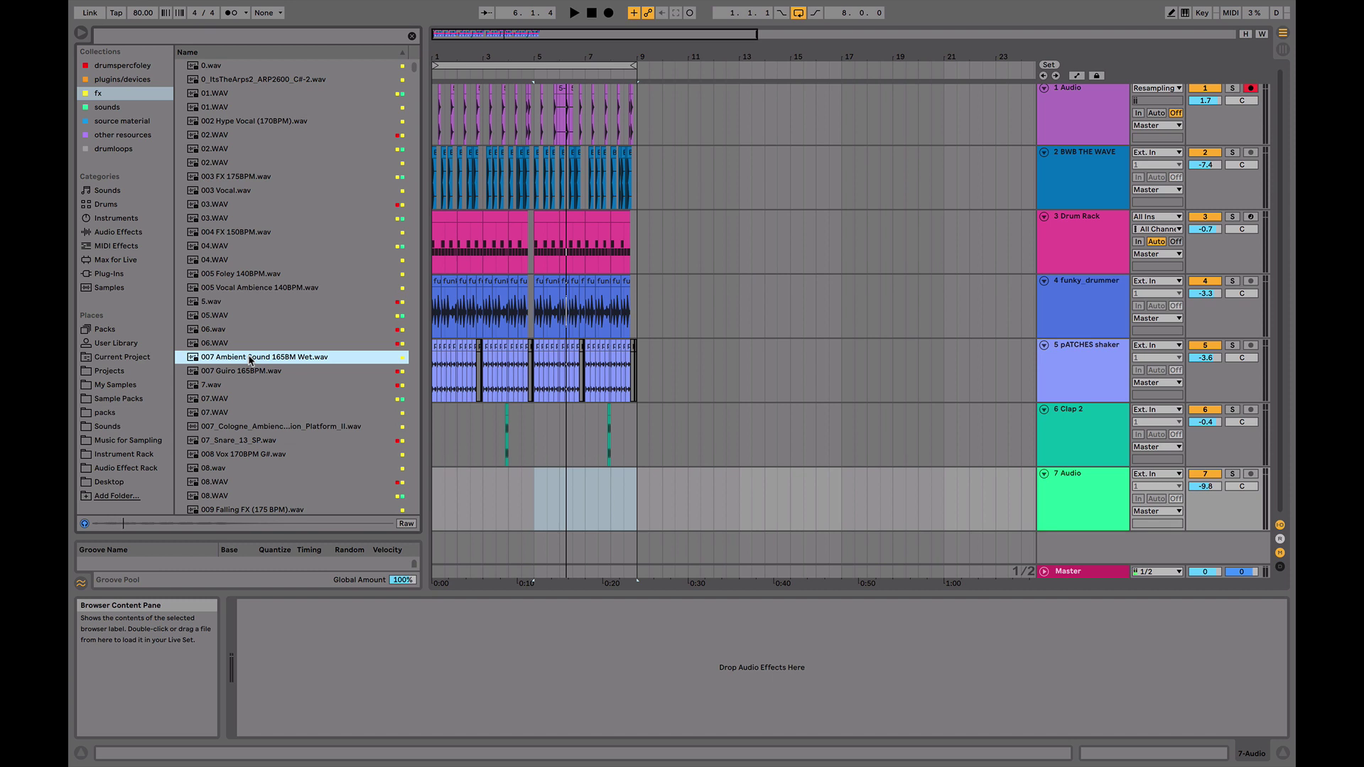
left_click_drag(425, 502, 436, 501)
key("space")
double_click(483, 474)
key("space")
- Solo the ambient sound's track and transpose its clip up 14 semitones during playback
left_click(1231, 322)
key("space")
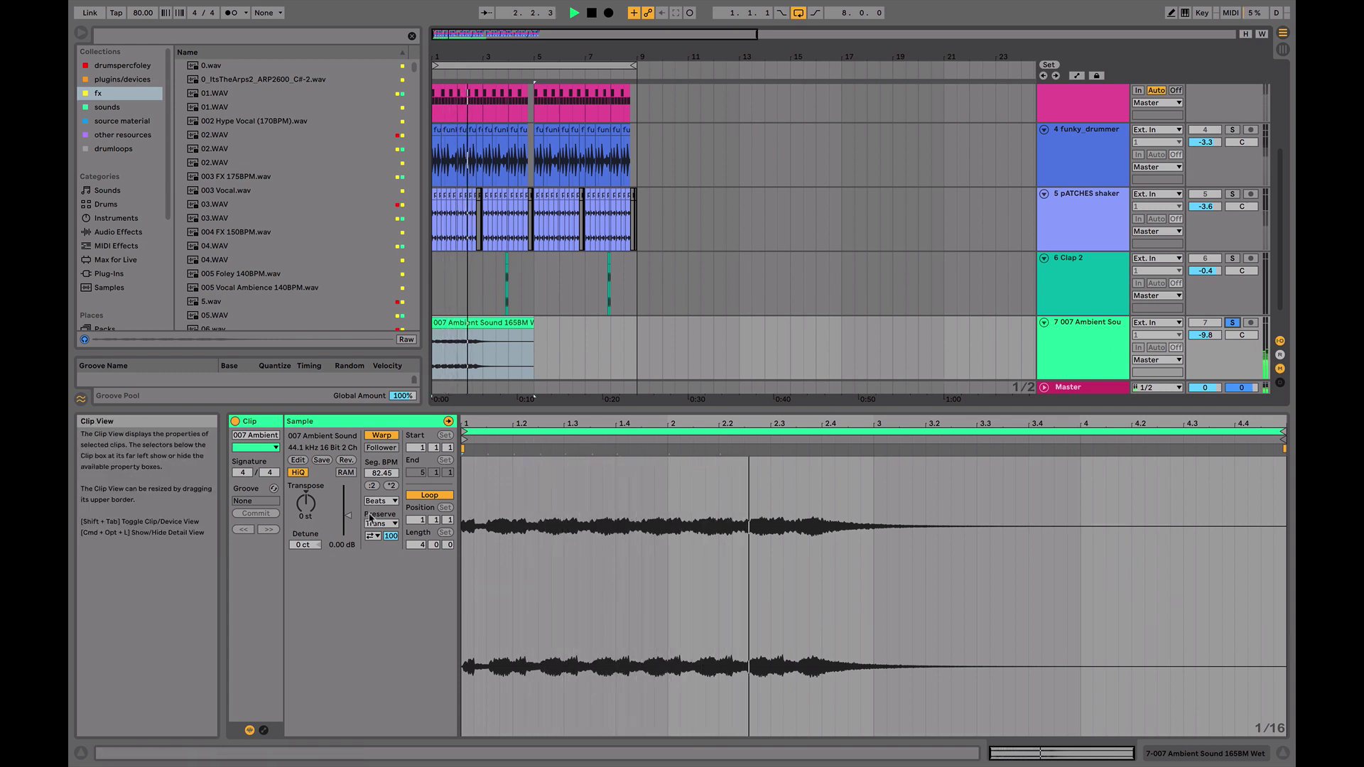
left_click_drag(562, 57, 562, 114)
left_click_drag(305, 503, 305, 477)
key("space")
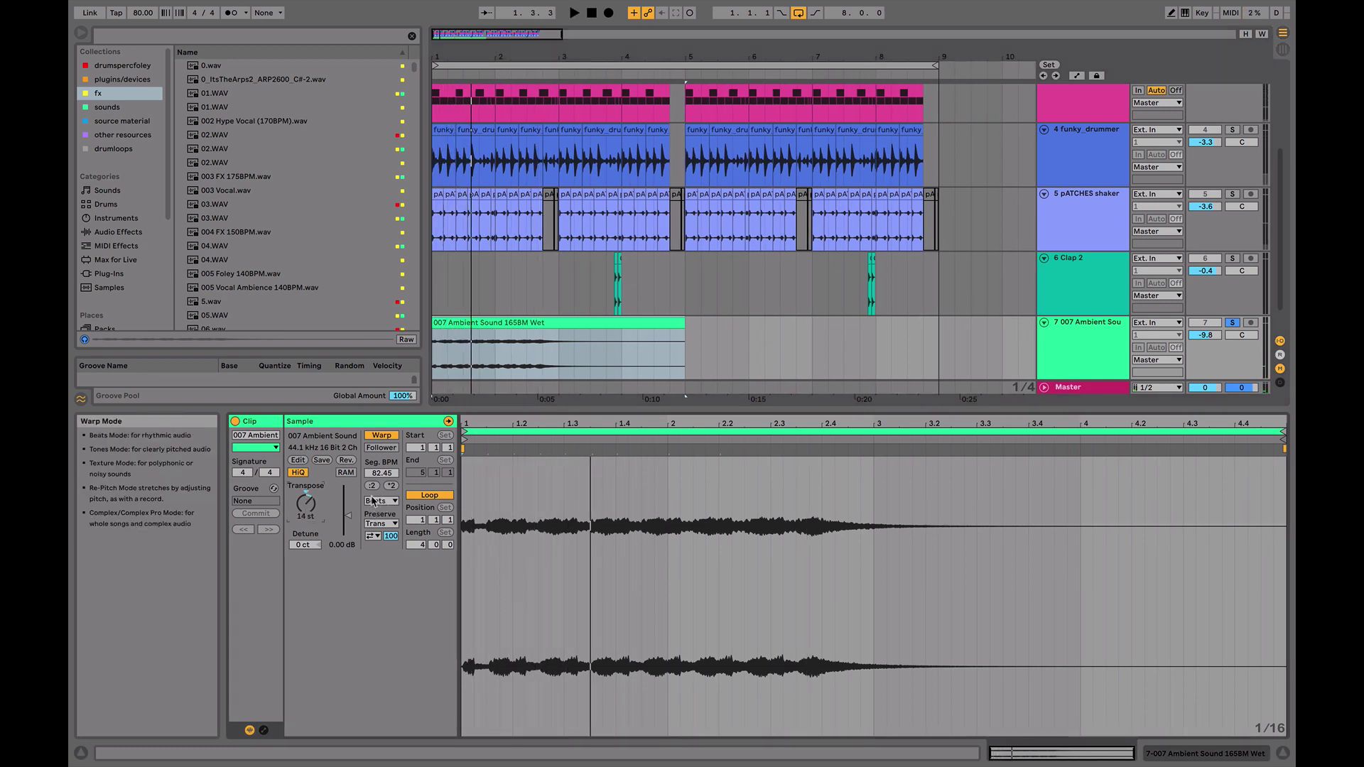
- Keep the ambient clip in Beats warp mode with 1/16 preservation, turn off transient looping and lower the transient envelope to 6
left_click(380, 501)
left_click(380, 501)
left_click(387, 524)
left_click(391, 579)
left_click(373, 536)
left_click(374, 548)
key("space")
left_click_drag(391, 536, 391, 579)
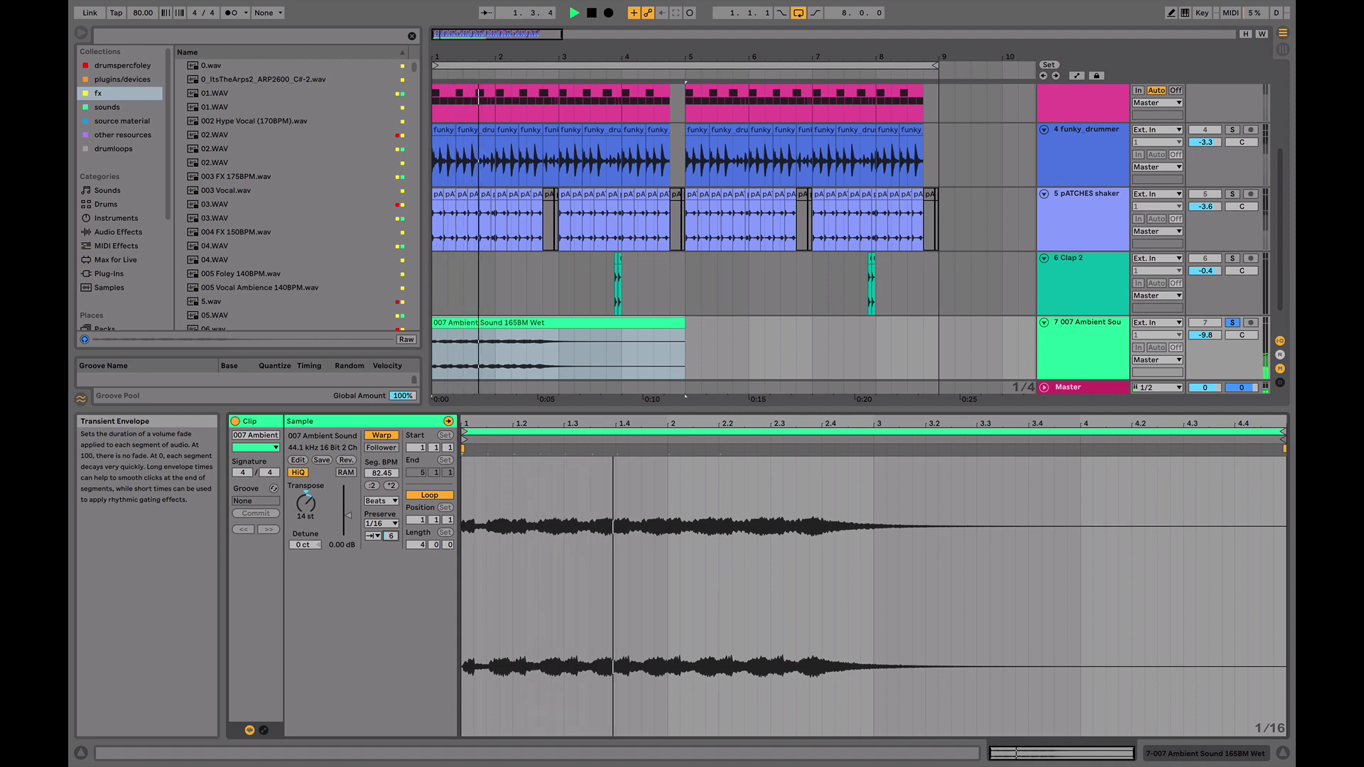
- Compare 1/8 with 1/16 preservation on the ambient clip, keep 1/16, and set the transient envelope to 50 and transposition to 18 semitones
left_click(378, 524)
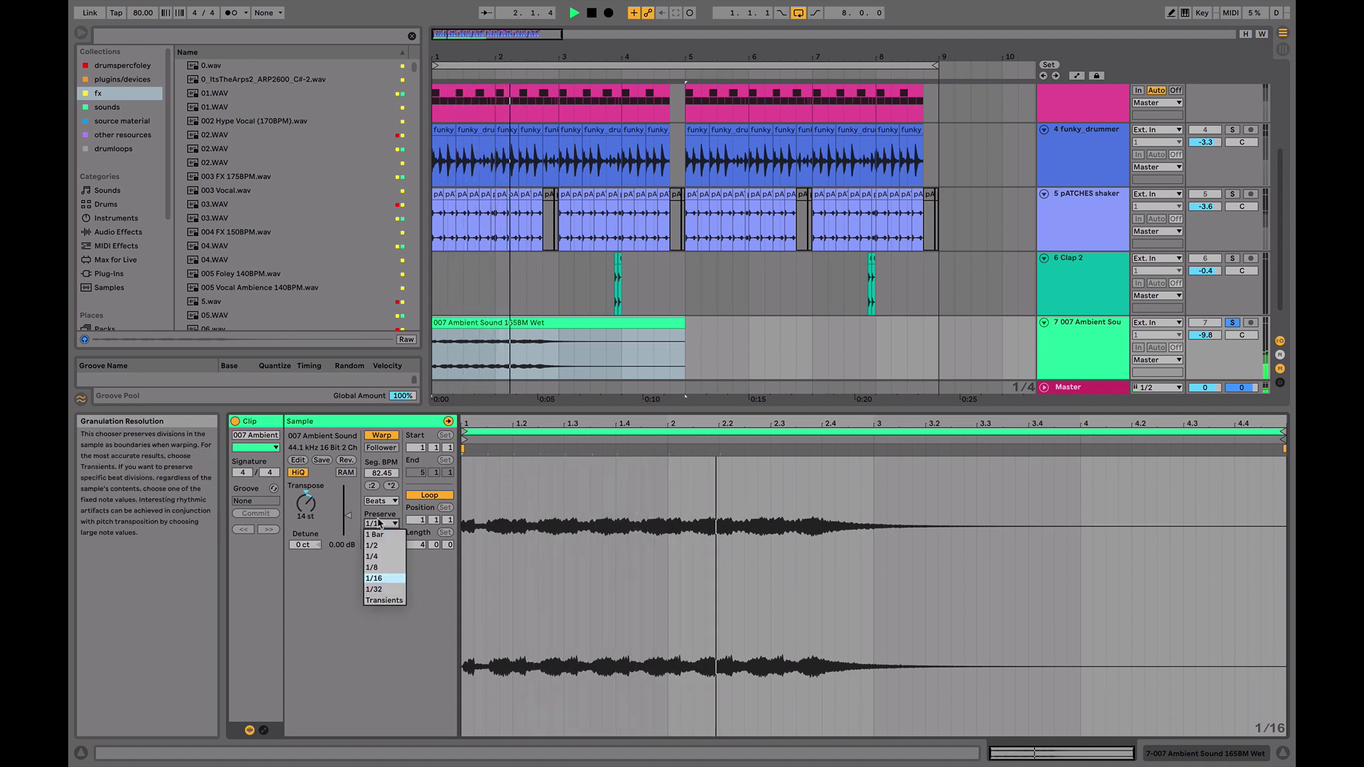
left_click(372, 567)
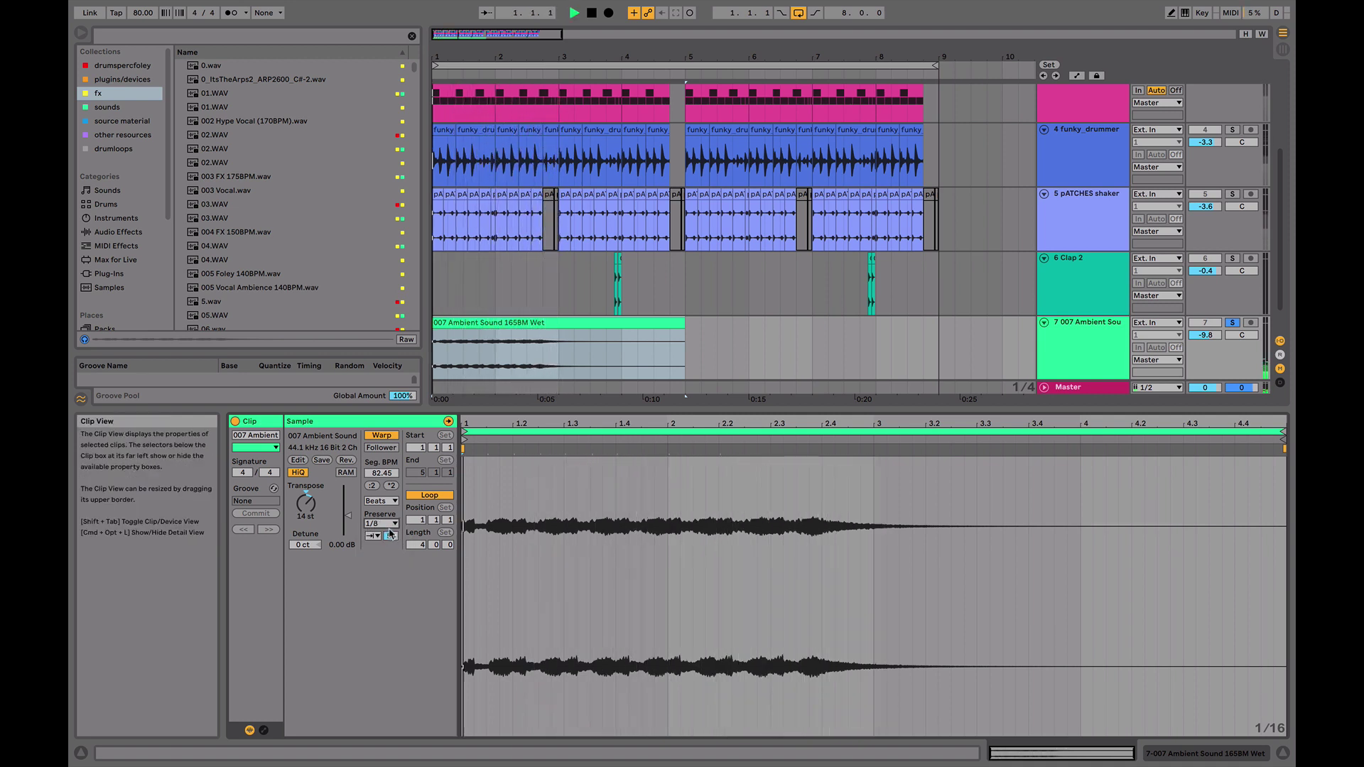
left_click(379, 524)
left_click(385, 578)
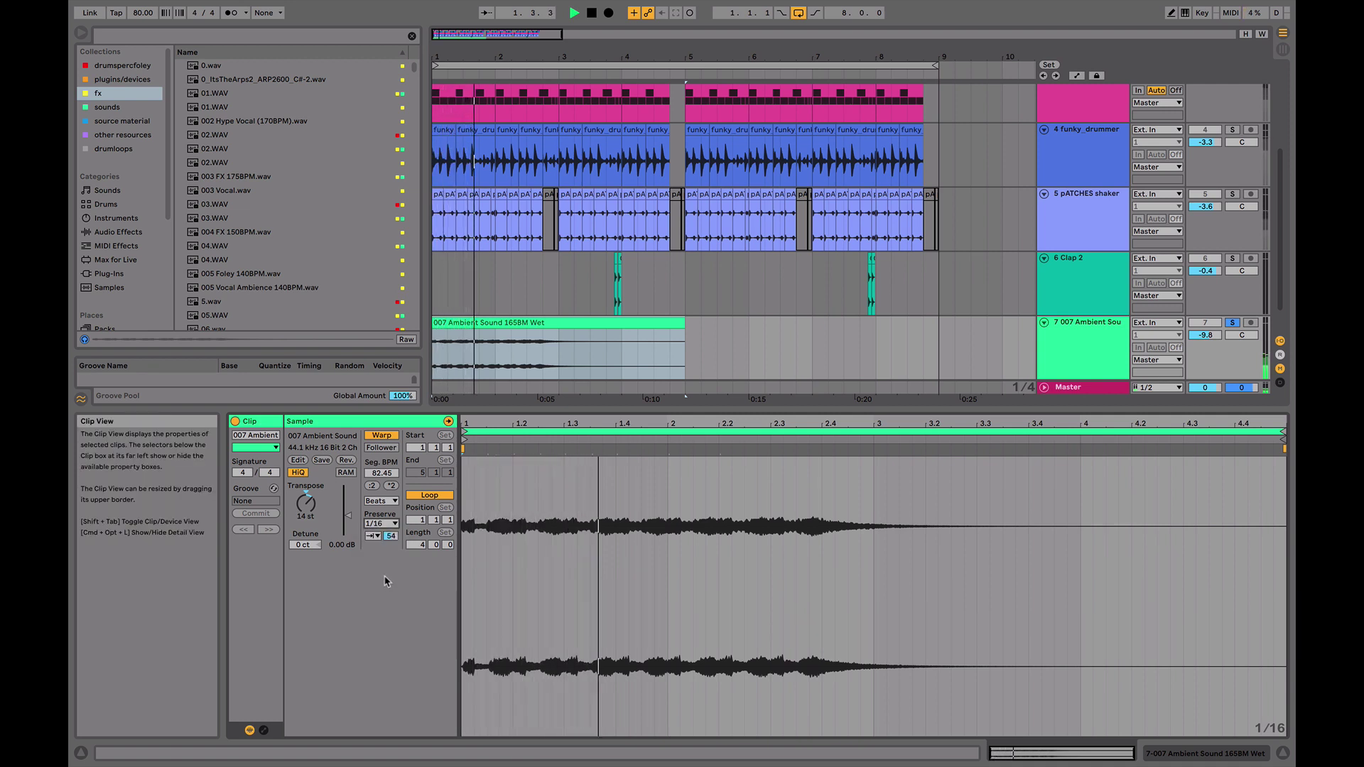
left_click_drag(306, 503, 305, 492)
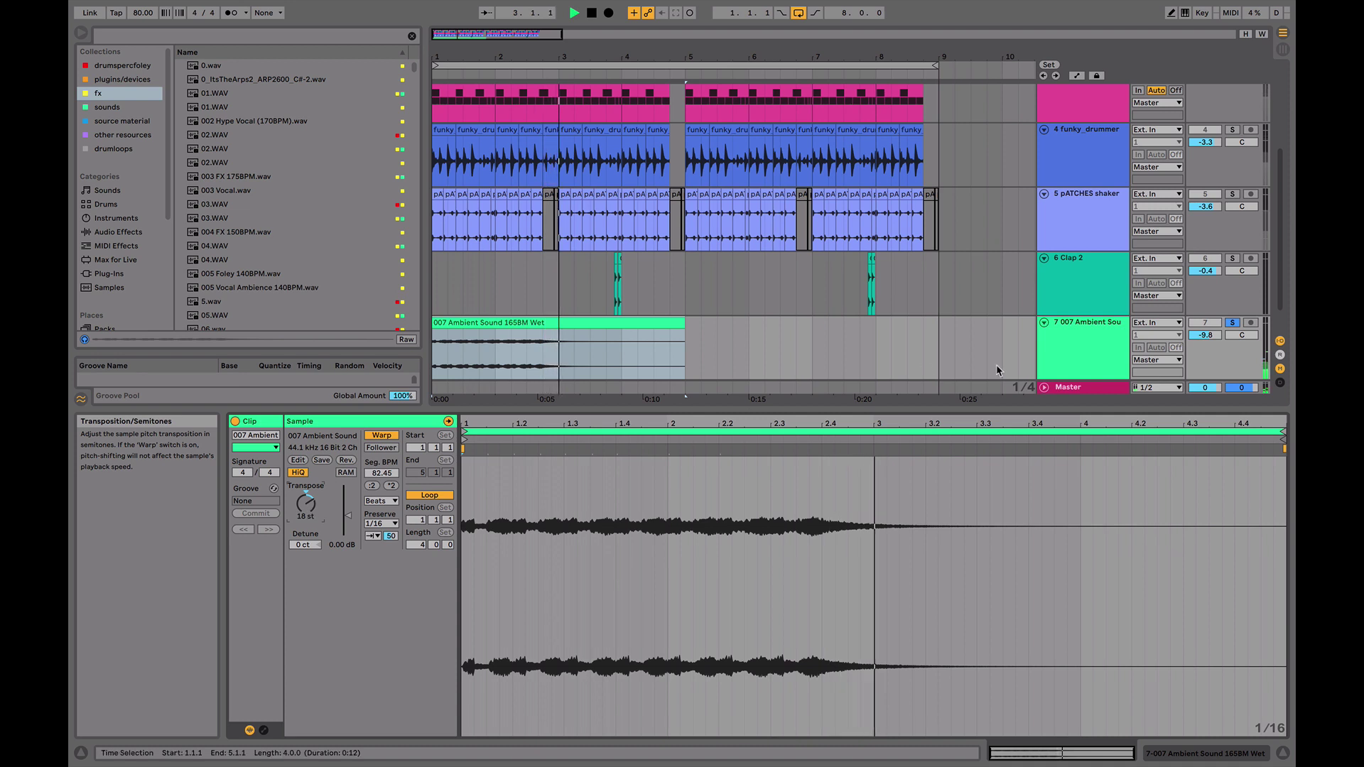
- Unsolo the ambient sound's track and raise its volume to -1.8 dB while the full groove plays
left_click(1232, 323)
key("space")
left_click_drag(1205, 334, 1205, 278)
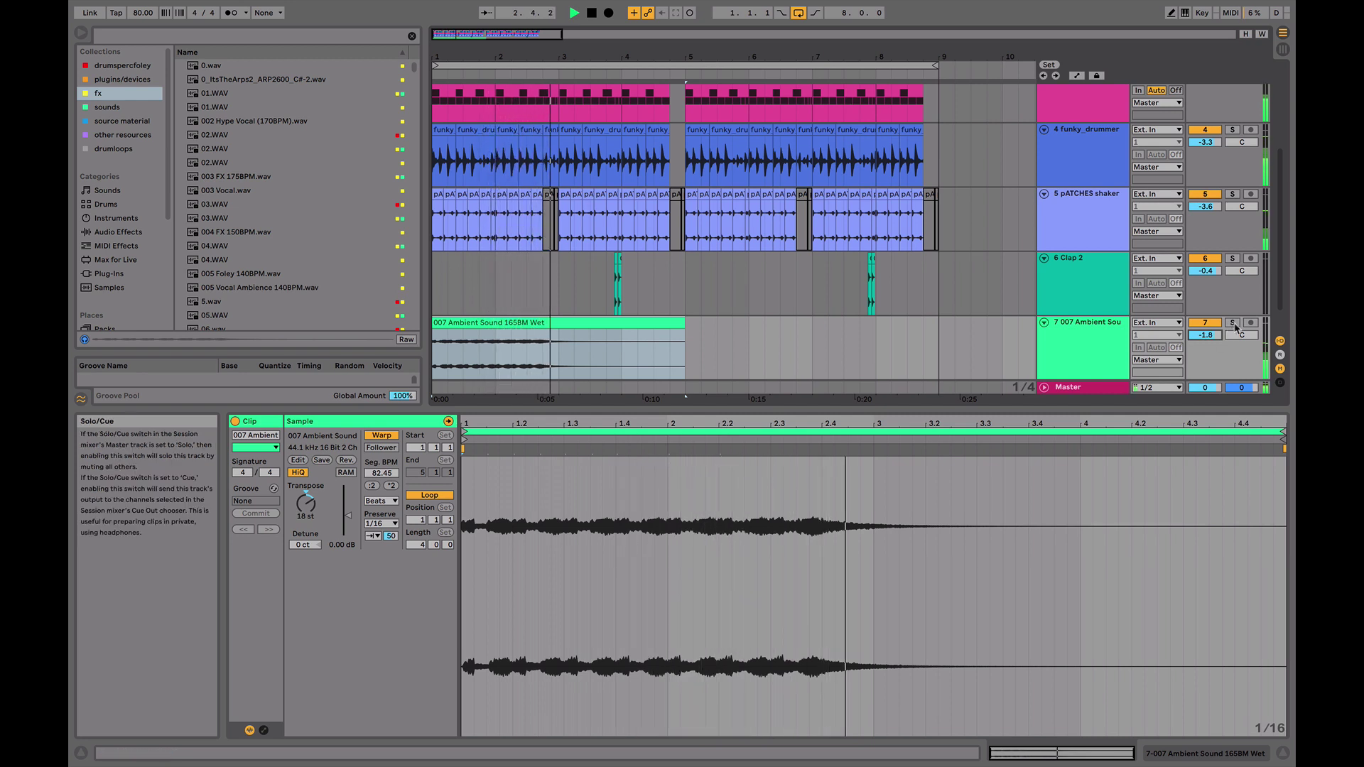
- Repeat the first two bars of the ambient clip to fill all eight bars and set its track volume to -2.5 dB
left_click(563, 364)
left_click_drag(560, 359, 439, 342)
key("super+d")
key("super+d")
key("ctrl+d")
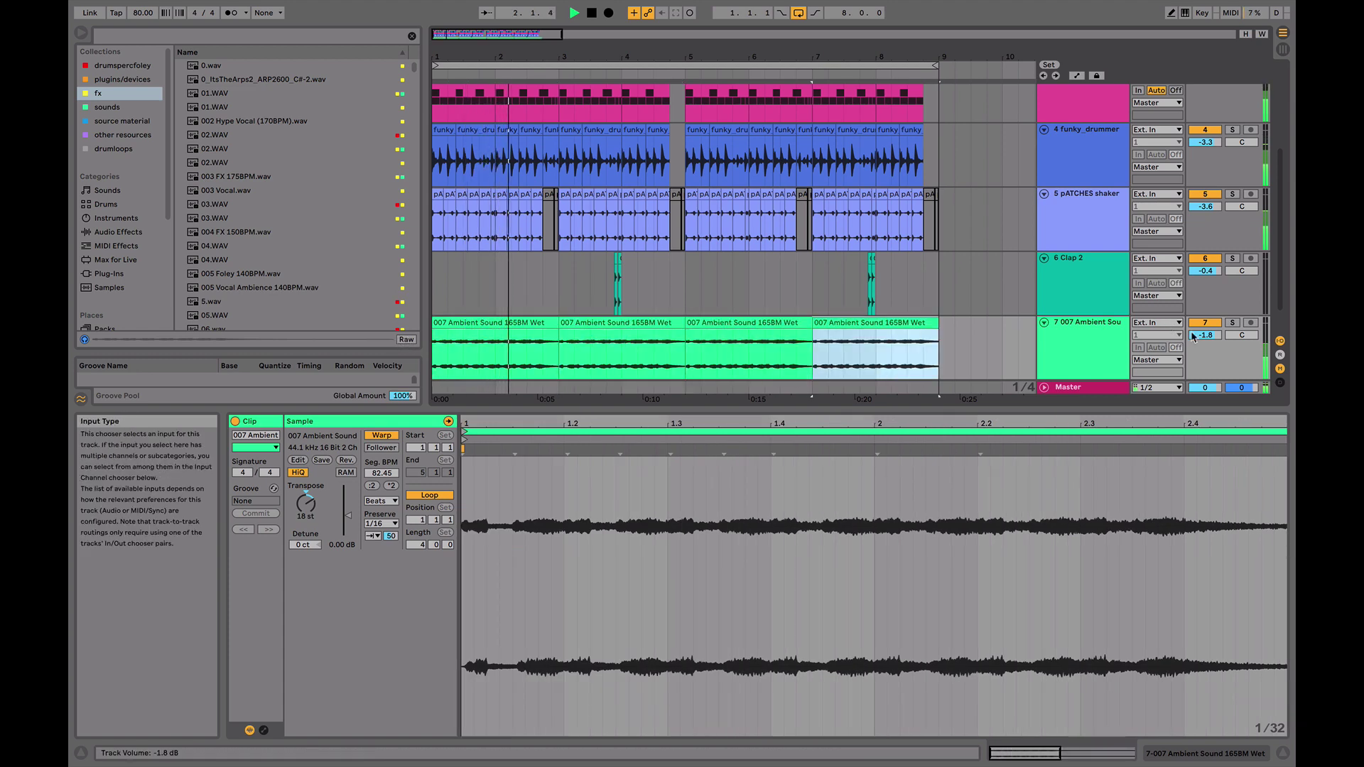
left_click_drag(1206, 335, 1206, 337)
- Add Auto Pan to the ambient sound's track with a sawtooth waveform, 100% amount and 0° phase
double_click(1070, 344)
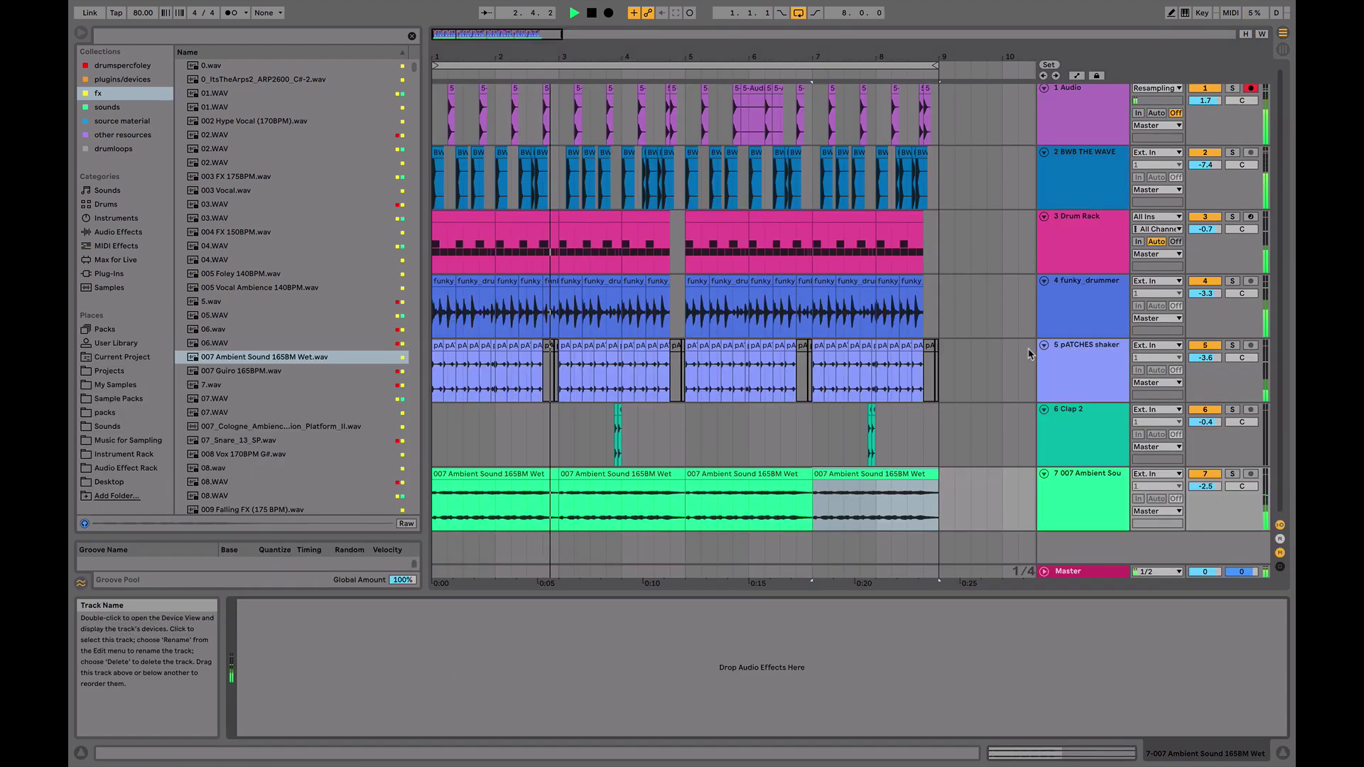
left_click(106, 233)
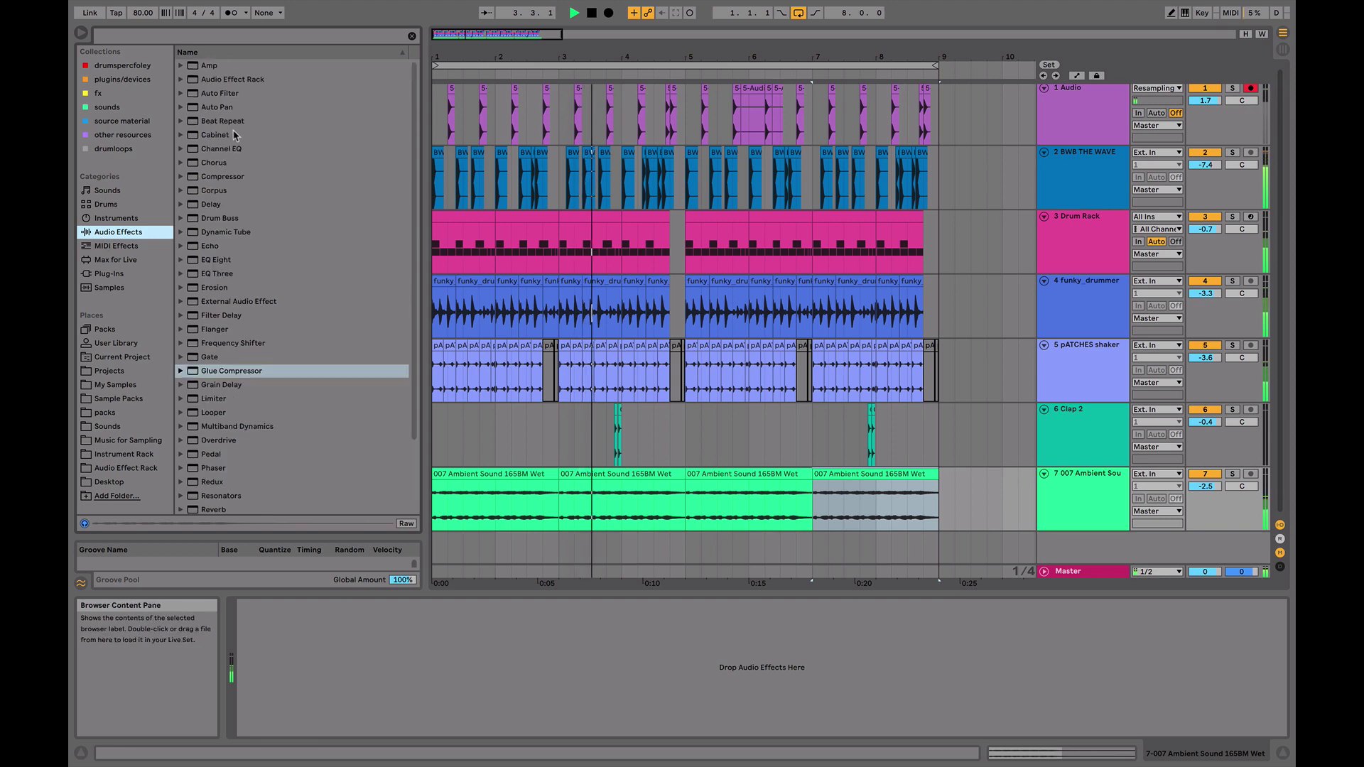
double_click(232, 106)
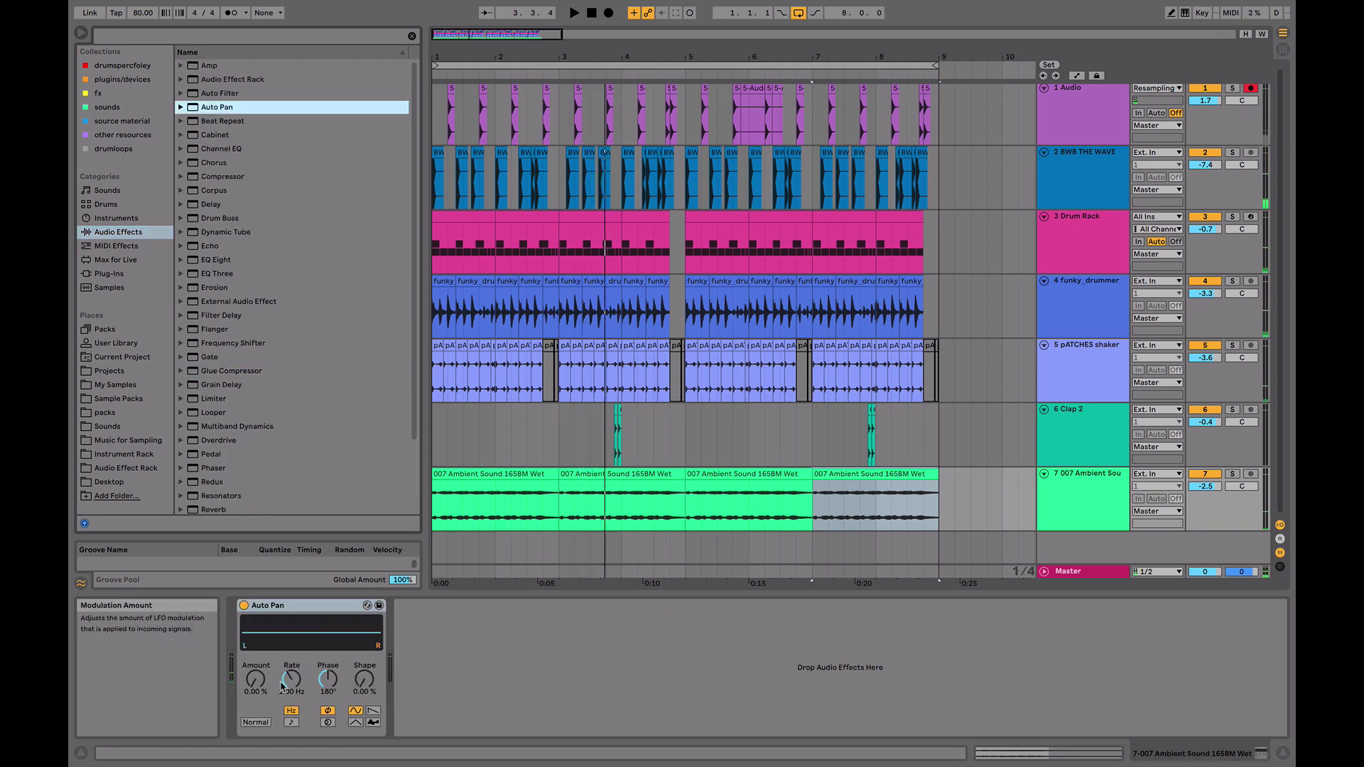
left_click(373, 711)
left_click_drag(259, 682, 259, 604)
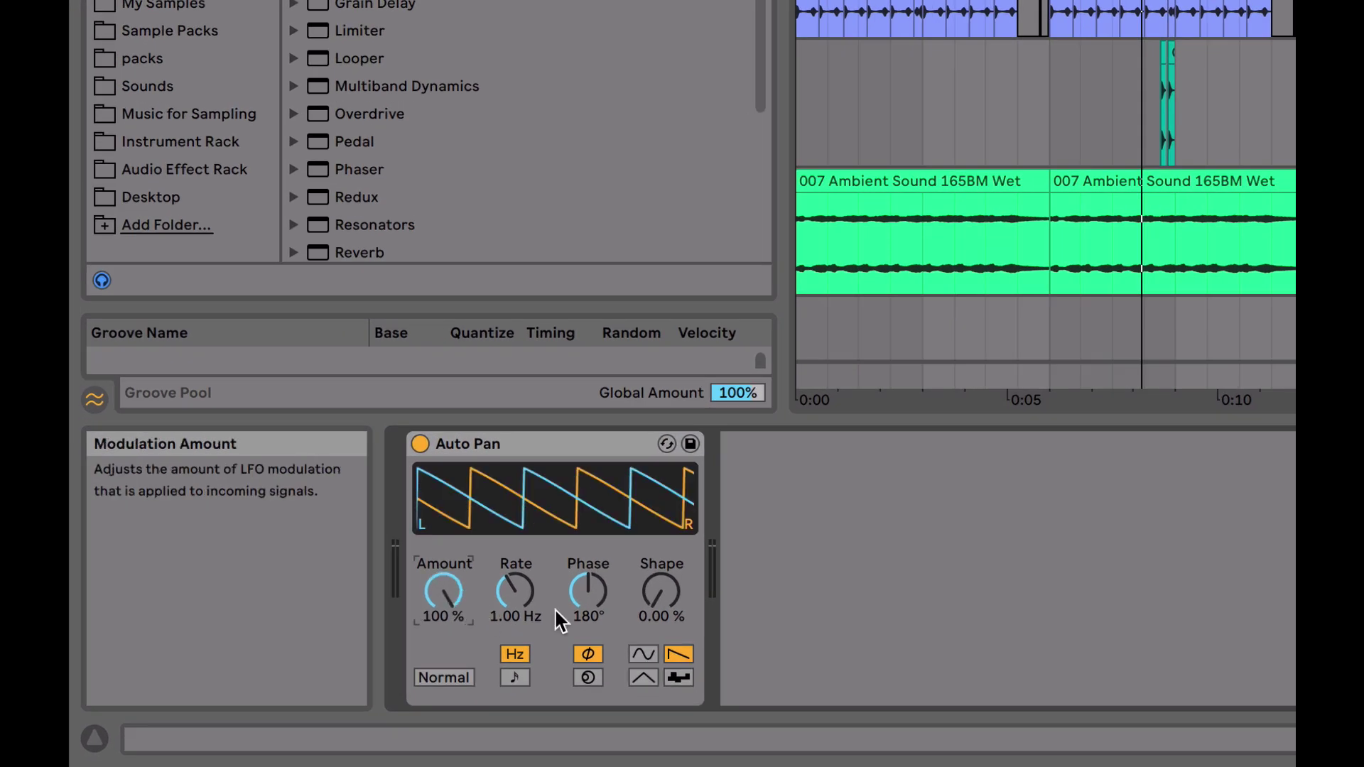
left_click_drag(598, 611, 598, 682)
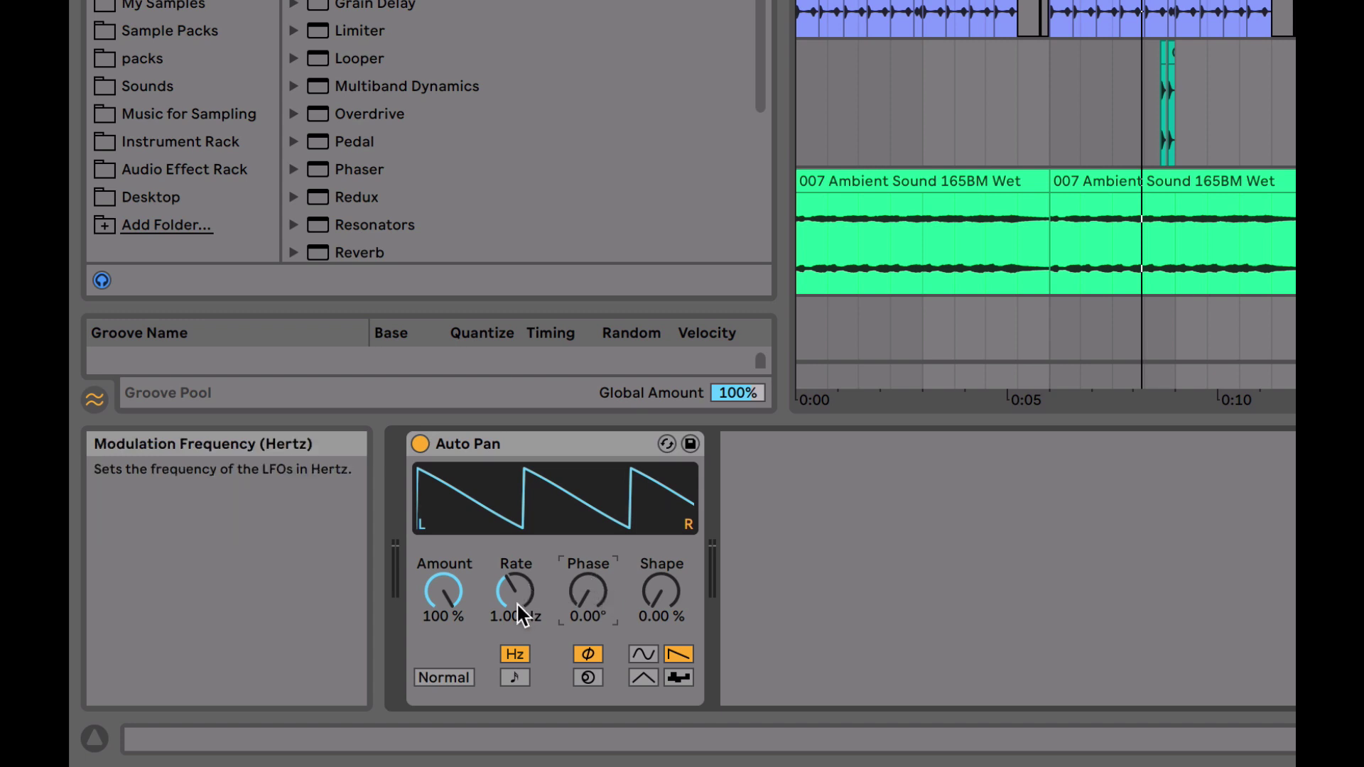
- Sync Auto Pan's rate to the tempo, try different beat divisions and set it to 3/8
left_click(515, 677)
left_click_drag(514, 593, 514, 650)
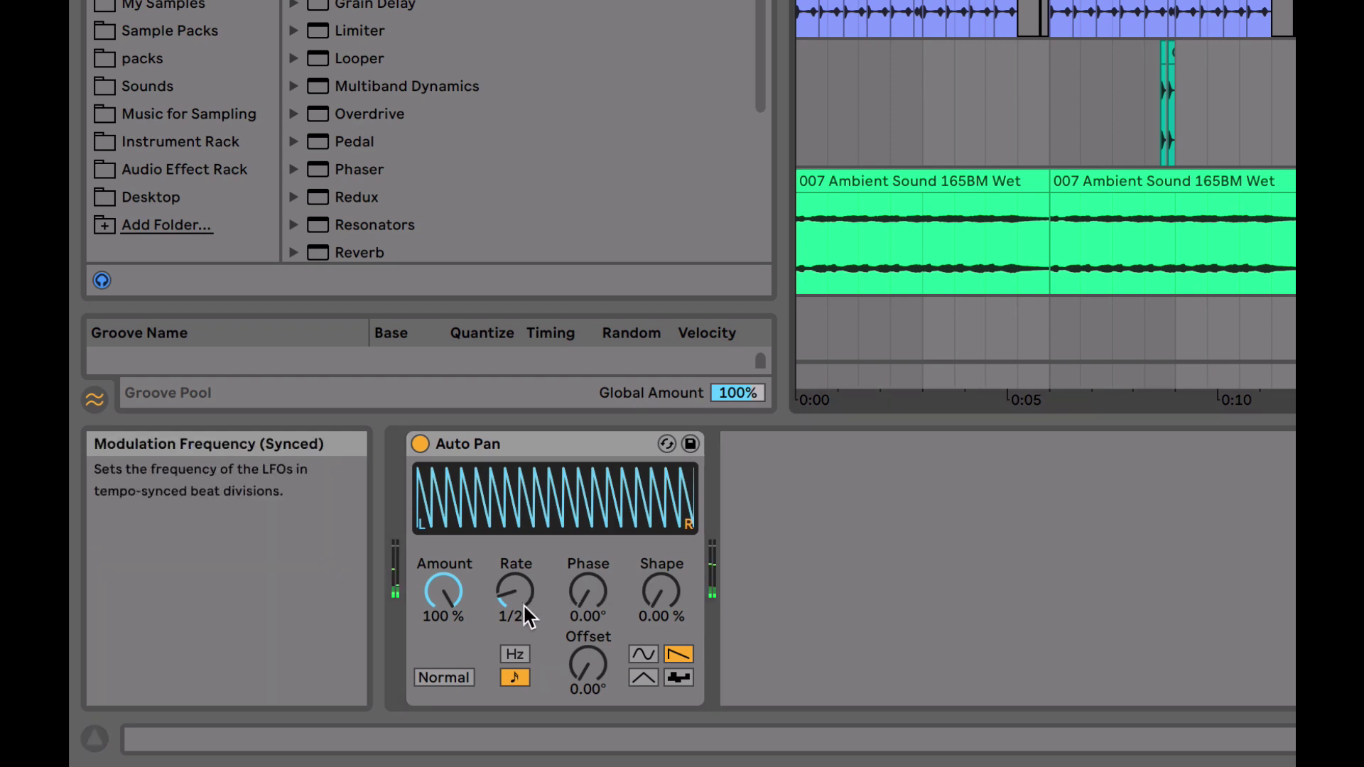
left_click_drag(518, 583, 518, 593)
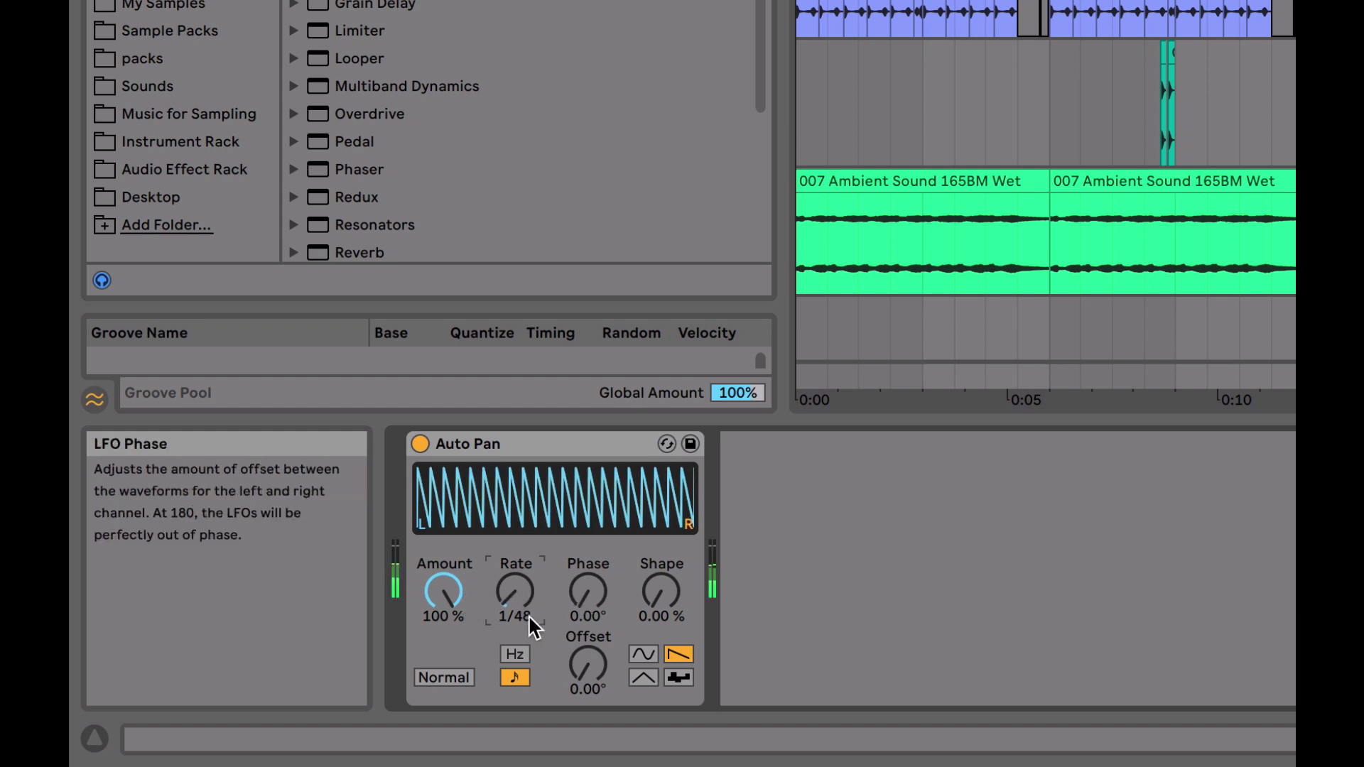
left_click_drag(438, 591, 522, 586)
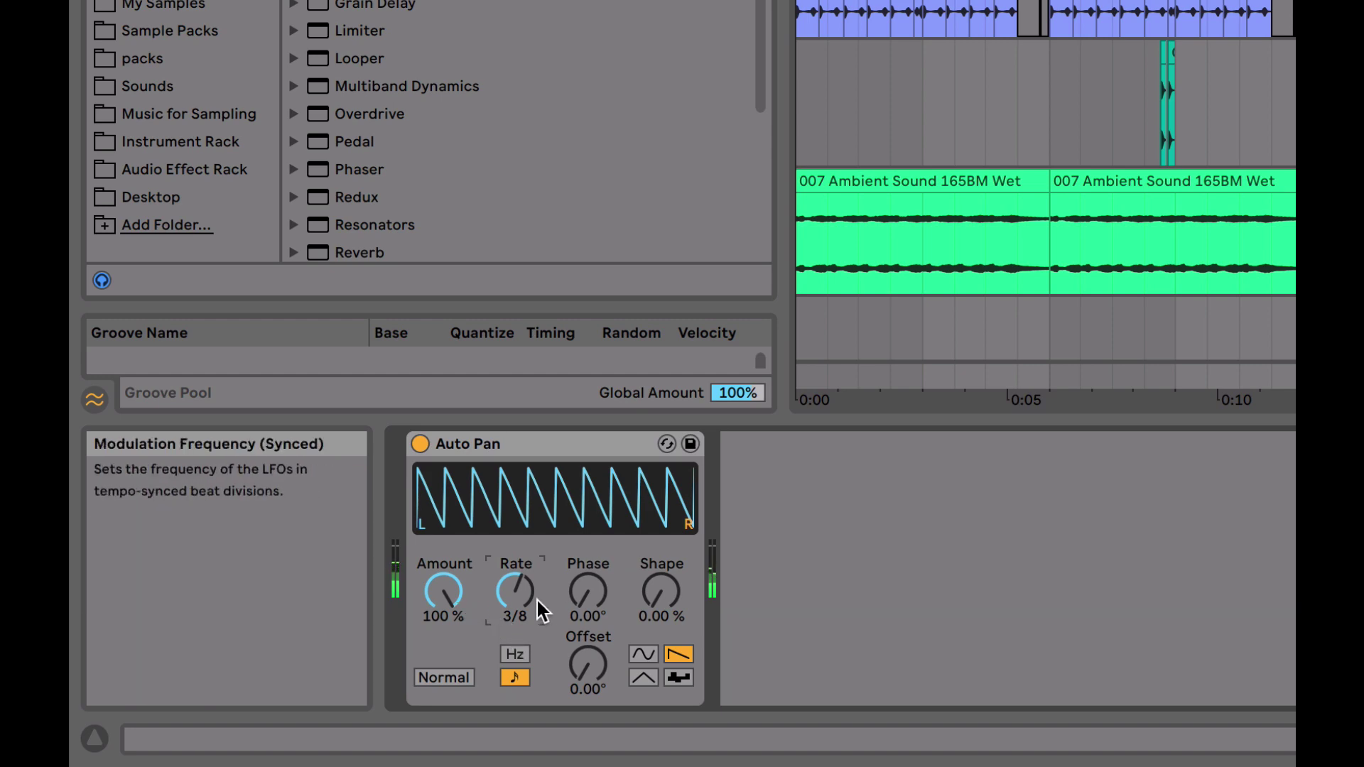
- Set Auto Pan's amount to 64.3% and the ambient track's volume to -0.9 dB, checking the groove from bar 1
key("space")
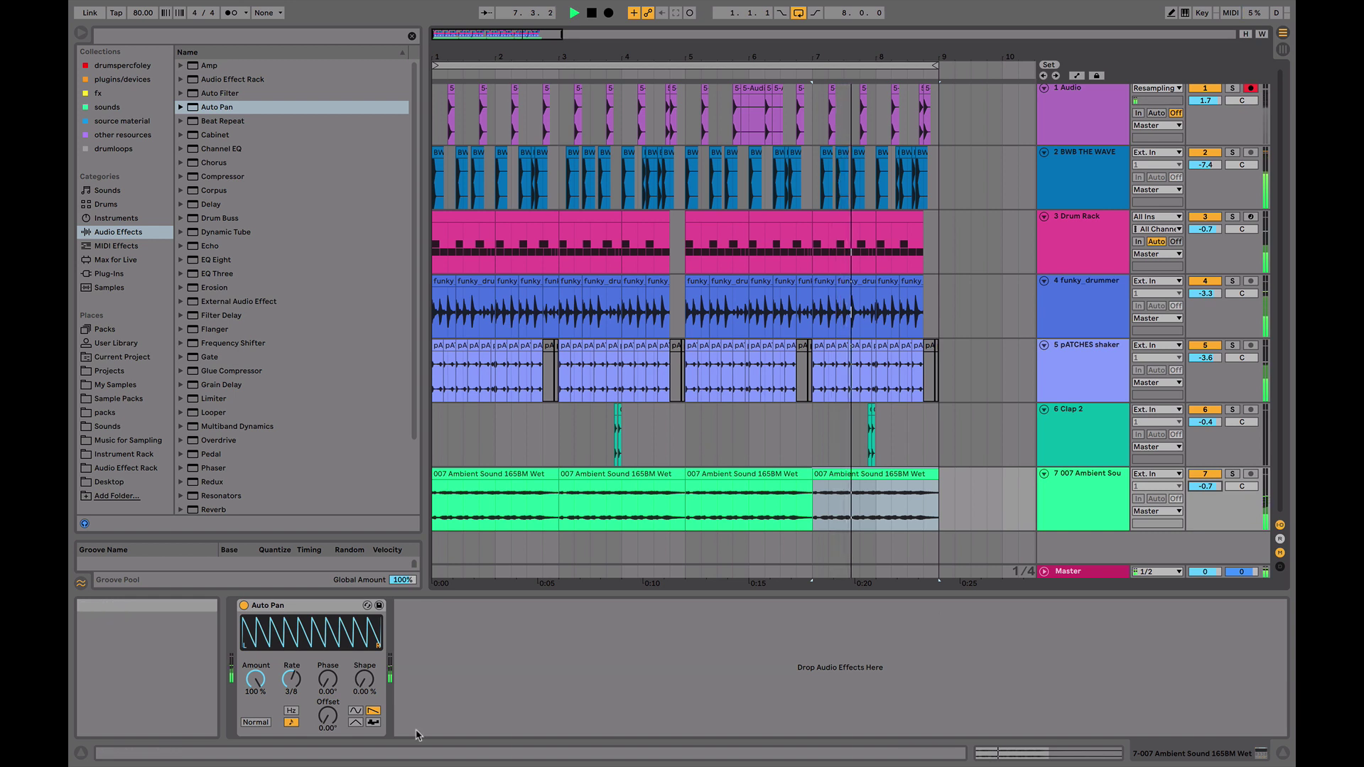
mouse_move(255, 679)
left_mouse_down()
mouse_move(256, 722)
mouse_move(255, 685)
left_mouse_up()
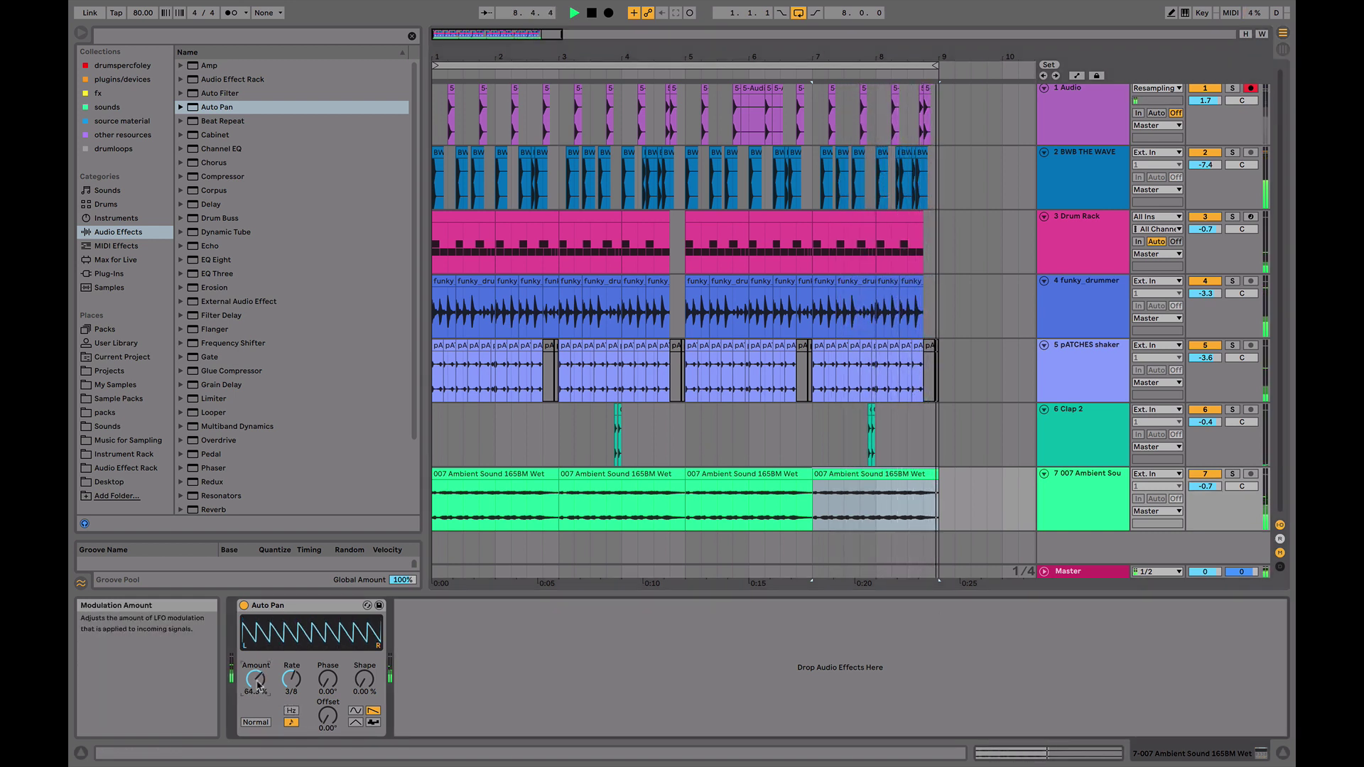
left_click(1208, 489)
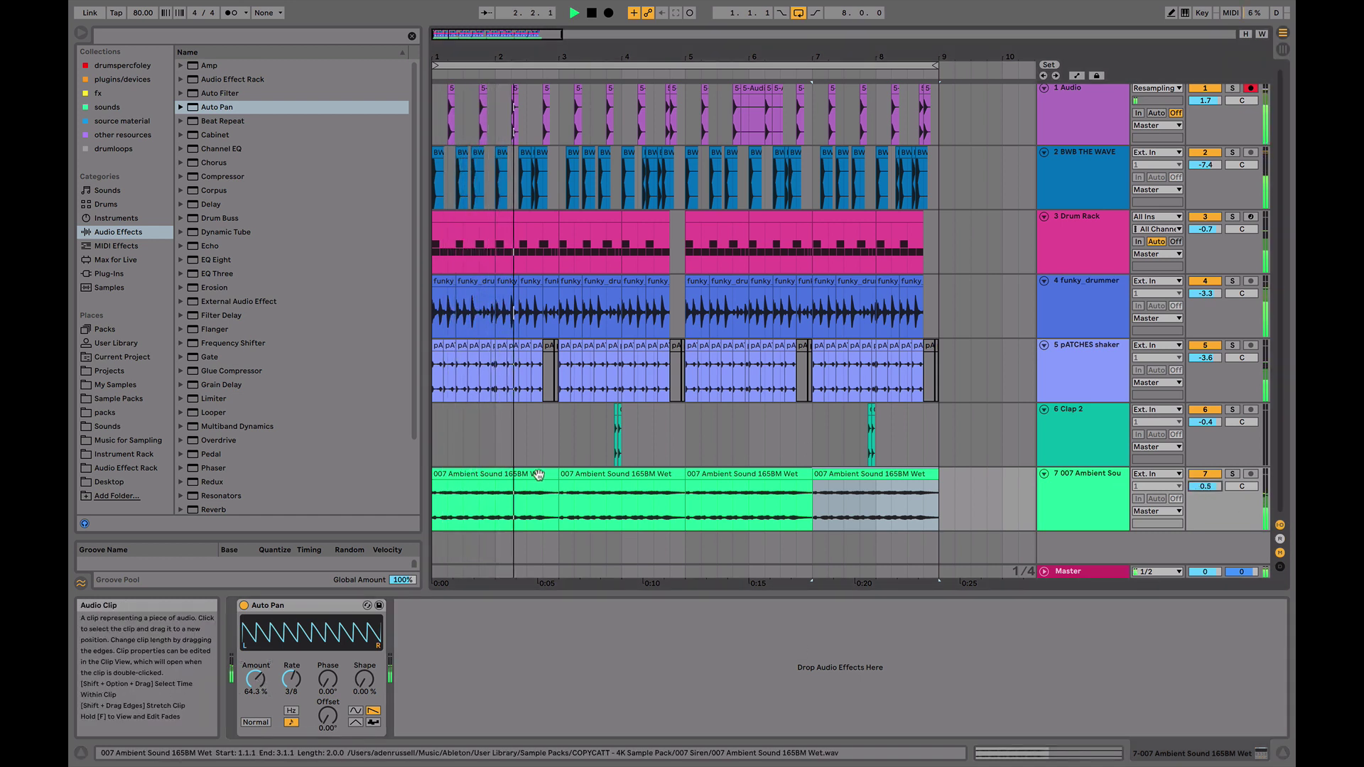
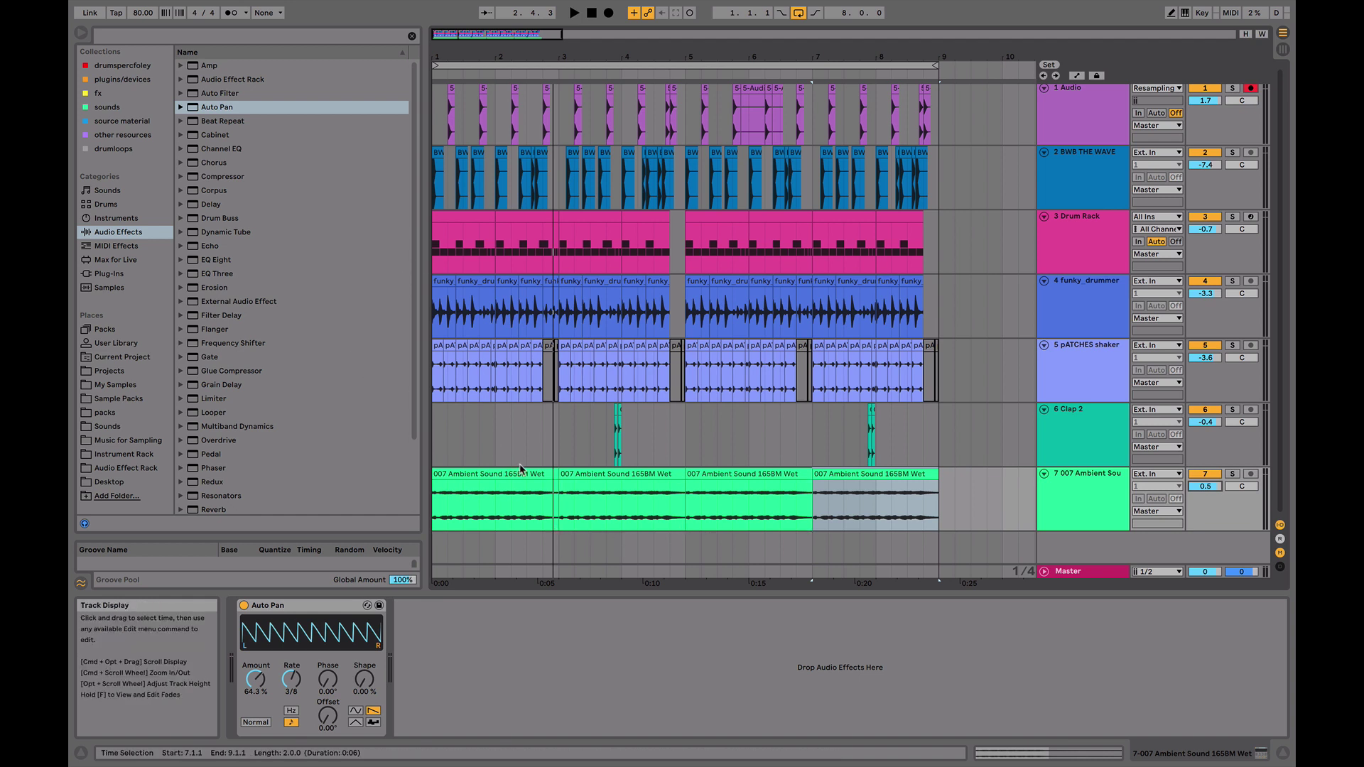
left_click(1078, 500)
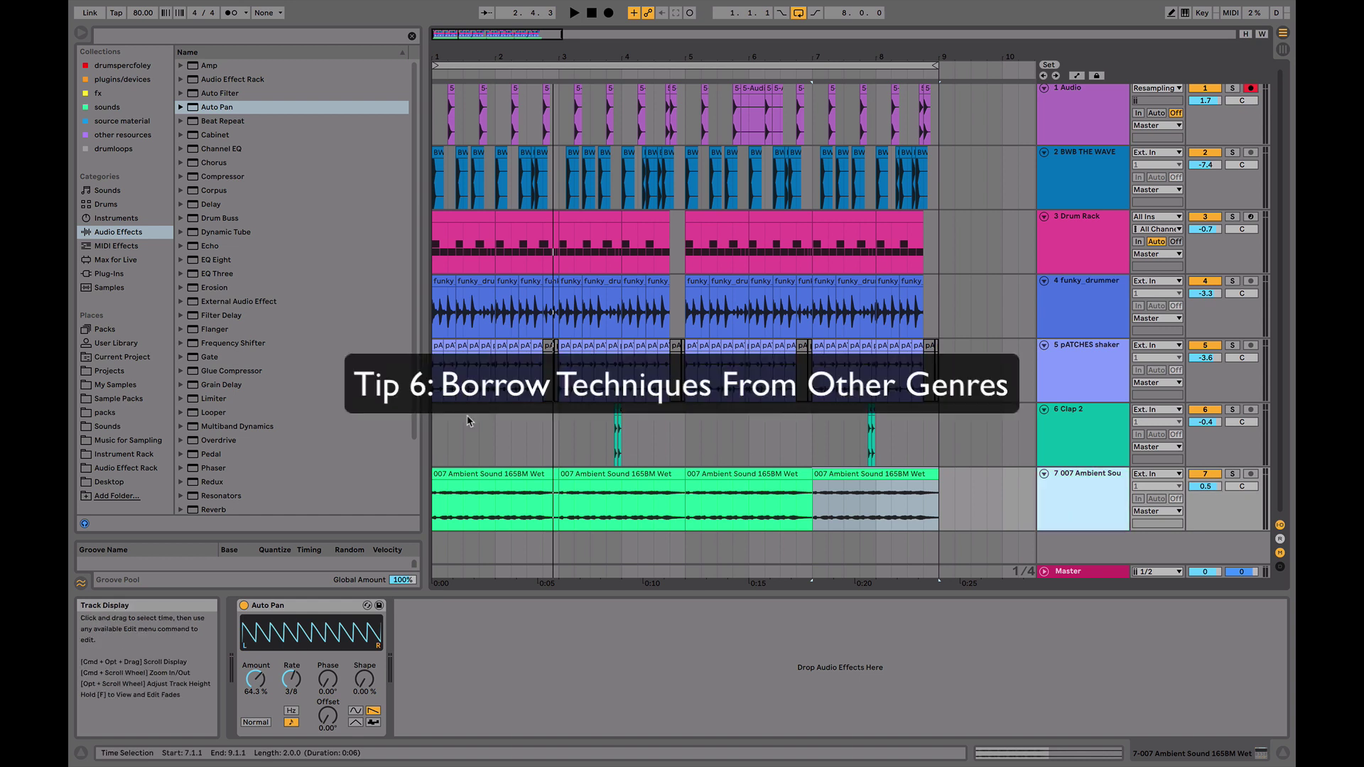
left_click(437, 430)
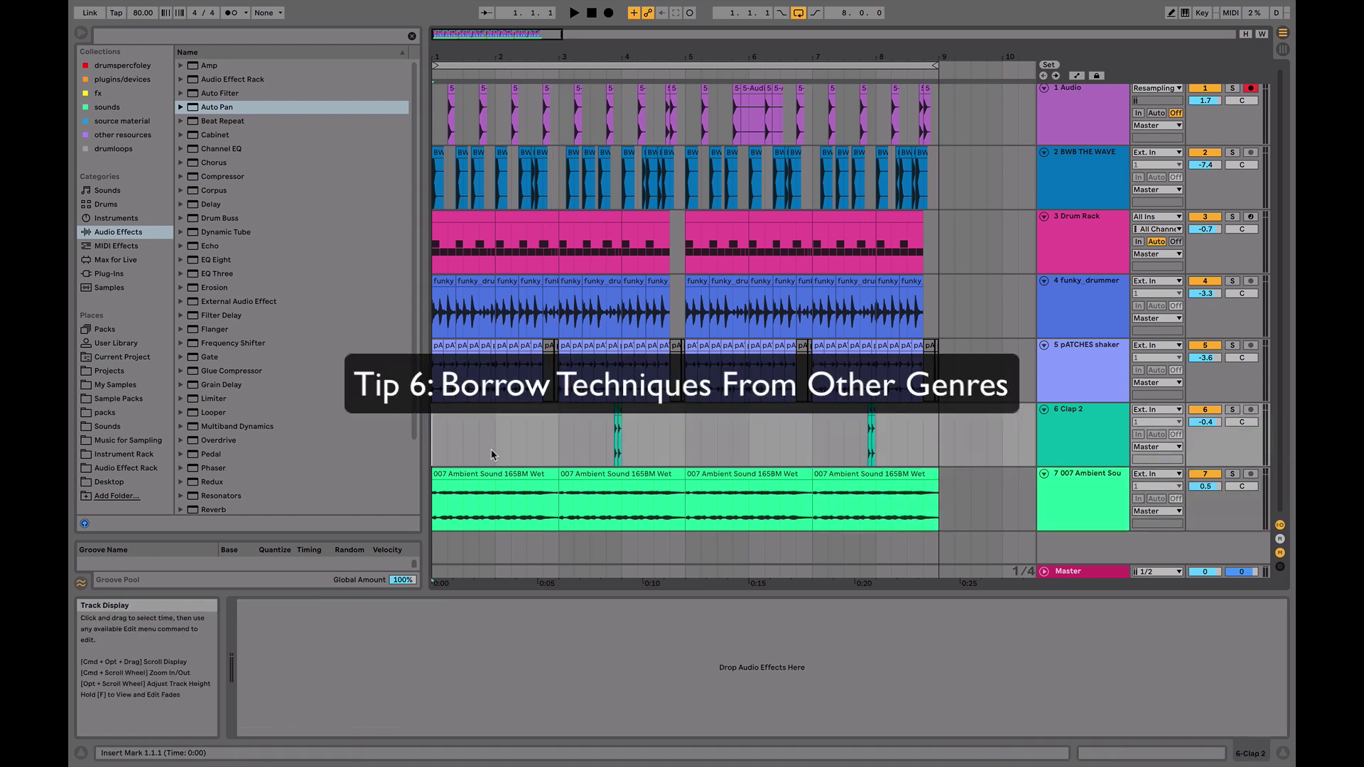
key("space")
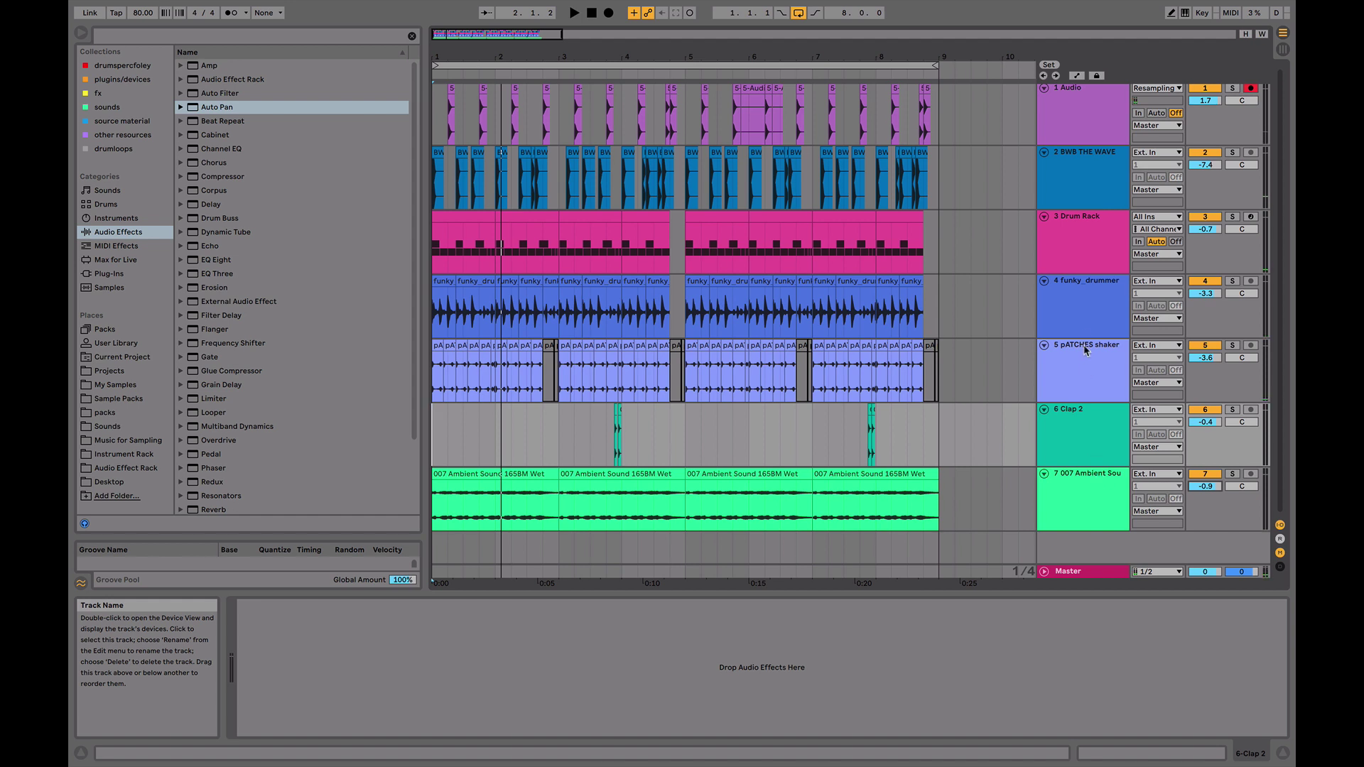
- Insert a MIDI track below the pATCHES shaker track and search the drumspercfoley collection for "808"
left_click(1090, 375)
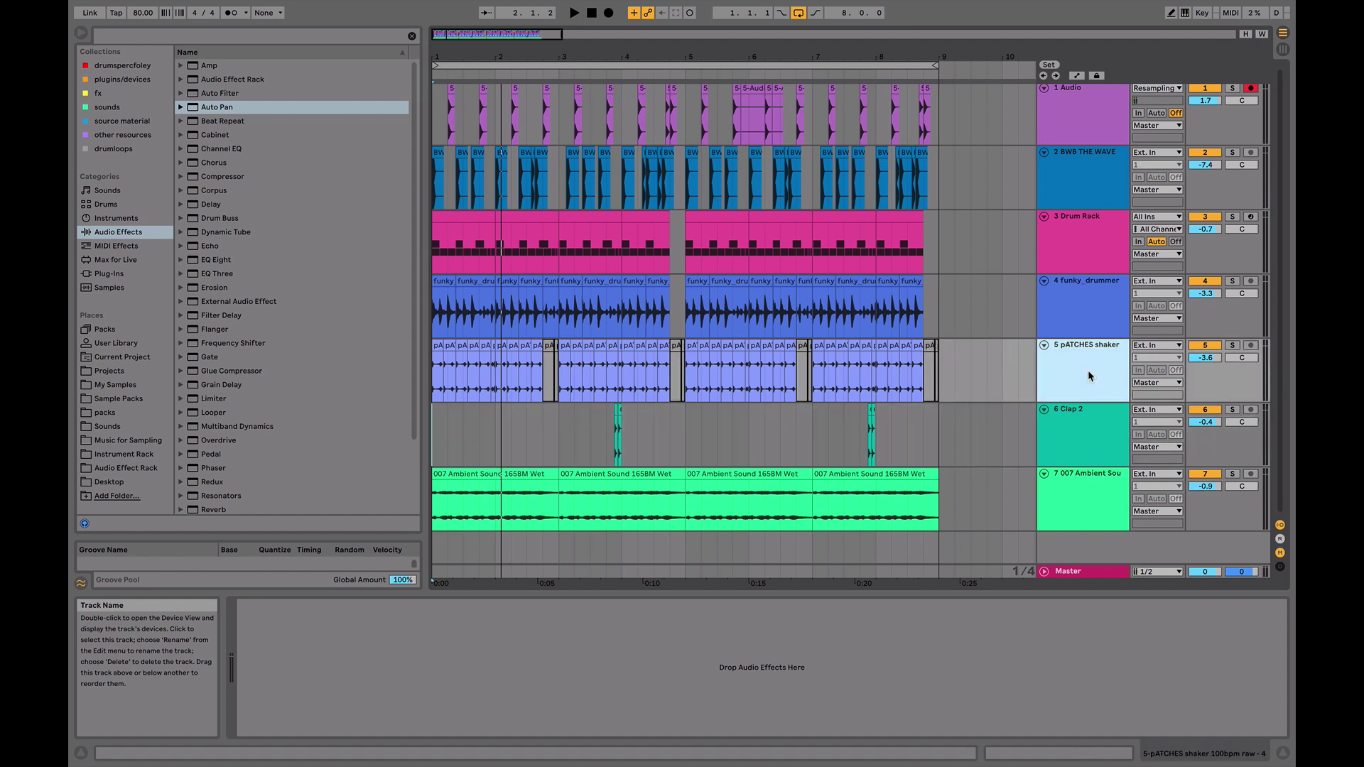
key("ctrl+shift+t")
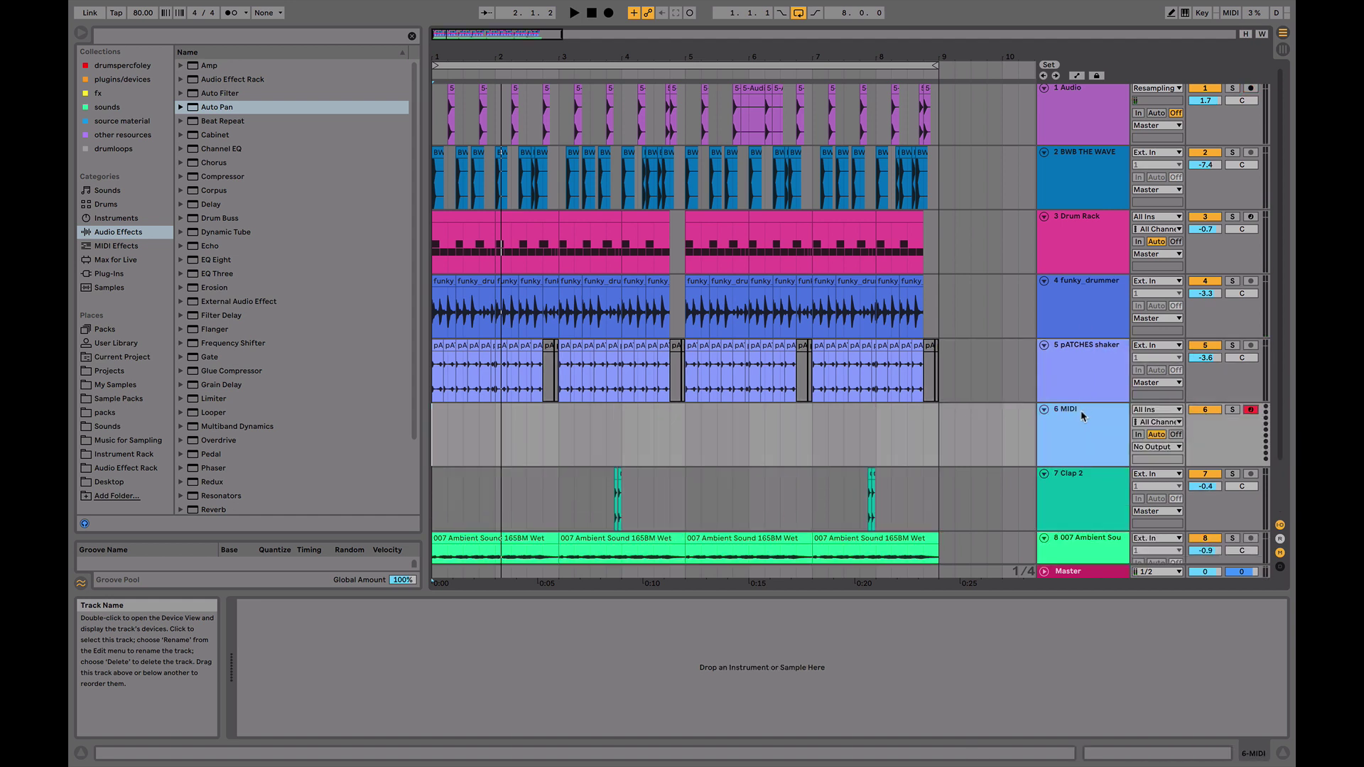
left_click(123, 79)
left_click(127, 106)
left_click(122, 66)
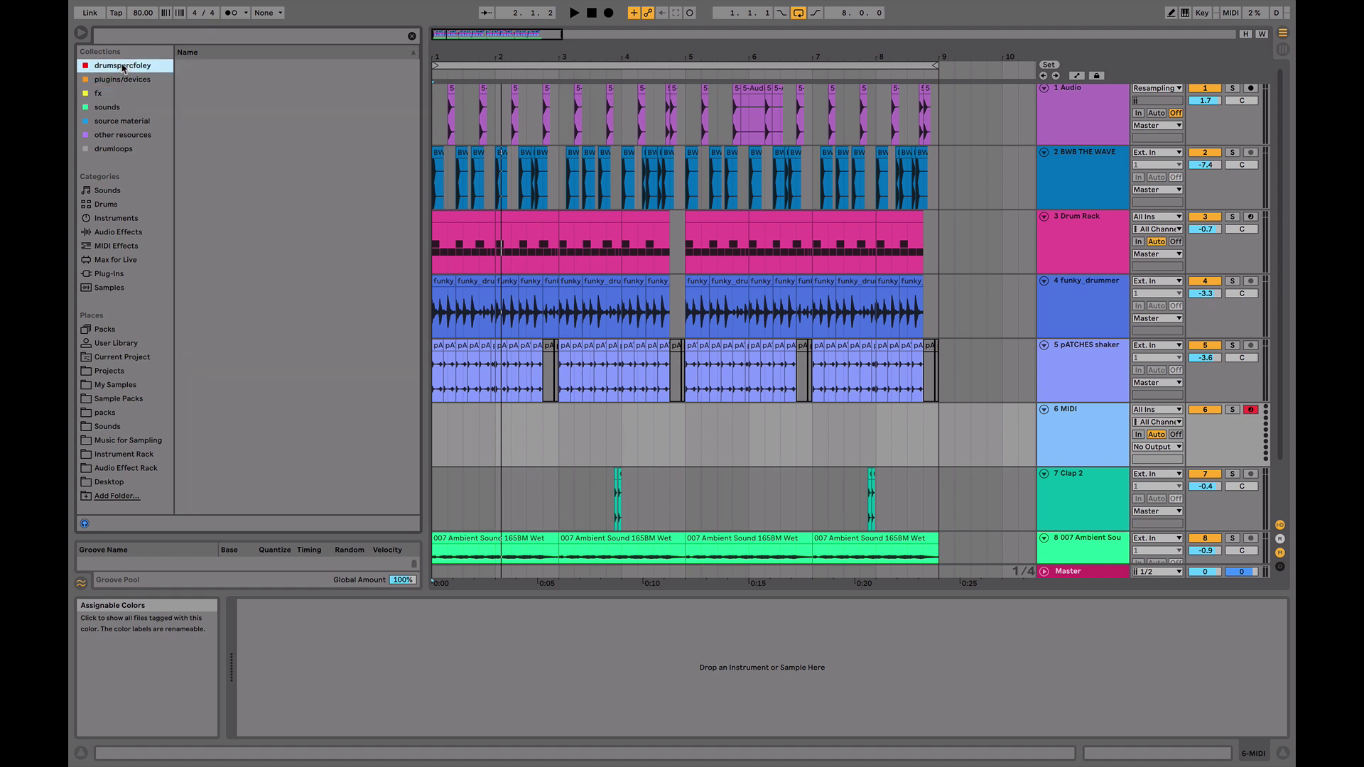
left_click(160, 35)
type("808")
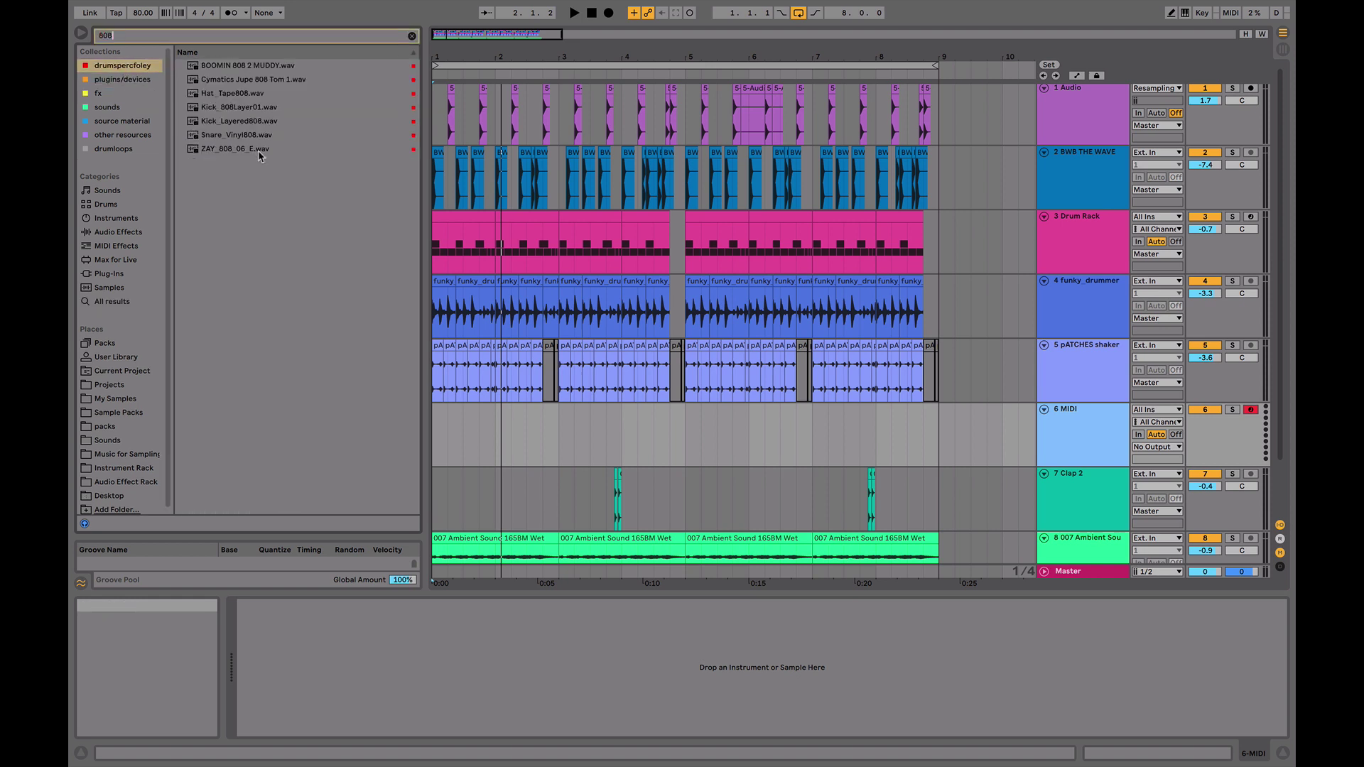
- Audition the 808 samples in the drumspercfoley collection and in the full sample library
left_click(241, 107)
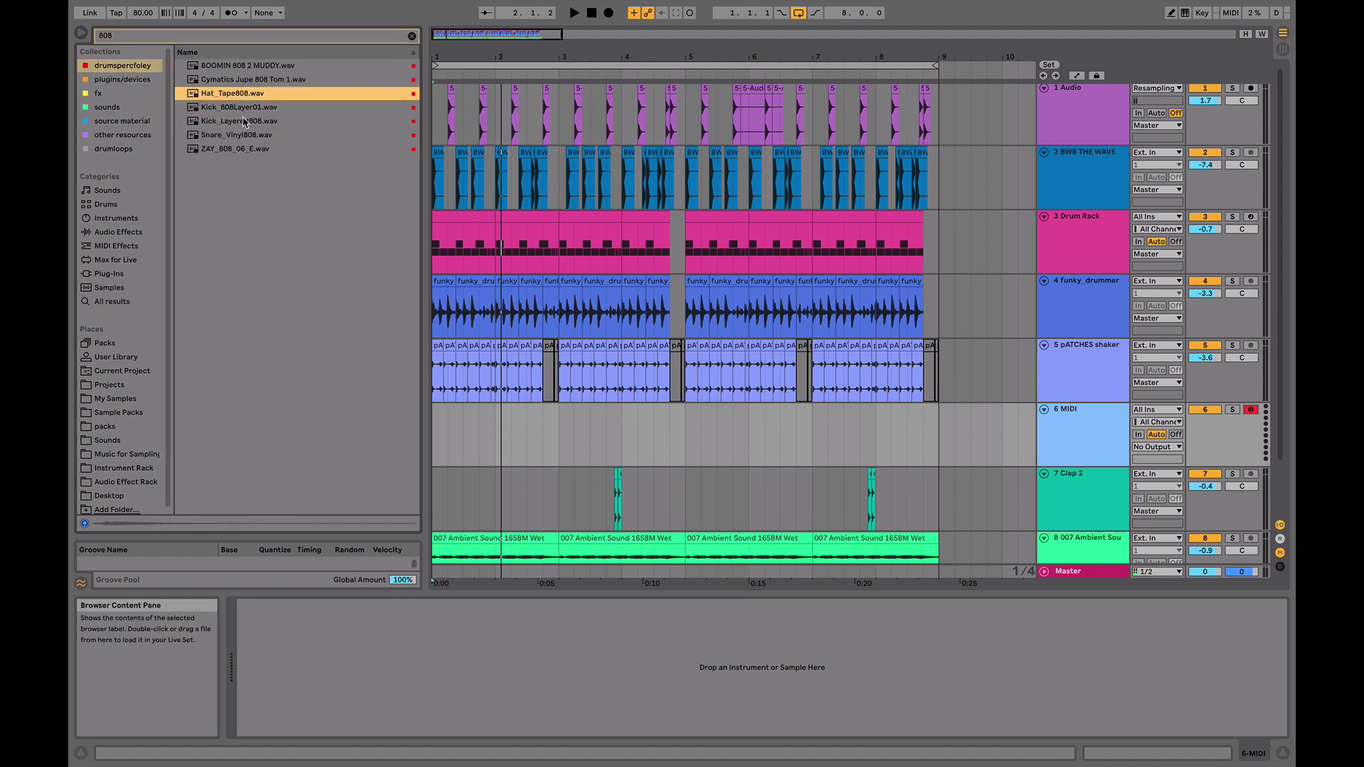
left_click(244, 122)
left_click(249, 139)
left_click(250, 149)
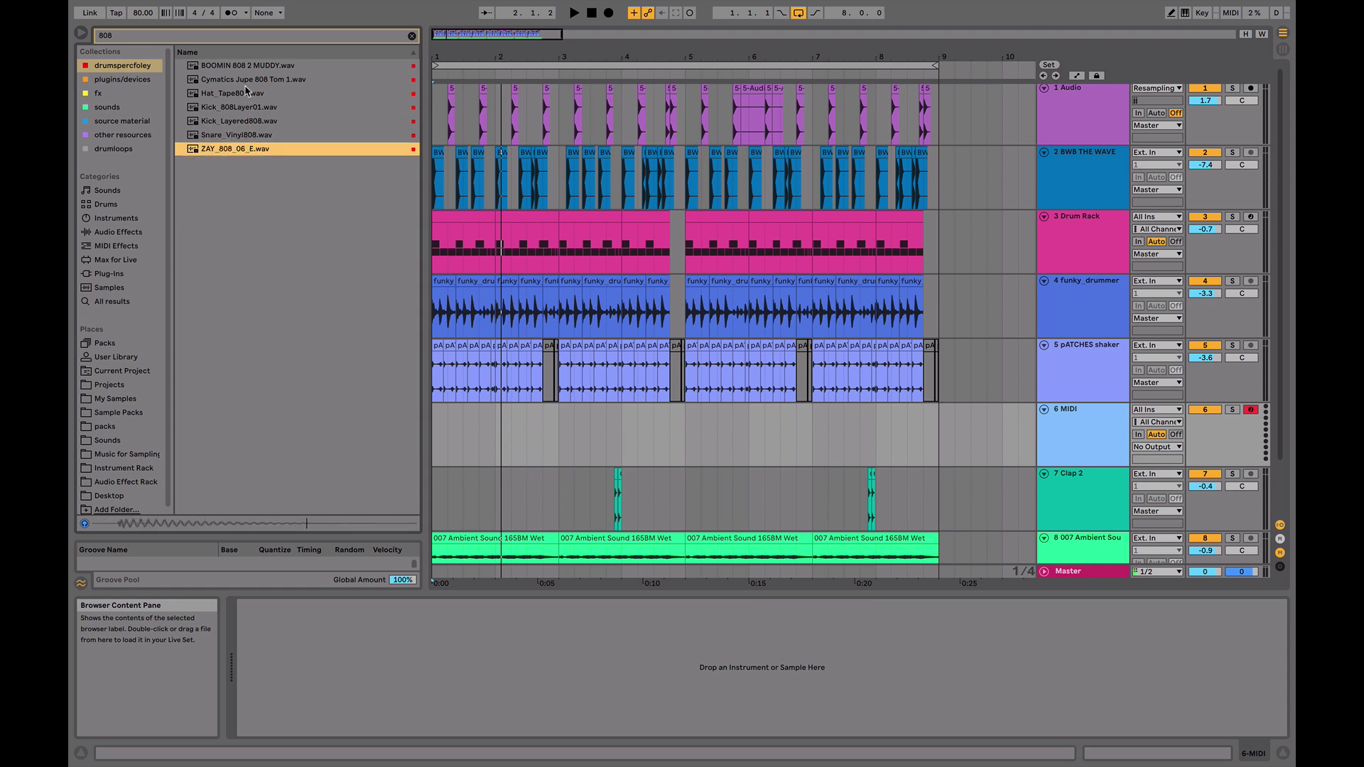
left_click(245, 81)
left_click(247, 69)
left_click(237, 94)
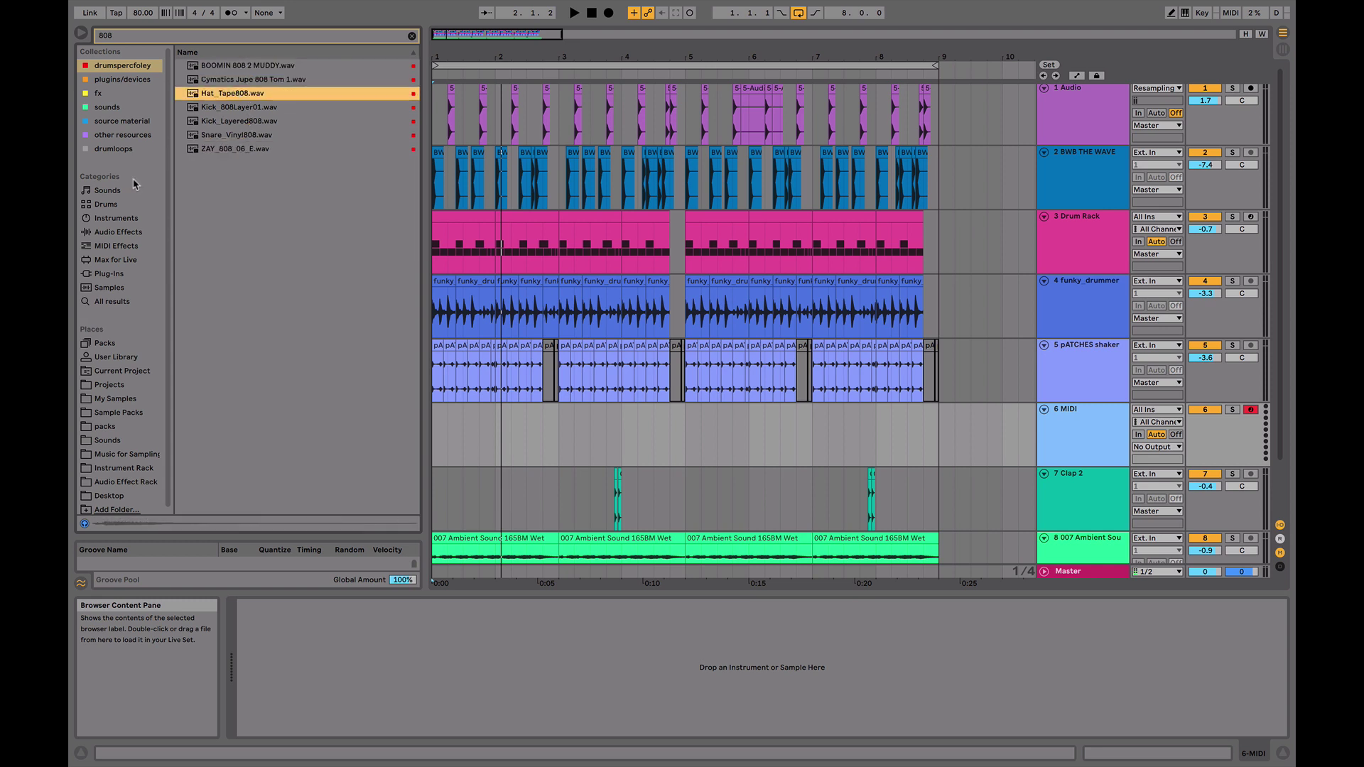
left_click(115, 288)
left_click(238, 150)
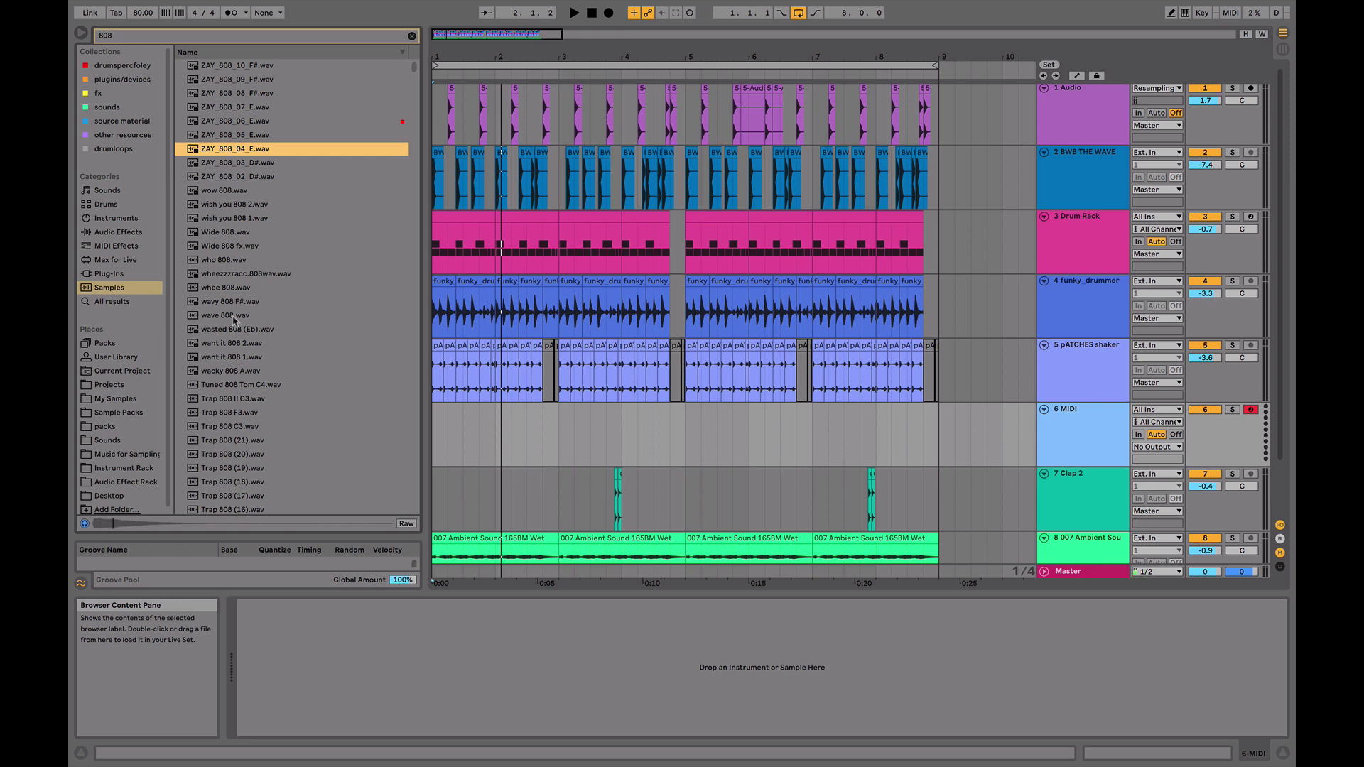
- Search the samples for "808 hat" and audition the open and closed 808 hat sounds
left_click(157, 37)
type("hat")
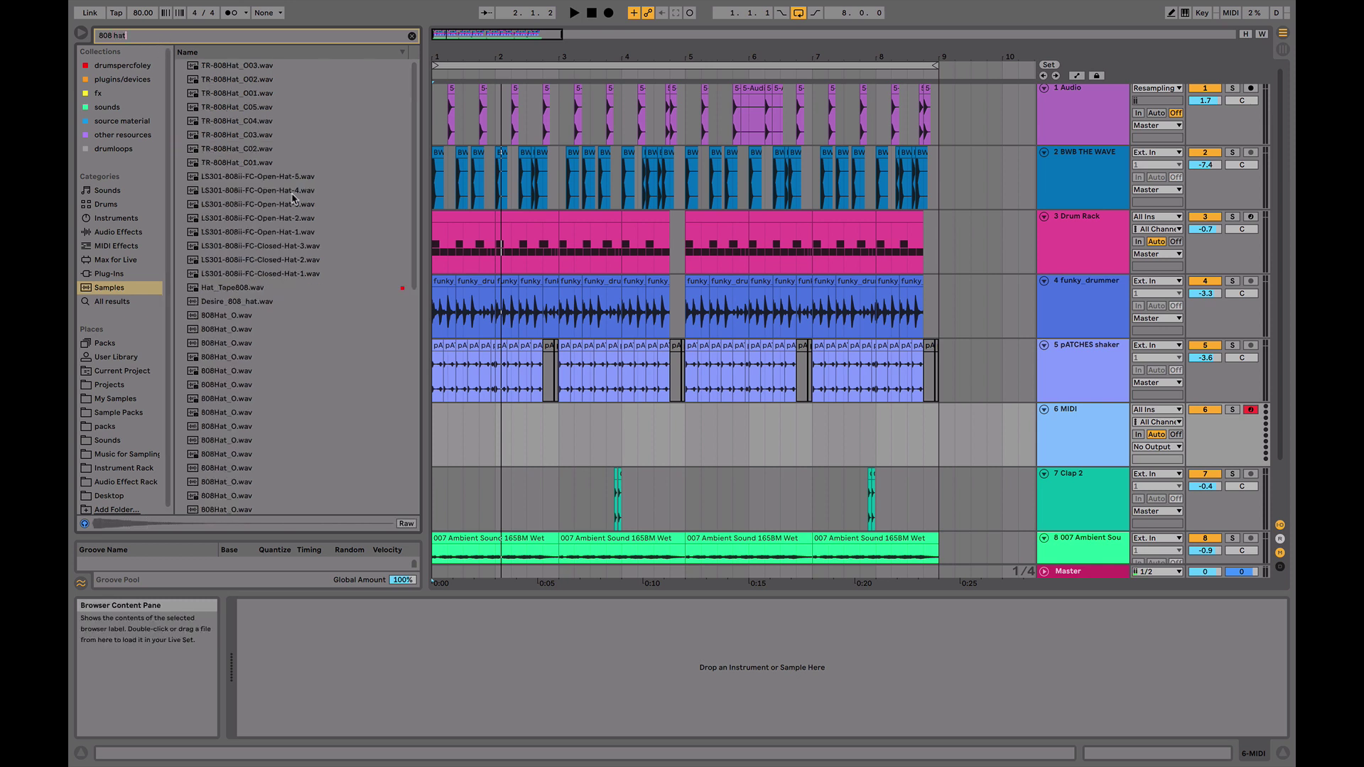
left_click(245, 328)
left_click(235, 290)
left_click(240, 344)
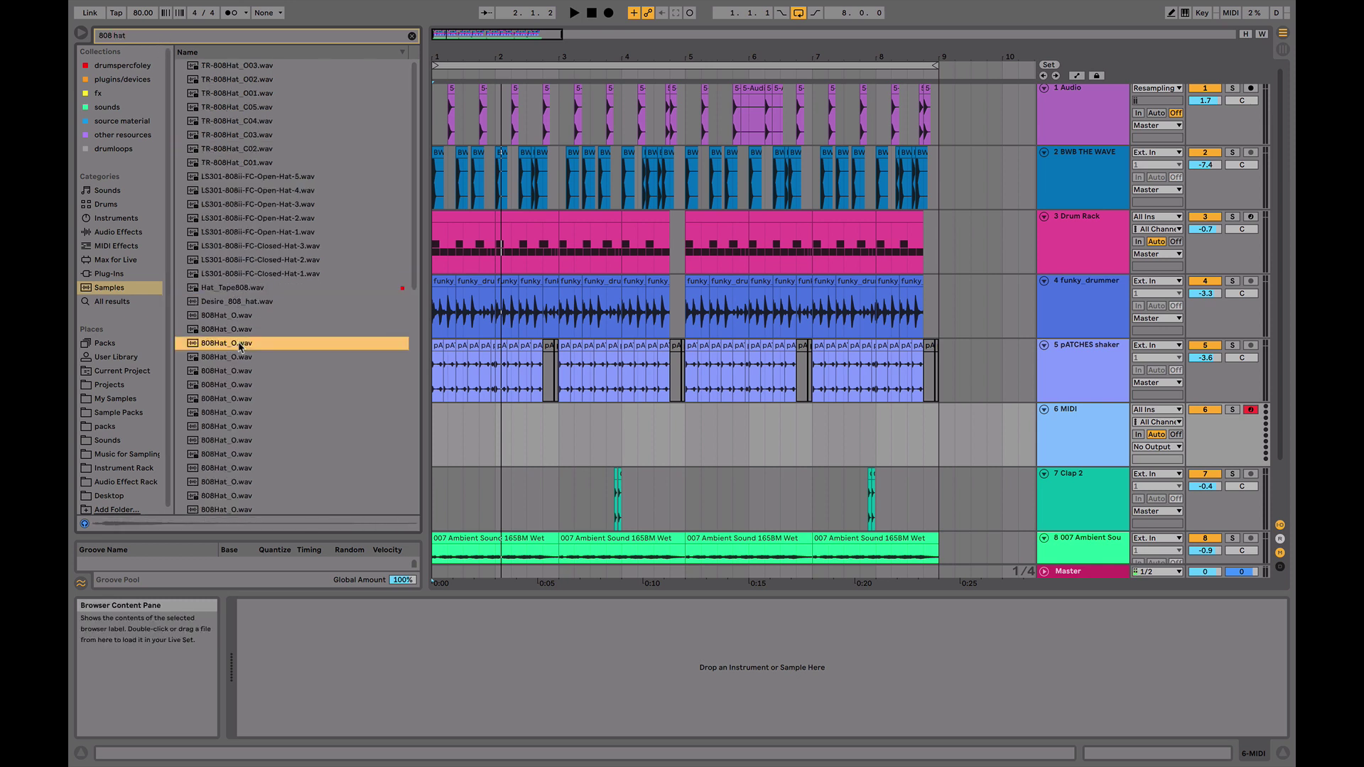
scroll(250, 389, "down", 10)
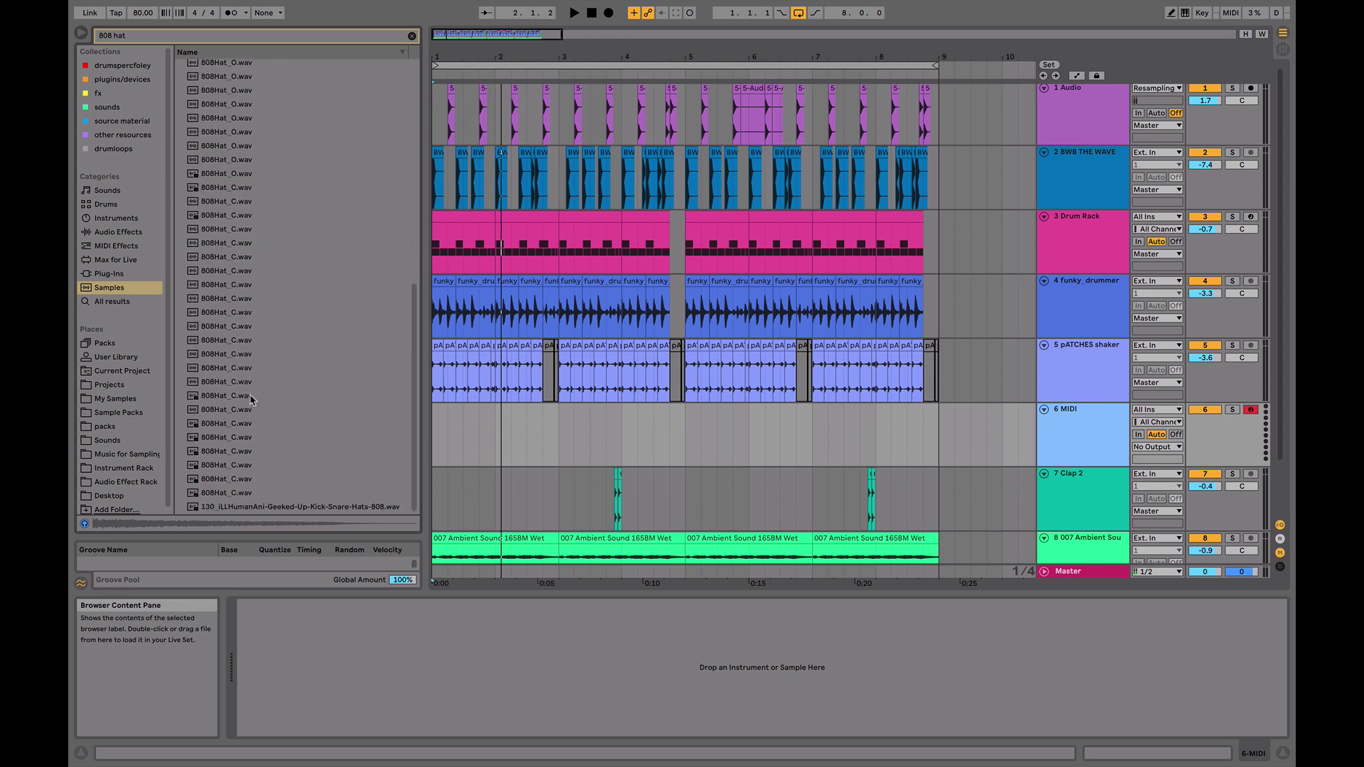
left_click(243, 465)
left_click(242, 216)
scroll(243, 219, "up", 8)
left_click(247, 264)
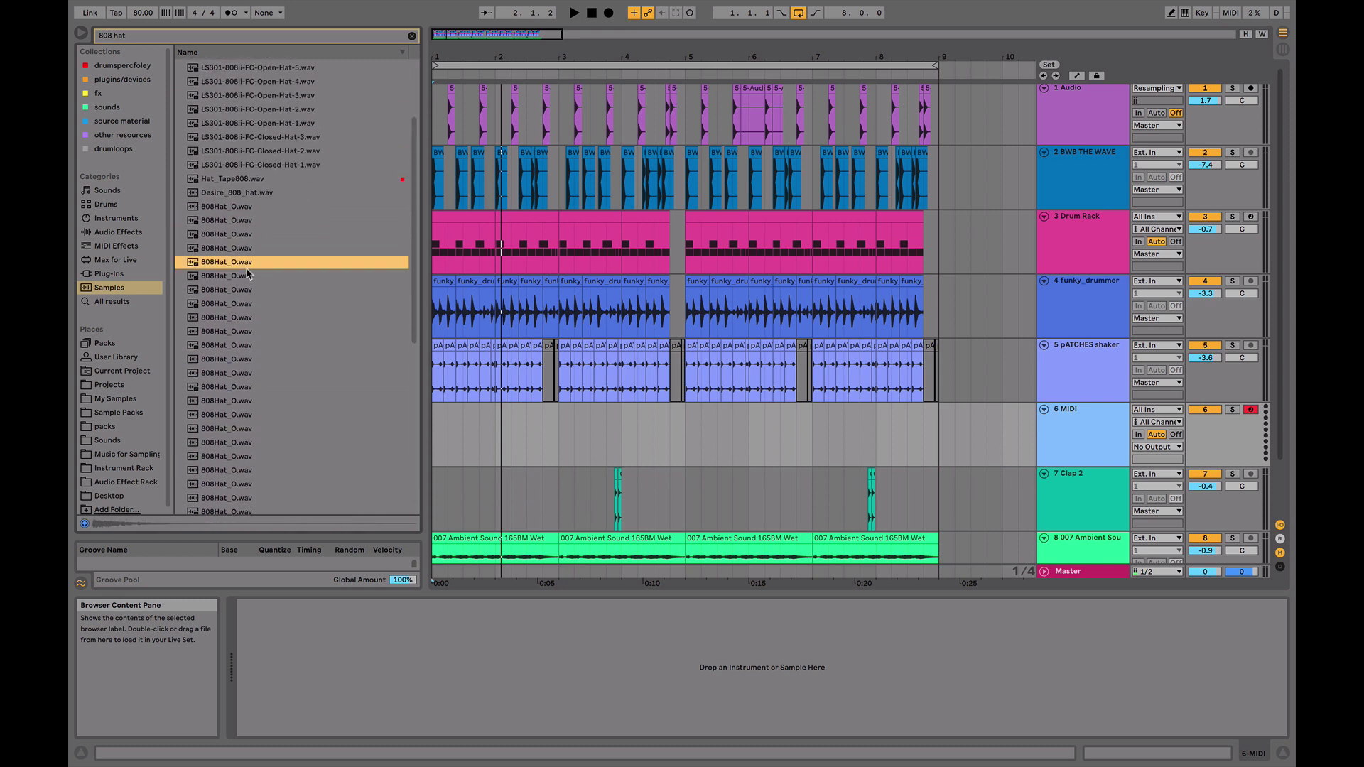
left_click(238, 206)
scroll(238, 206, "up", 8)
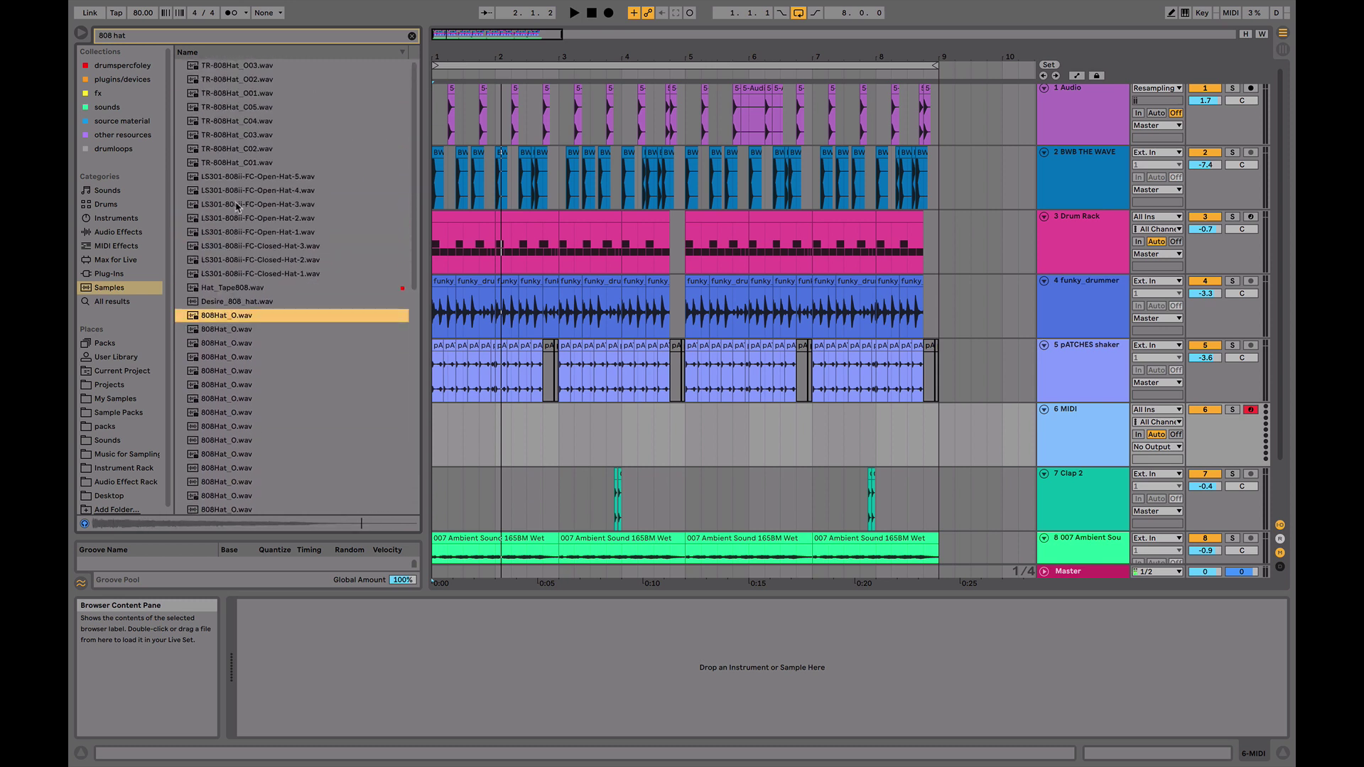
- Audition more 808 hats and load a suitable open-hat sample, 808Hat_O.wav, onto the empty MIDI track
left_click(235, 286)
left_click(245, 330)
left_click(245, 370)
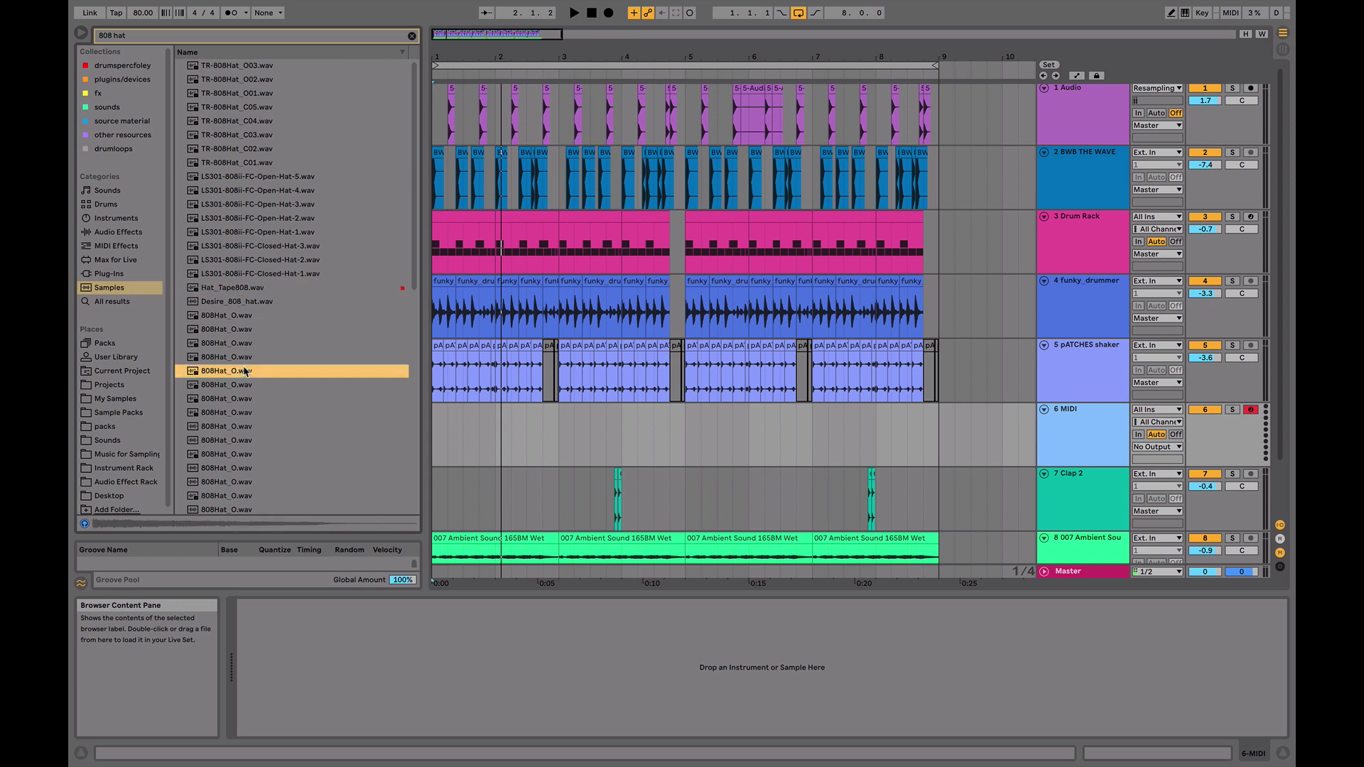
left_click(290, 440)
scroll(274, 439, "down", 3)
left_click(259, 428)
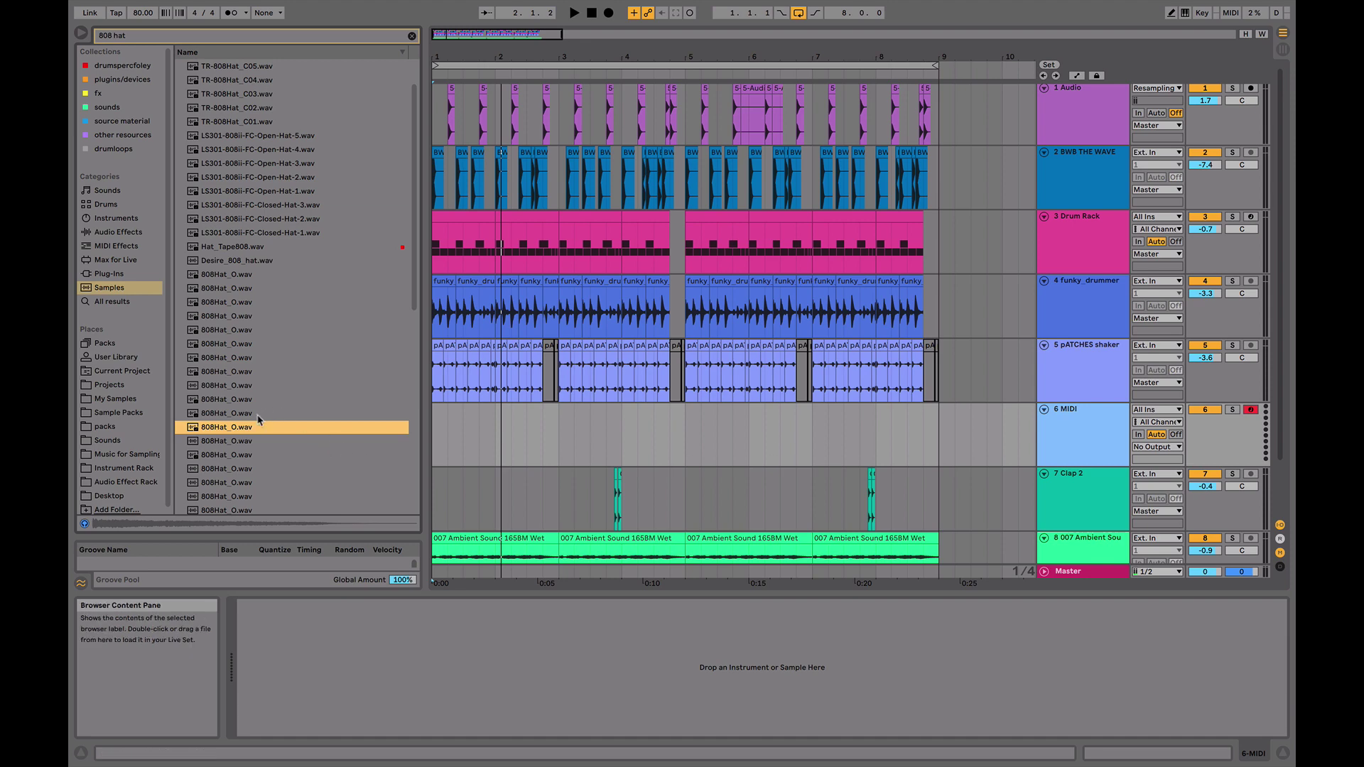
double_click(242, 427)
key("a")
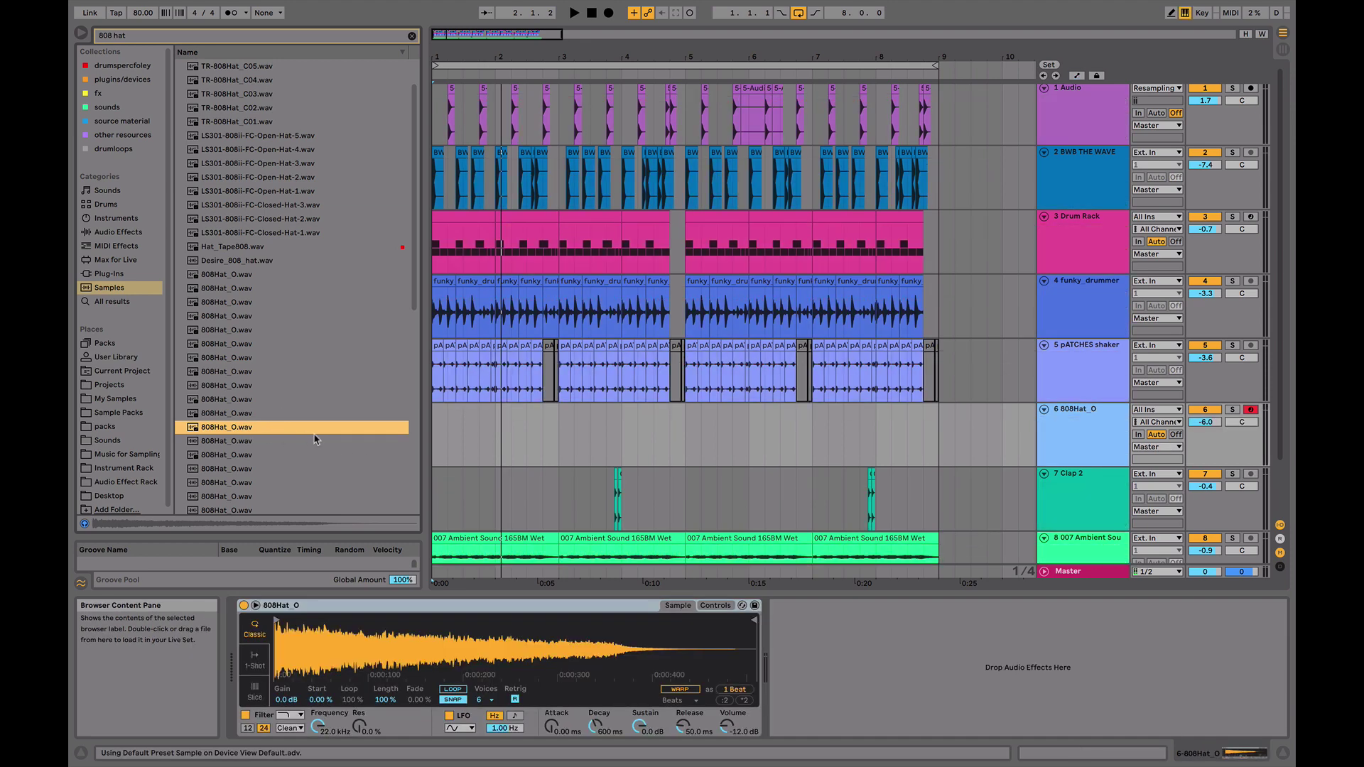
- Insert an empty one-beat MIDI clip at the start of the 808Hat_O track, playing the arrangement for reference
left_click(432, 435)
key("space")
key("space")
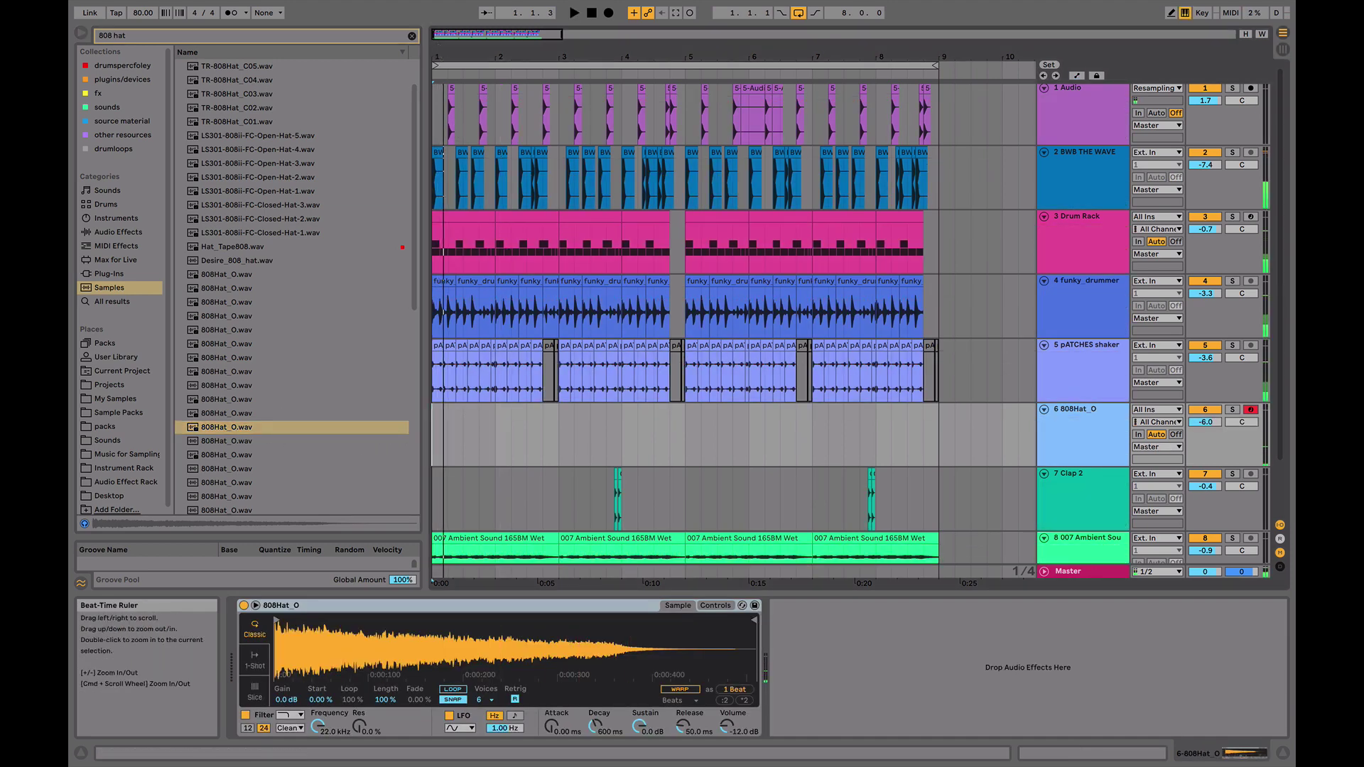
key("space")
left_click_drag(451, 57, 451, 142)
left_click(469, 439)
key("space")
left_click_drag(487, 438, 384, 439)
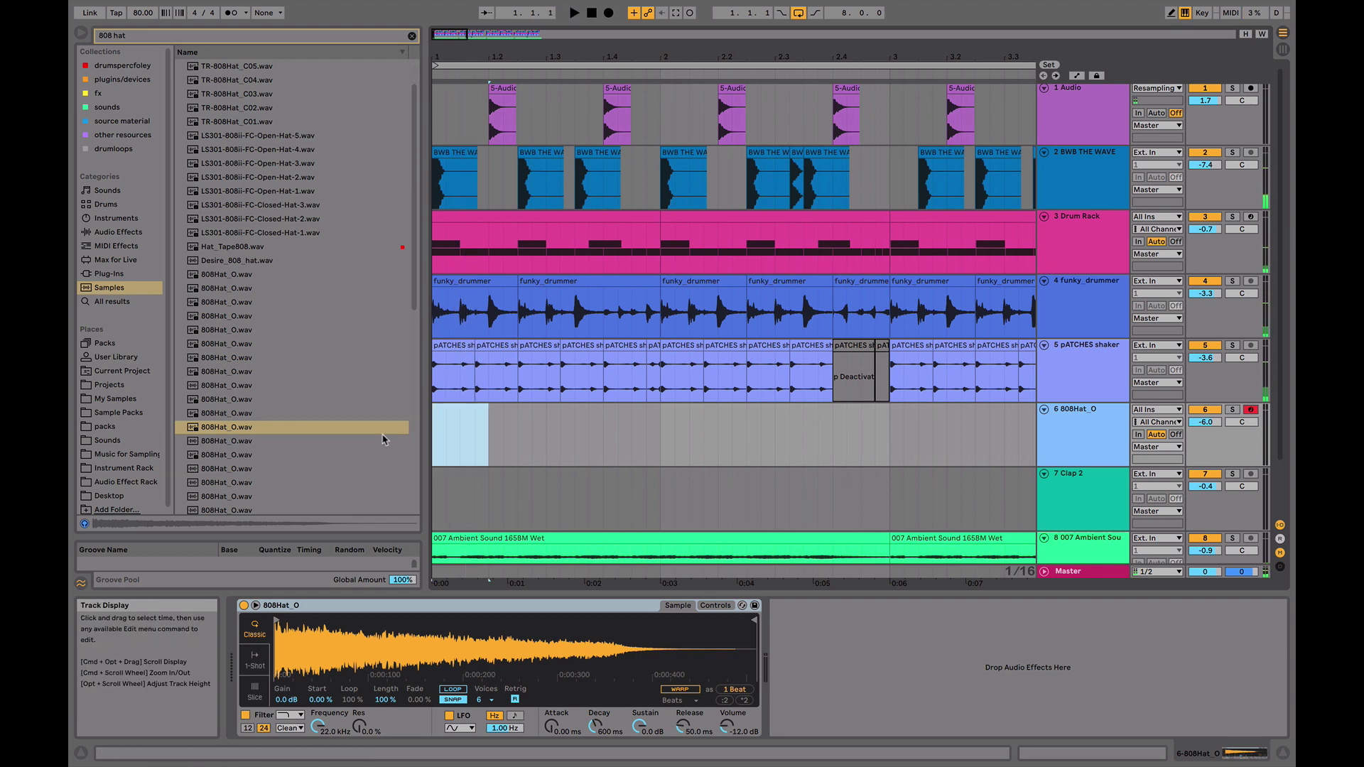
key("ctrl+shift+m")
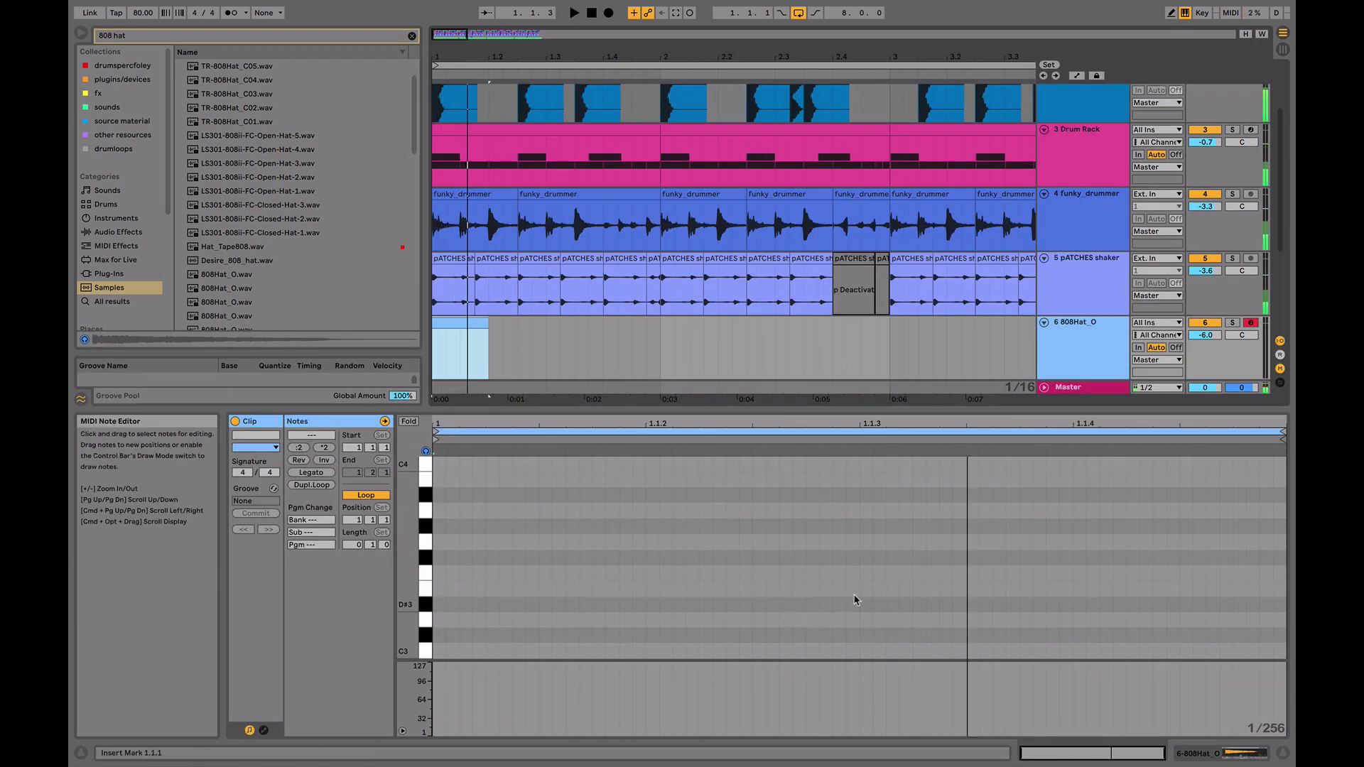
- Add a C3 note at 1.1.3 in the hat clip and extend it to the clip's end with Legato
double_click(861, 650)
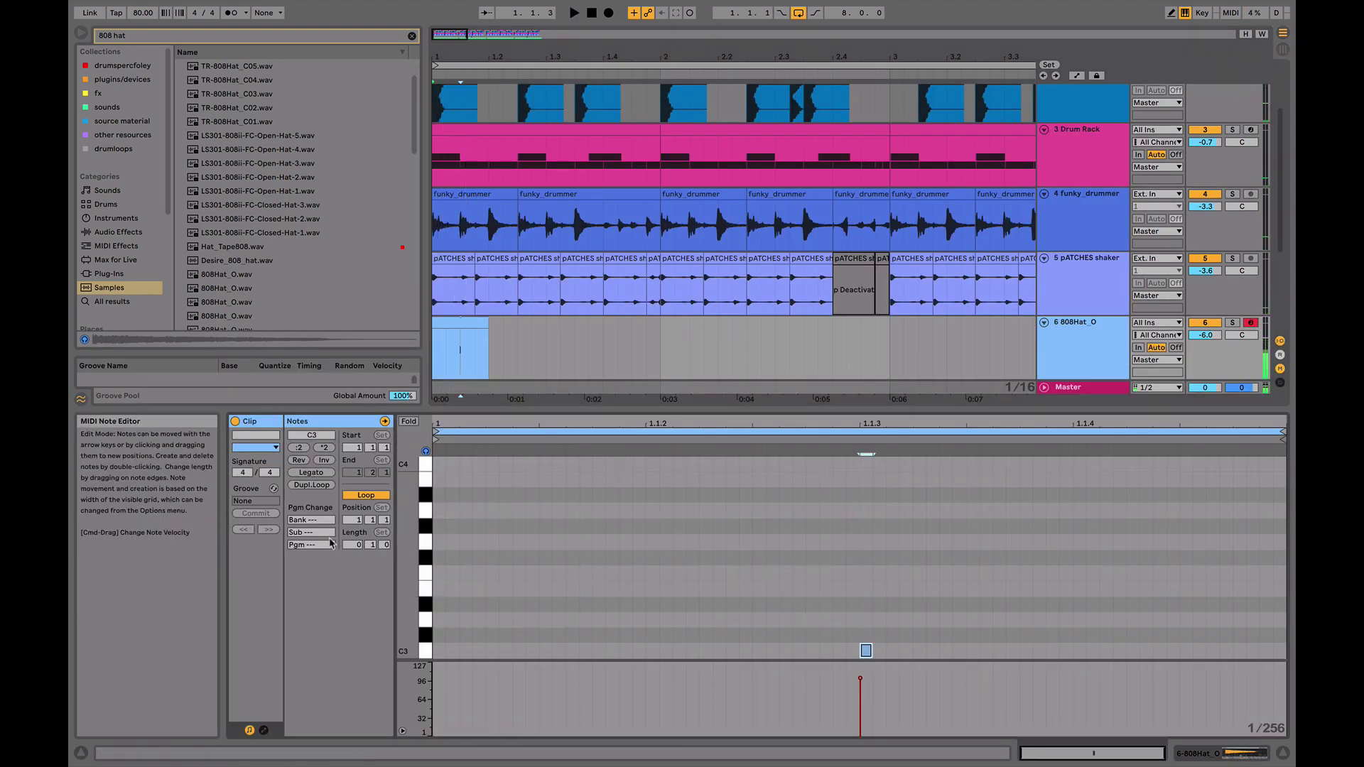
left_click(310, 473)
key("space")
- Extend the looping hat clip across the arrangement to the start of bar 9 and play it back
left_click_drag(488, 348, 1038, 336)
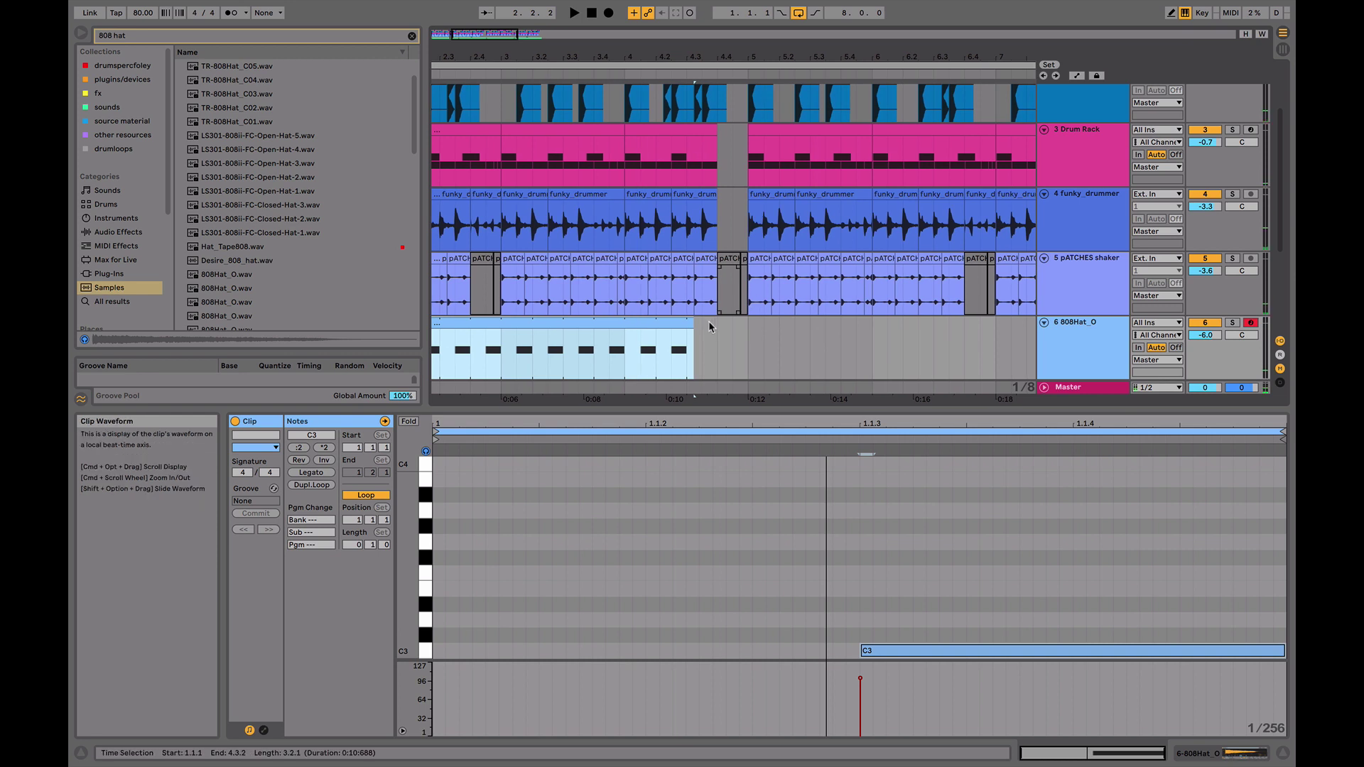
left_click(695, 328)
left_click_drag(695, 324, 918, 327)
scroll(913, 331, "right", 3)
scroll(913, 331, "down", 1)
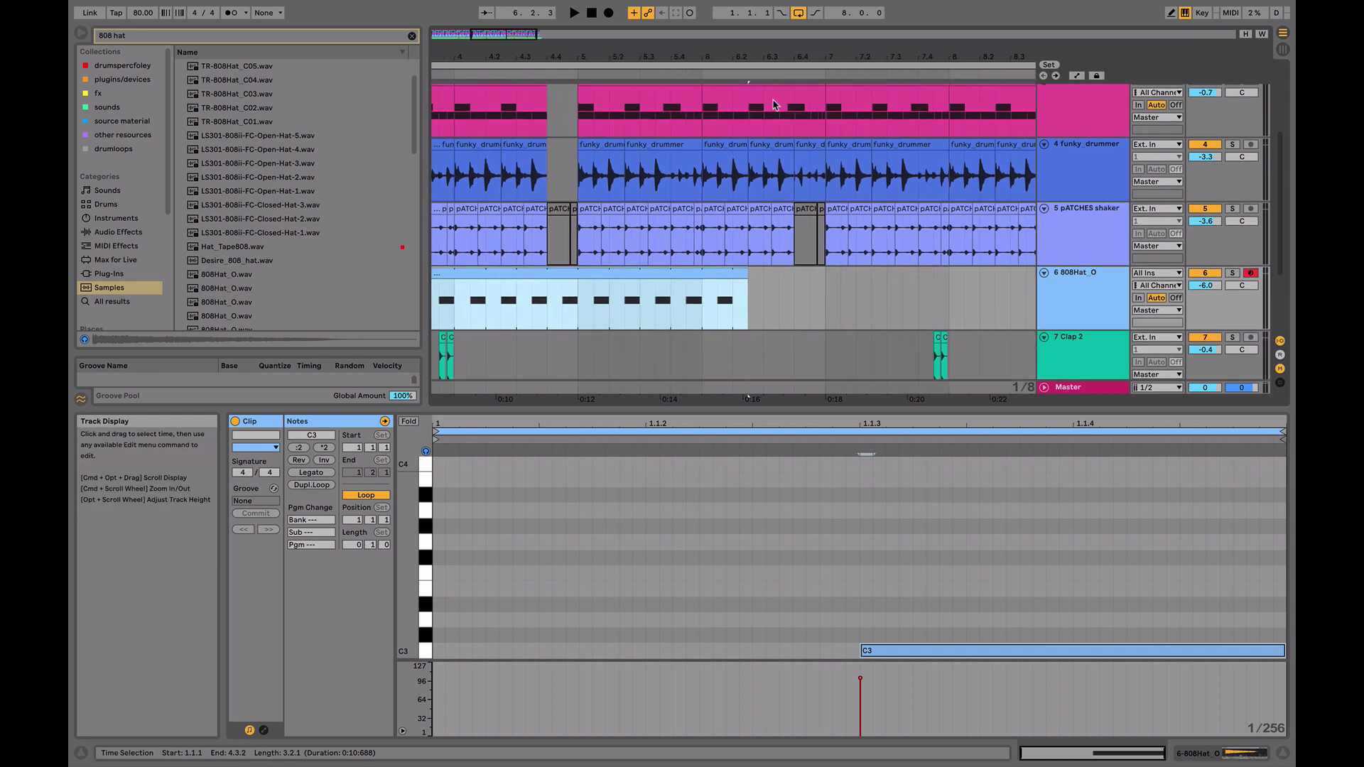
left_click_drag(772, 56, 714, 36)
left_click_drag(695, 274, 931, 274)
key("space")
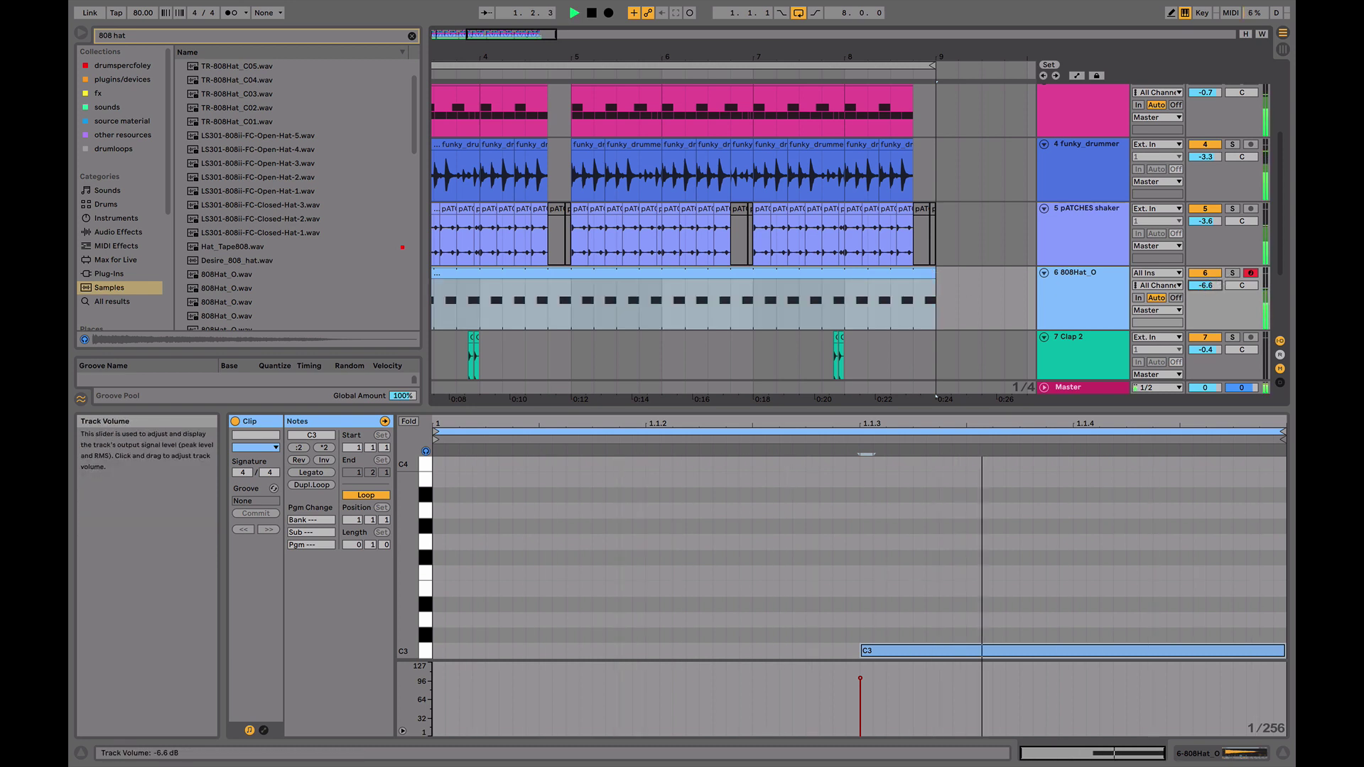
- Search the samples for "909 hat" and replace the track's 808 hat with the red-tagged 909Hat_O.wav
double_click(1087, 292)
key("space")
left_click_drag(131, 35, 68, 40)
type("90")
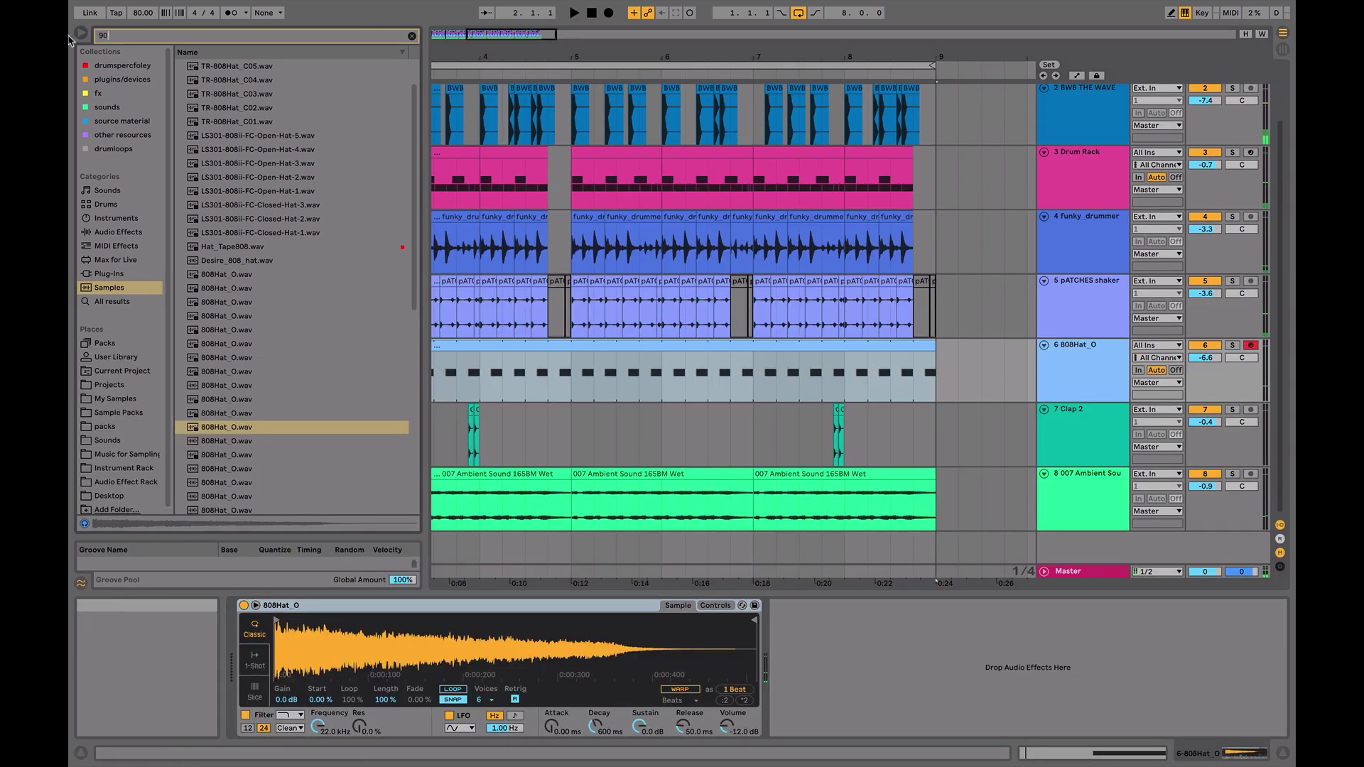
type("9 hat")
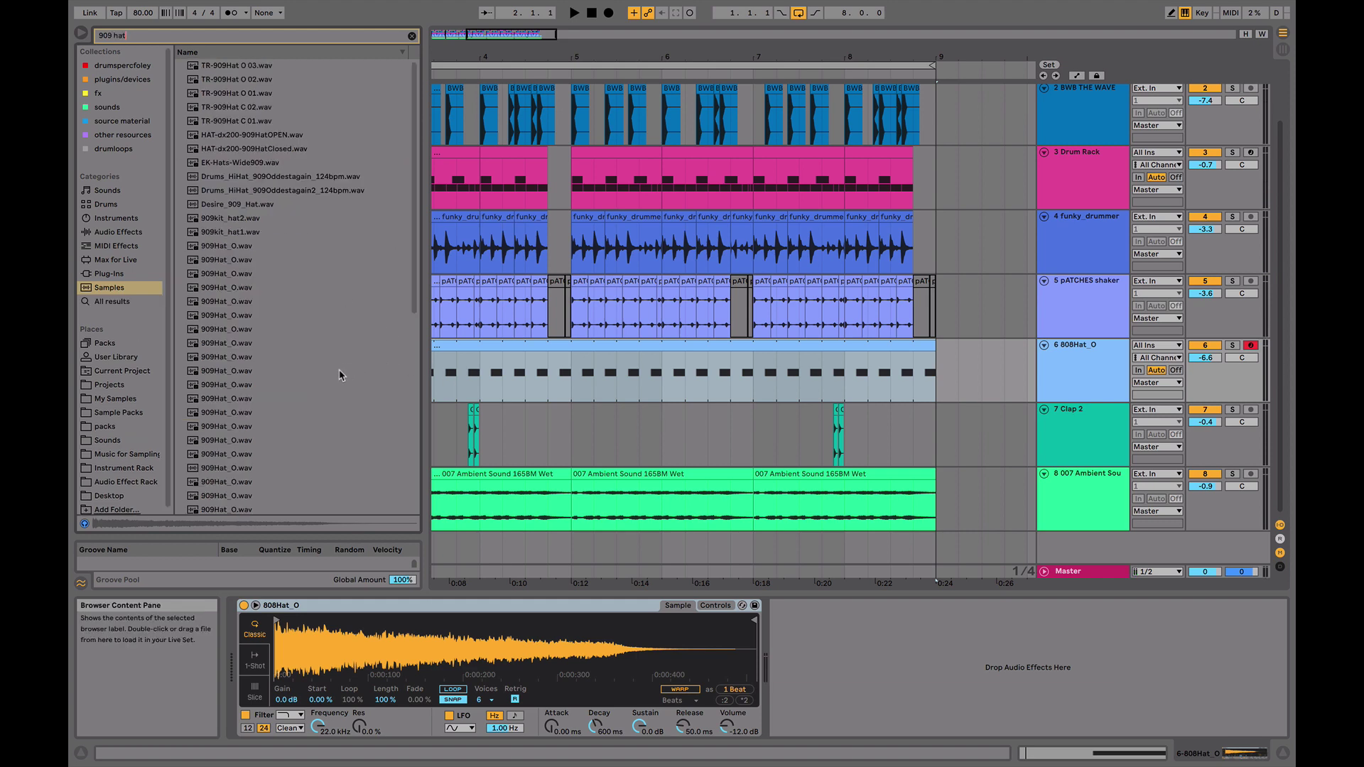
left_click(303, 384)
scroll(250, 348, "down", 10)
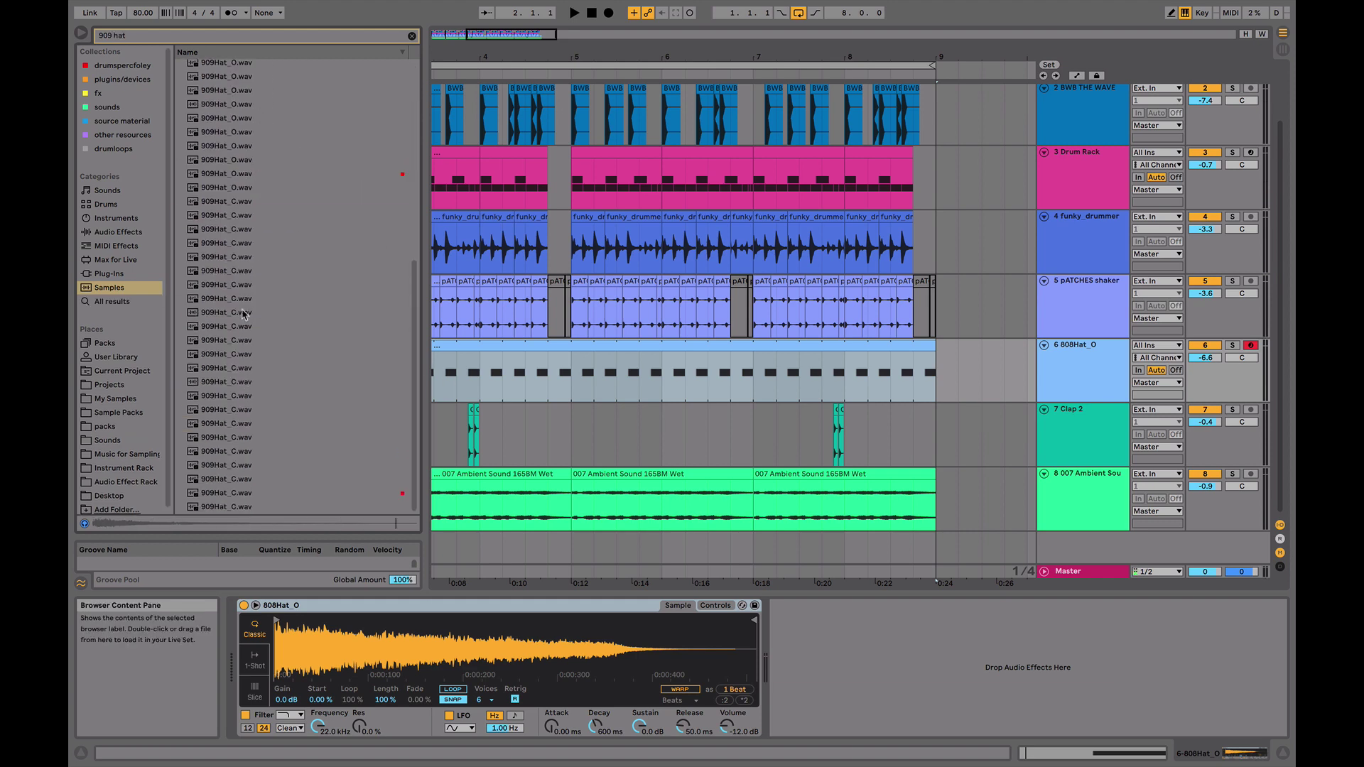
left_click(326, 173)
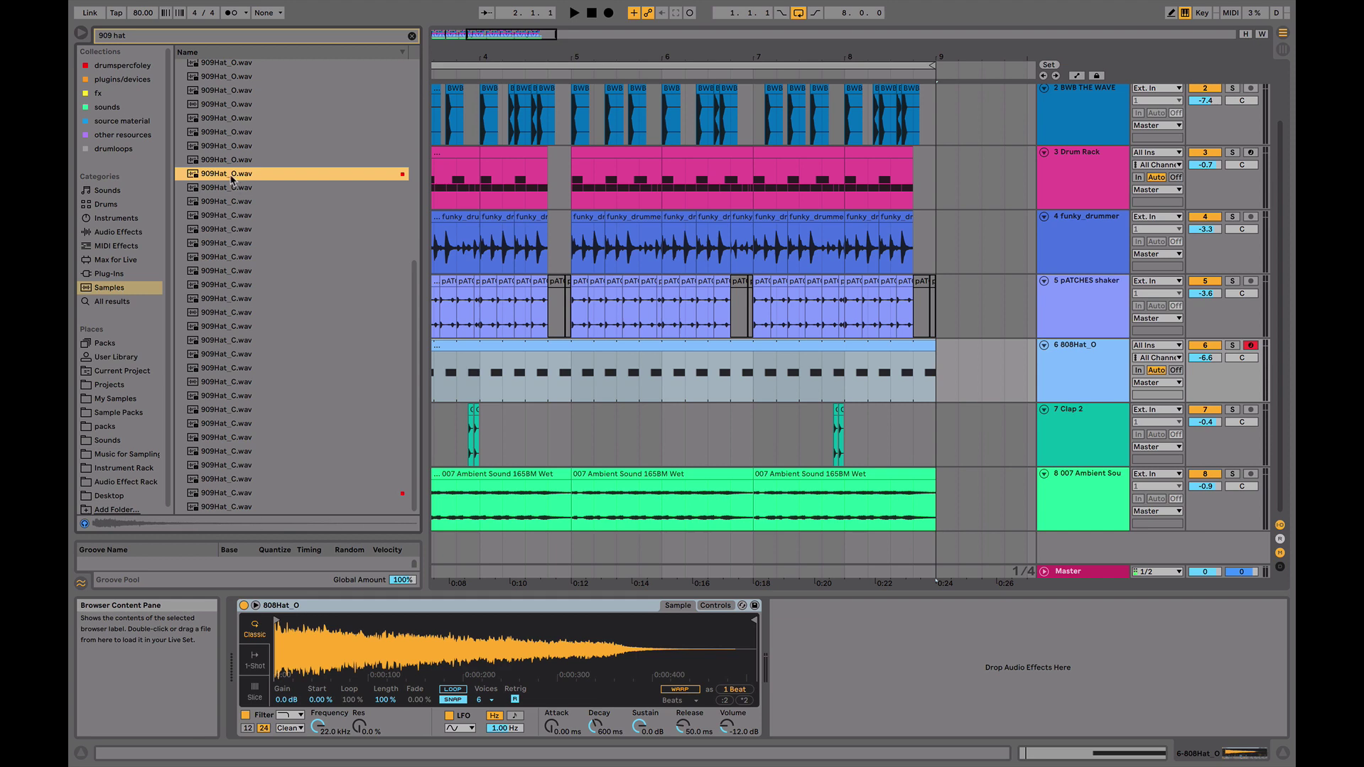
double_click(230, 179)
- Set the 909Hat_O track's volume to 2.7 dB during playback, checking the hat soloed and in the mix
key("space")
scroll(662, 469, "left", 4)
scroll(662, 468, "up", 2)
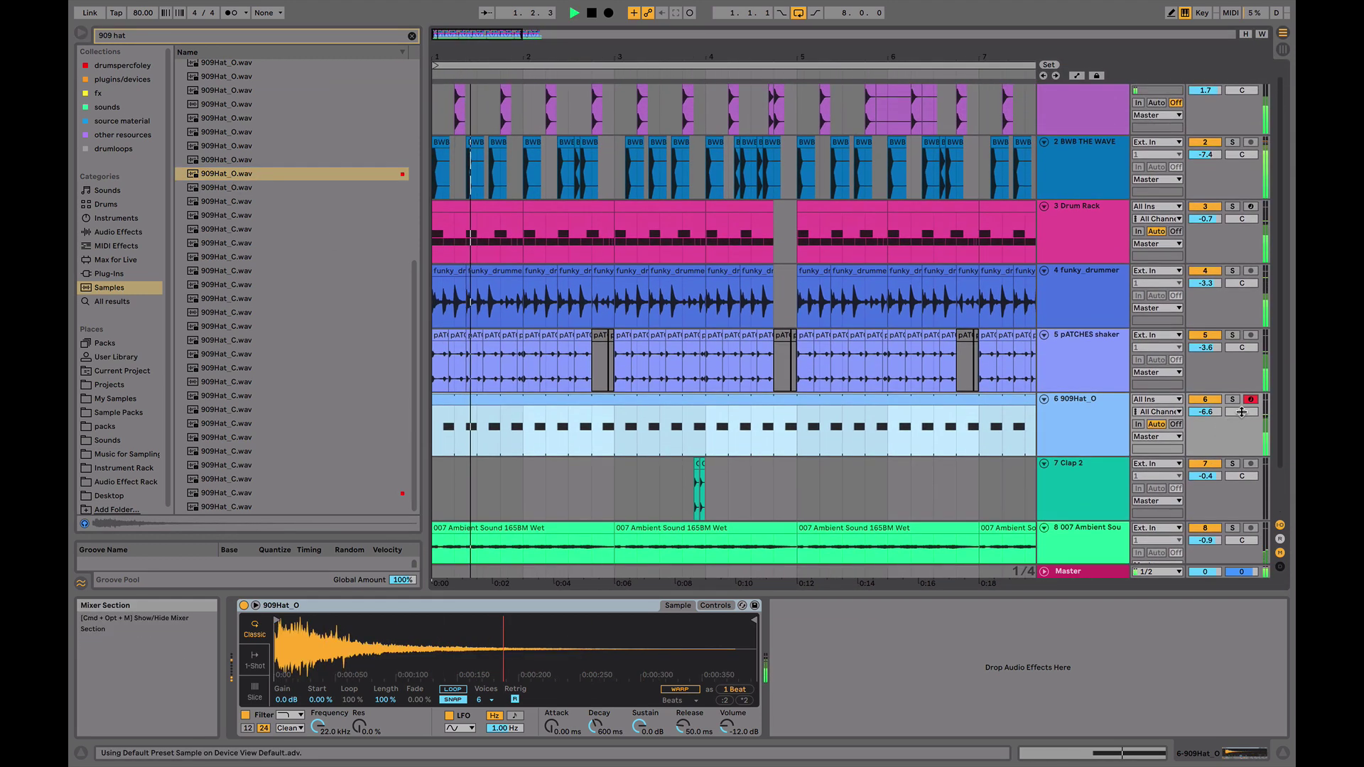
mouse_move(1206, 412)
left_mouse_down()
mouse_move(1206, 390)
mouse_move(1206, 416)
left_mouse_up()
left_click(1232, 399)
left_click(1233, 399)
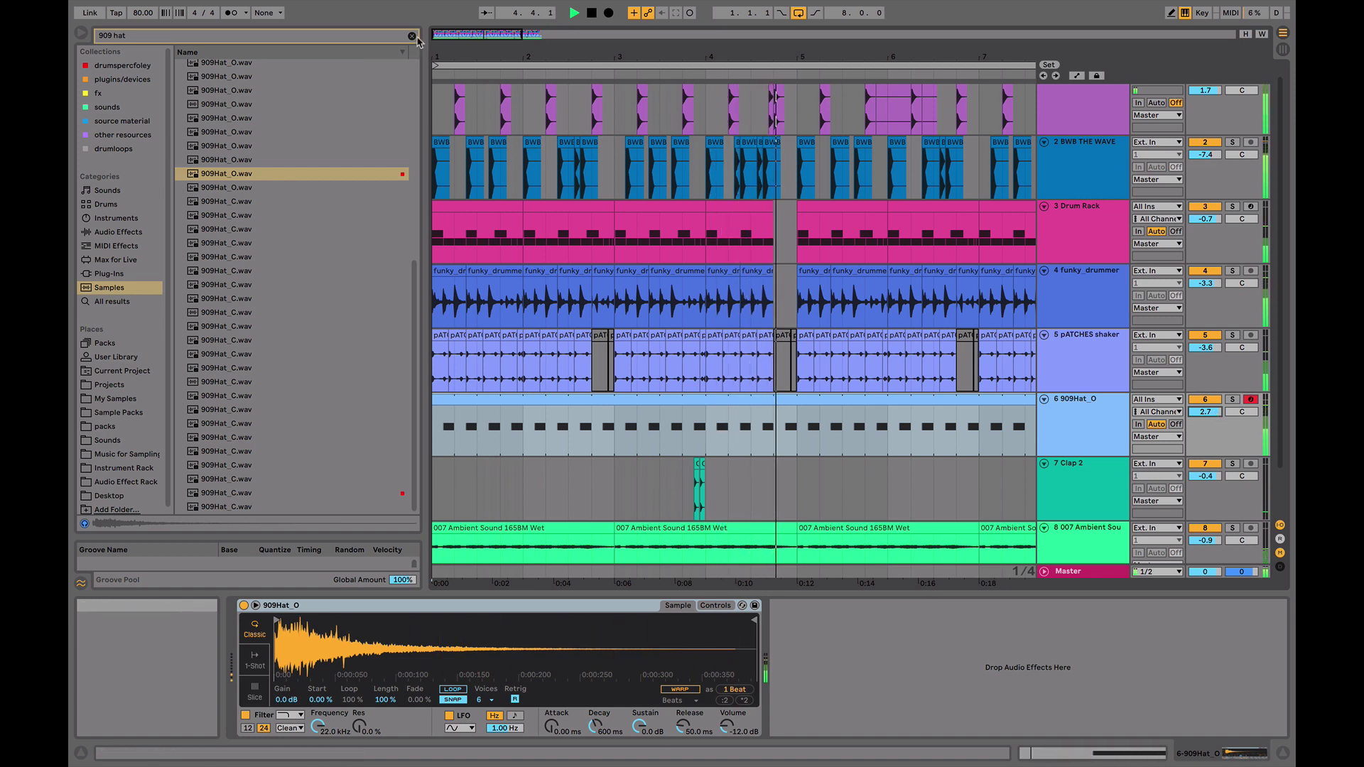
key("space")
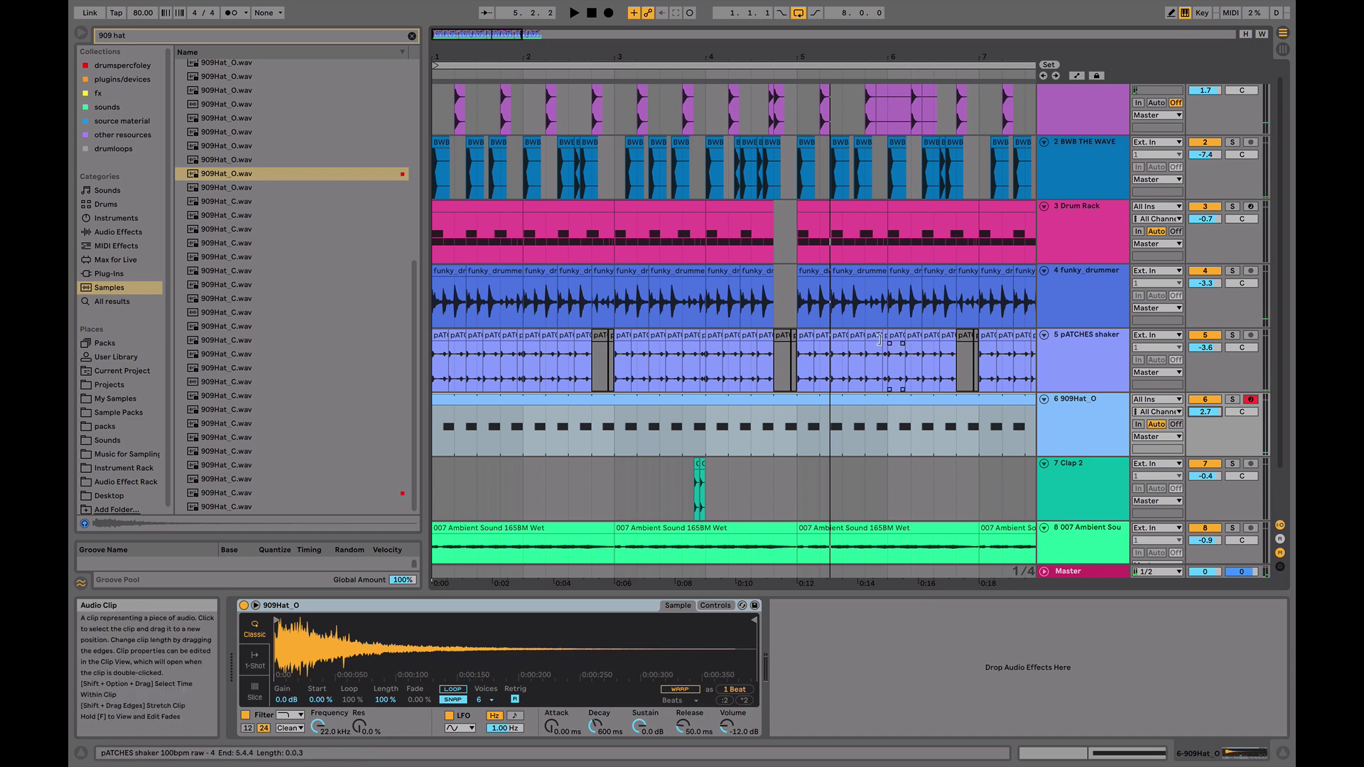
- Insert an audio track below 909Hat_O and search the drumloops collection for "amen"
left_click(1081, 450)
key("ctrl+t")
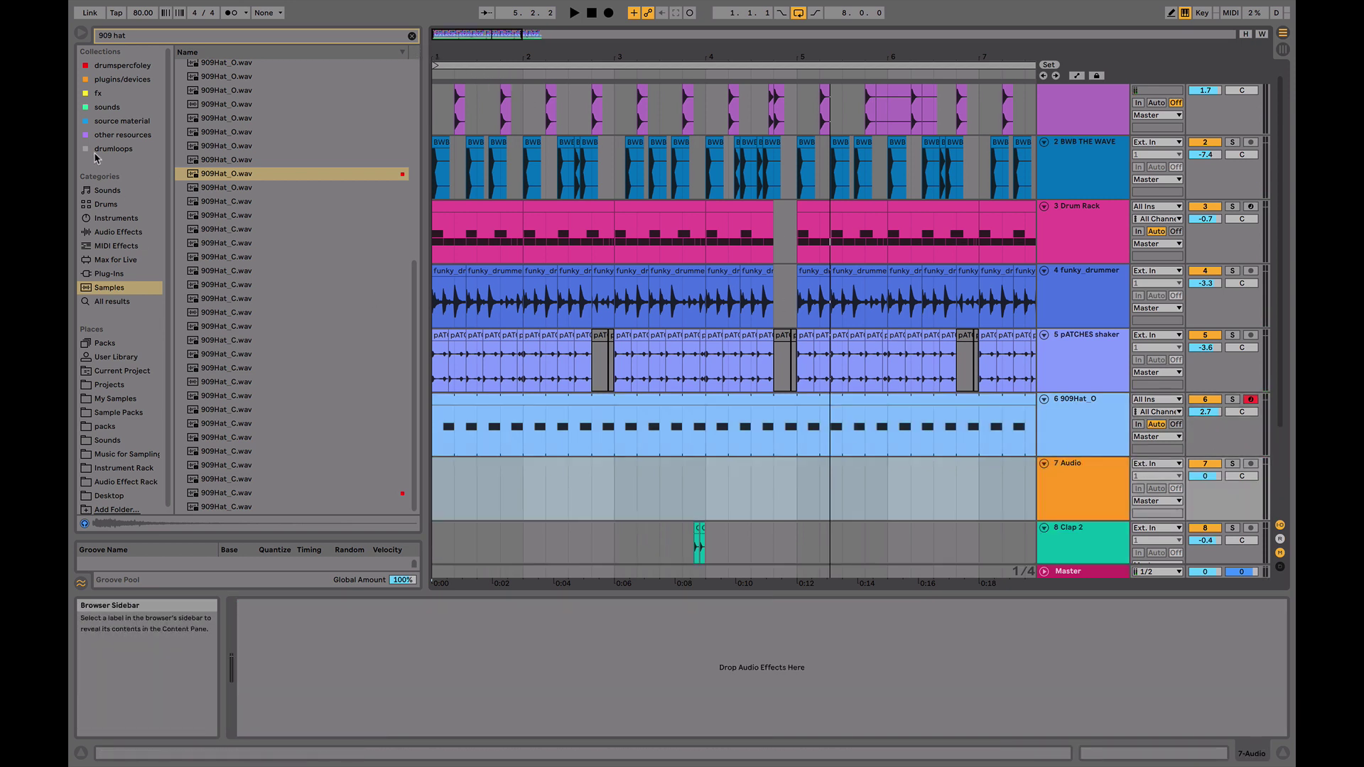
left_click(97, 152)
left_click(411, 35)
type("amem")
type("n")
- Trim the 909Hat_O clip and the last 007 Ambient Sound clip so both end at 8.4.1
scroll(651, 173, "right", 3)
left_click(924, 433)
left_click(915, 464)
key("space")
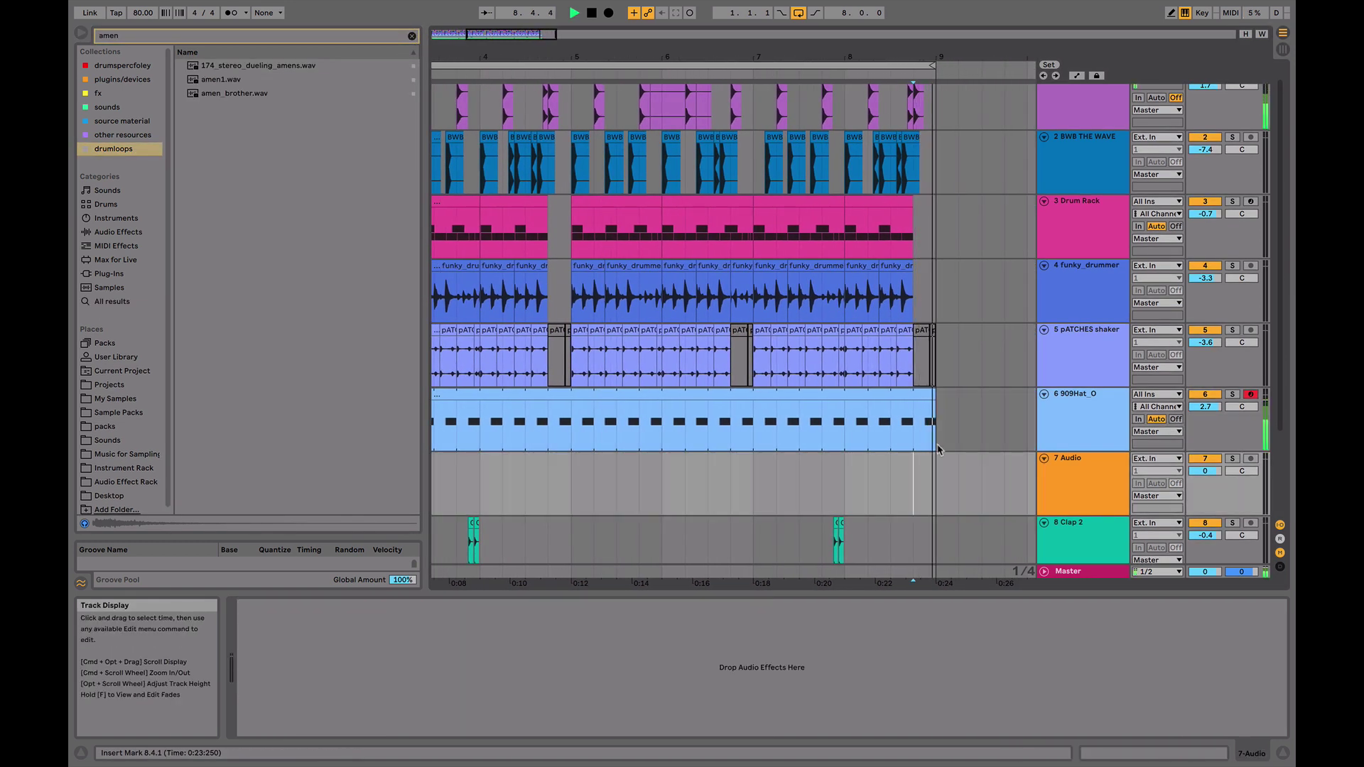
left_click(930, 426)
scroll(929, 373, "up", 1)
scroll(929, 373, "right", 1)
scroll(928, 374, "down", 3)
left_click(858, 474)
- Insert another audio track below 909Hat_O and audition the three amen loops in the drumloops collection
left_click(1061, 315)
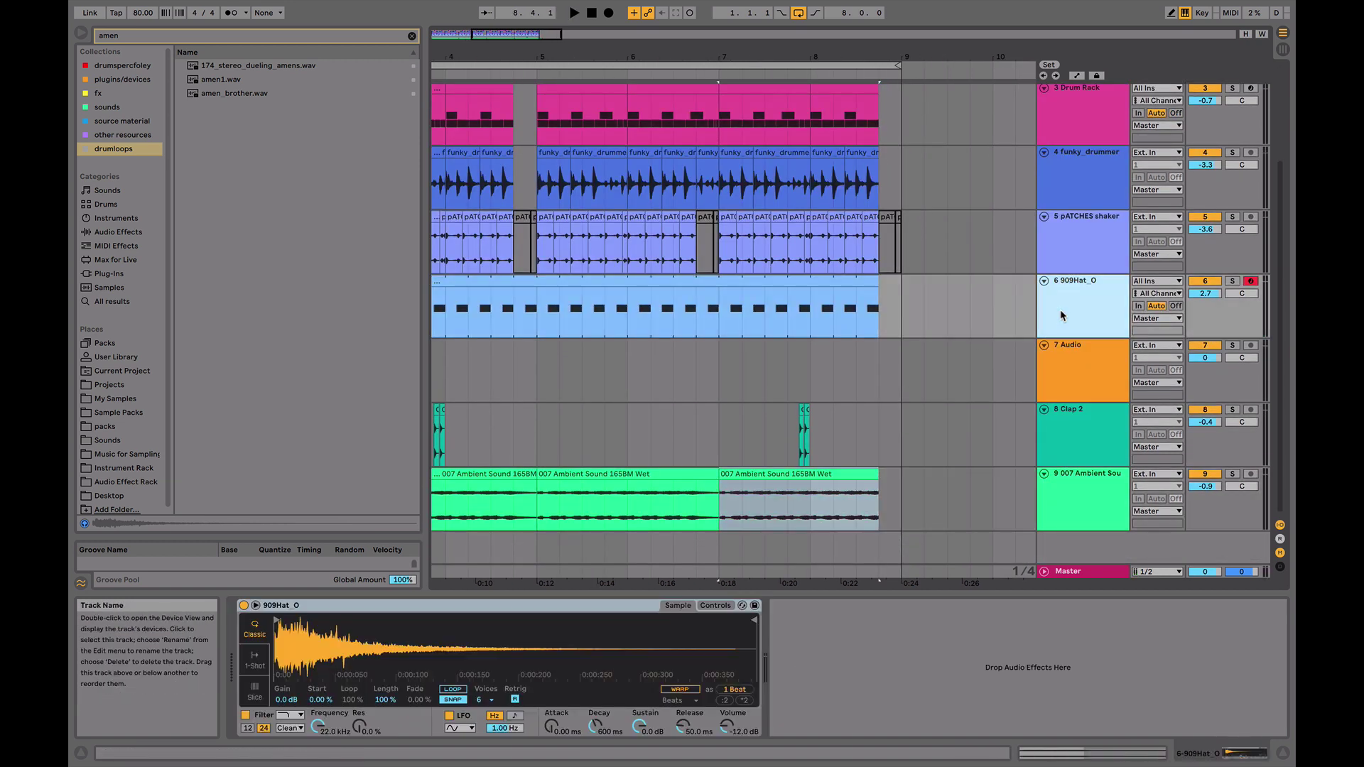
key("ctrl+t")
left_click(214, 80)
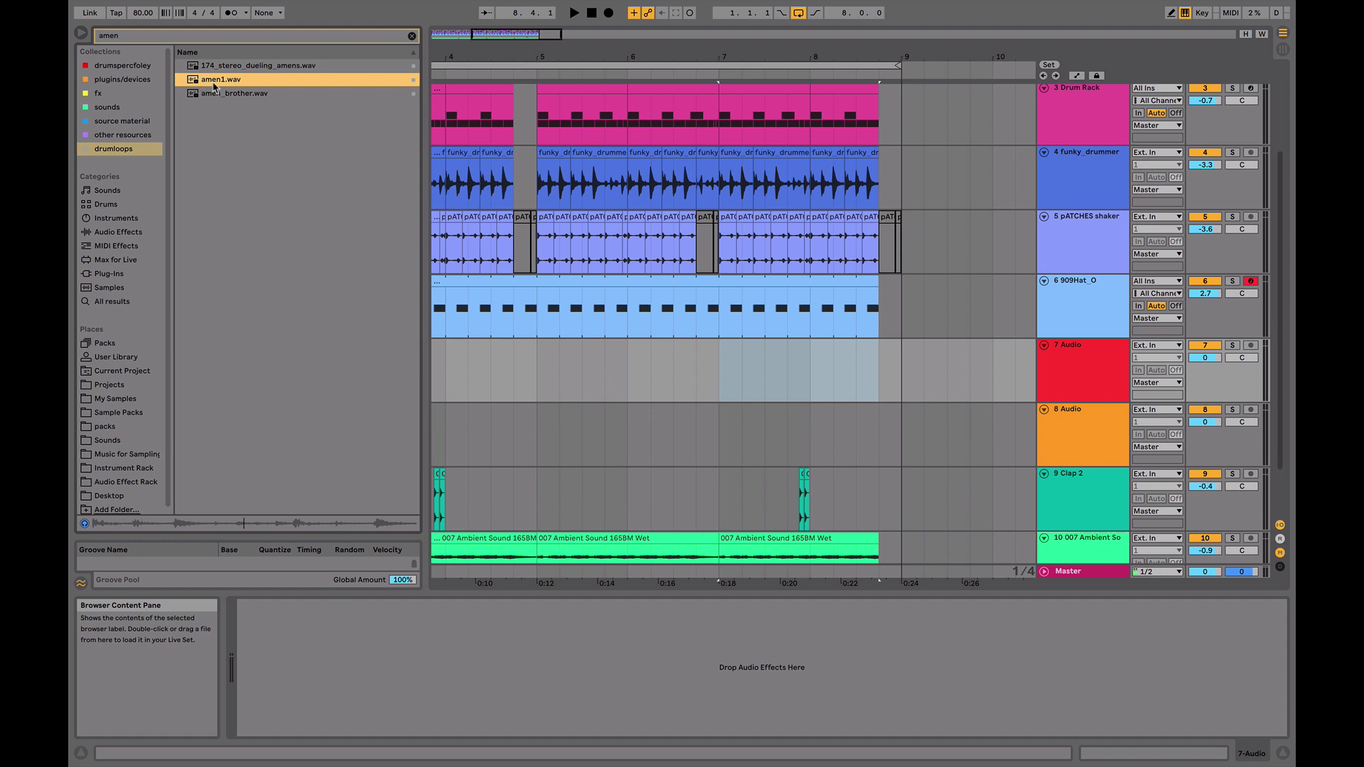
left_click(226, 66)
left_click(221, 95)
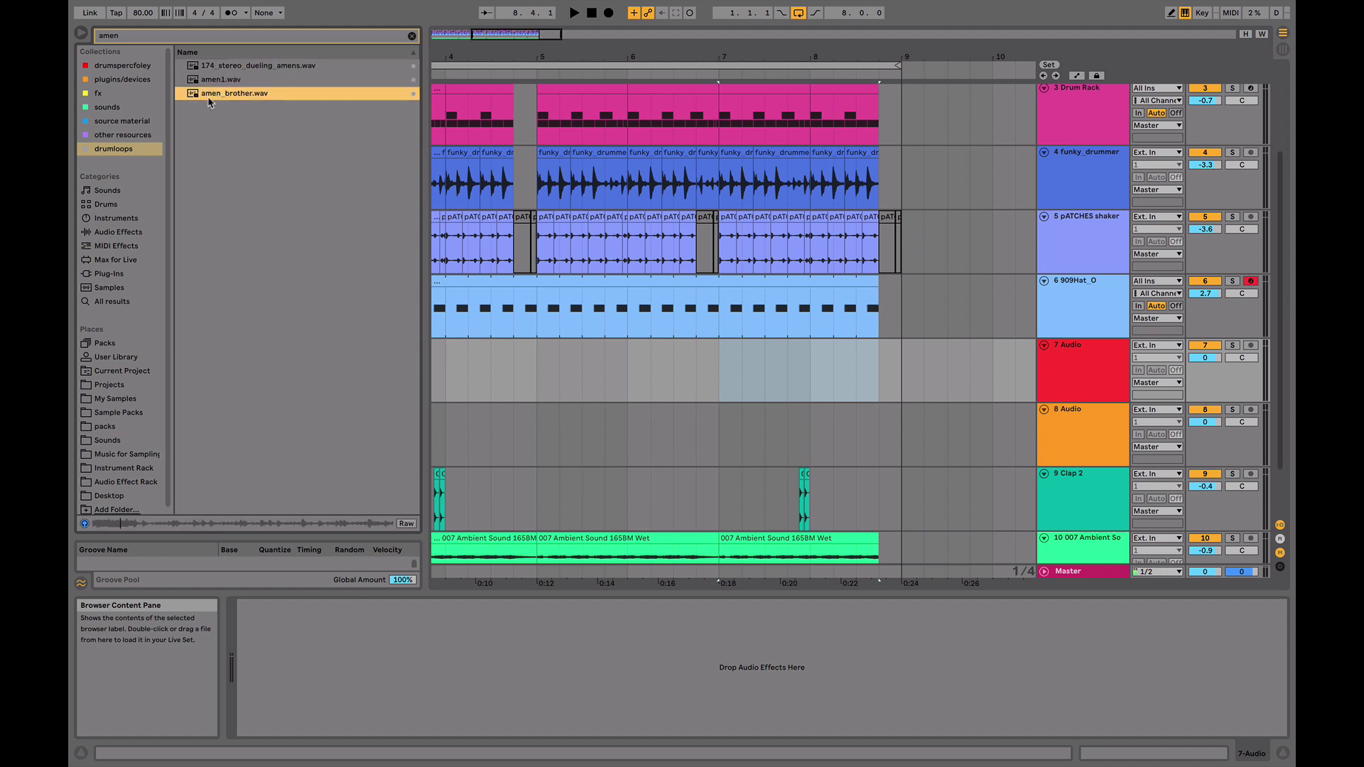
- Extend the "amen" search to all results and audition the cw_amen loops, including nuskool, replay, stretch and tick
left_click(132, 304)
left_click(287, 317)
left_click(243, 149)
scroll(248, 156, "down", 15)
left_click(268, 181)
left_click(260, 220)
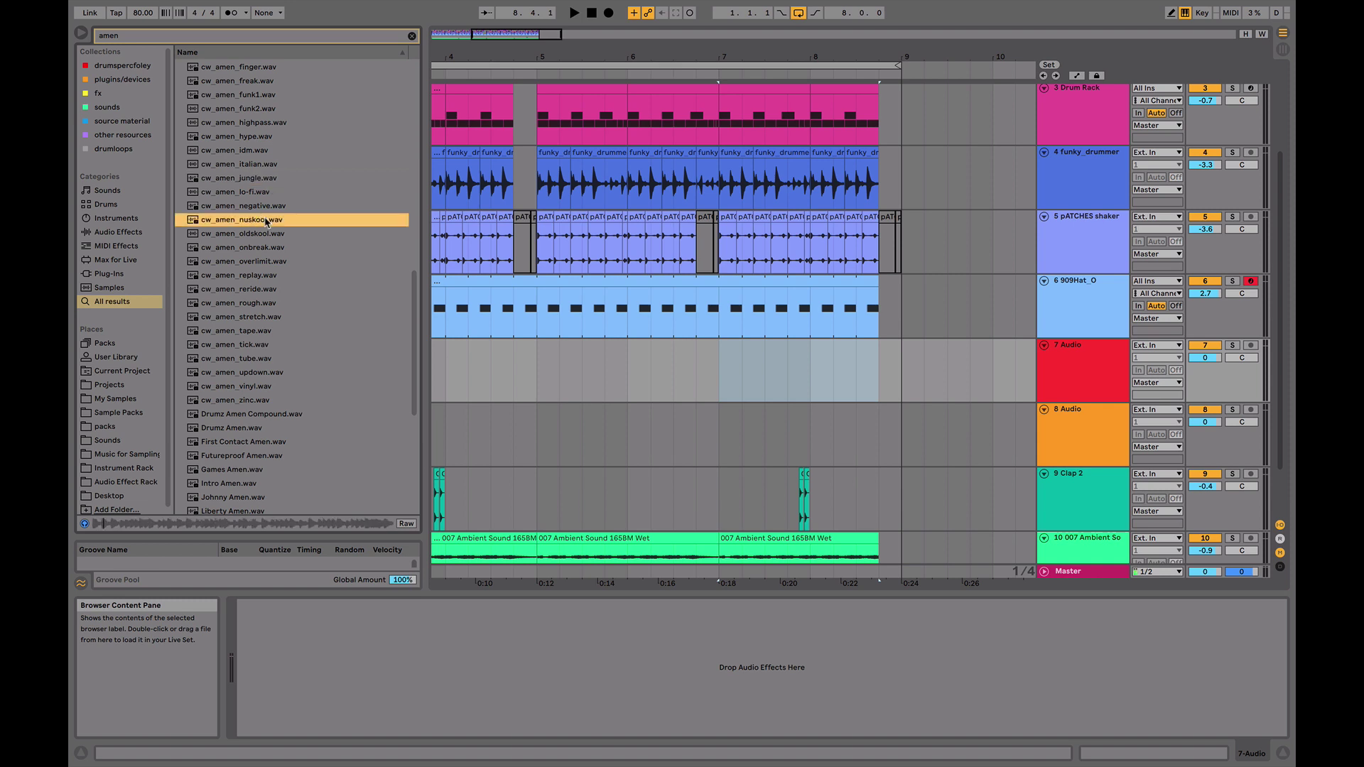
left_click(260, 276)
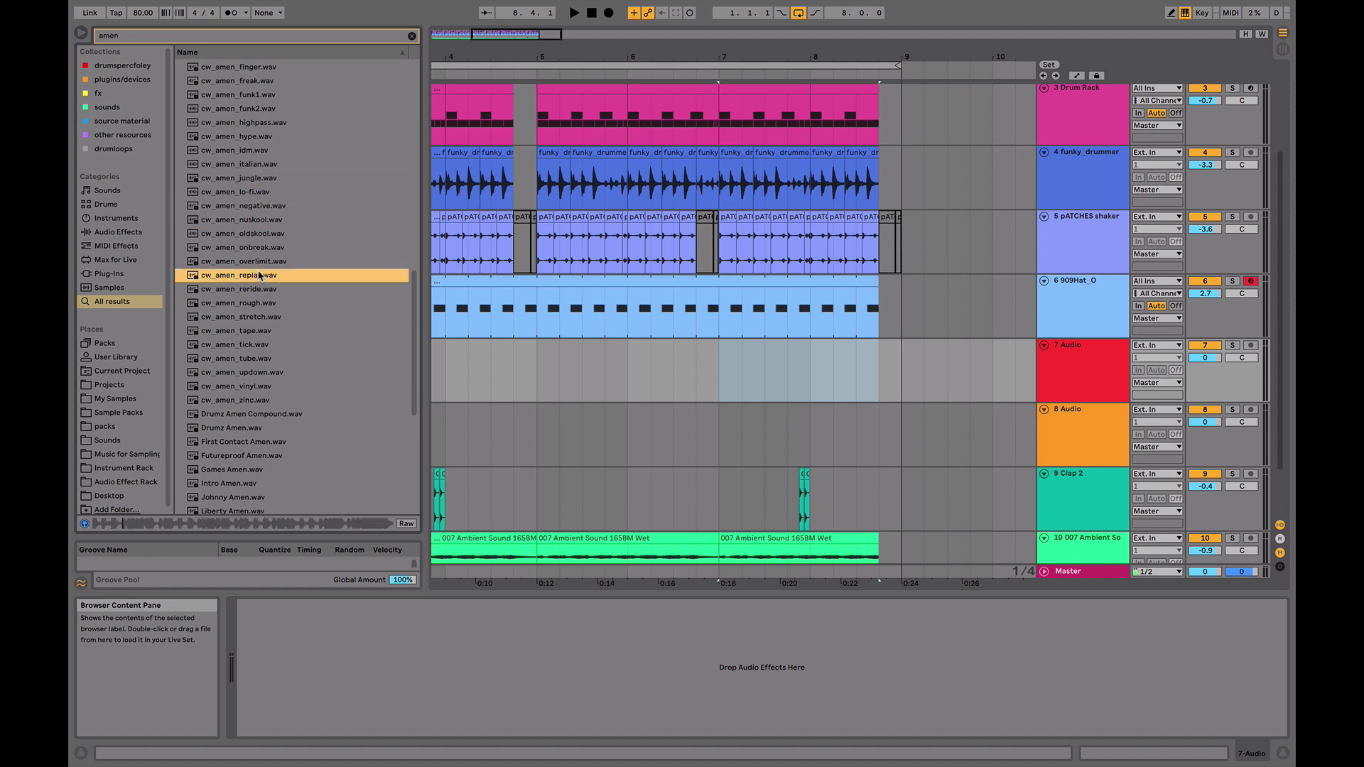
left_click(268, 293)
left_click(264, 319)
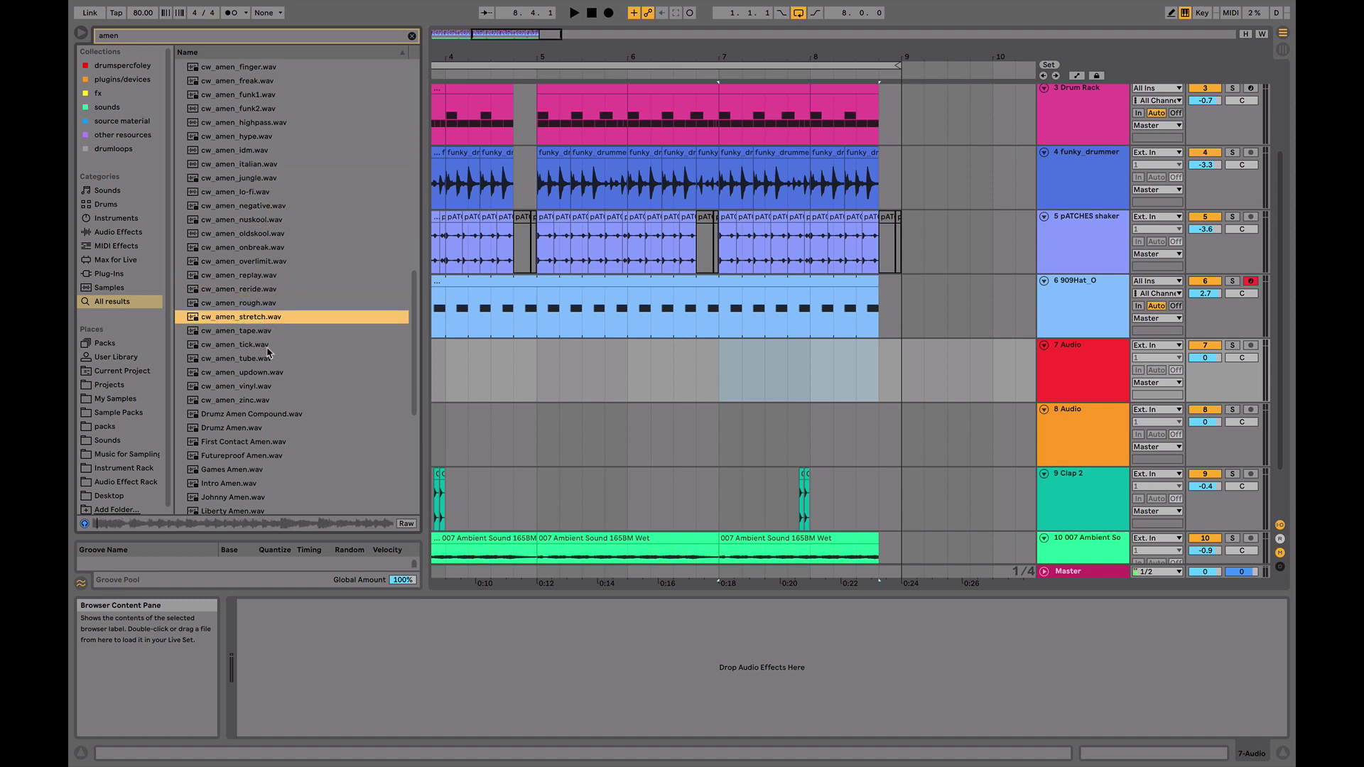
left_click(257, 334)
left_click(260, 348)
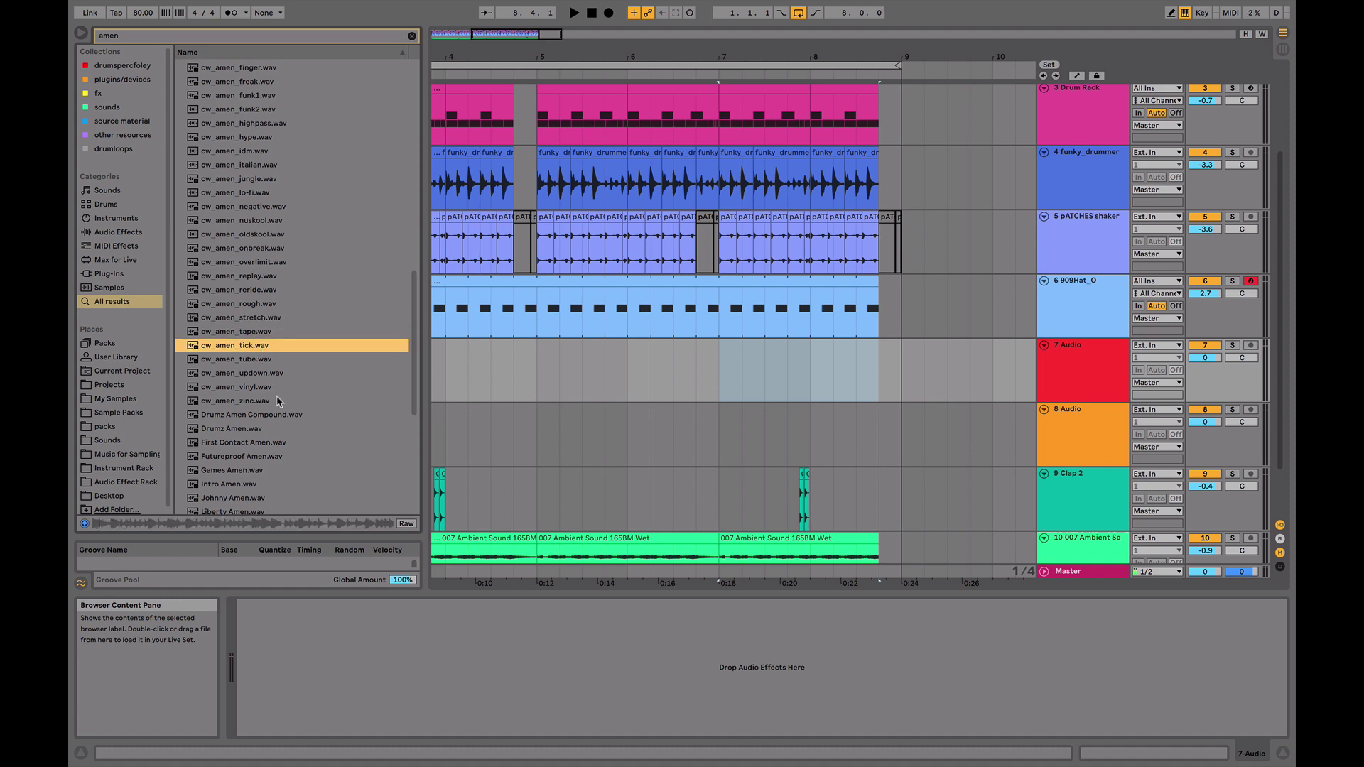
- Place cw_amen_tick.wav on the new audio track at 8.4.1 and trim it to end at the start of bar 9
left_click_drag(247, 351, 893, 376)
key("space")
left_click(905, 347)
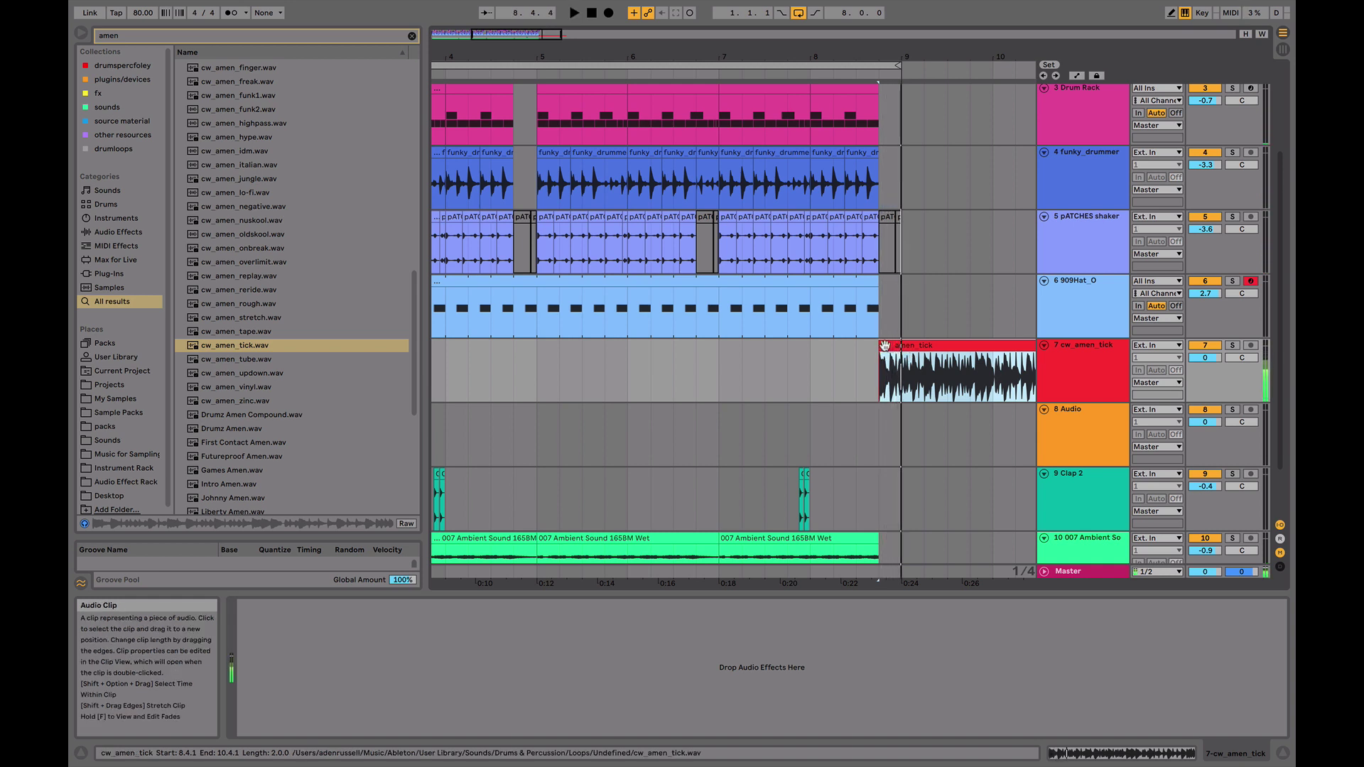
left_click_drag(905, 347, 1035, 368)
left_click(899, 366)
key("Delete")
left_click(834, 370)
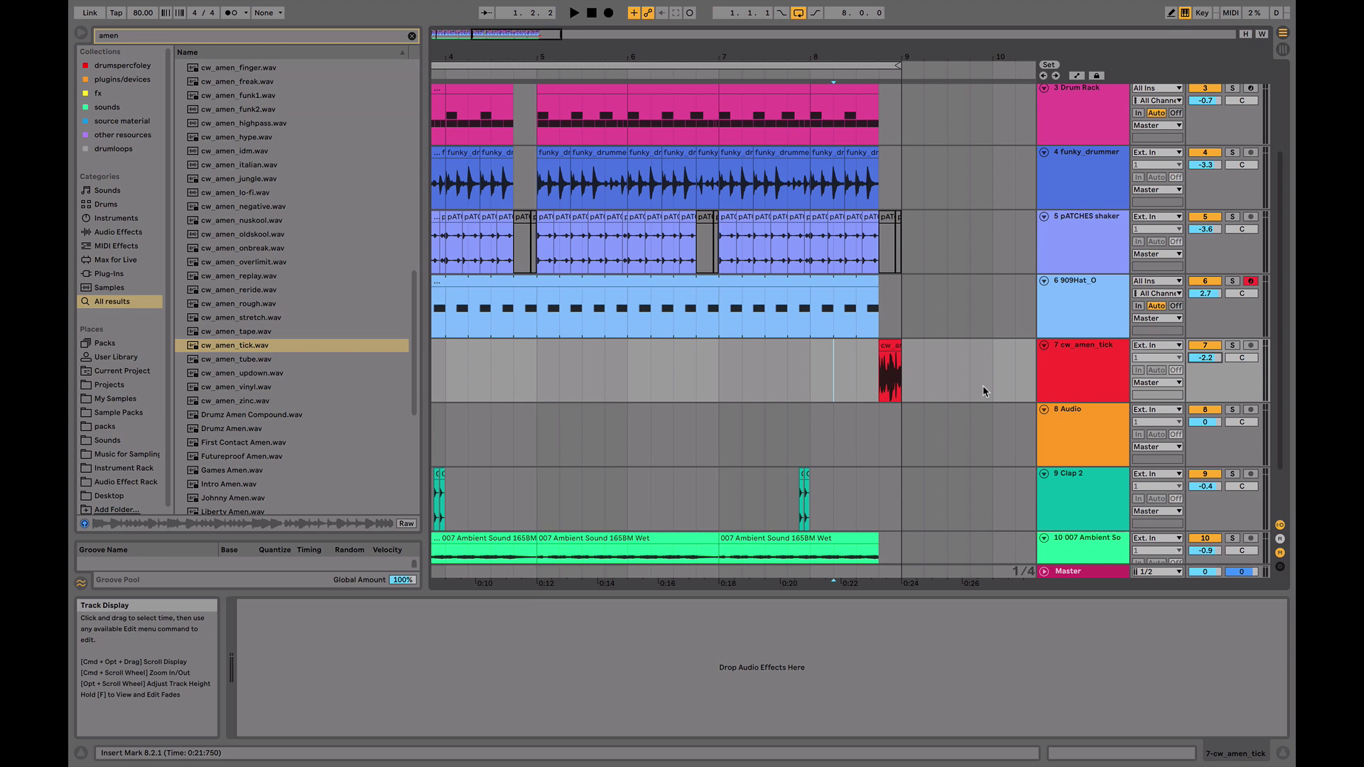
- Solo the pATCHES shaker track and select it
scroll(983, 385, "down", 3)
scroll(983, 385, "left", 5)
scroll(984, 391, "up", 6)
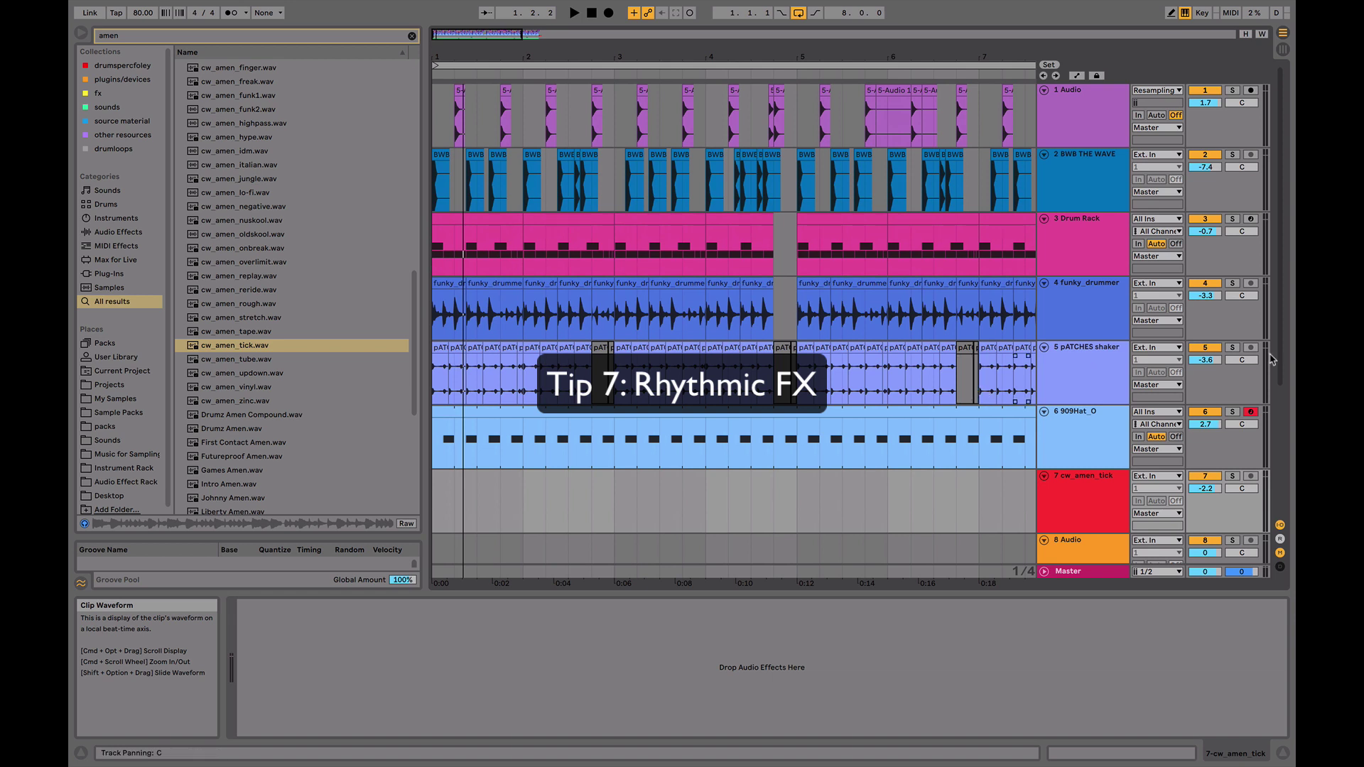
left_click(1233, 347)
left_click(1123, 367)
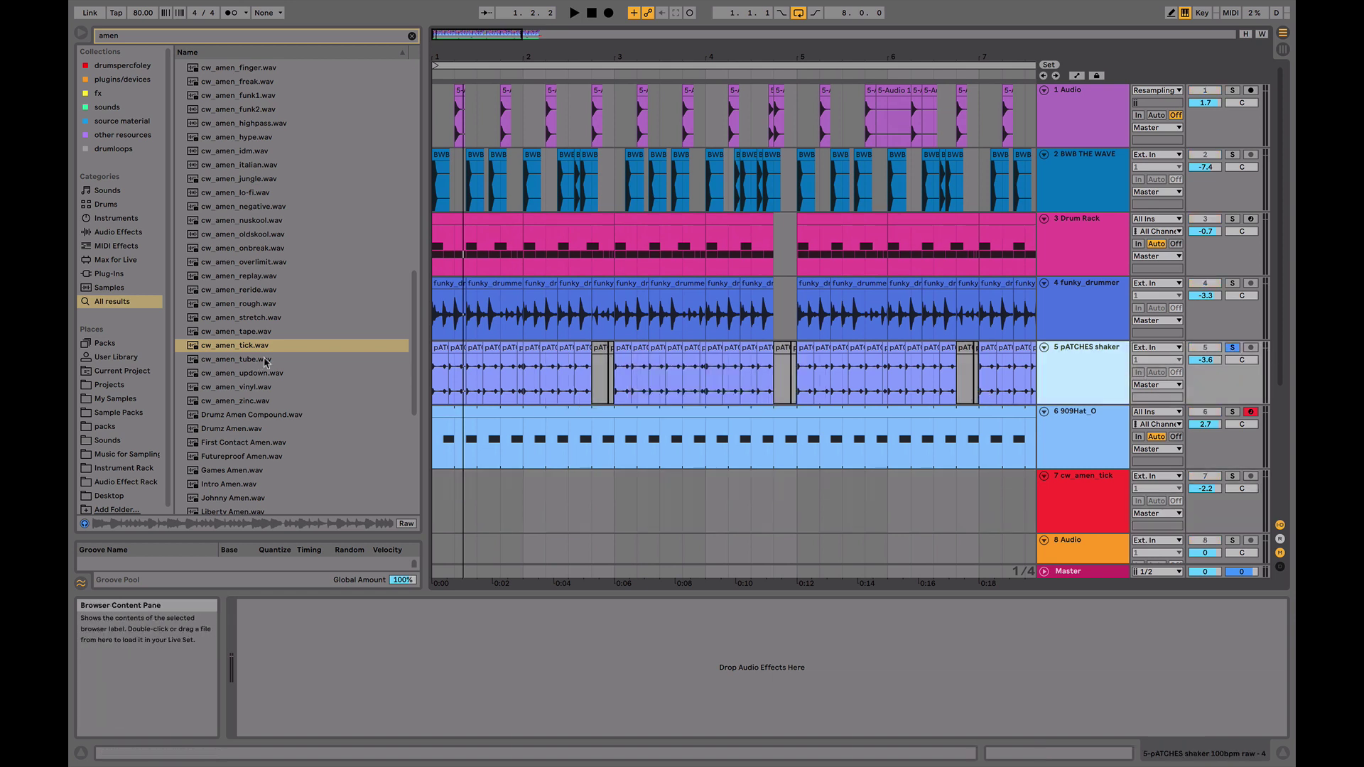
- Play the soloed pATCHES shaker track from bar 1 and add the Phaser audio effect to it
left_click(440, 347)
key("space")
left_click(114, 231)
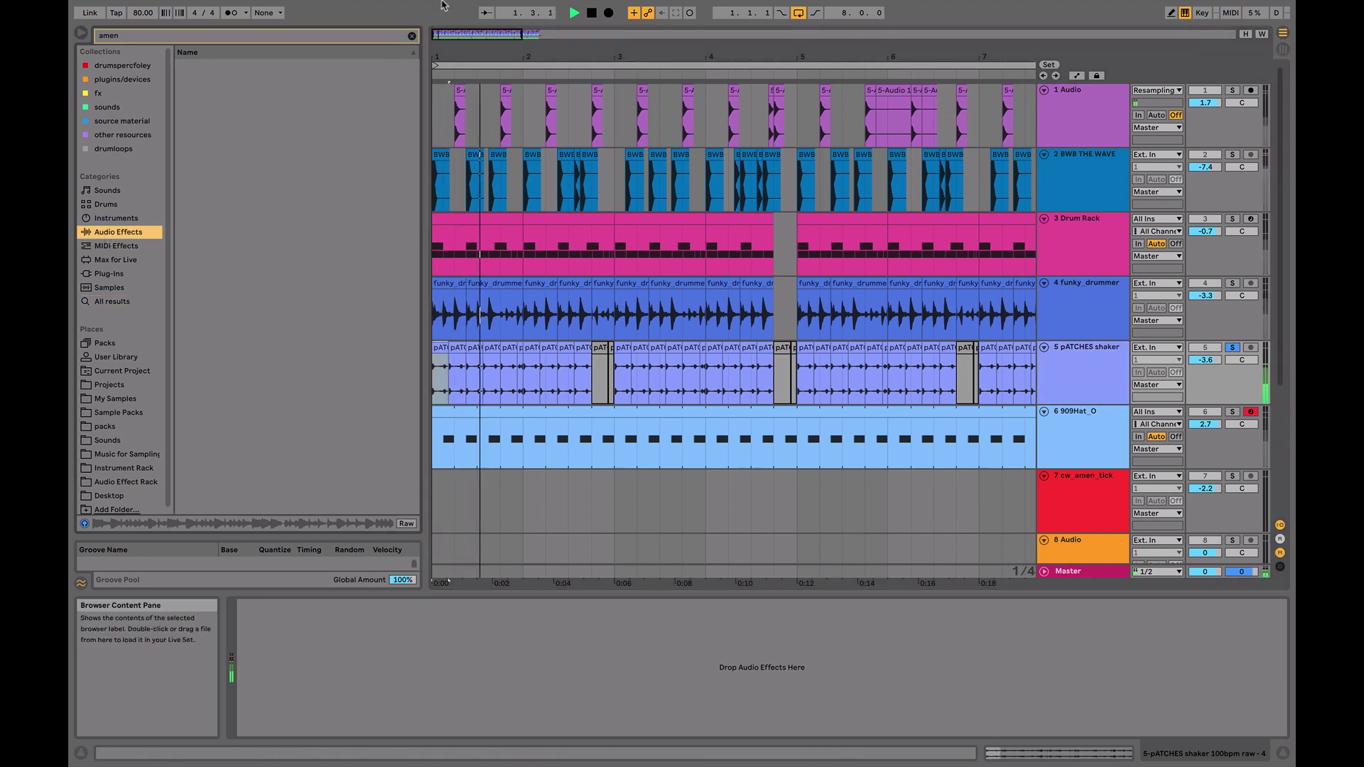
left_click(412, 36)
scroll(277, 284, "down", 2)
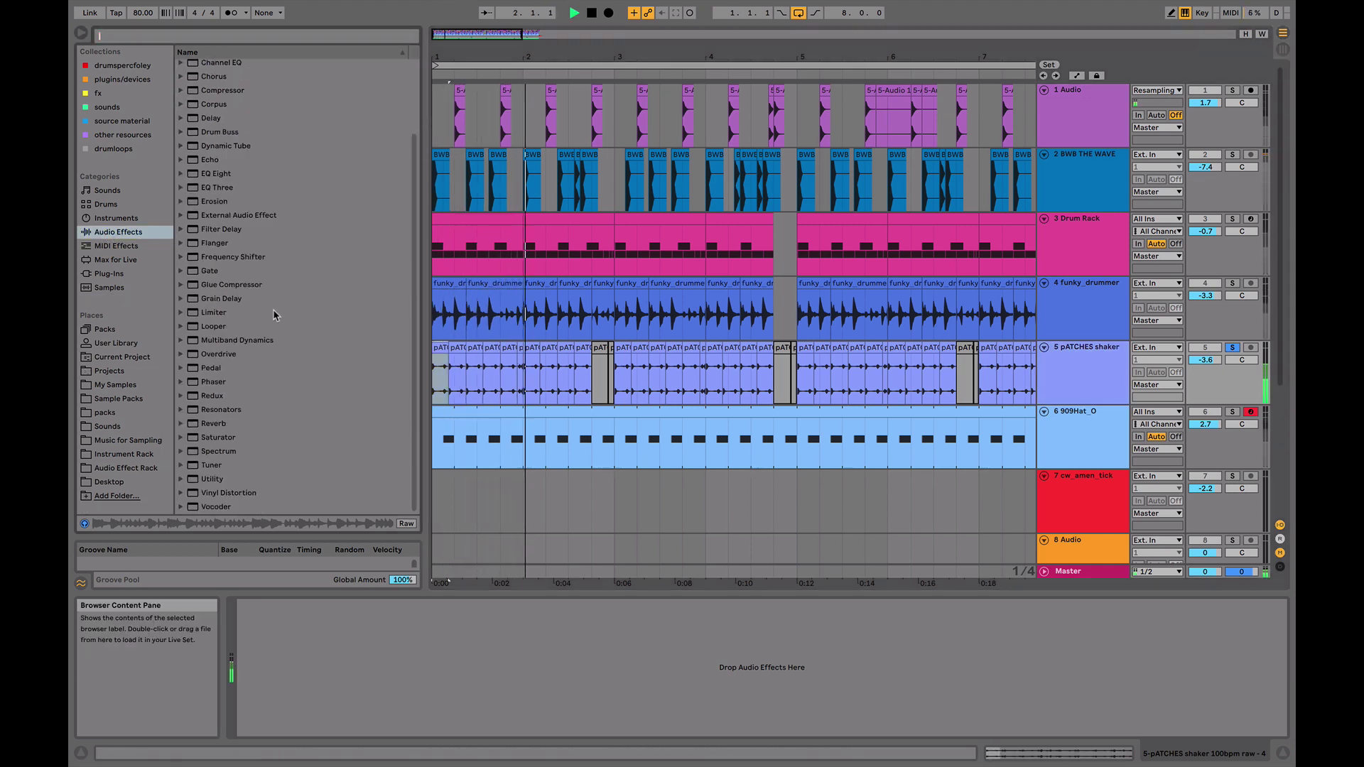
double_click(221, 386)
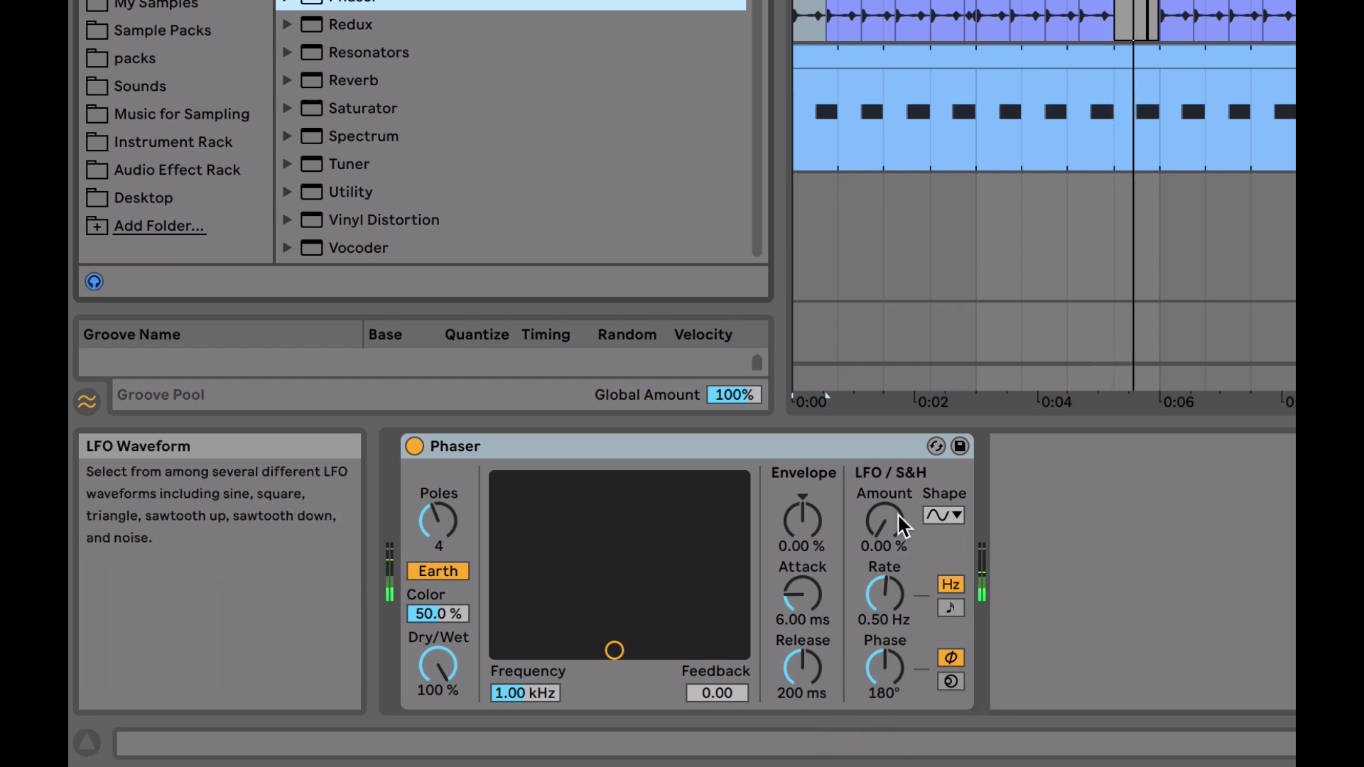
- Set the Phaser's LFO to a sawtooth-down shape with 72.7 % amount and a tempo-synced rate of 1/8
left_click(945, 516)
left_click(949, 542)
left_click_drag(883, 531, 886, 477)
left_click(951, 607)
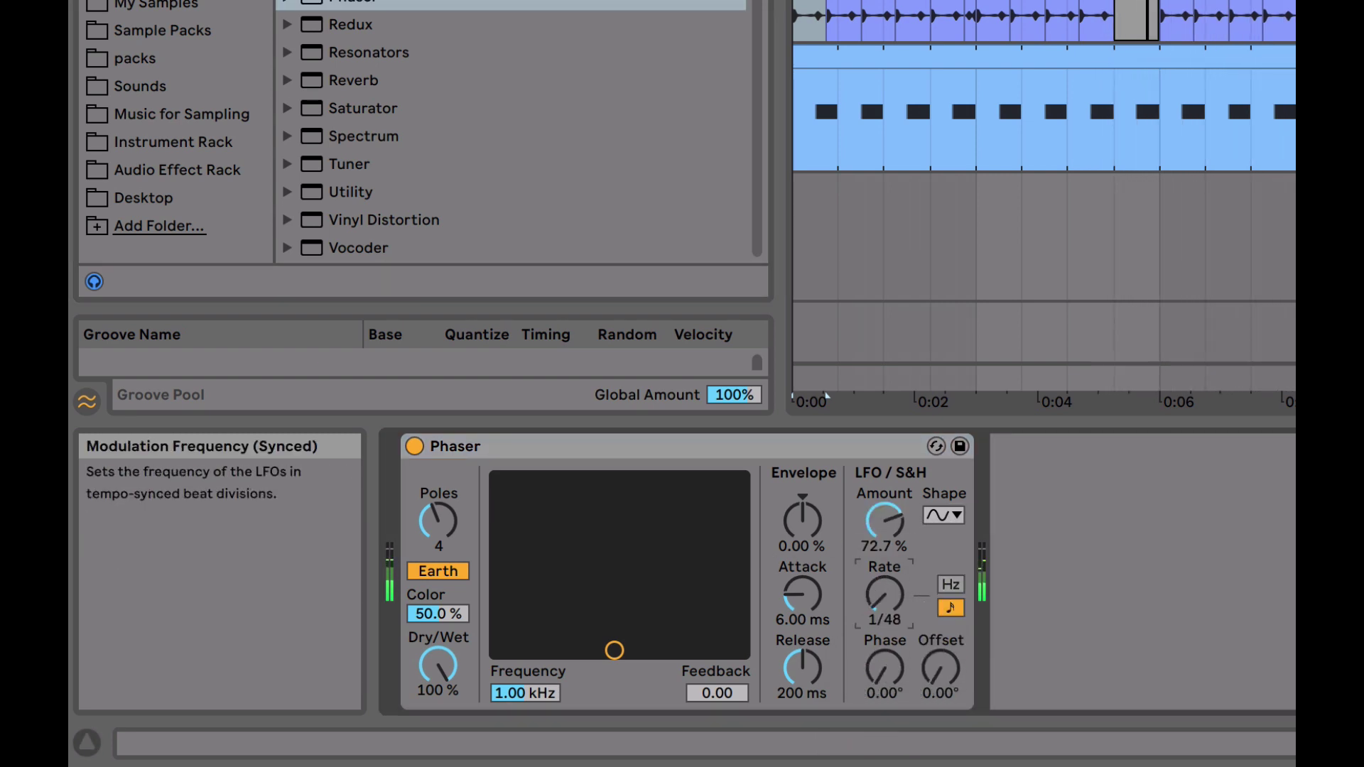
left_click_drag(615, 650, 666, 500)
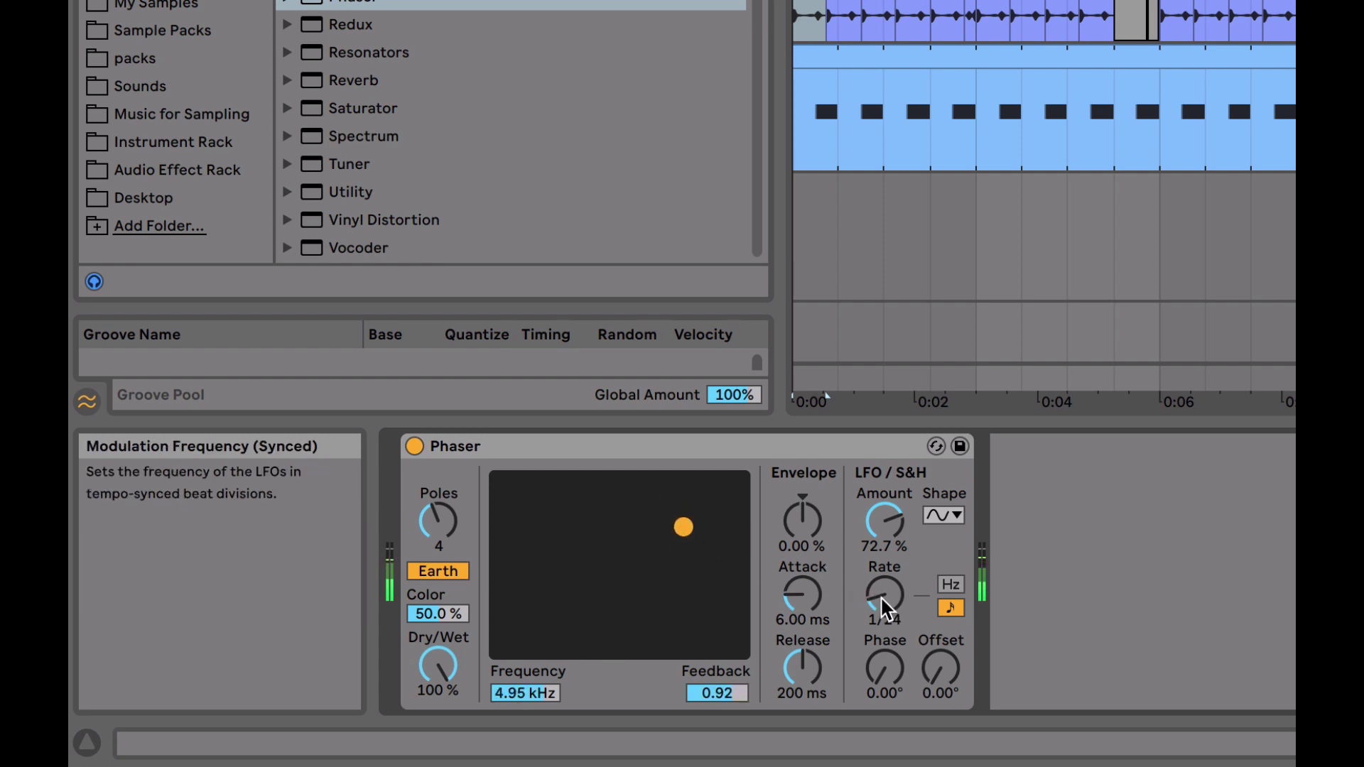
left_click(943, 516)
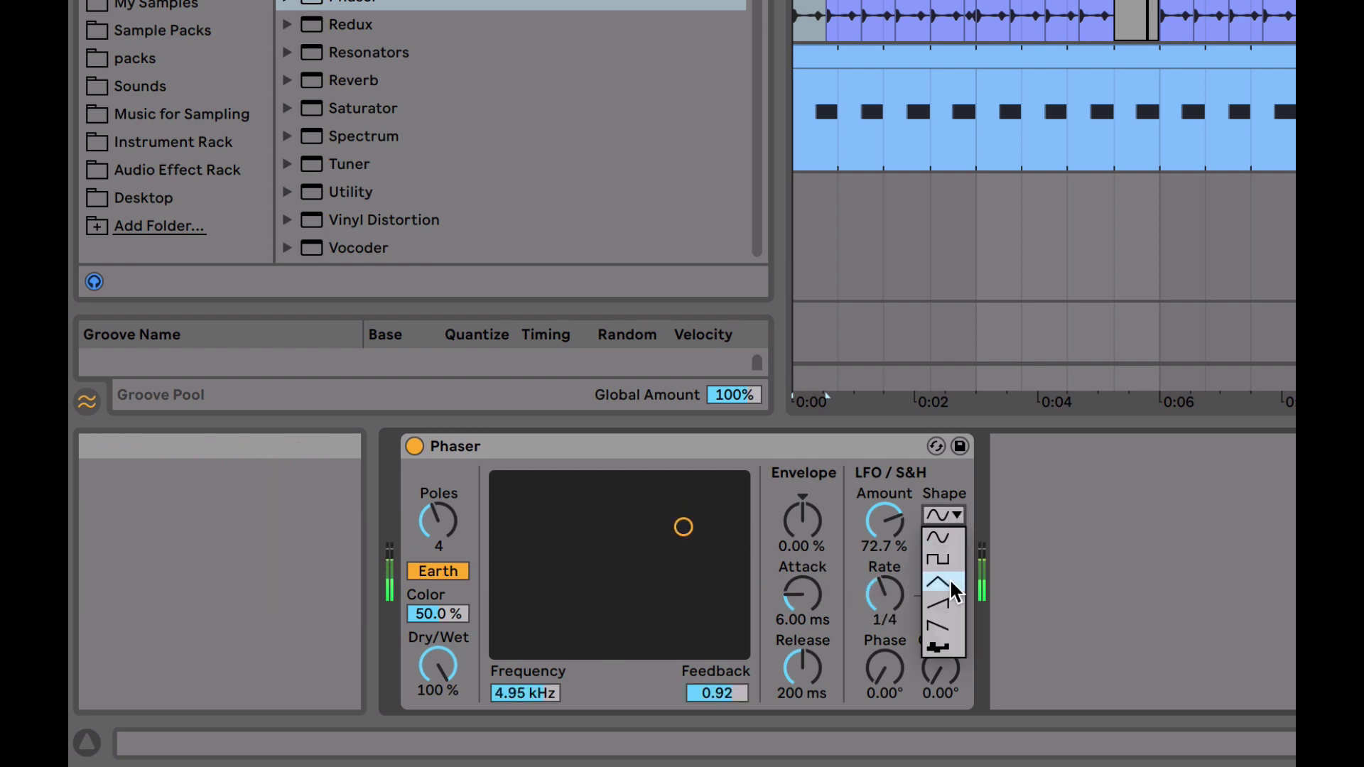
left_click(947, 626)
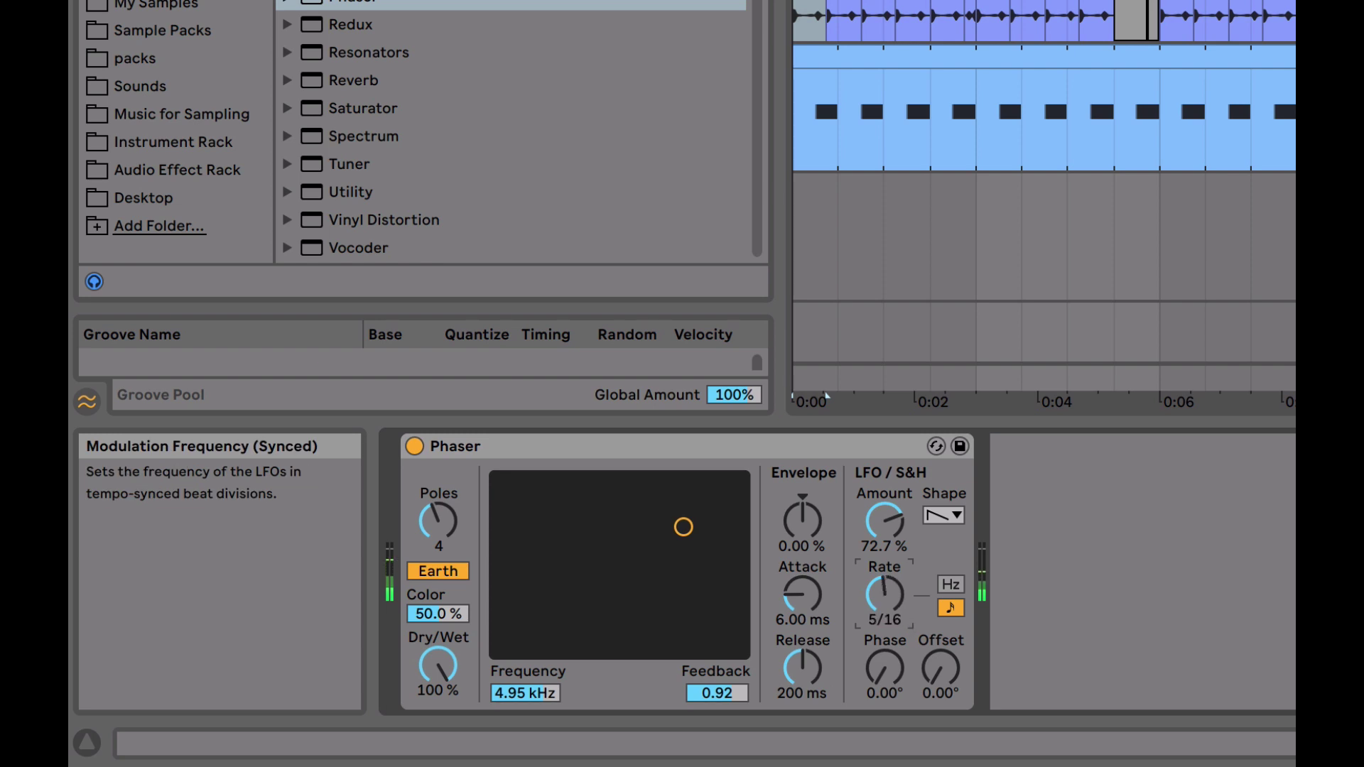
left_click_drag(885, 597, 888, 627)
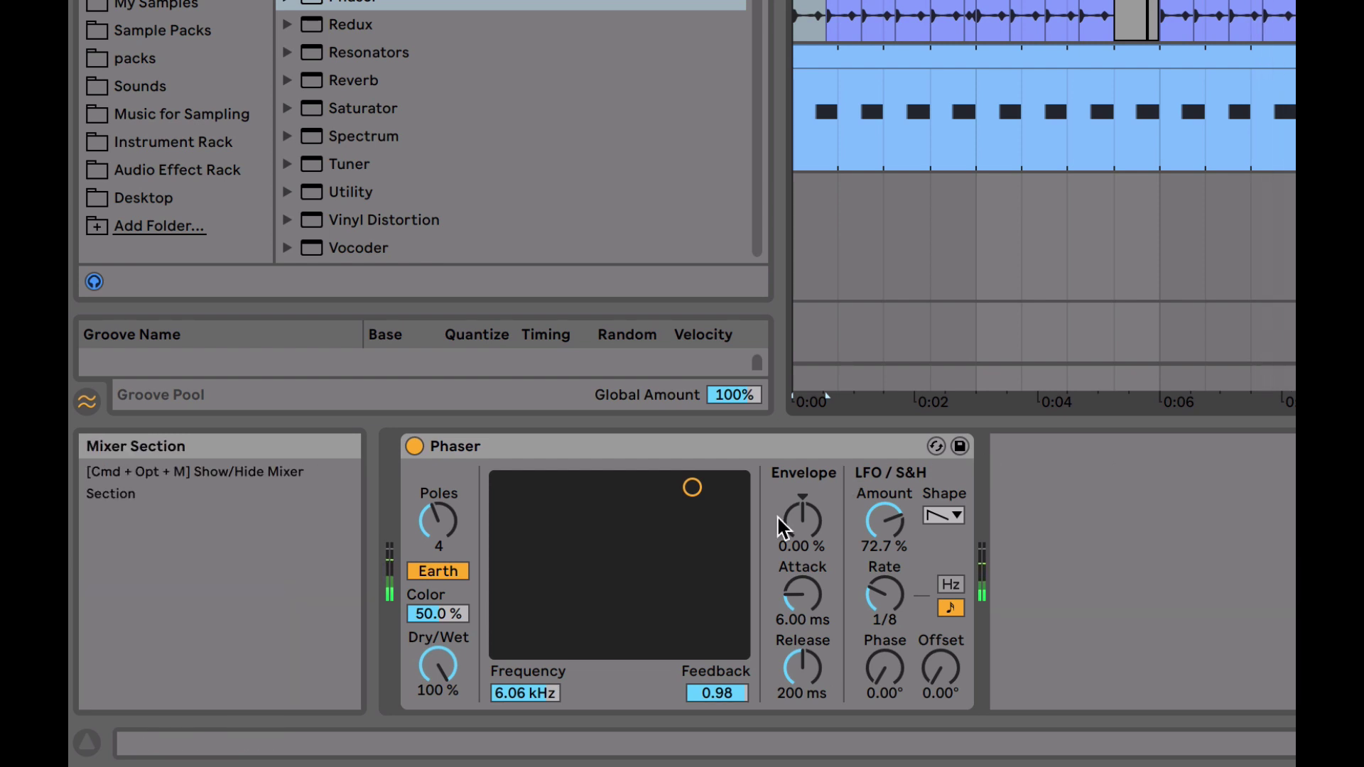
- Set the Phaser to 977 Hz, 0.95 feedback, 27.0 % envelope, 3 poles, 69.5 % color and 62.7 % dry/wet
left_click_drag(709, 551, 596, 569)
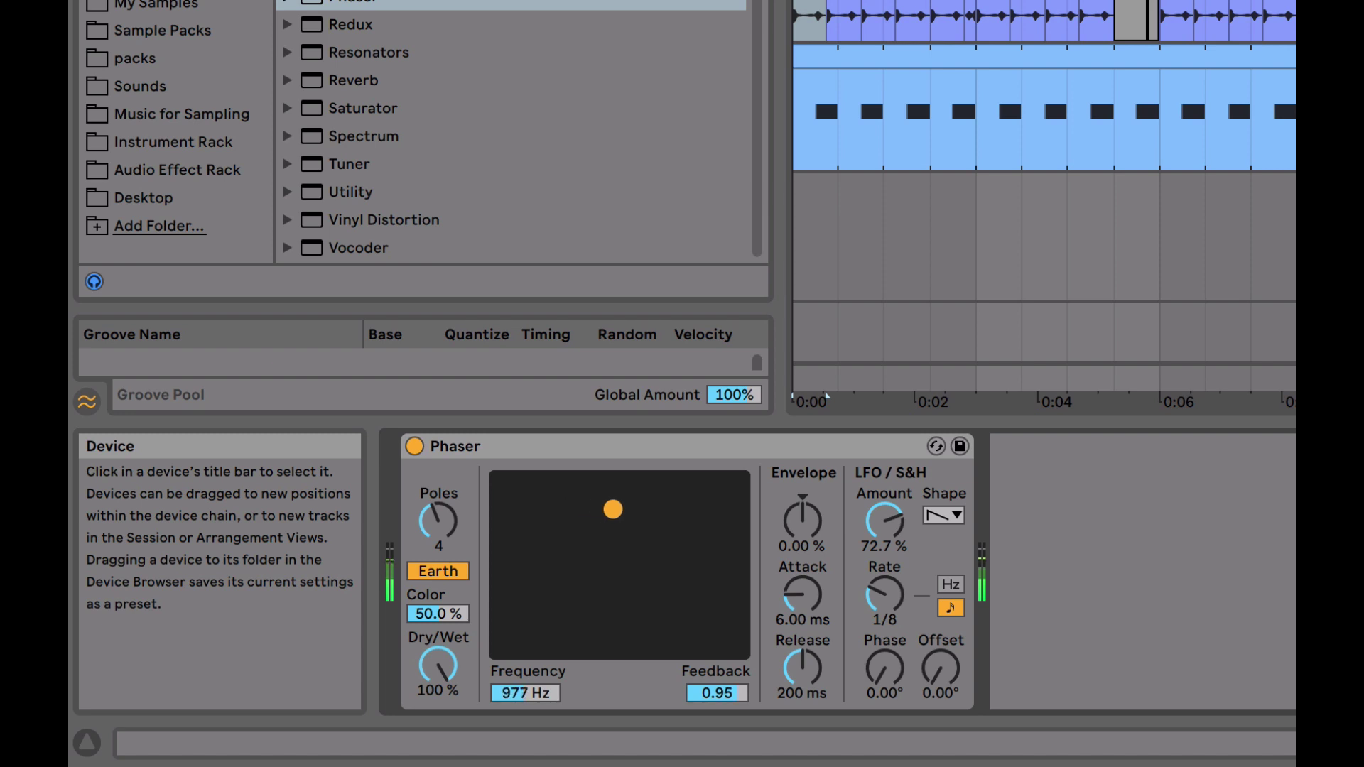
left_click_drag(799, 525, 799, 507)
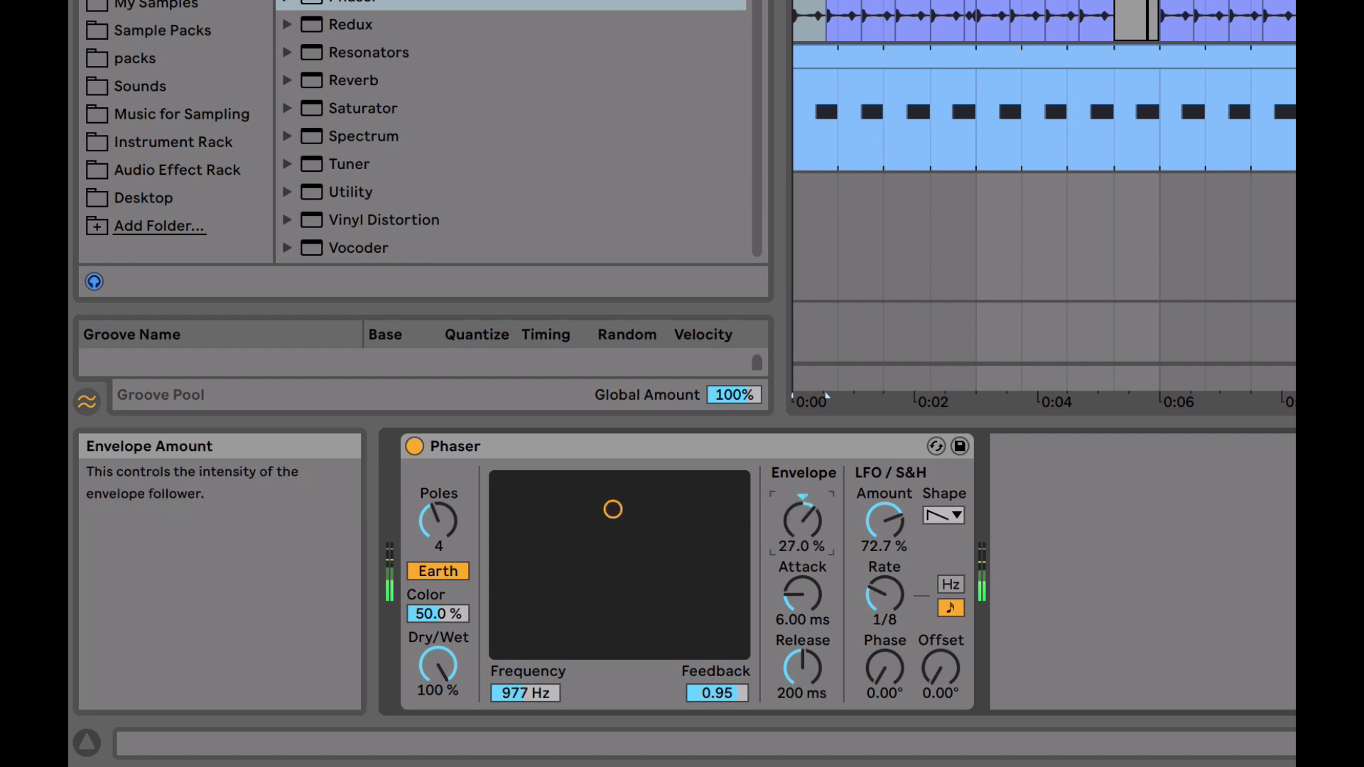
left_click_drag(442, 662, 442, 686)
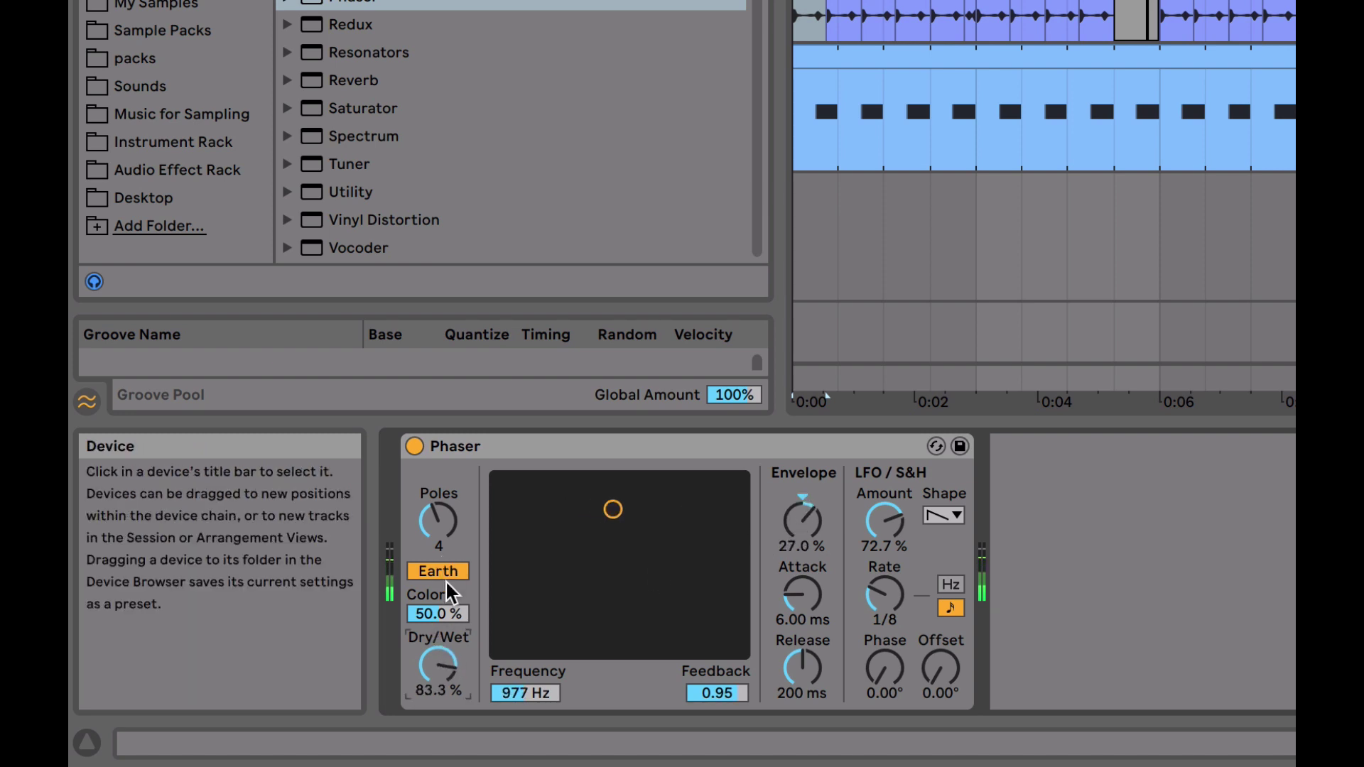
left_click_drag(446, 611, 446, 526)
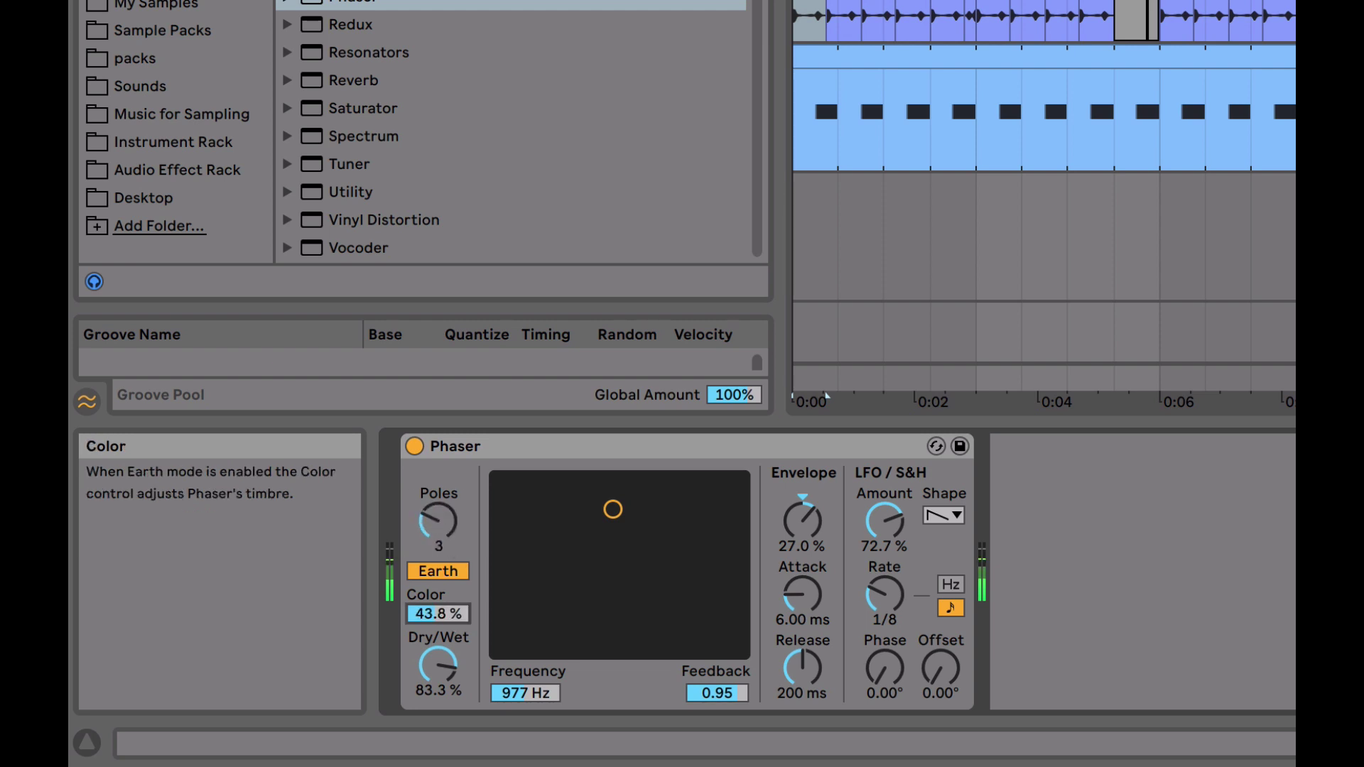
left_click_drag(438, 613, 440, 638)
left_click_drag(439, 664, 439, 694)
- Unsolo the shaker track and set its volume to 1.0 dB while the full beat plays
key("space")
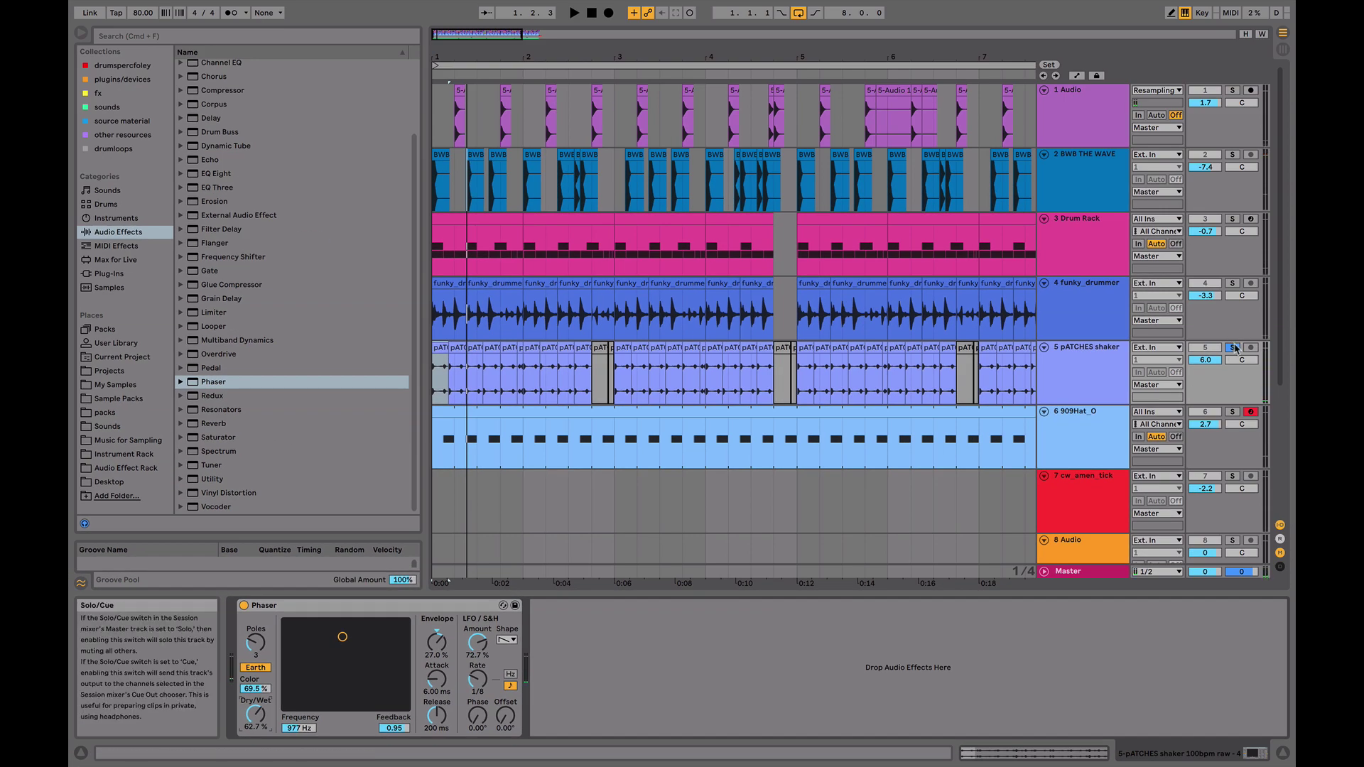
key("space")
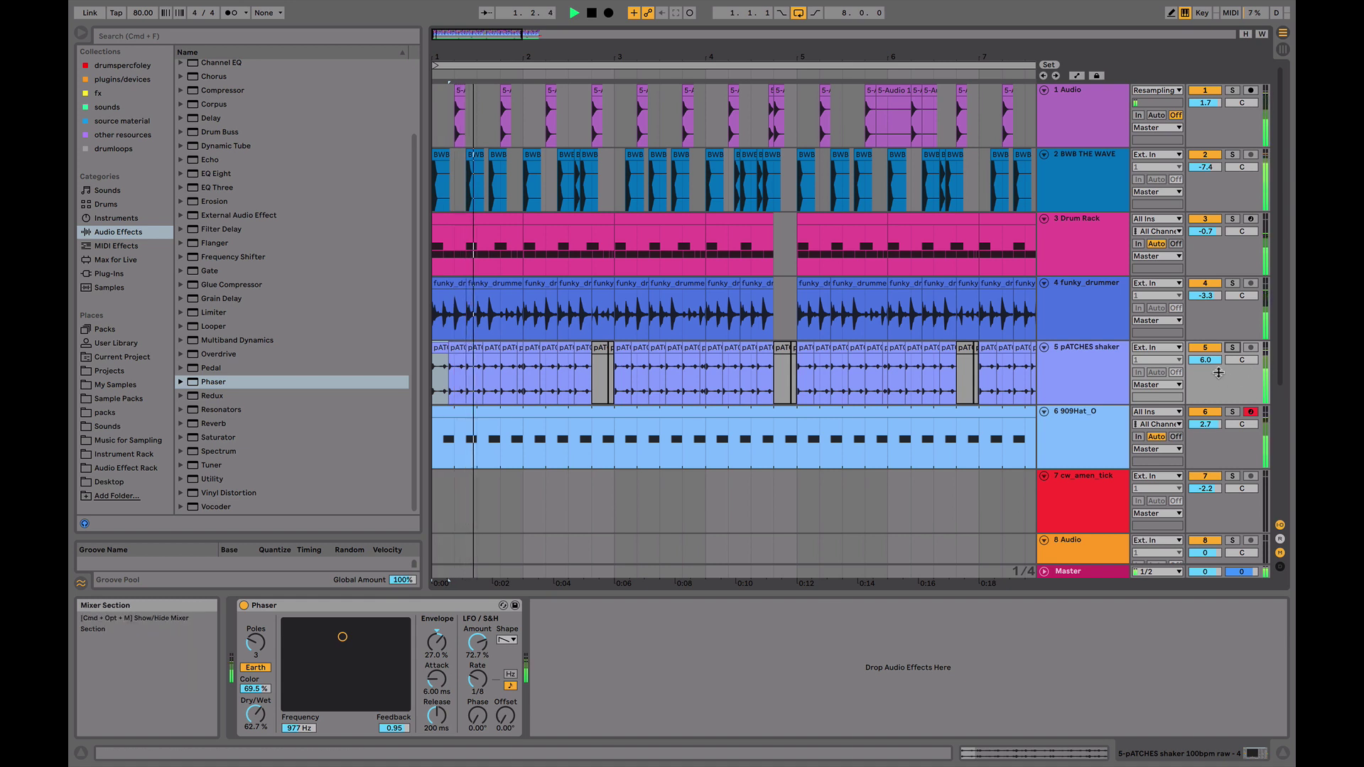
left_click_drag(1214, 361, 1213, 378)
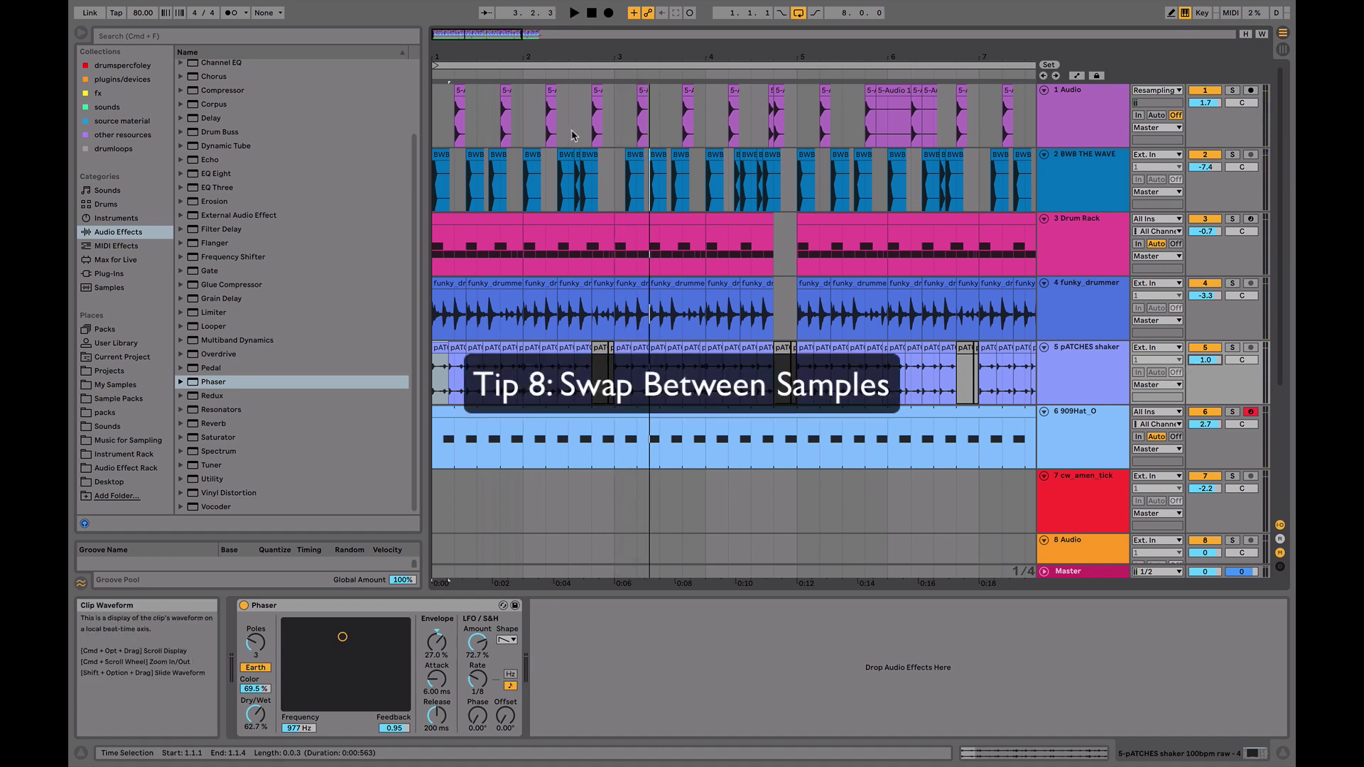
- Insert an audio track below 1 Audio and delete the first track's clip at 7.4.1
left_click(1111, 126)
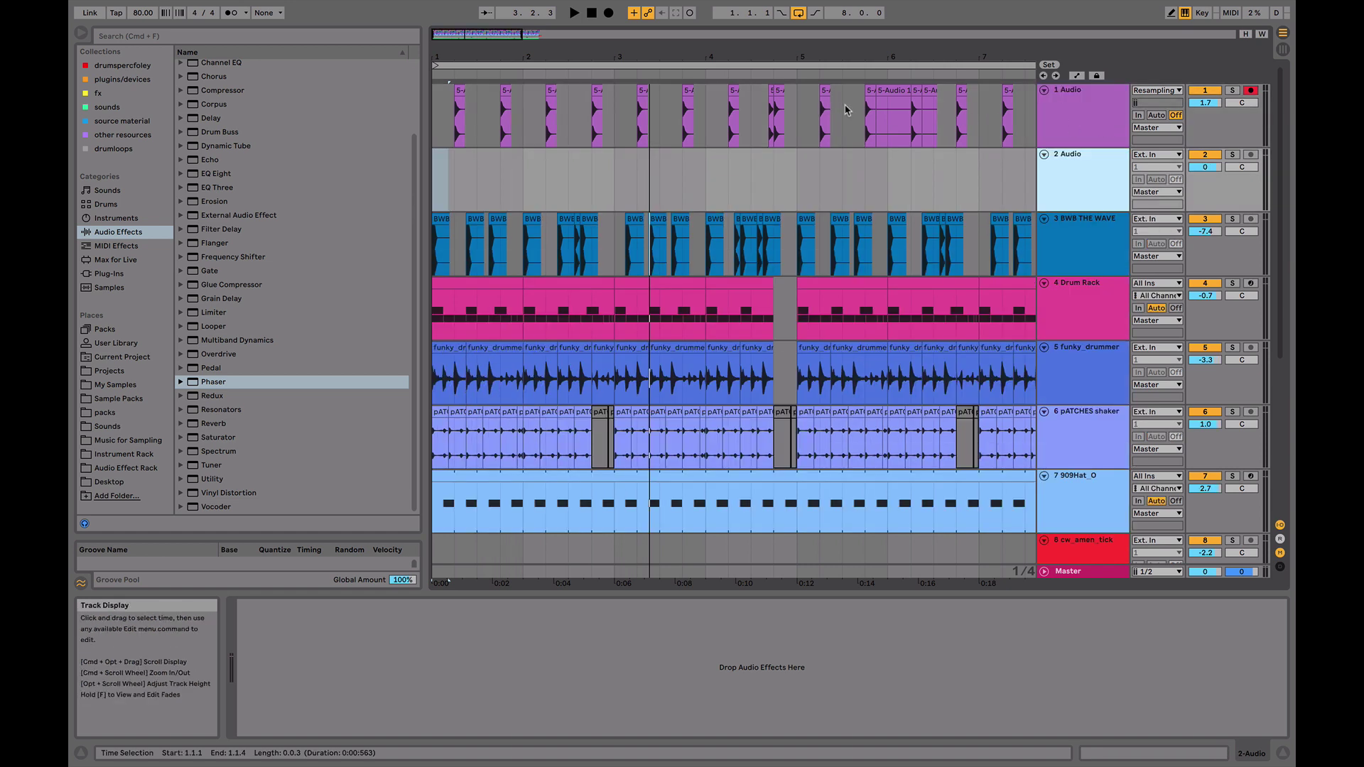
key("super+t")
scroll(845, 108, "right", 10)
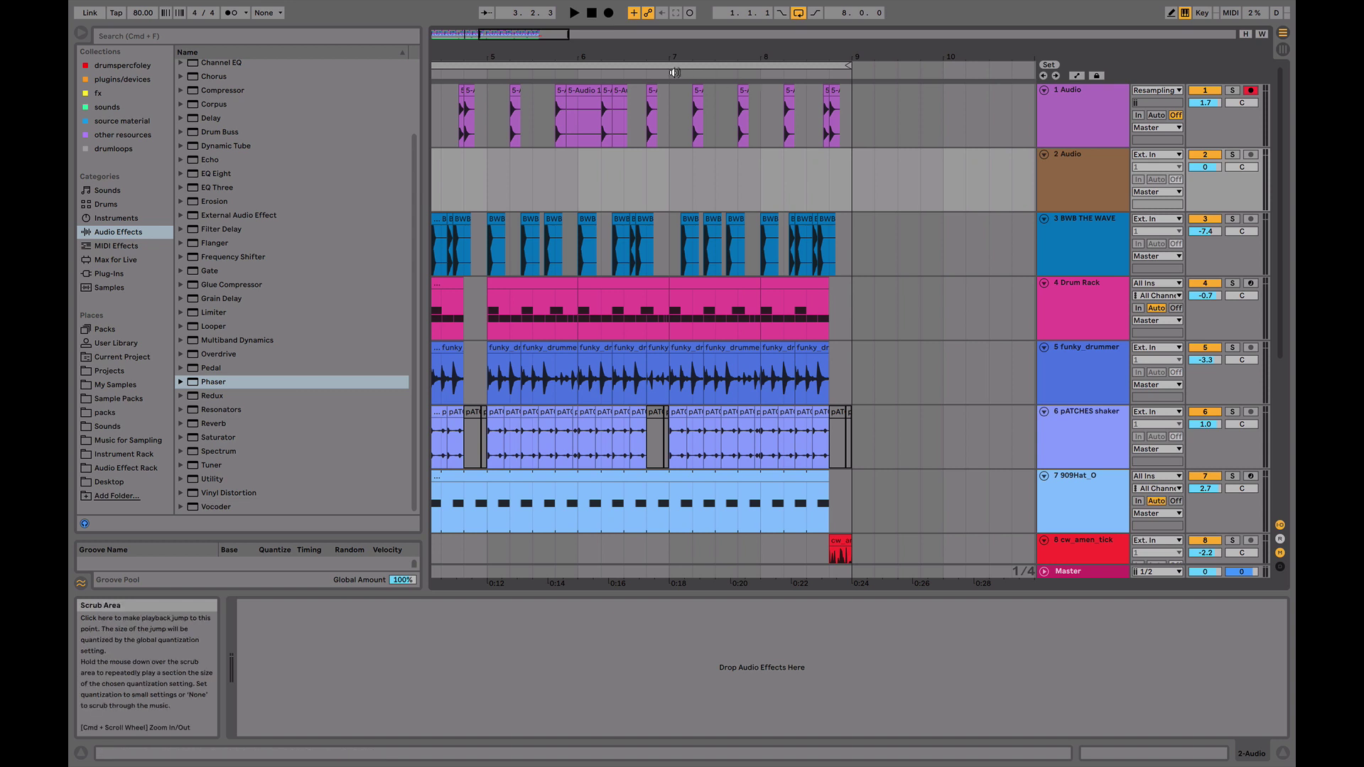
left_click(743, 97)
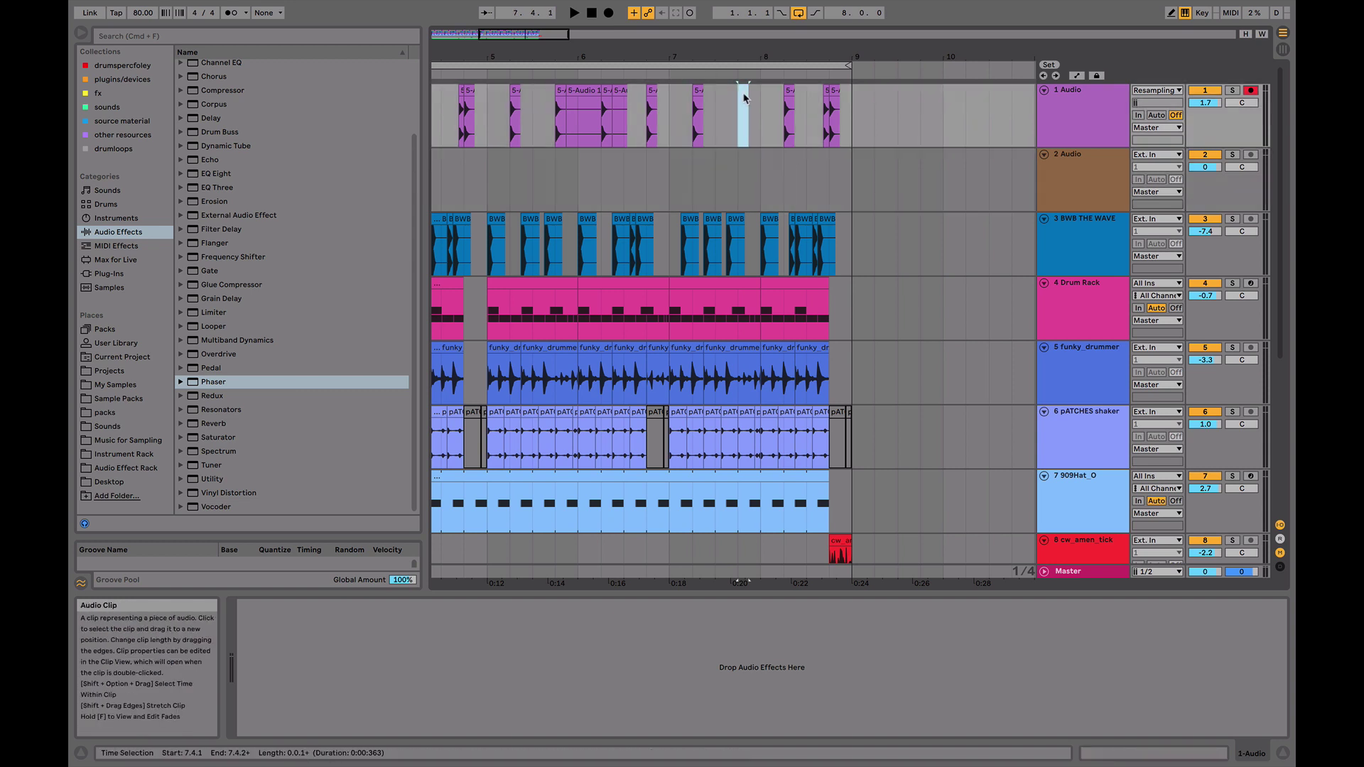
- Search the drumspercfoley collection for "snare" and audition samples including Snare4.wav
left_click(122, 64)
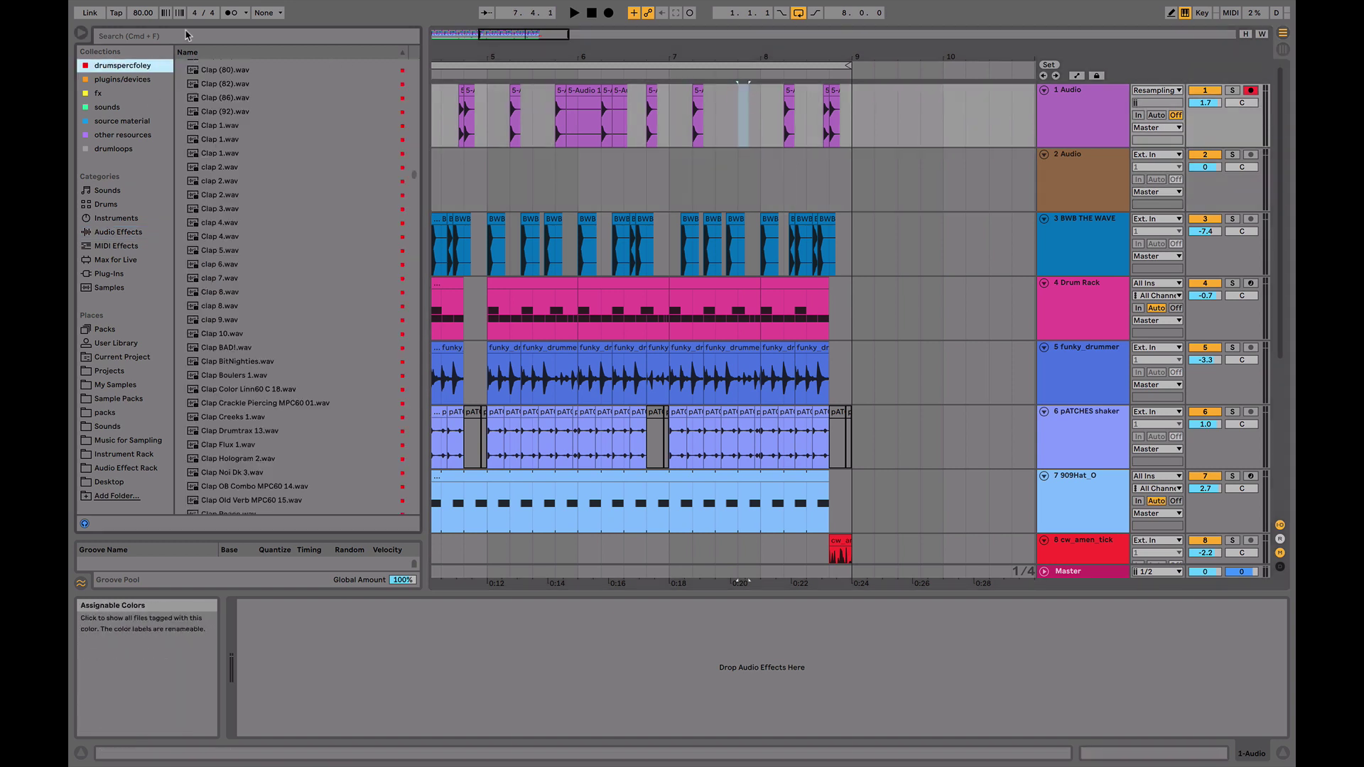
left_click(187, 36)
type("snare")
scroll(274, 214, "down", 5)
left_click(274, 152)
left_click(265, 198)
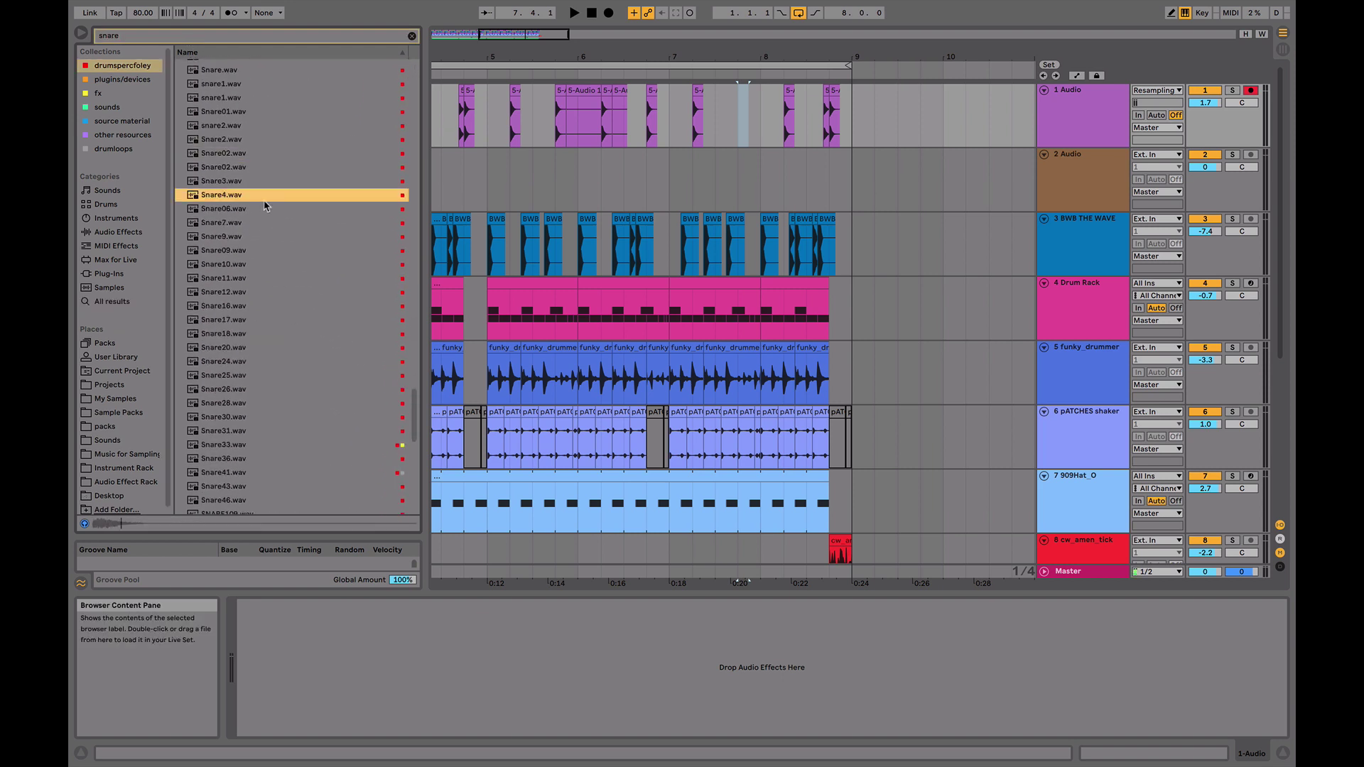
- Listen to the beat from bar 7, then audition Snare25, watery snare, WCP2_Snare_Stick_3 and x-snare as replacements
left_click(677, 74)
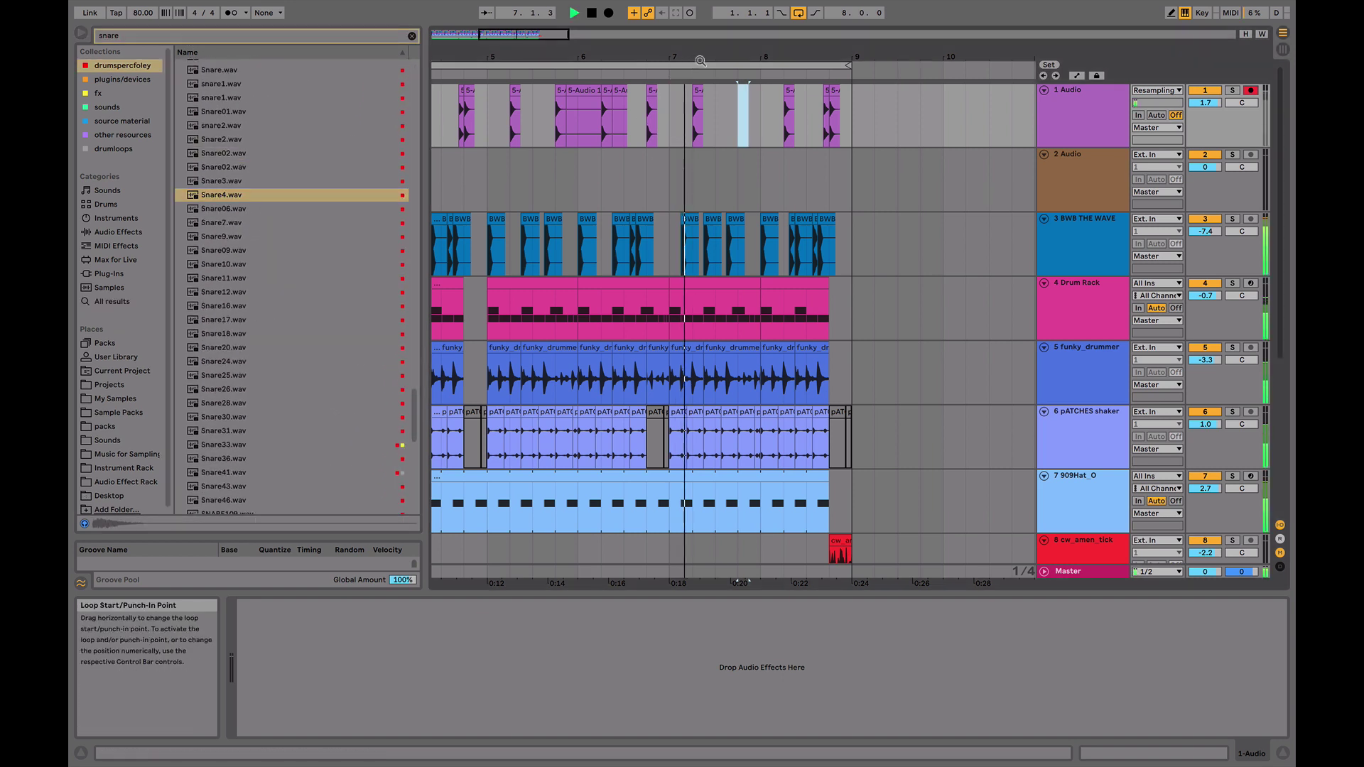
left_click_drag(698, 58, 699, 106)
key("space")
left_click(259, 375)
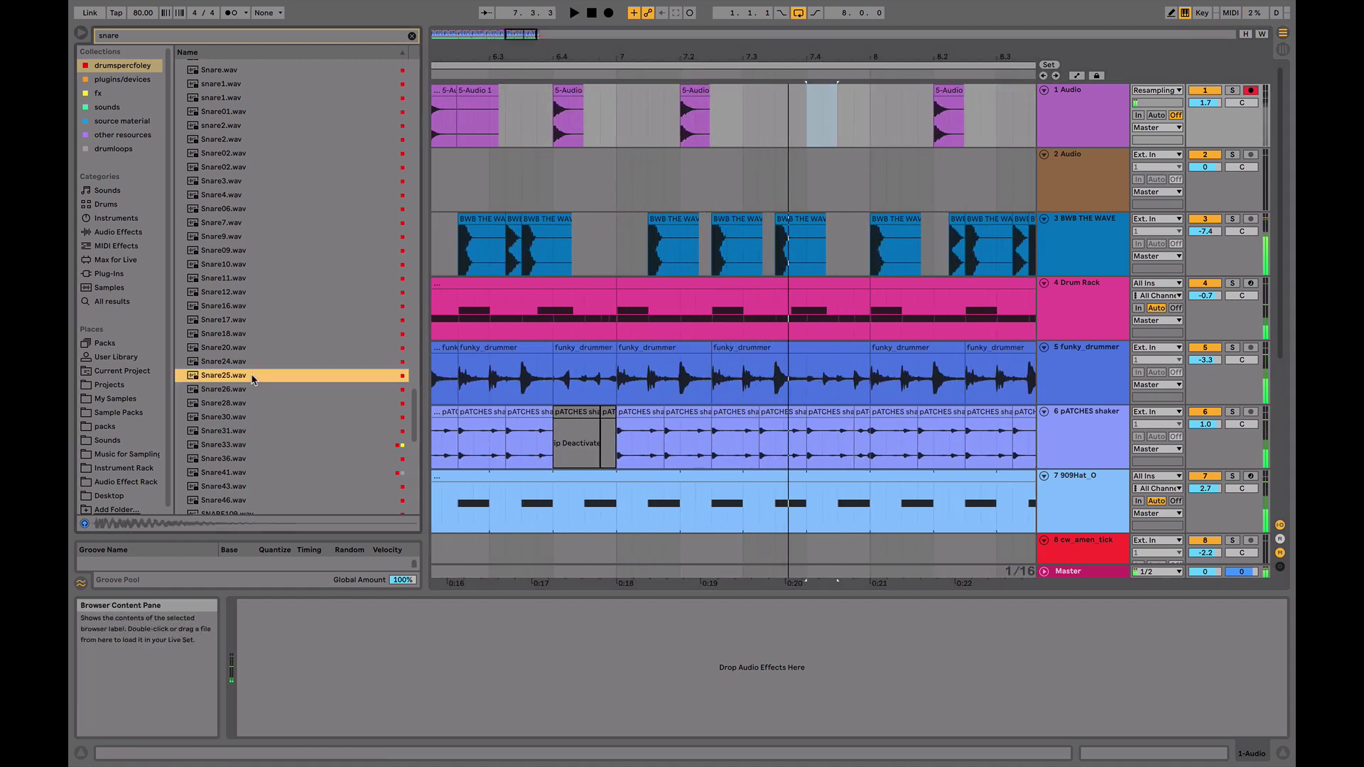
scroll(252, 436, "down", 10)
left_click(252, 438)
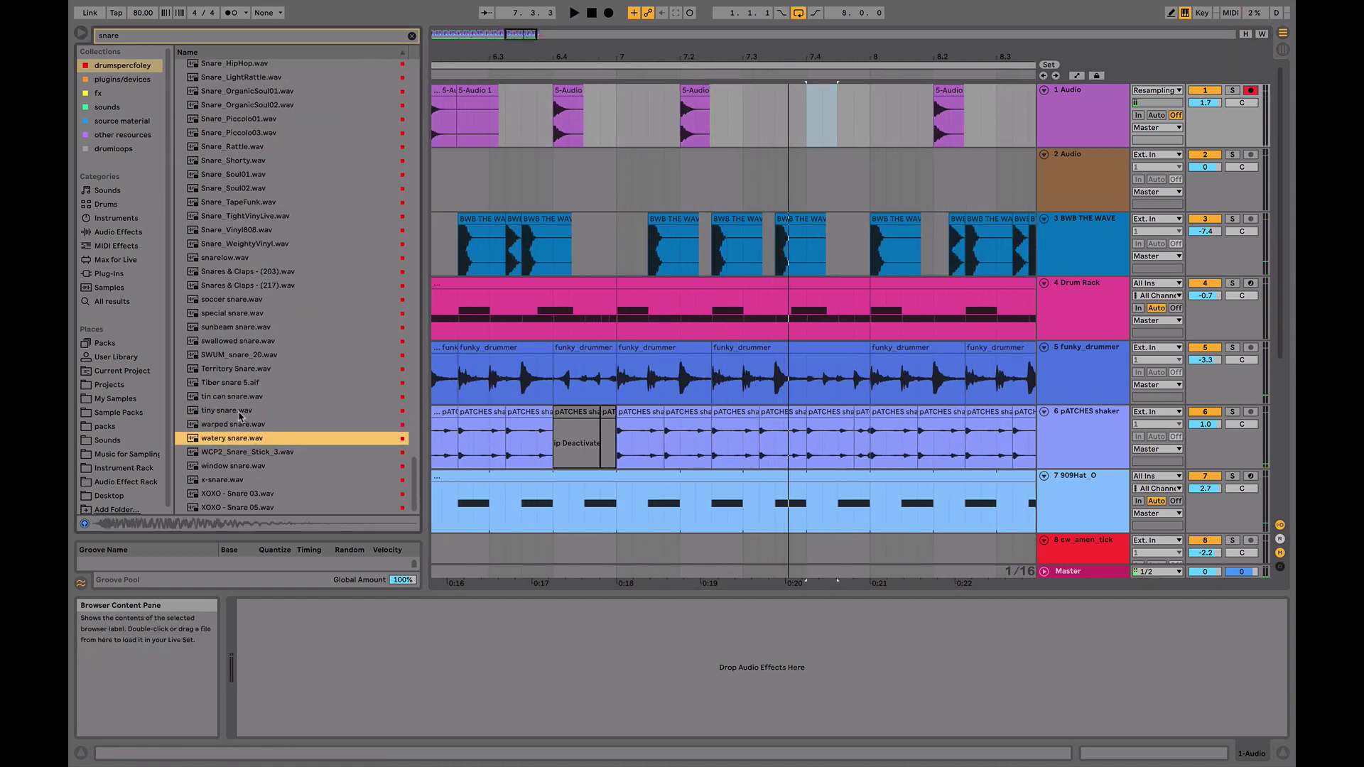
left_click(254, 453)
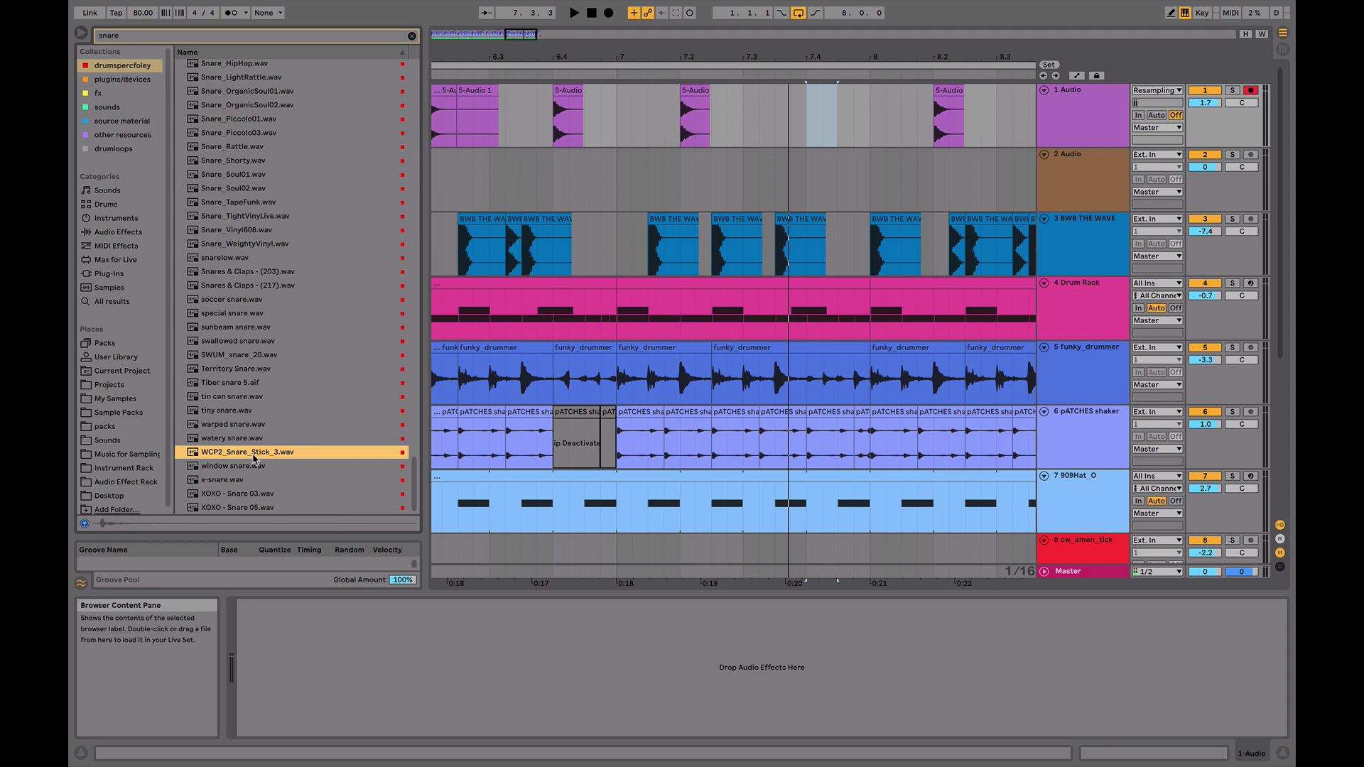
left_click(248, 481)
- Search the collection for "rim" and place Cyclops - Rimshot 9.aif on the new audio track at 7.4.1
left_click(206, 37)
type("rim")
left_click(244, 108)
left_click_drag(262, 109, 809, 173)
- Play from 7.1.4 to set the rimshot track's volume to -2.5 dB, and clear the sample search
left_click(665, 172)
key("space")
left_click_drag(1208, 174, 1208, 188)
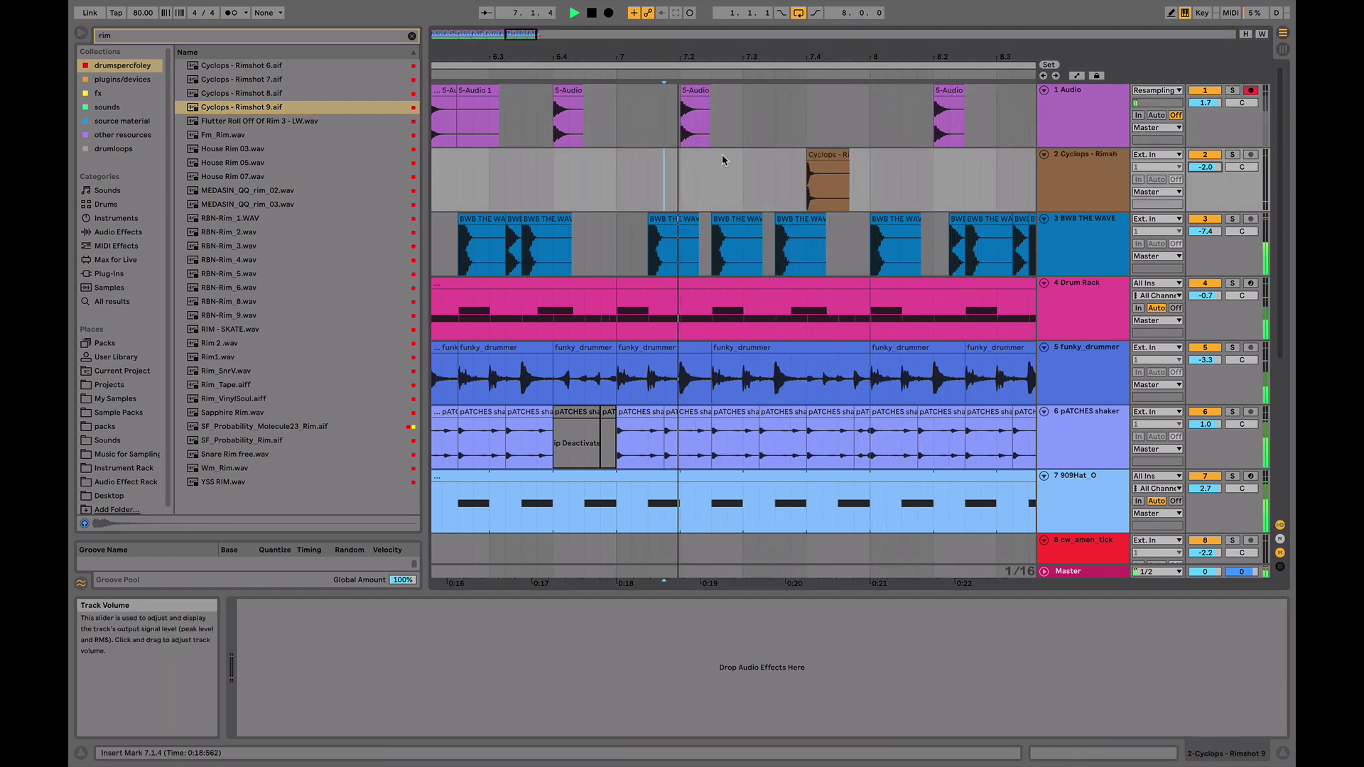
left_click_drag(1204, 165, 1204, 174)
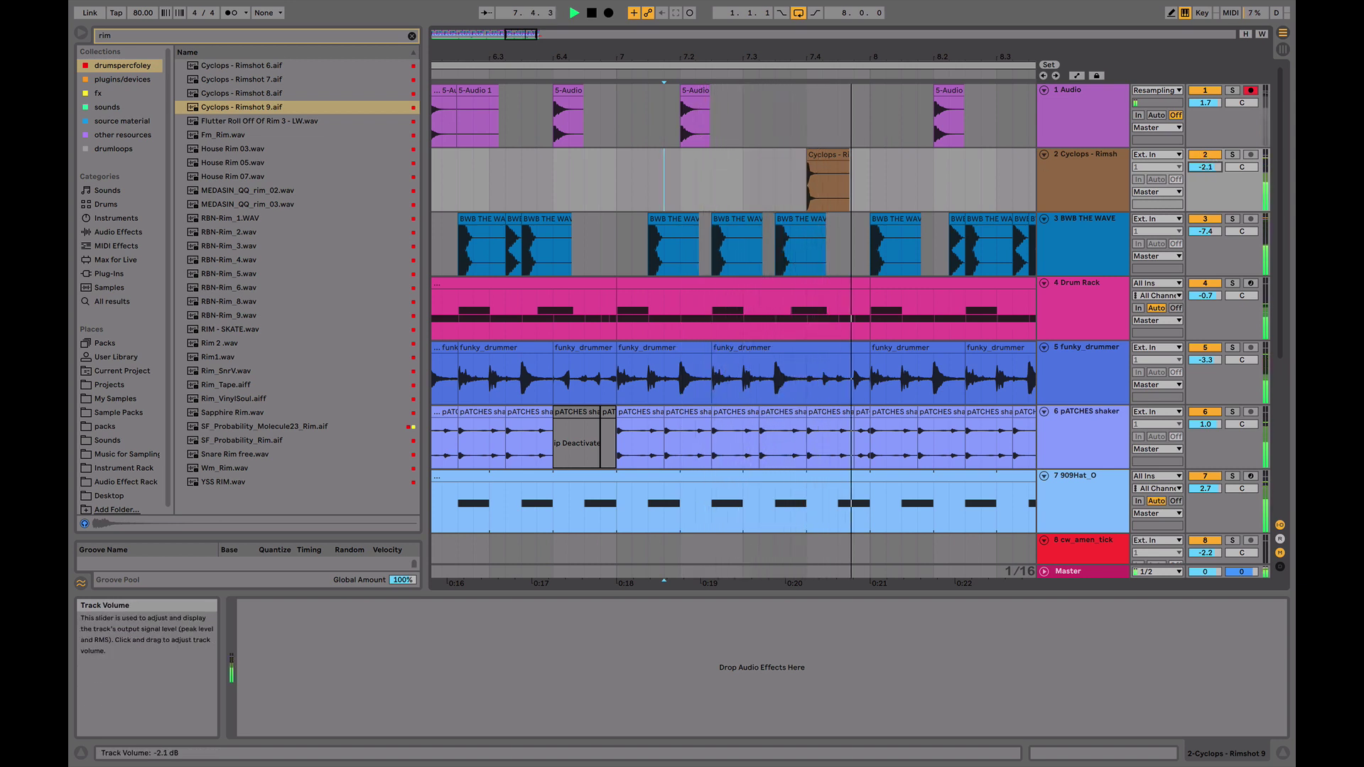
left_click(412, 35)
left_click_drag(704, 56, 824, 14)
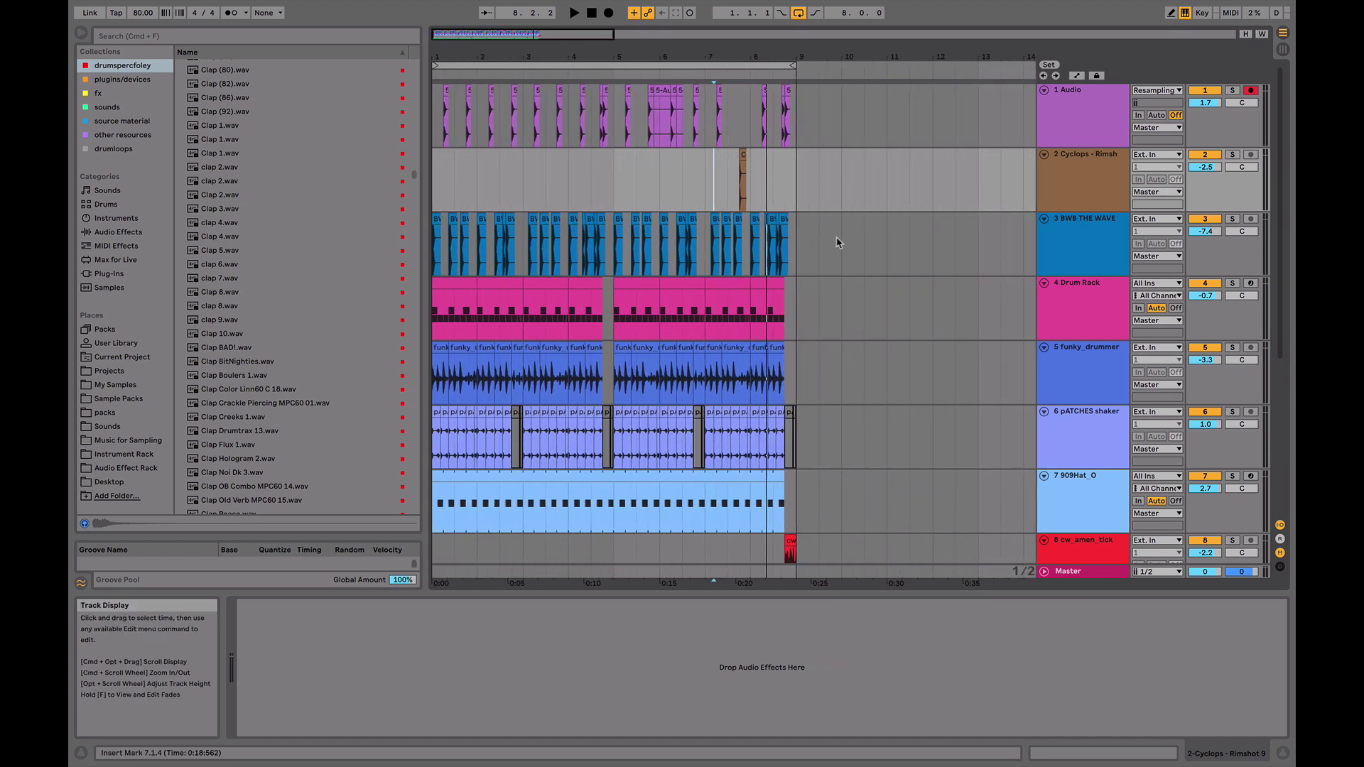
- Insert a return track and name it "Drum Verb"
right_click(1088, 574)
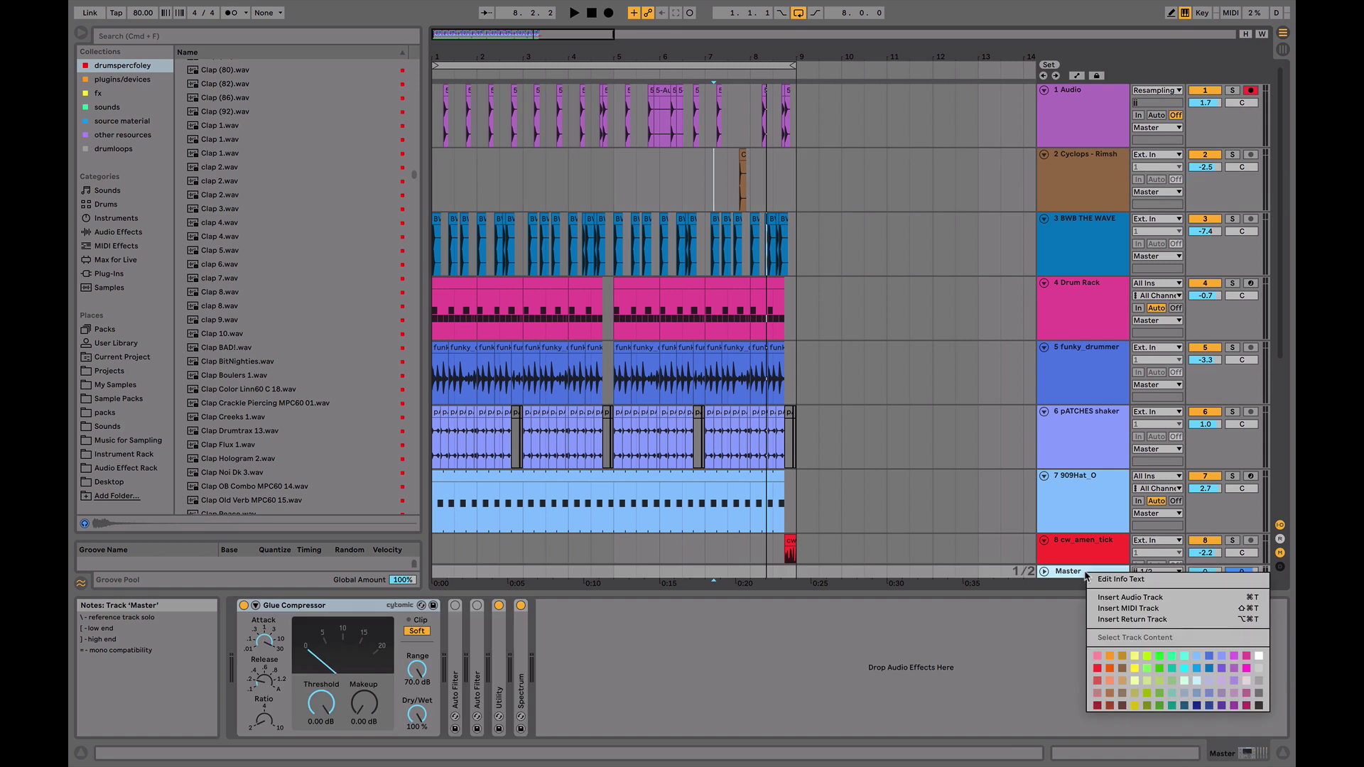
left_click(1118, 619)
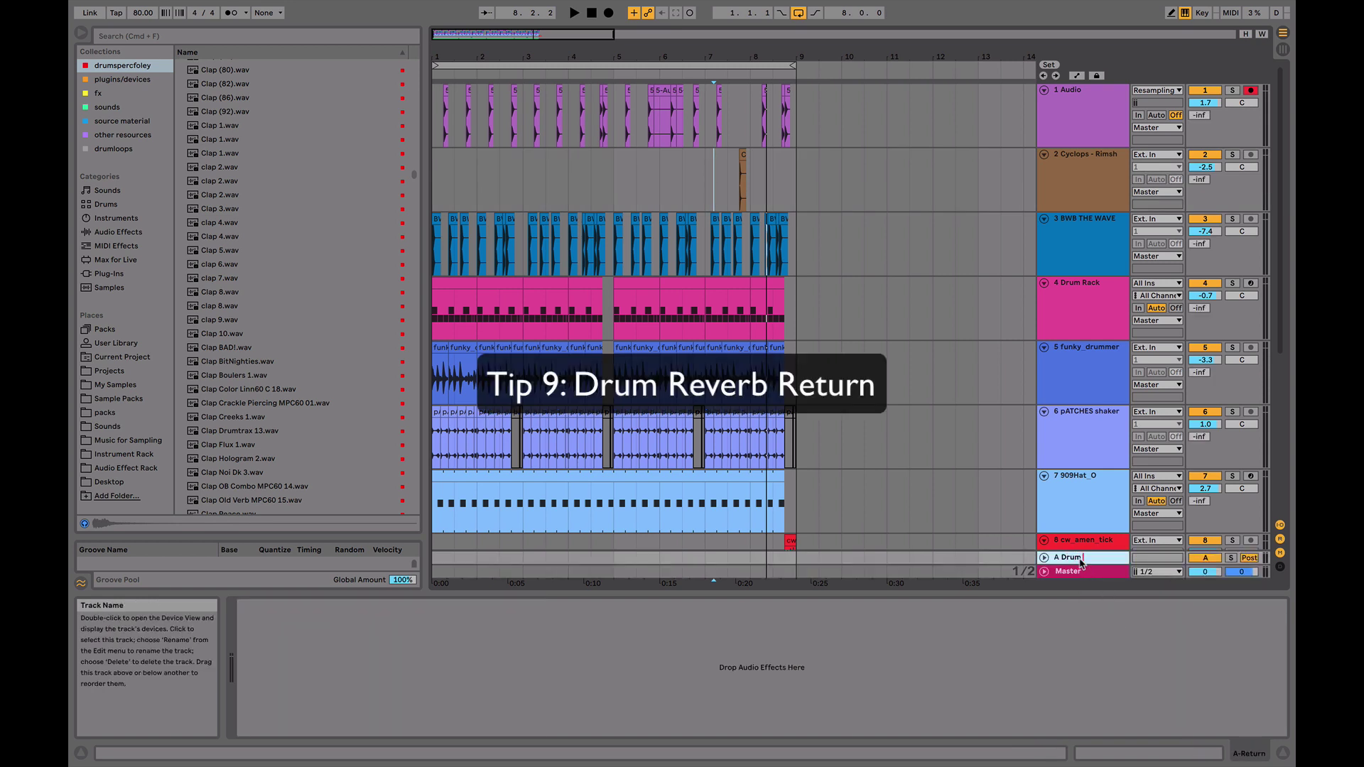
type("Verb")
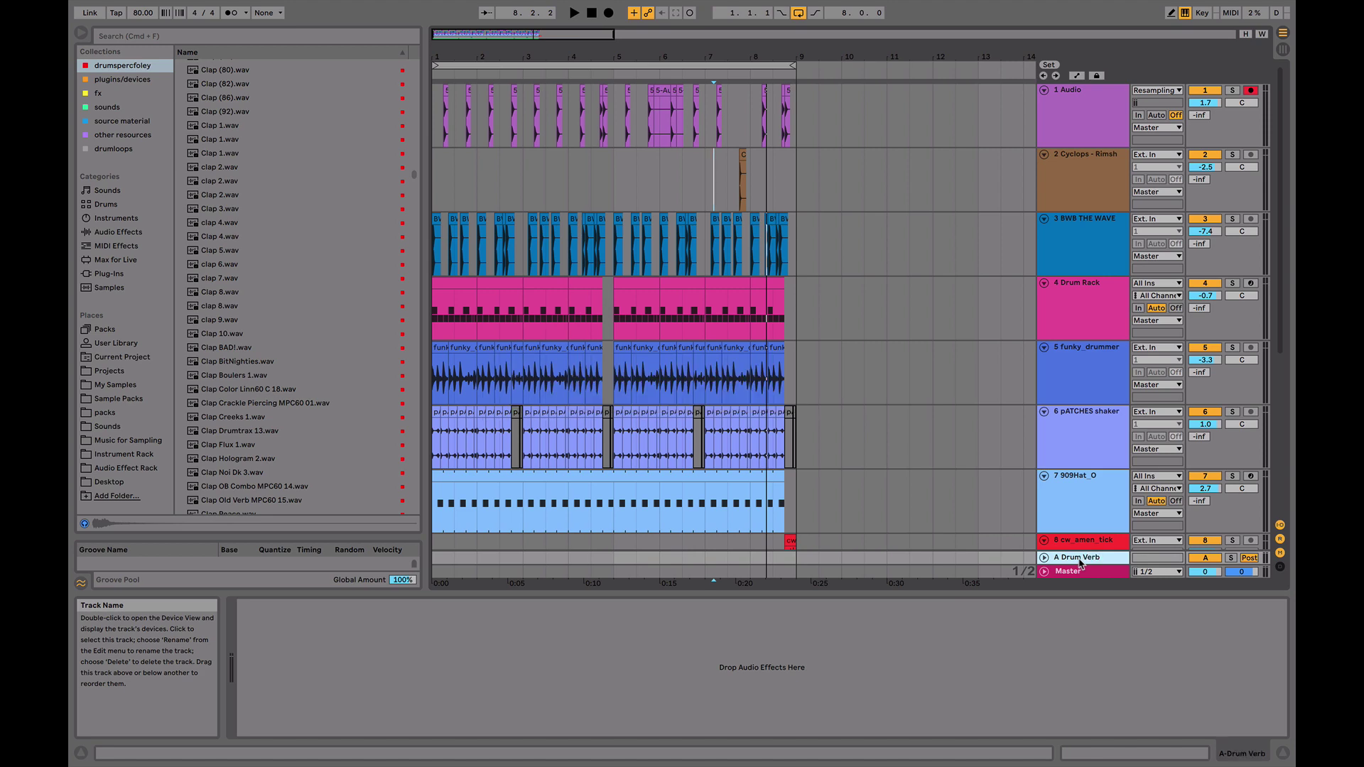
- Examine the rendered track choices in the audio export settings without exporting
scroll(1070, 351, "down", 5)
scroll(1070, 351, "up", 5)
key("super+shift+r")
left_click(746, 179)
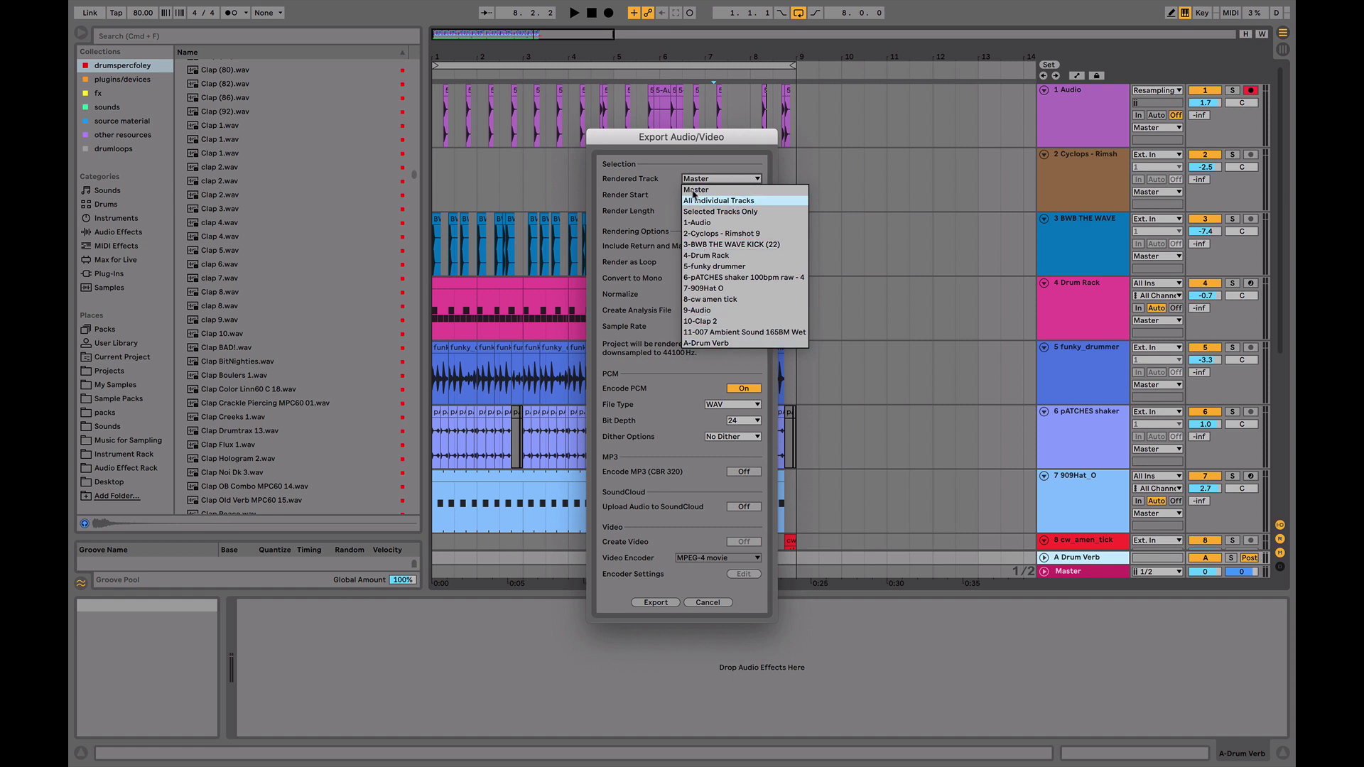
left_click(668, 172)
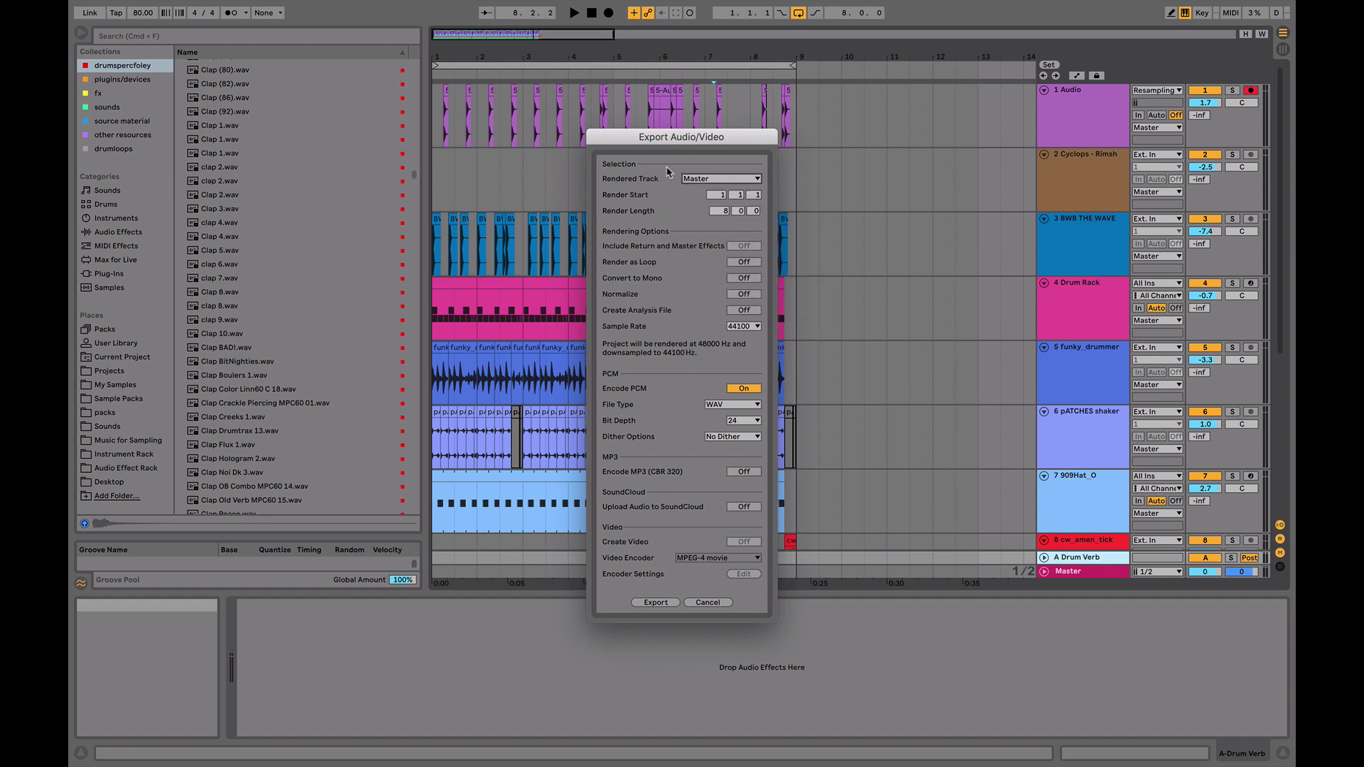
left_click(708, 603)
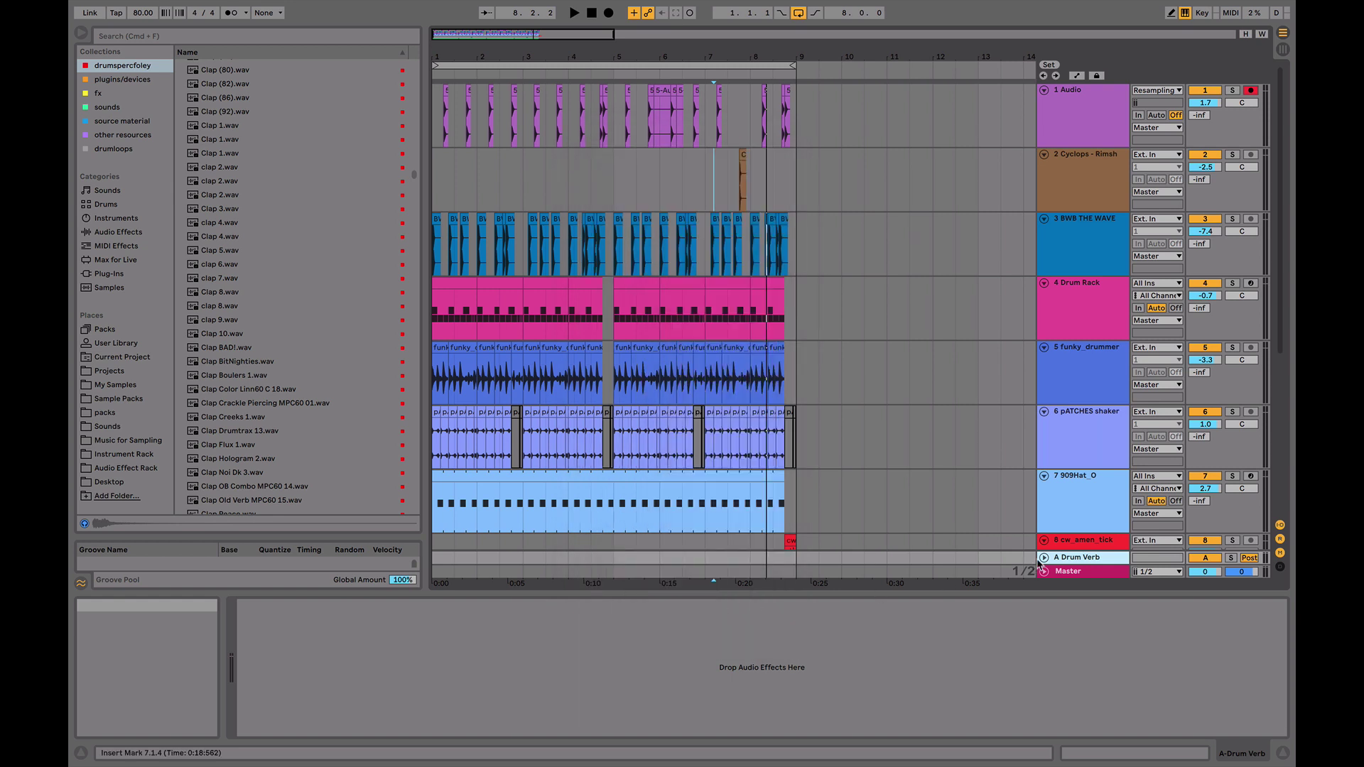
- Unfold the Drum Verb return track and select it
scroll(1074, 540, "down", 6)
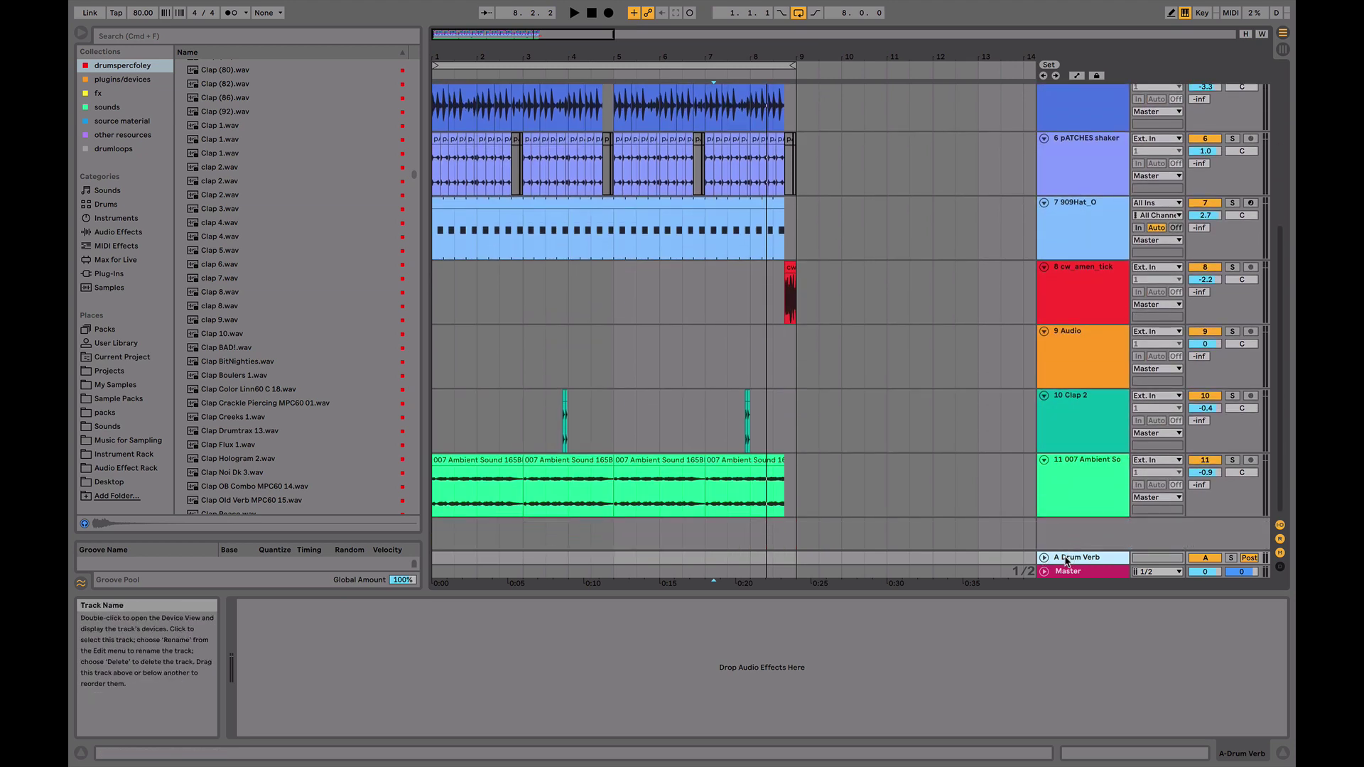
left_click(1045, 559)
scroll(1072, 540, "up", 6)
left_click(1080, 135)
scroll(1080, 137, "down", 5)
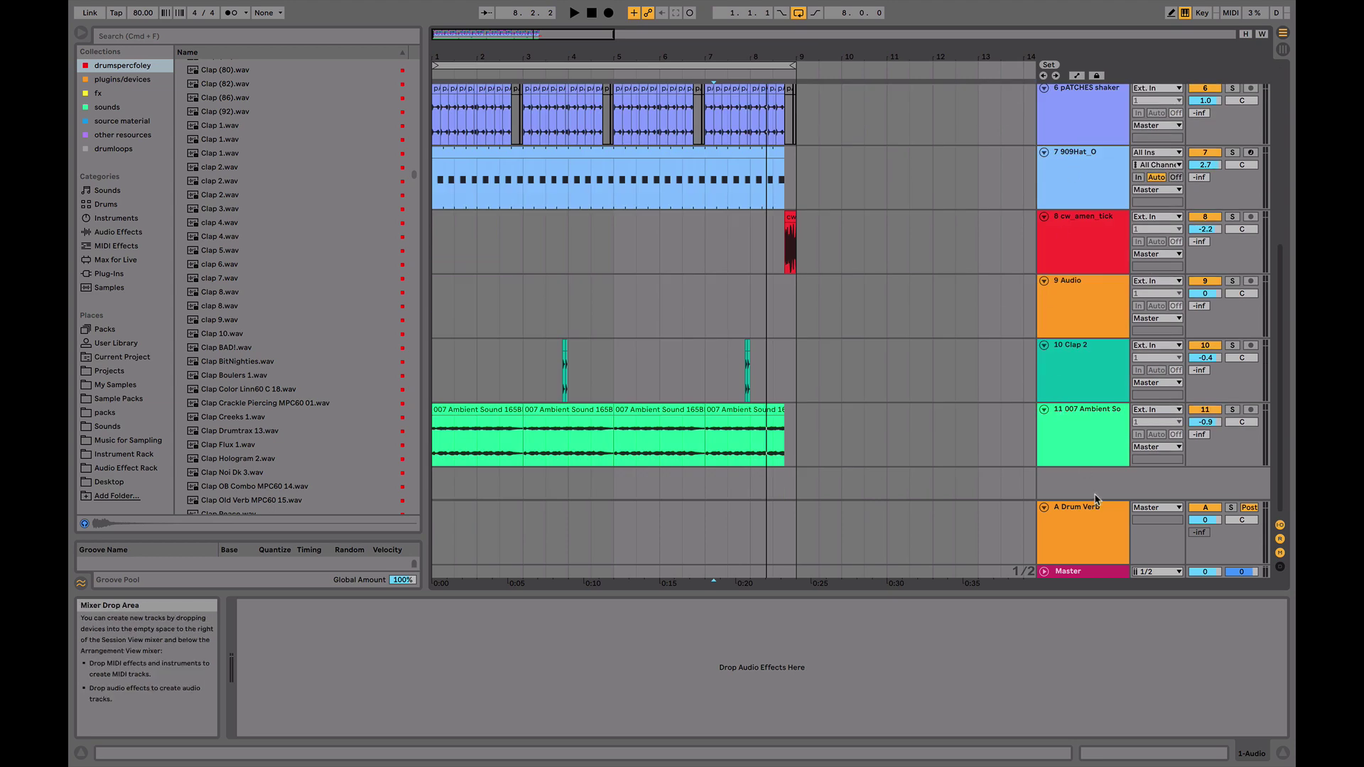
left_click(1097, 538)
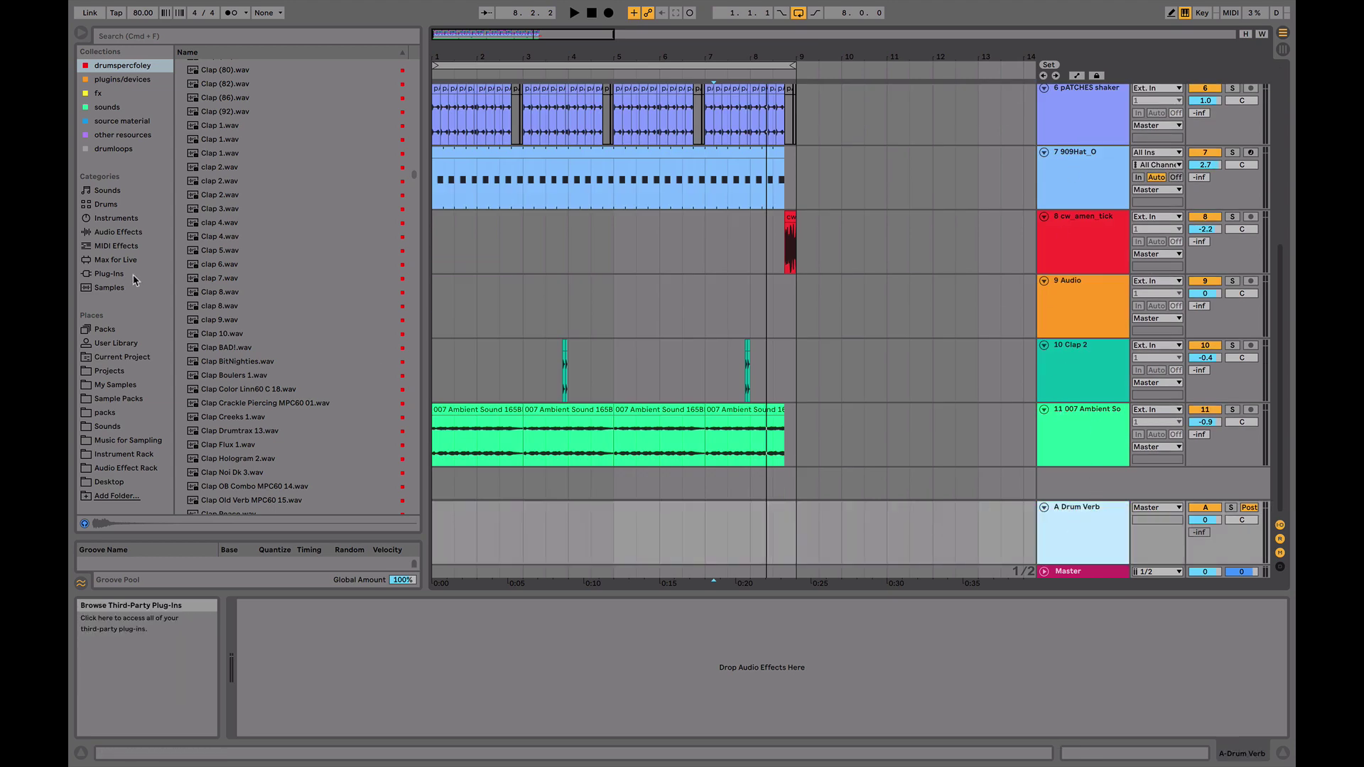
- Load the Valhalla DSP Audio Unit ValhallaRoom on the Drum Verb return, moving its window clear of the track mixer
left_click(113, 273)
left_click(181, 66)
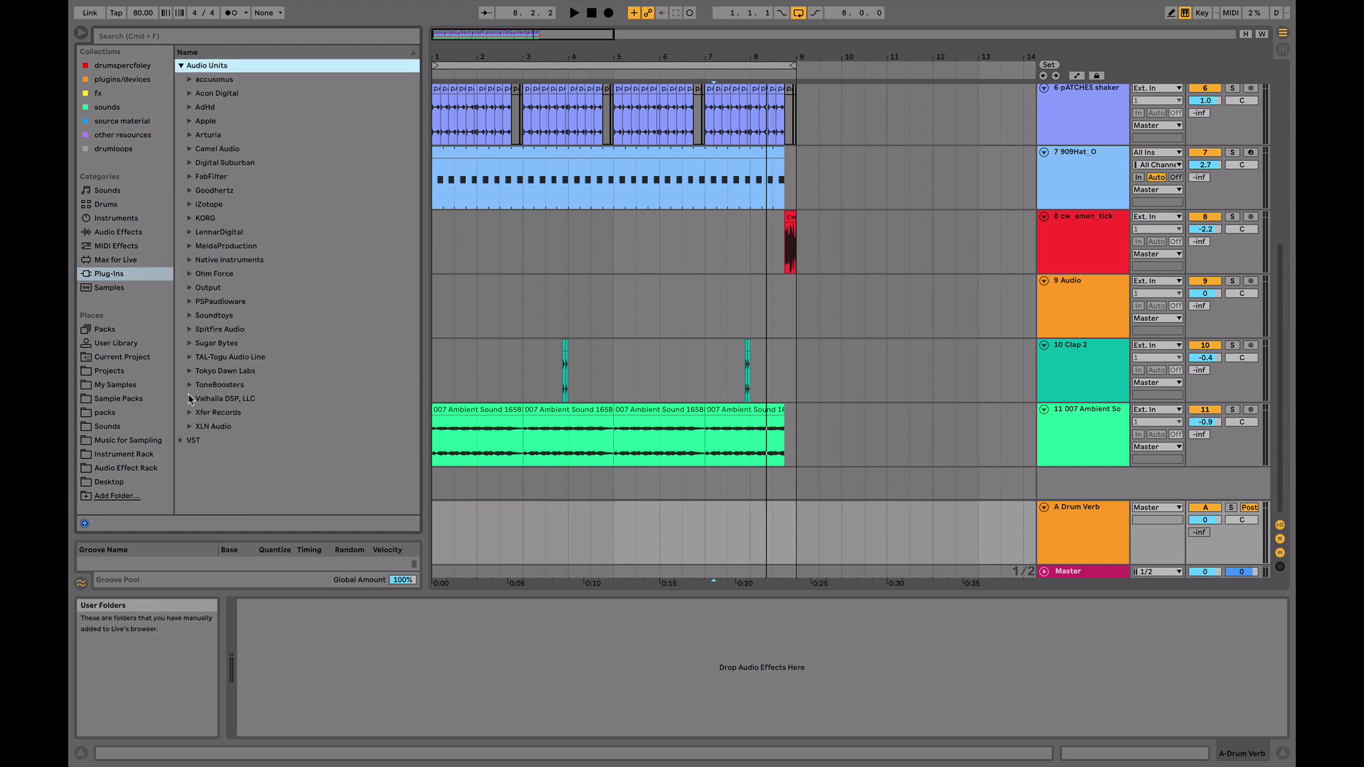
left_click(191, 399)
double_click(245, 429)
key("space")
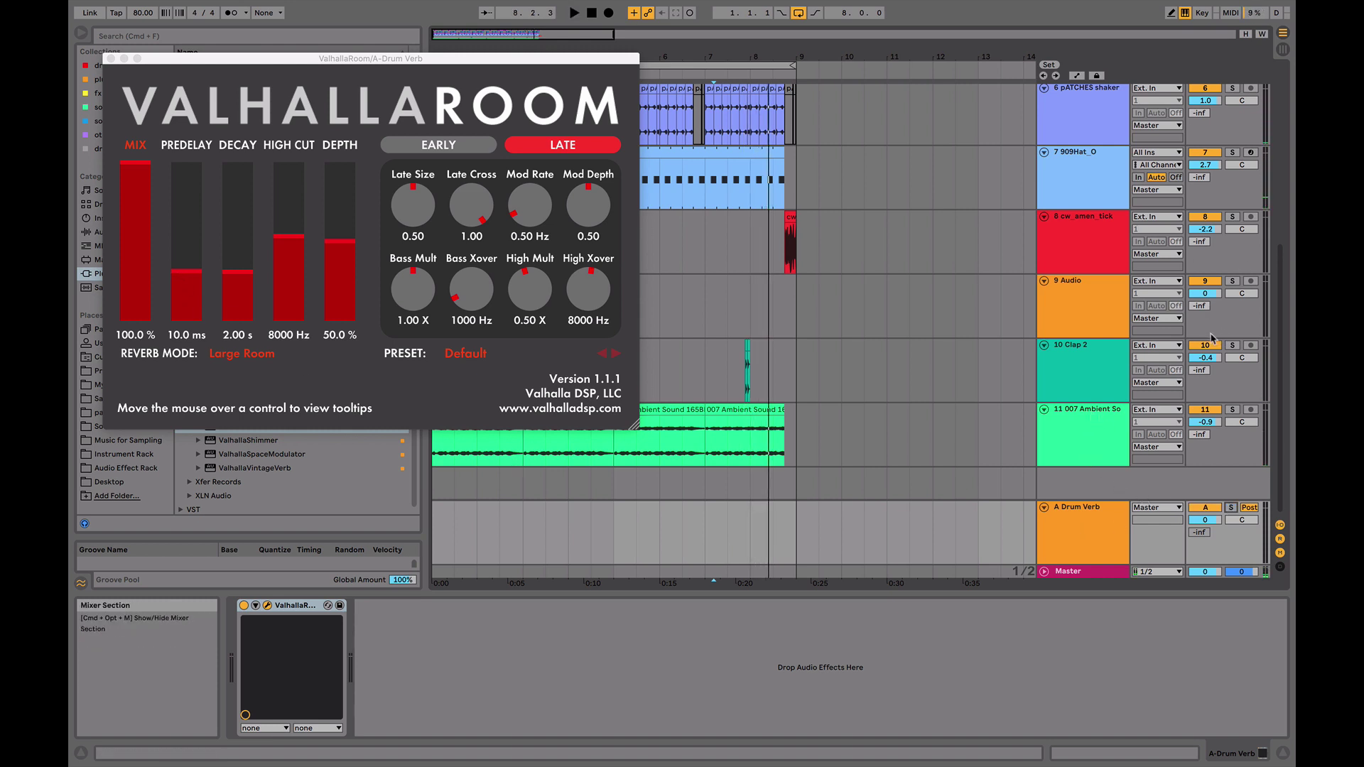
scroll(935, 277, "up", 5)
left_click_drag(296, 59, 263, 142)
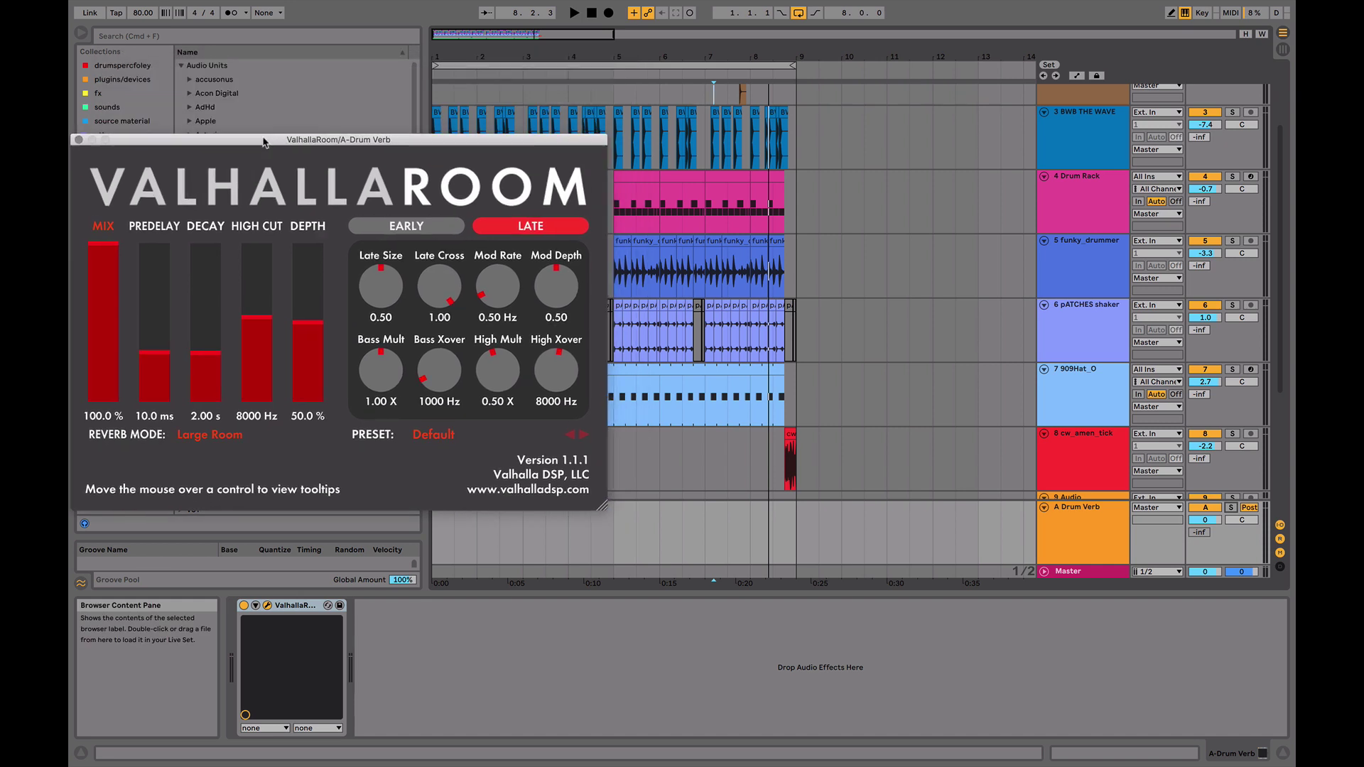
- During playback, set the Drum Verb sends to -13.4 dB on Drum Rack and -8.4 dB on the shaker, with ValhallaRoom's decay at 1.13 s
key("space")
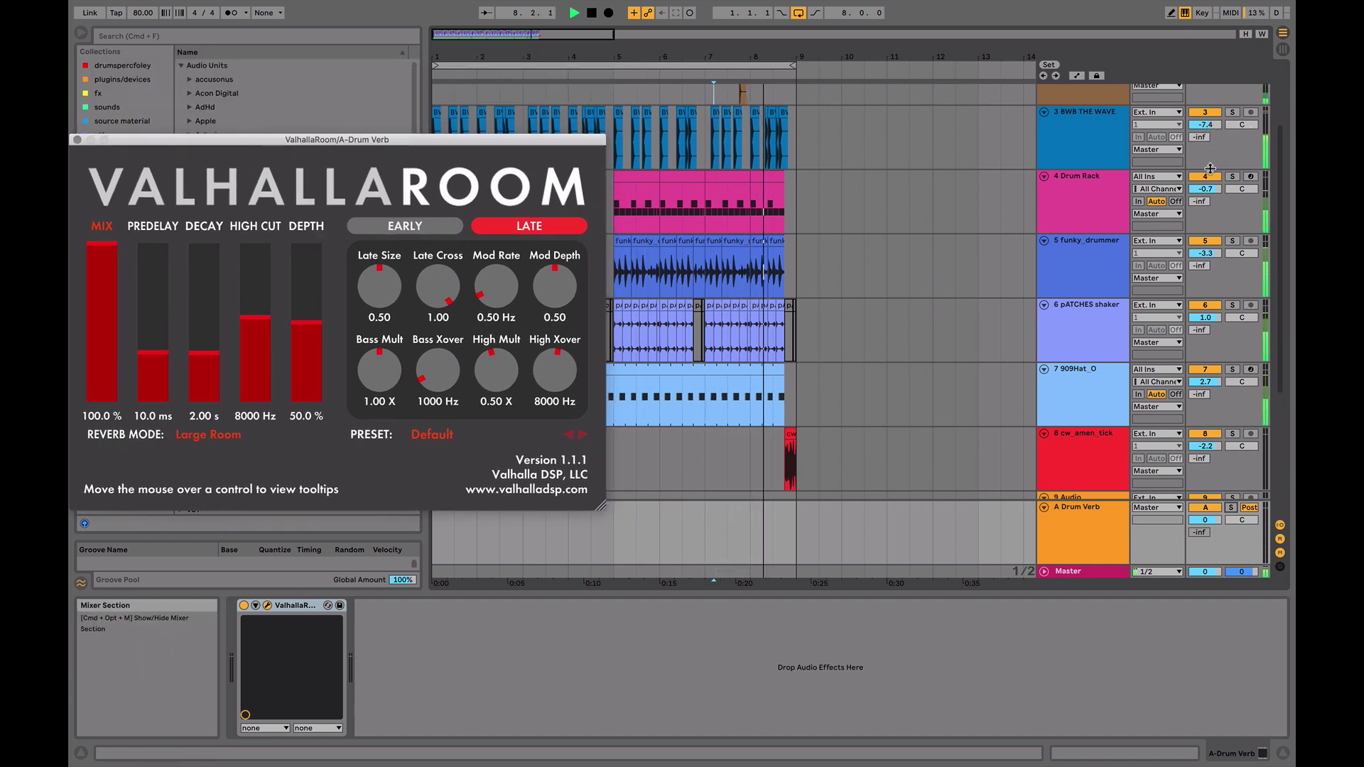
mouse_move(1206, 189)
left_mouse_down()
mouse_move(1203, 164)
mouse_move(1210, 199)
left_mouse_up()
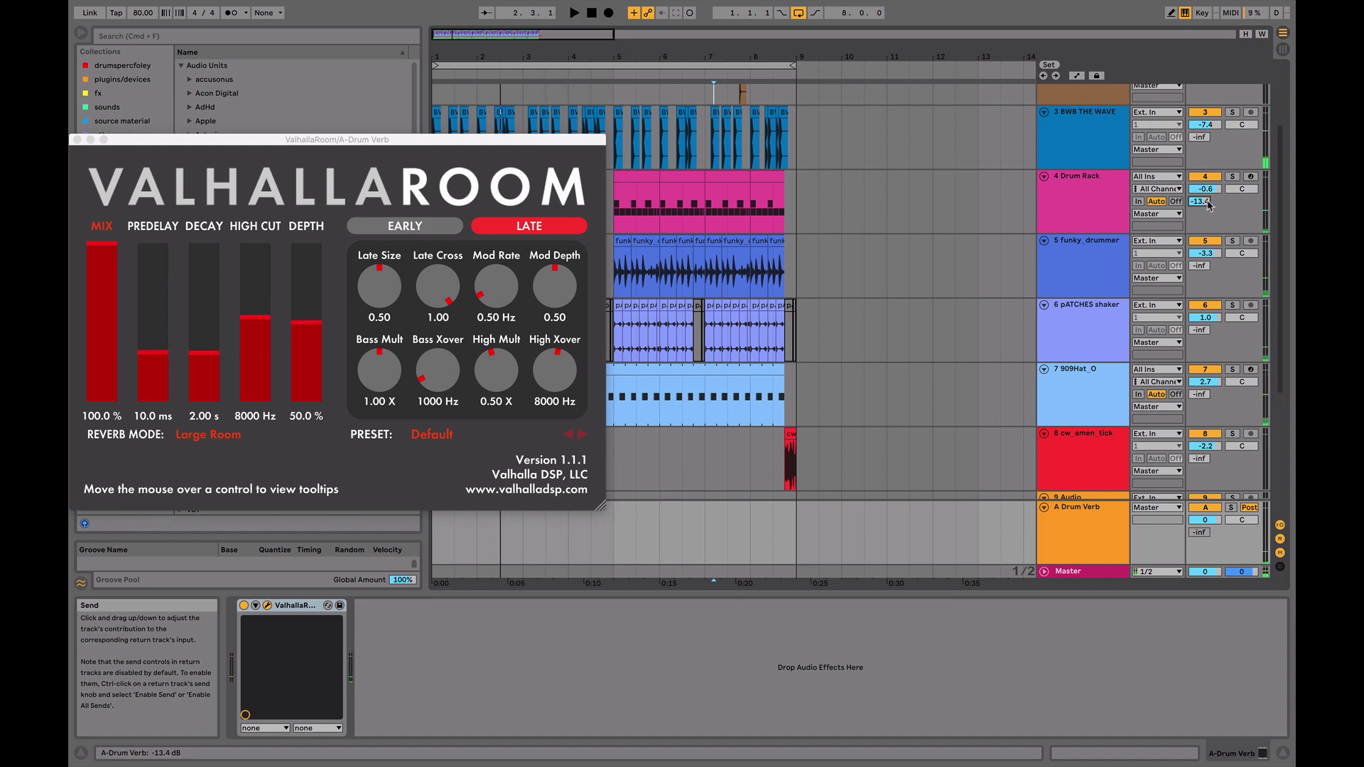
key("space")
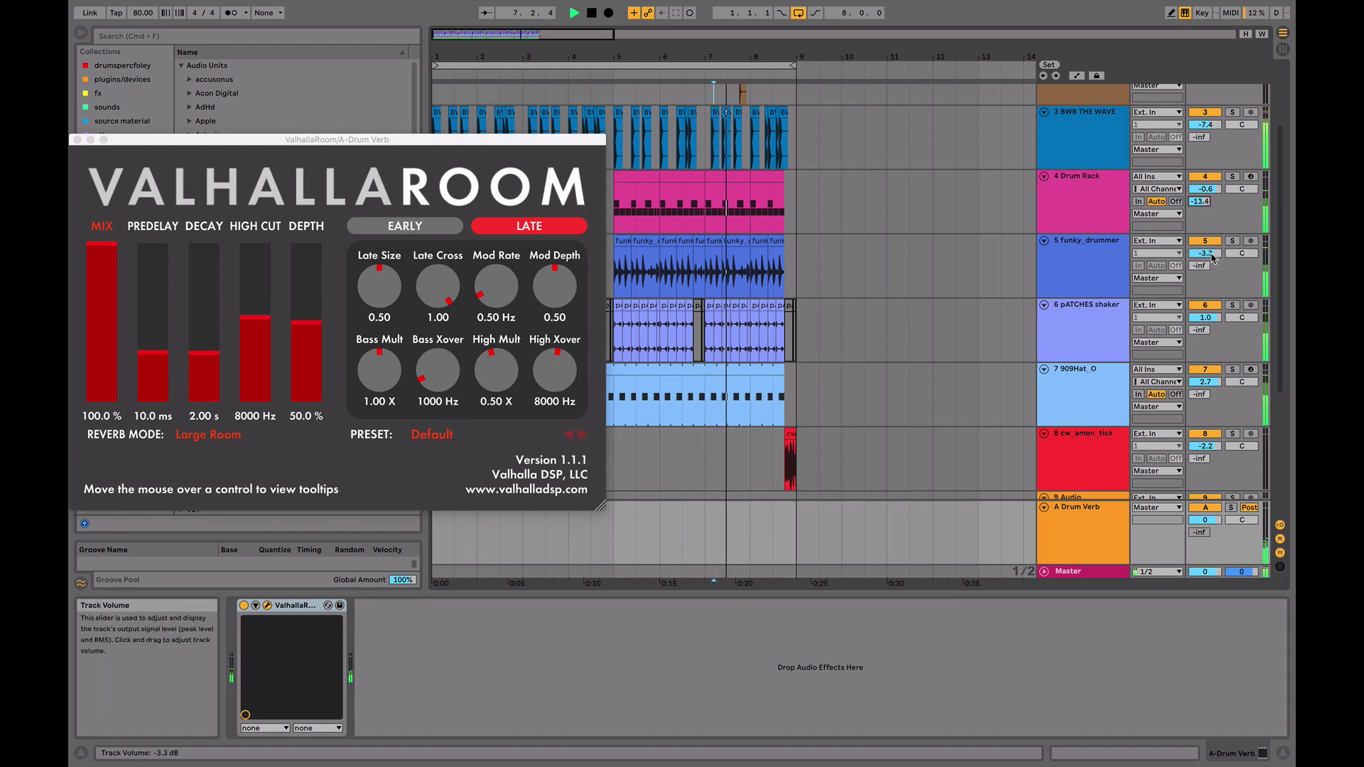
mouse_move(1200, 329)
left_mouse_down()
mouse_move(1199, 291)
mouse_move(1199, 334)
left_mouse_up()
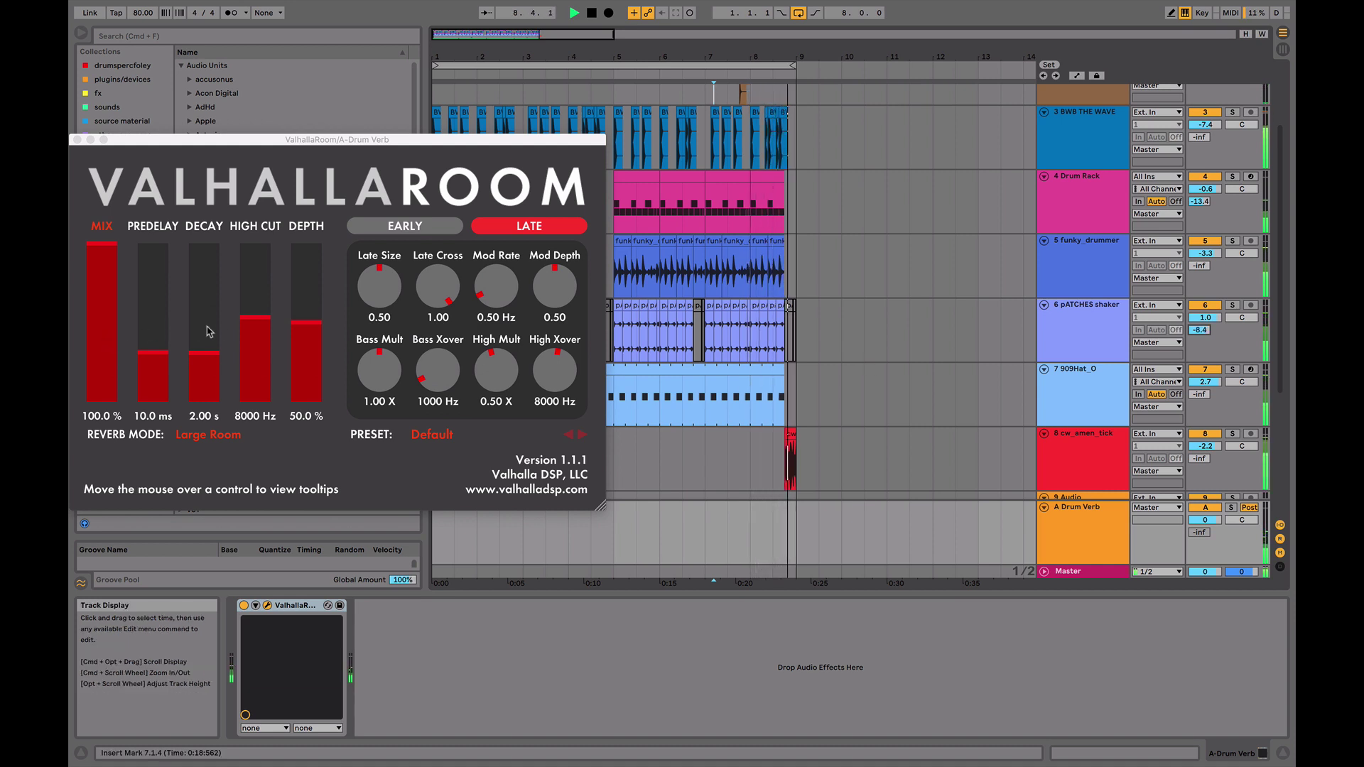
left_click_drag(197, 349, 198, 360)
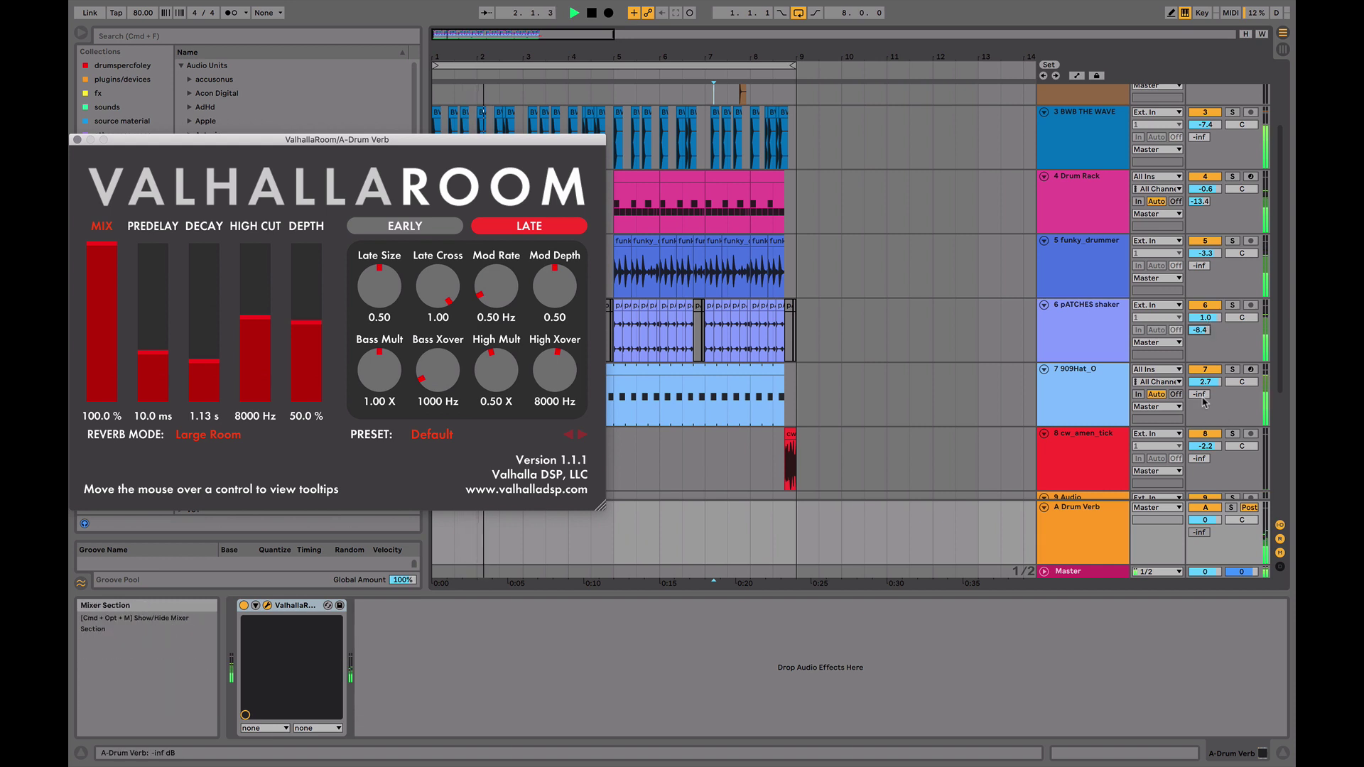
- Set the Drum Verb sends to -21.0 dB on 909Hat_O, -17.0 dB on Drum Rack, -14.7 dB on the shaker and -20.3 dB on the ambient track
left_click_drag(1202, 395, 1202, 377)
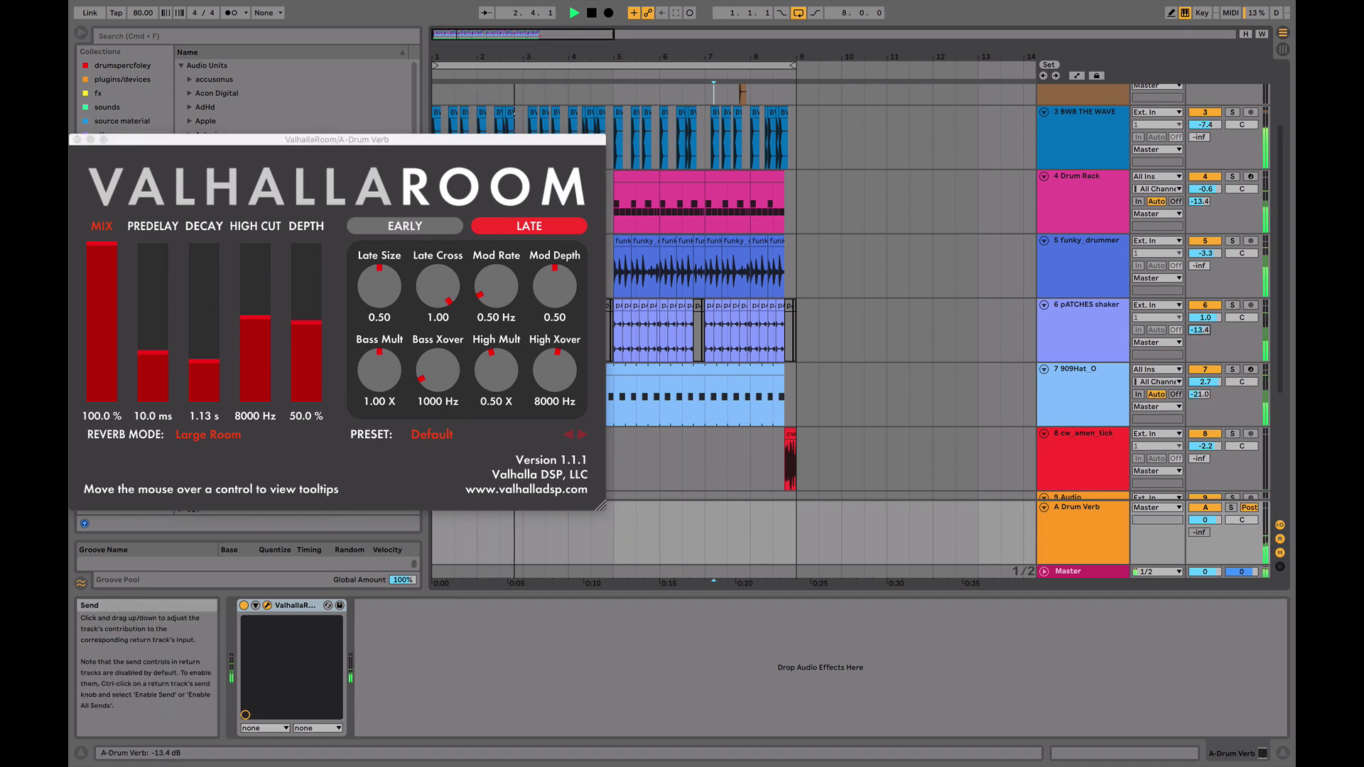
left_click(1201, 203)
scroll(1201, 320, "down", 3)
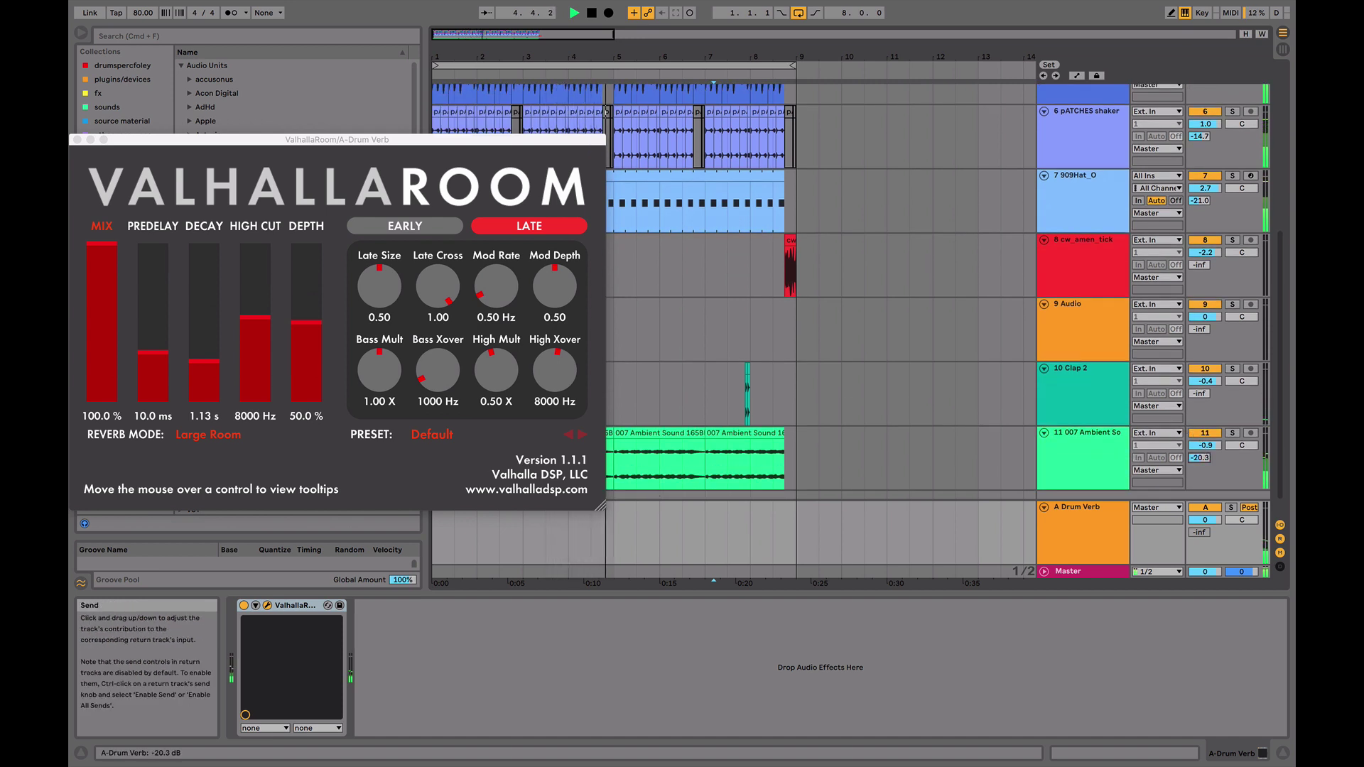
- Set ValhallaRoom's decay to 0.49 s and depth to 30.9 %, and close its window
left_click_drag(204, 361, 204, 370)
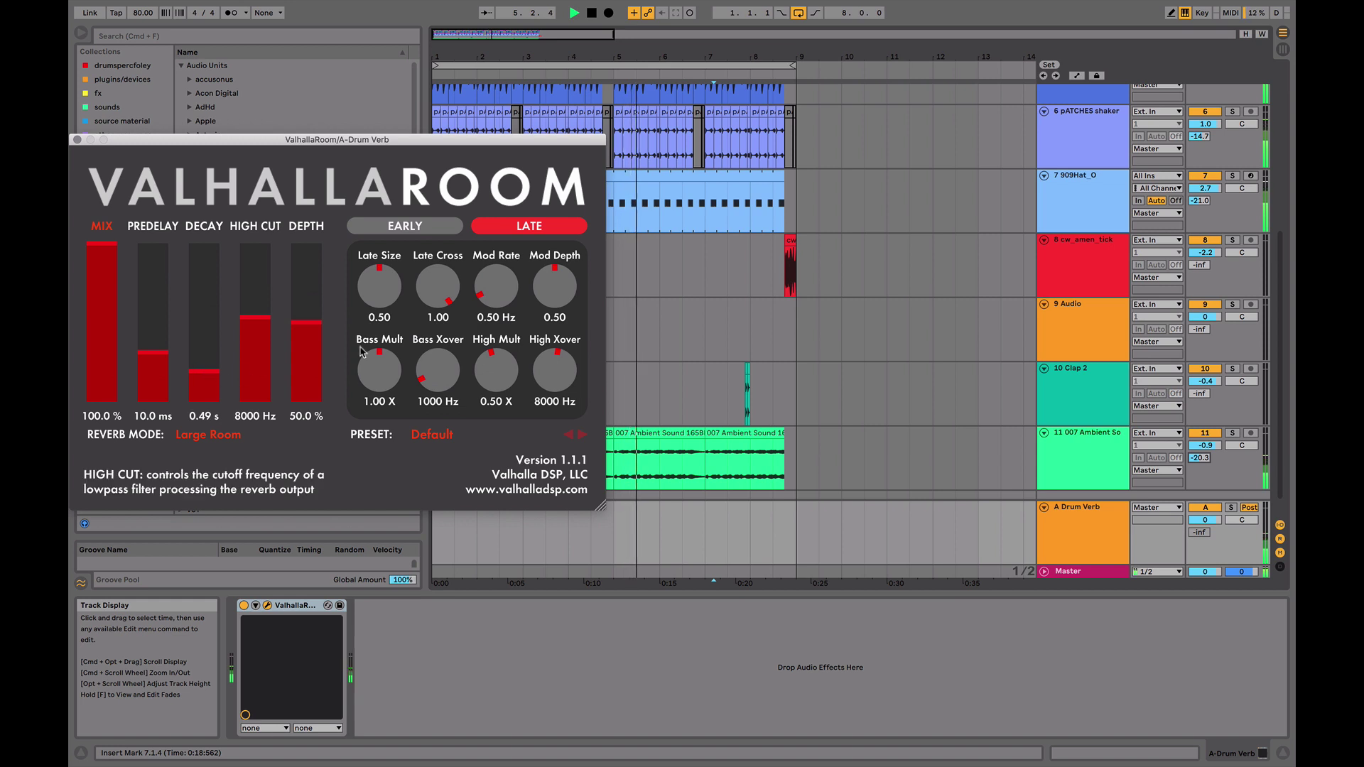
left_click_drag(306, 323, 307, 351)
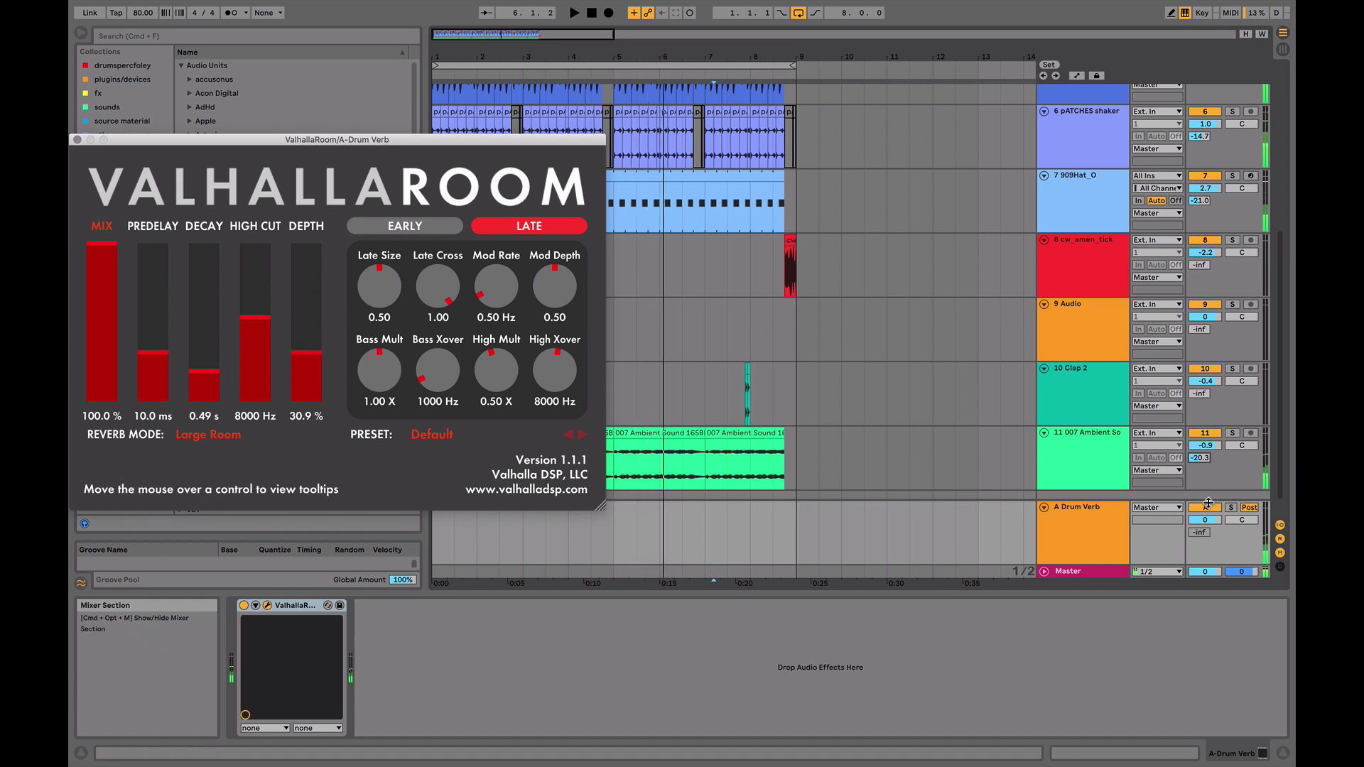
scroll(1237, 356, "up", 5)
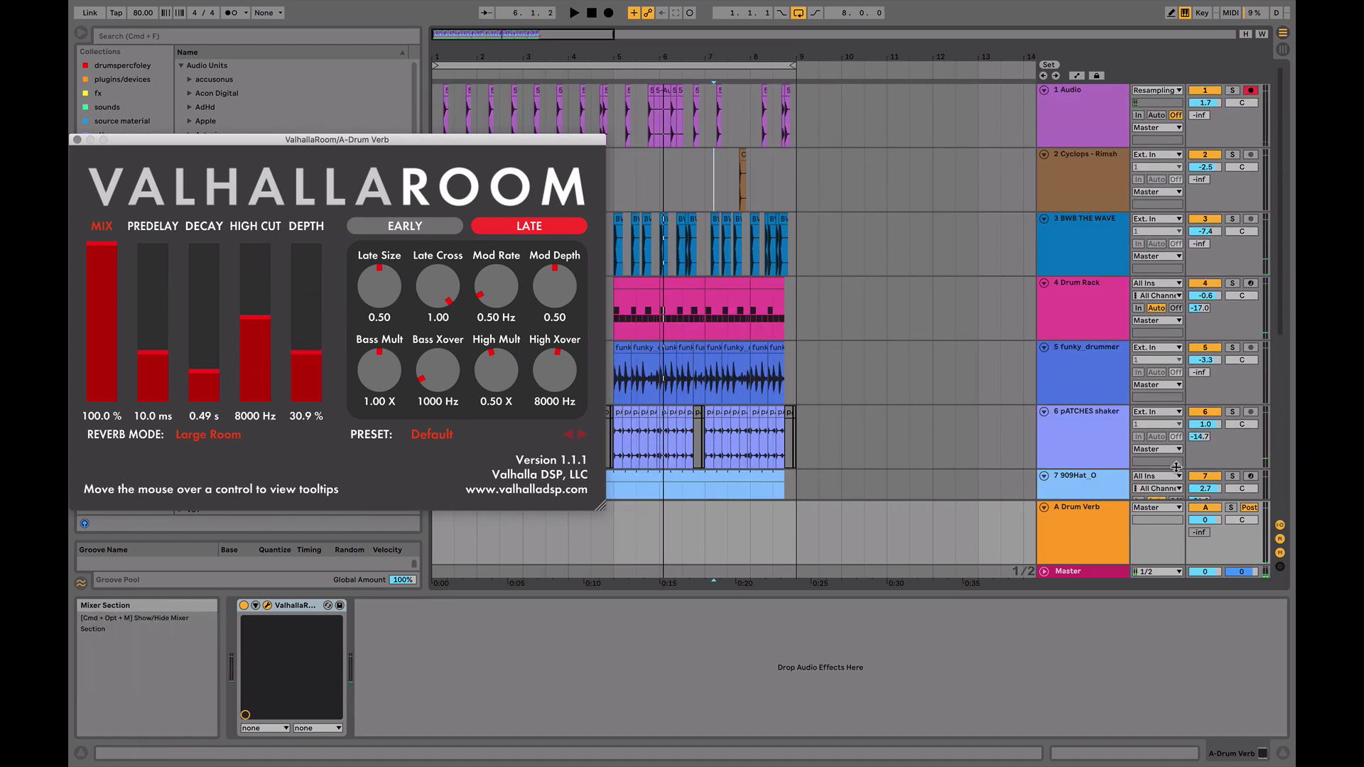
left_click(1102, 534)
left_click(76, 140)
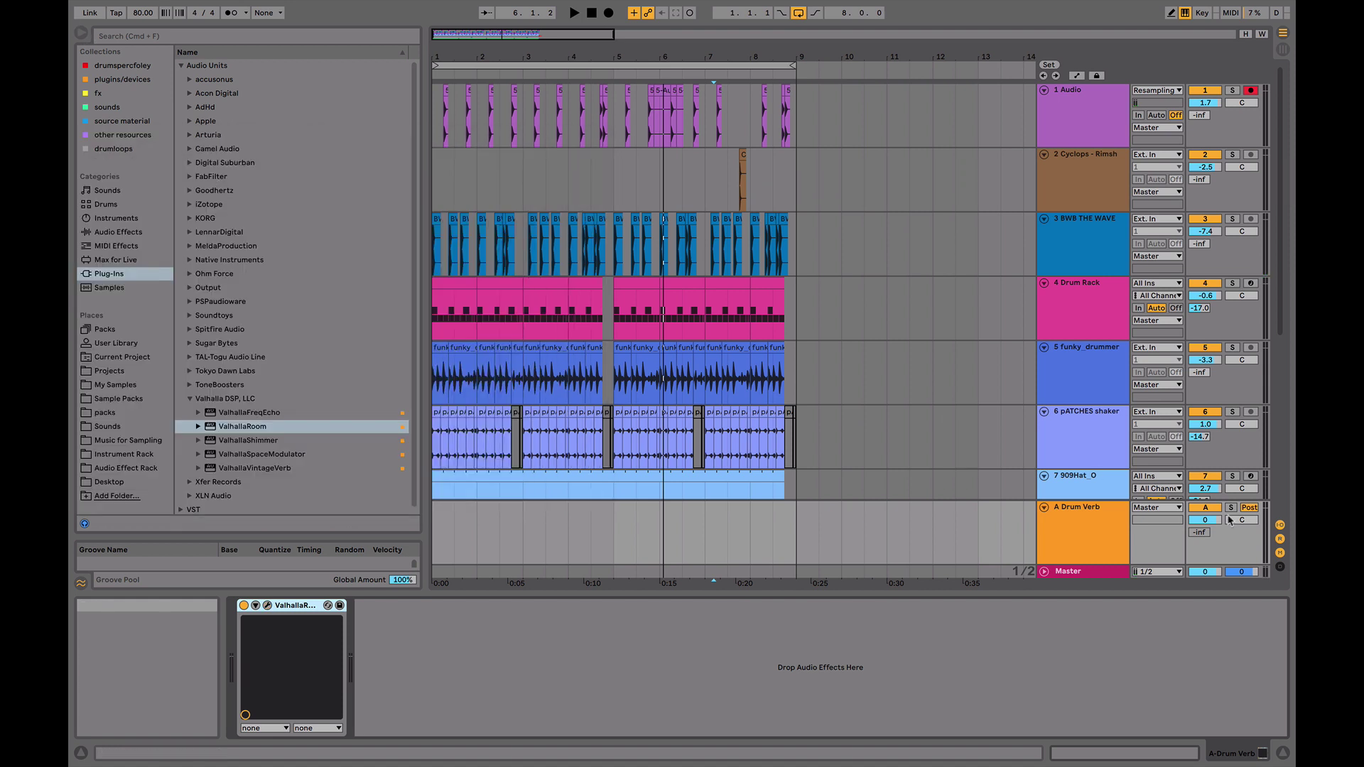
- Solo the Drum Verb return during playback and add an EQ Eight after the reverb with a low cut at 273 Hz
key("space")
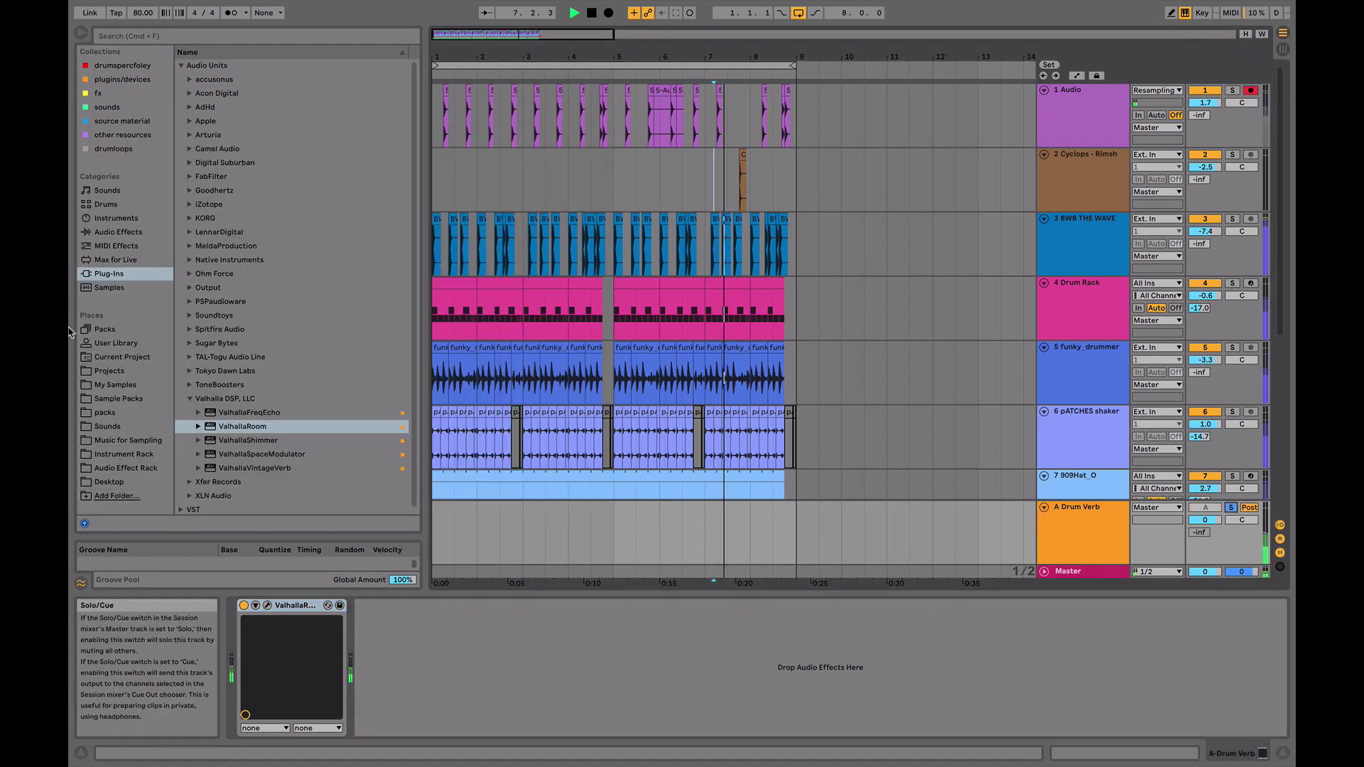
left_click(118, 232)
left_click_drag(226, 177, 428, 632)
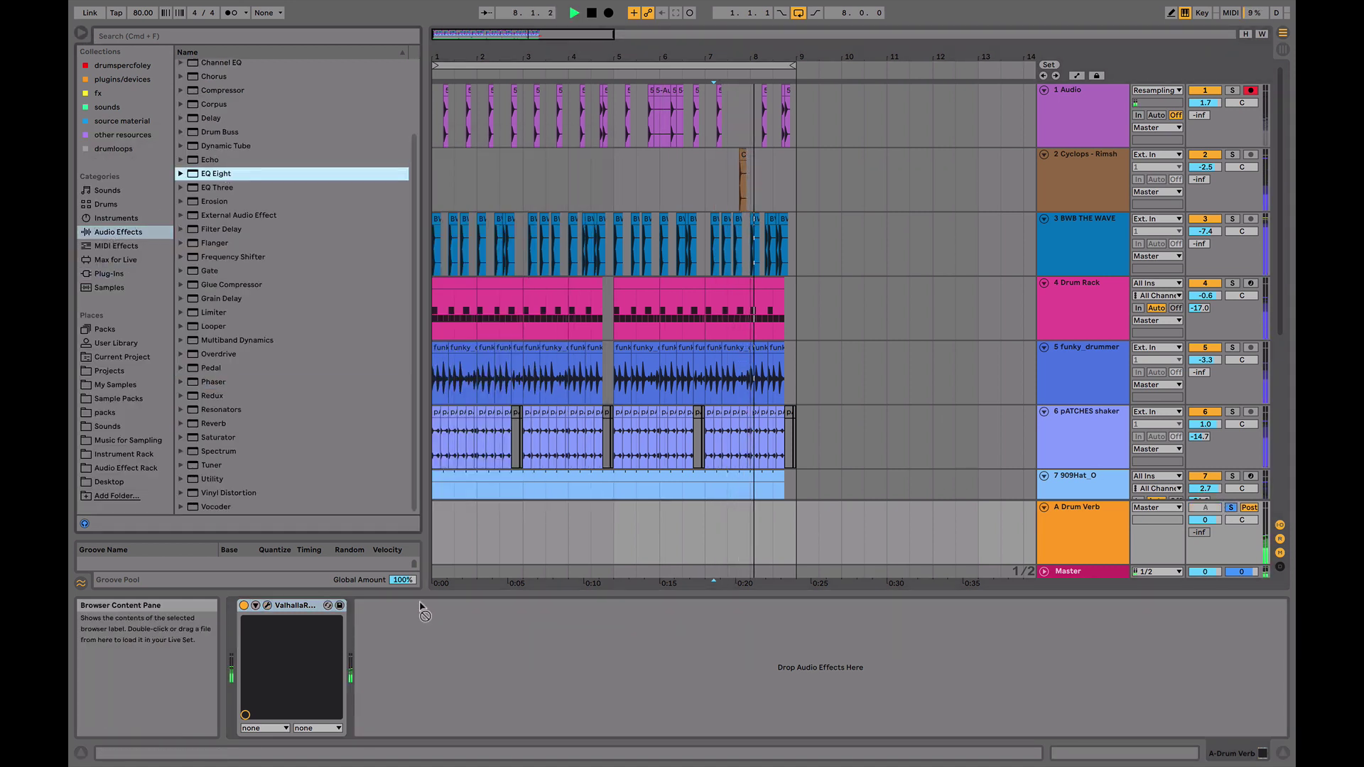
left_click_drag(434, 689, 510, 671)
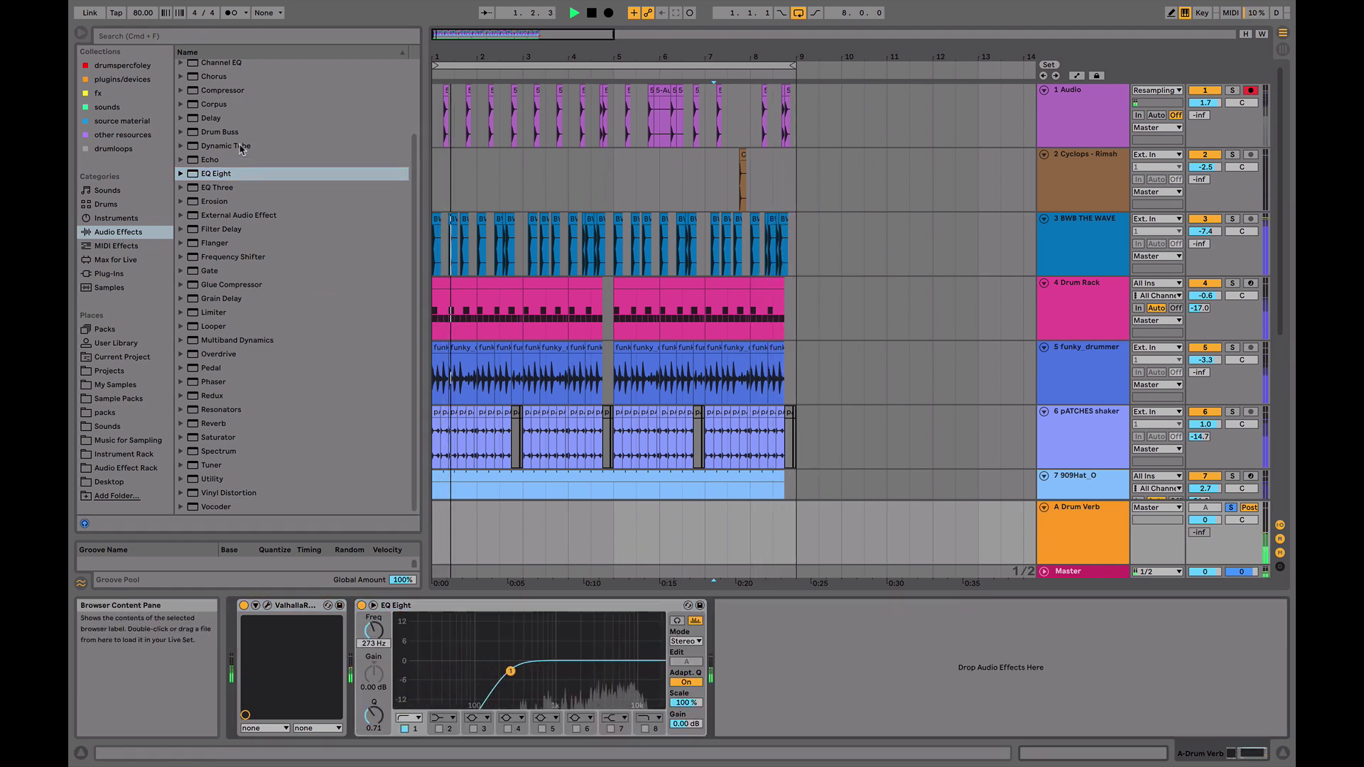
- Add the Compressor preset intense sidechain.adv after the EQ Eight and choose 1-Audio as its sidechain source
left_click(181, 91)
left_click_drag(260, 243, 735, 610)
left_click(736, 610)
left_click(743, 641)
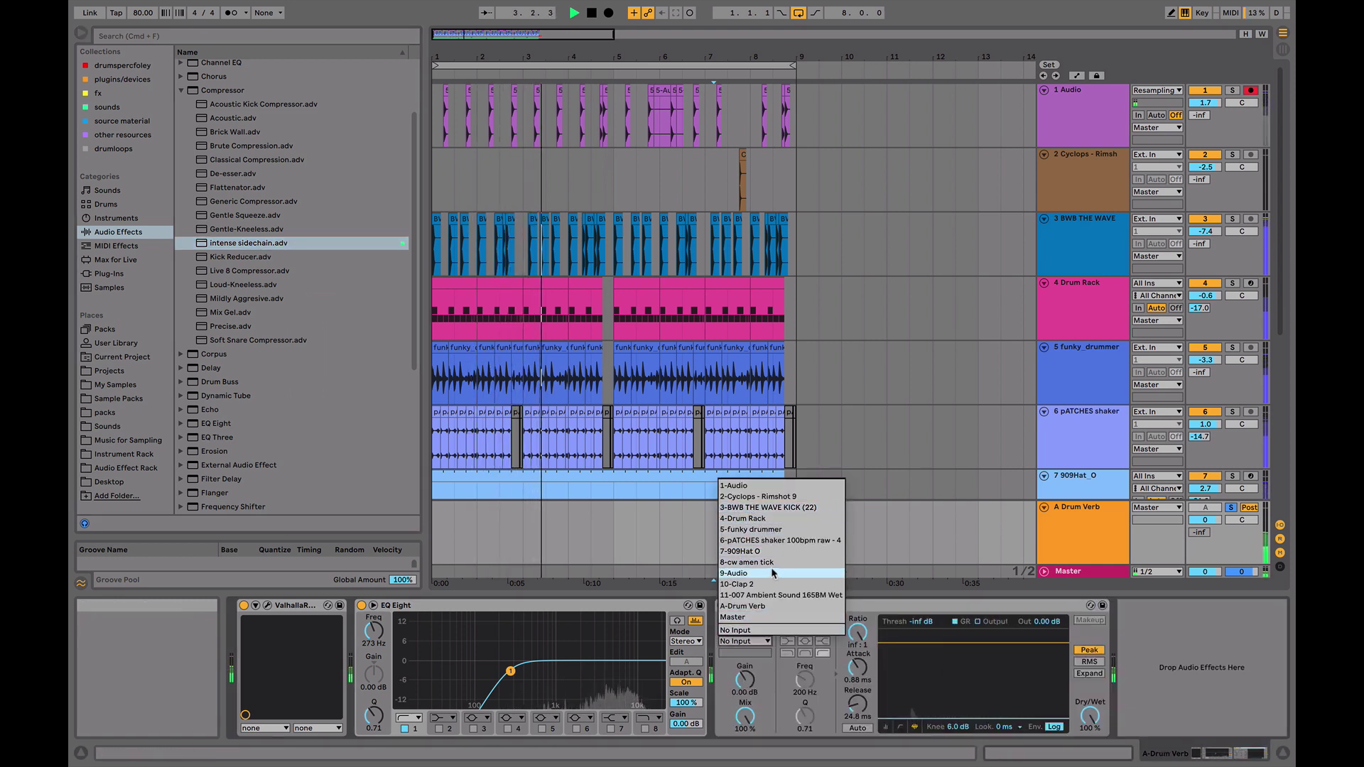
left_click(746, 486)
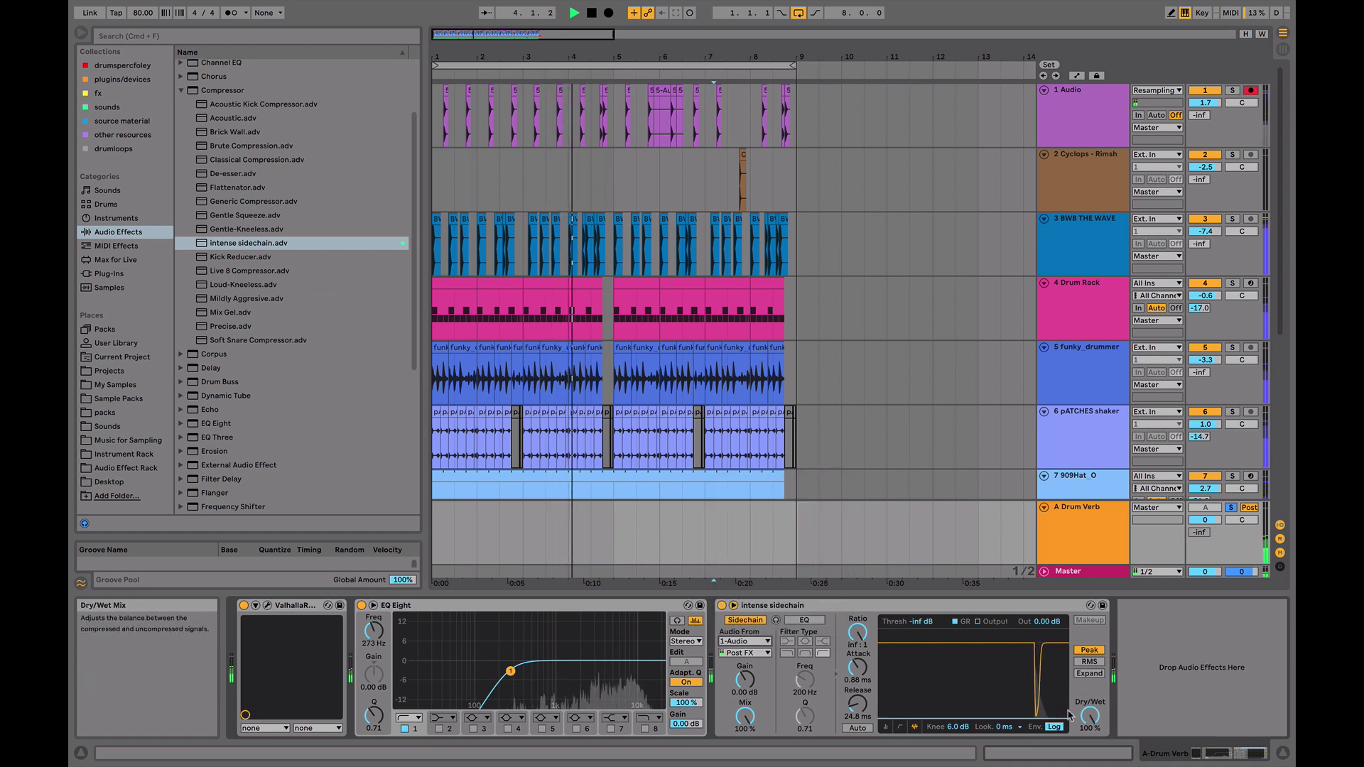
- Raise the Drum Verb return's volume to 6.0 dB and briefly solo the 1 Audio track to check the sidechain signal
left_click(1231, 508)
left_click(1232, 508)
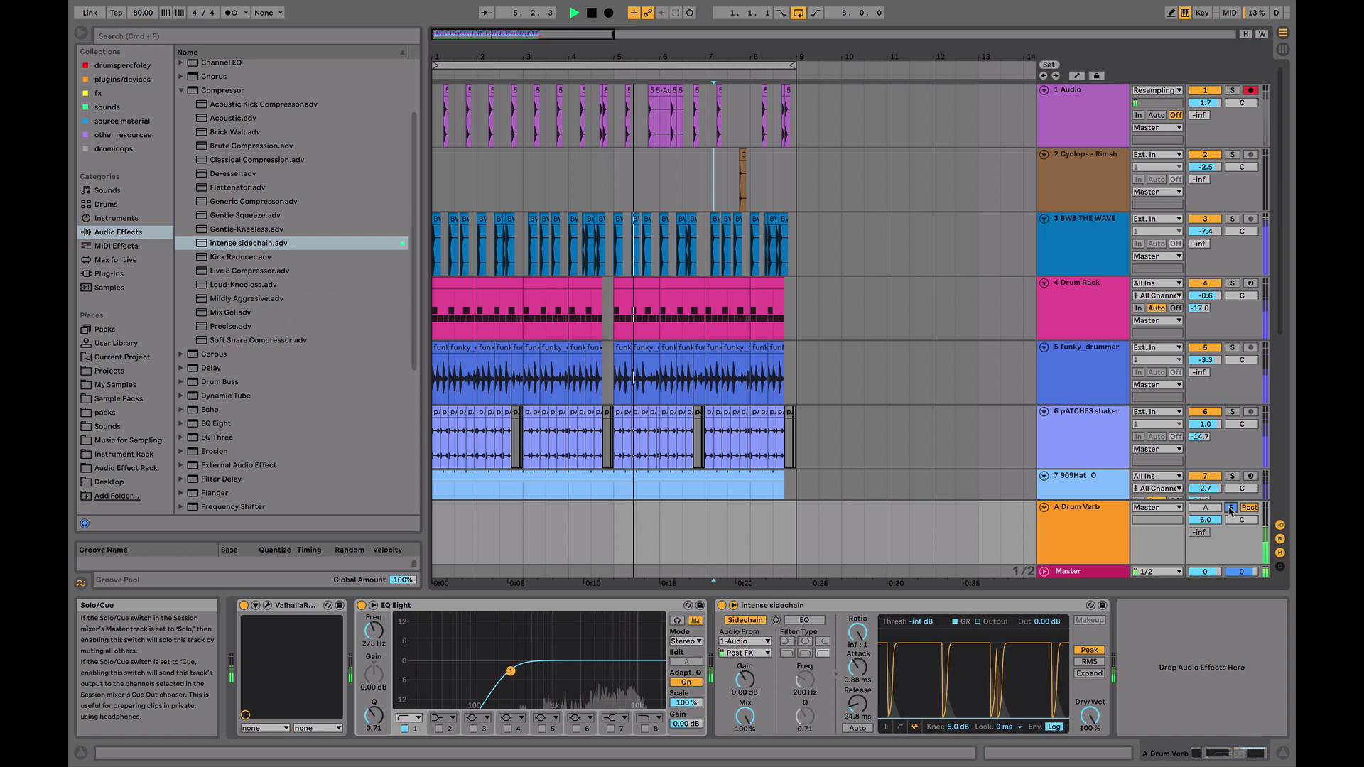
left_click(1233, 90)
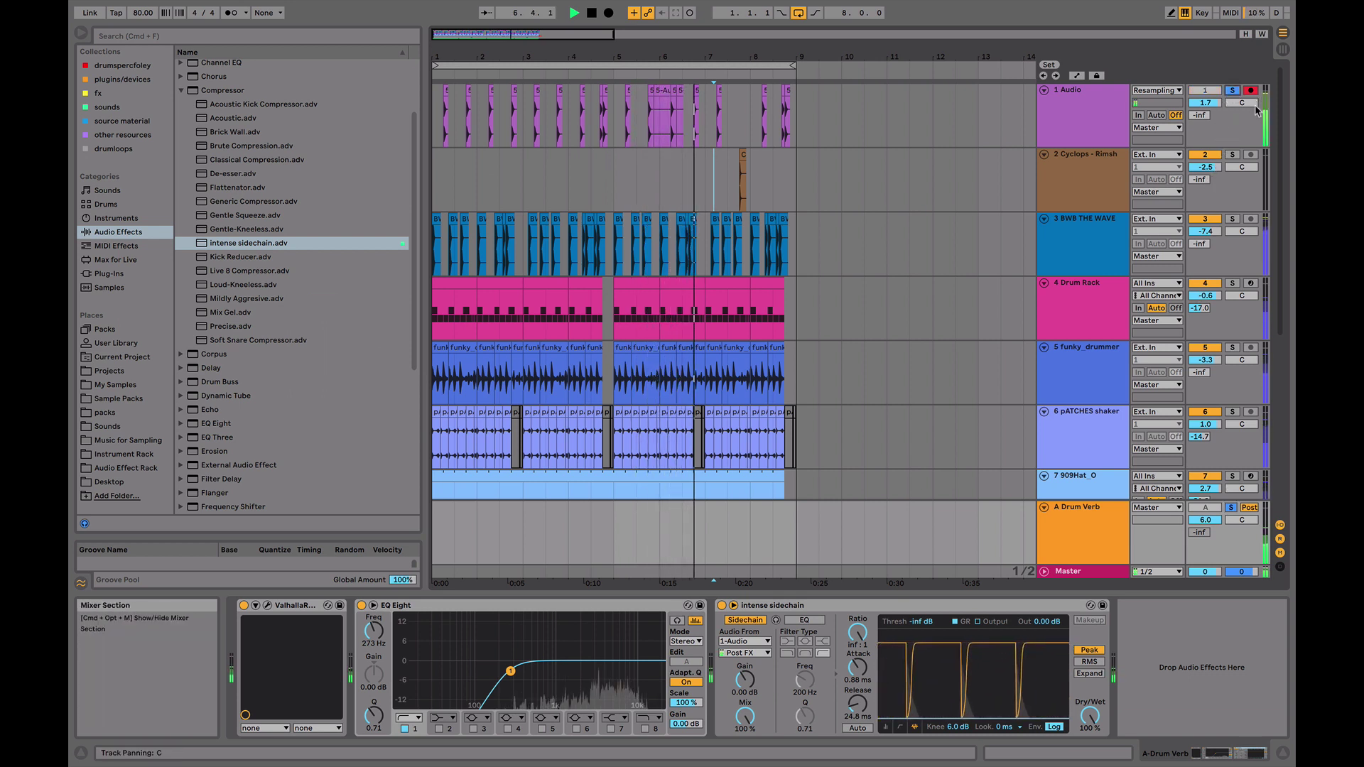
left_click(1232, 90)
- Switch the compressor's sidechain source to 3-BWB THE WAVE KICK (22) and unsolo the Drum Verb return
left_click(745, 641)
left_click(766, 518)
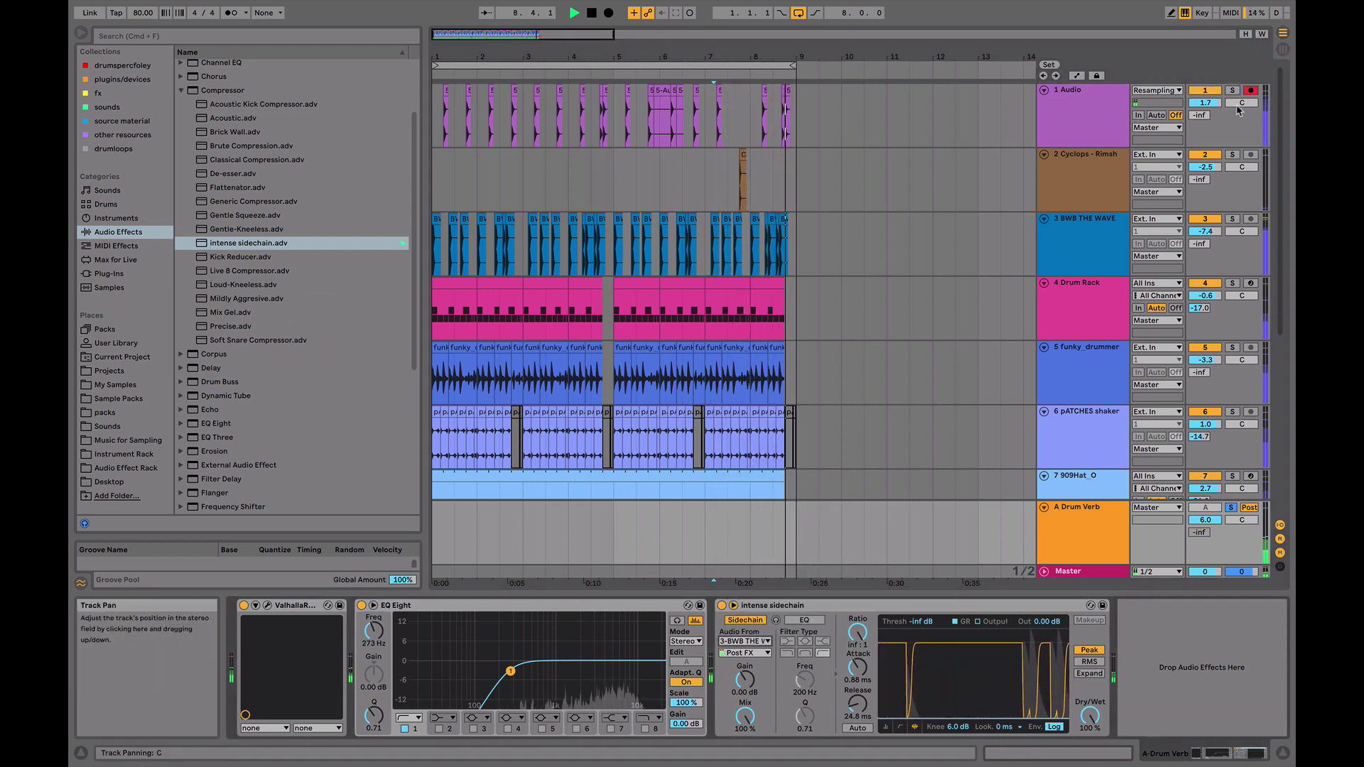
left_click(1232, 509)
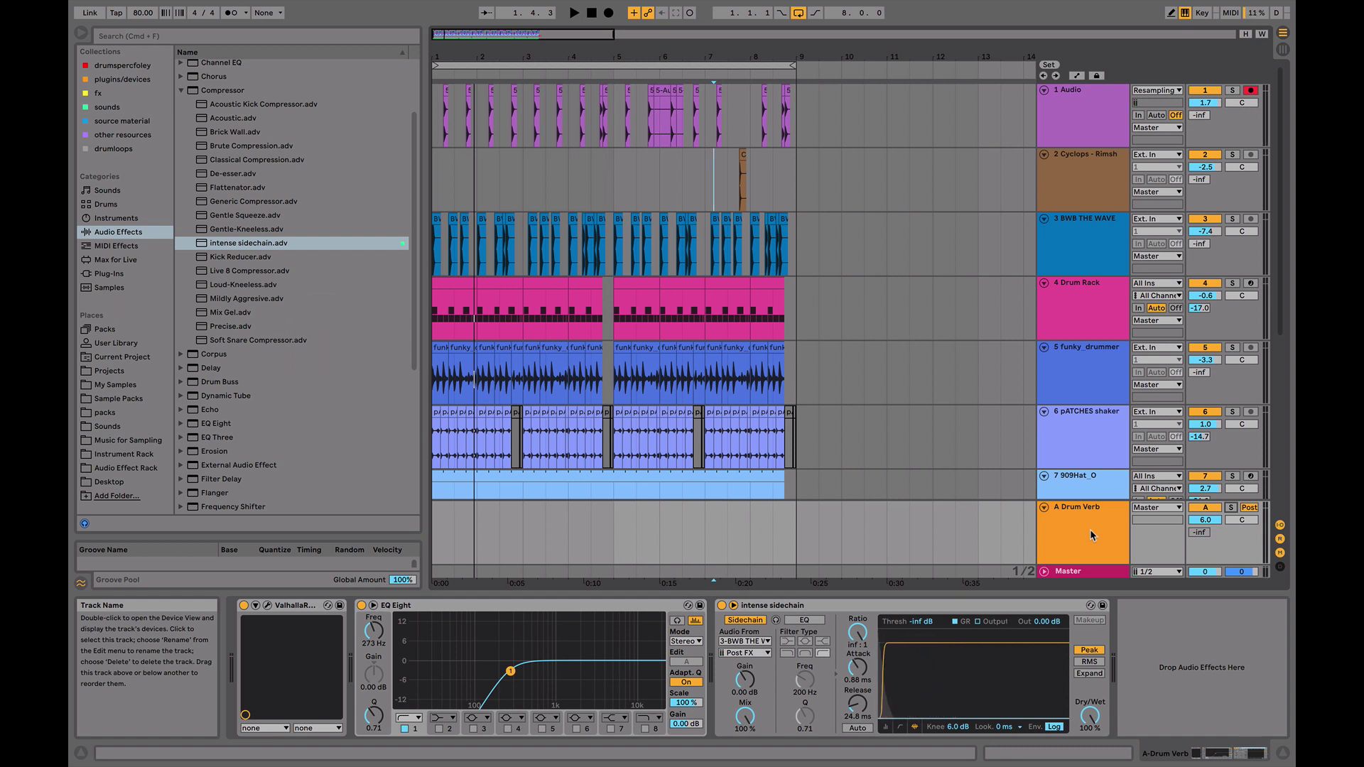
- Copy the intense sidechain compressor from the Drum Verb return to the funky_drummer track
left_click(915, 612)
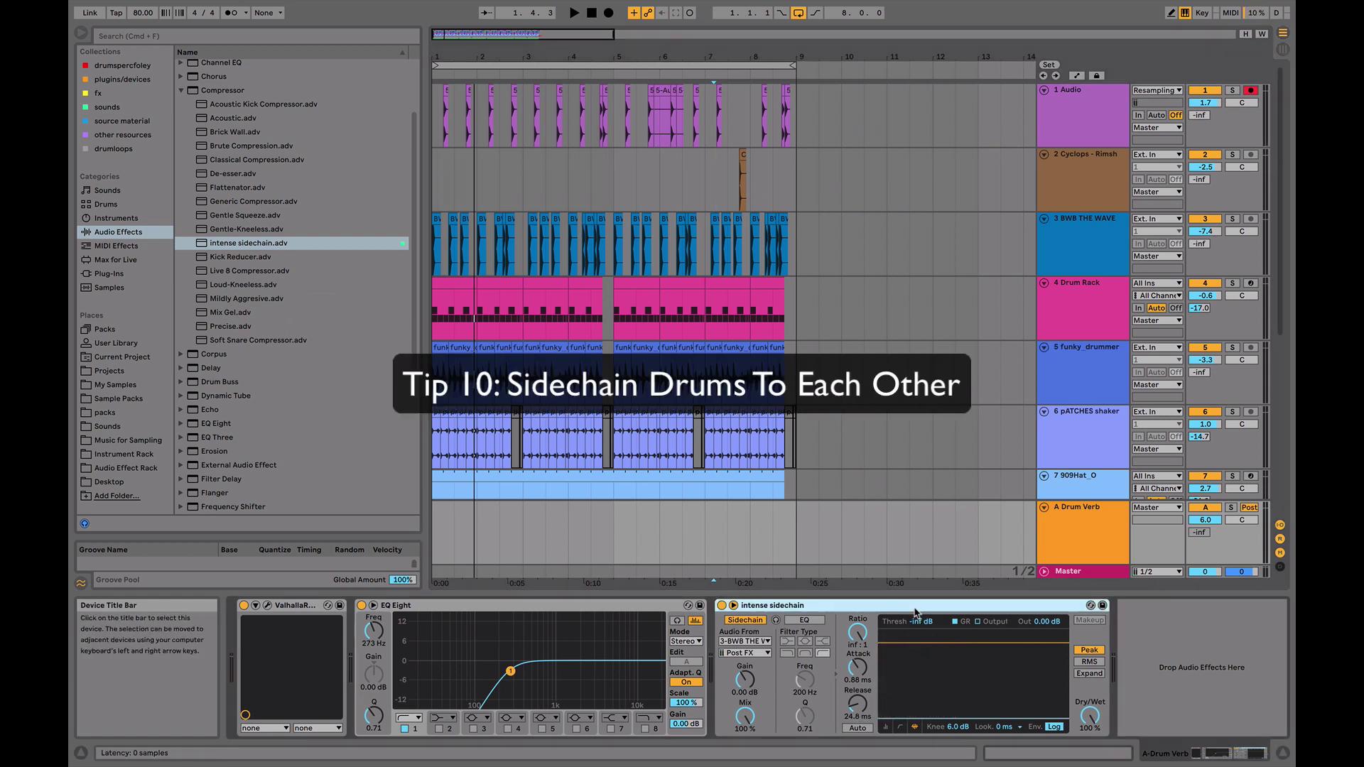
left_click(1112, 370)
scroll(798, 349, "down", 2)
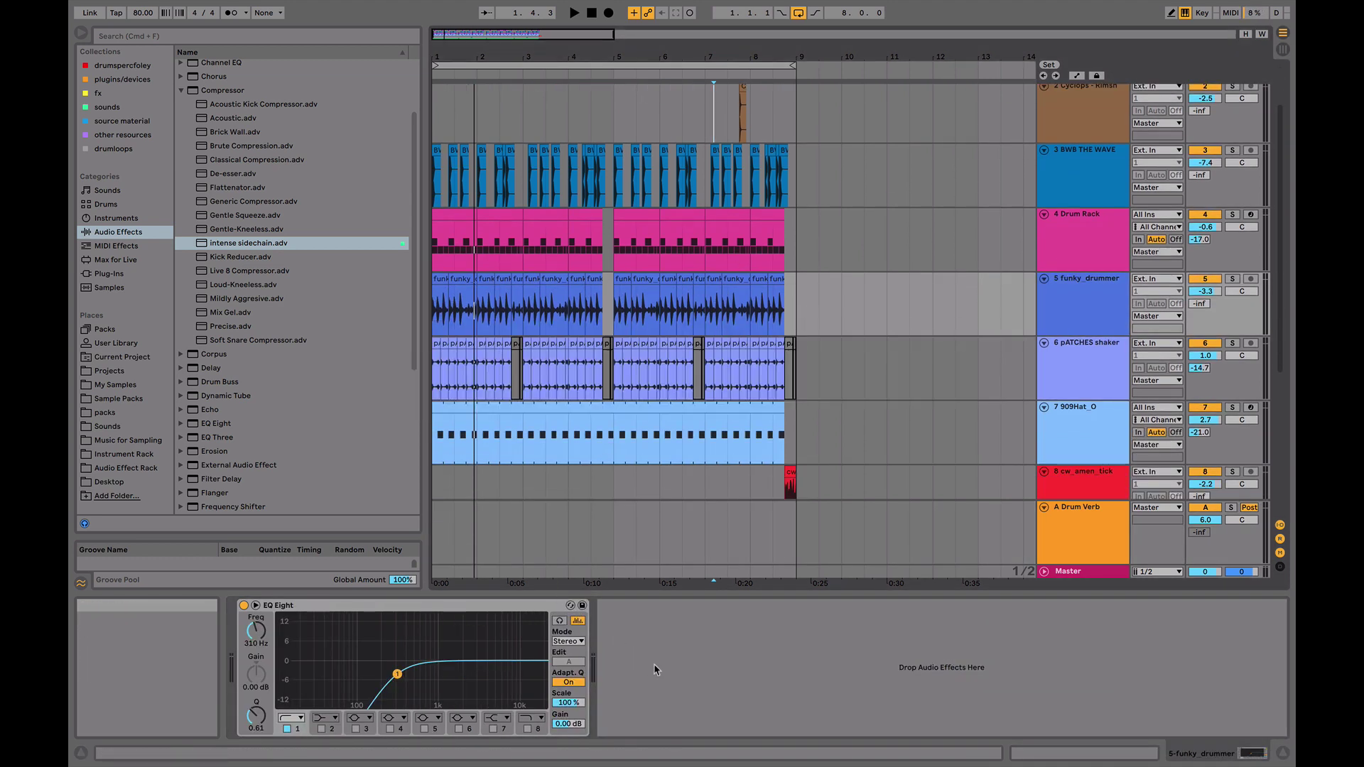
key("super+v")
- Paste the intense sidechain compressor at the end of the pATCHES shaker and 909Hat_O device chains
left_click(1099, 228)
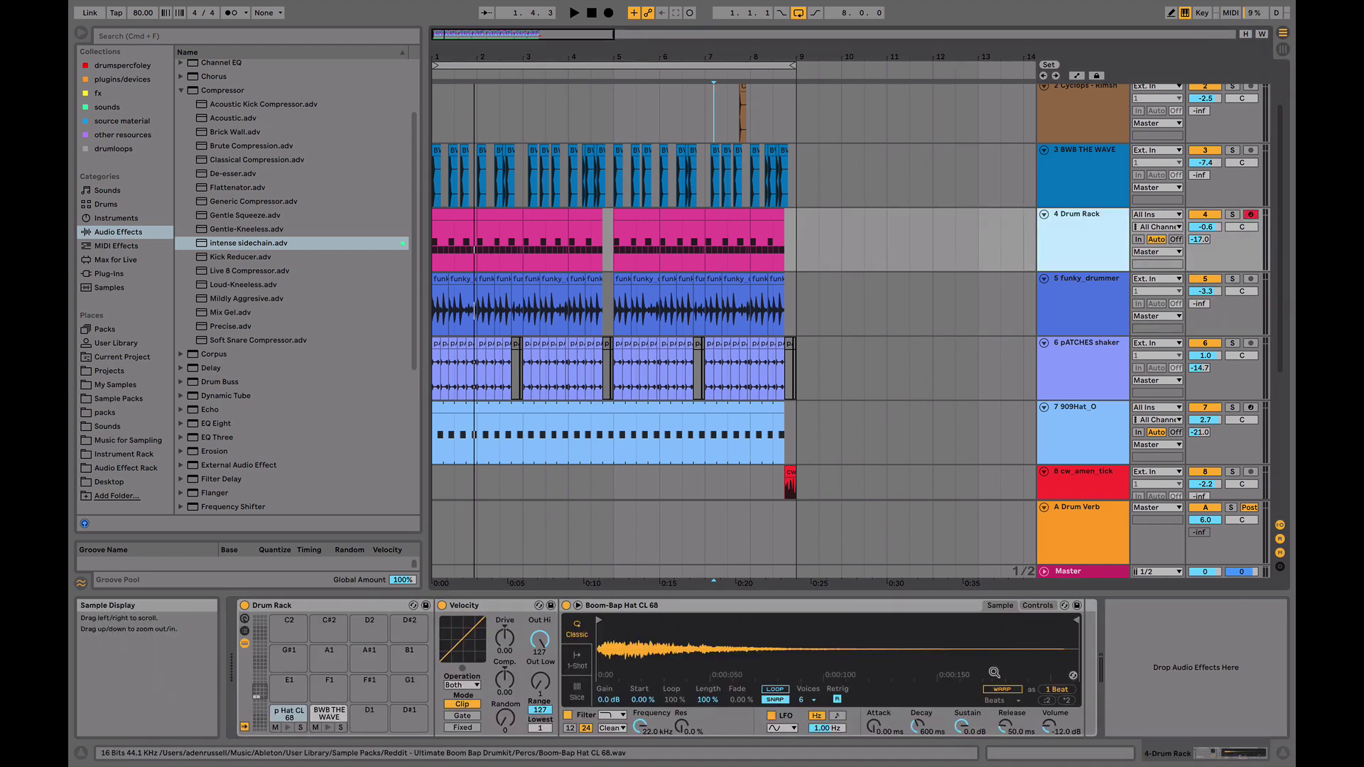
key("Down")
key("Down")
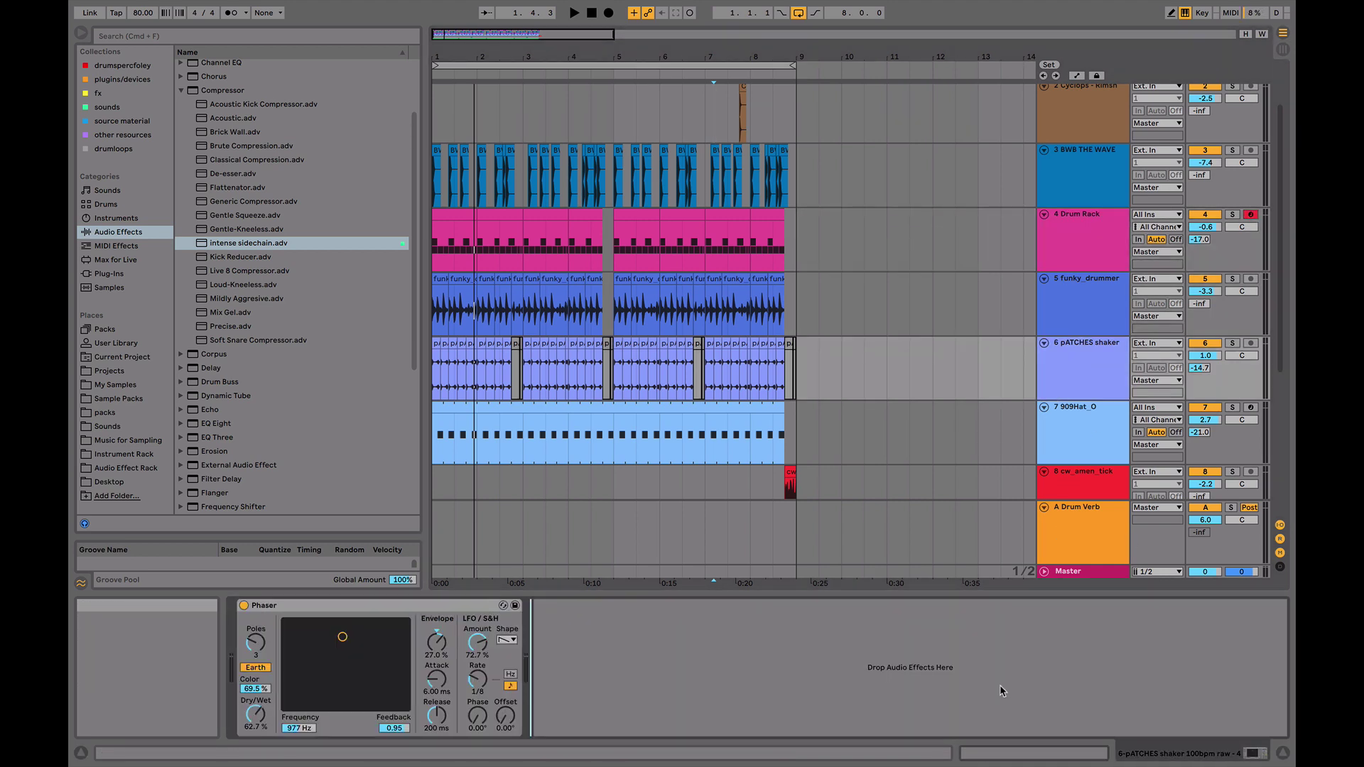
key("super+v")
left_click(1055, 408)
left_click(1006, 668)
key("super+v")
- Paste the intense sidechain compressor onto the ambient sound track and set its dry/wet to 60 % during playback
scroll(948, 347, "down", 5)
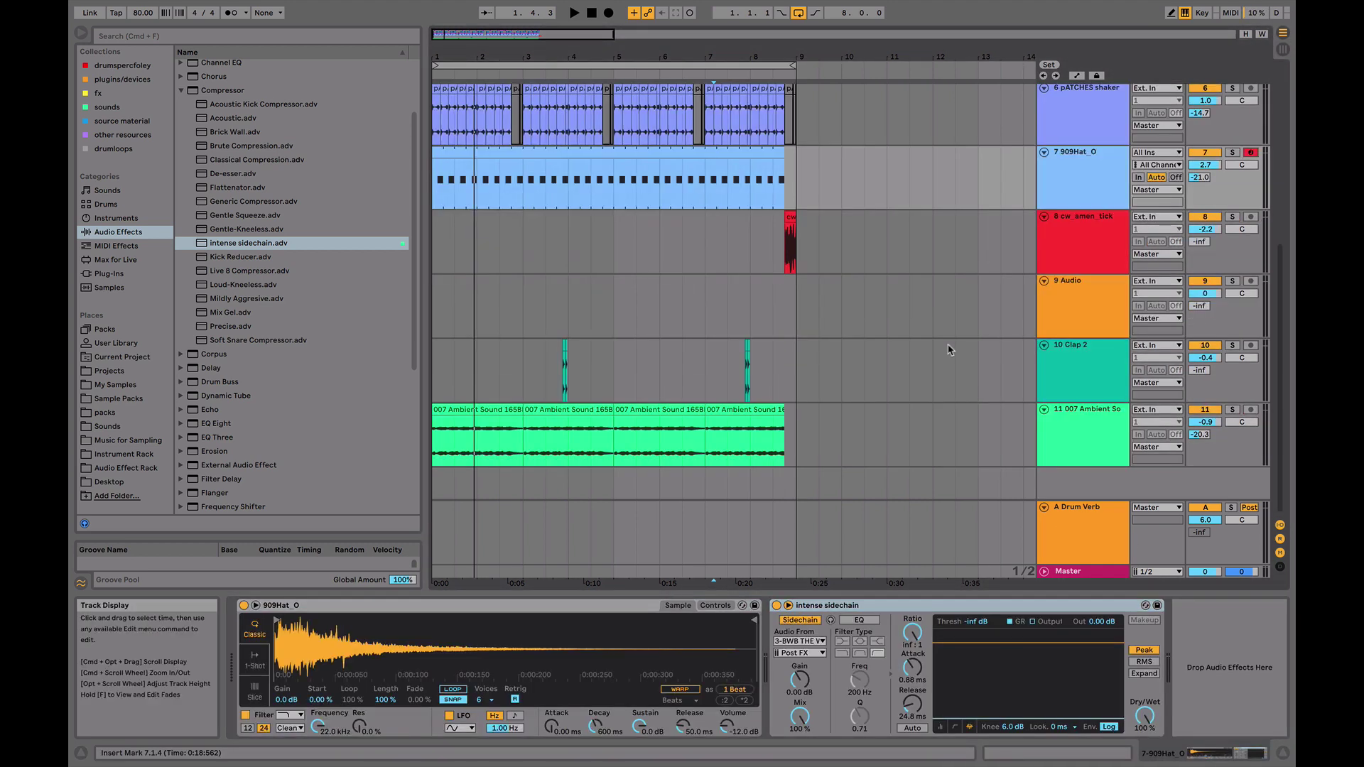
key("Down")
key("Down")
key("Down")
key("Down")
key("Return")
key("space")
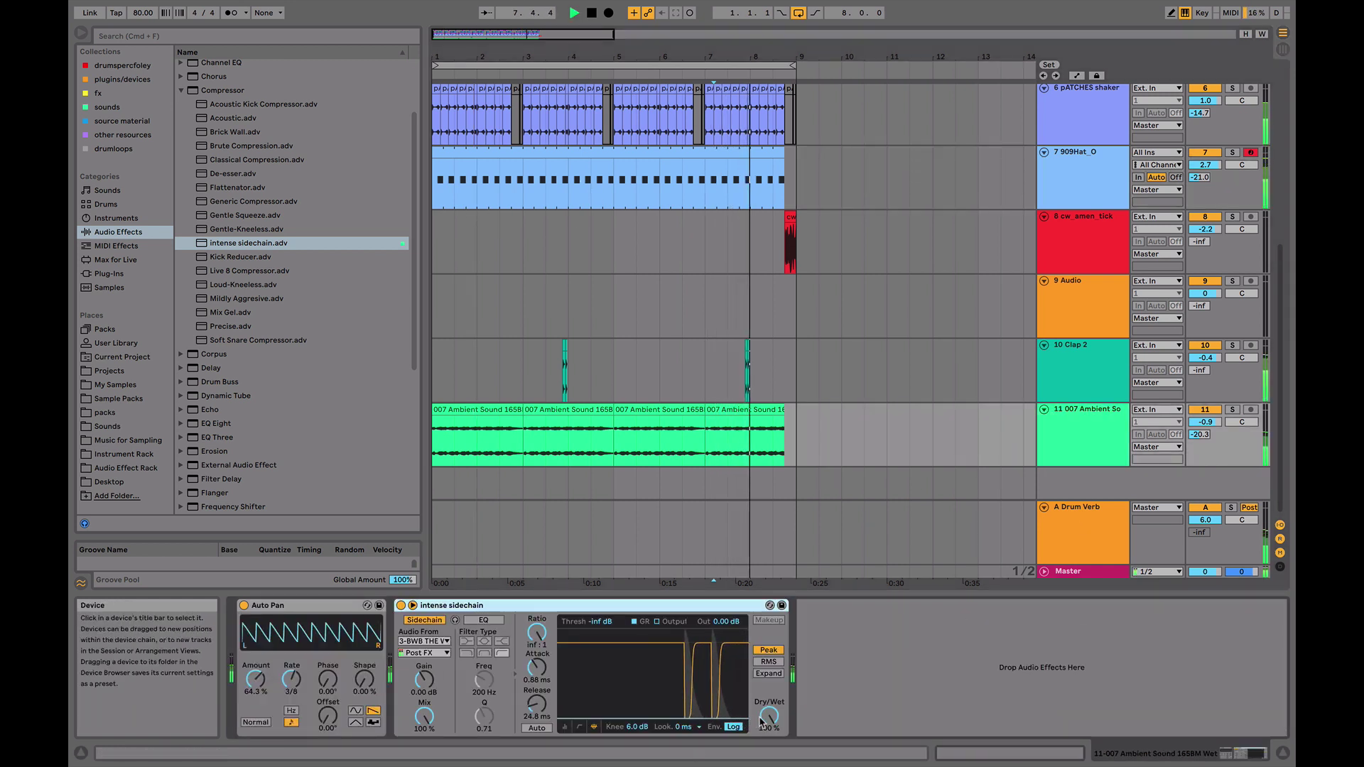
left_click_drag(760, 722, 761, 746)
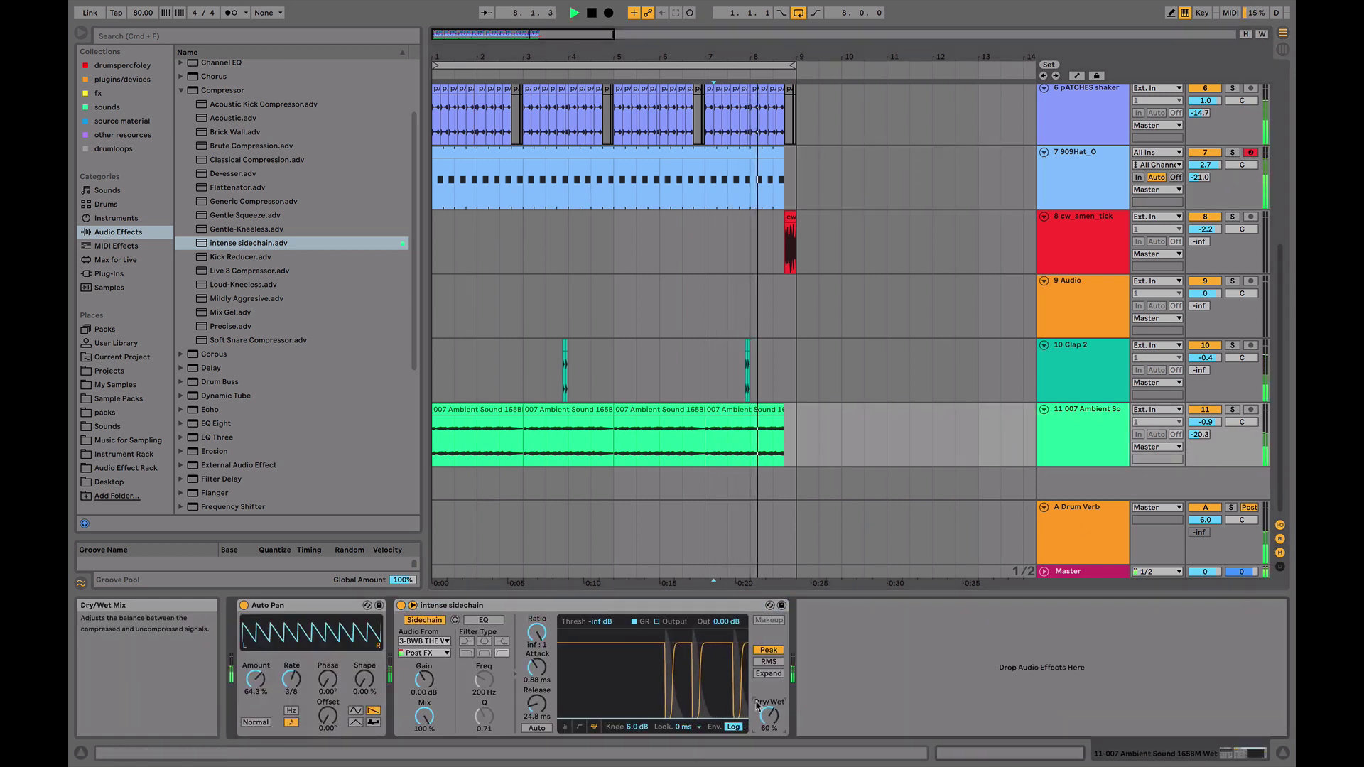
- Paste the 60 % wet intense sidechain compressor onto the 909Hat_O and pATCHES shaker tracks
left_click(1055, 207)
left_click(1044, 606)
key("super+v")
left_click(1053, 110)
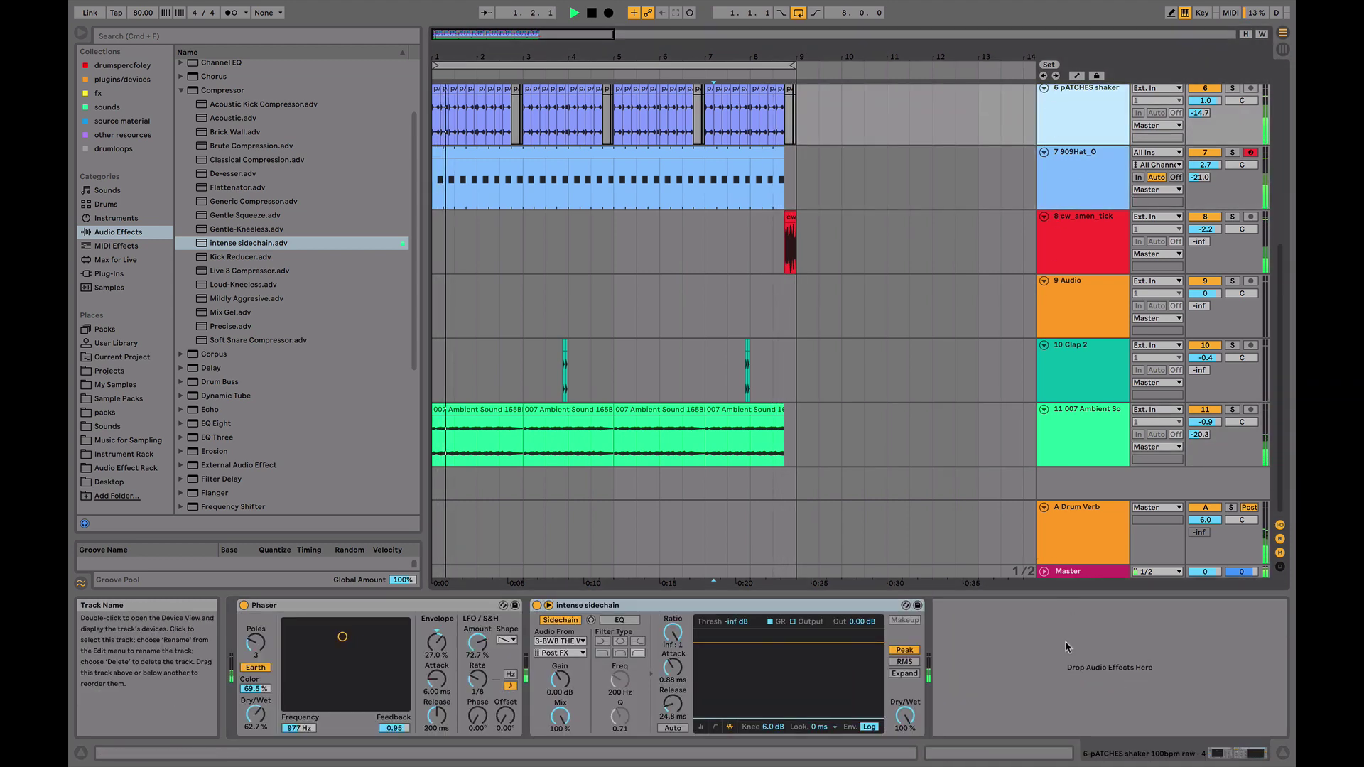
left_click(859, 604)
key("super+v")
scroll(1076, 350, "up", 3)
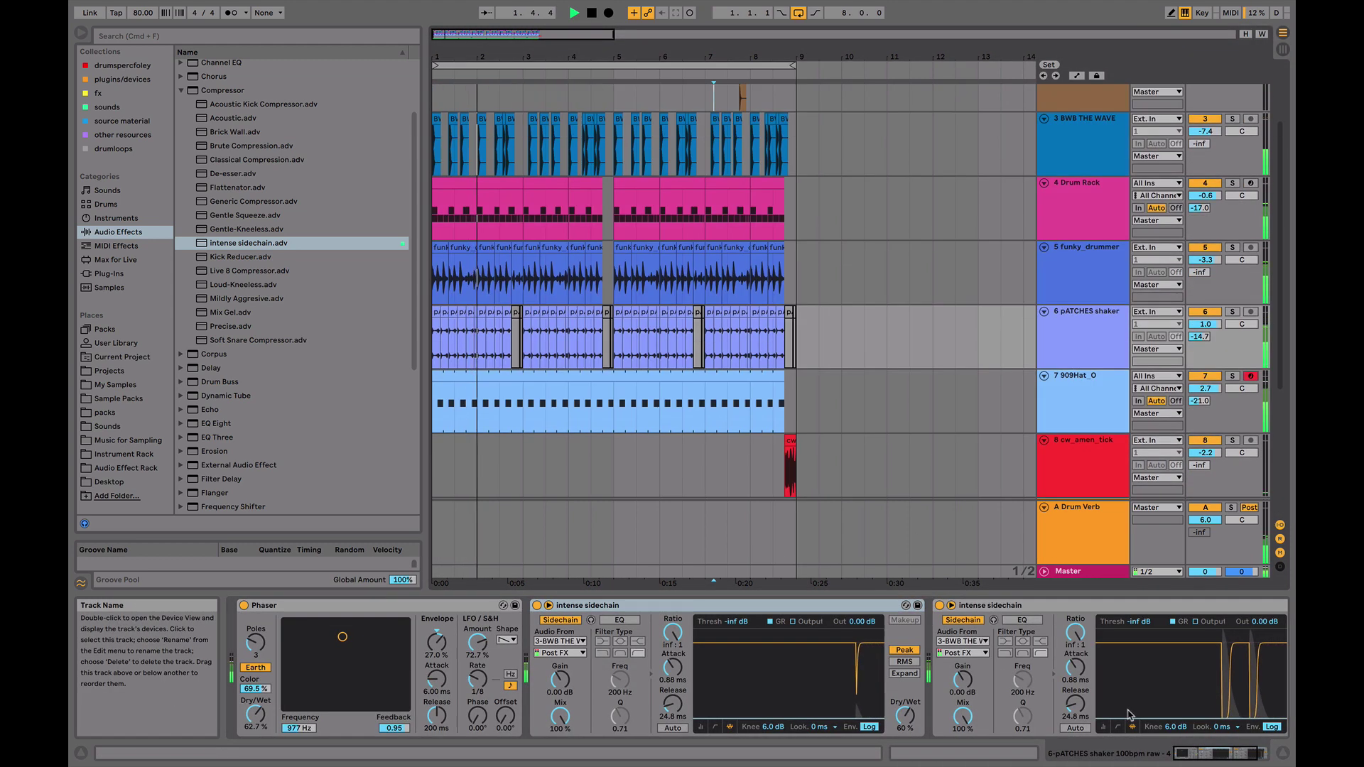
- Delete the duplicate intense sidechain compressor at the end of the pATCHES shaker chain and check the 909Hat_O chain
left_click(1090, 607)
key("Delete")
left_click(1113, 377)
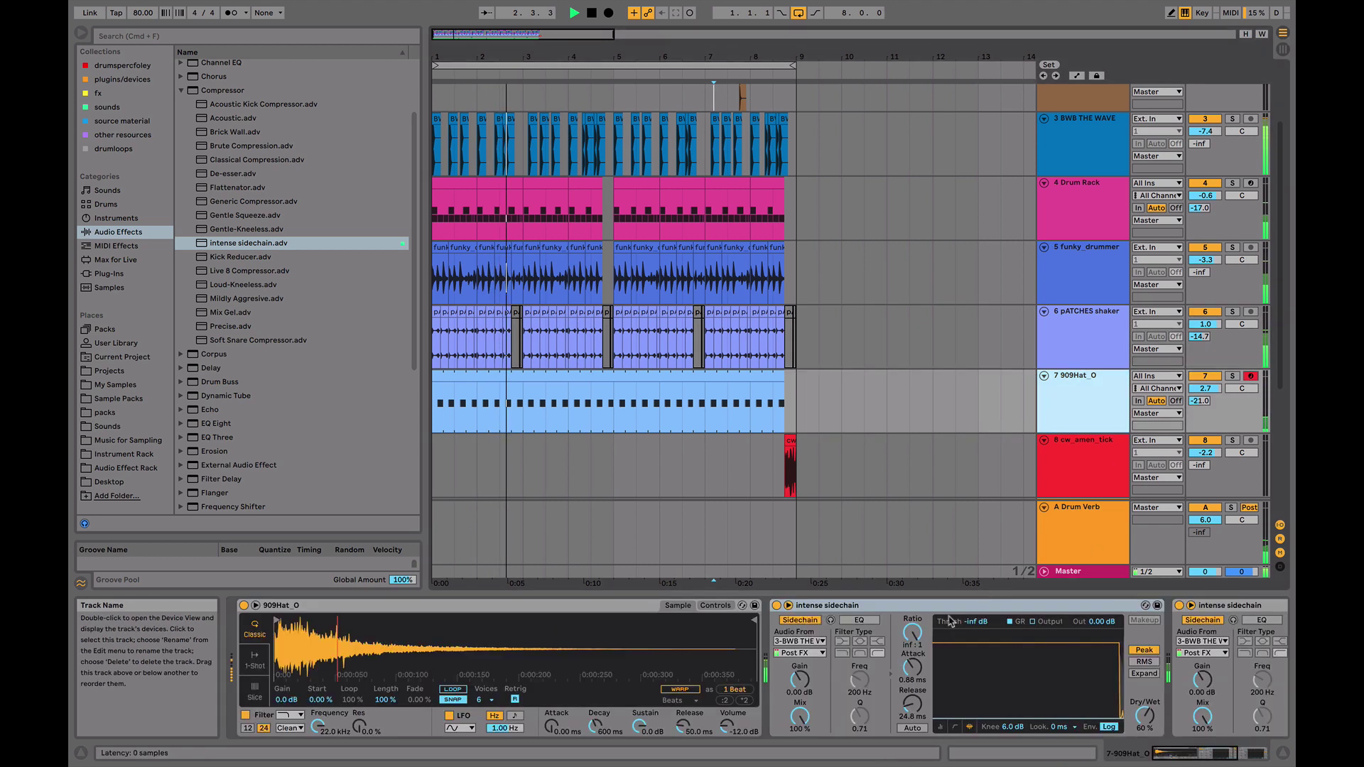
left_click(1078, 327)
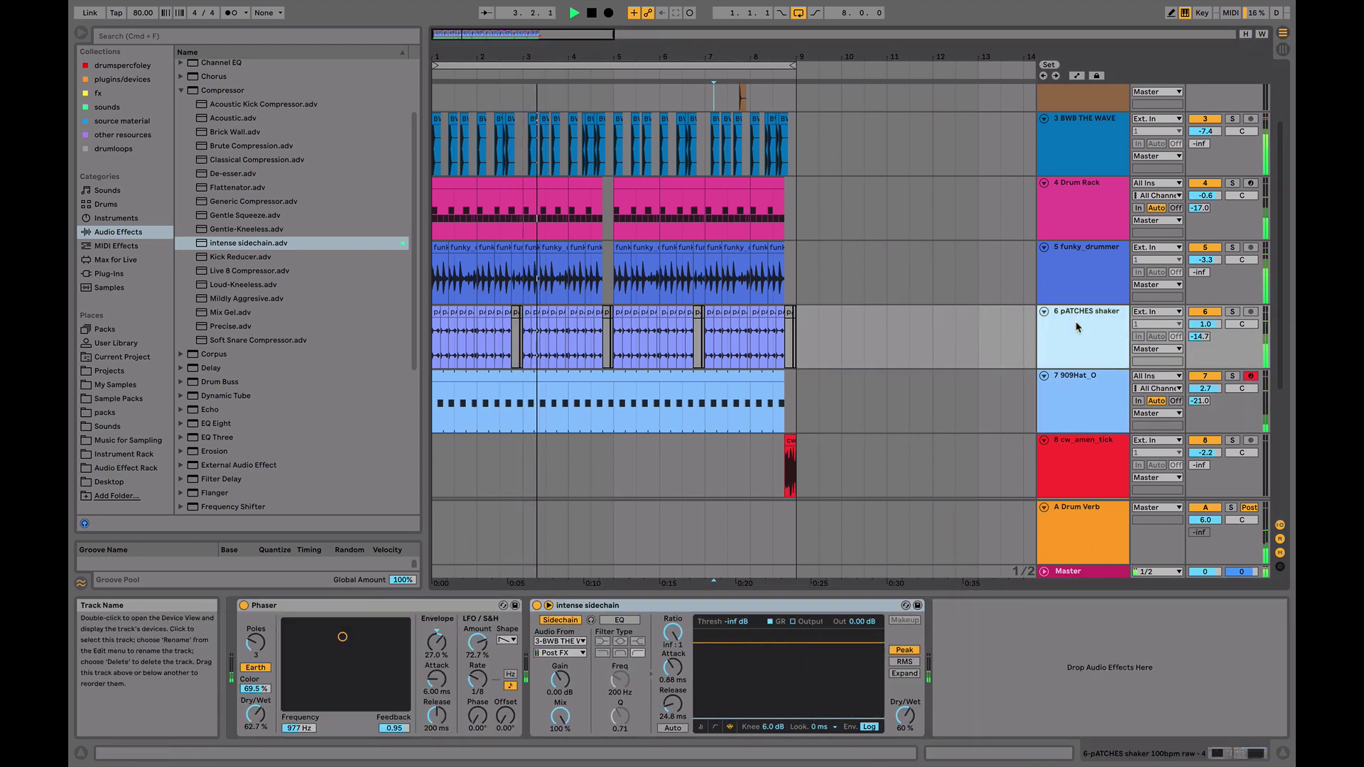
- Replace the fully wet intense sidechain compressor on the funky_drummer track with the copied 60 % wet one
key("Up")
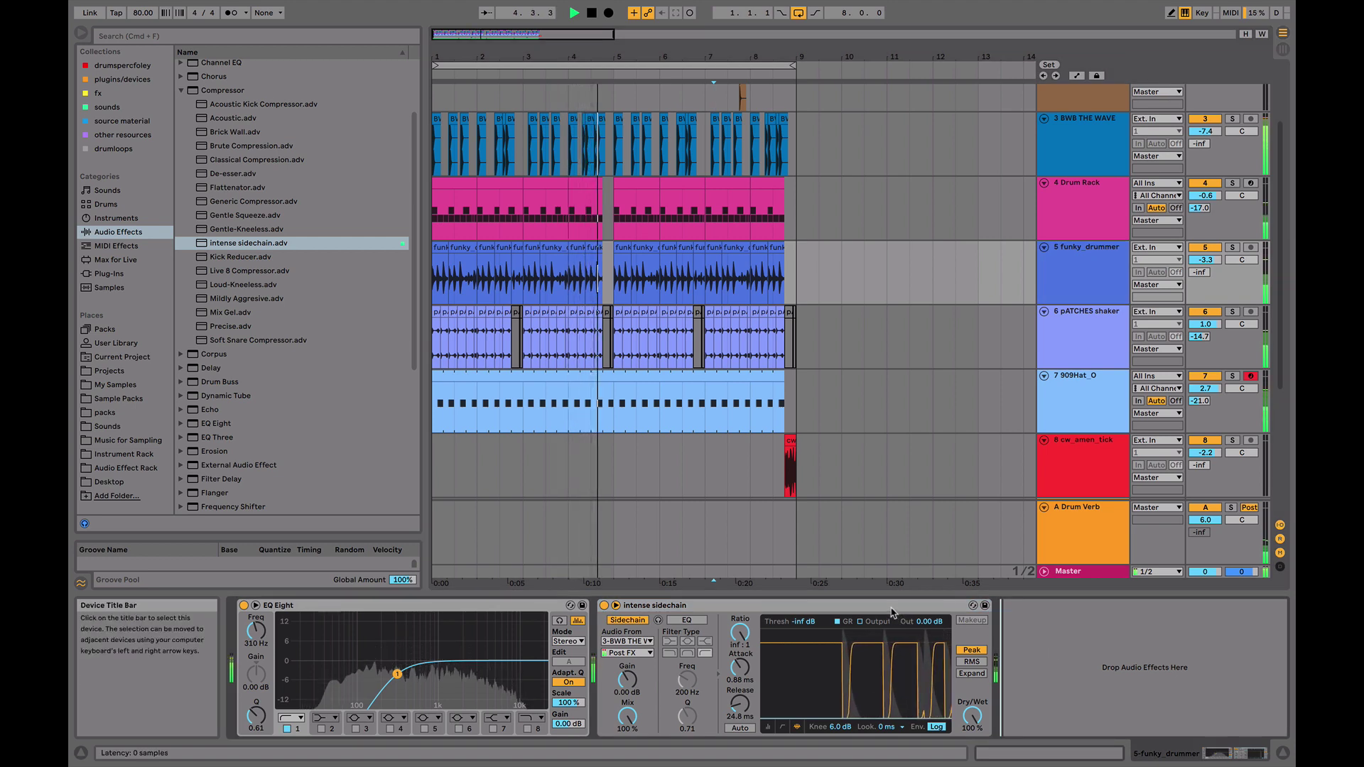
key("super+v")
left_click(859, 606)
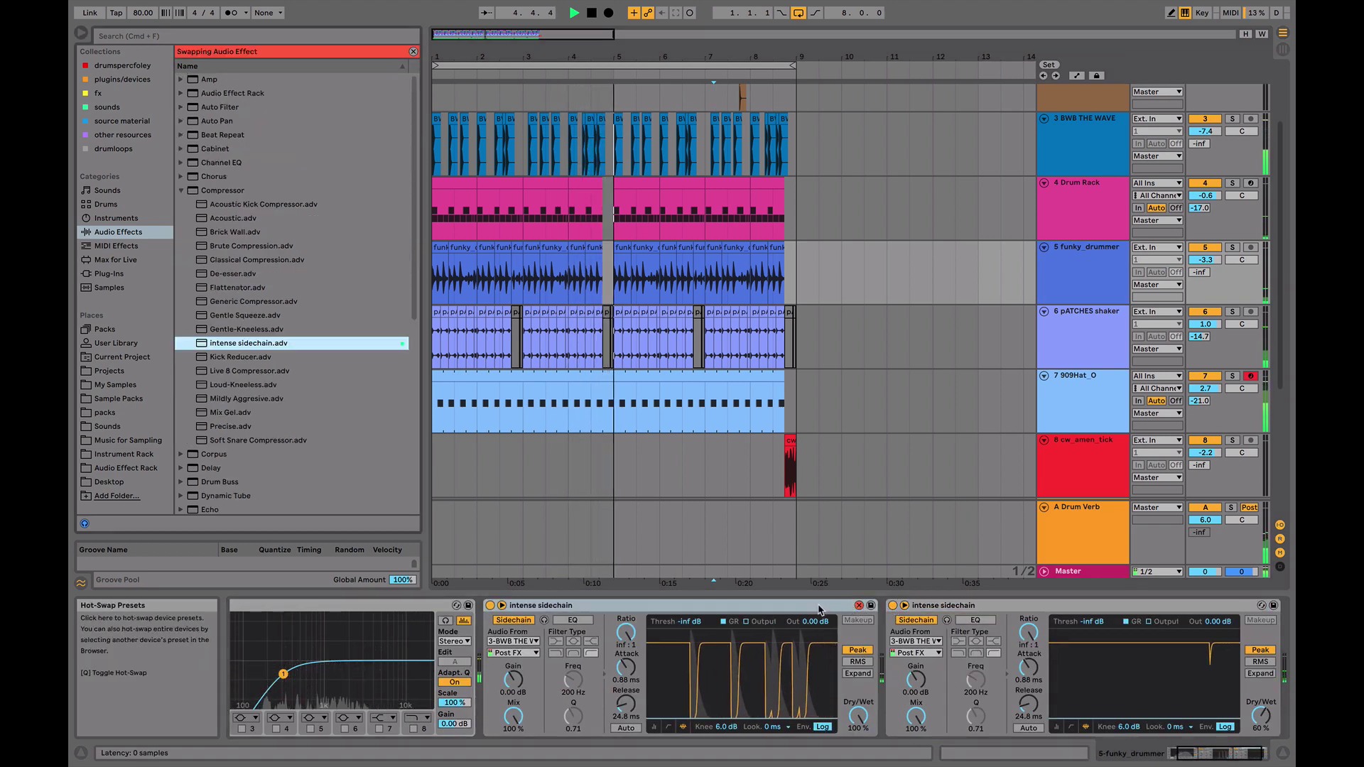
left_click(859, 606)
key("Delete")
- Paste the 60 % wet intense sidechain compressor onto the Drum Rack track and delete its fully wet one
left_click(1080, 184)
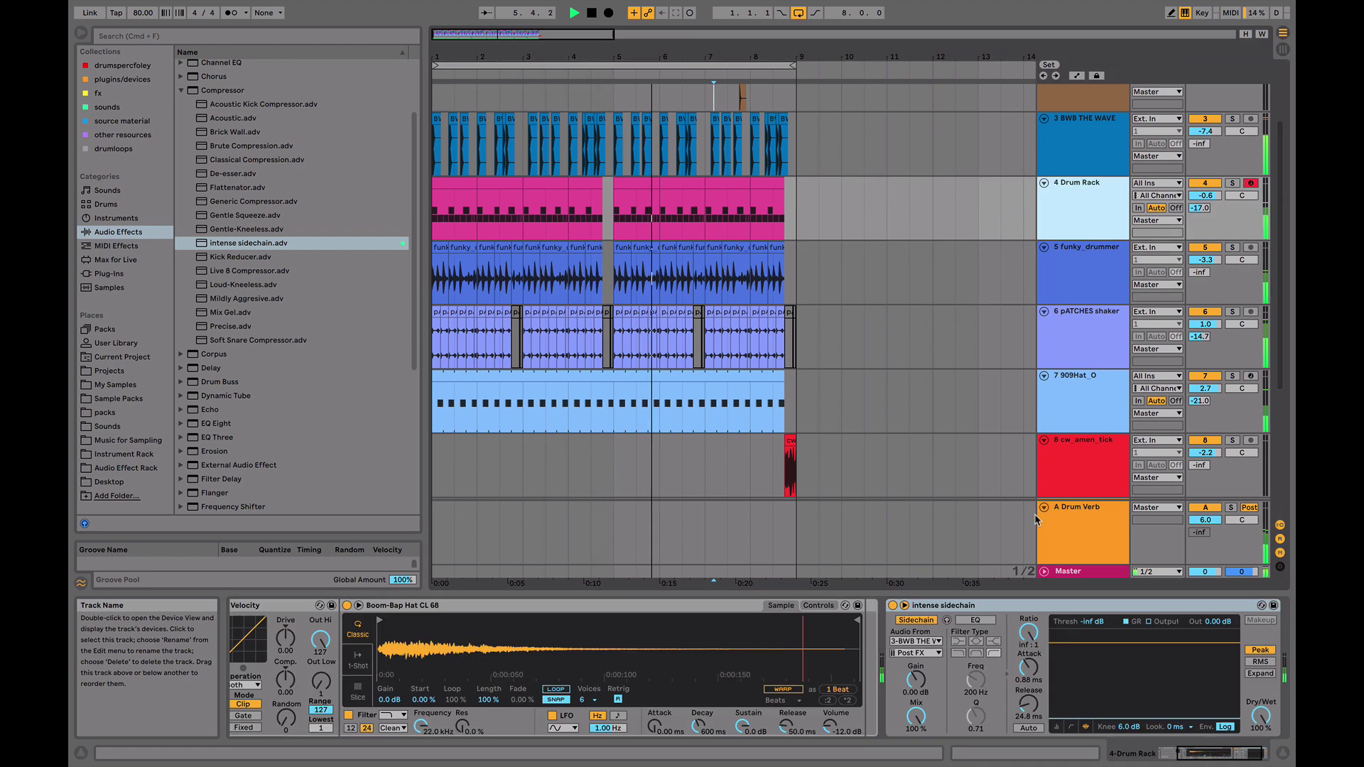
left_click(1054, 608)
key("super+v")
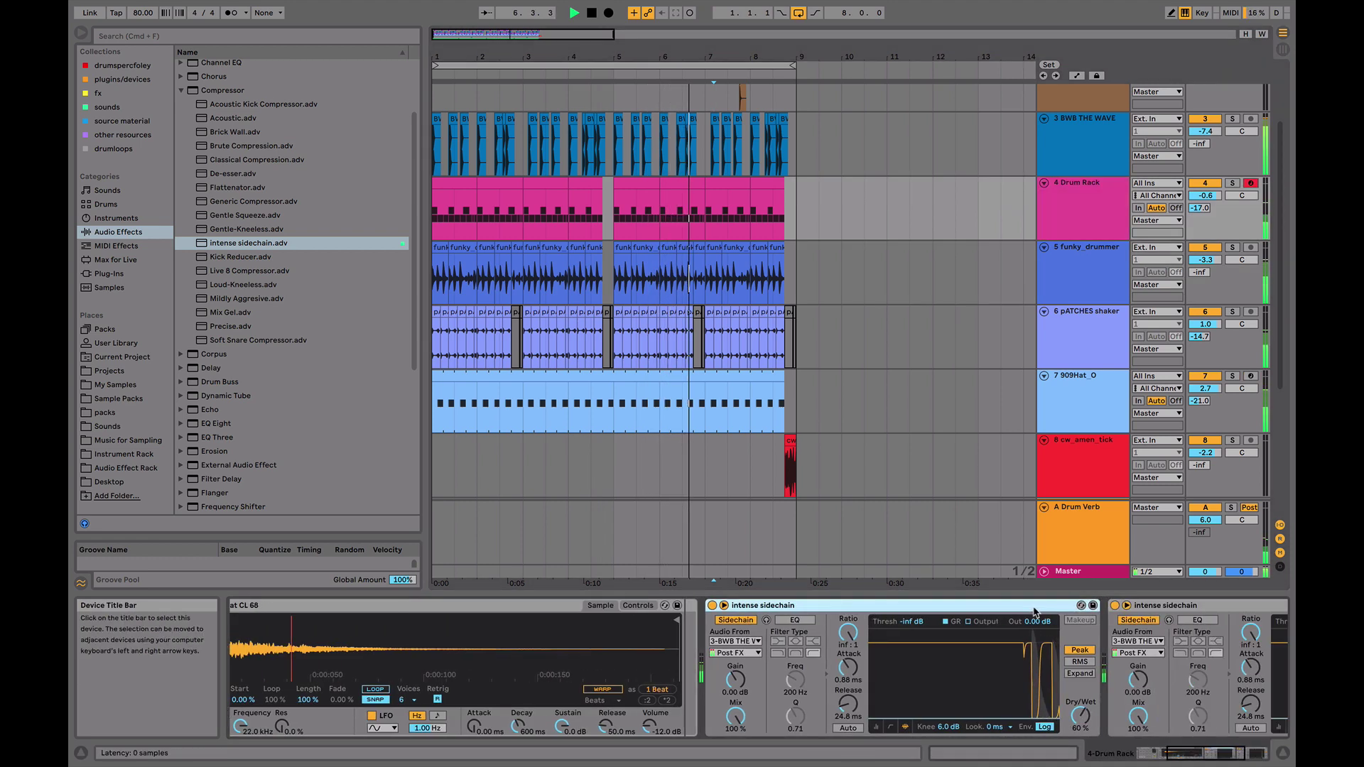
scroll(1035, 612, "right", 3)
left_click(1134, 606)
key("Delete")
- Group all tracks from 1 Audio down to the 007 Ambient Sound track into one group track
scroll(1028, 223, "up", 3)
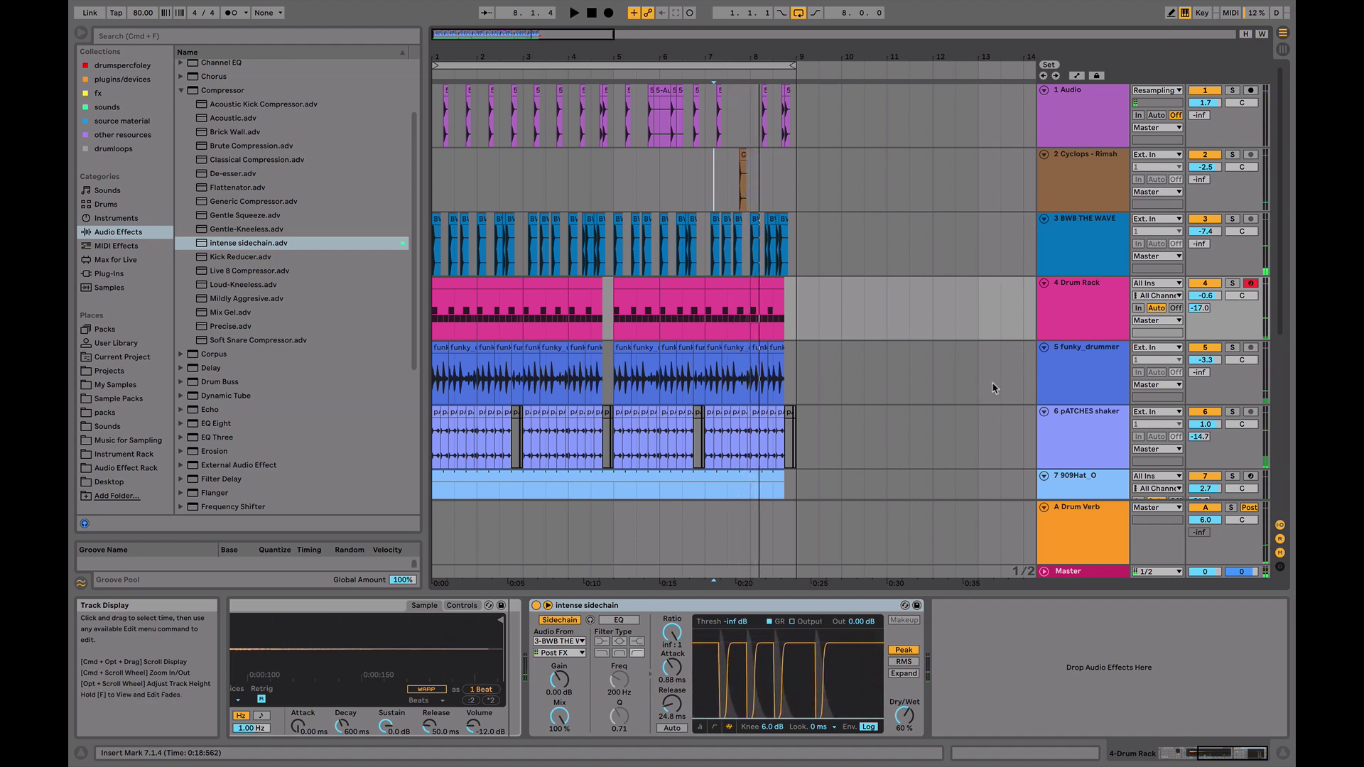
scroll(923, 305, "down", 5)
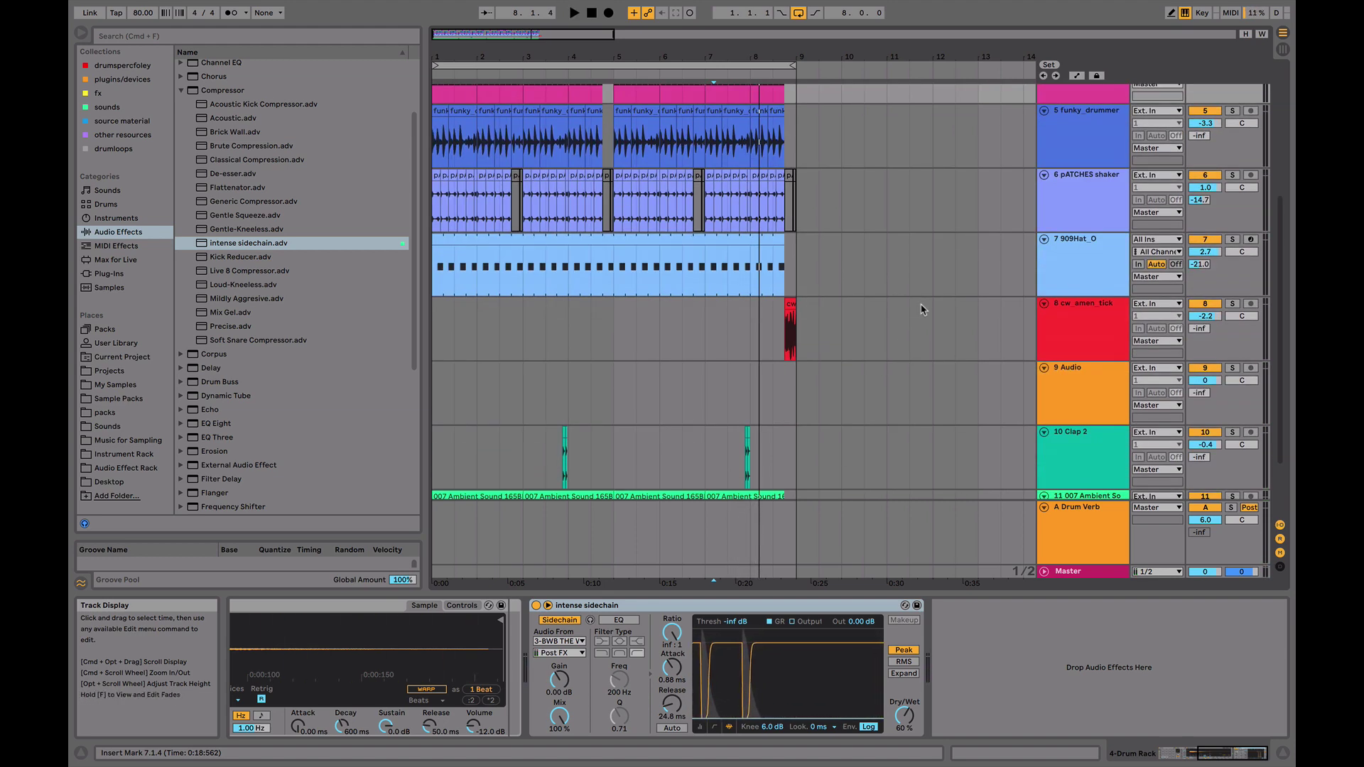
scroll(921, 308, "down", 2)
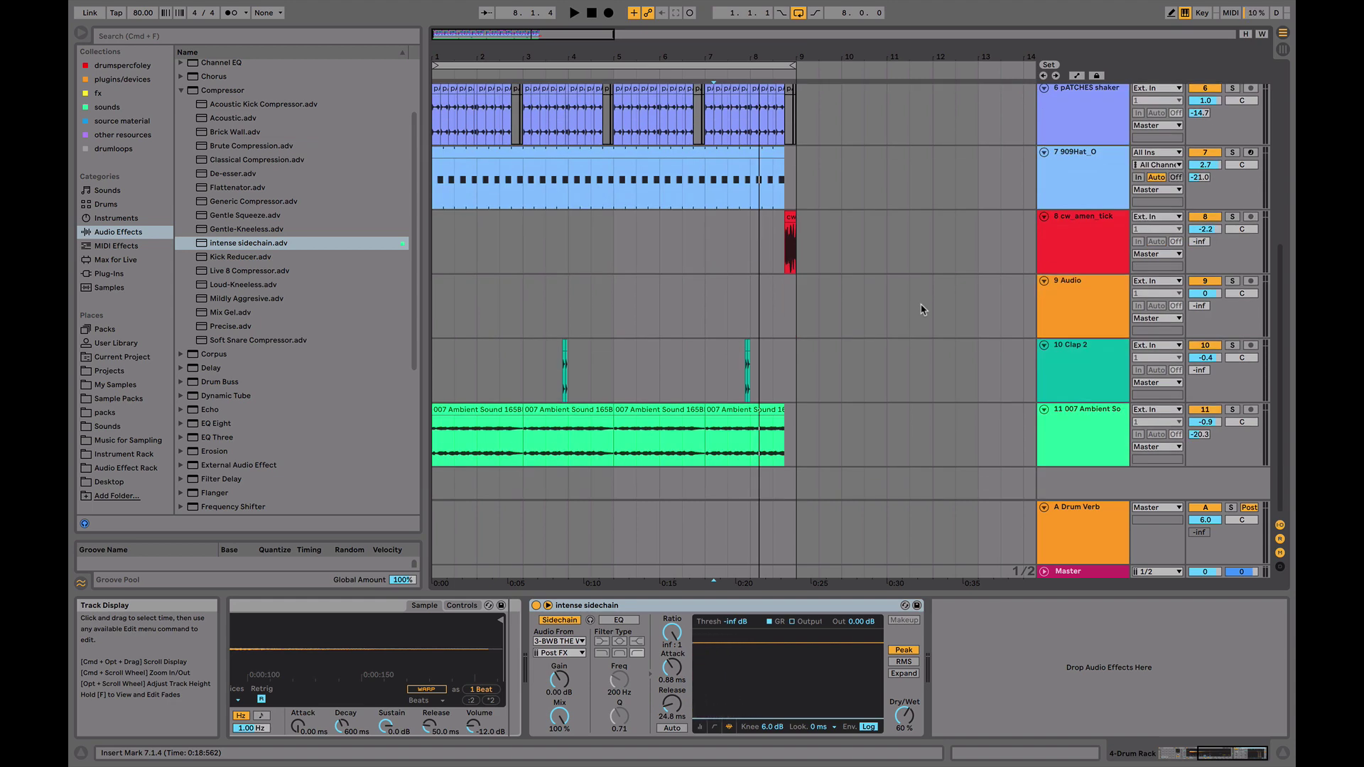
scroll(921, 309, "up", 7)
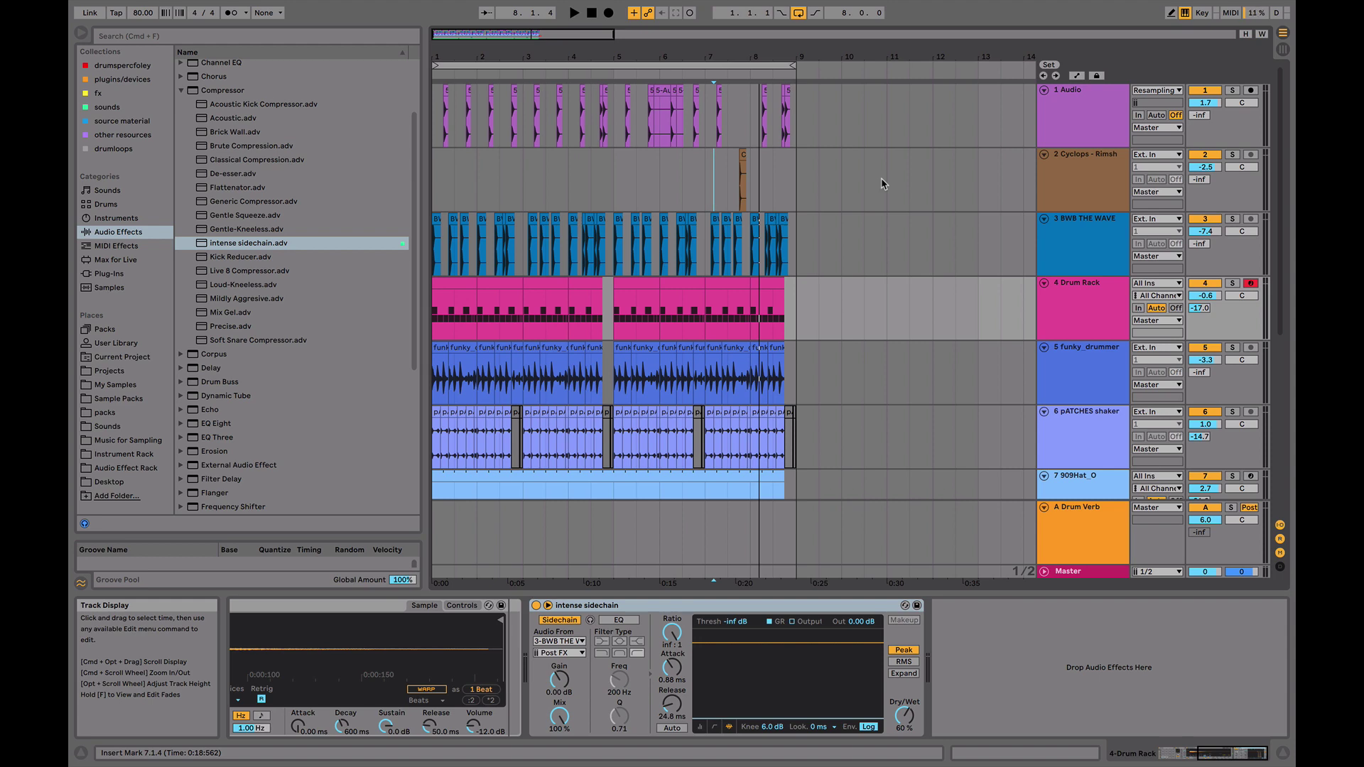
scroll(1076, 270, "down", 7)
left_click(1078, 429)
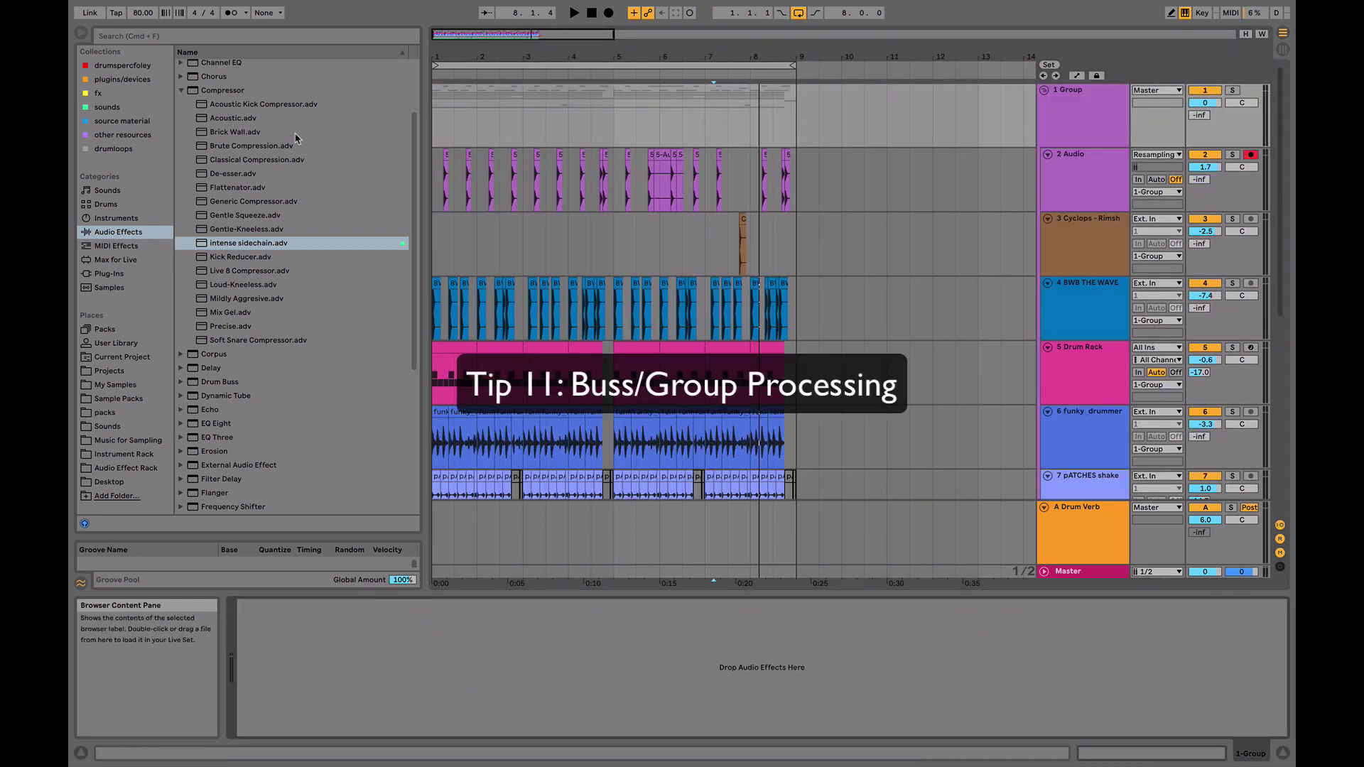
- Add a Glue Compressor from the audio effects to the group track
left_click(181, 93)
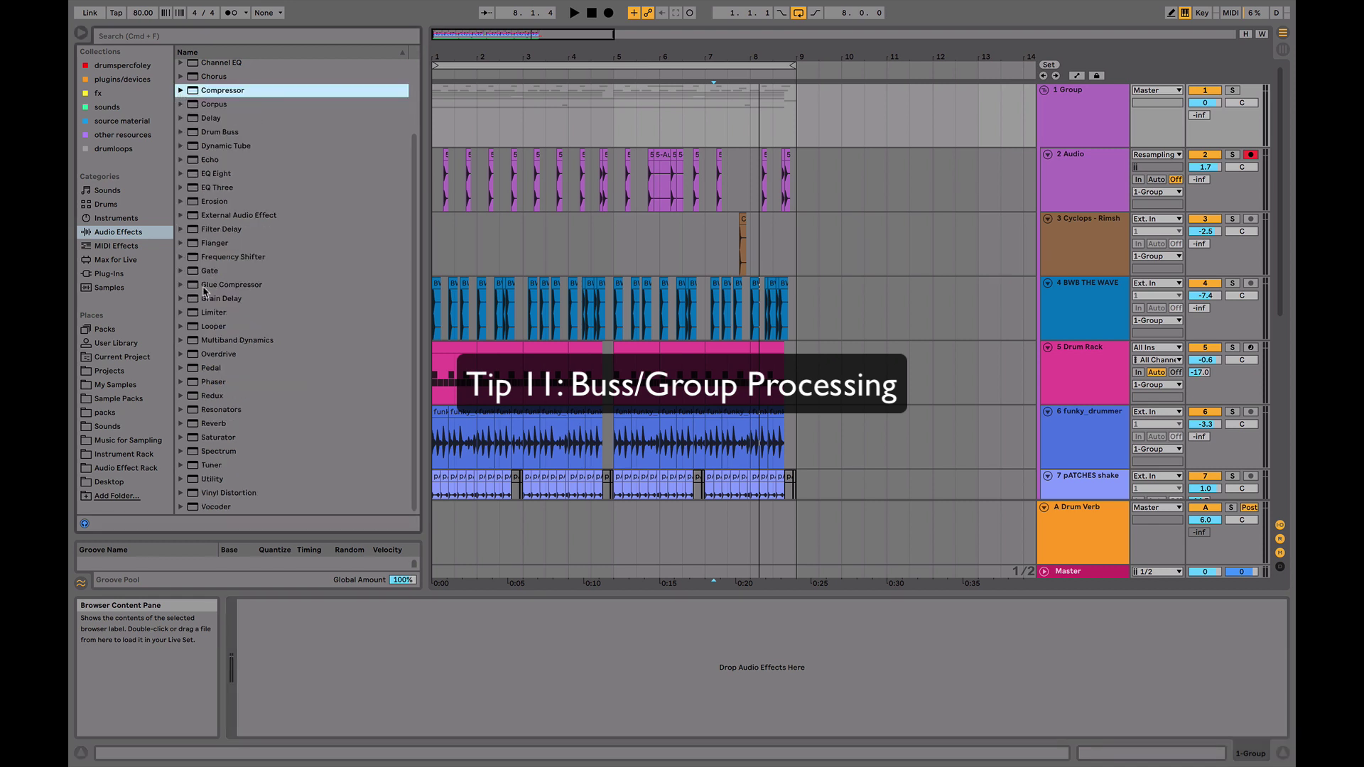
left_click(185, 288)
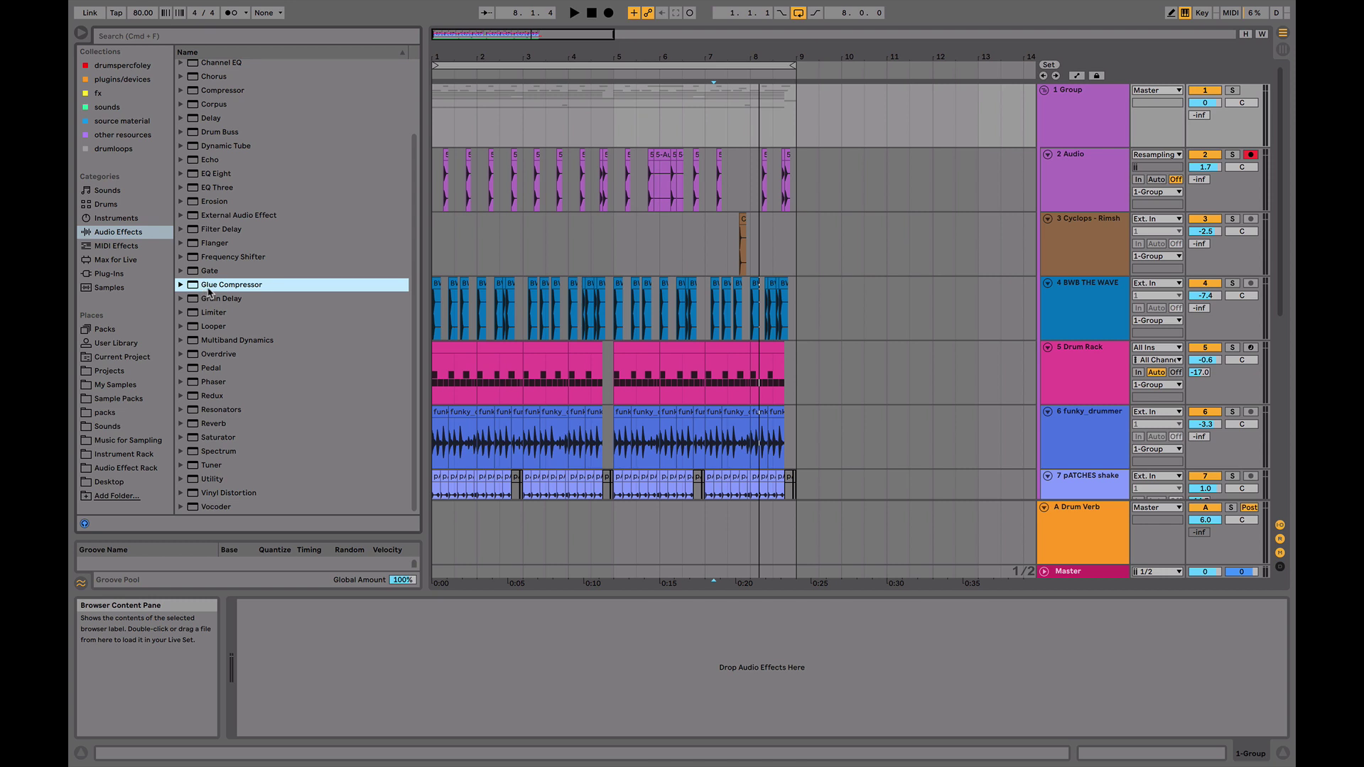
scroll(210, 291, "up", 3)
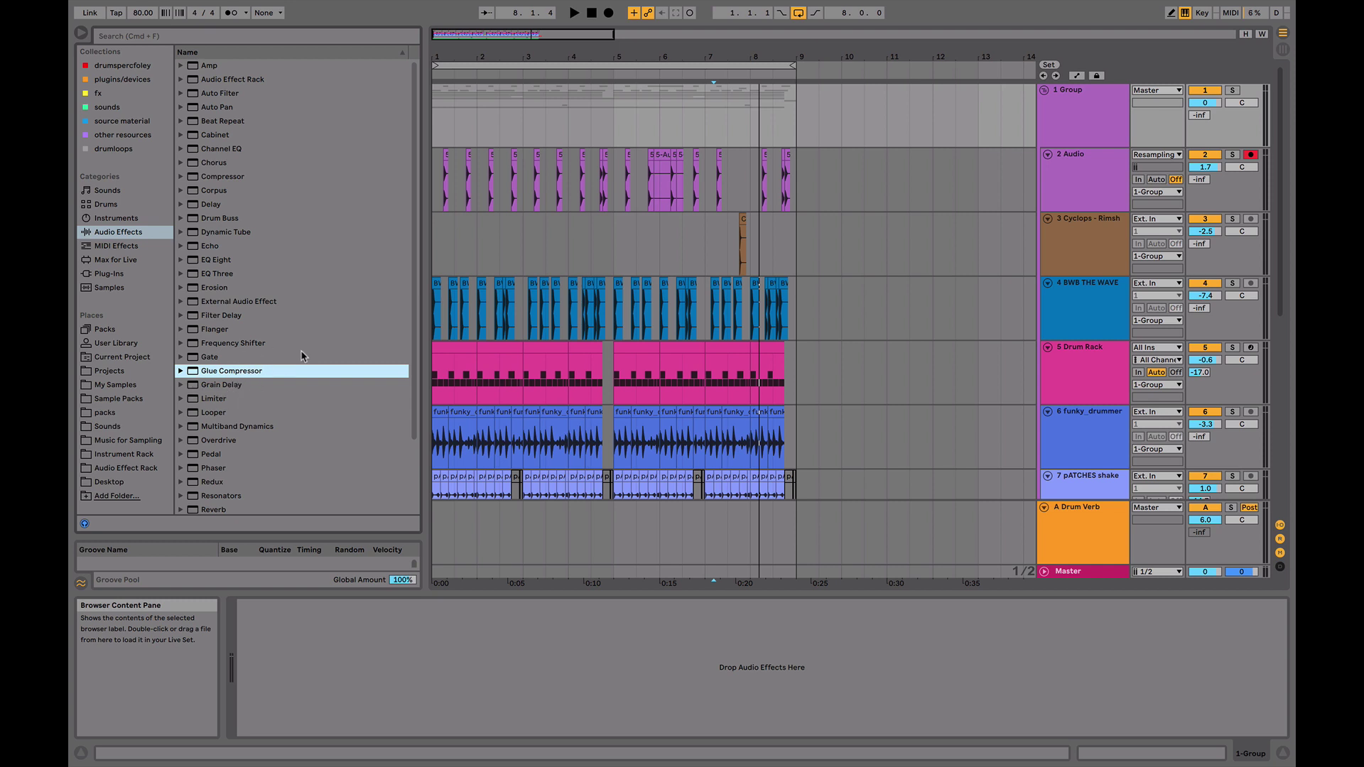
double_click(270, 372)
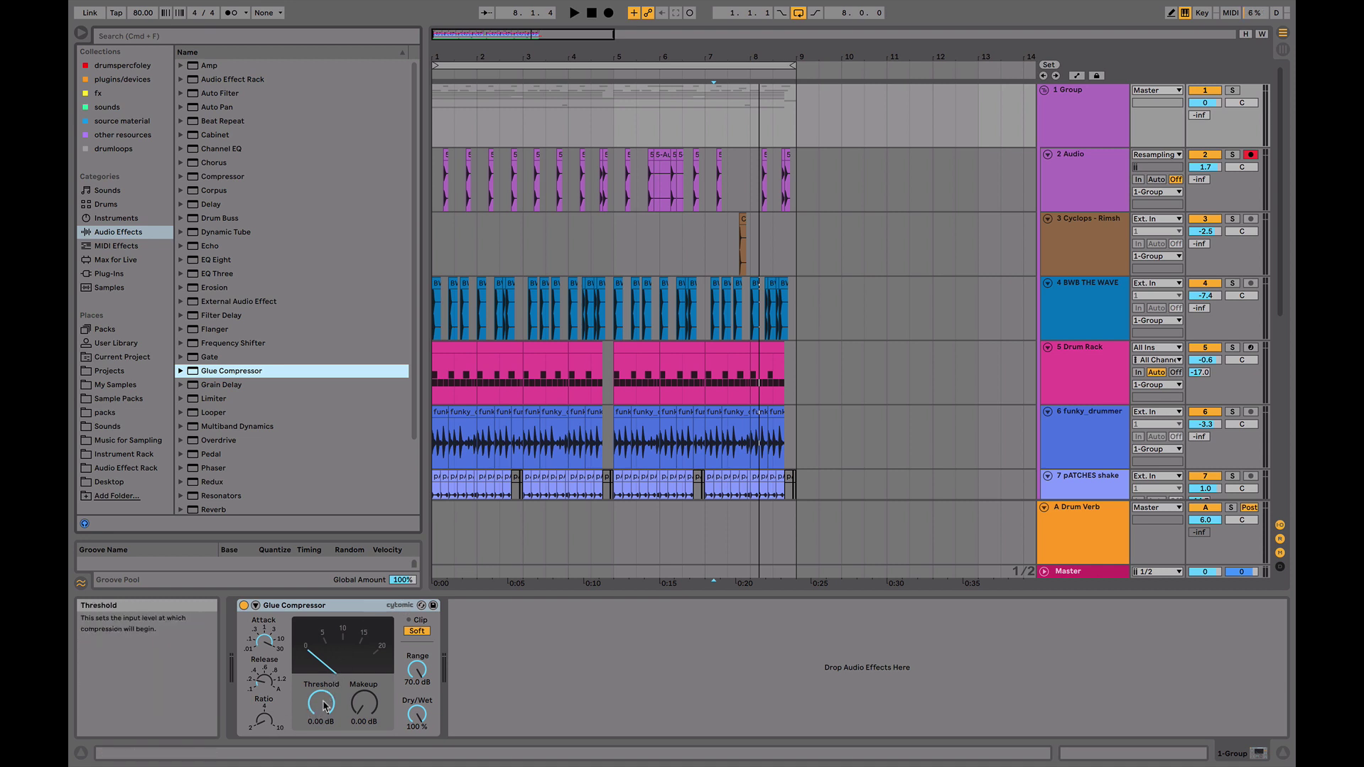
- Set the Glue Compressor's ratio to 4, threshold to -9.21 dB and makeup gain to 3.17 dB during playback
left_click(264, 719)
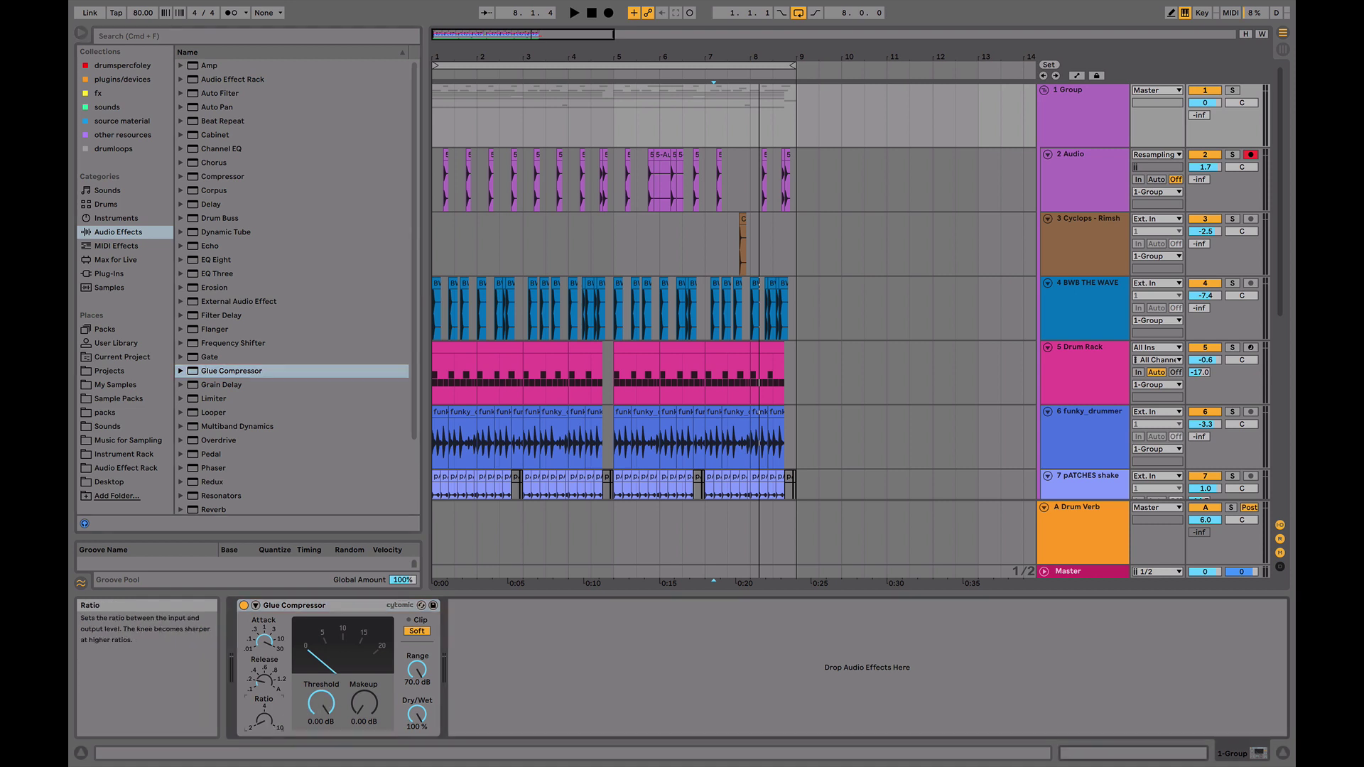
key("space")
left_click_drag(321, 704, 361, 696)
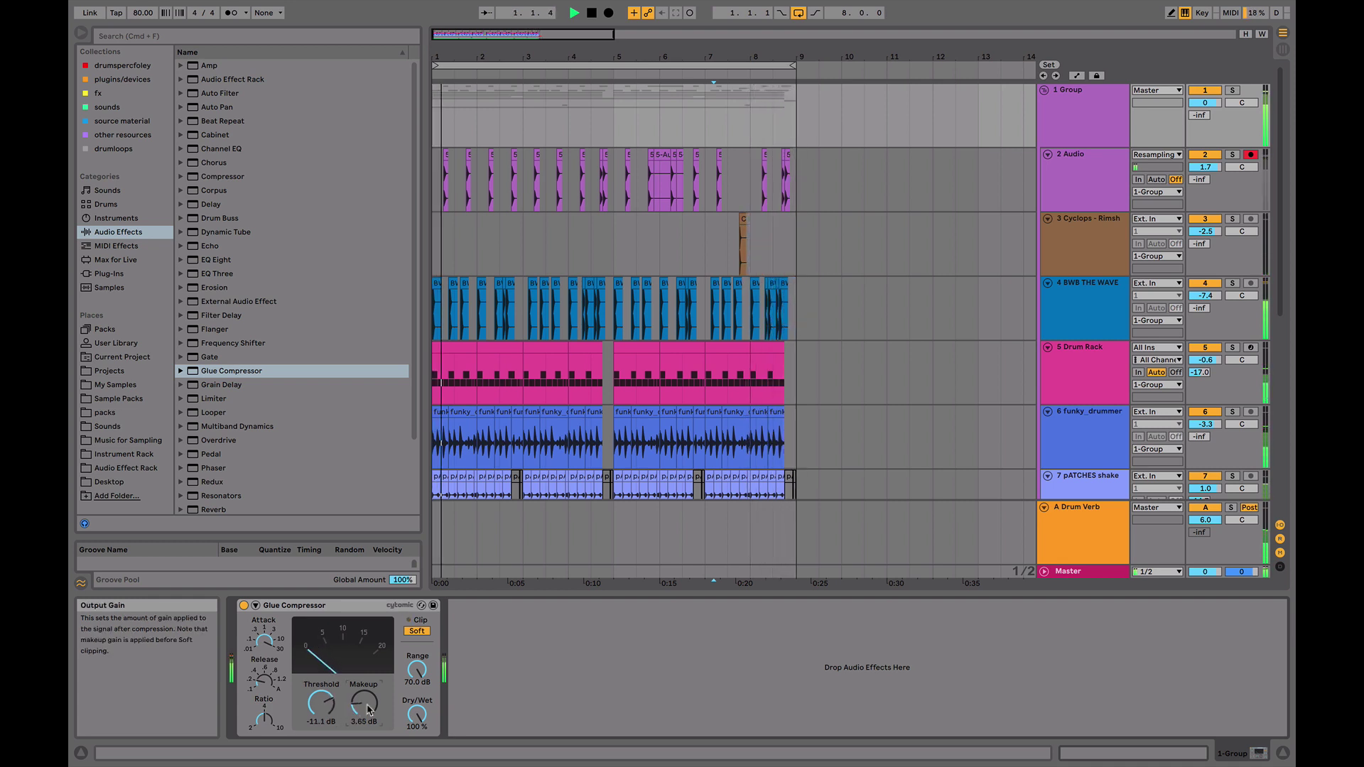
left_click_drag(321, 703, 321, 696)
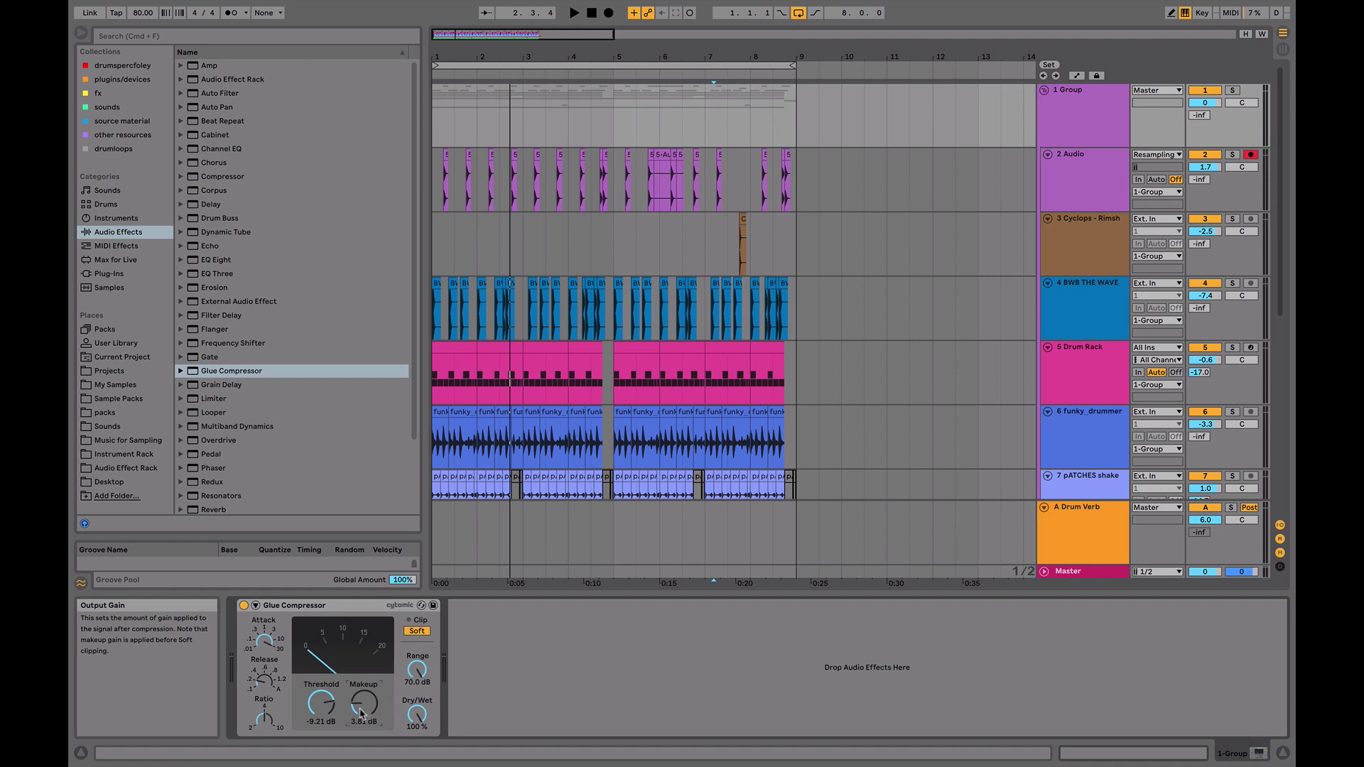
key("space")
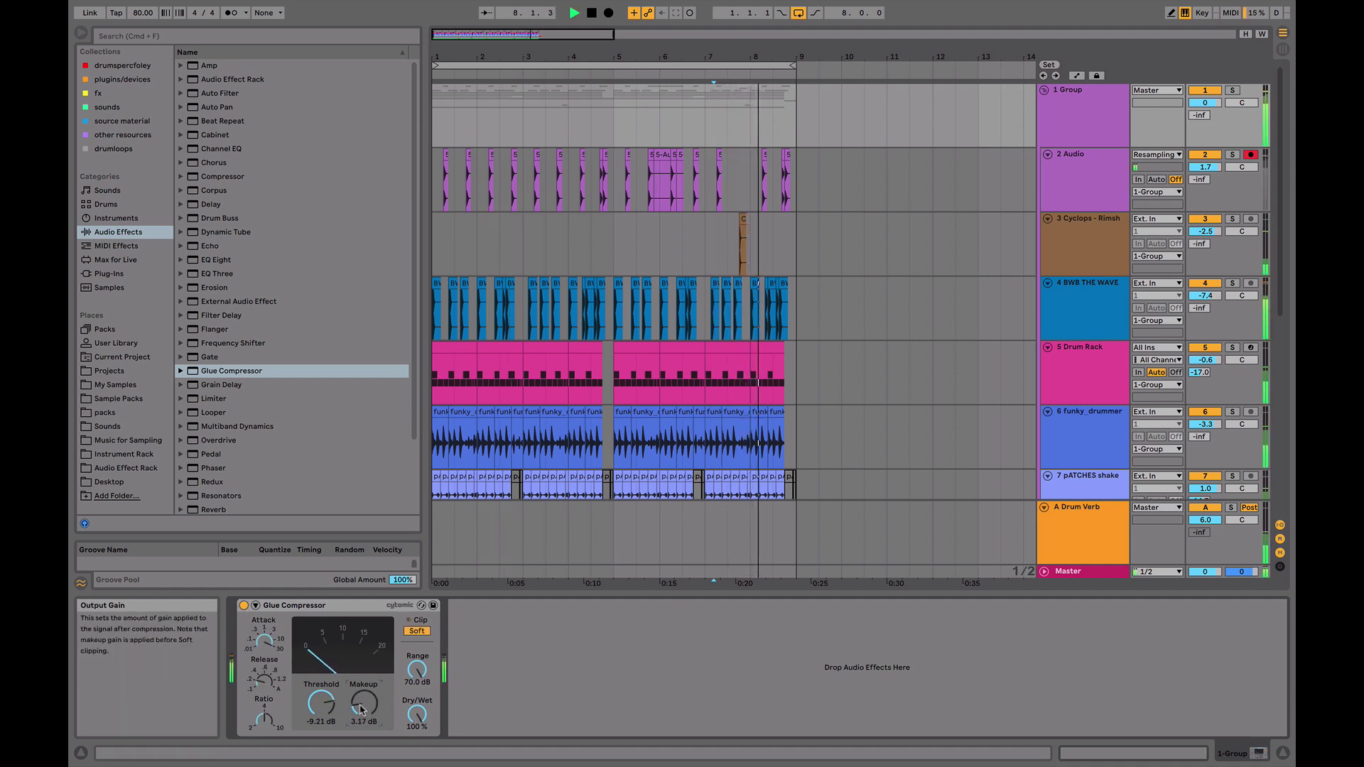
- Compare the group's sound with the Glue Compressor bypassed and active during playback
left_click(243, 606)
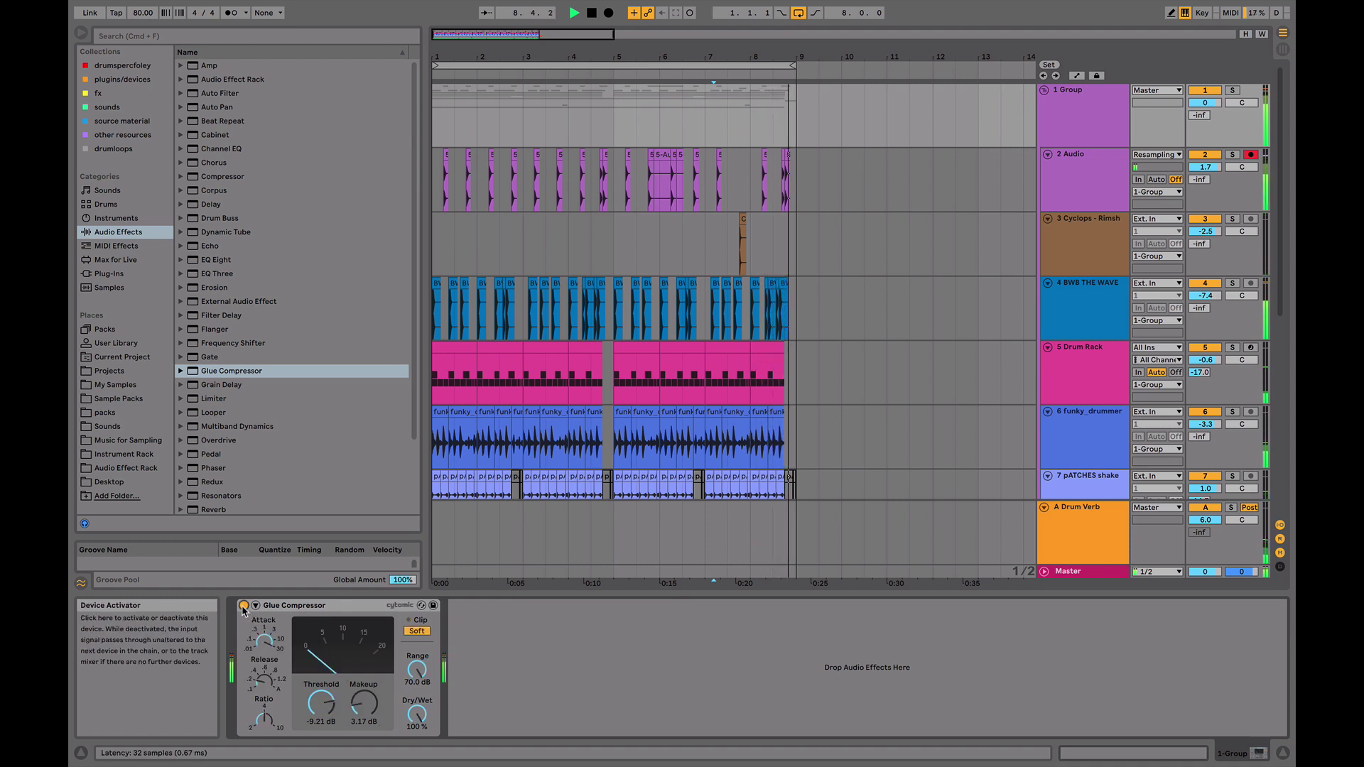
left_click(244, 606)
key("space")
key("space")
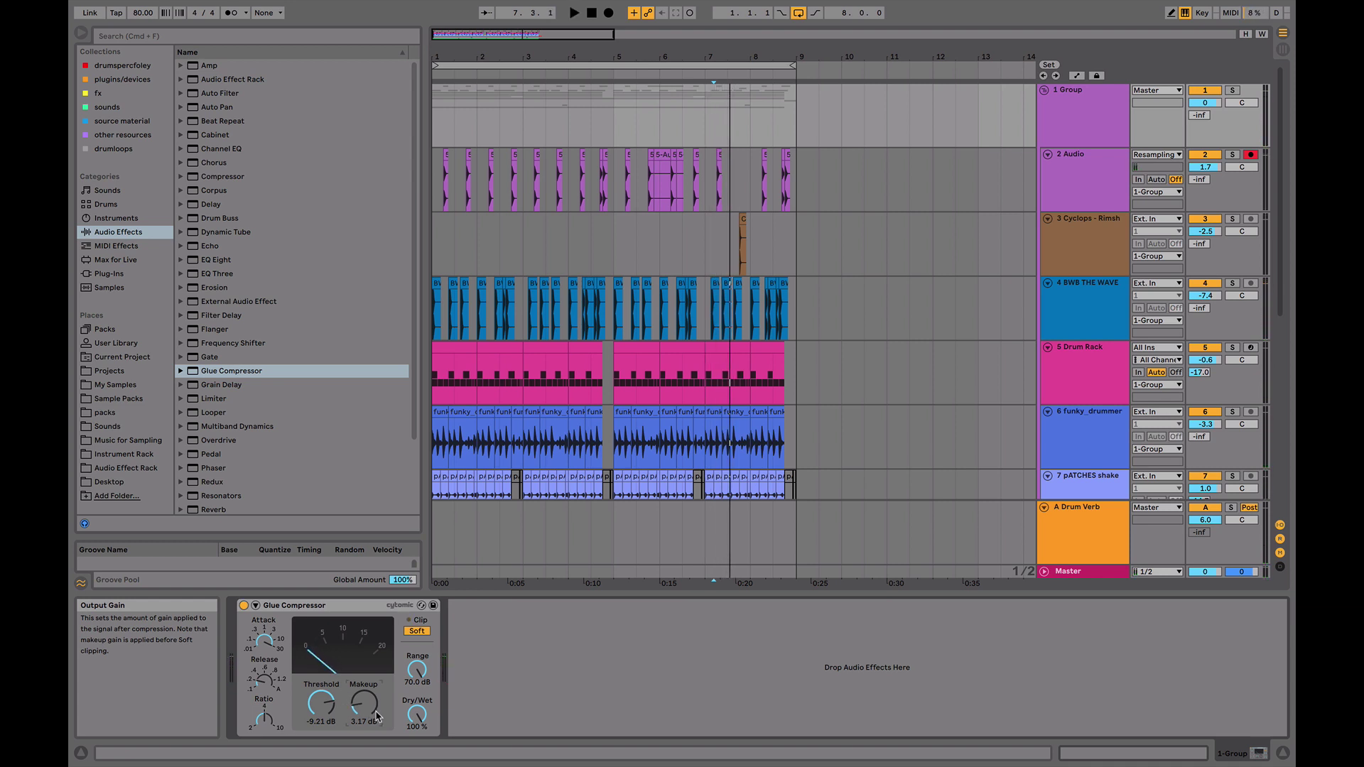
- Add a Drum Buss after the Glue Compressor and set its damp to 20.0 kHz and drive to 0 %
double_click(217, 219)
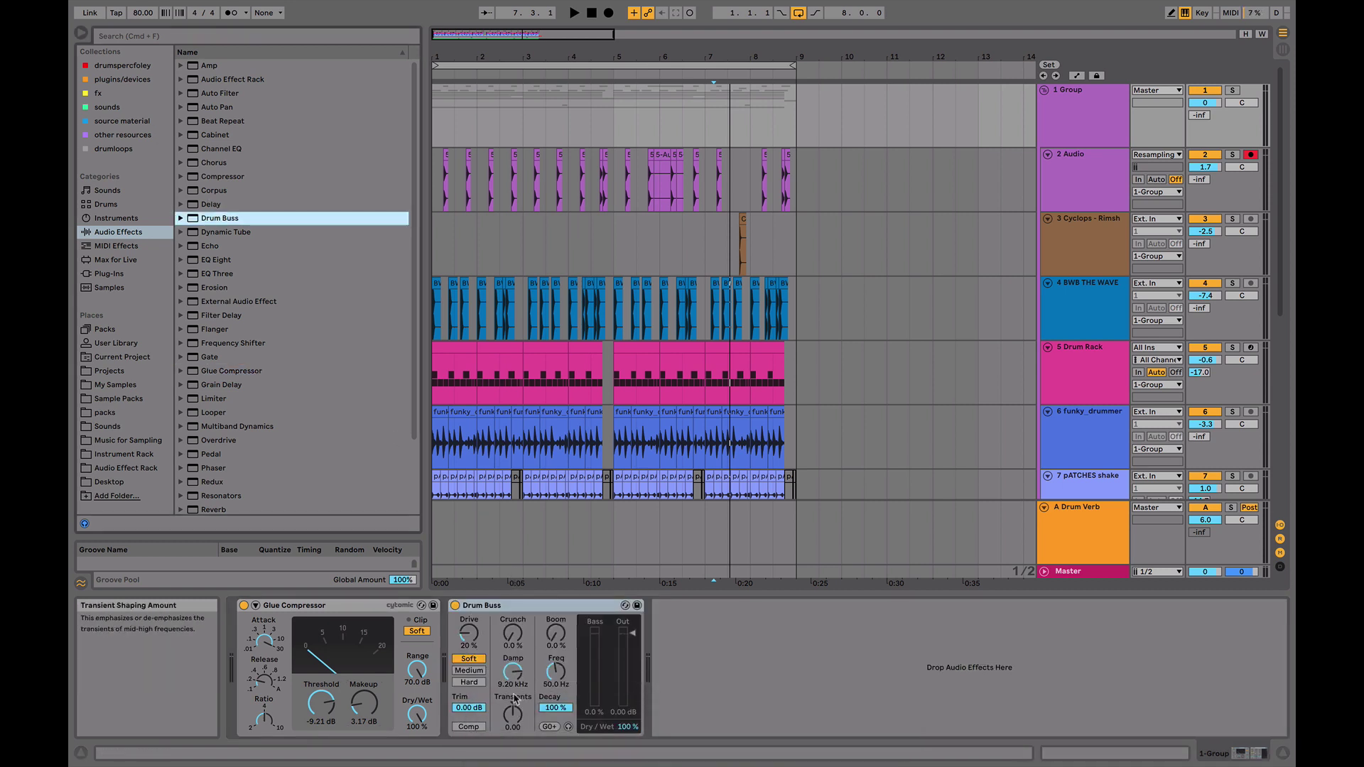
key("space")
left_click_drag(515, 679, 515, 632)
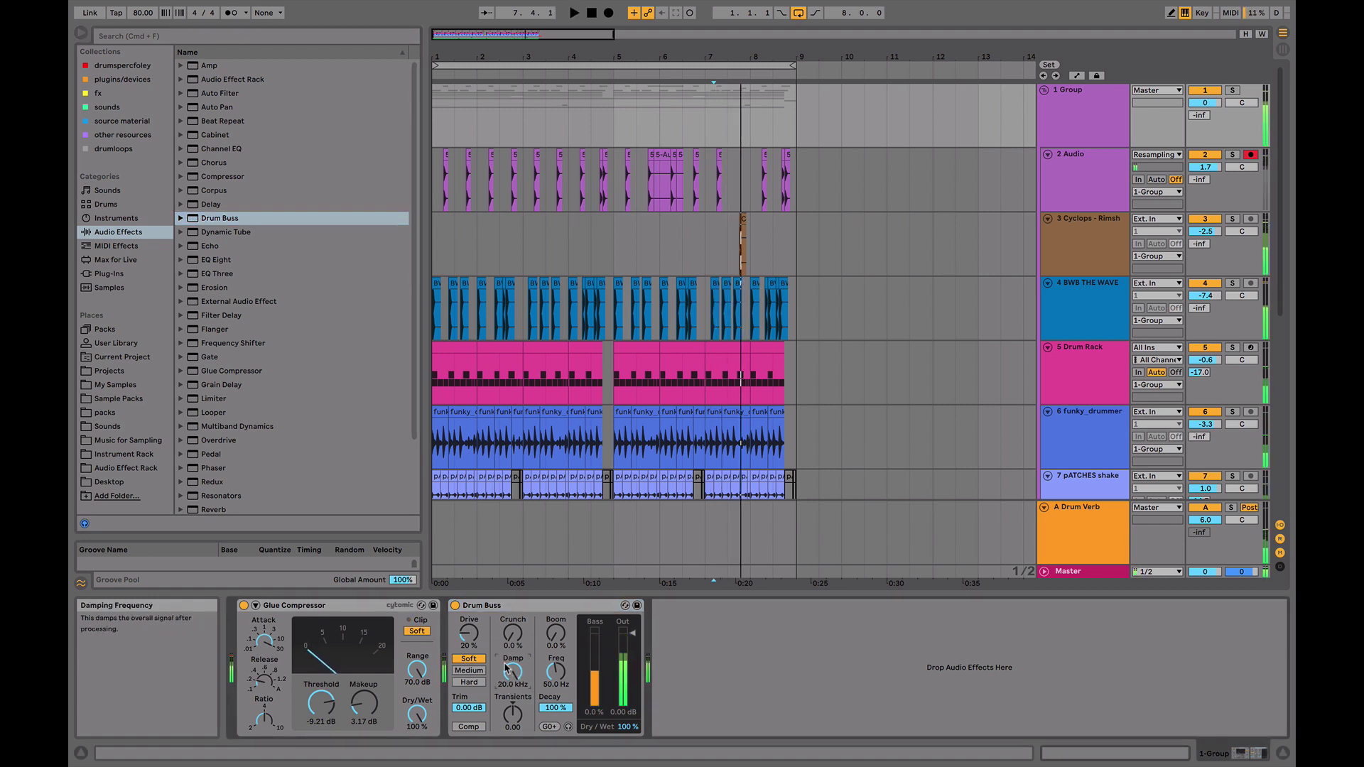
left_click_drag(469, 634, 469, 651)
key("space")
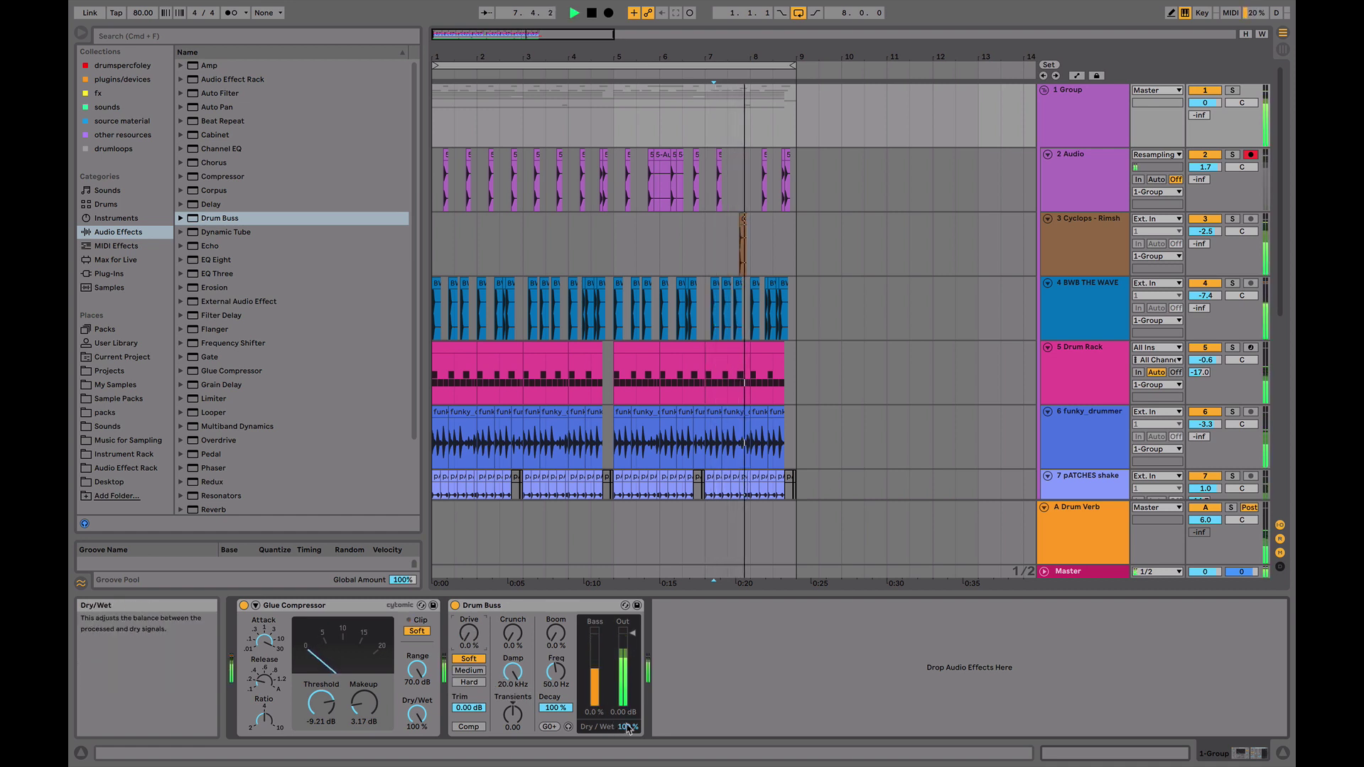
- Audition extreme Drum Buss distortion amounts during playback and settle on 33 % crunch and 13 % drive
key("space")
left_click_drag(626, 726, 627, 684)
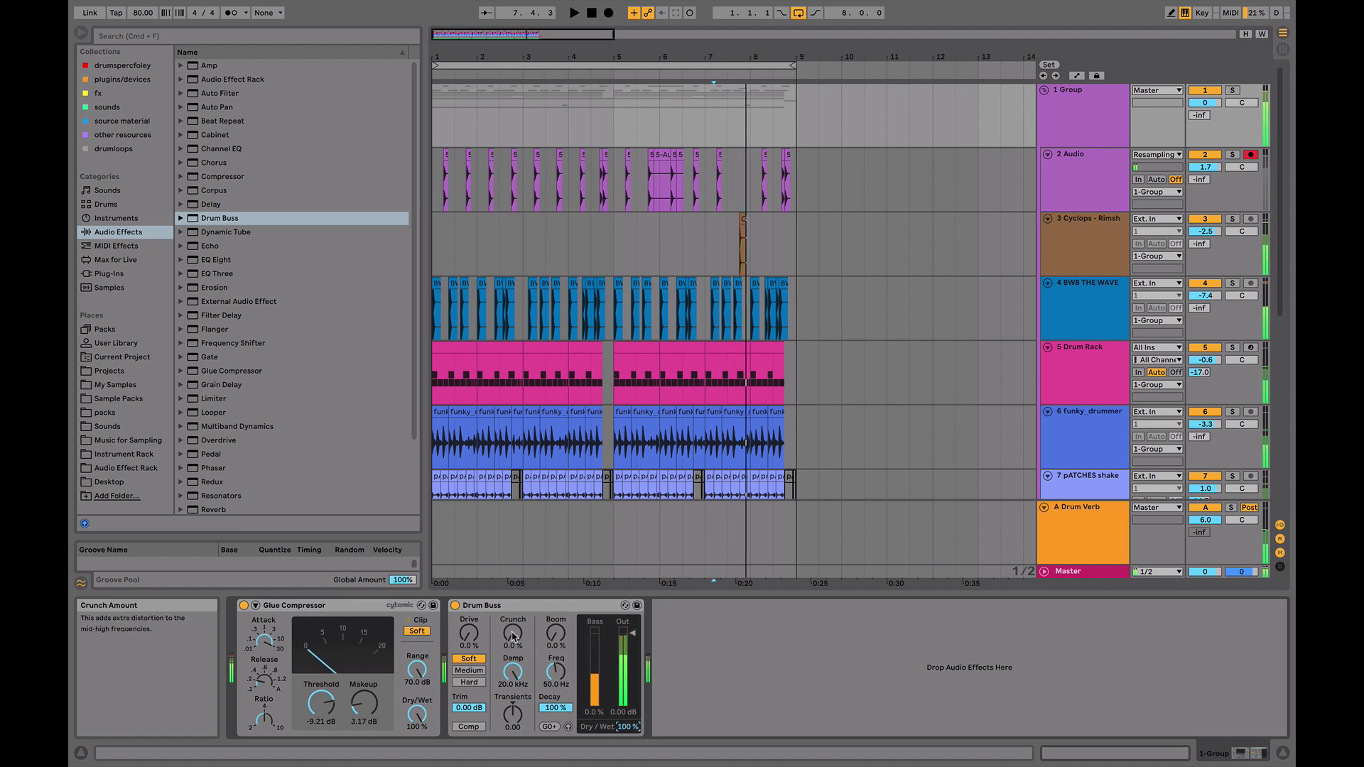
key("space")
key("space")
left_click_drag(512, 634, 512, 561)
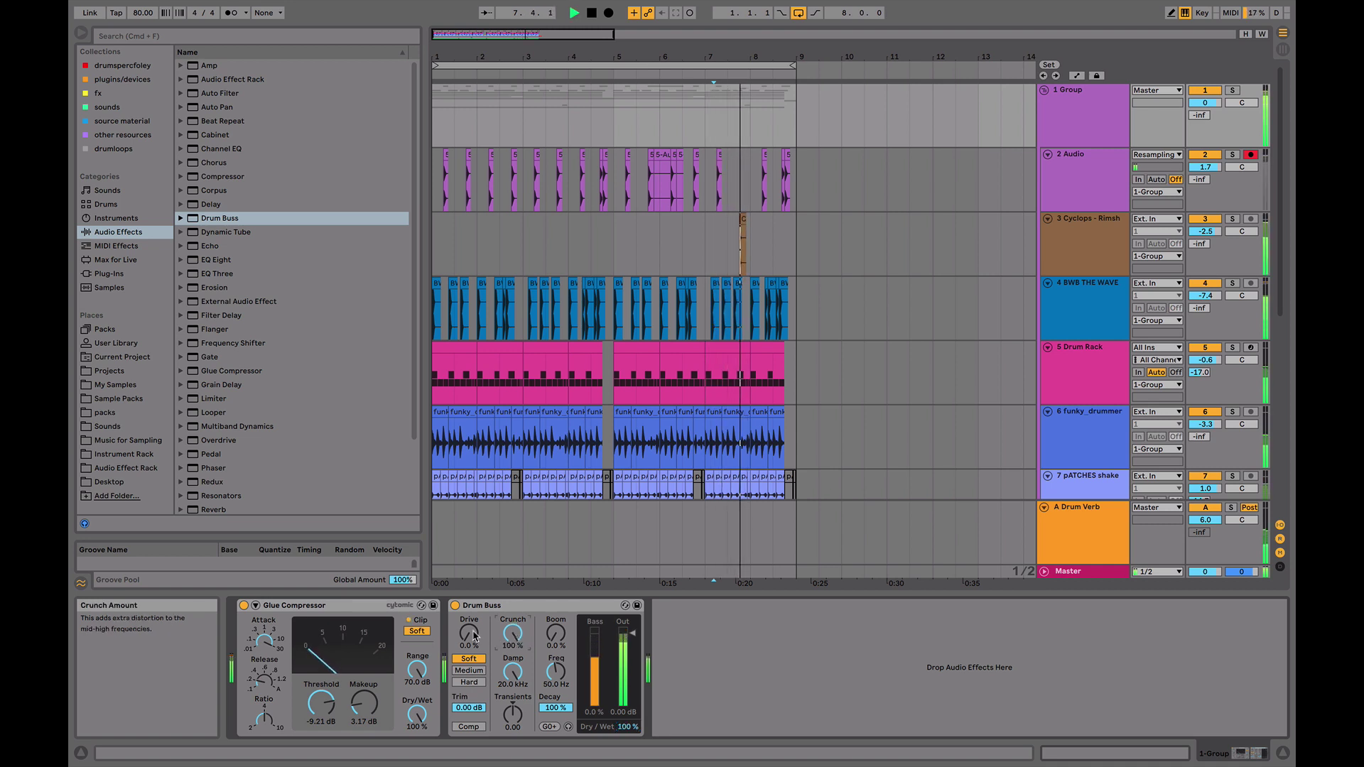
left_click_drag(468, 634, 468, 560)
left_click_drag(512, 634, 512, 709)
mouse_move(467, 634)
left_mouse_down()
mouse_move(467, 666)
mouse_move(512, 611)
mouse_move(477, 639)
left_mouse_up()
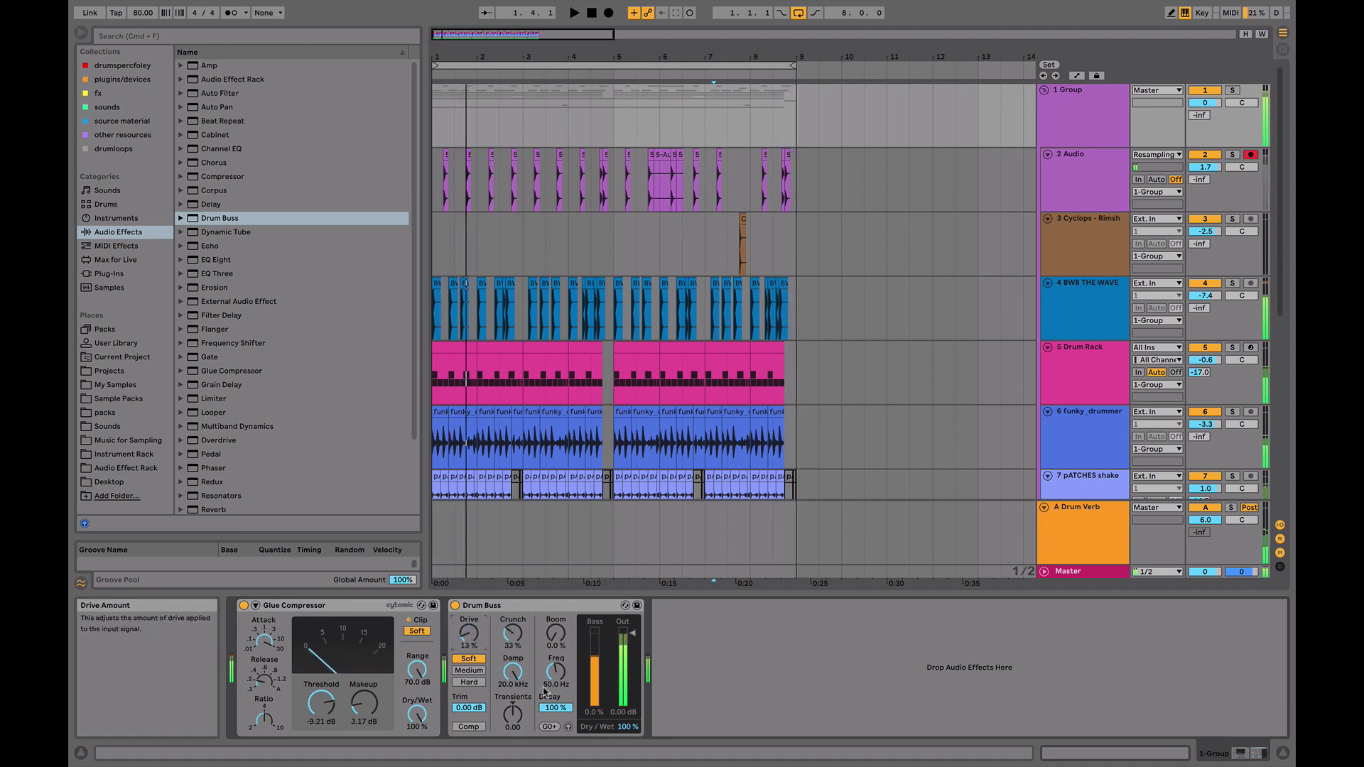
- Set the Drum Buss transients to 0.37, enable its compressor and lower its dry/wet to 28 %
left_click_drag(509, 720, 509, 710)
key("space")
left_click(474, 729)
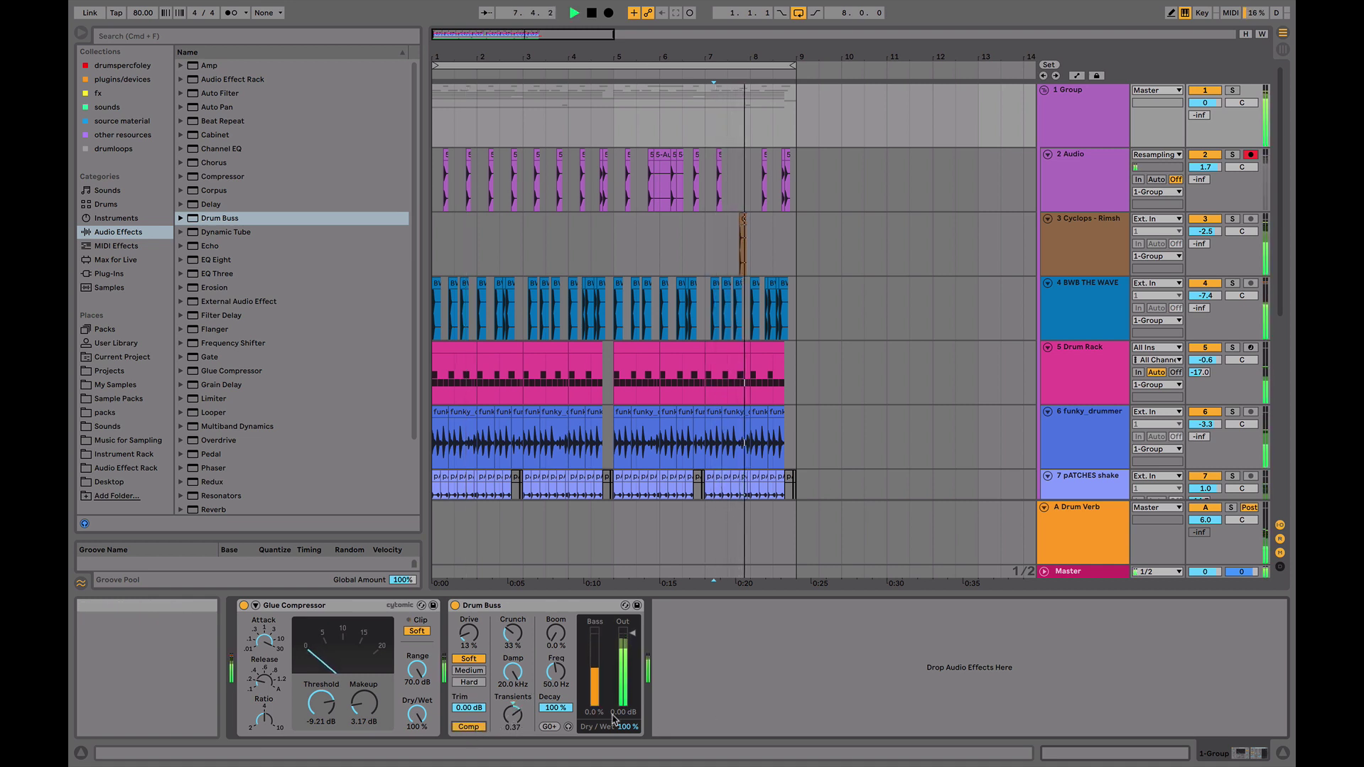
key("space")
left_click_drag(626, 726, 626, 731)
- Compare the Drum Buss bypassed and active during playback and set its dry/wet to 24 %
key("space")
left_click(455, 606)
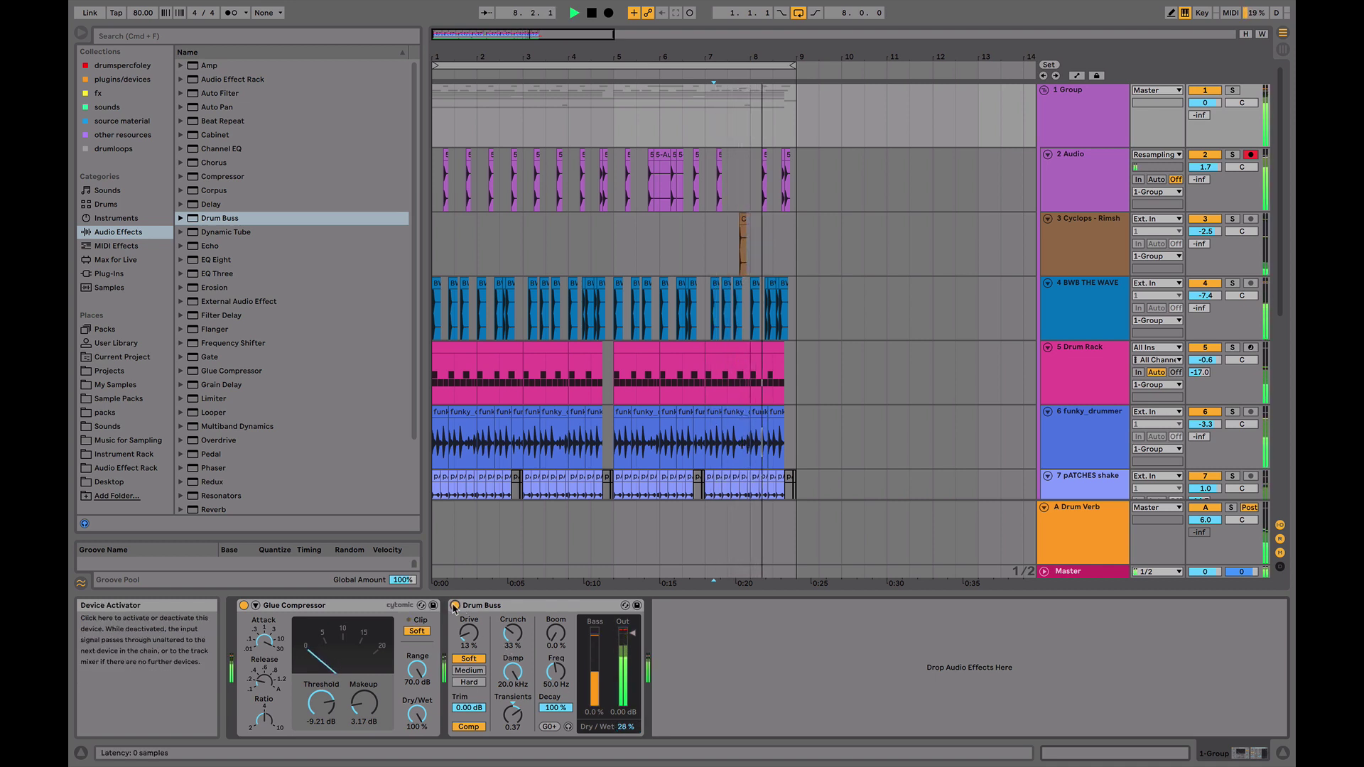
left_click(454, 606)
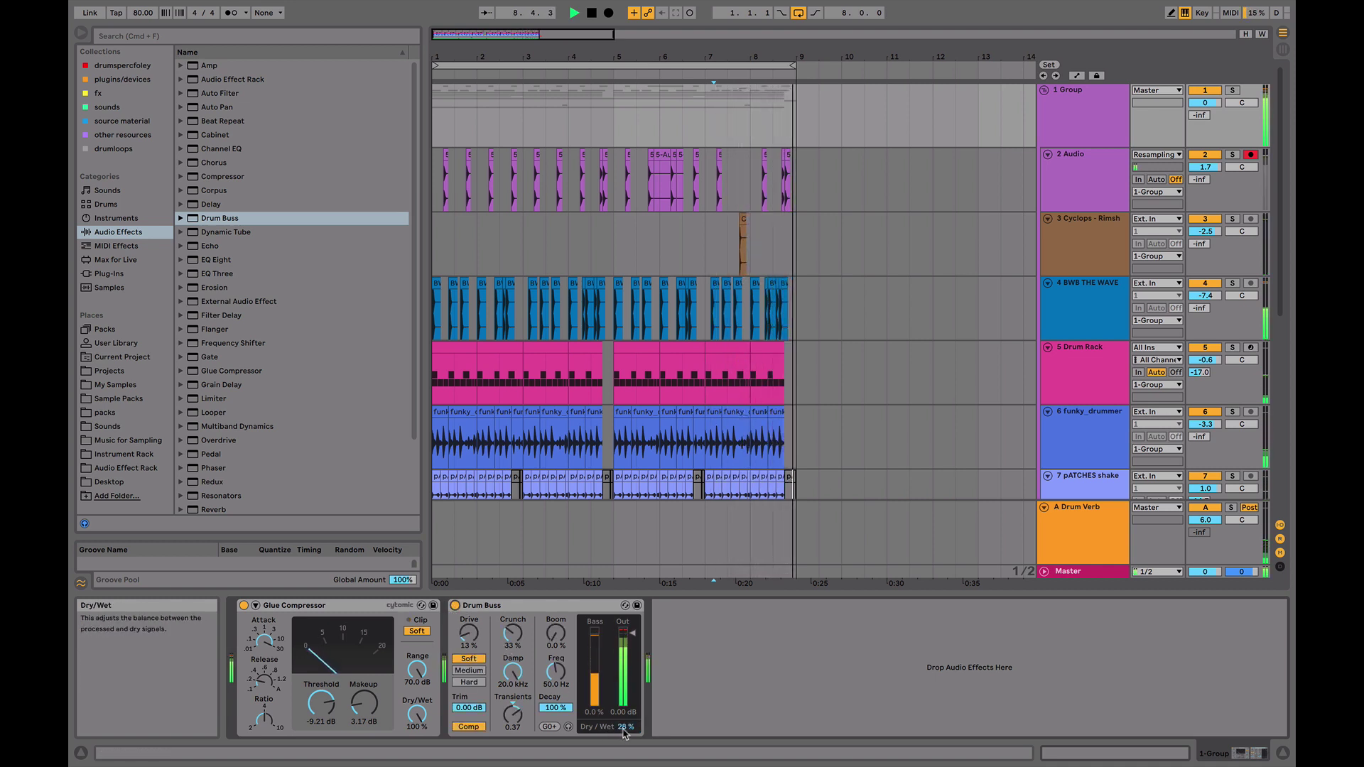
left_click_drag(625, 733, 625, 736)
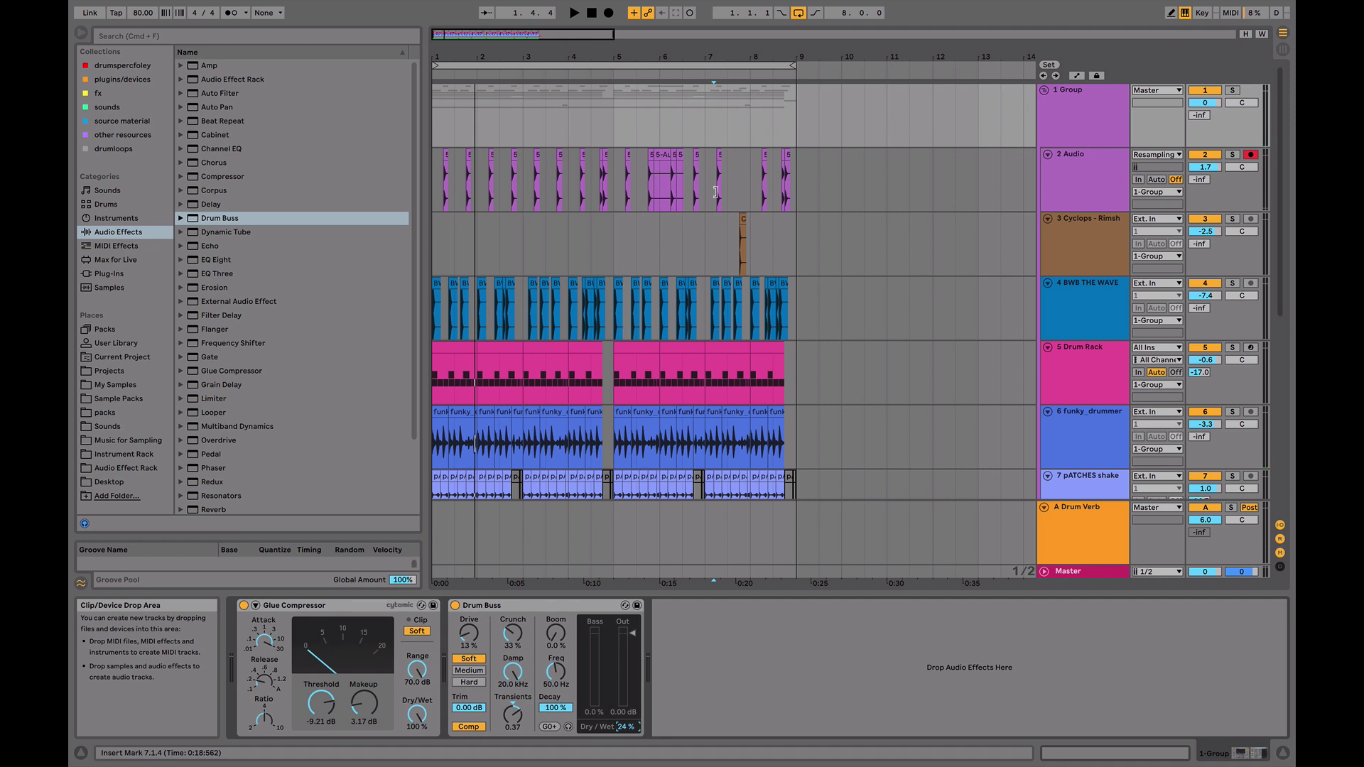
- Add a Channel EQ after the Drum Buss on the group track and raise its low gain to 1.5 dB
left_click(180, 426)
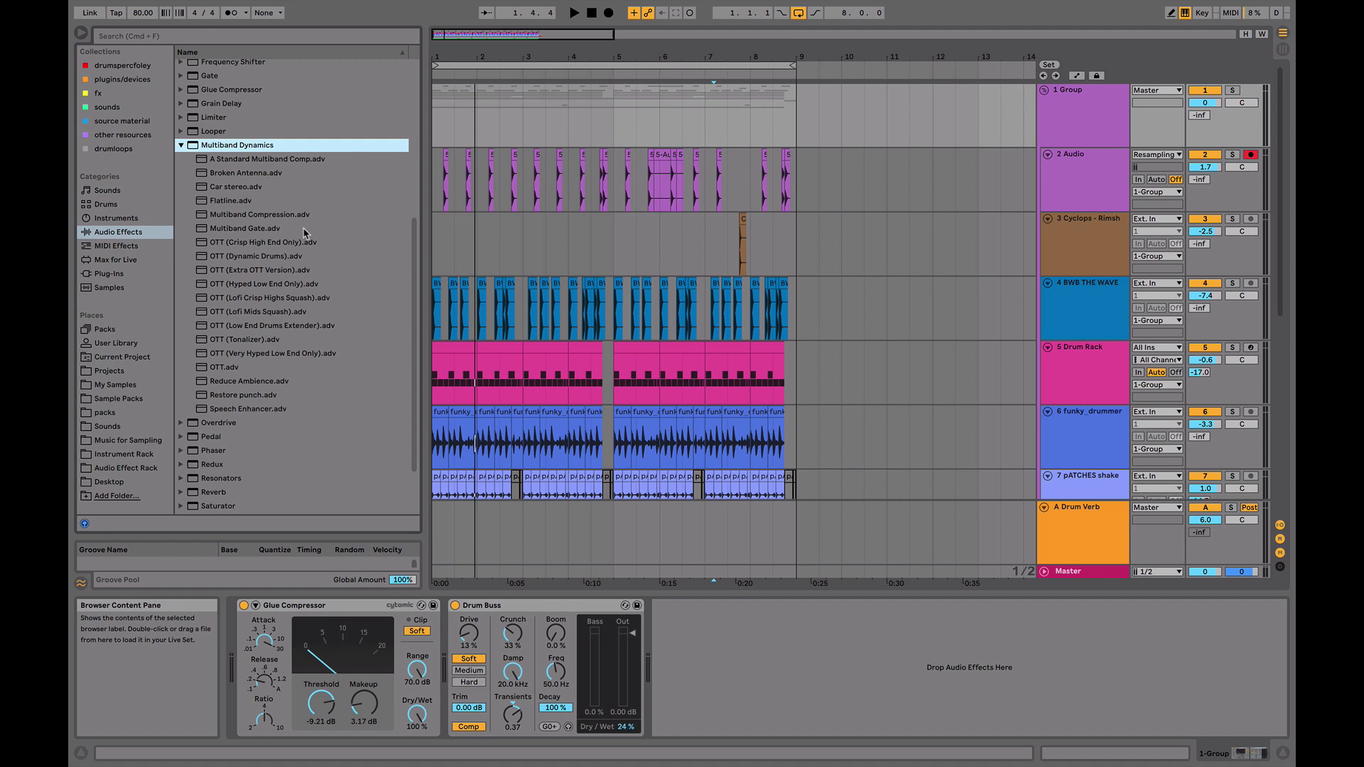
scroll(215, 135, "up", 7)
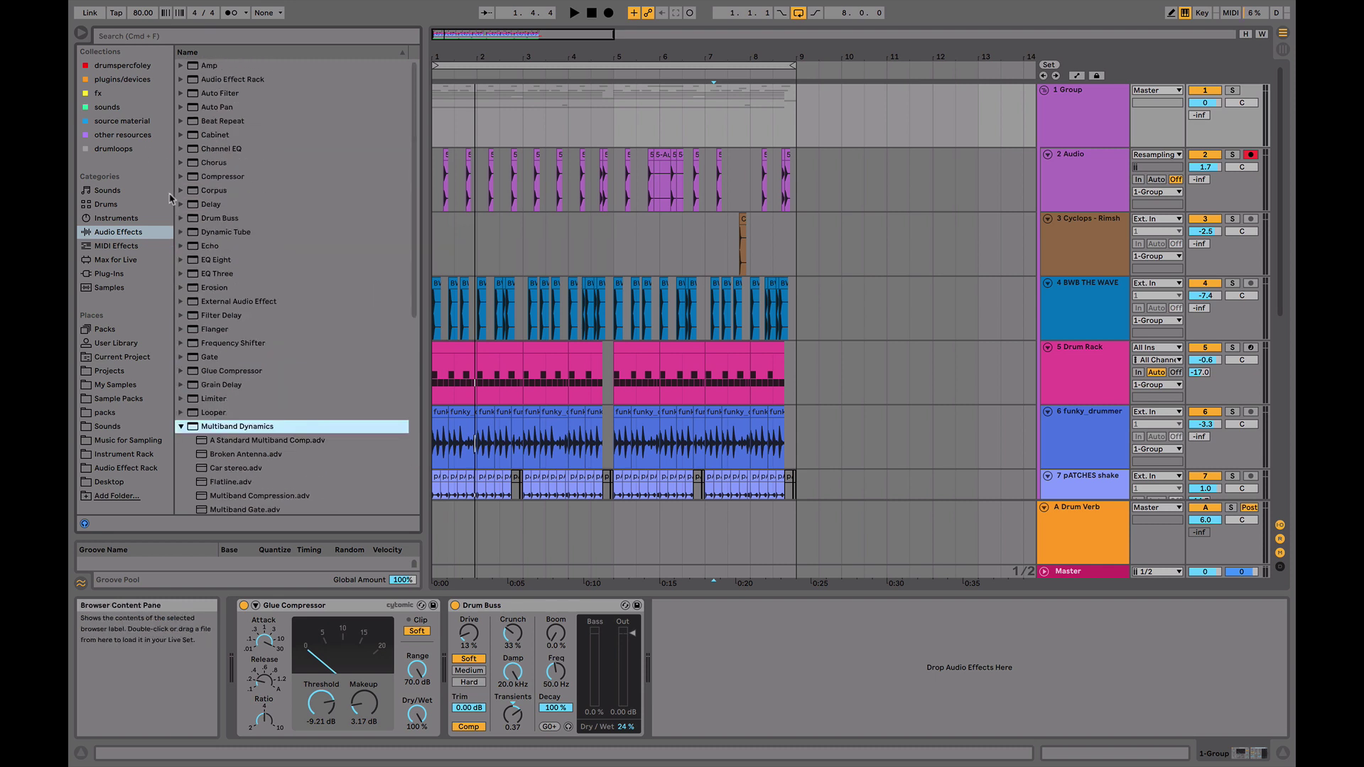
double_click(223, 147)
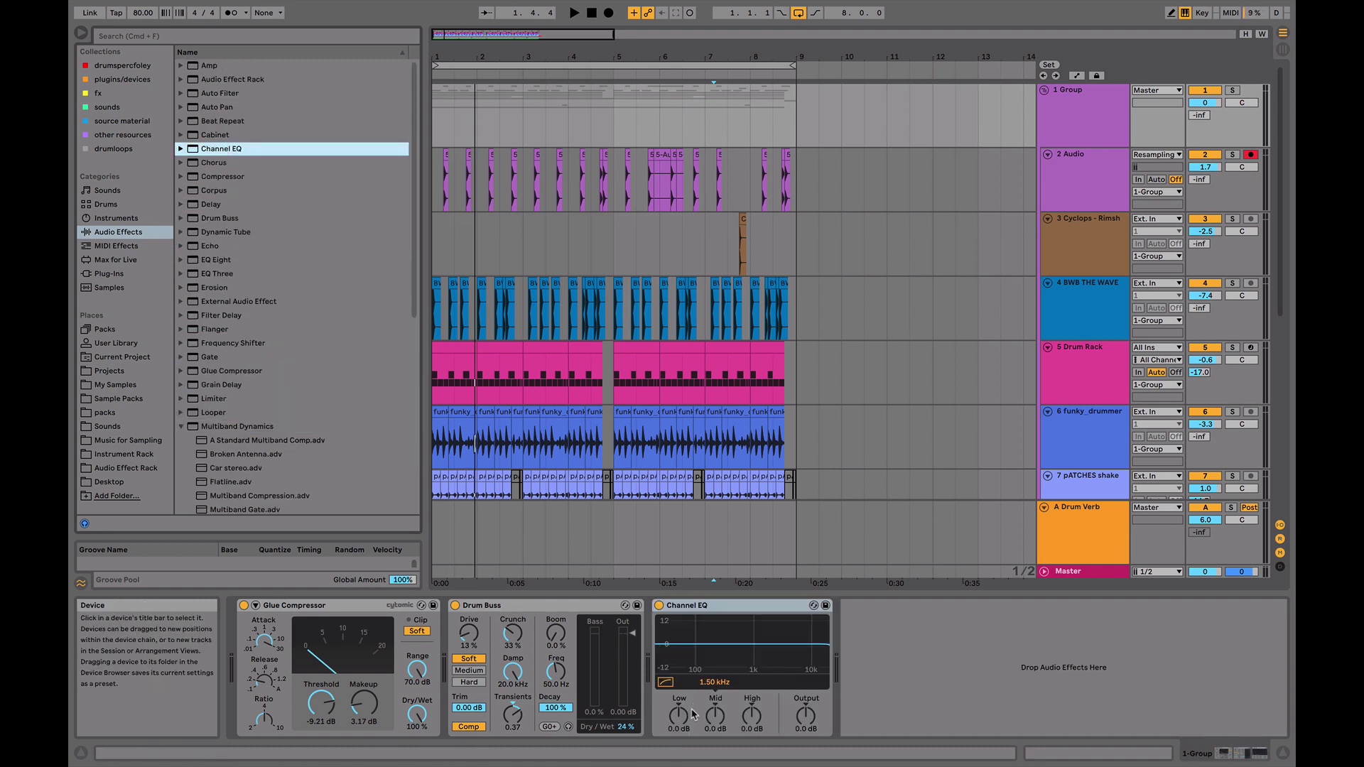
left_click_drag(679, 716, 679, 713)
key("space")
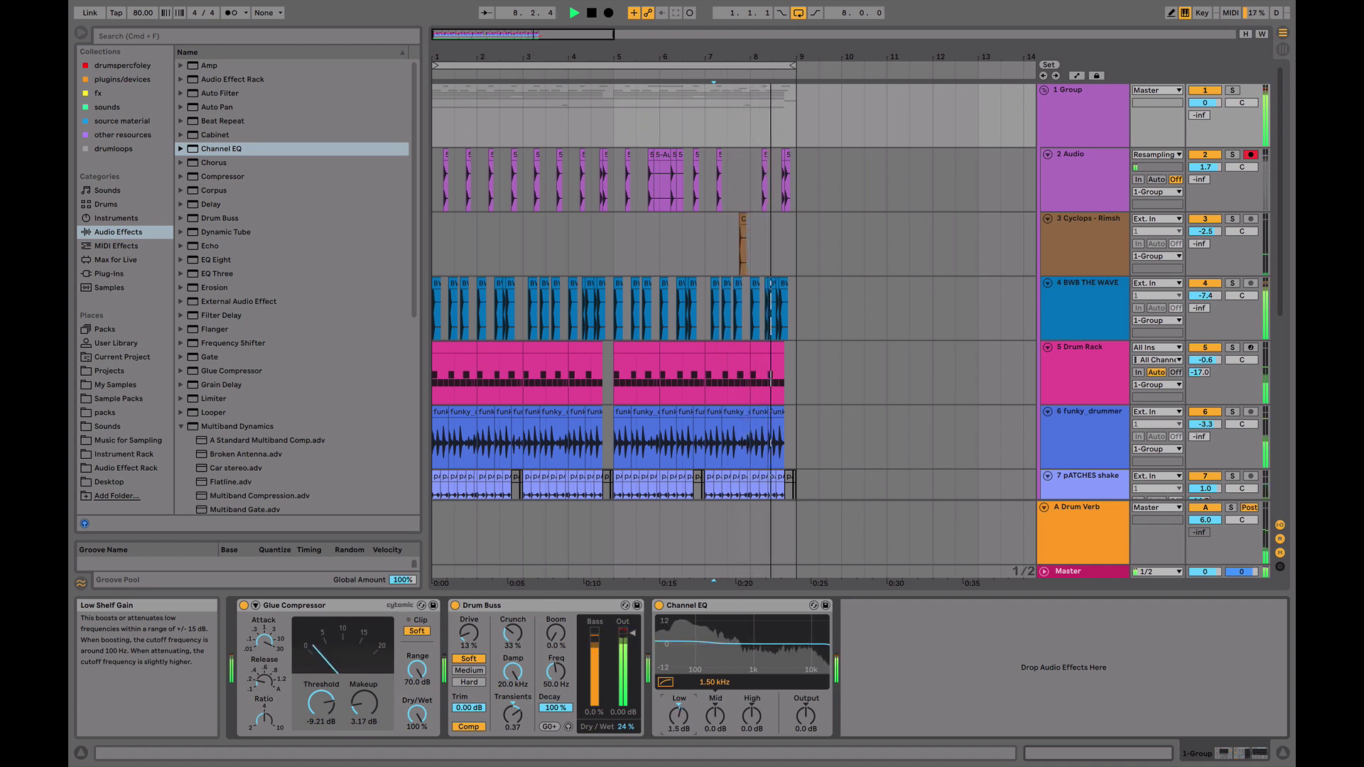
- Stop playback and remove the Channel EQ from the drum group's effect chain
left_click(714, 606)
key("space")
key("Delete")
- Insert a new audio track below the drum group, outside the group
scroll(967, 330, "down", 10)
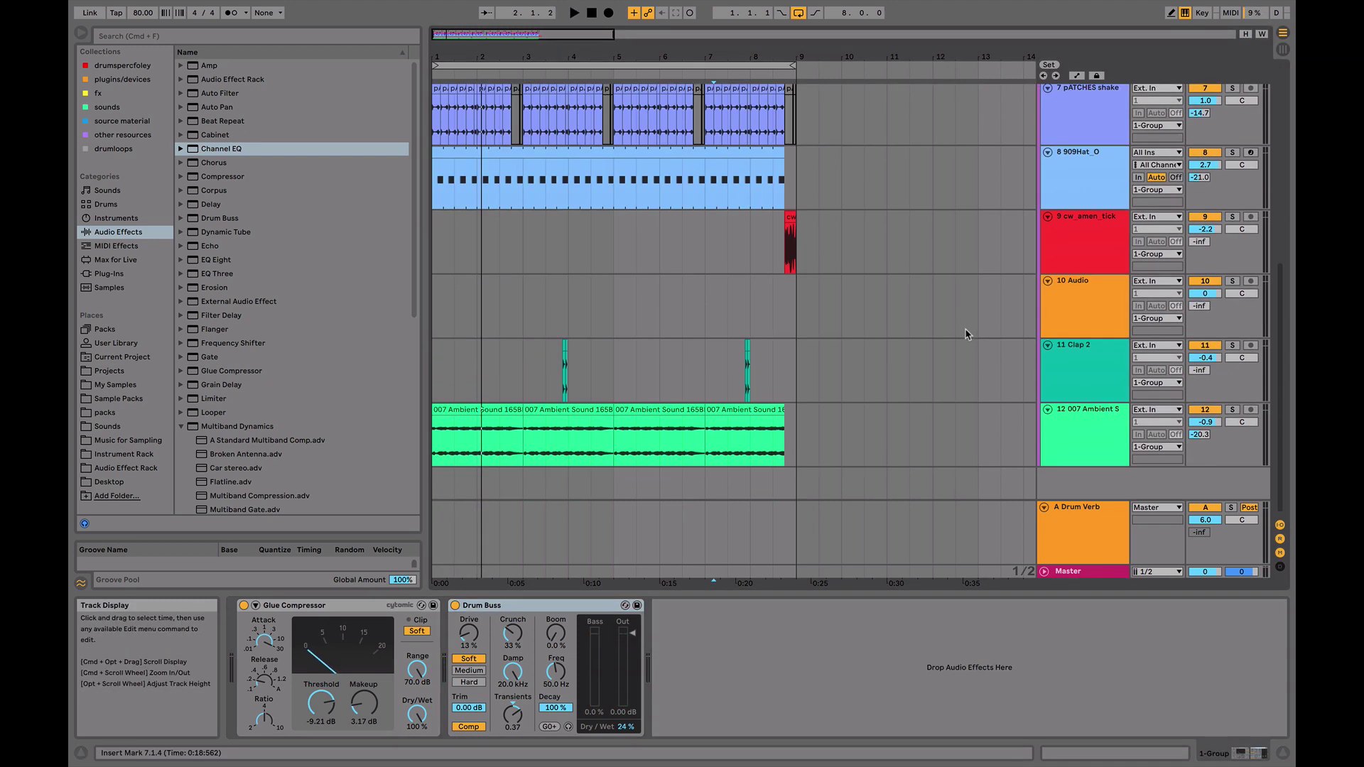
scroll(1030, 326, "up", 10)
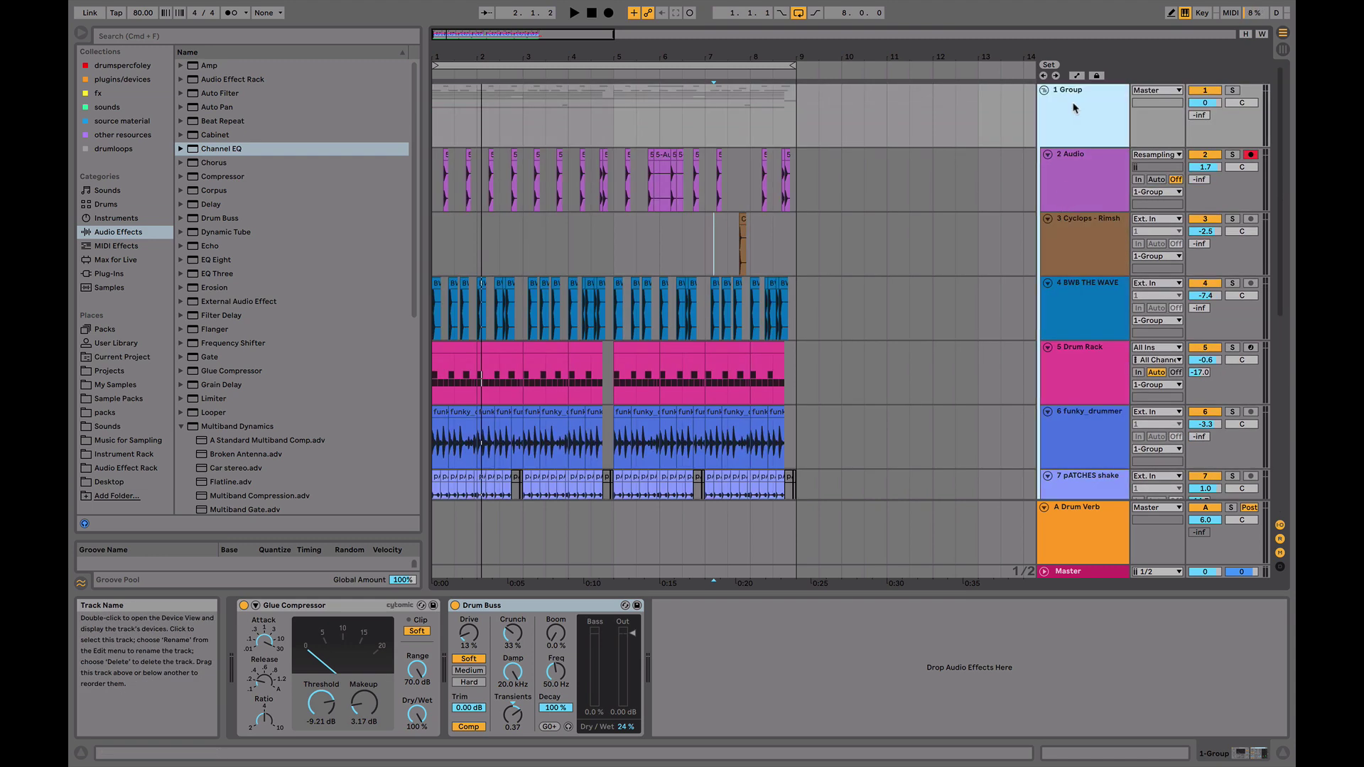
key("super+t")
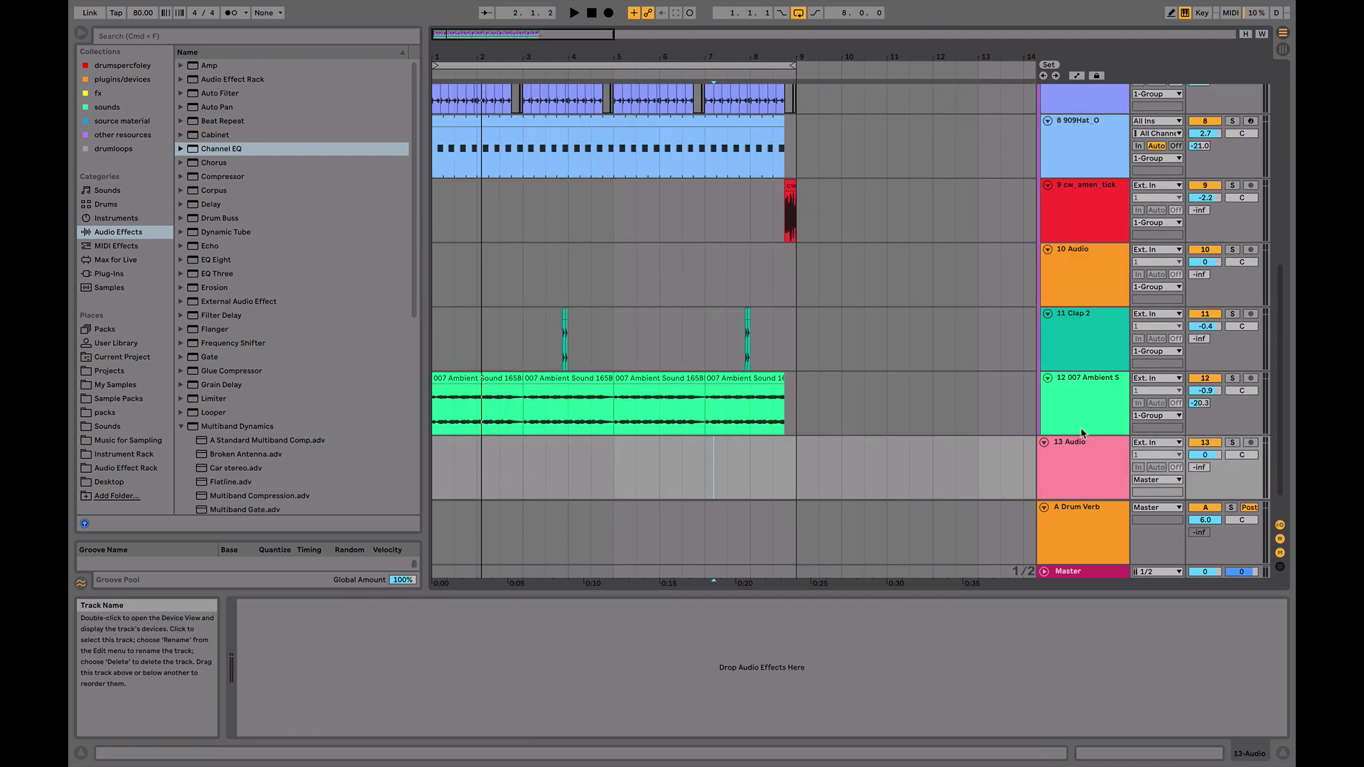
left_click(1081, 449)
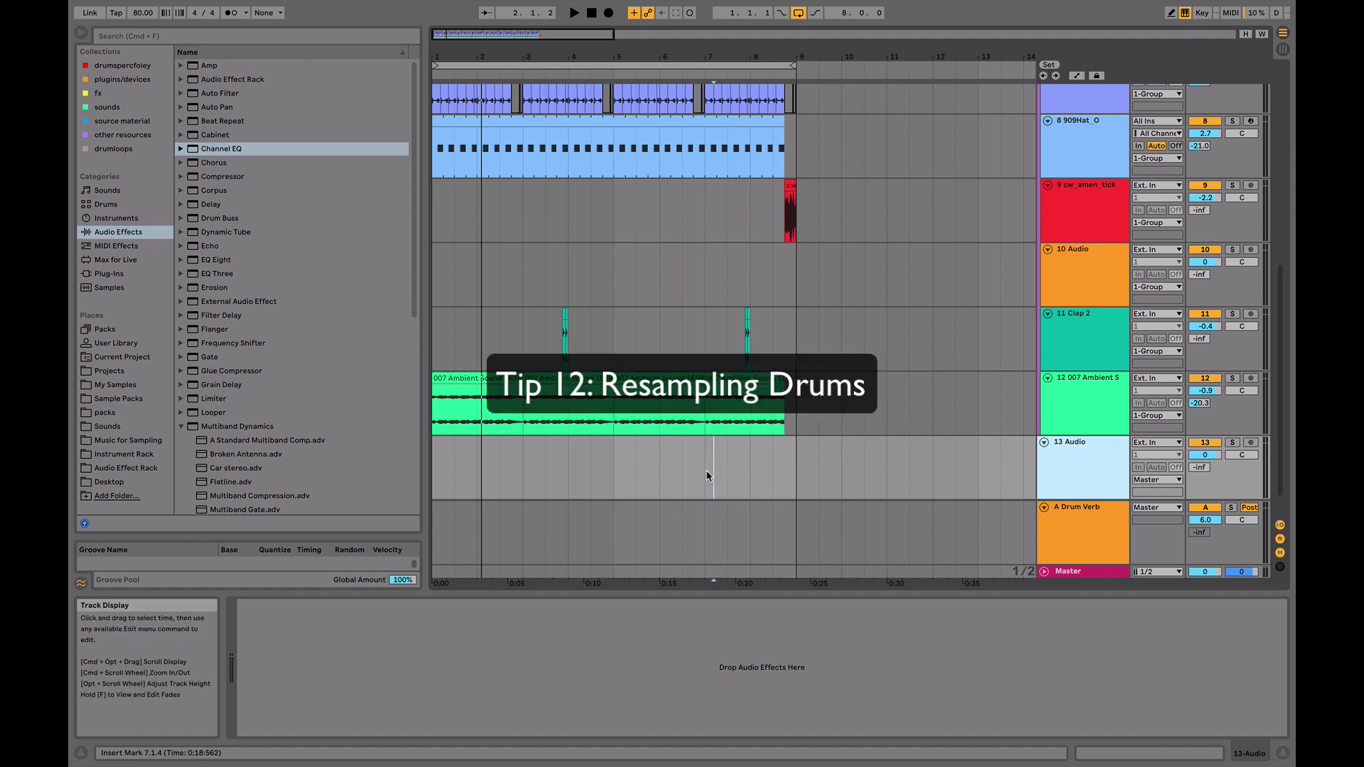
- Place the insert mark at bar 1, set track 13's input to Resampling and arm it for recording
left_click(439, 466)
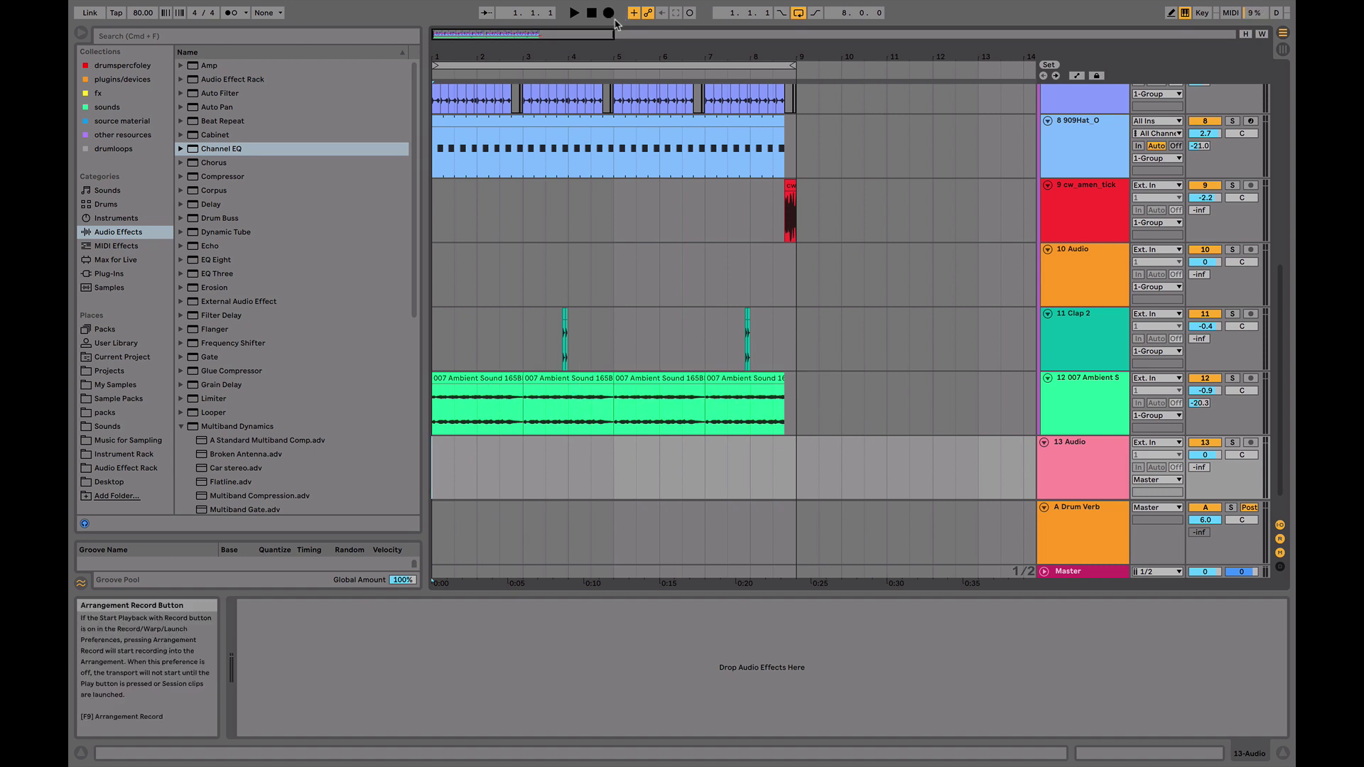
left_click(1168, 445)
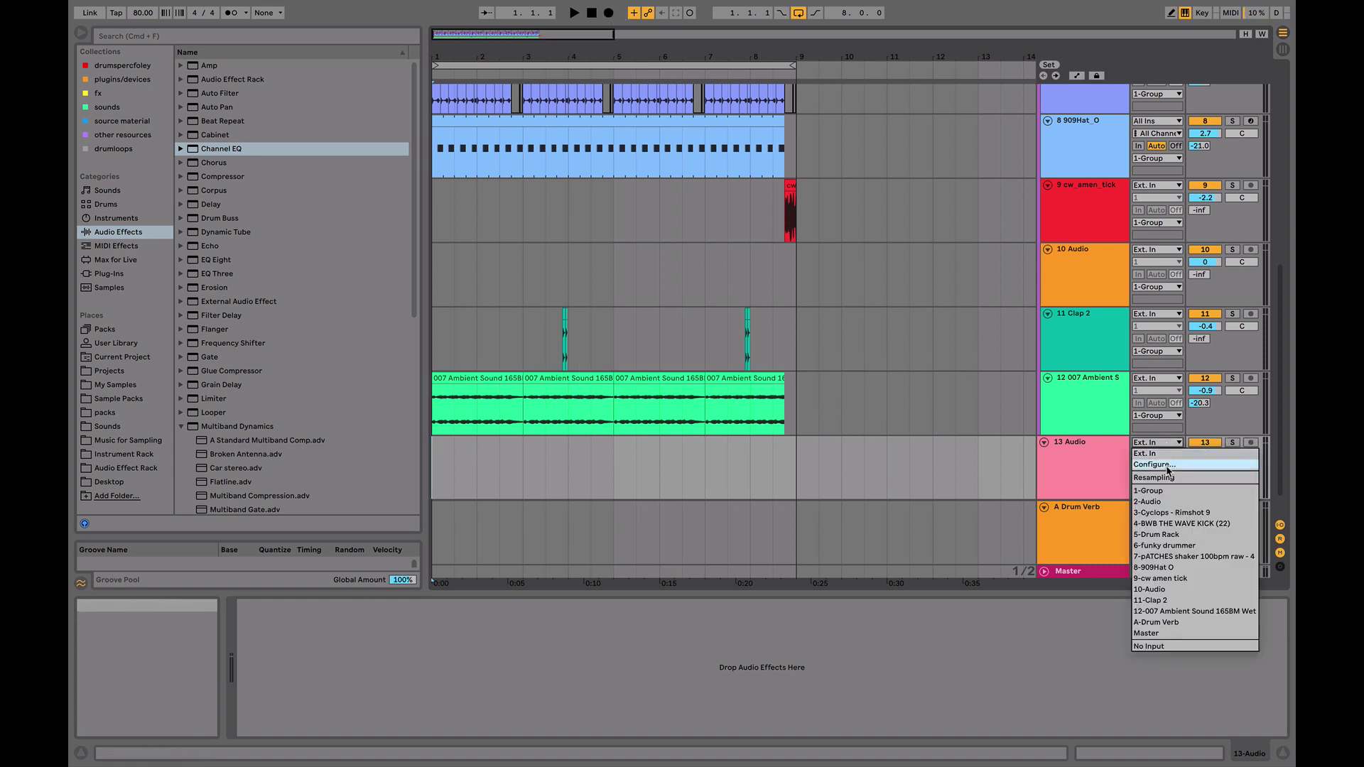
left_click(1154, 469)
left_click(1251, 442)
- Record the full drum mix onto track 13 from bar 1 and trim the recorded clip to end at bar 3
left_click(608, 14)
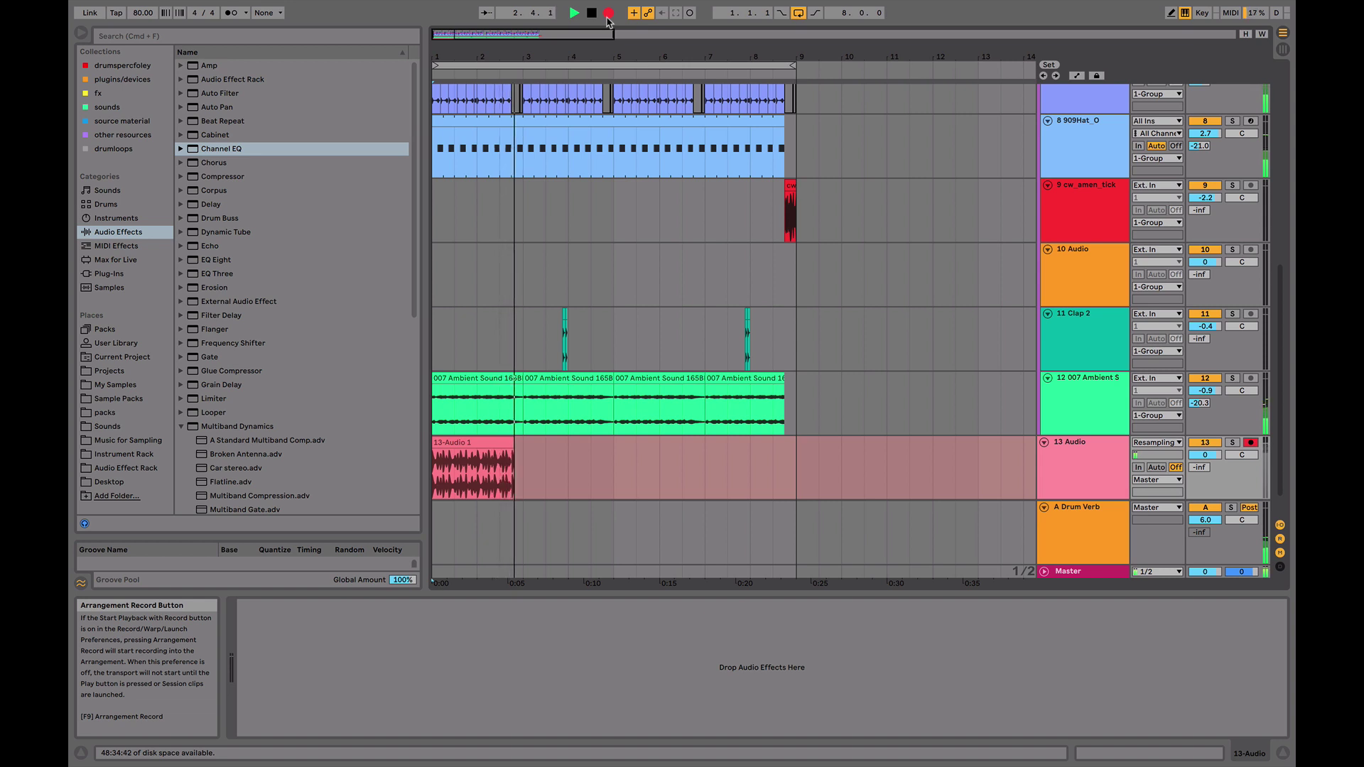
key("space")
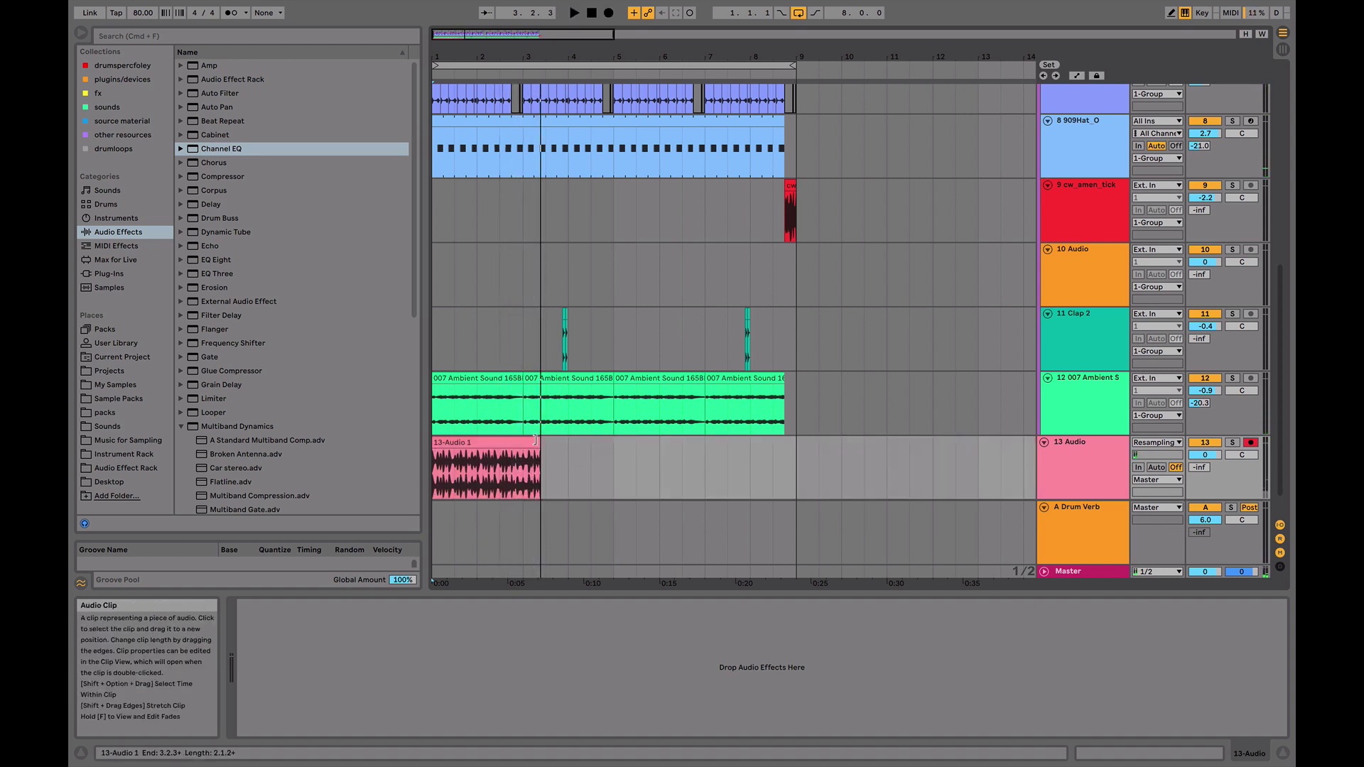
left_click_drag(540, 440, 526, 440)
- Duplicate the drum group's clips from bars 1 to 9 into the following eight bars
left_click(794, 397)
scroll(611, 248, "up", 10)
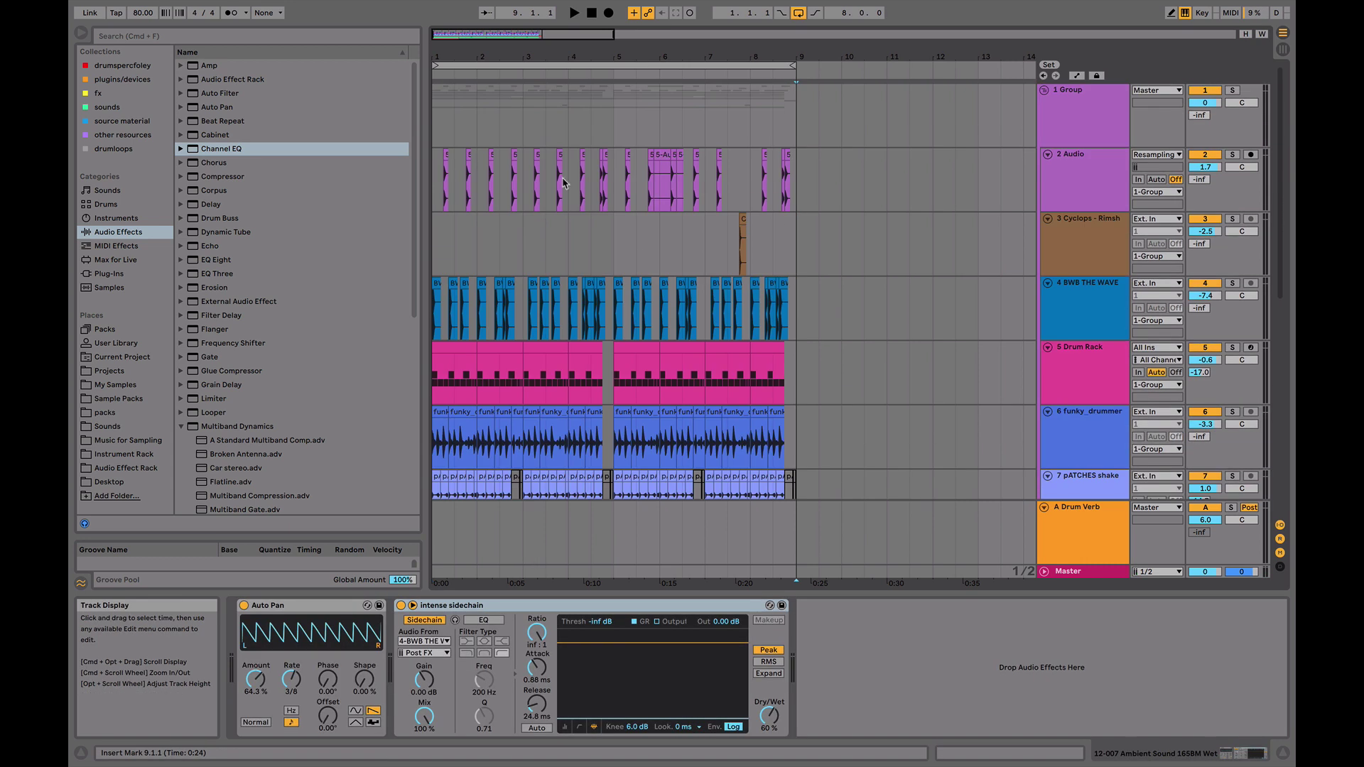
left_click(436, 93)
left_click_drag(432, 91, 433, 93)
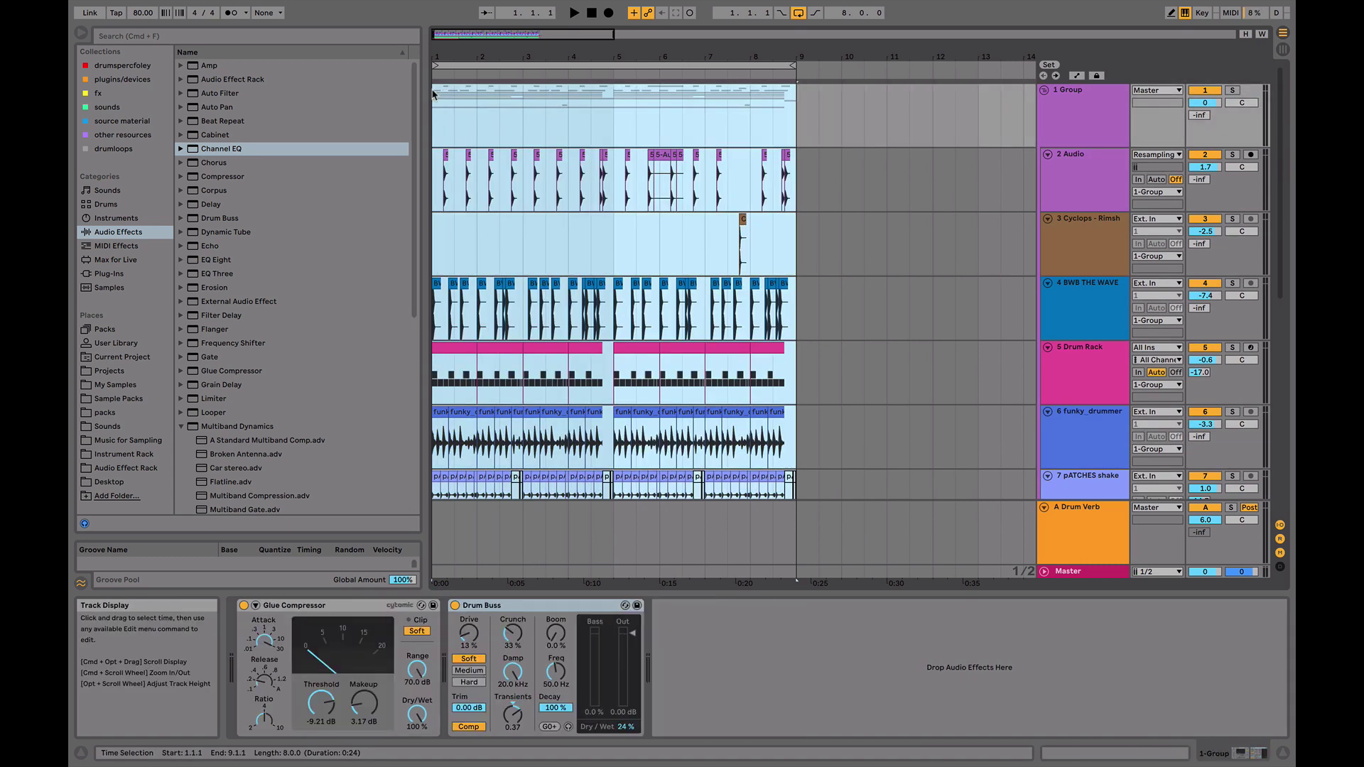
key("super+d")
- Deactivate all duplicated drum group clips between bar 9 and bar 10
scroll(631, 253, "down", 10)
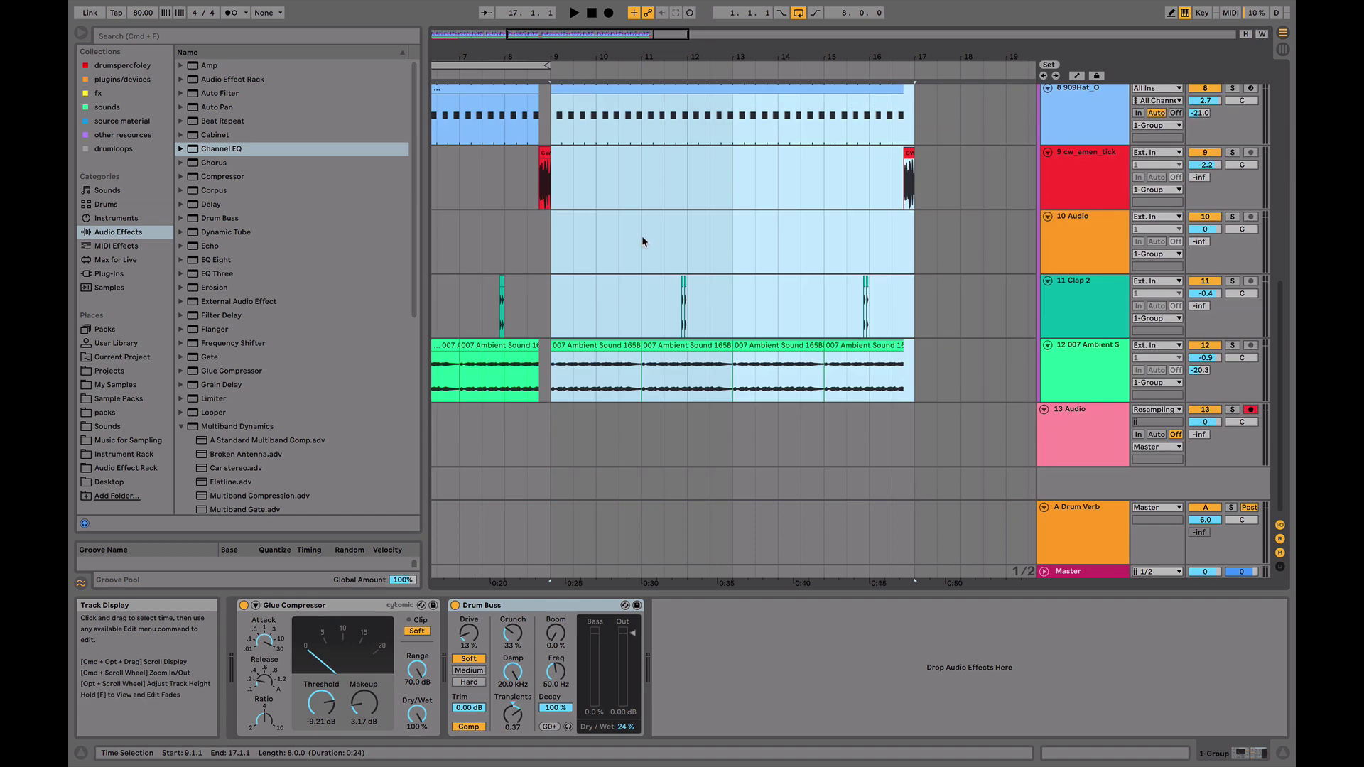
scroll(631, 253, "left", 3)
scroll(668, 342, "left", 5)
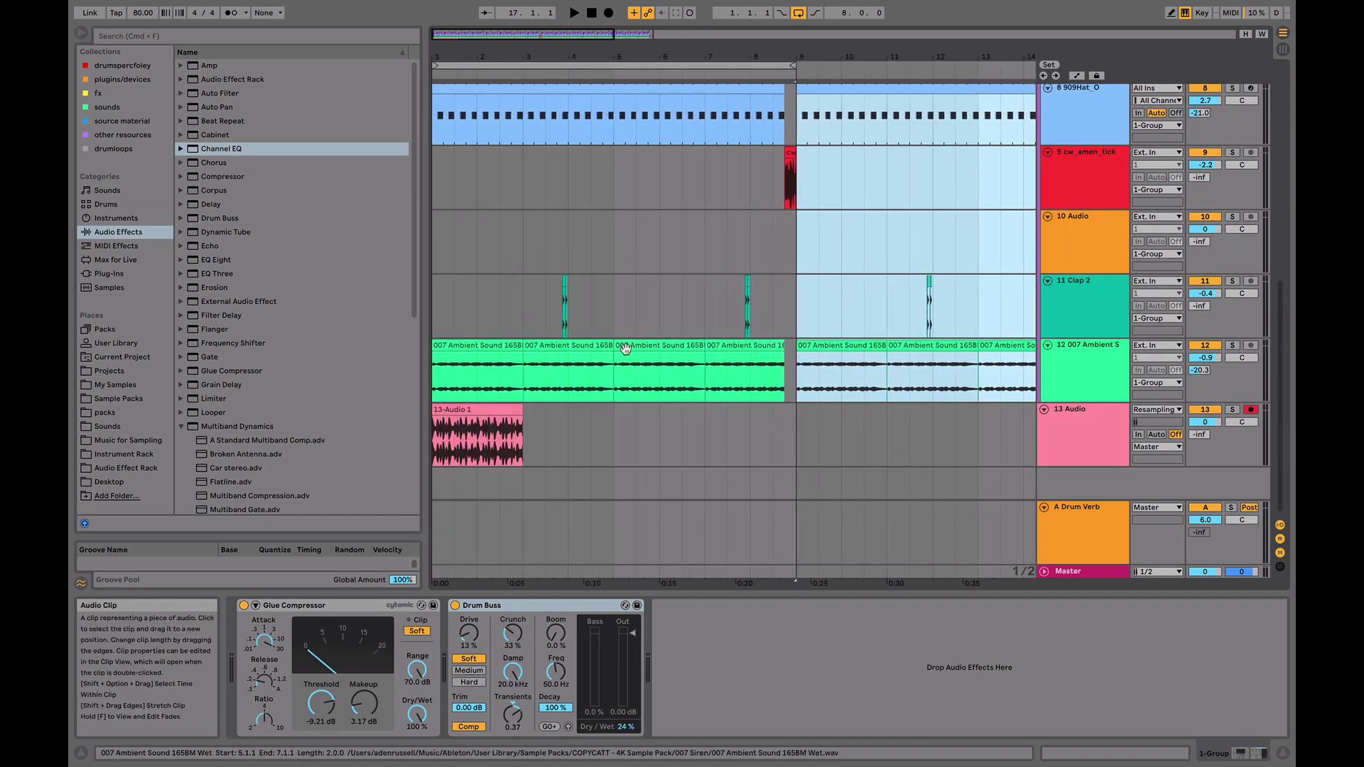
left_click(520, 411)
left_click(847, 426)
scroll(846, 410, "up", 10)
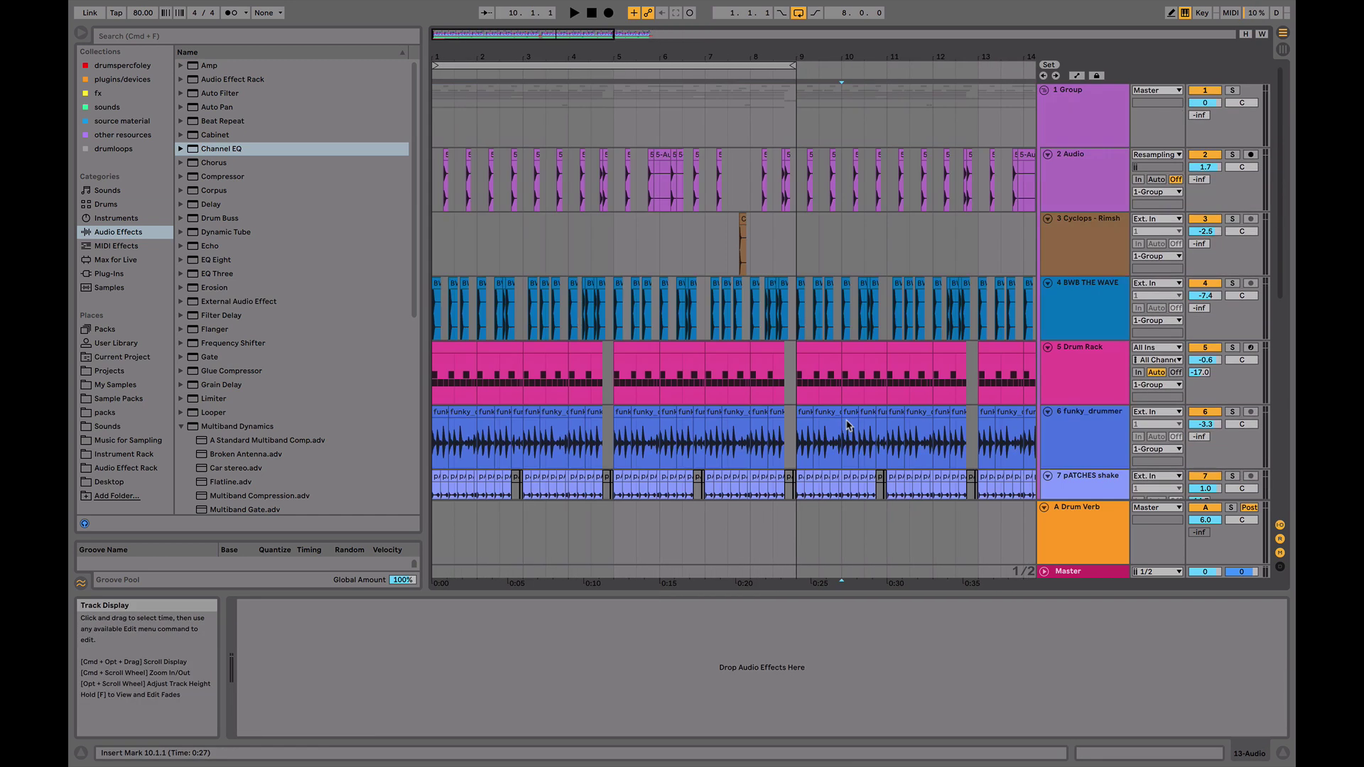
left_click(796, 156, "shift")
key("0")
- Place one bar of the resampled drum clip on track 13 at bar 9 and play it back
scroll(796, 156, "down", 10)
left_click_drag(458, 410, 813, 440)
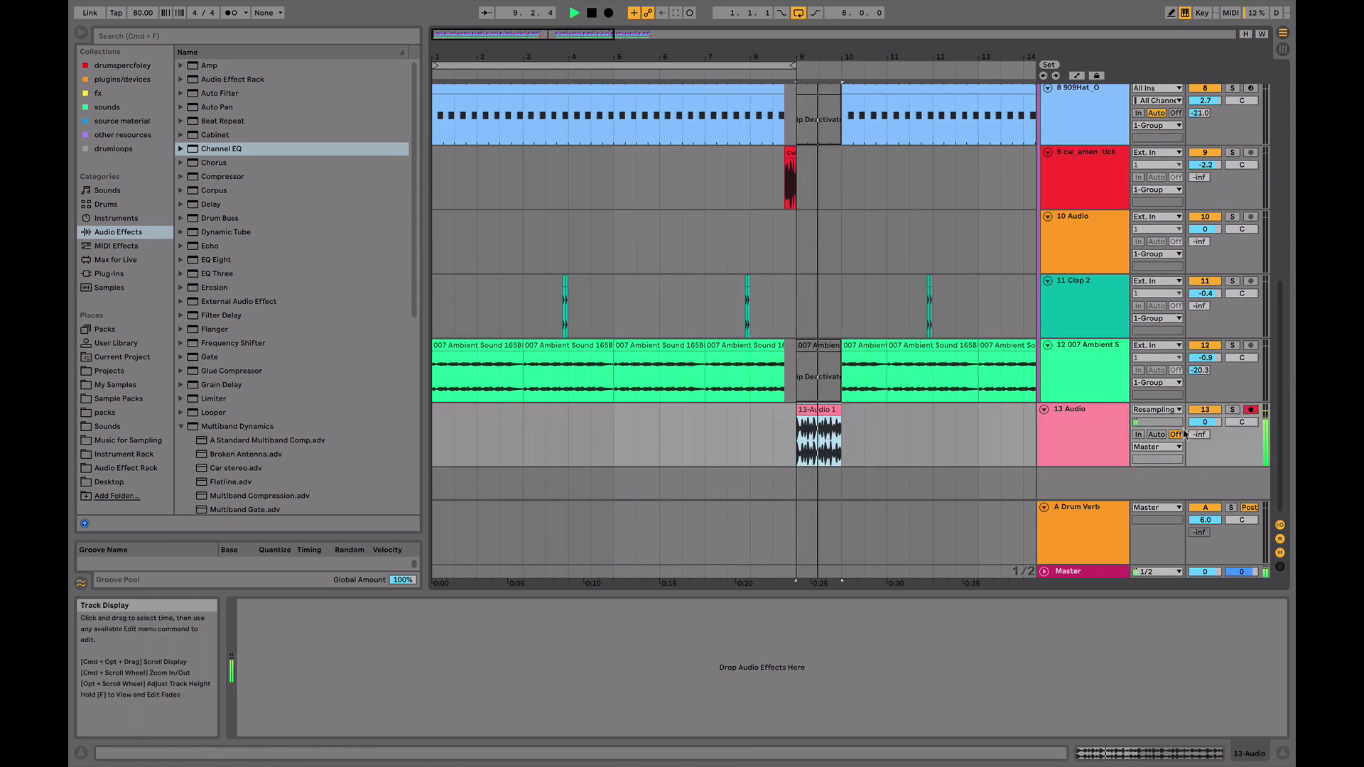
key("space")
- Add an EQ Eight to track 13, set band 1 to a low cut at 212 Hz and play the clip
left_click(1087, 431)
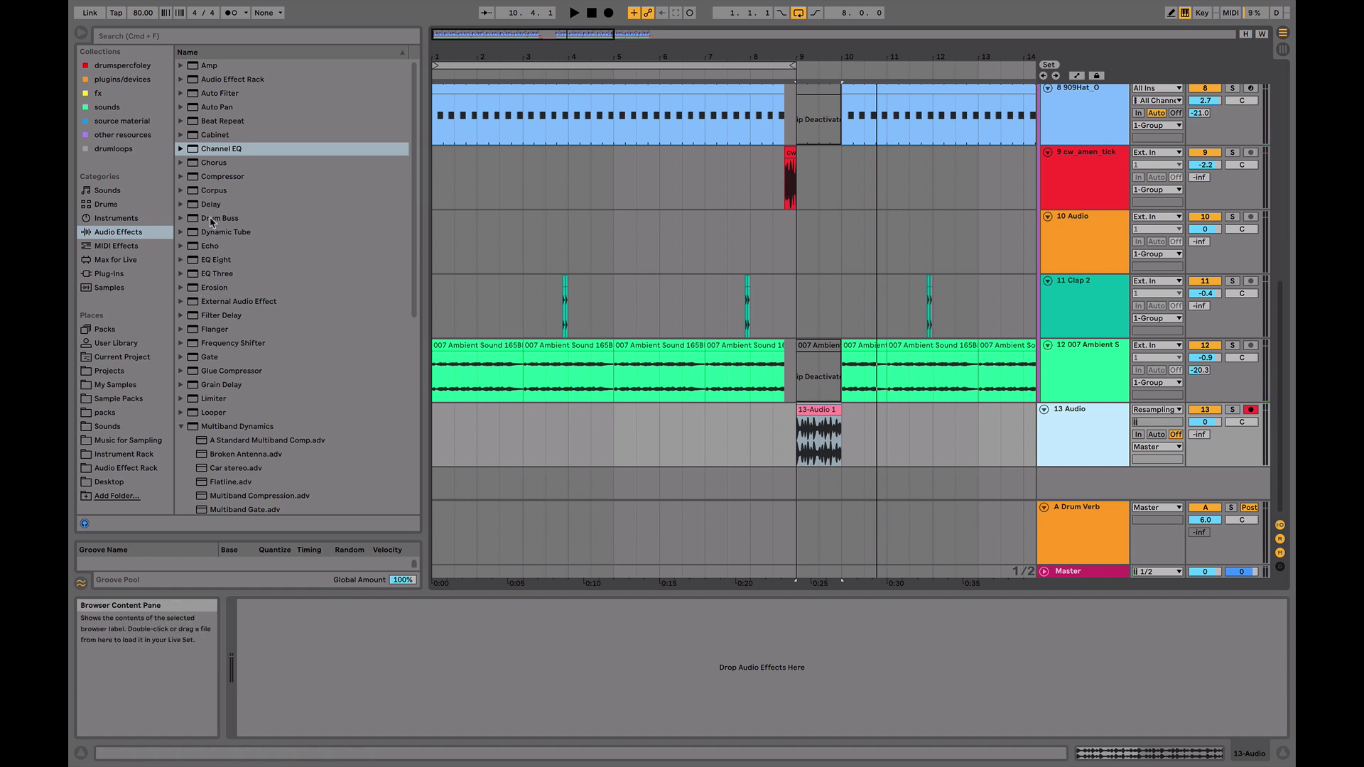
left_click(182, 386)
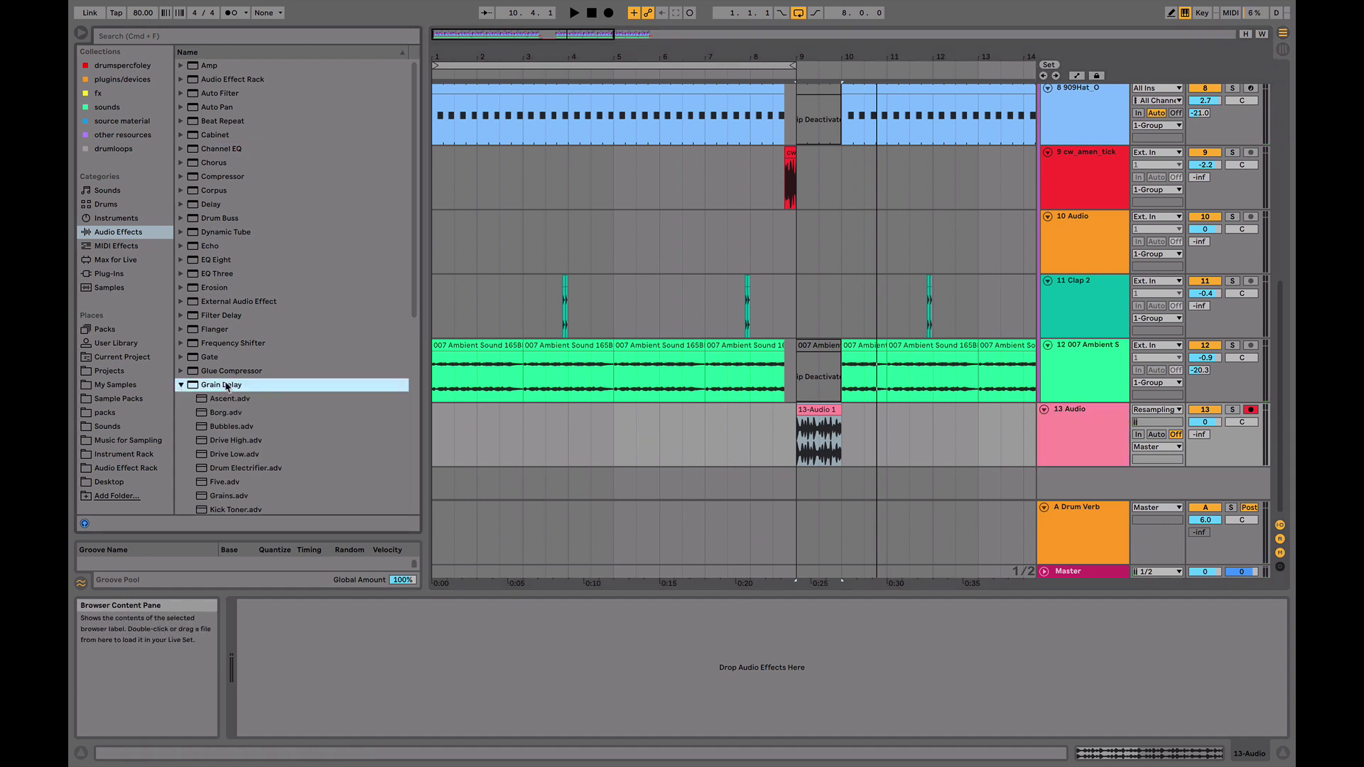
double_click(223, 258)
left_click(287, 729)
left_click(291, 717)
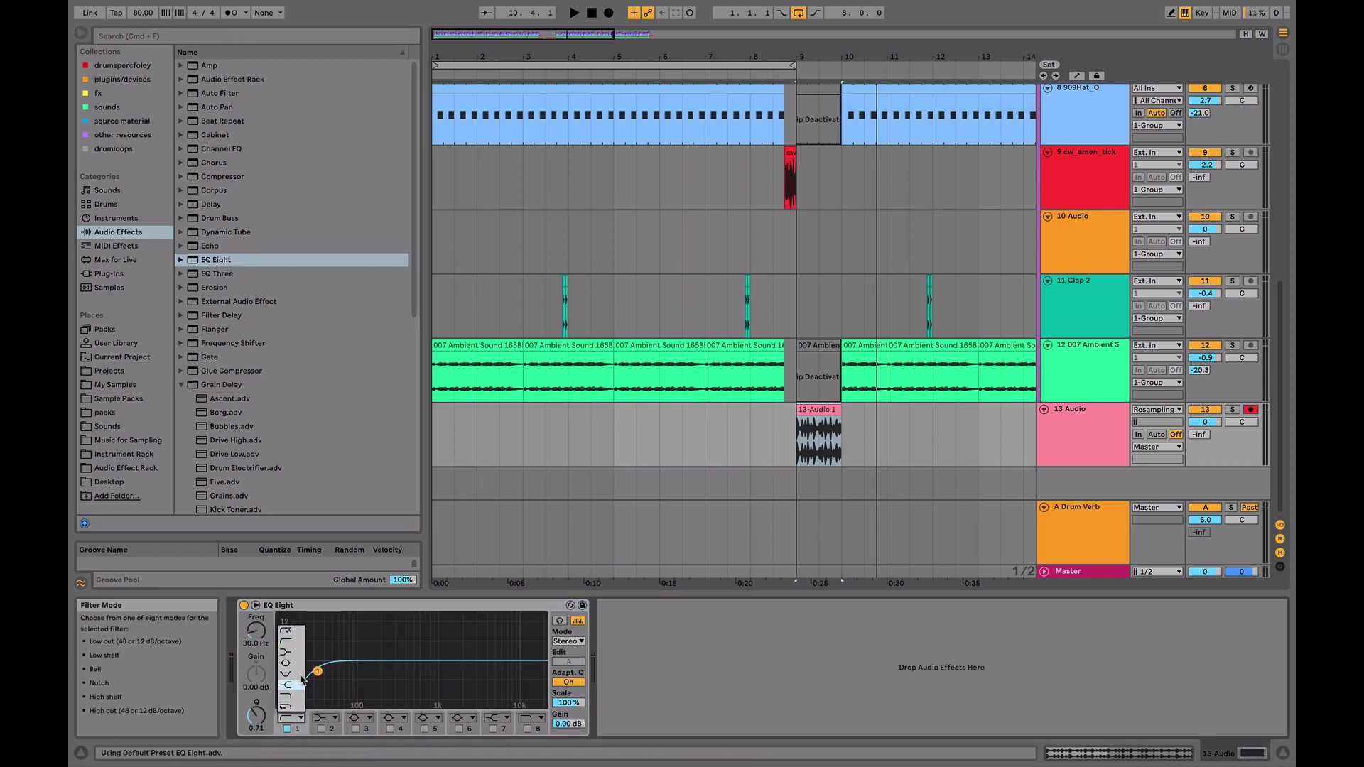
left_click(289, 633)
left_click_drag(318, 671, 383, 670)
key("space")
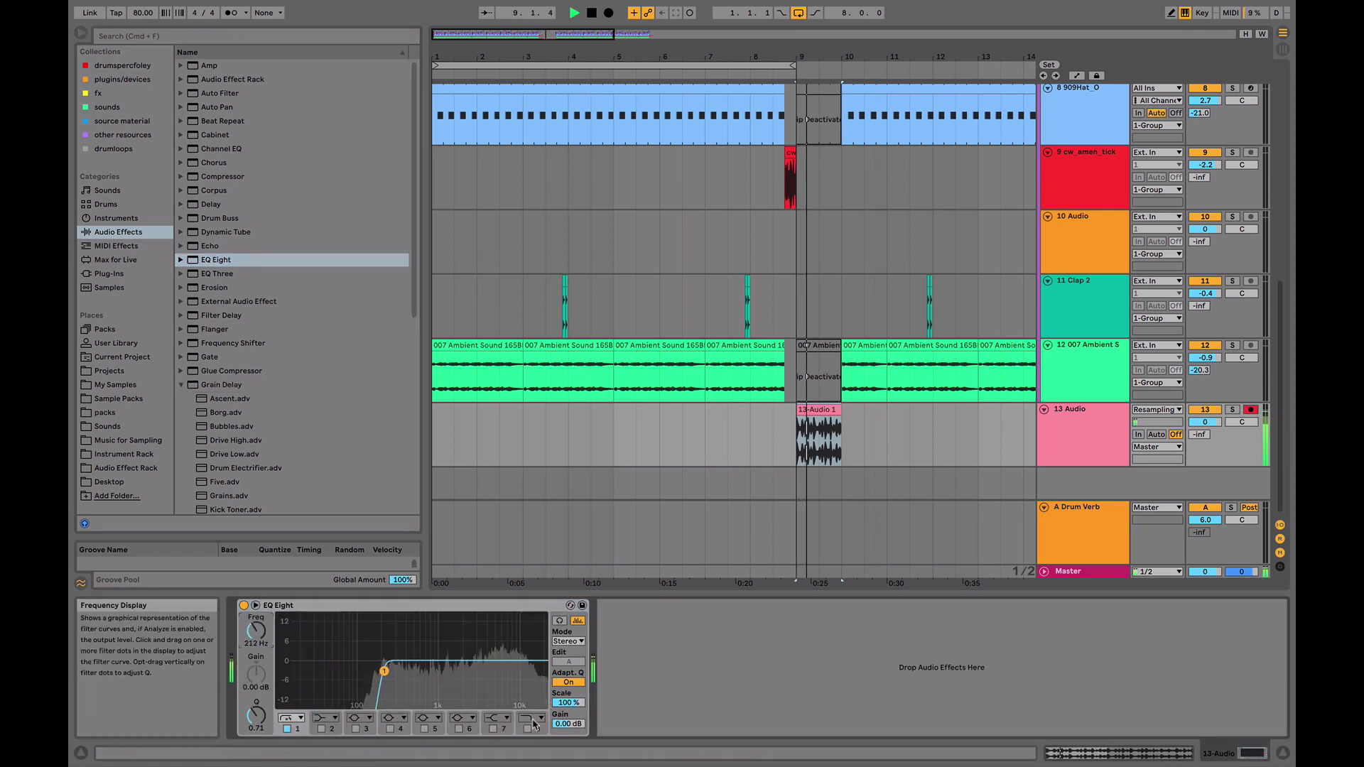
- Enable EQ Eight band 8 as a high cut, lower its frequency, and raise the low cut to 484 Hz
left_click(527, 729)
left_click(530, 719)
left_click(530, 726)
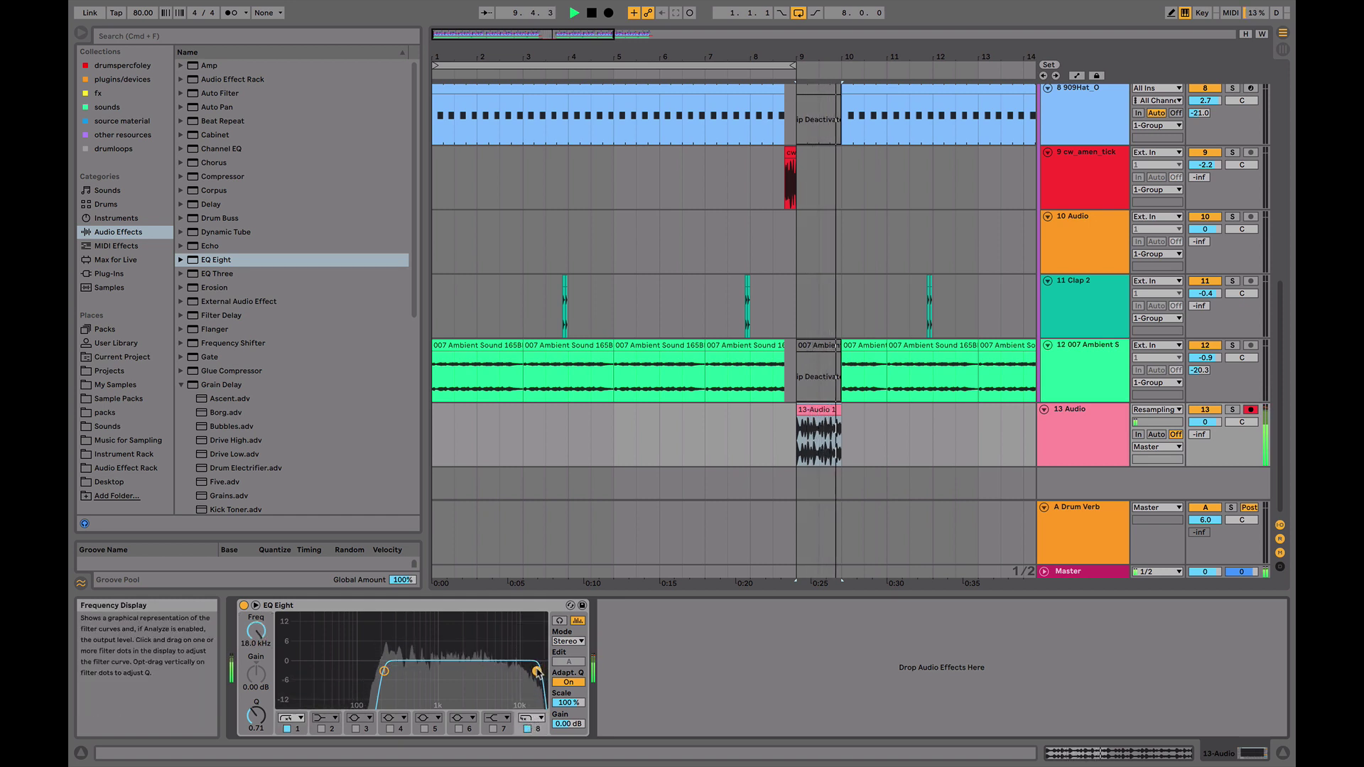
left_click_drag(536, 671, 479, 672)
key("space")
left_click_drag(384, 671, 412, 672)
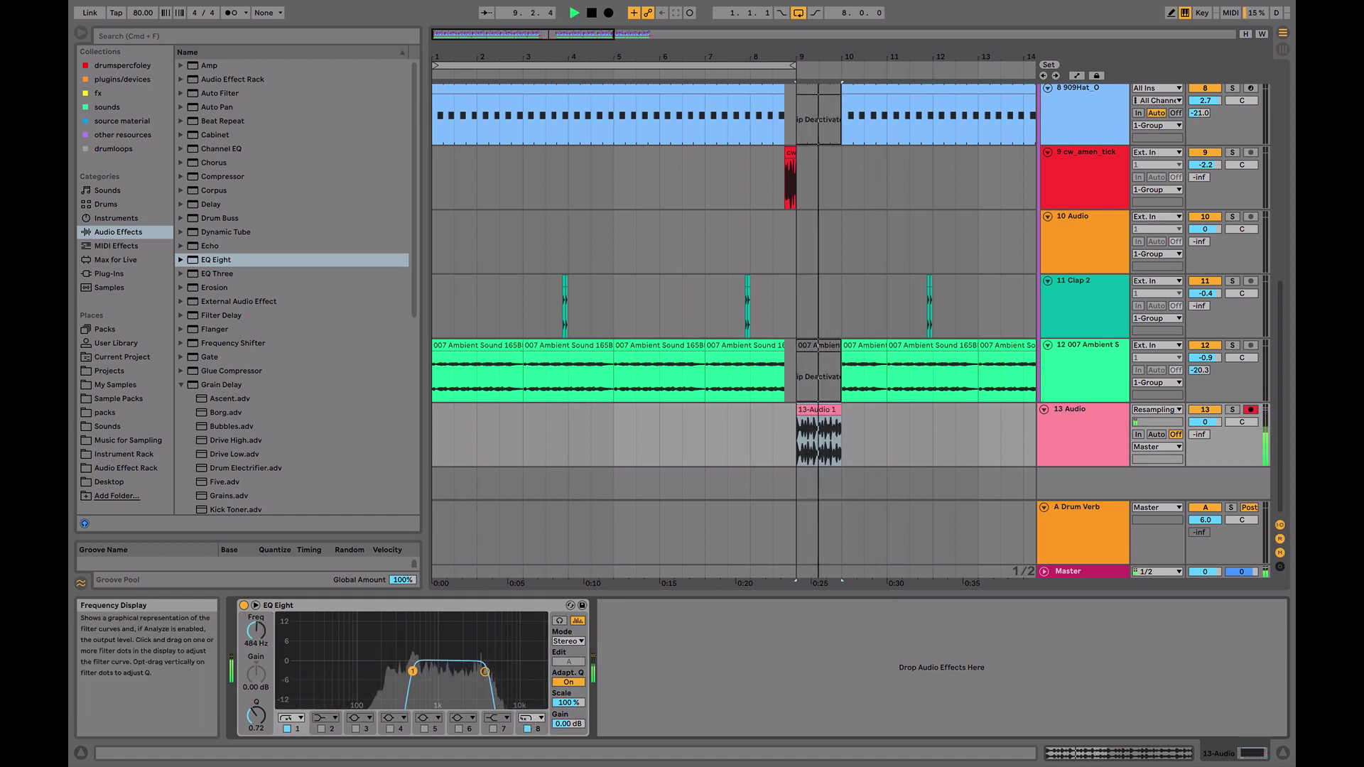
- Add a Grain Delay after the EQ Eight and load its Drum Electrifier preset
double_click(221, 384)
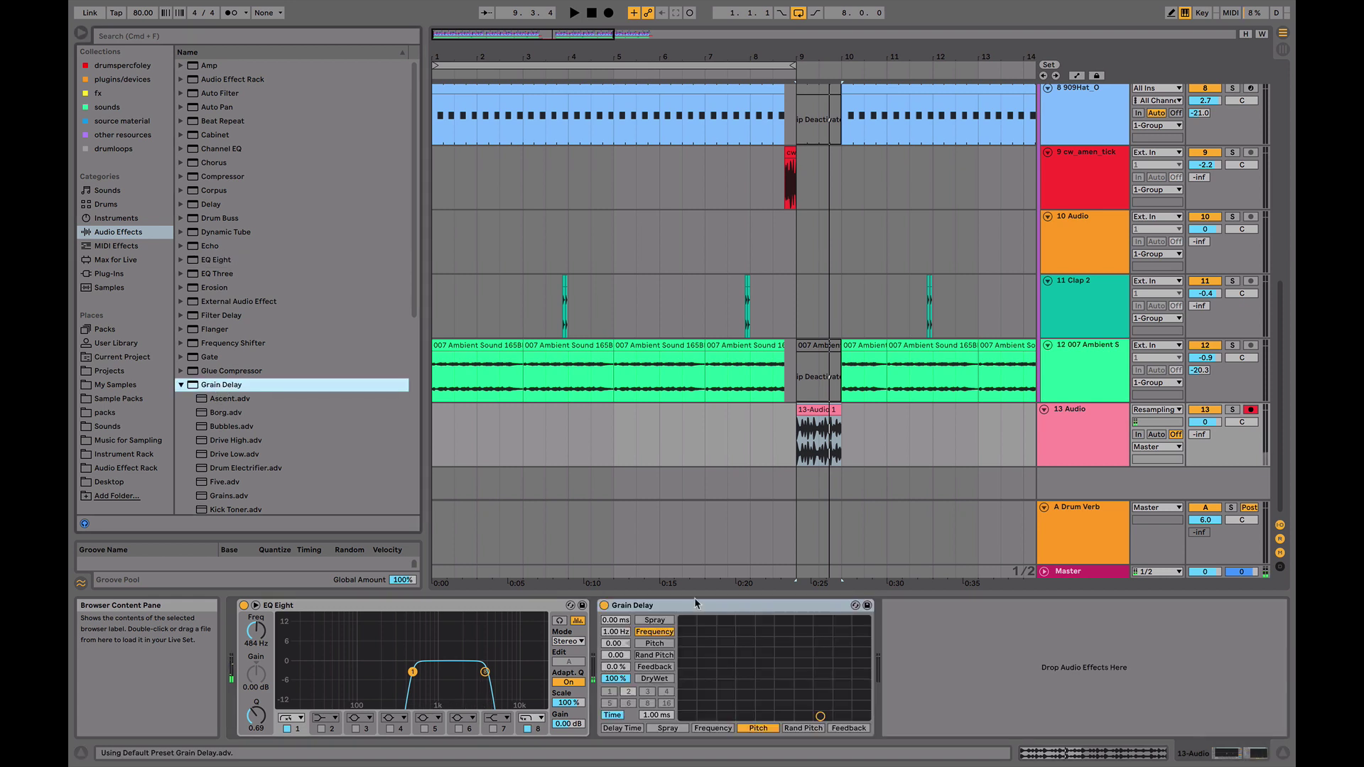
left_click(180, 386)
left_click(181, 384)
scroll(213, 398, "down", 2)
double_click(238, 418)
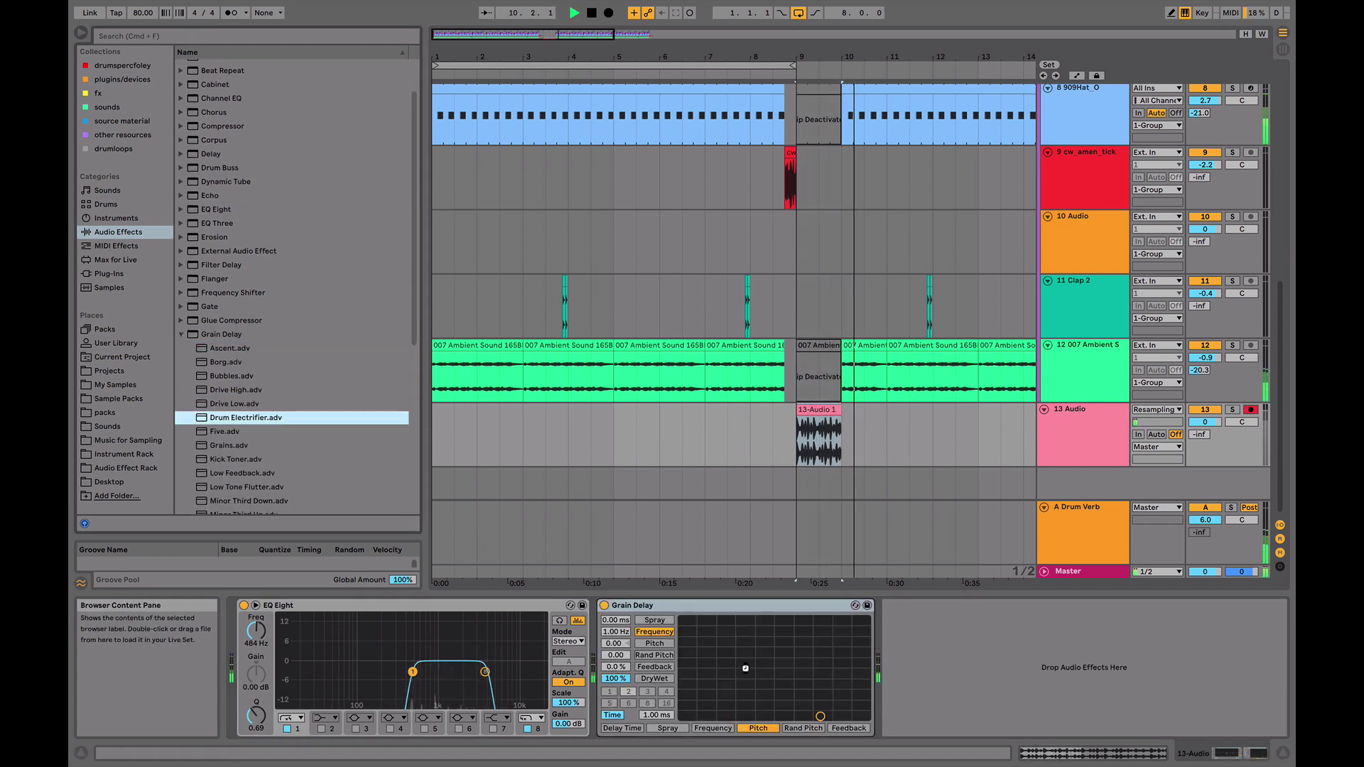
- Load the Five Grain Delay preset ahead of the EQ Eight and set its delay time to 65.5 ms and spray to 220 ms
key("Down")
key("space")
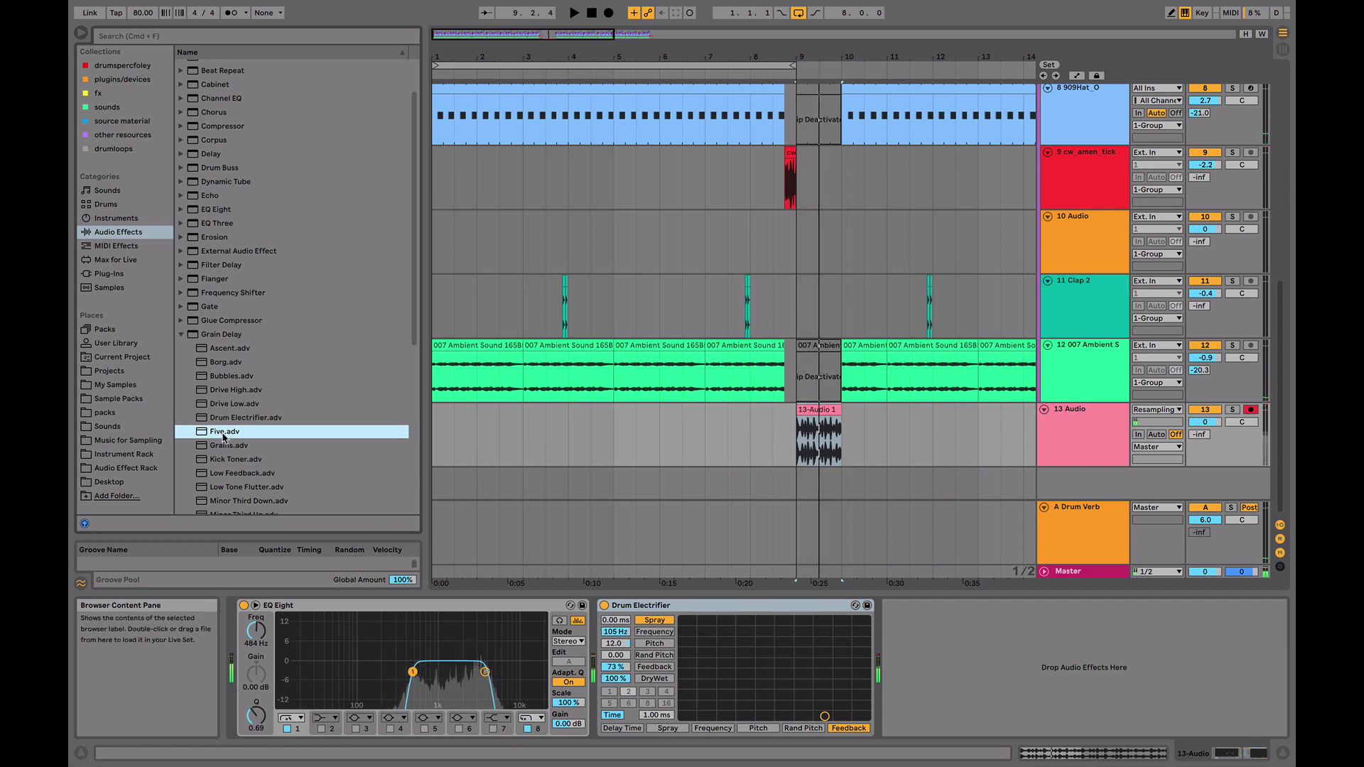
key("space")
key("Return")
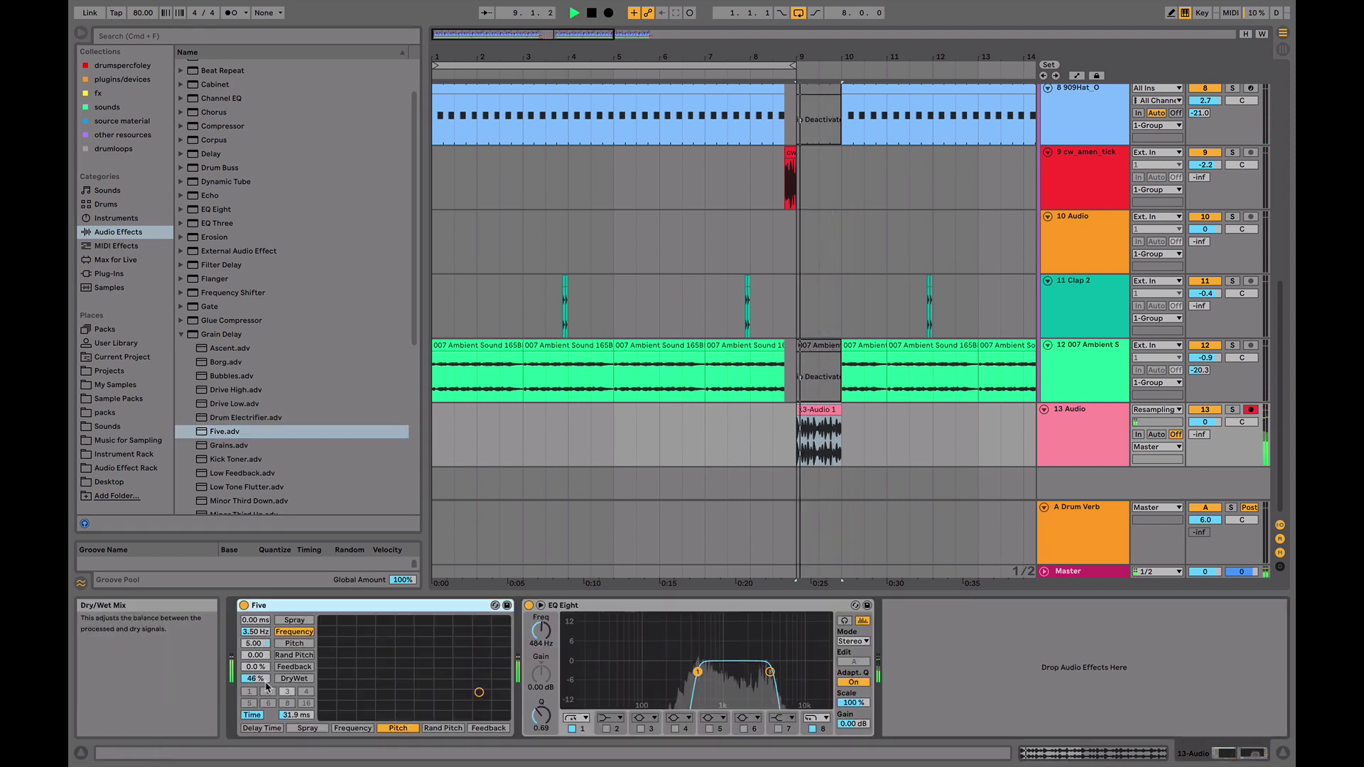
left_click_drag(295, 715, 296, 711)
left_click_drag(255, 620, 255, 608)
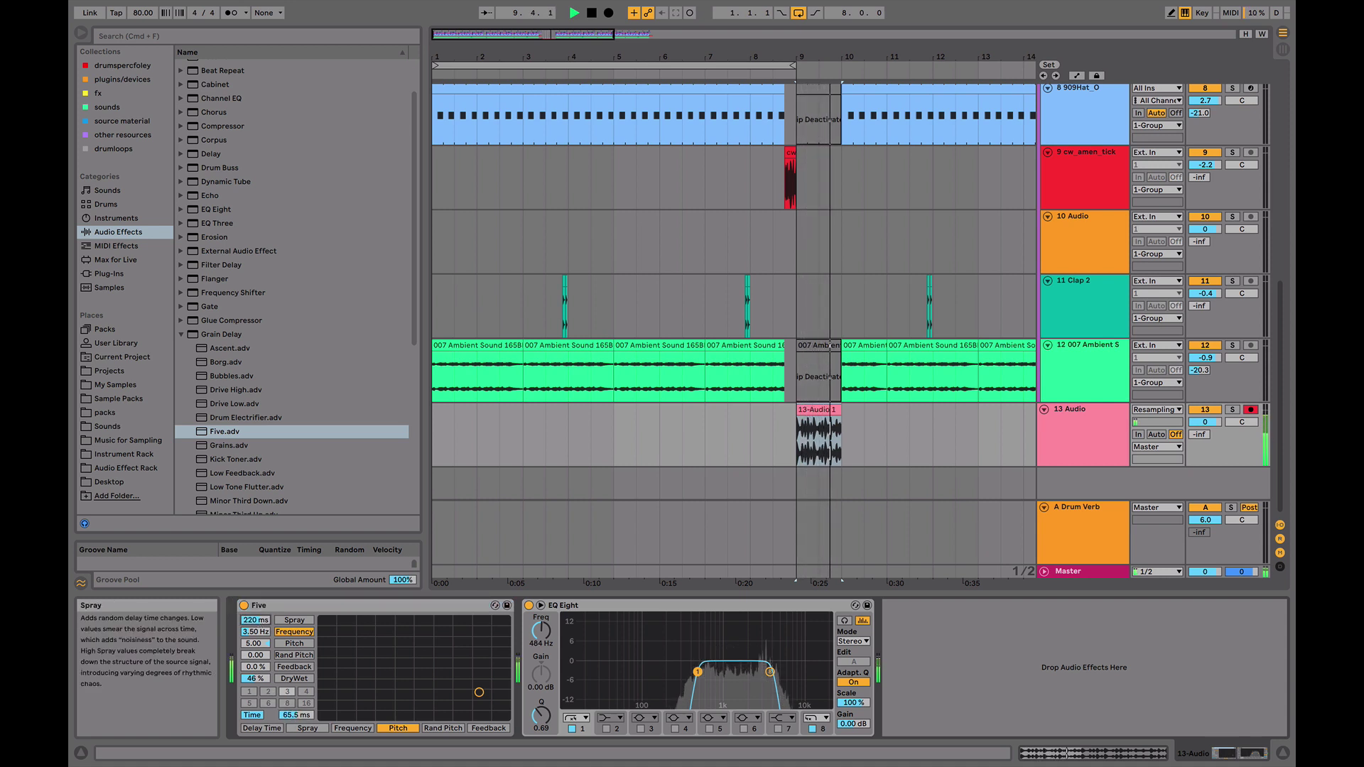
- Try the Low Tone Flutter preset in the Grain Delay
double_click(239, 502)
key("Up")
key("Return")
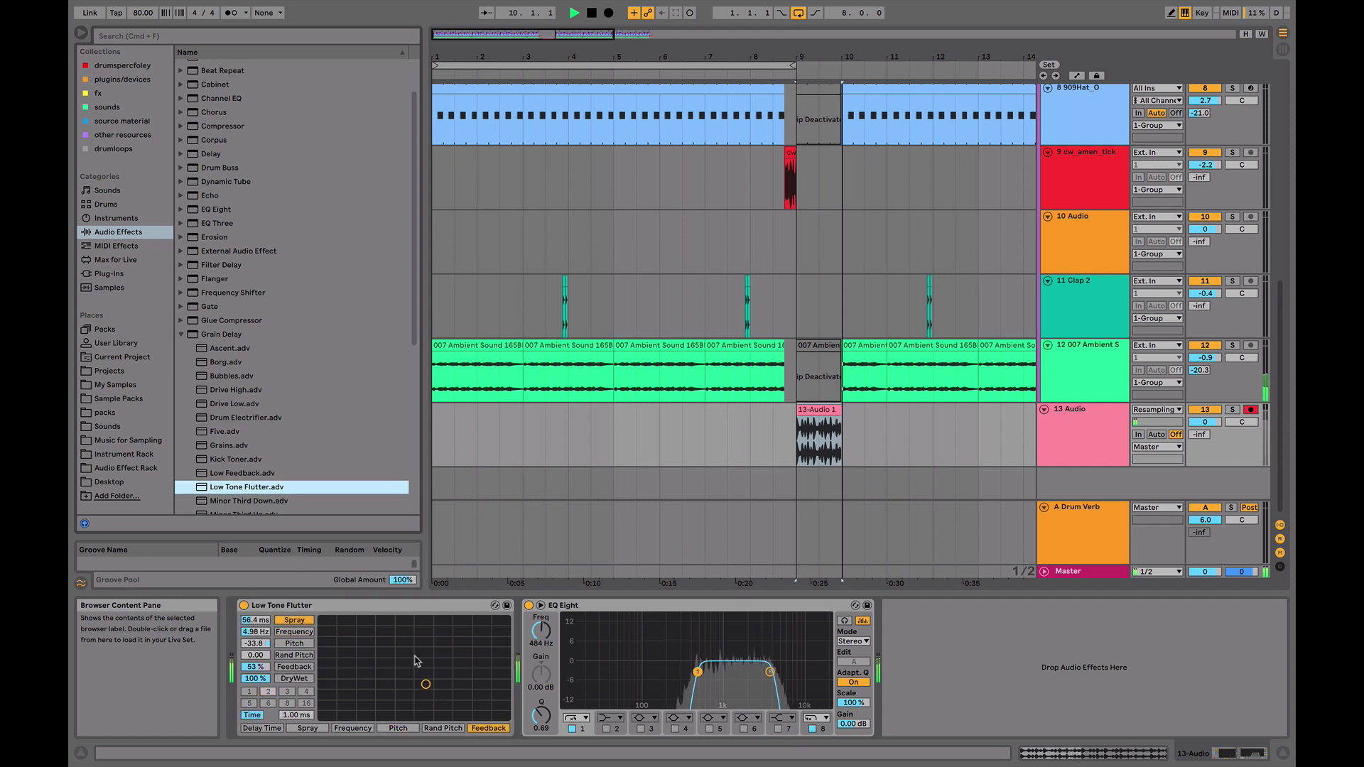
- Load the Wirrness preset into the Grain Delay and audition it on the resampled clip
scroll(210, 407, "down", 3)
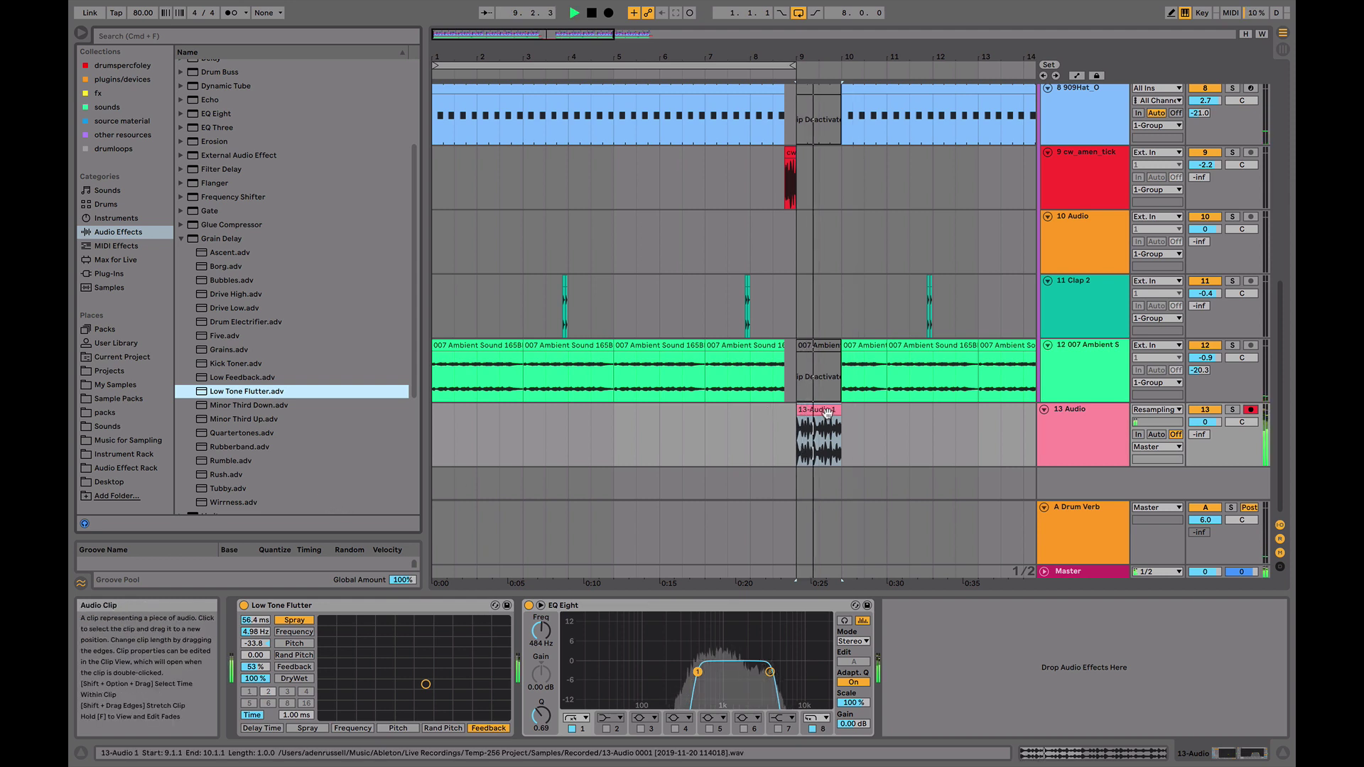
left_click(248, 502)
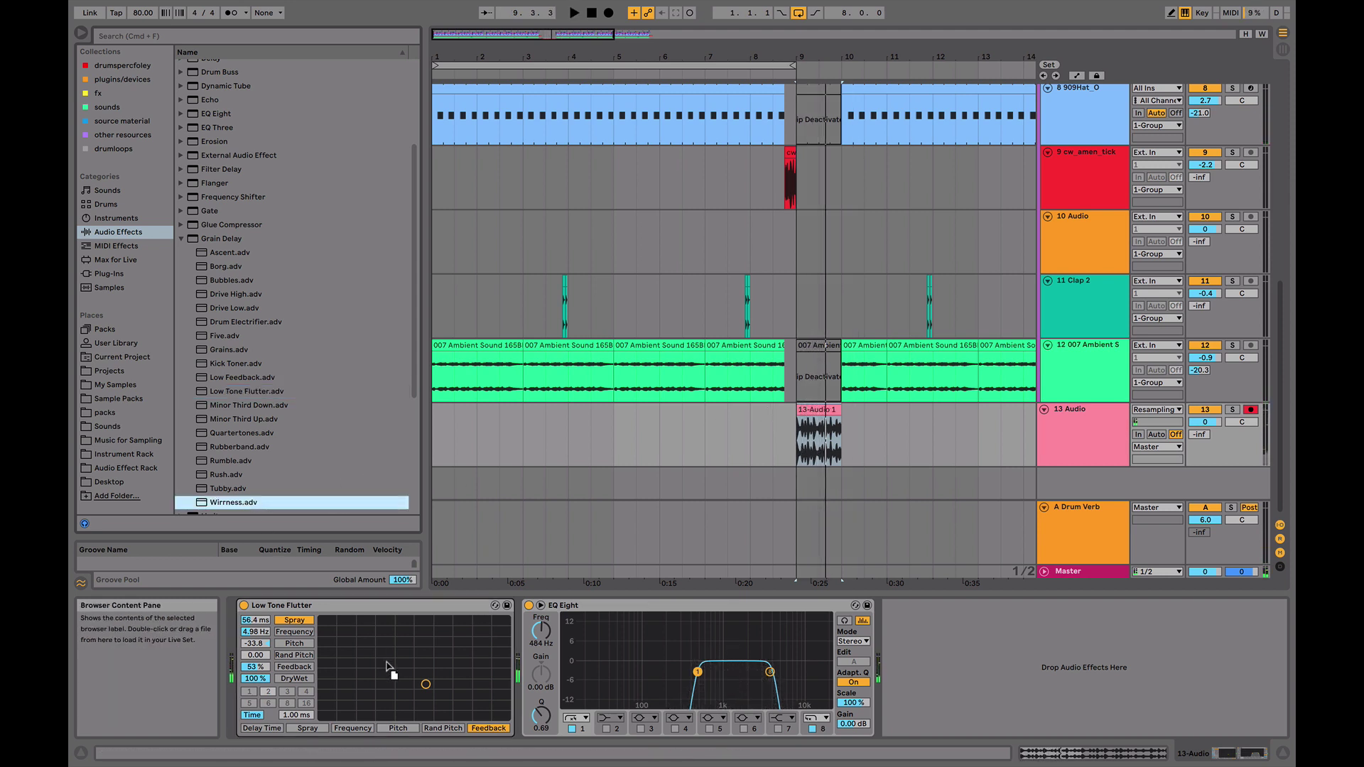
key("Return")
key("space")
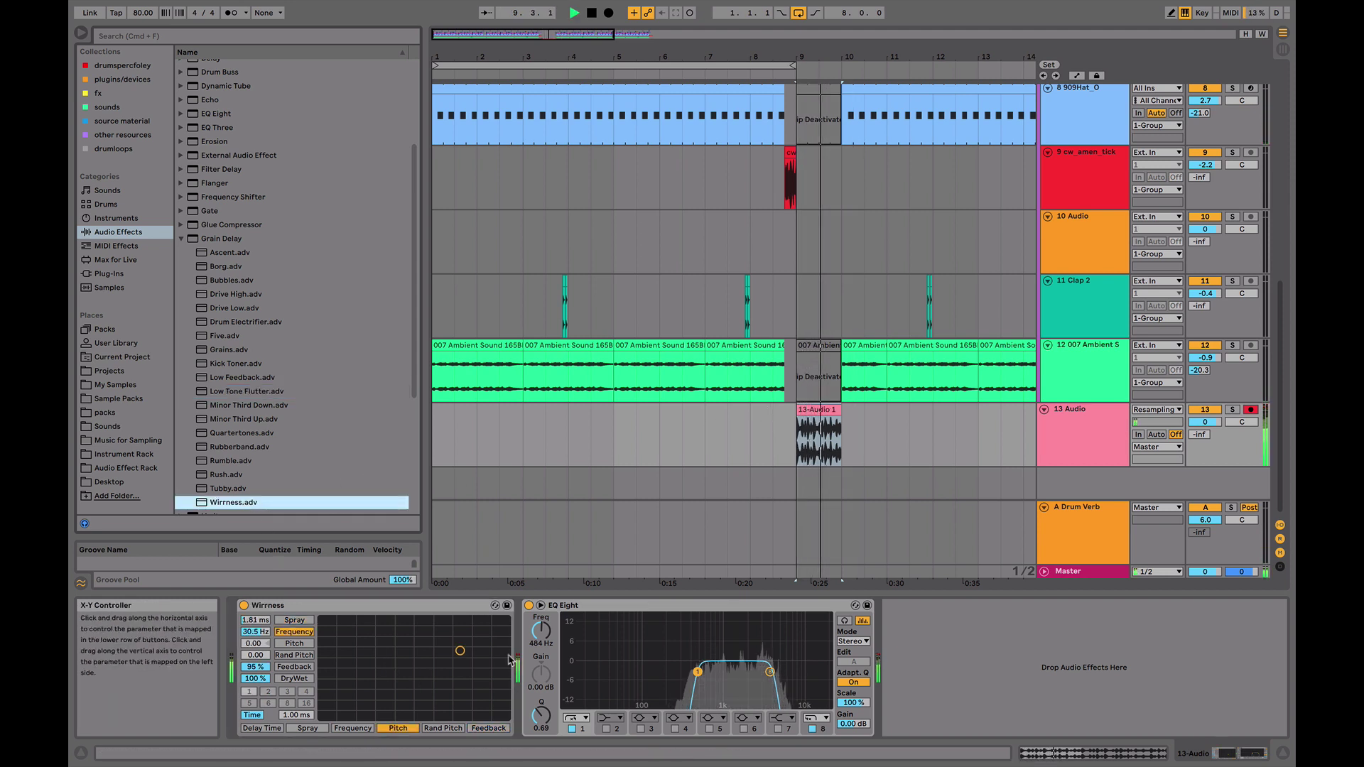
key("space")
- Trim the resampled clip at bar 9 to end at 9.4.2 and lower the Grain Delay's dry/wet during playback
left_click_drag(836, 57, 892, 292)
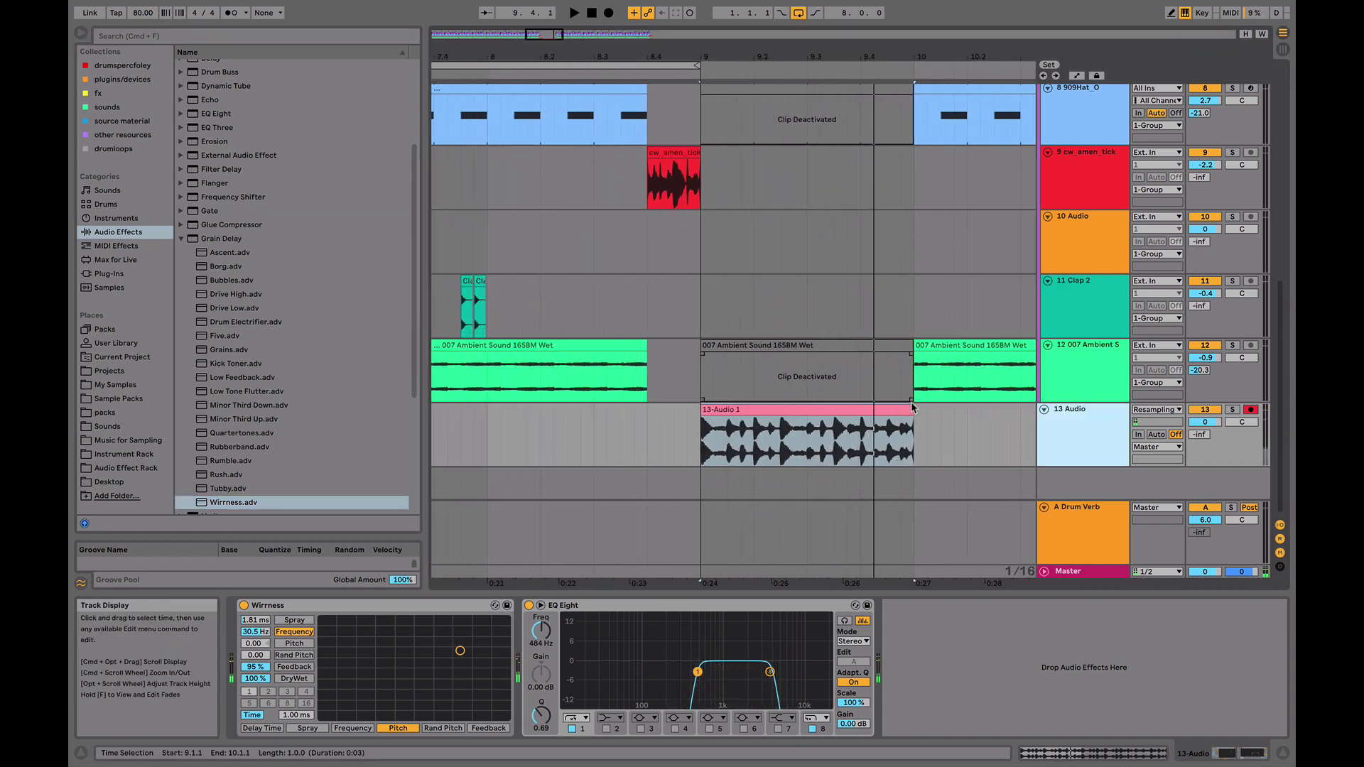
left_click_drag(912, 410, 867, 419)
left_click(739, 408)
key("space")
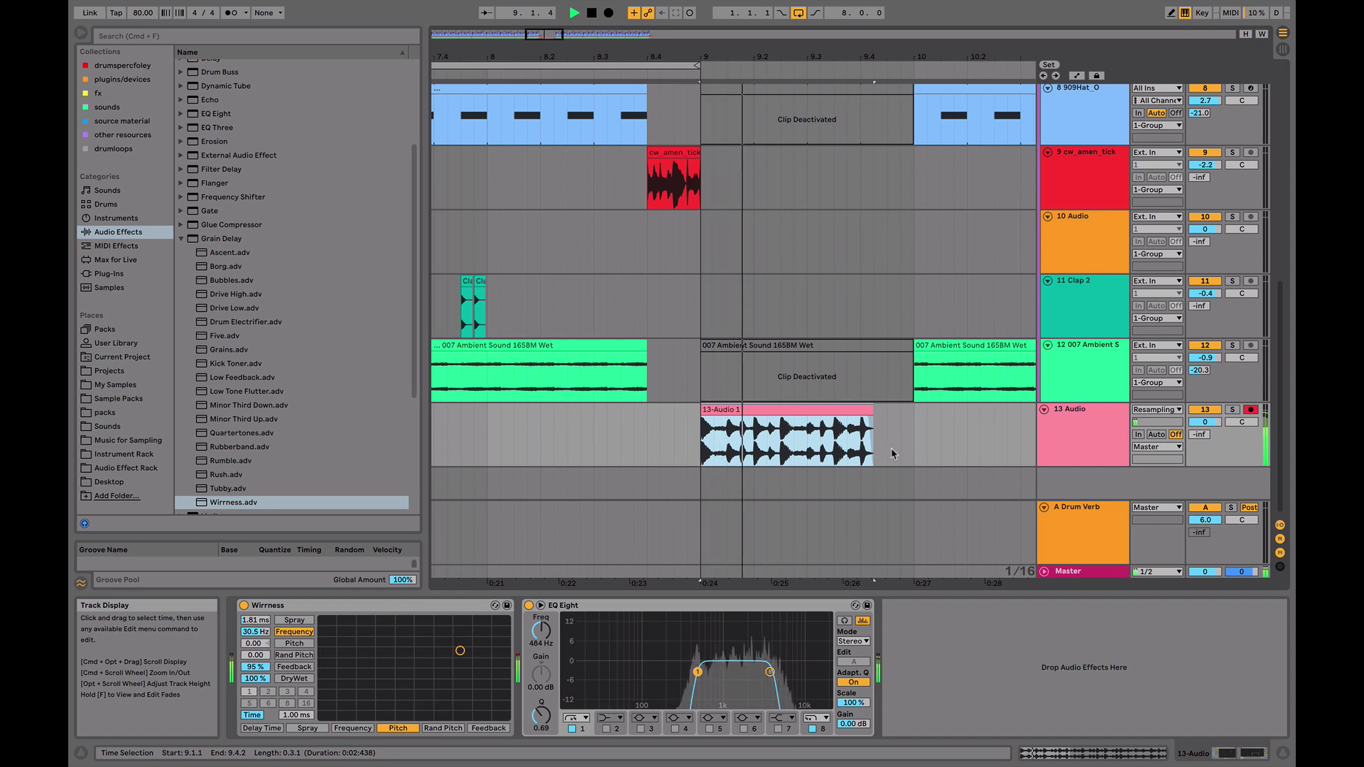
left_click_drag(256, 679, 255, 695)
- Play the end of bar 8 through the resampled break at bar 9 and review the surrounding drum tracks
left_click(638, 317)
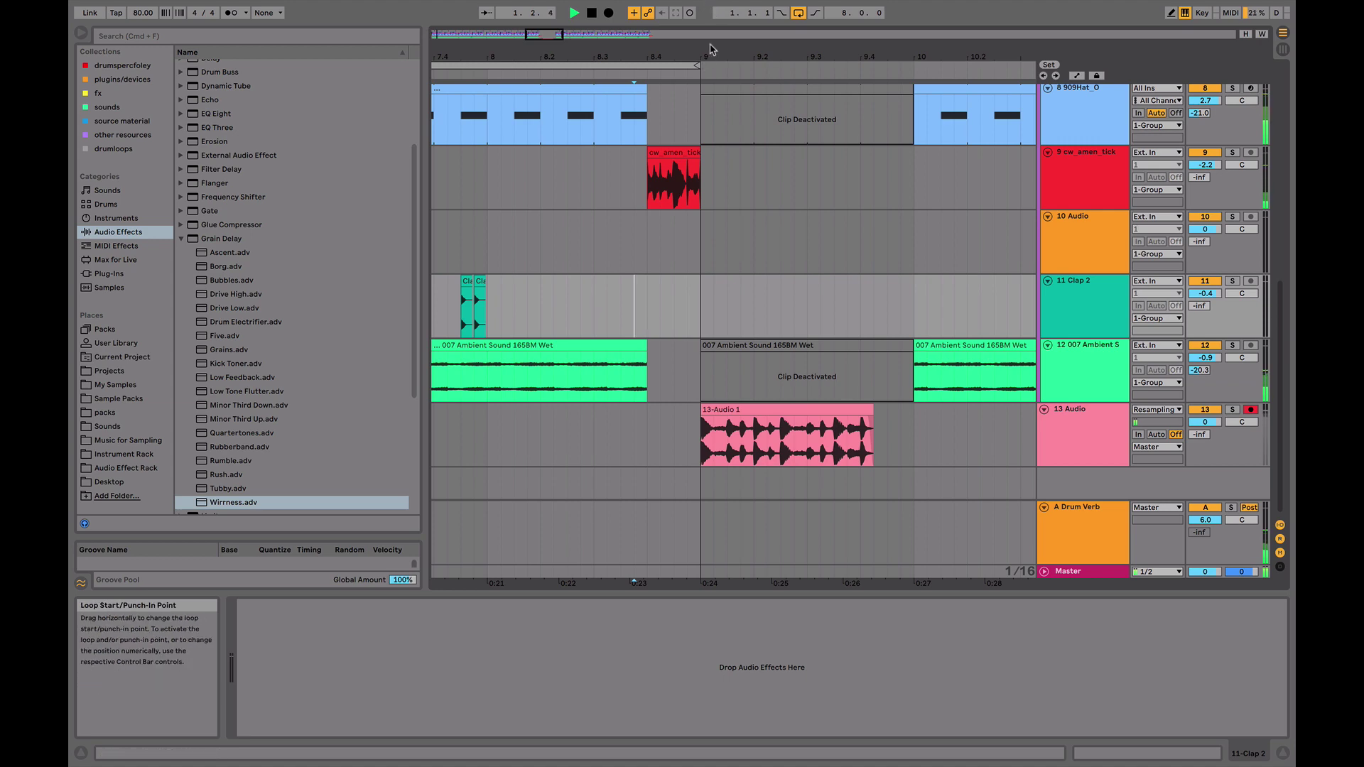
left_click(643, 70)
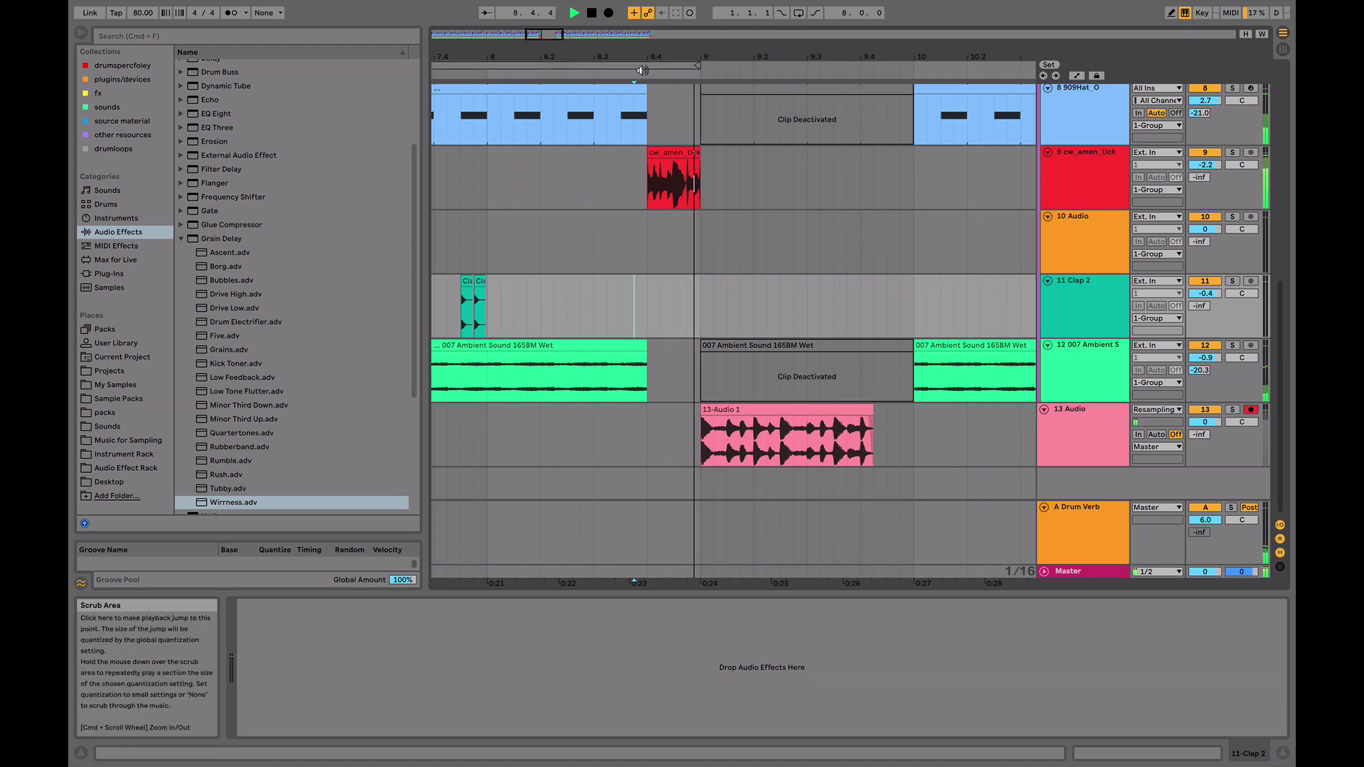
scroll(862, 298, "up", 5)
scroll(862, 297, "down", 5)
scroll(861, 298, "up", 5)
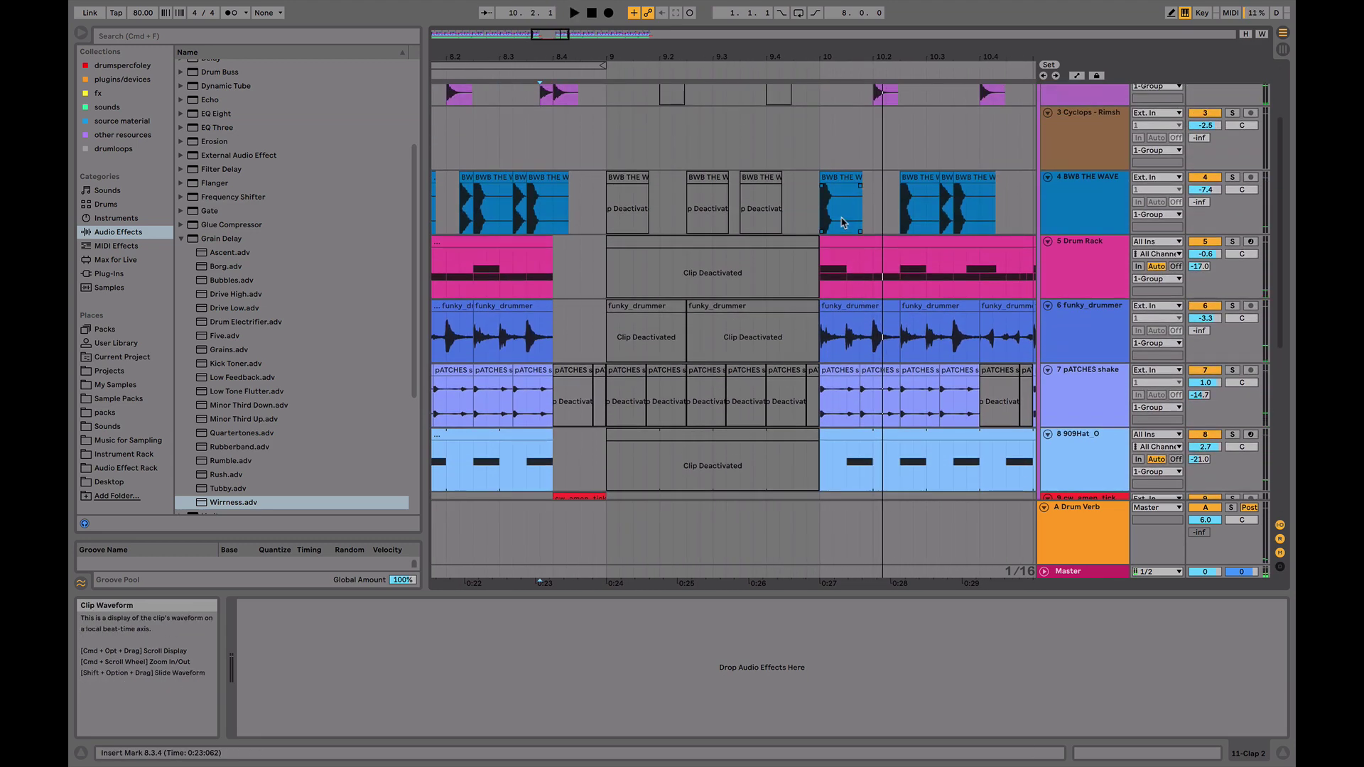
scroll(785, 279, "up", 3)
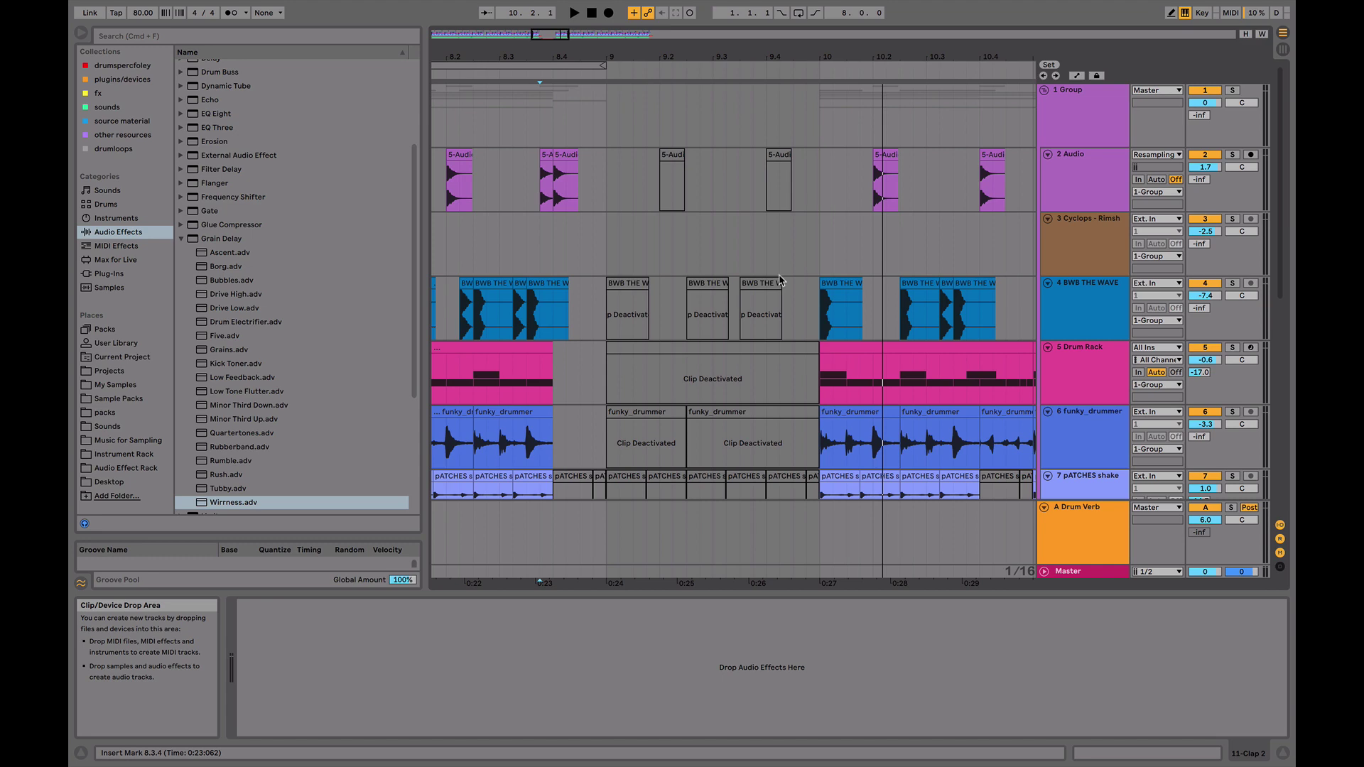
- Review the drum tracks and play the beat from the funky_drummer clip at 1.2.3
scroll(780, 280, "down", 12)
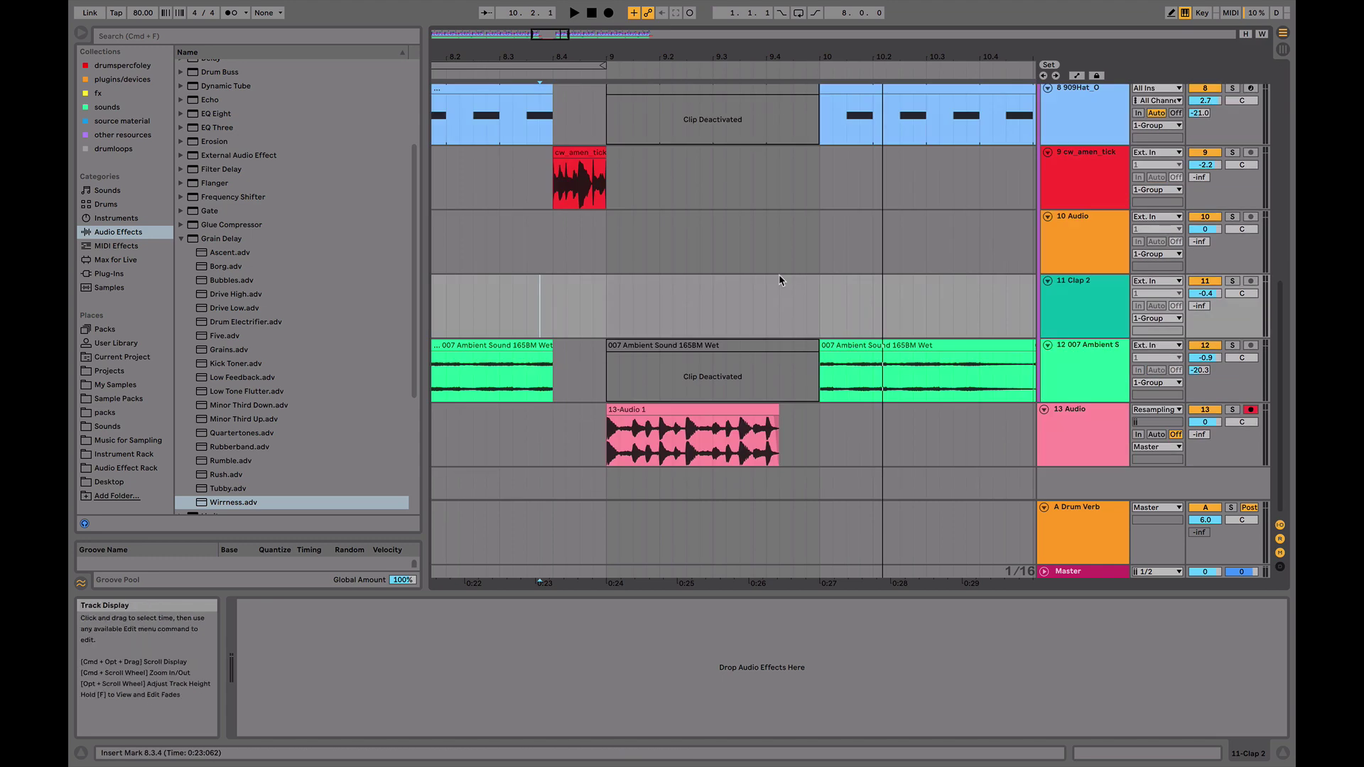
left_click_drag(509, 57, 489, 126)
scroll(488, 126, "left", 3)
scroll(469, 107, "up", 8)
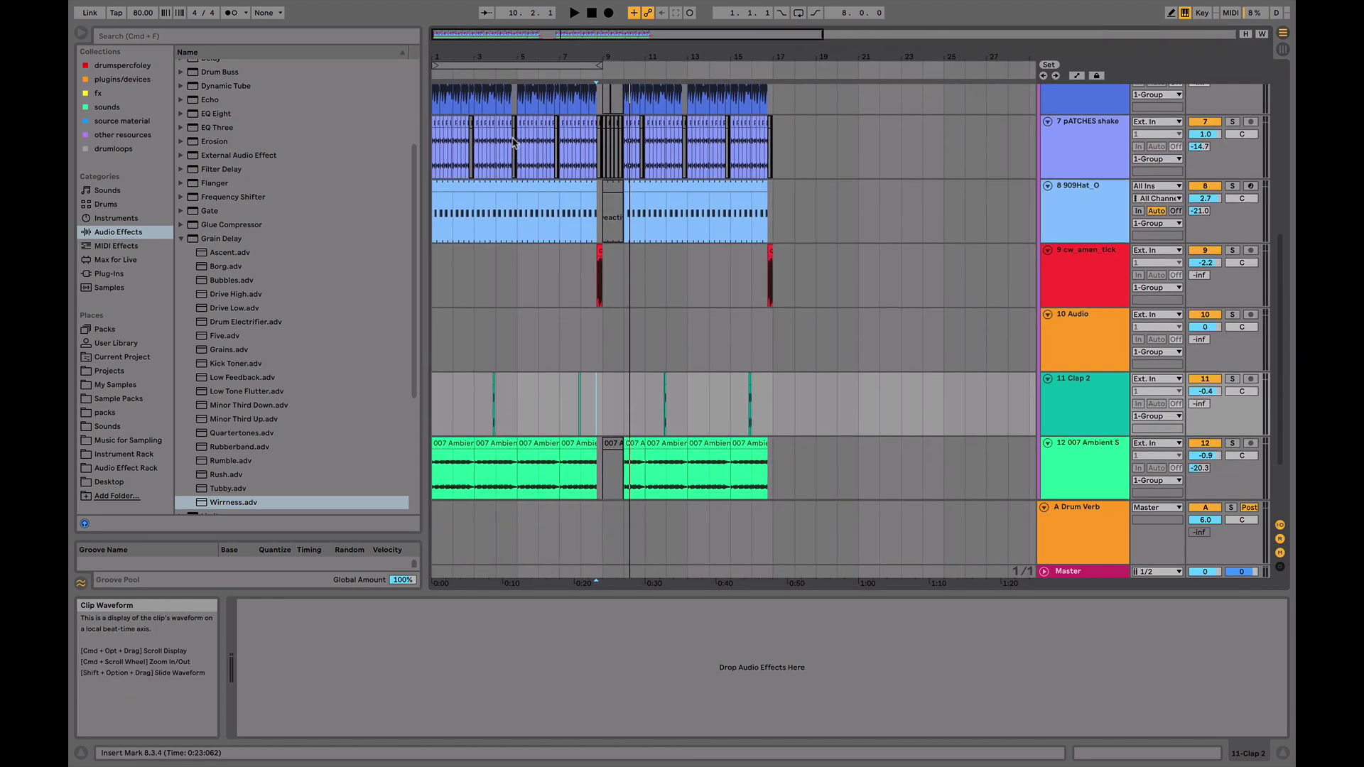
scroll(459, 96, "up", 1)
scroll(696, 323, "up", 8)
scroll(767, 323, "right", 1)
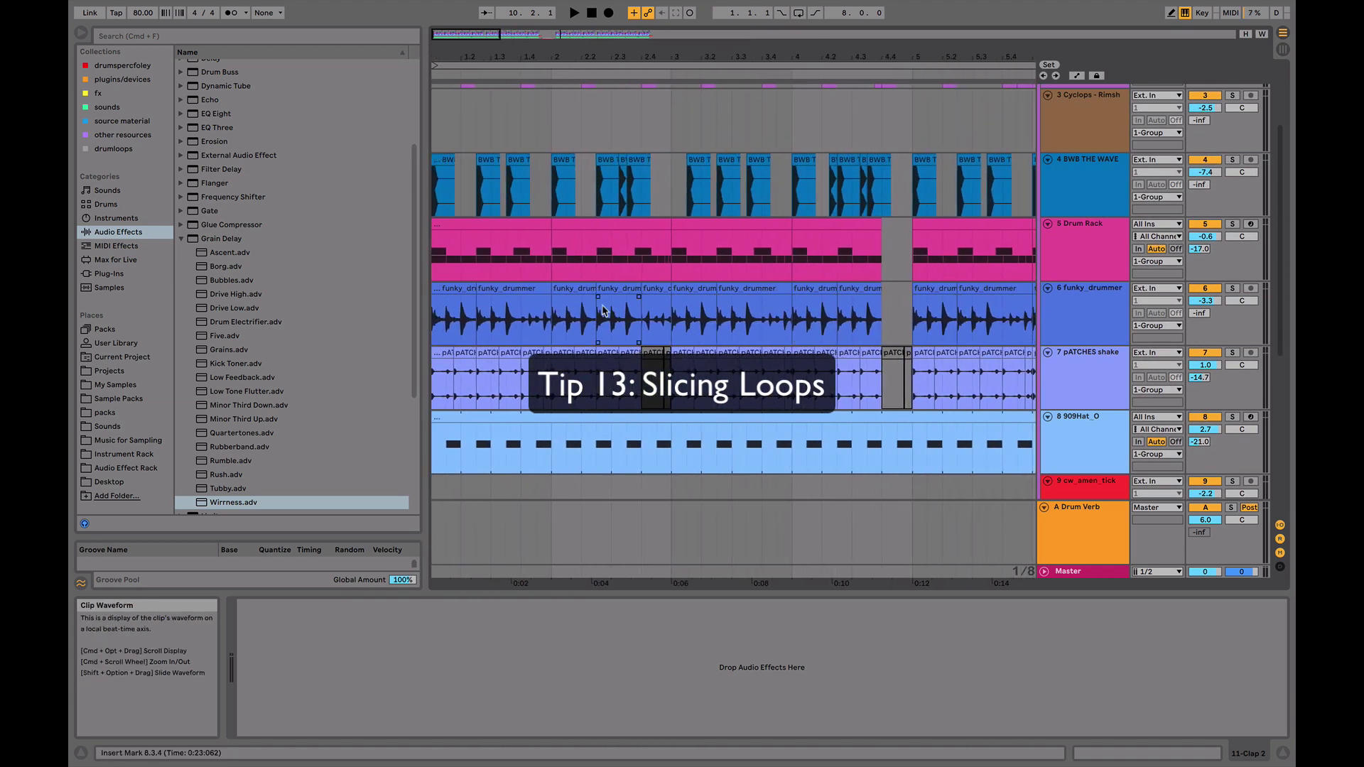
scroll(511, 288, "left", 1)
left_click(492, 289)
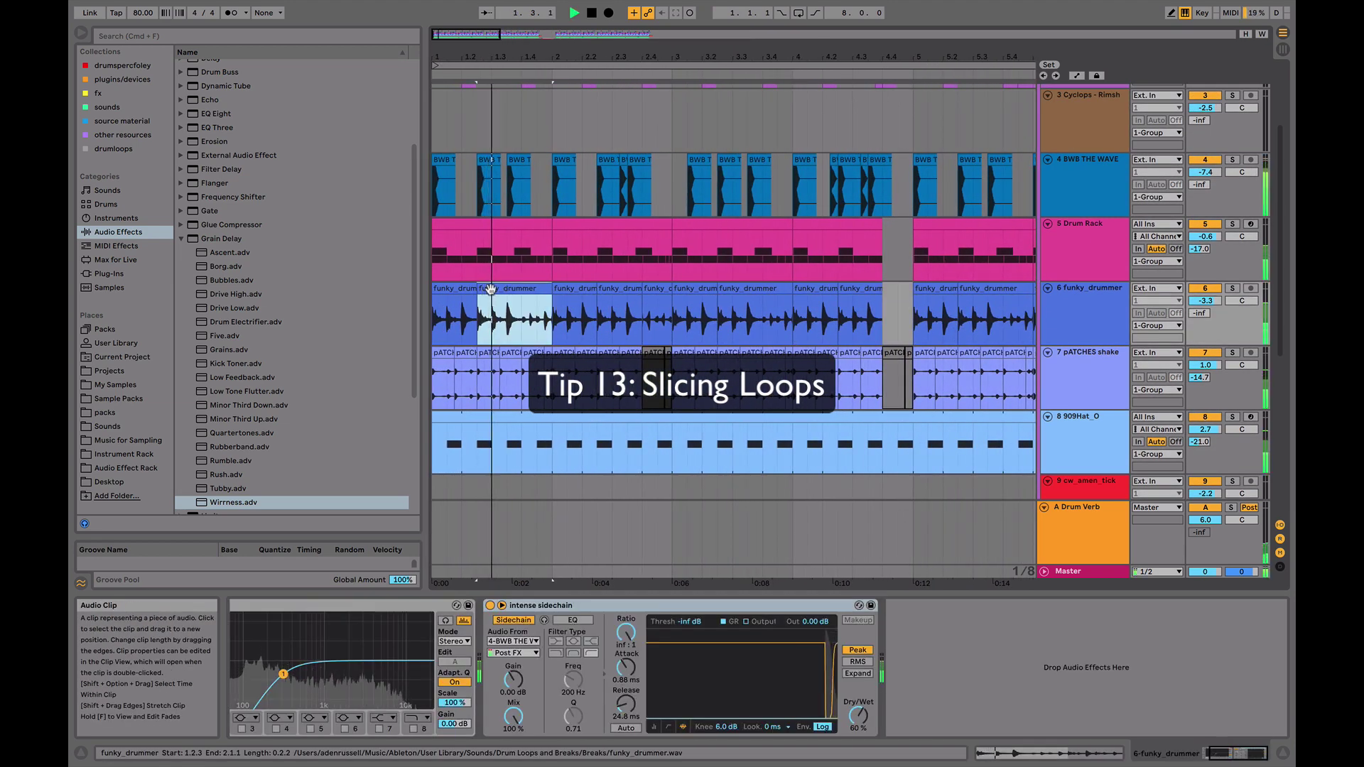
key("space")
key("space")
- Consolidate the funky_drummer clips covering the first two bars into a single clip
left_click(649, 292)
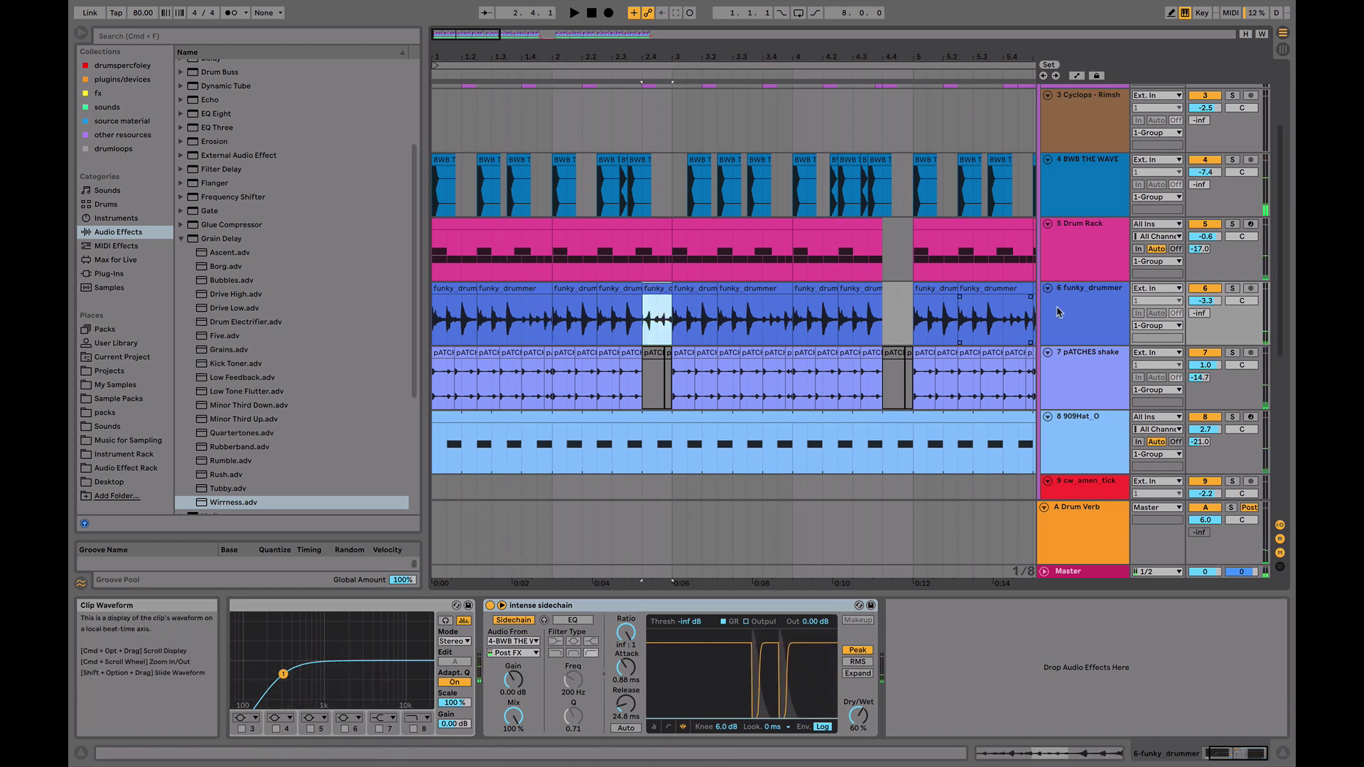
left_click(1064, 310)
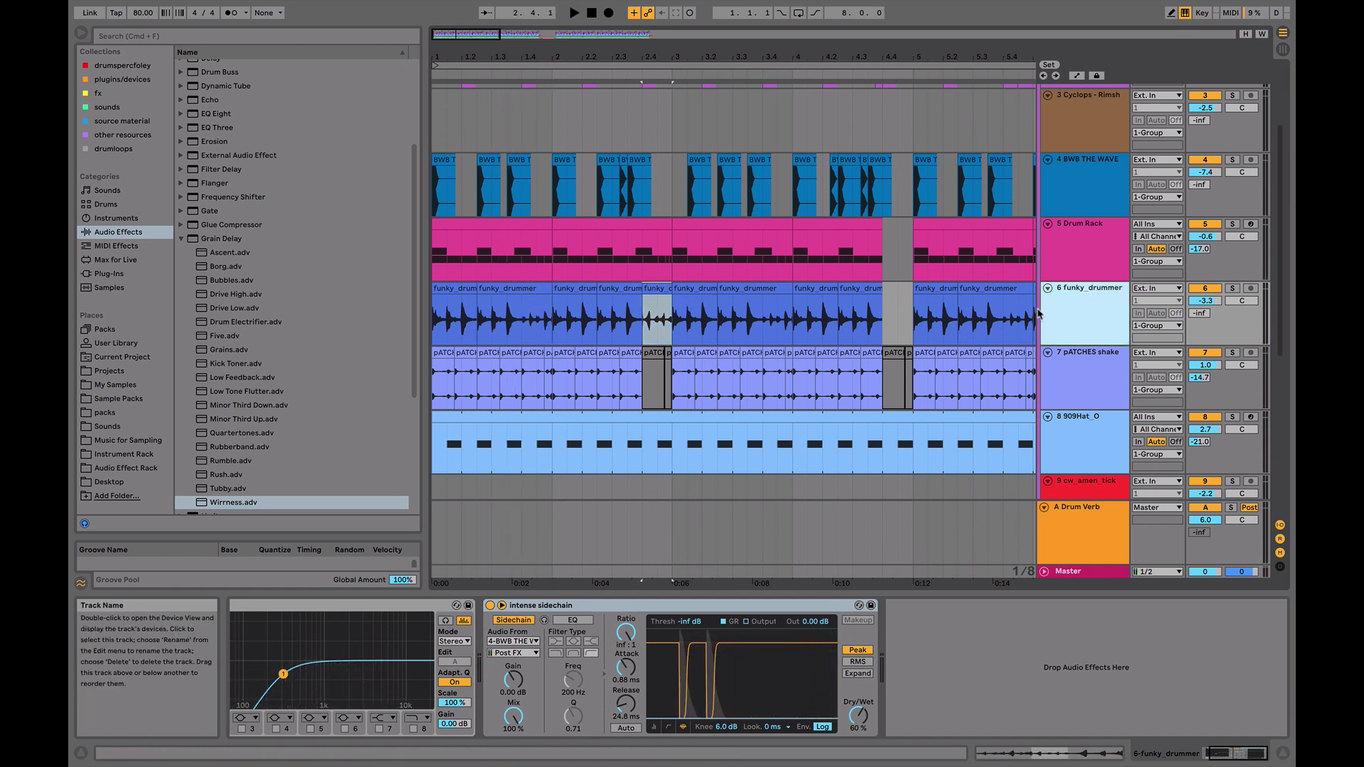
left_click(656, 305)
left_click(448, 287, "shift")
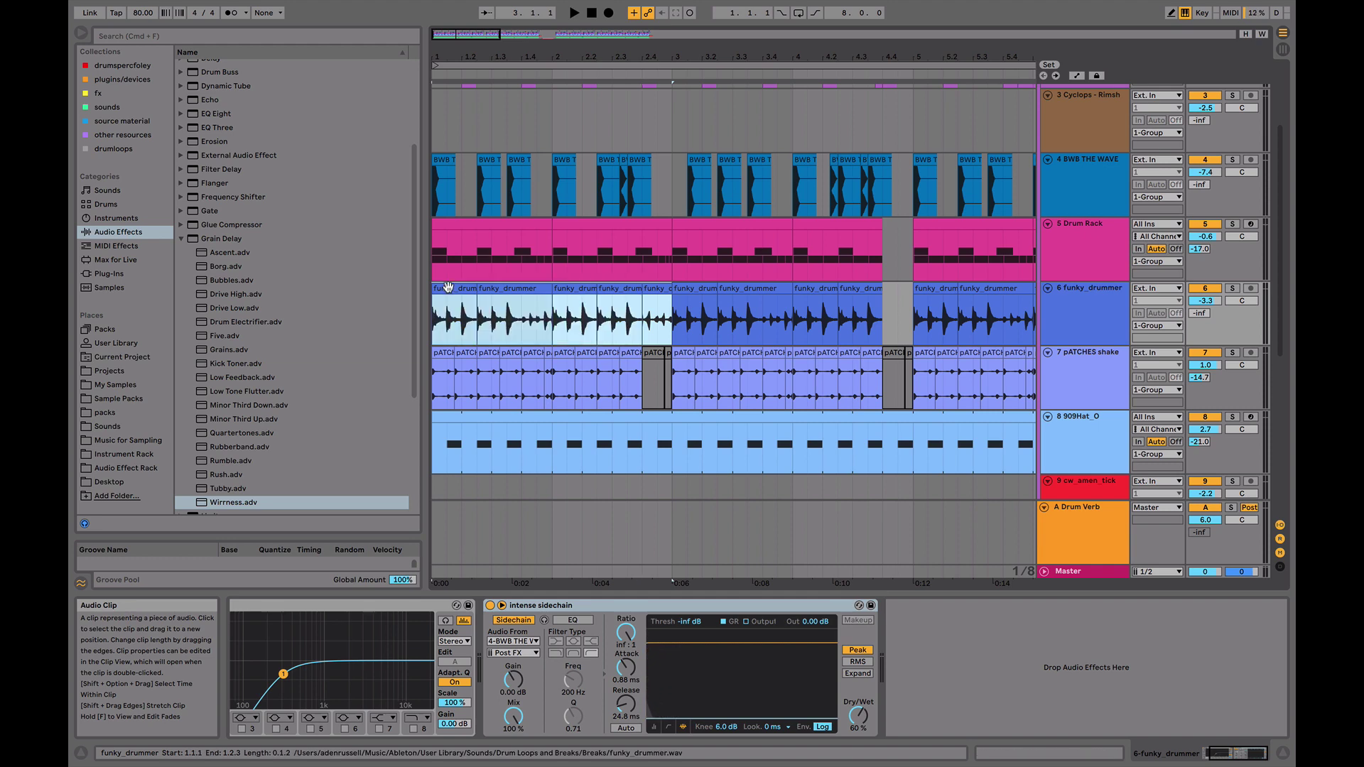
key("super+j")
- Slice the consolidated funky_drummer clip to a new MIDI track by Transient with the Built-in slicing preset
right_click(600, 288)
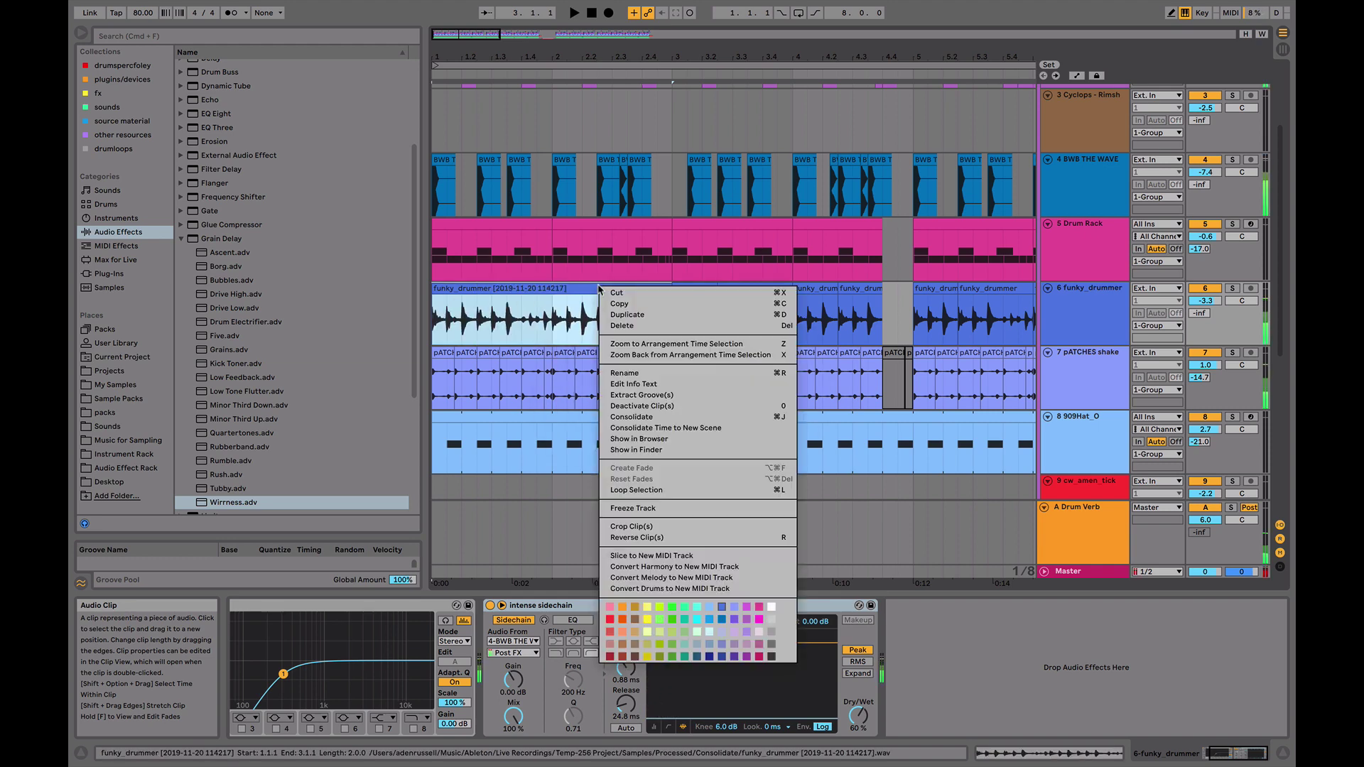
left_click(678, 557)
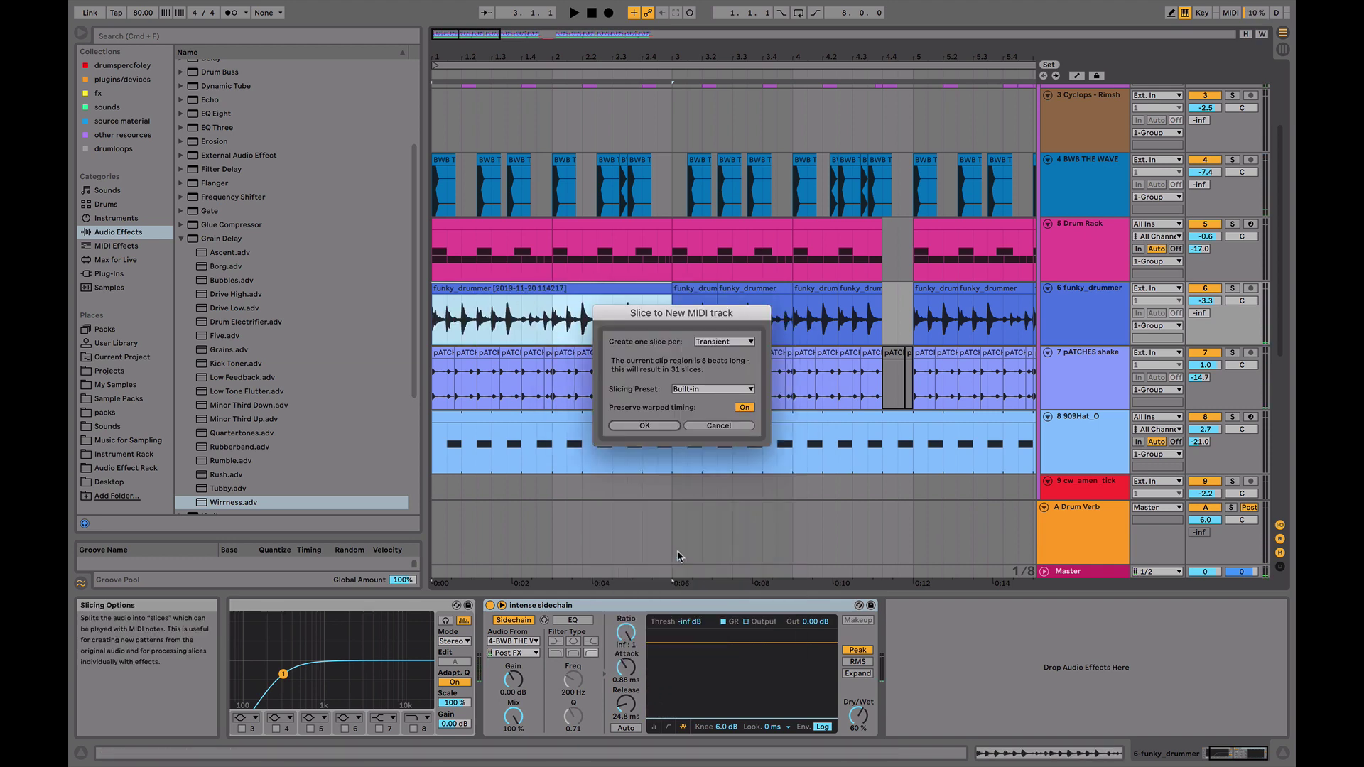
left_click(696, 394)
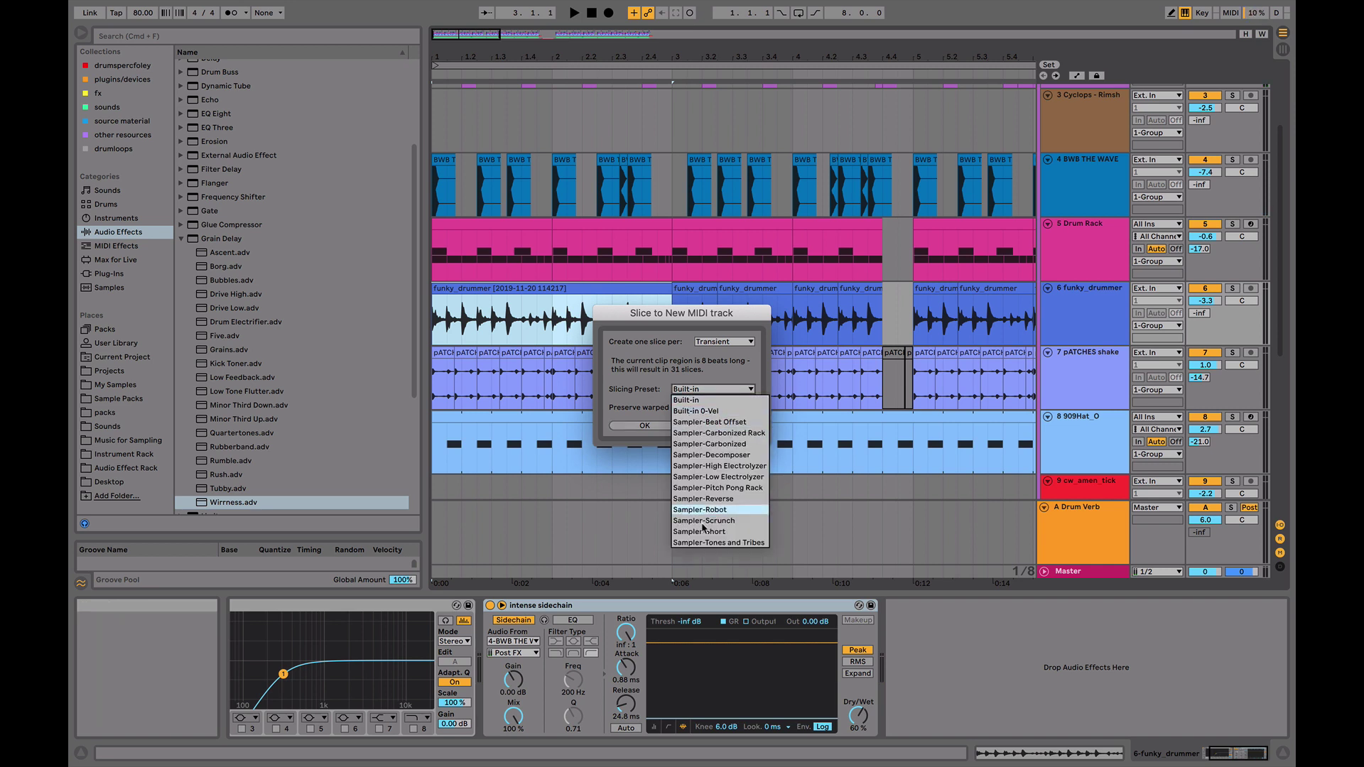
left_click(633, 391)
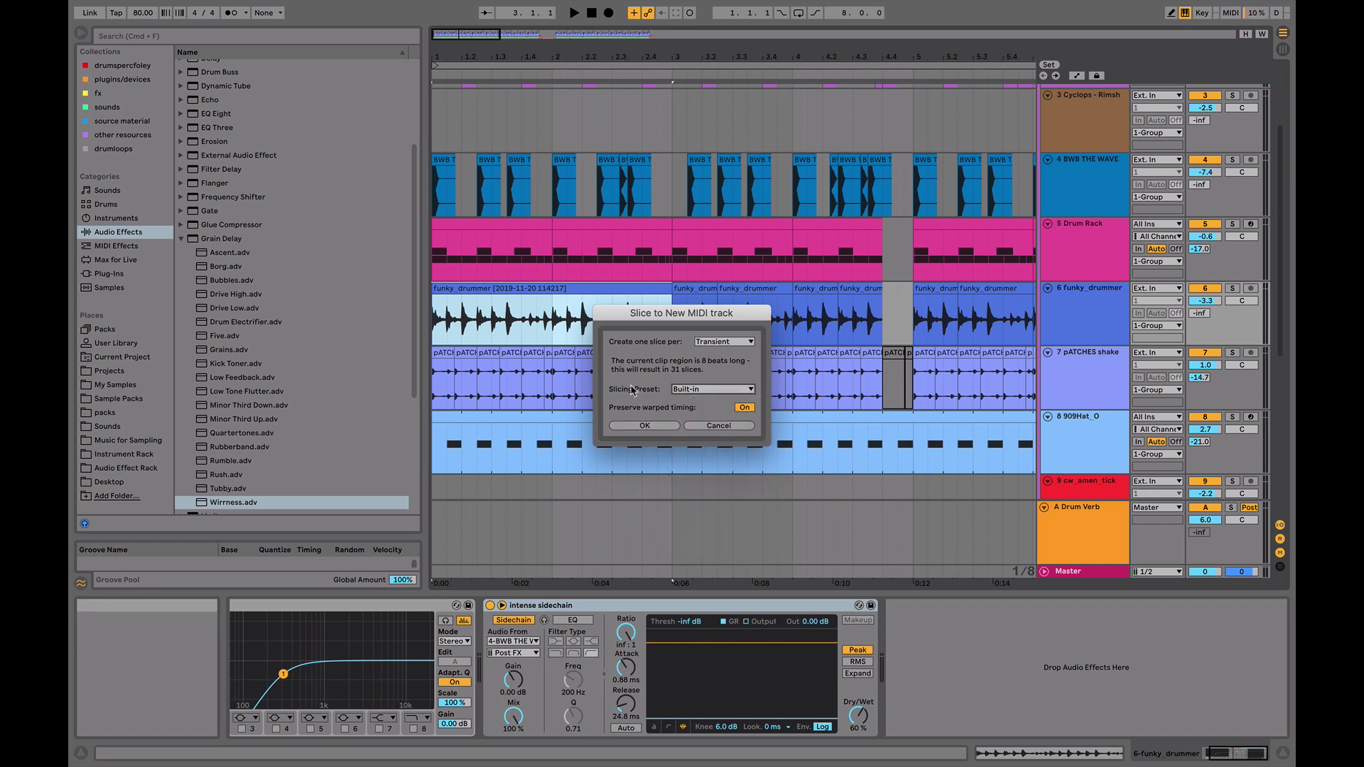
left_click(644, 426)
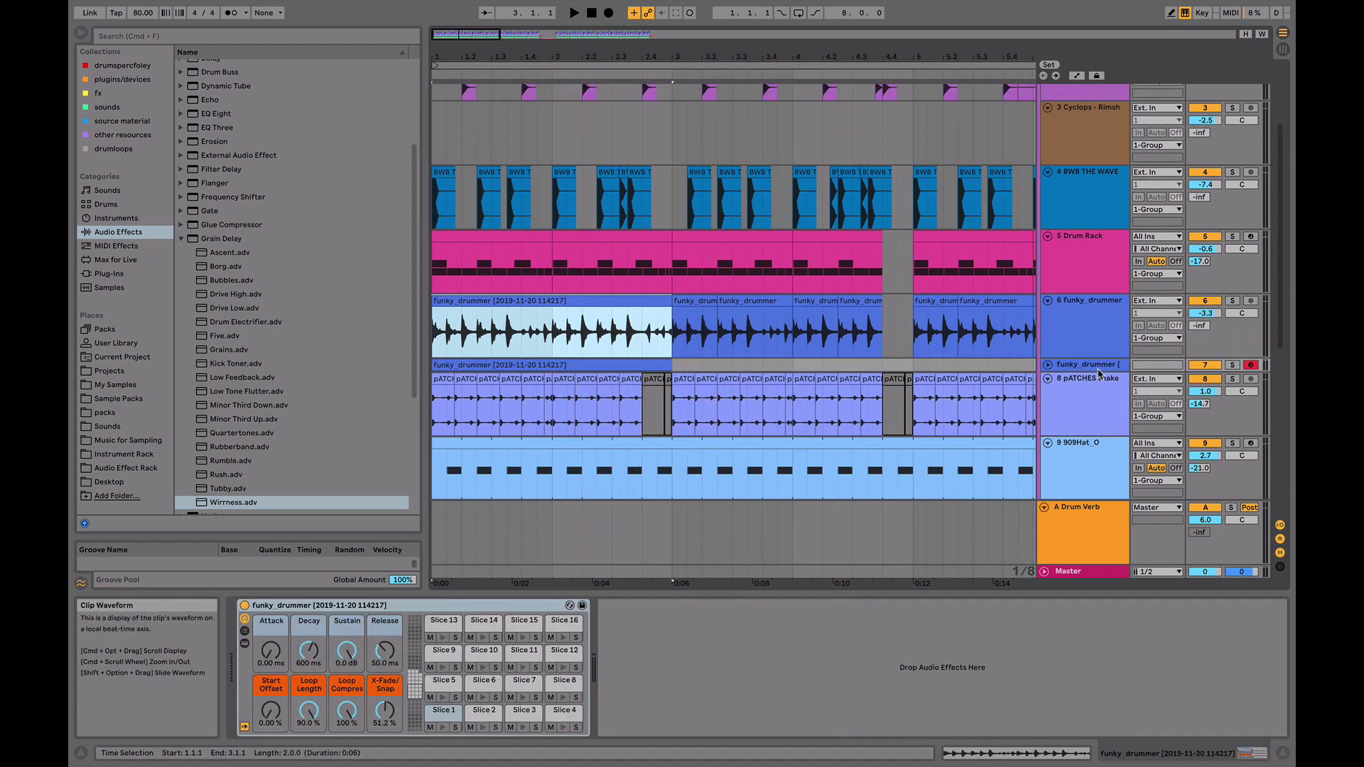
- Audition the transient-sliced drum track on its own
left_click(1232, 364)
key("space")
left_click(1238, 301)
left_click(1232, 365)
key("space")
- Copy the EQ Eight and intense sidechain devices from the funky_drummer audio track onto the sliced track and play it
double_click(1078, 323)
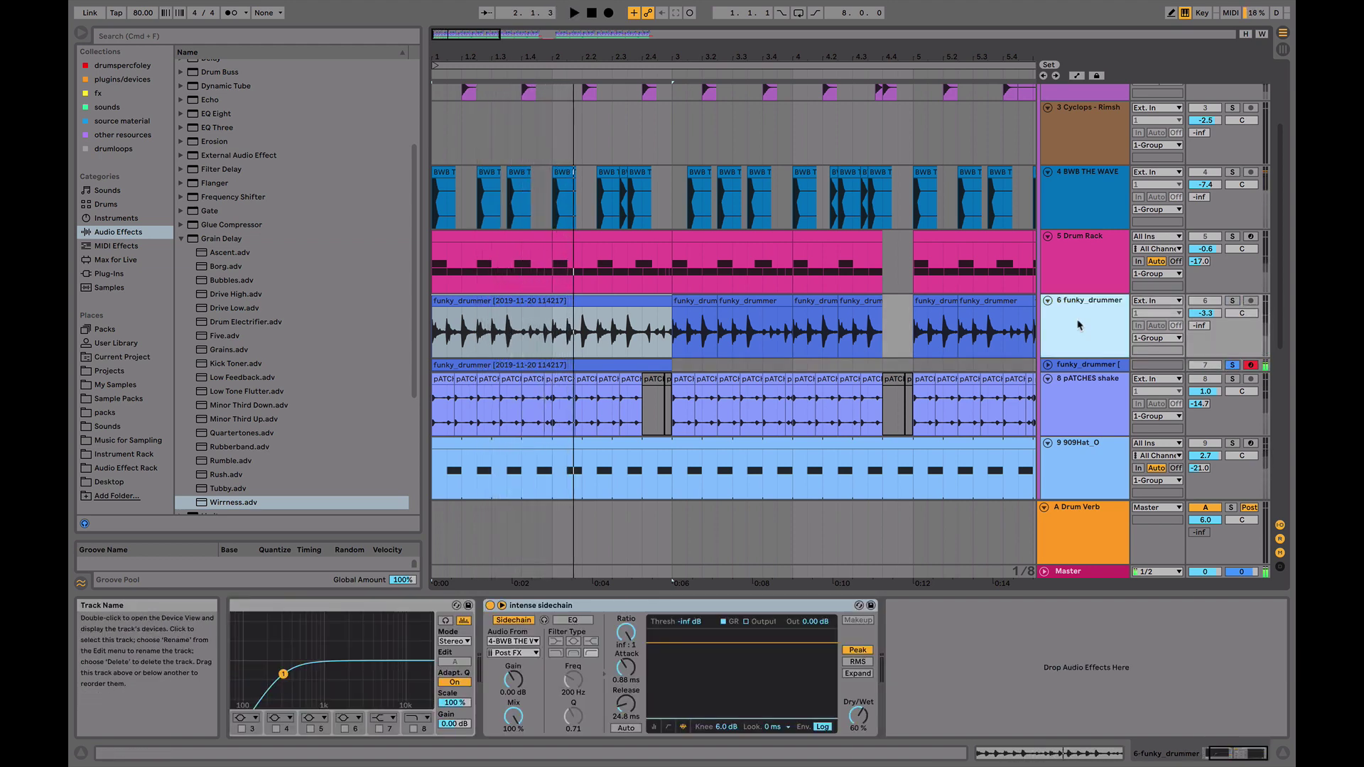
left_click(444, 606)
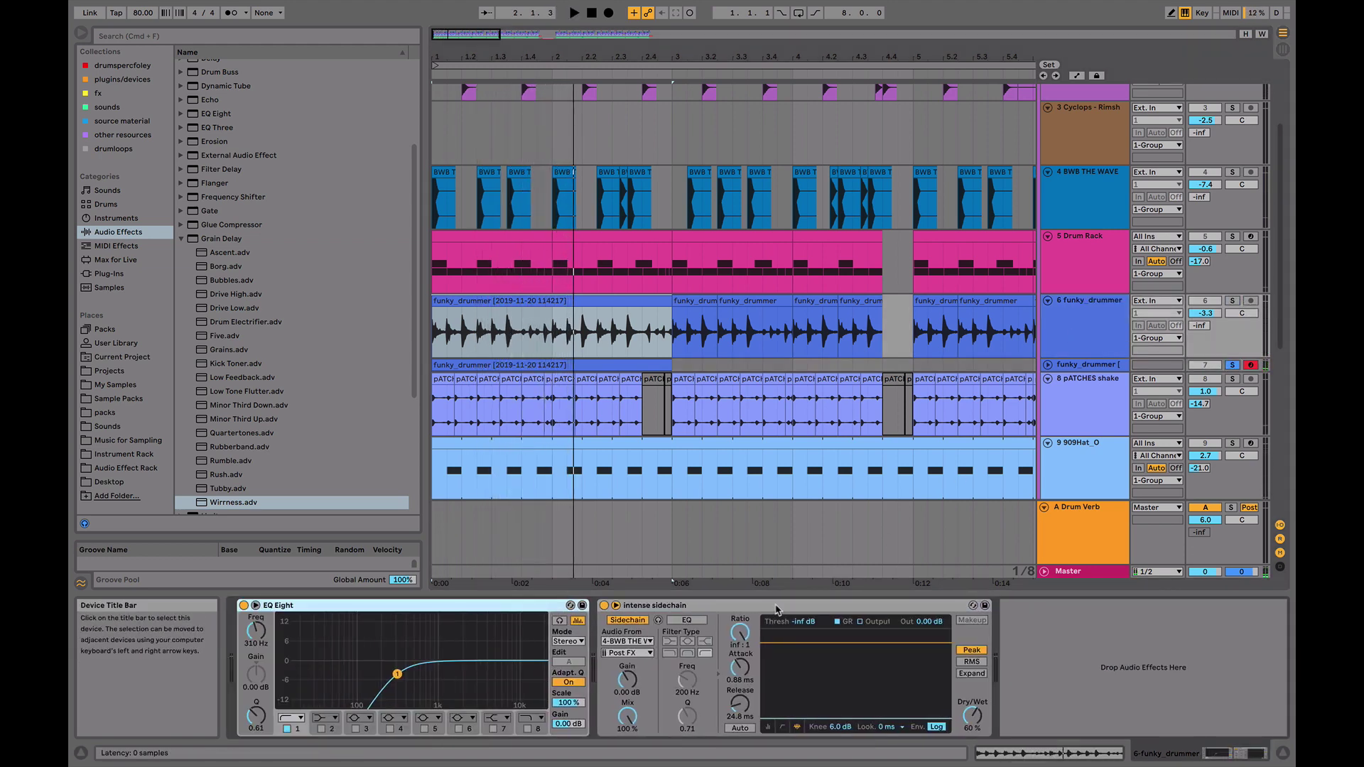
left_click(1081, 367)
left_click(658, 643)
key("super+v")
key("space")
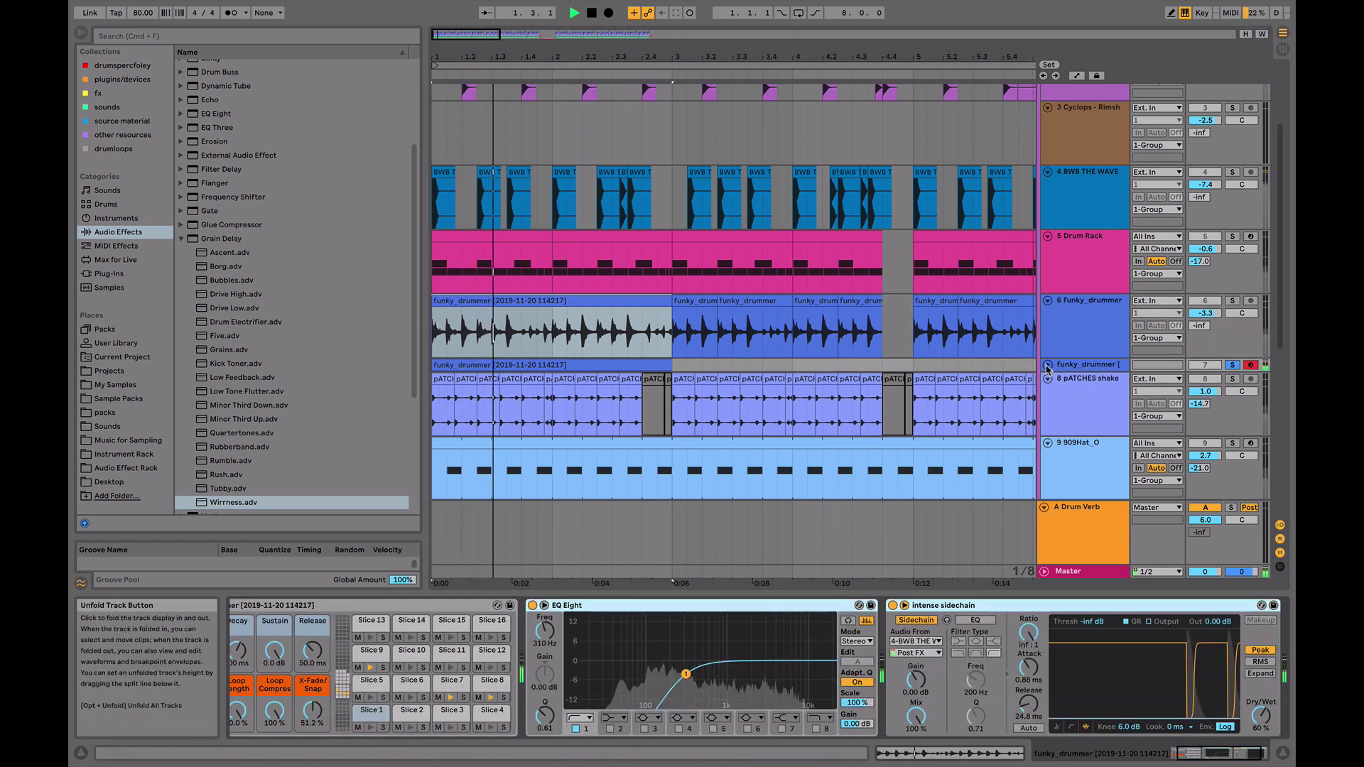
- Unfold the transient-sliced track and examine the slice notes in its MIDI clip
left_click(1047, 365)
double_click(548, 370)
scroll(724, 597, "down", 3)
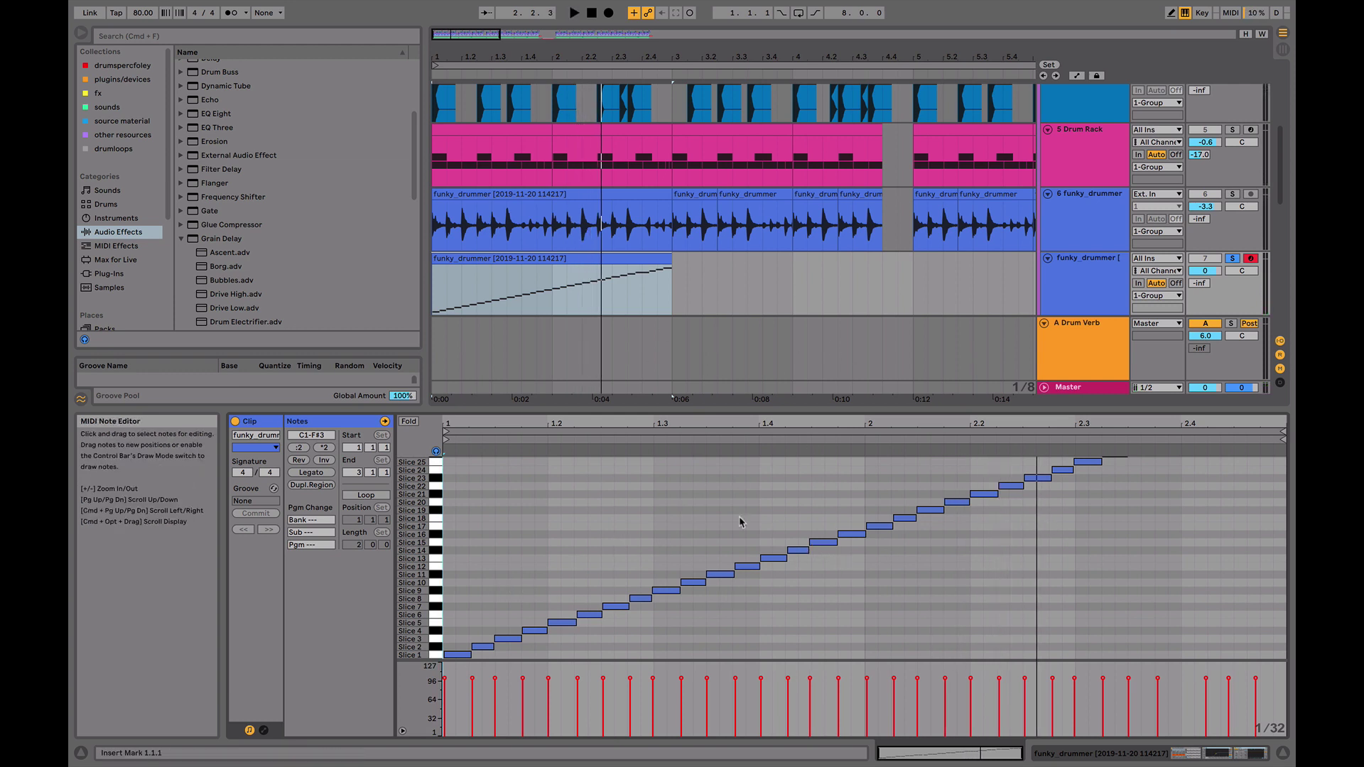
left_click(1113, 273)
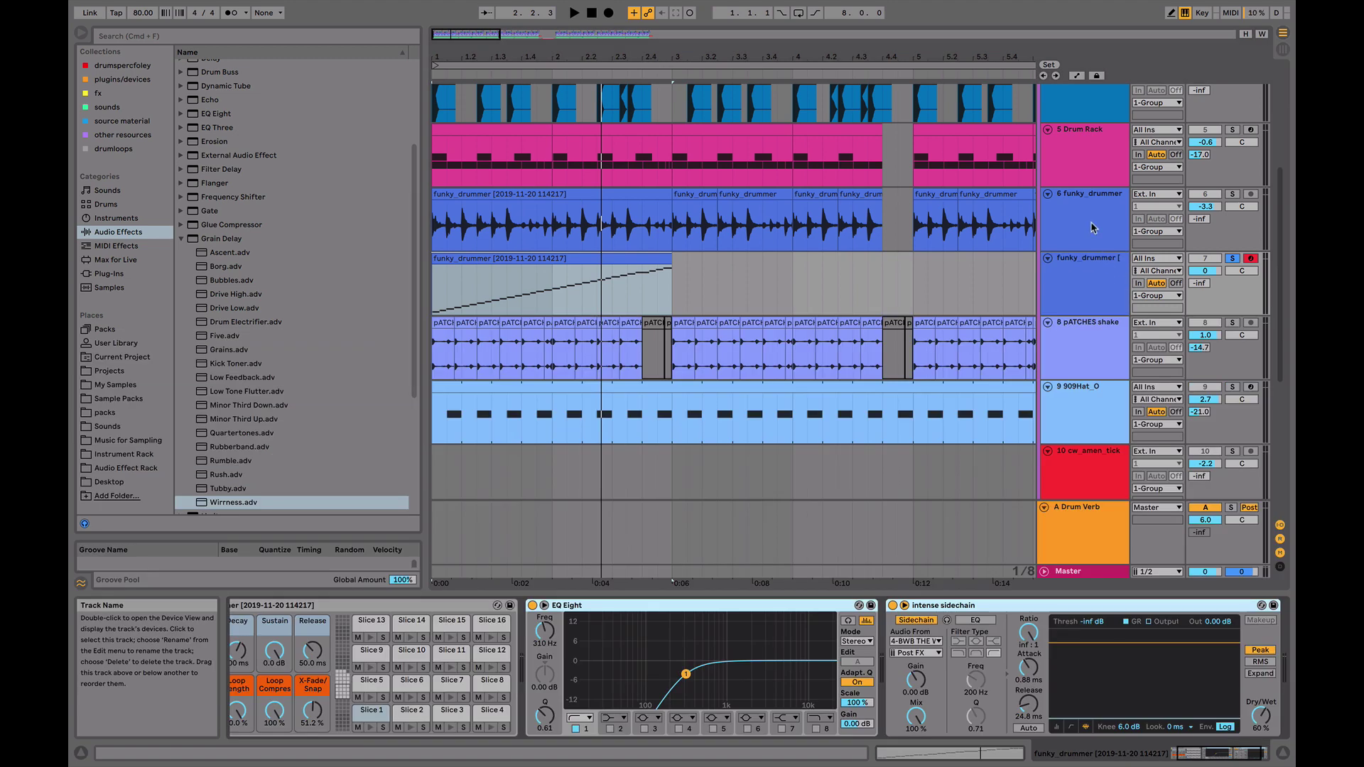
- Slice the consolidated funky_drummer clip to another new MIDI track with one slice per 1/16 Note and the Built-in preset
right_click(628, 203)
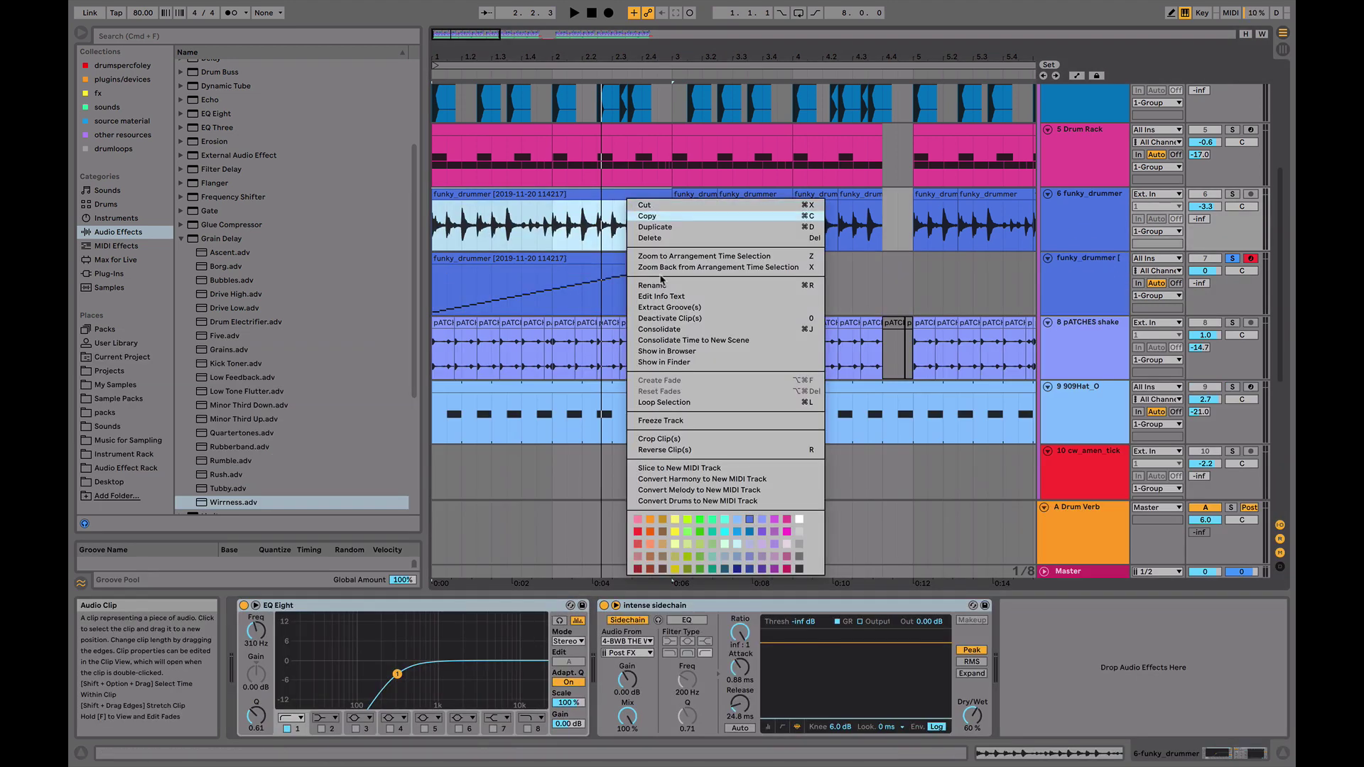
left_click(692, 469)
left_click(725, 342)
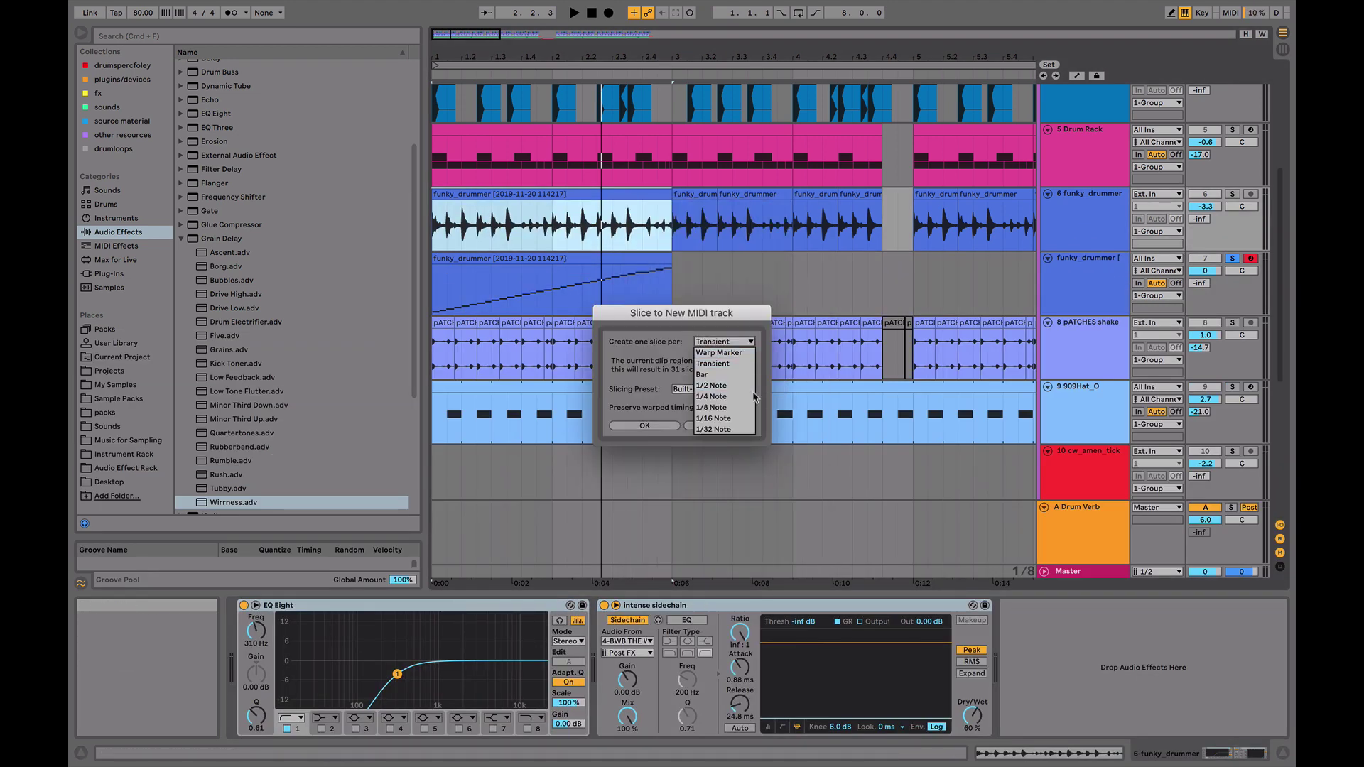
left_click(725, 419)
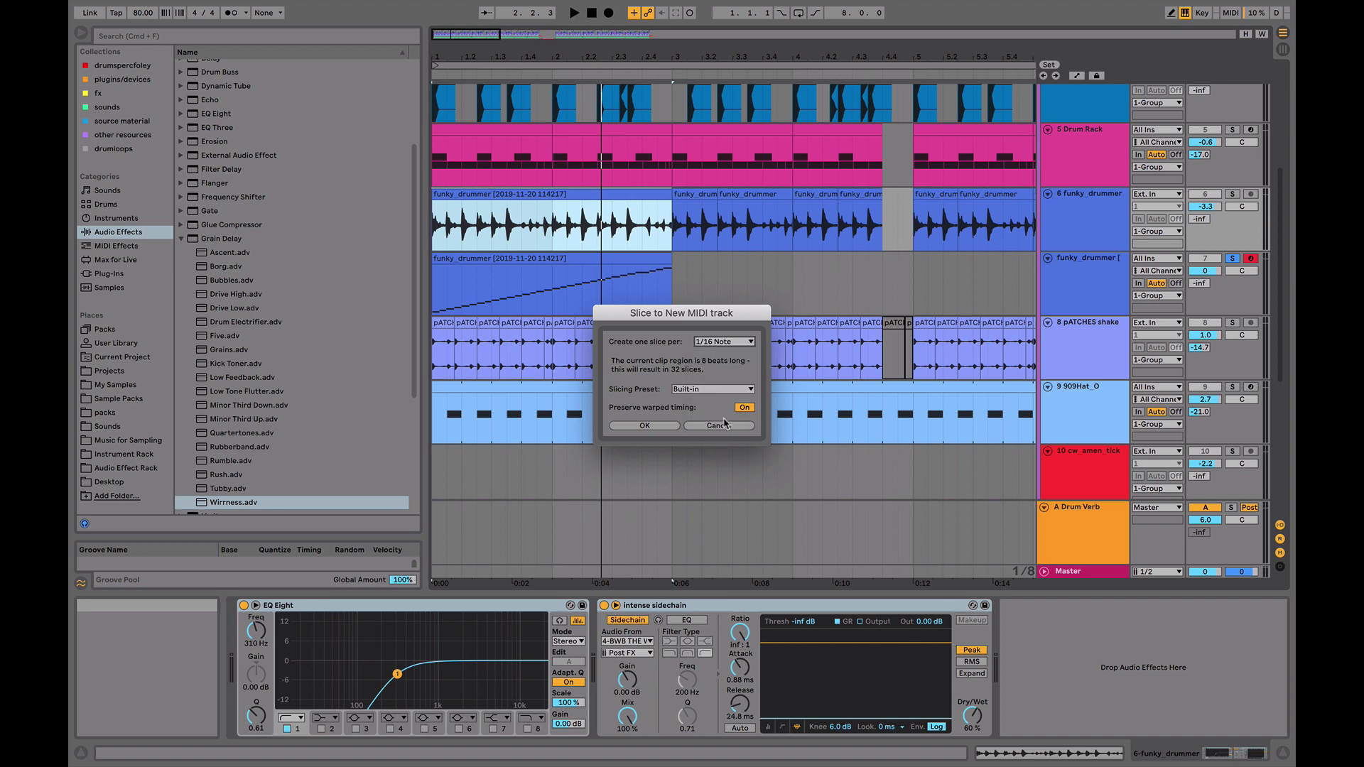
left_click(645, 426)
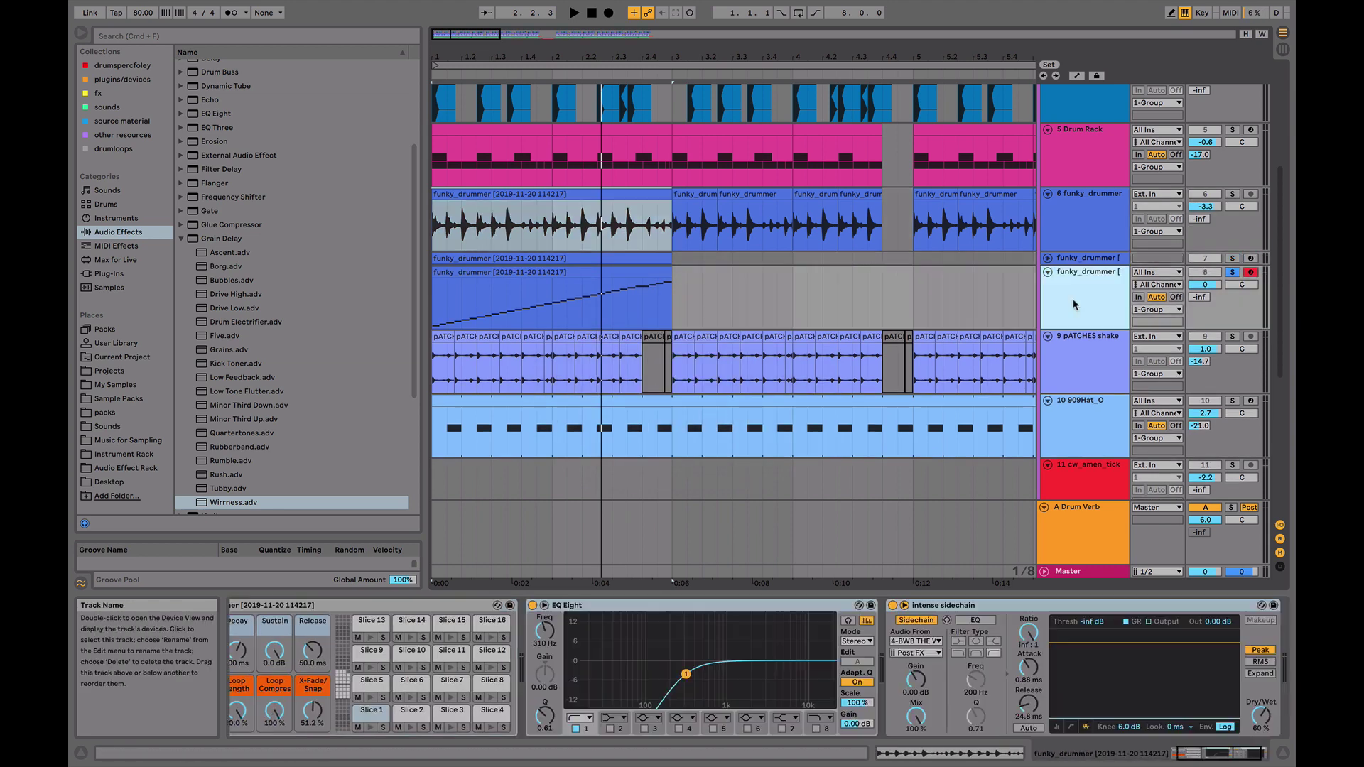
- Delete the transient-sliced track and give the 1/16-note sliced track the copied EQ Eight and intense sidechain devices
key("Delete")
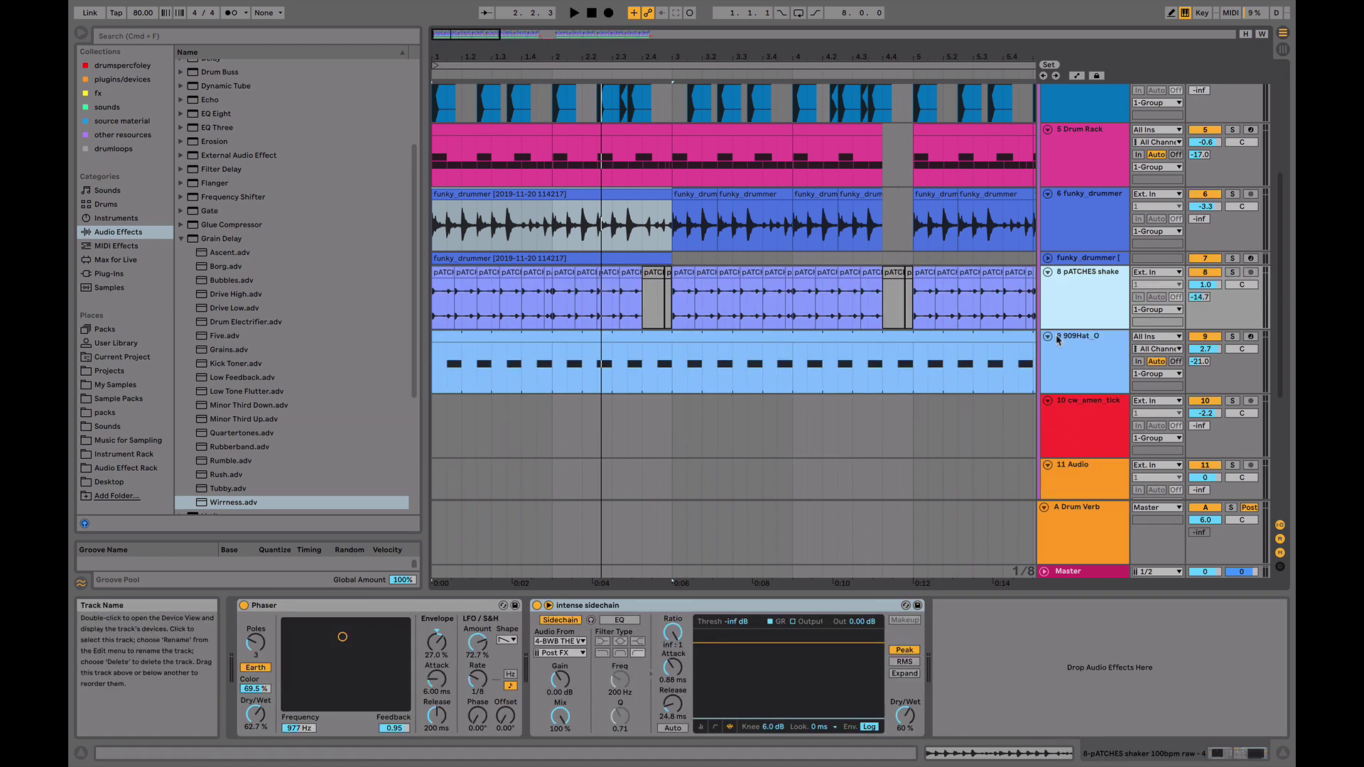
left_click(1063, 259)
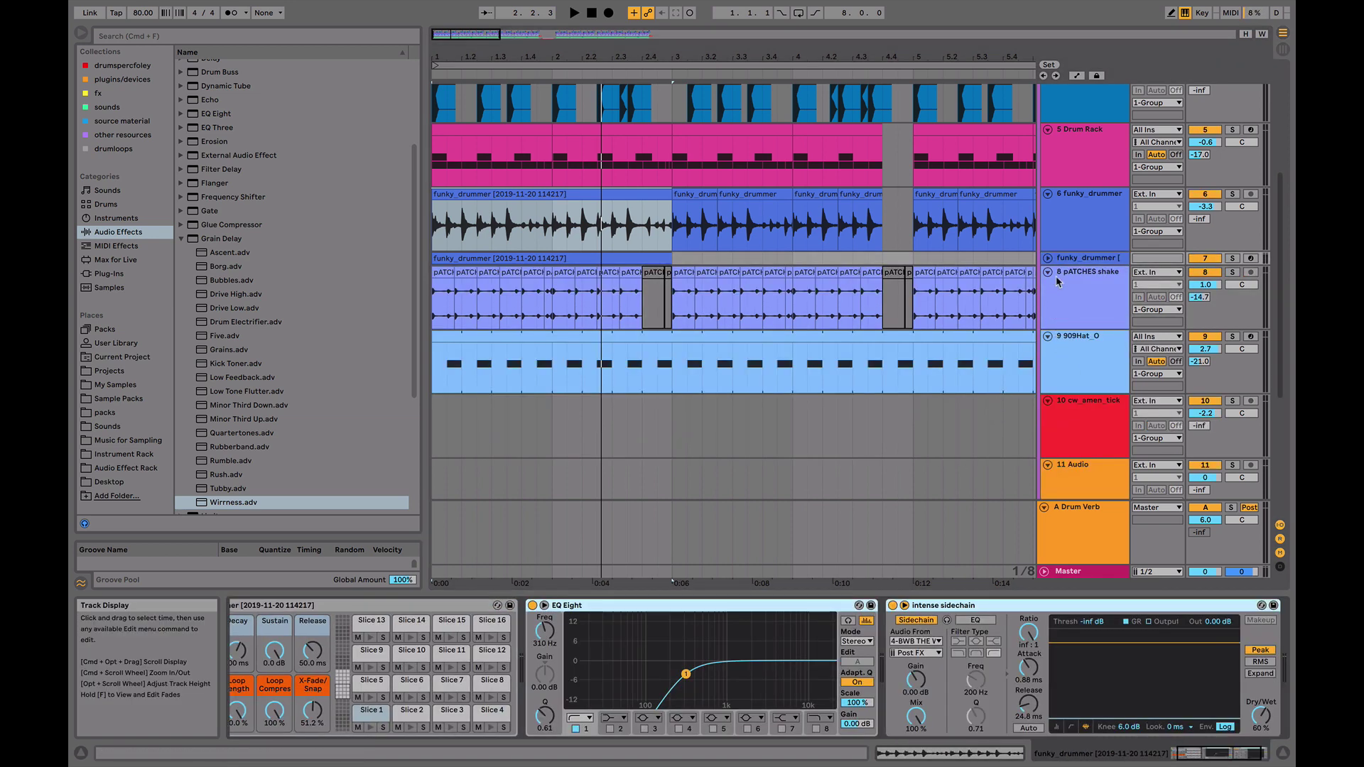
- Unfold the 1/16-note sliced track, open its MIDI clip and solo the track during playback
left_click(1049, 258)
double_click(633, 267)
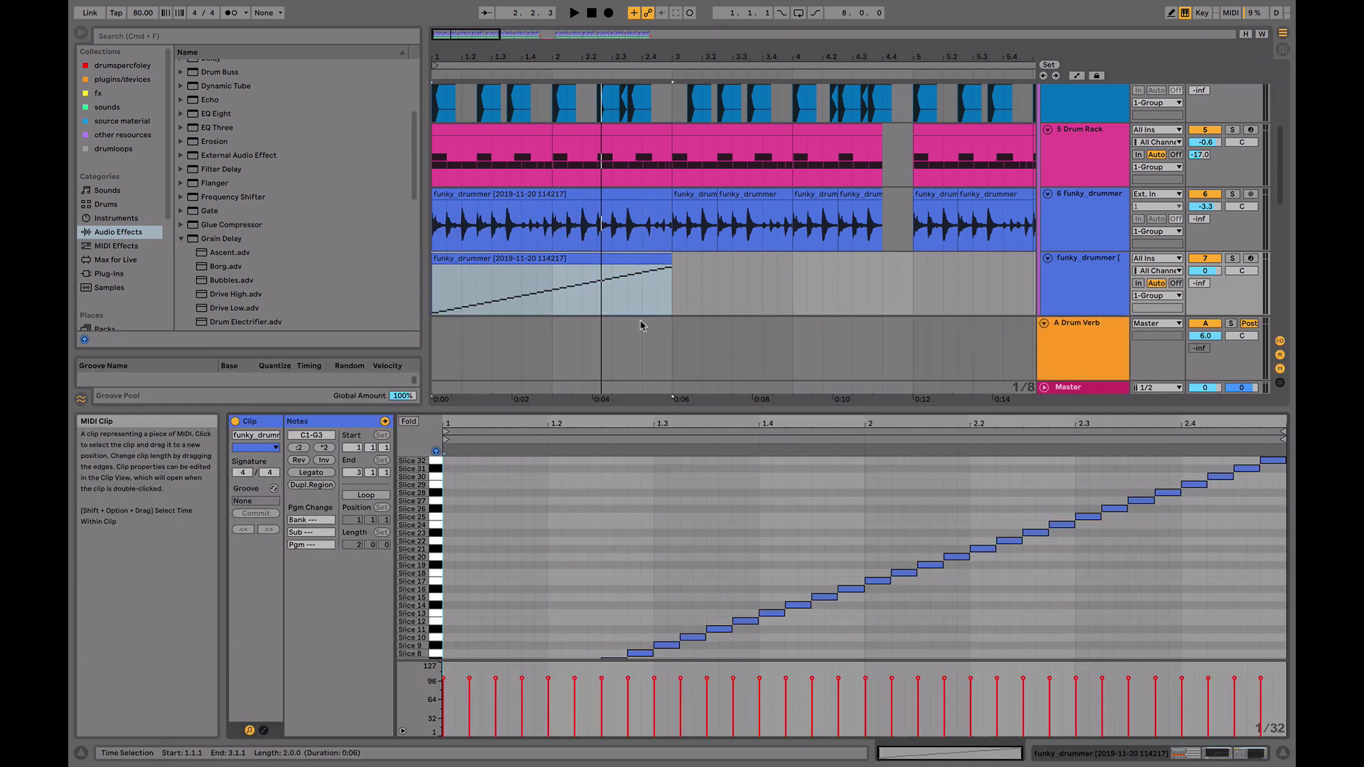
scroll(710, 564, "down", 1)
key("space")
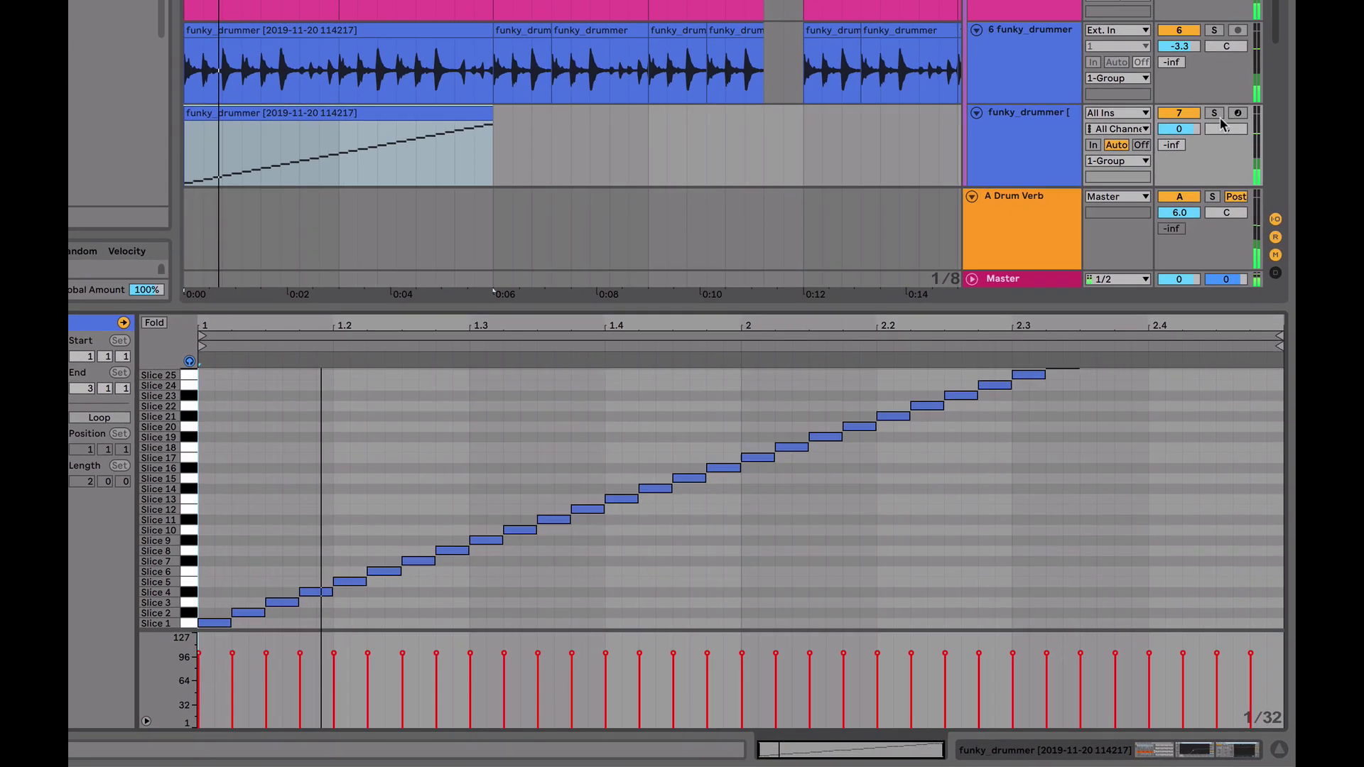
left_click(1232, 258)
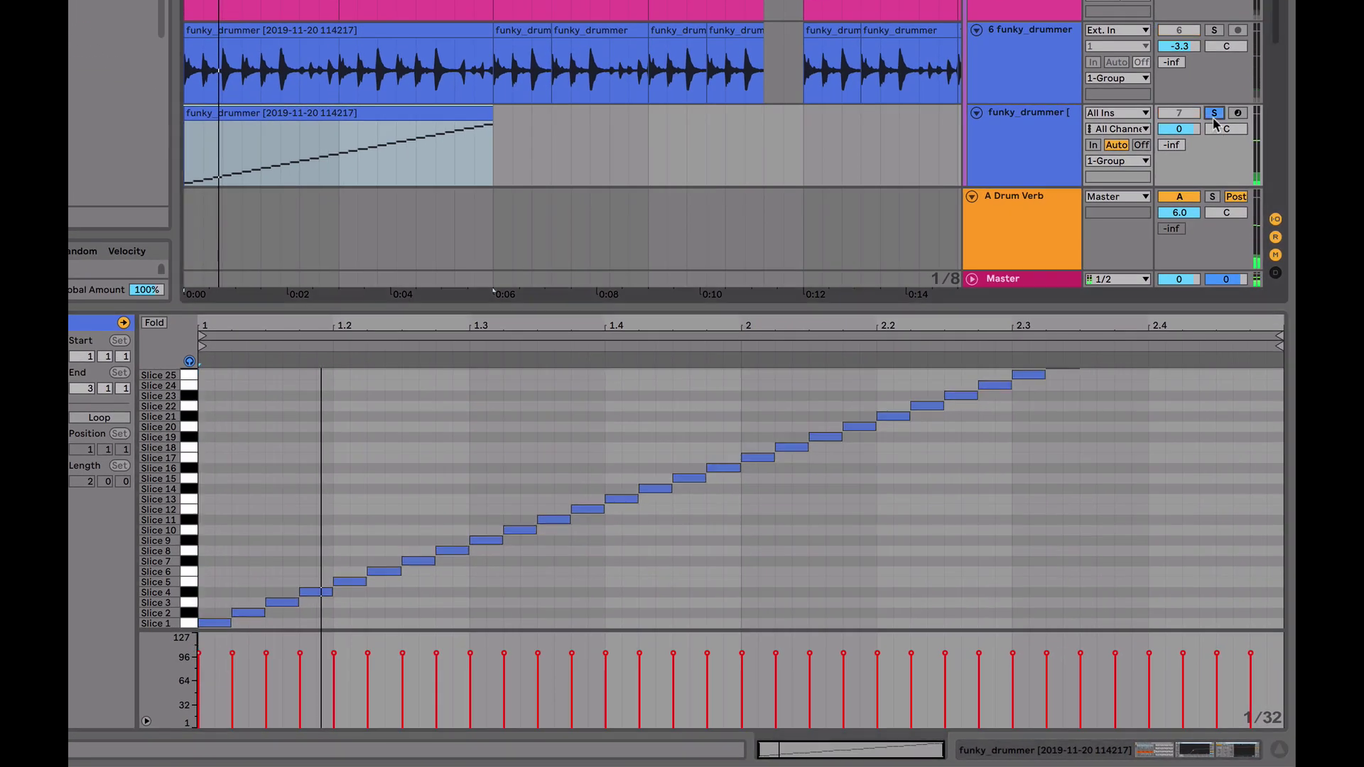
- Repeat the Slice 5 note at 1.2 three more times up to 1.3 and delete the Slice 6, 7 and 8 notes above
left_click(351, 581)
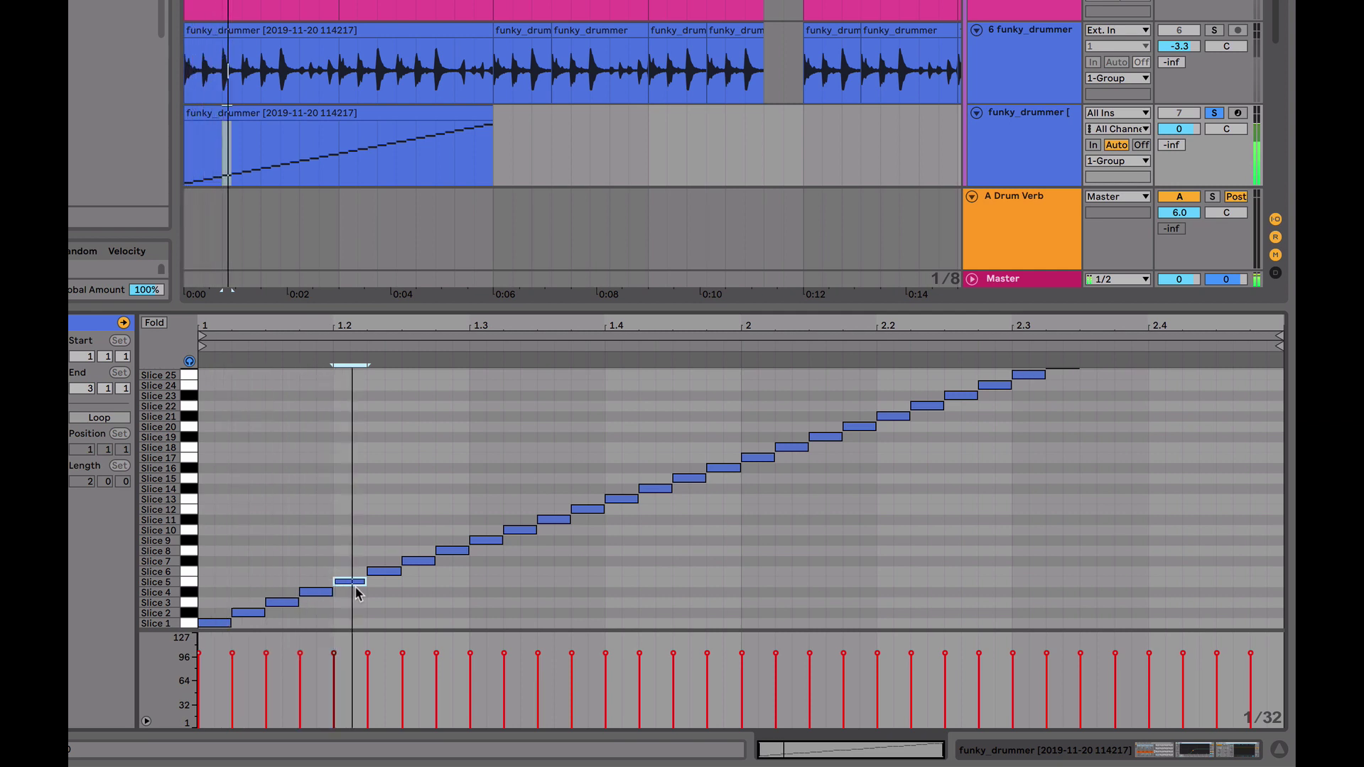
key("ctrl+d")
key("ctrl+d")
key("ctrl+d")
left_click_drag(393, 514, 459, 584)
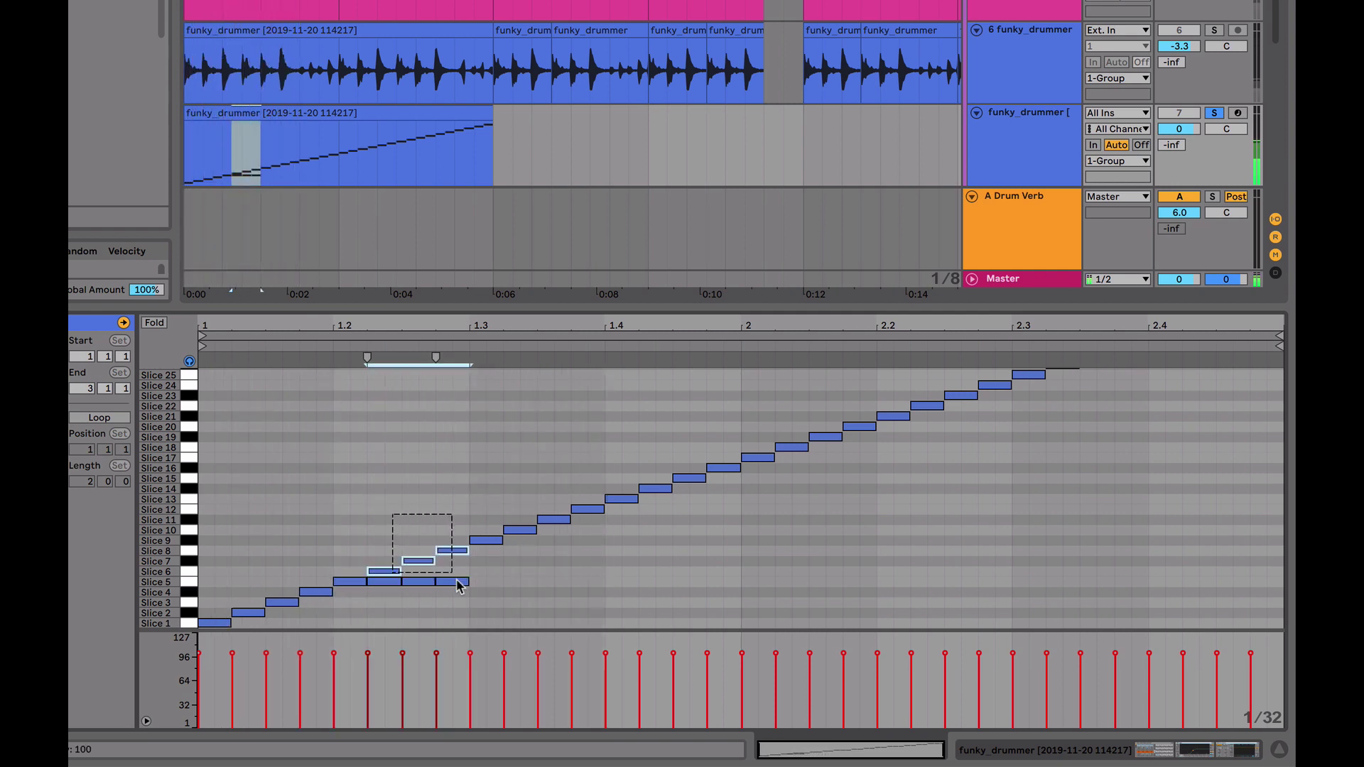
key("Delete")
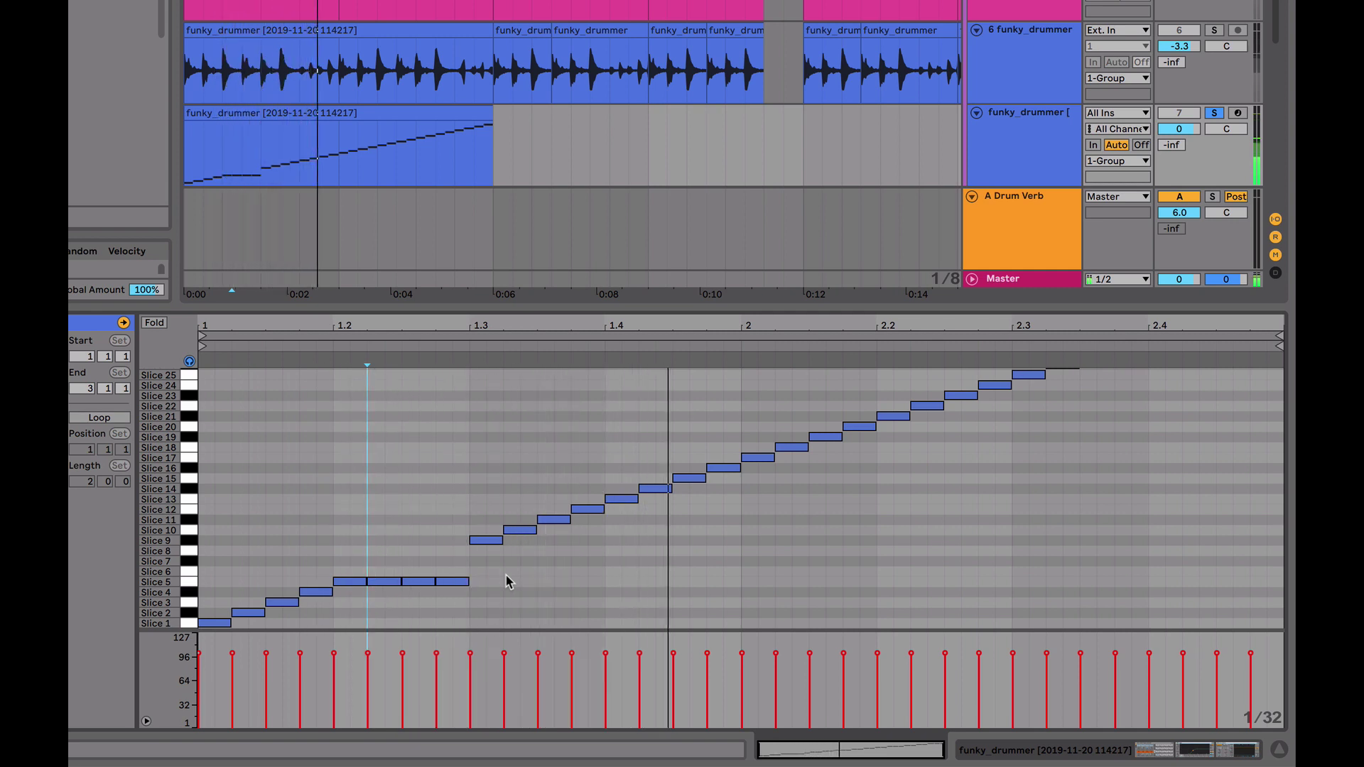
- Check the sliced track's EQ Eight and sidechain devices during playback and reopen its MIDI clip
double_click(1034, 134)
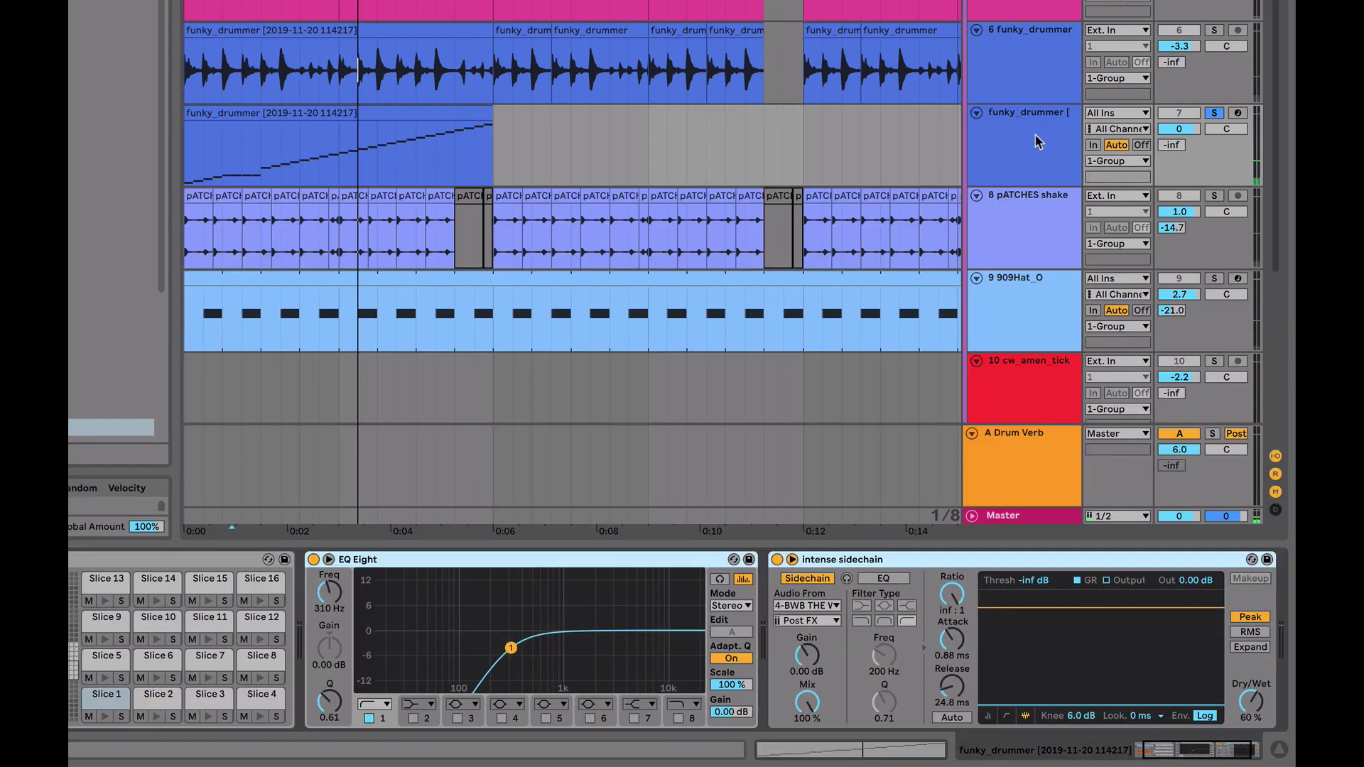
left_click(496, 558)
scroll(497, 560, "left", 2)
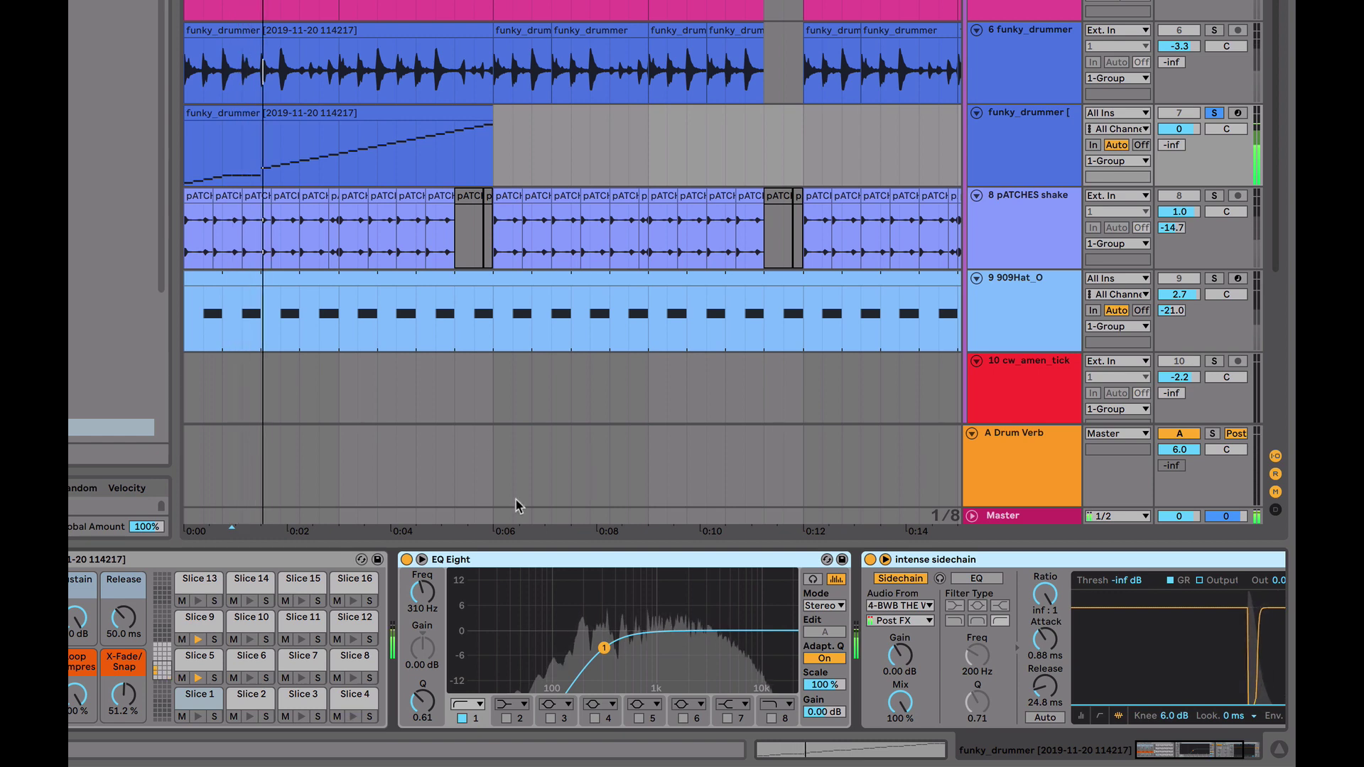
double_click(298, 112)
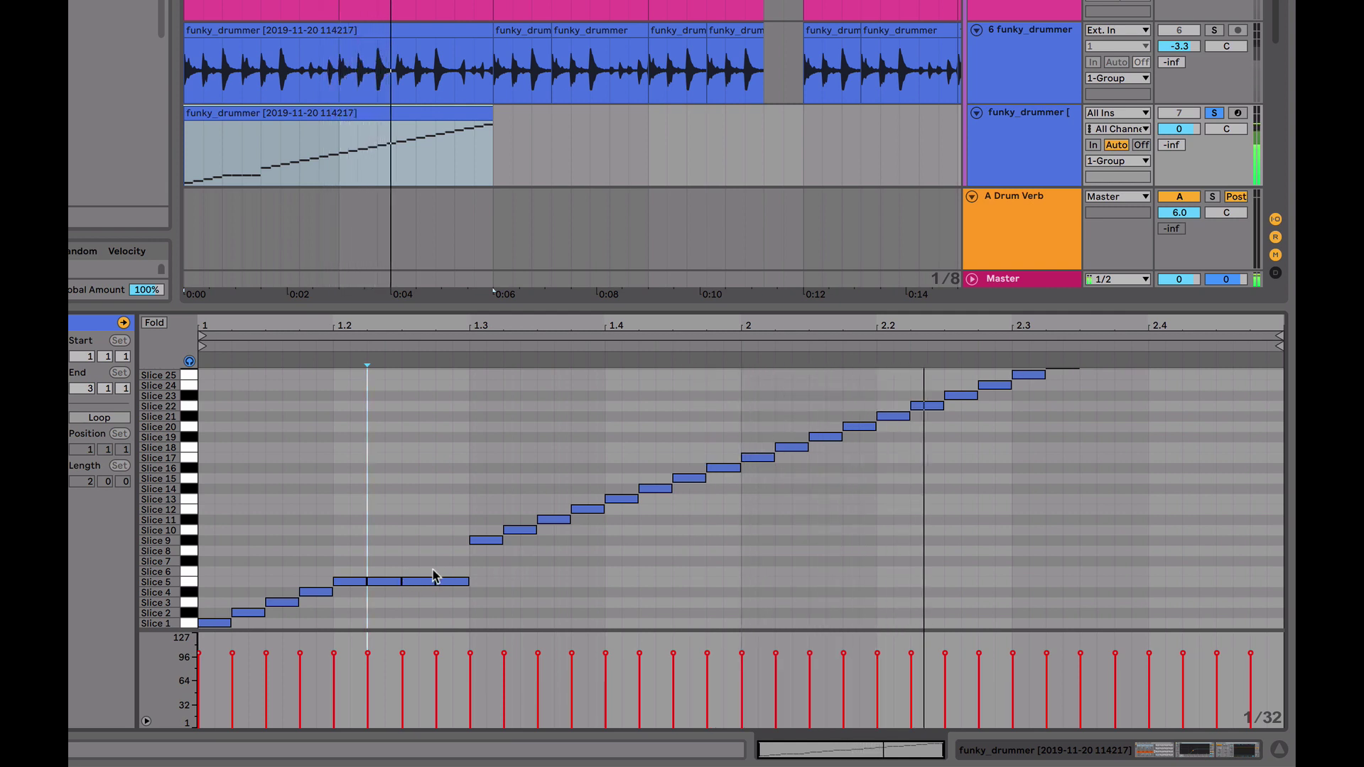
- Repeat the Slice 29 note at 2.4 three more times to the clip end and delete the Slice 30, 31 and 32 notes above
scroll(1020, 472, "up", 3)
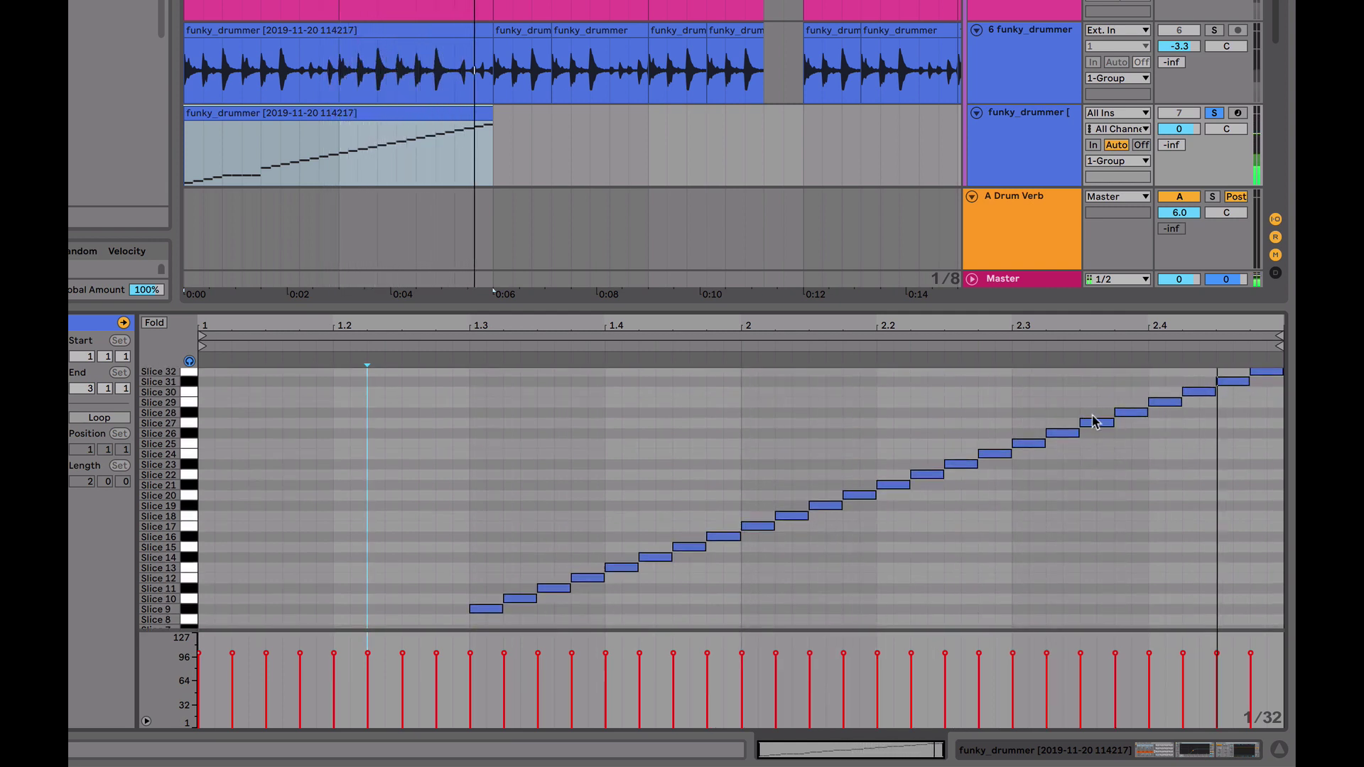
left_click(1159, 403)
key("ctrl+d")
key("ctrl+d")
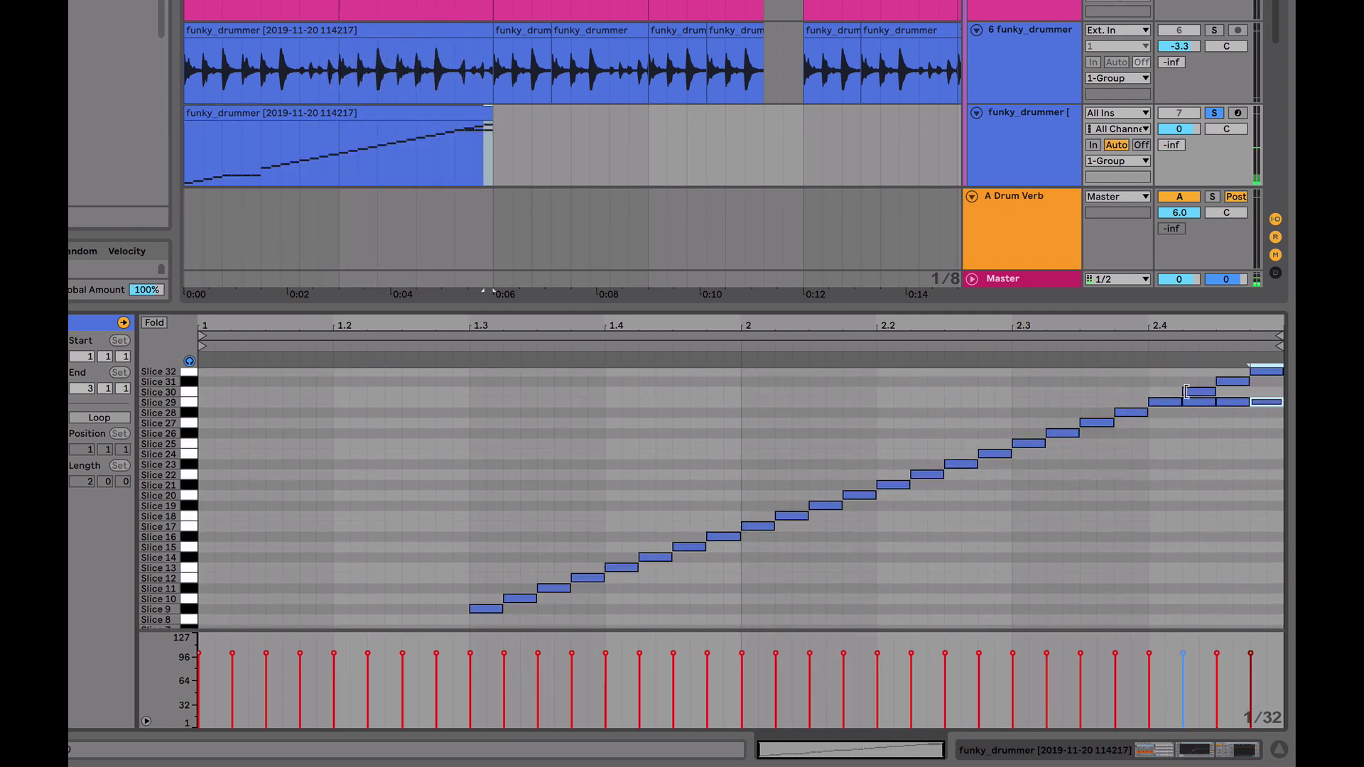
left_click_drag(1200, 377, 1254, 388)
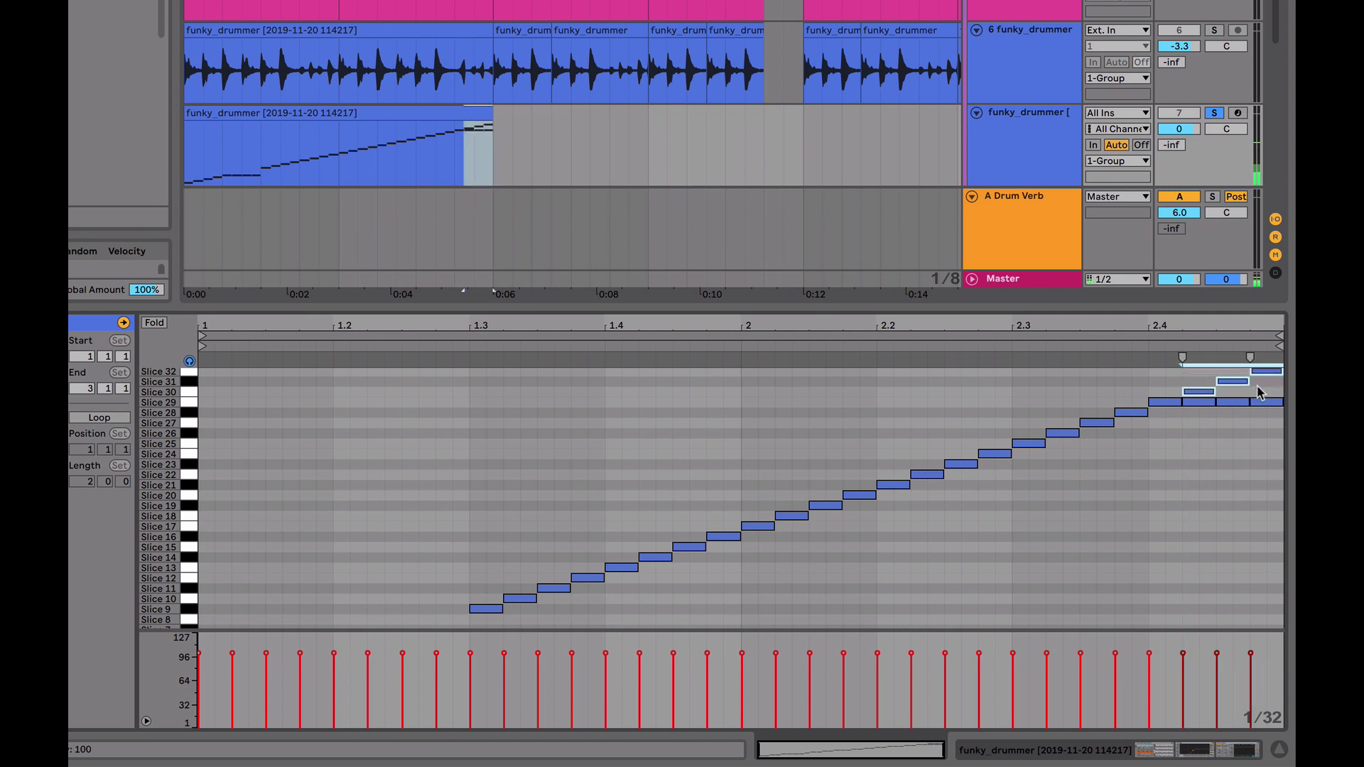
key("Delete")
key("space")
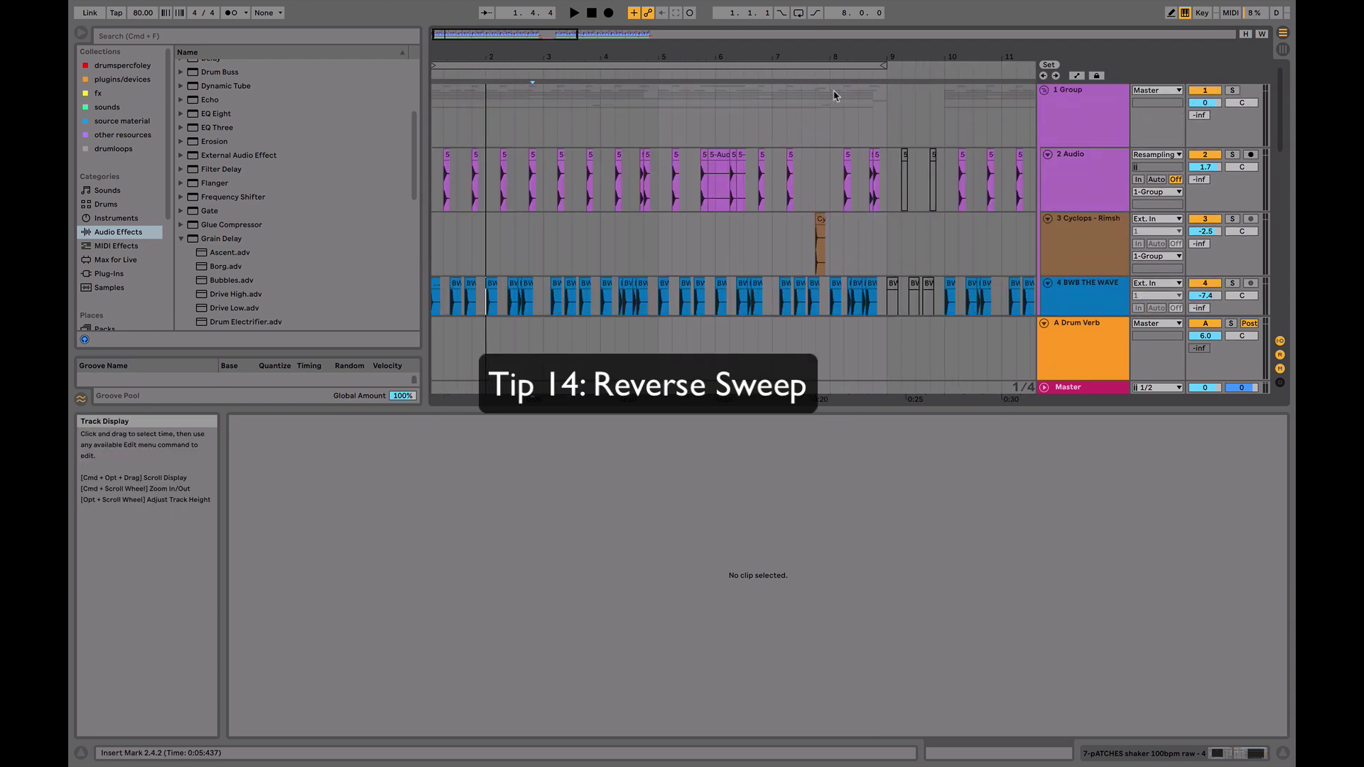
- Play back the drum arrangement around bars 6 to 8 to examine where a reverse sweep can lead into a hit
left_click_drag(882, 60, 741, 156)
key("space")
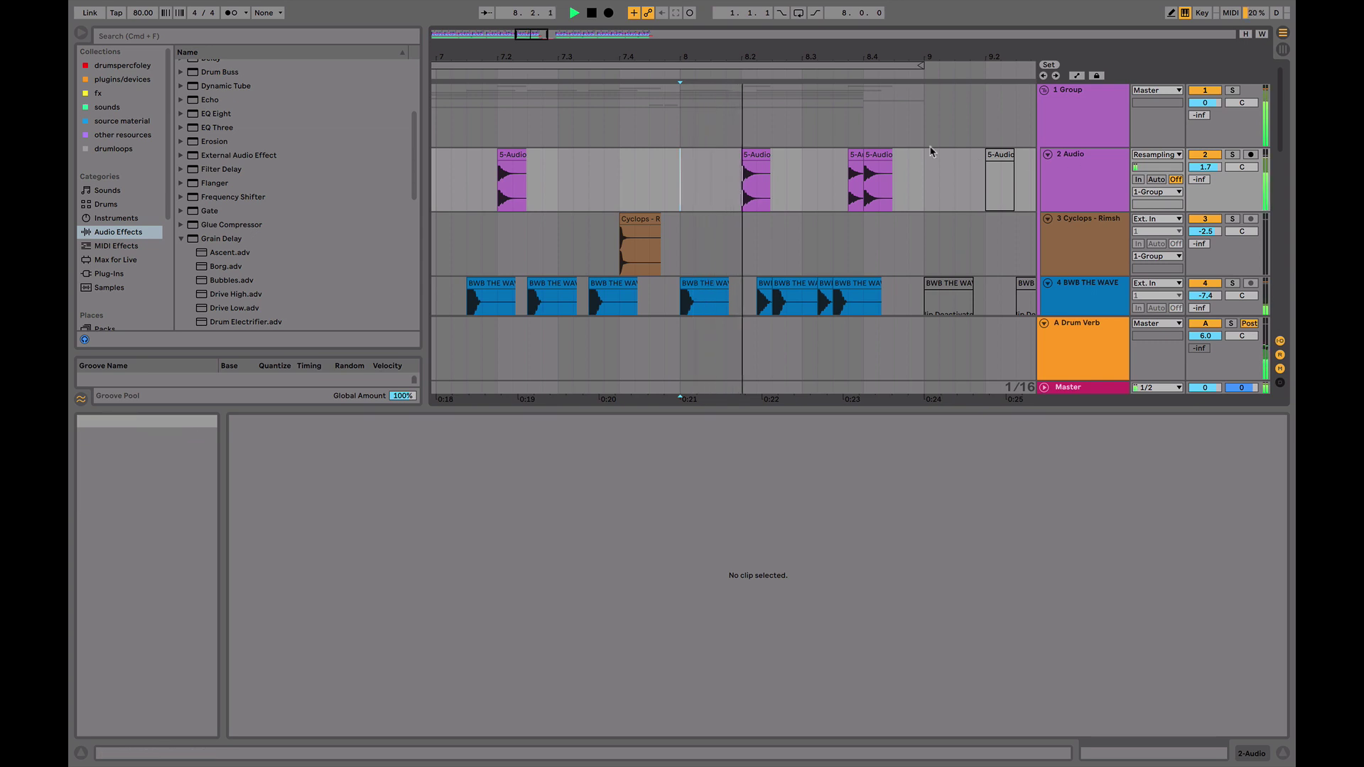
left_click(750, 164)
scroll(642, 175, "left", 5)
left_click(467, 162)
key("space")
scroll(466, 162, "left", 3)
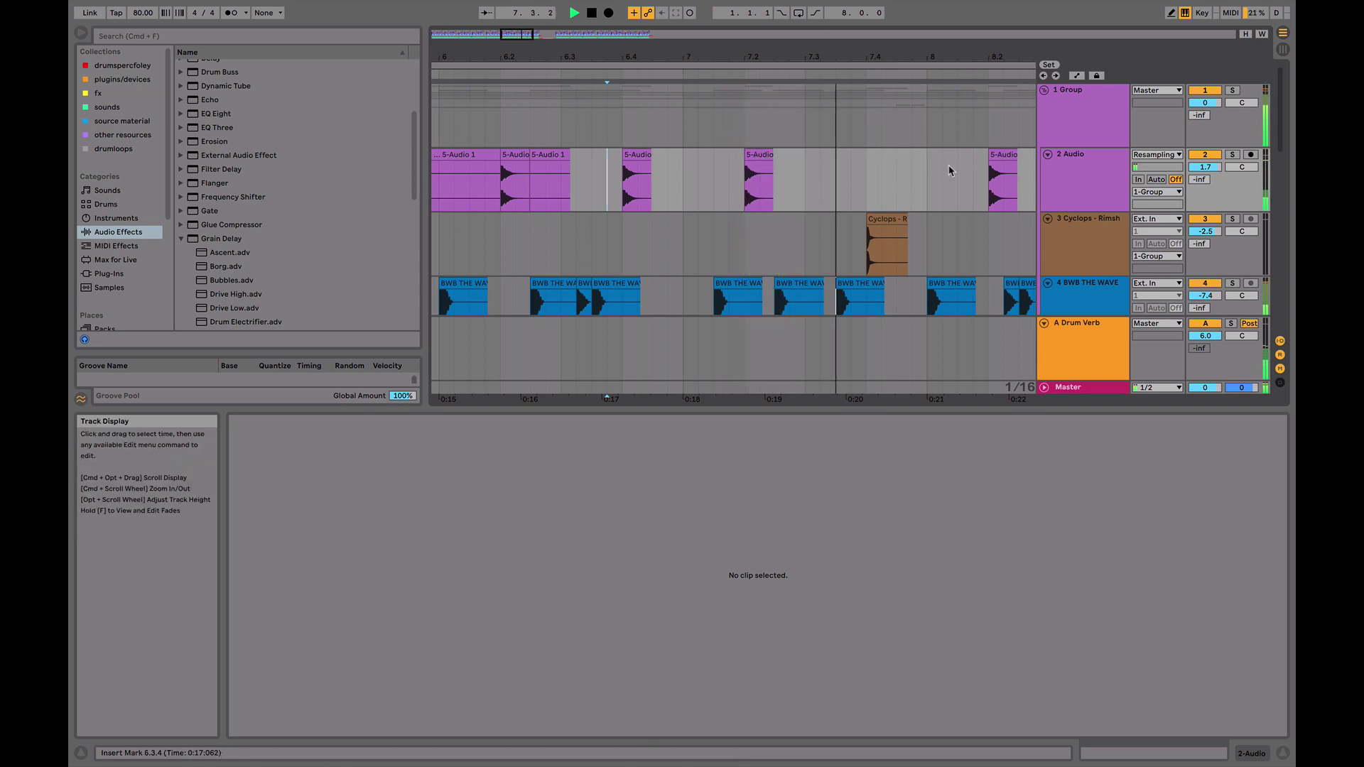
- Copy the clip at 8.2 on the 2 Audio track and paste the copy just before it at 8.1.3
scroll(924, 167, "right", 3)
left_click(893, 152)
key("super+c")
left_click(843, 166)
key("super+v")
key("space")
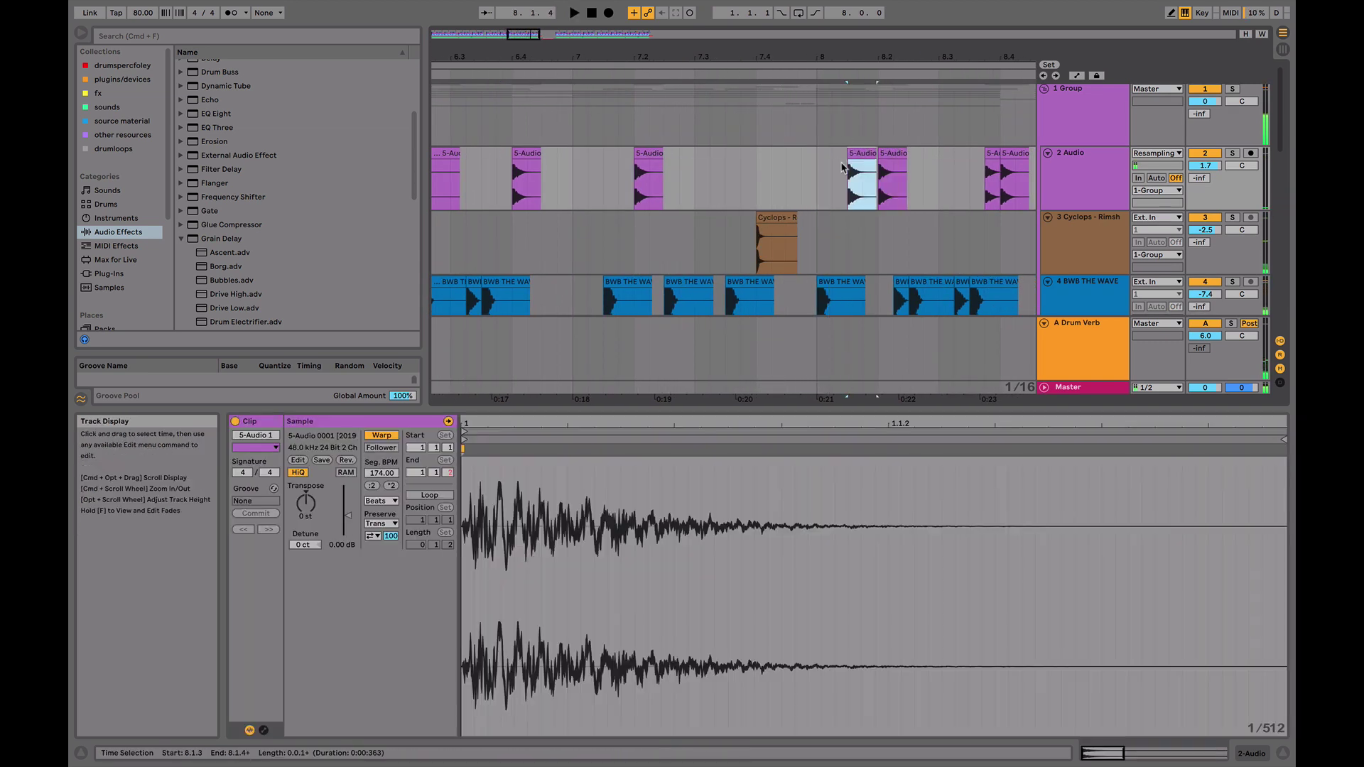
- Reverse the pasted clip, lower its gain to -6.07 dB and play back the sweep
key("r")
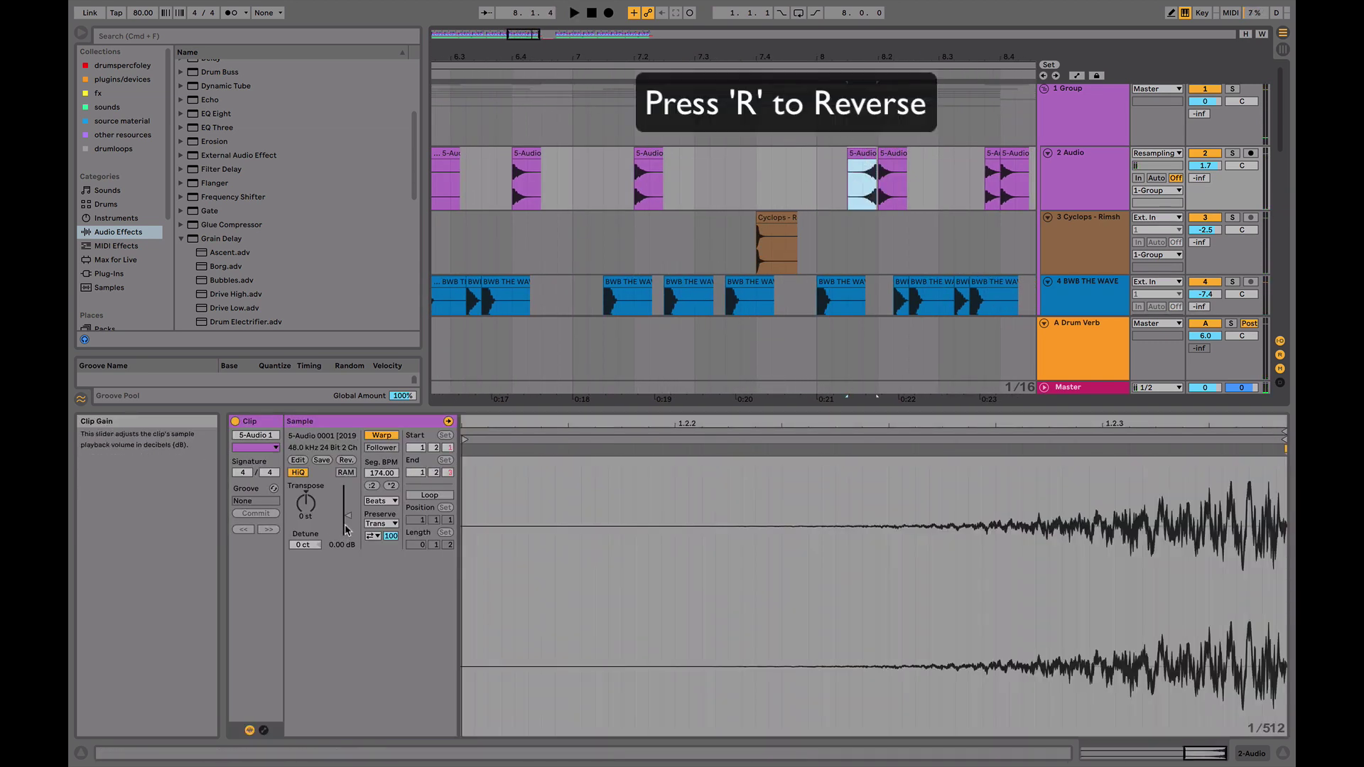
left_click_drag(347, 515, 346, 533)
key("space")
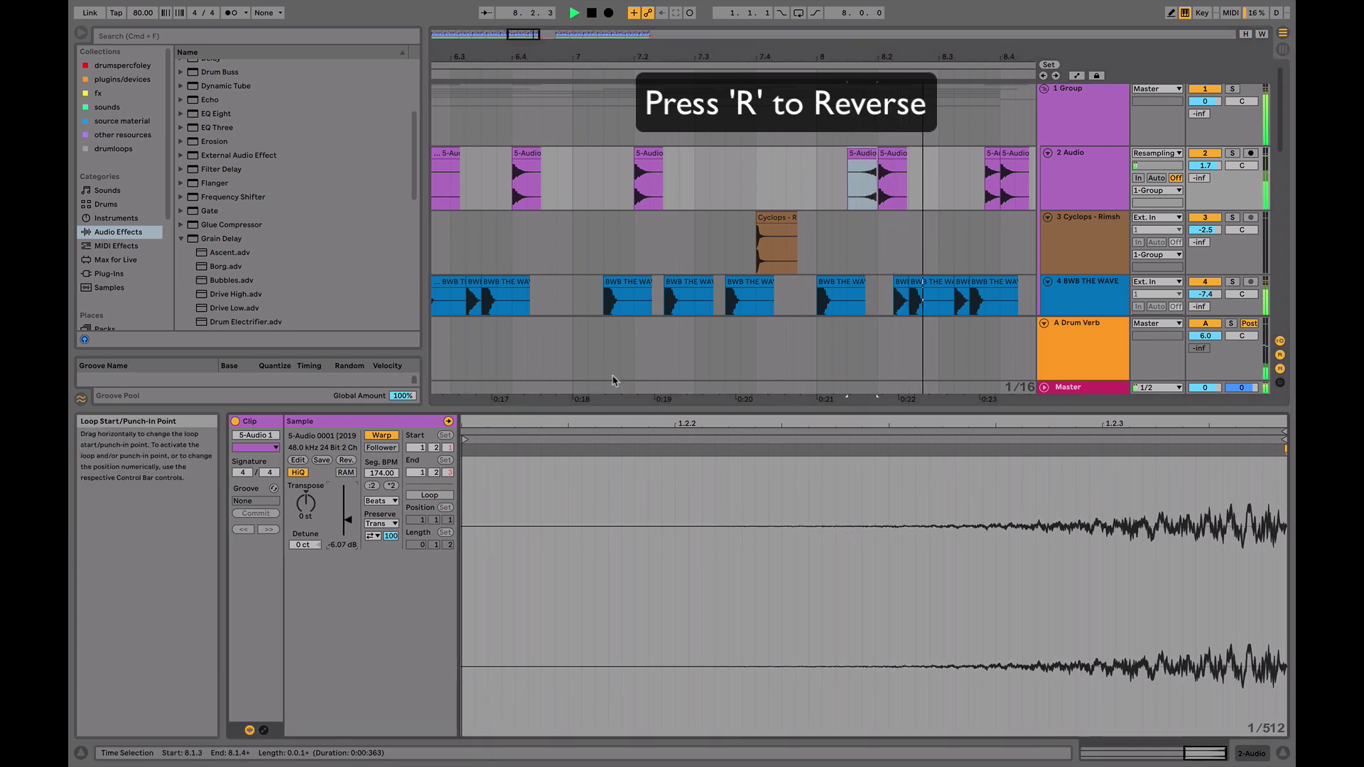
key("space")
- Turn off Warp for the reversed clip and for the hit at 8.2, playing back each change
left_click(381, 434)
key("space")
key("space")
left_click_drag(930, 57, 930, 93)
left_click(838, 152)
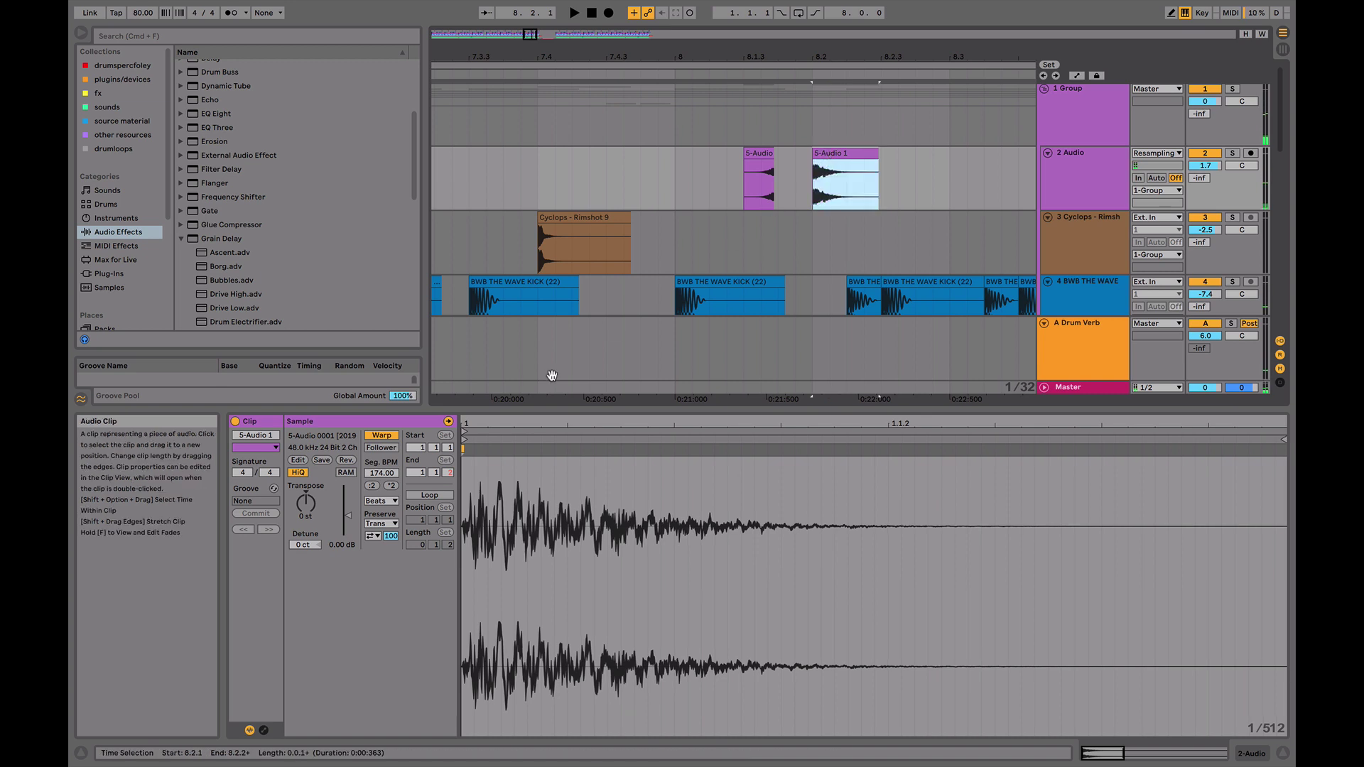
left_click(390, 437)
key("space")
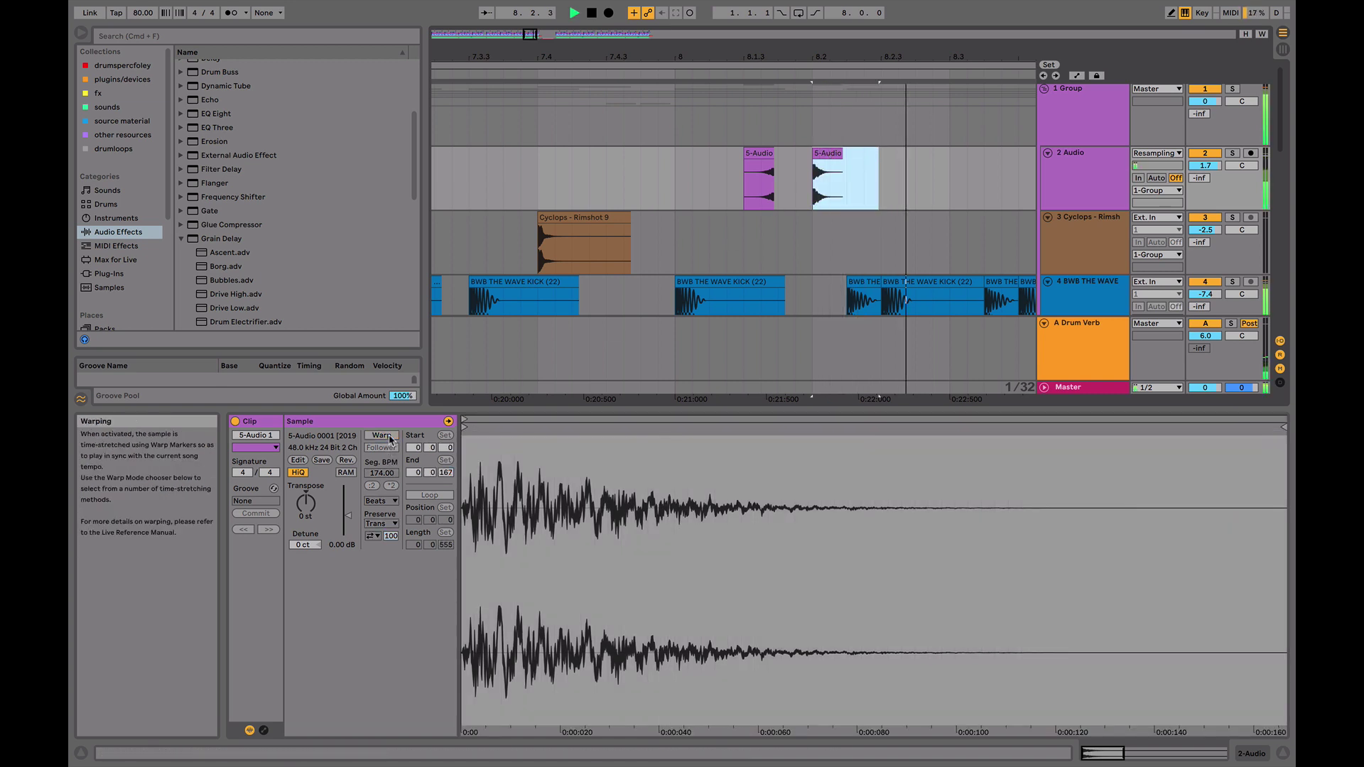
key("space")
- Select all the clips on the 2 Audio track, keep their current timing when asked, and turn Warp off for all of them
left_click_drag(826, 57, 827, 4)
left_click(598, 176)
left_click(616, 178)
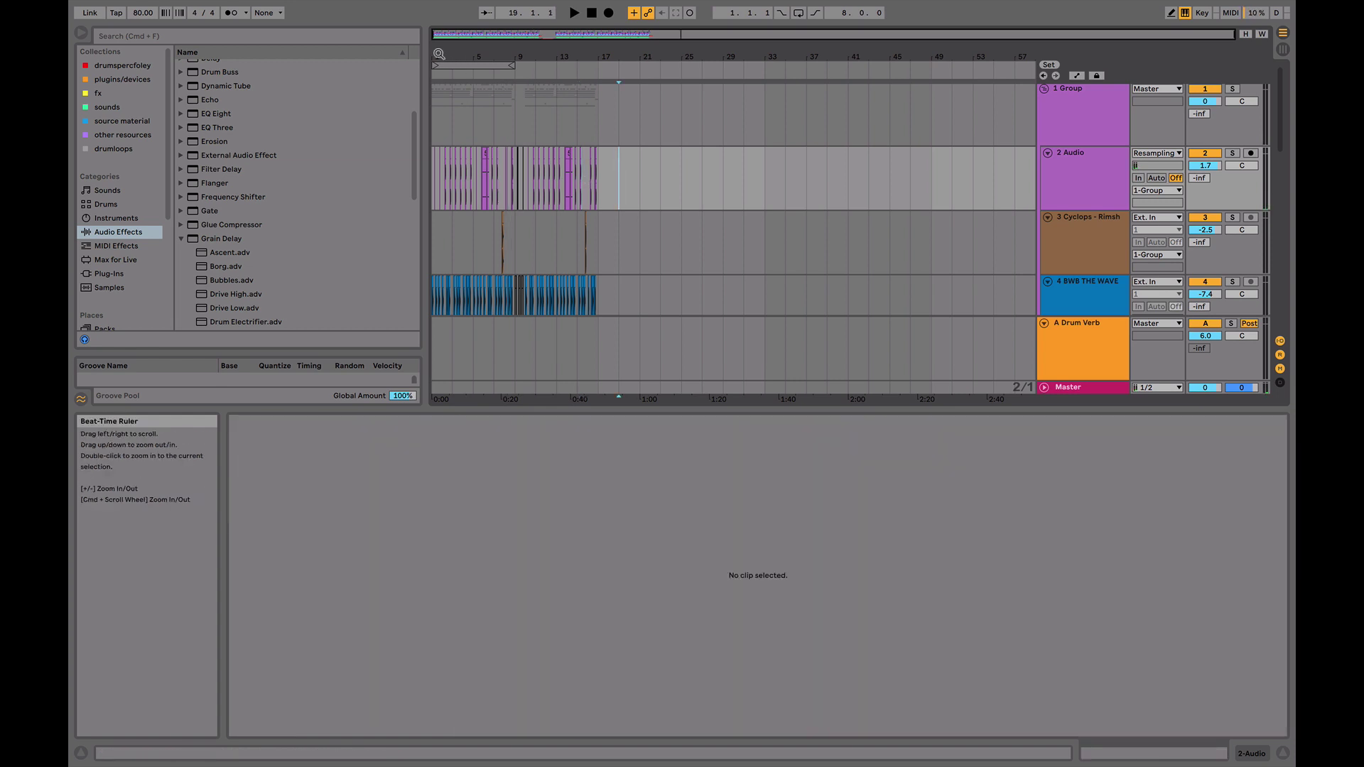
left_click_drag(461, 57, 460, 142)
left_click(478, 155)
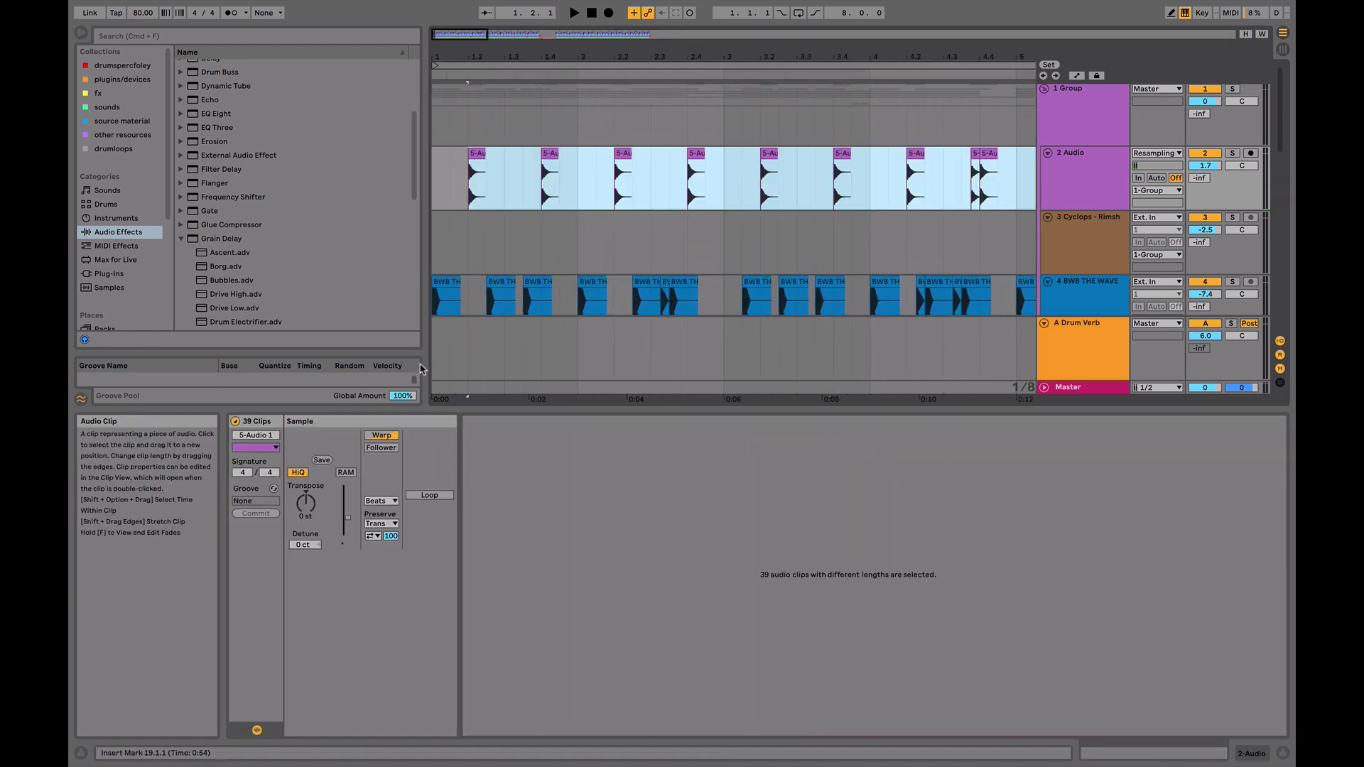
left_click(387, 435)
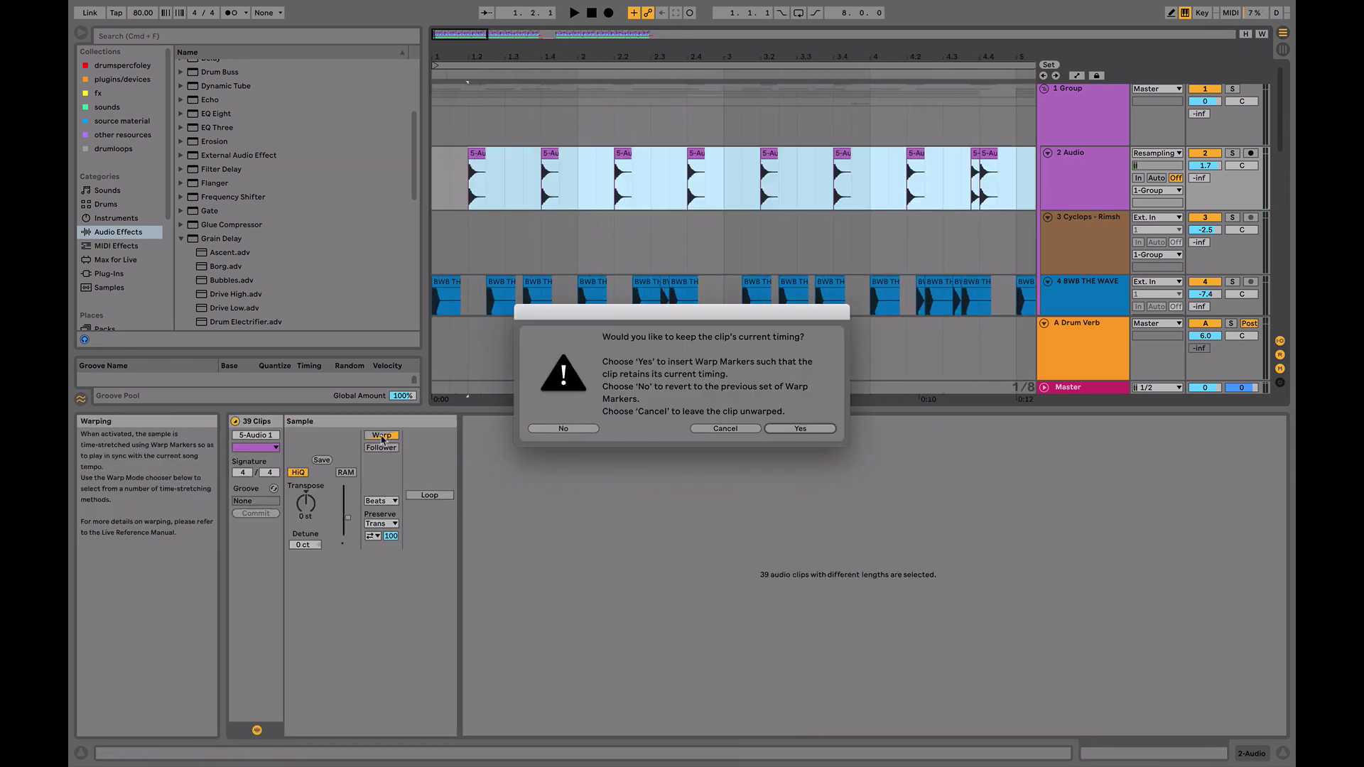
left_click(800, 429)
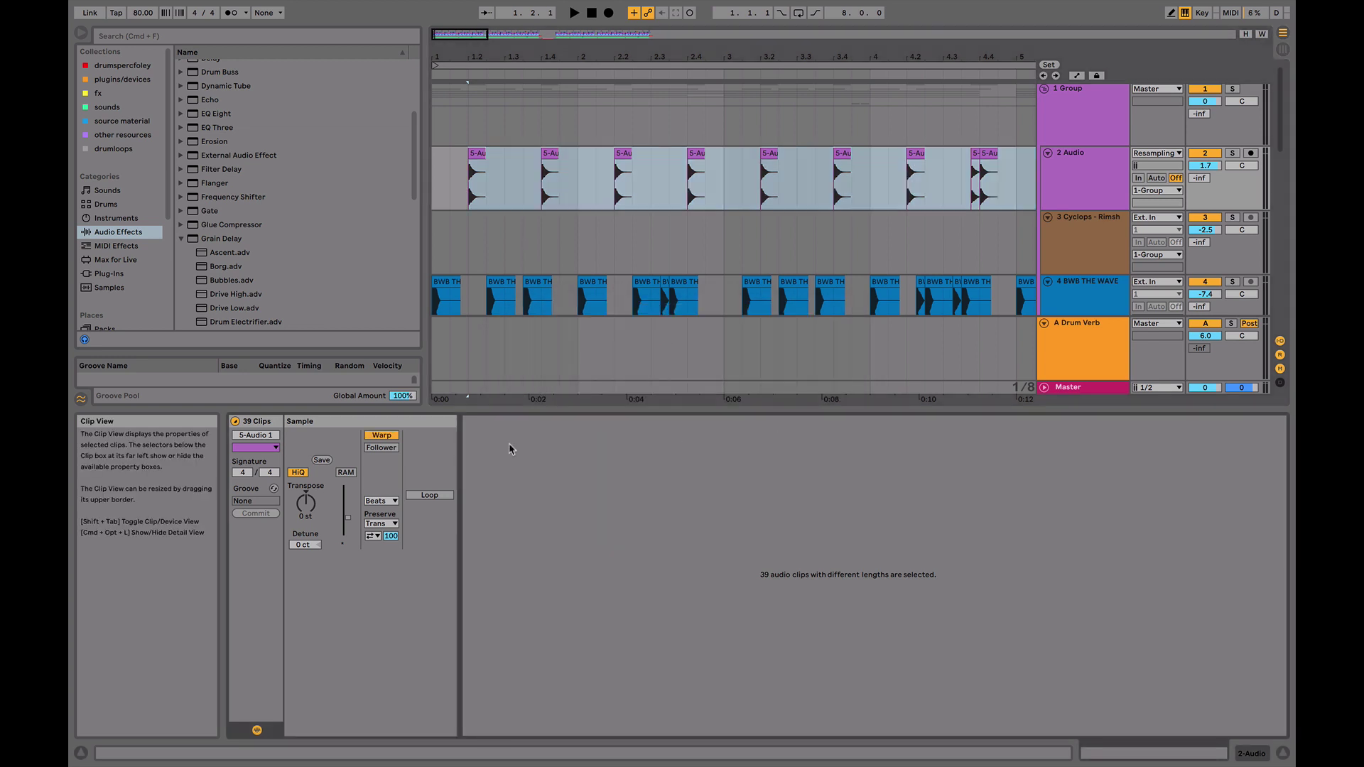
left_click(373, 440)
key("space")
scroll(688, 256, "right", 10)
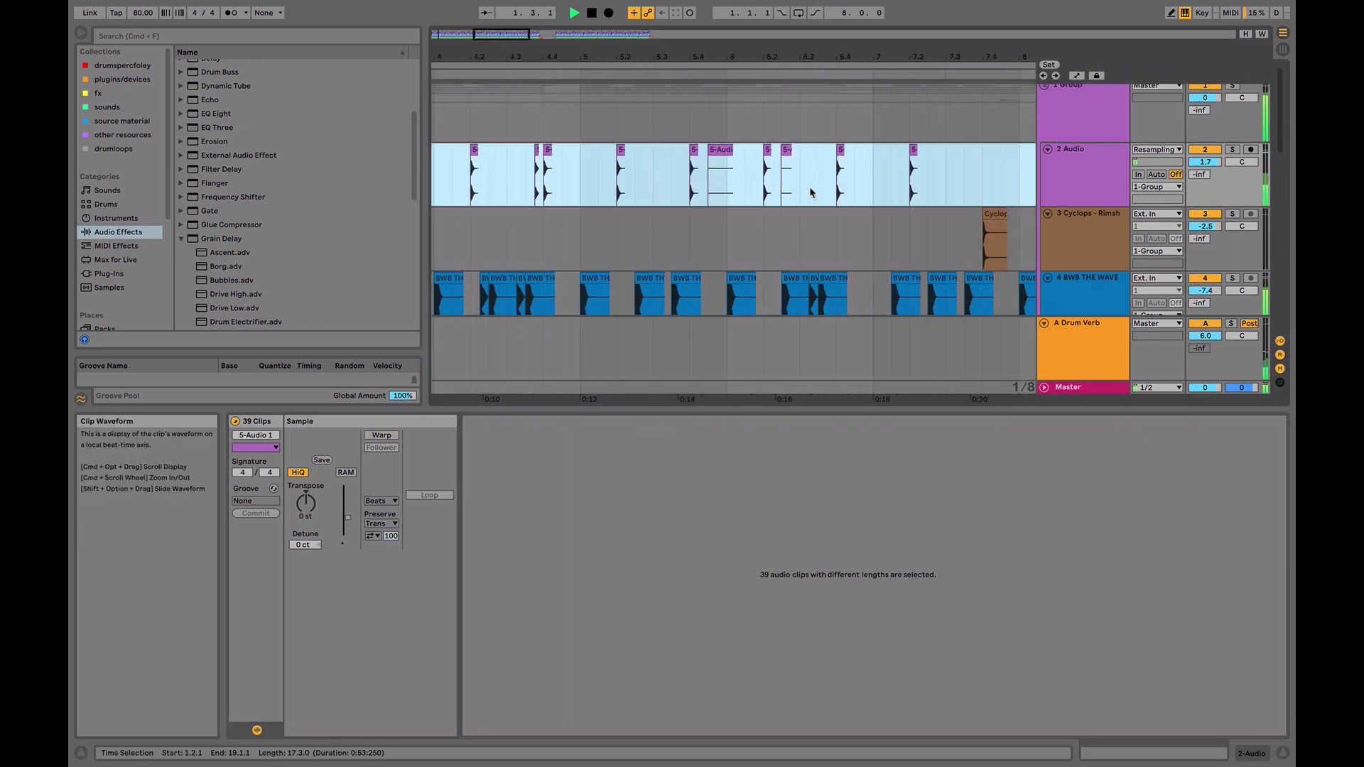
scroll(811, 192, "right", 3)
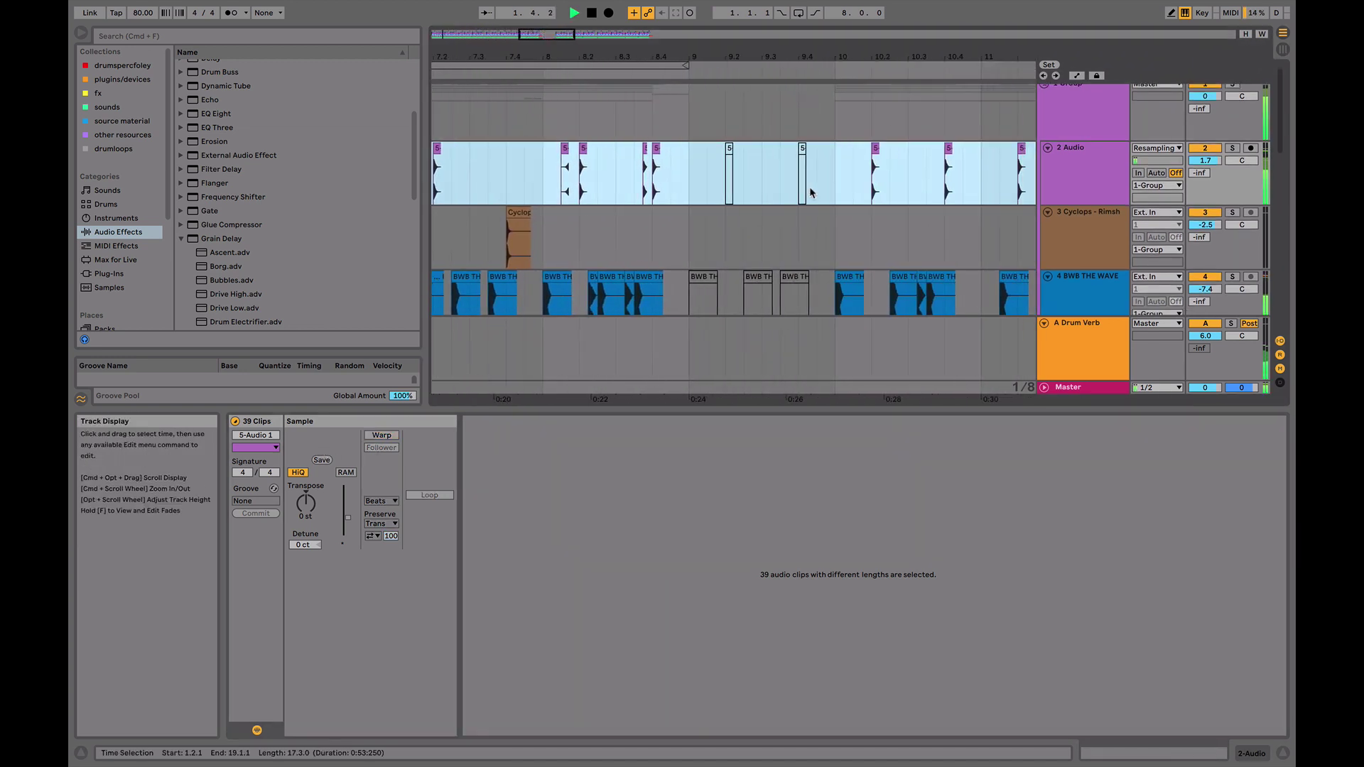
- Move the reversed clip later so that it ends right at the hit at 8.2, and play back the transition
left_click_drag(570, 60, 548, 80)
key("space")
left_click(548, 80)
left_click(597, 203)
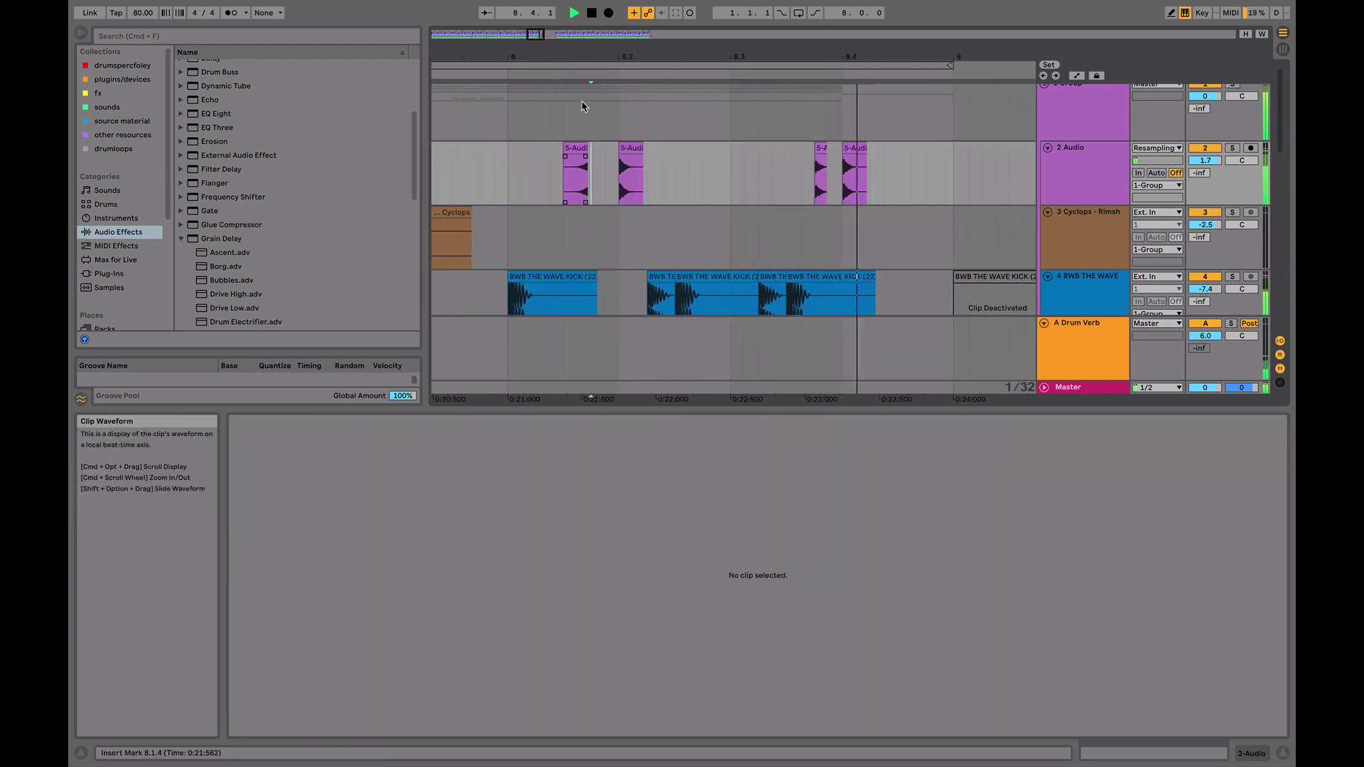
key("space")
left_click_drag(576, 55, 715, 167)
left_click_drag(725, 68, 728, 160)
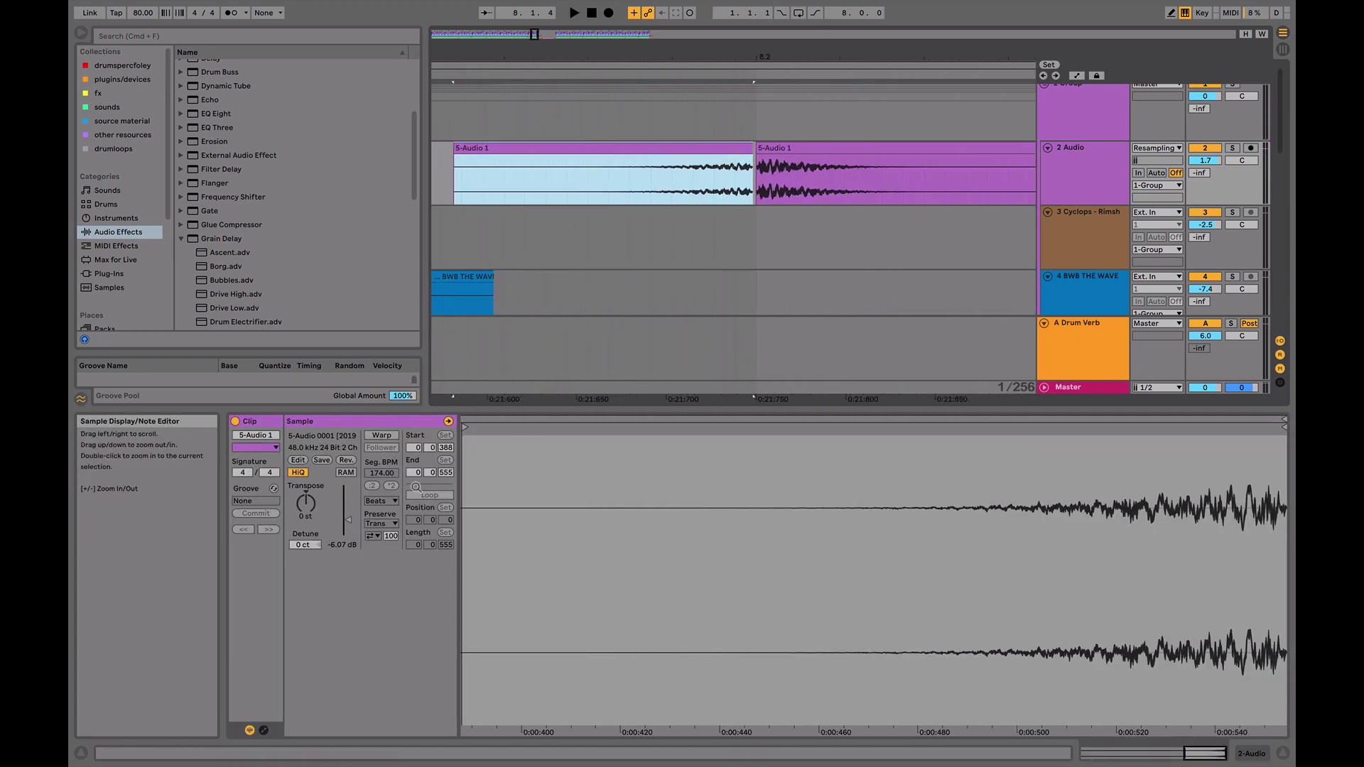
key("space")
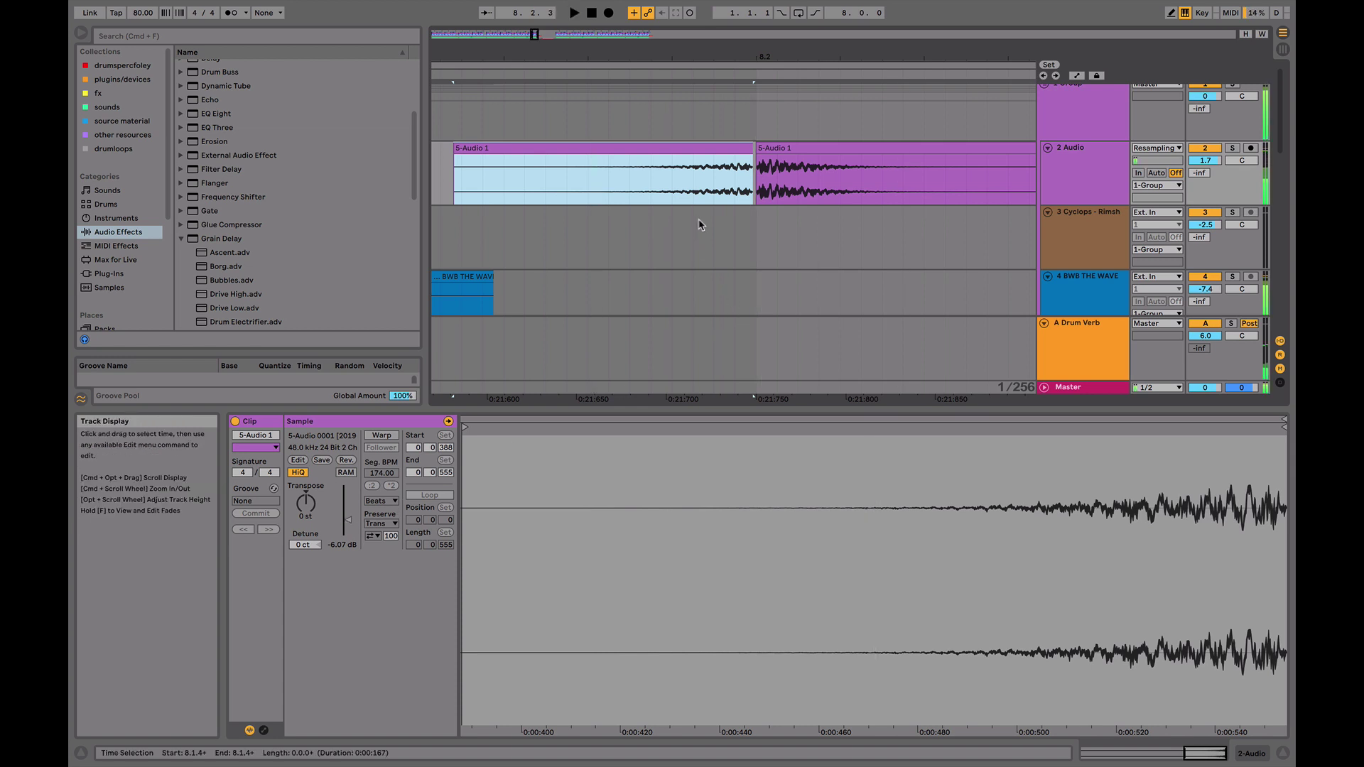
- Shift the reversed clip slightly earlier to leave a short gap before 8.2, trim its end to 0:00:545 and play it back
left_click_drag(714, 147, 689, 147)
key("space")
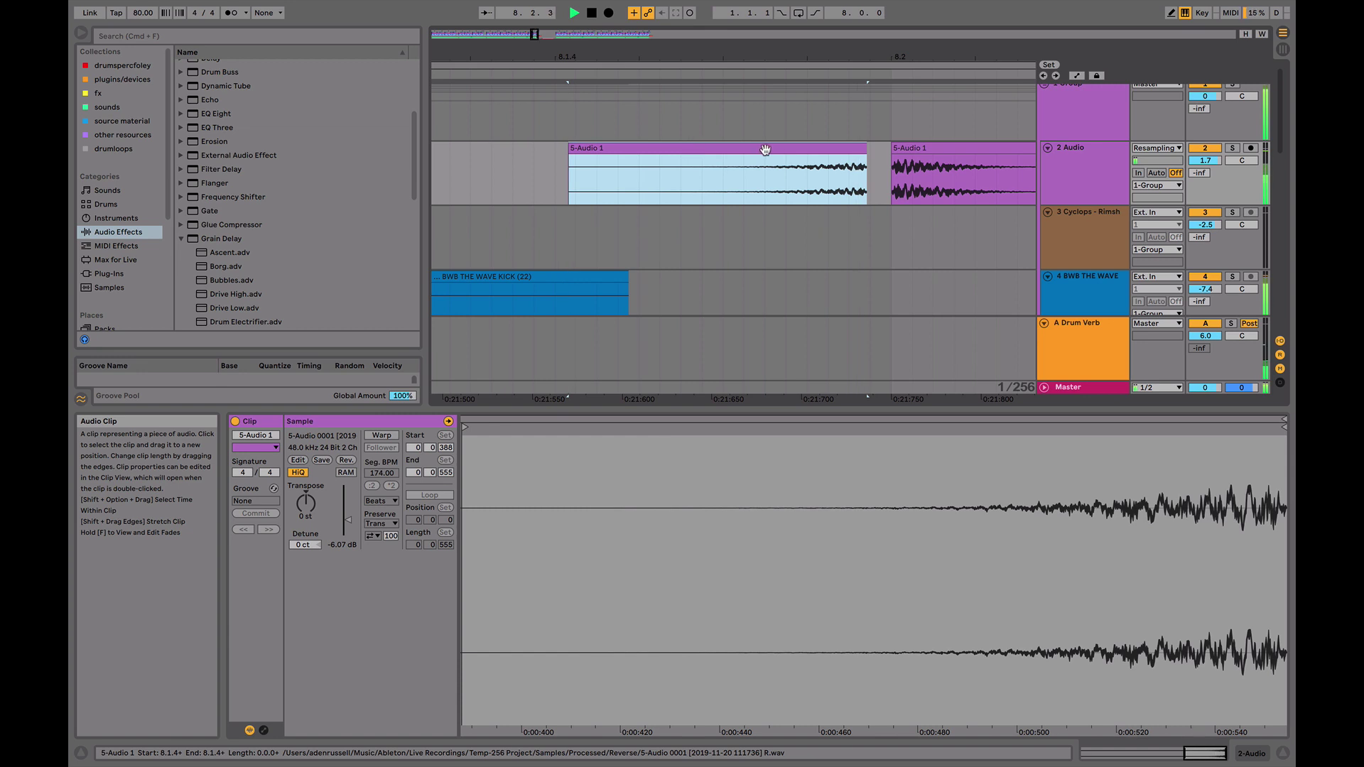
left_click(863, 153)
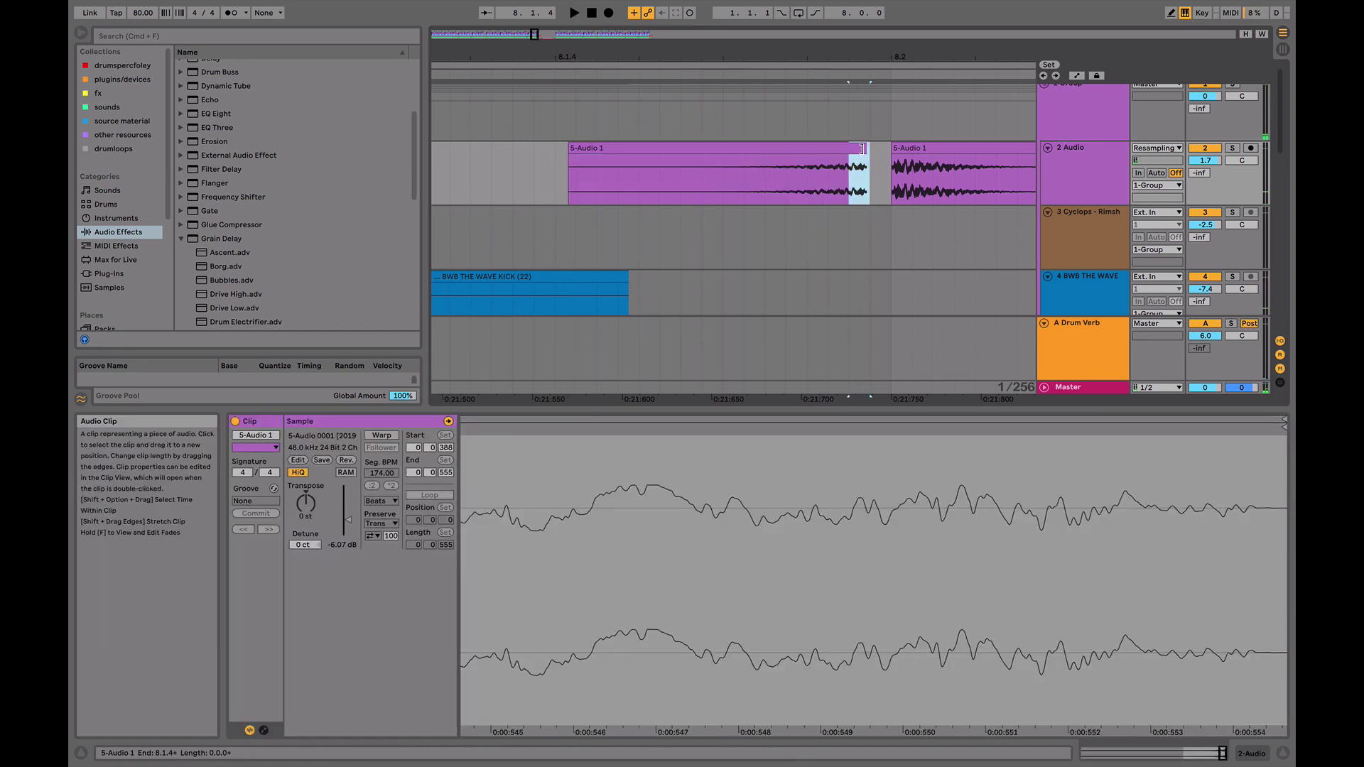
mouse_move(862, 148)
left_mouse_down()
mouse_move(848, 150)
mouse_move(875, 151)
mouse_move(849, 145)
mouse_move(860, 158)
left_mouse_up()
key("space")
key("space")
key("space")
key("space")
left_click(525, 74)
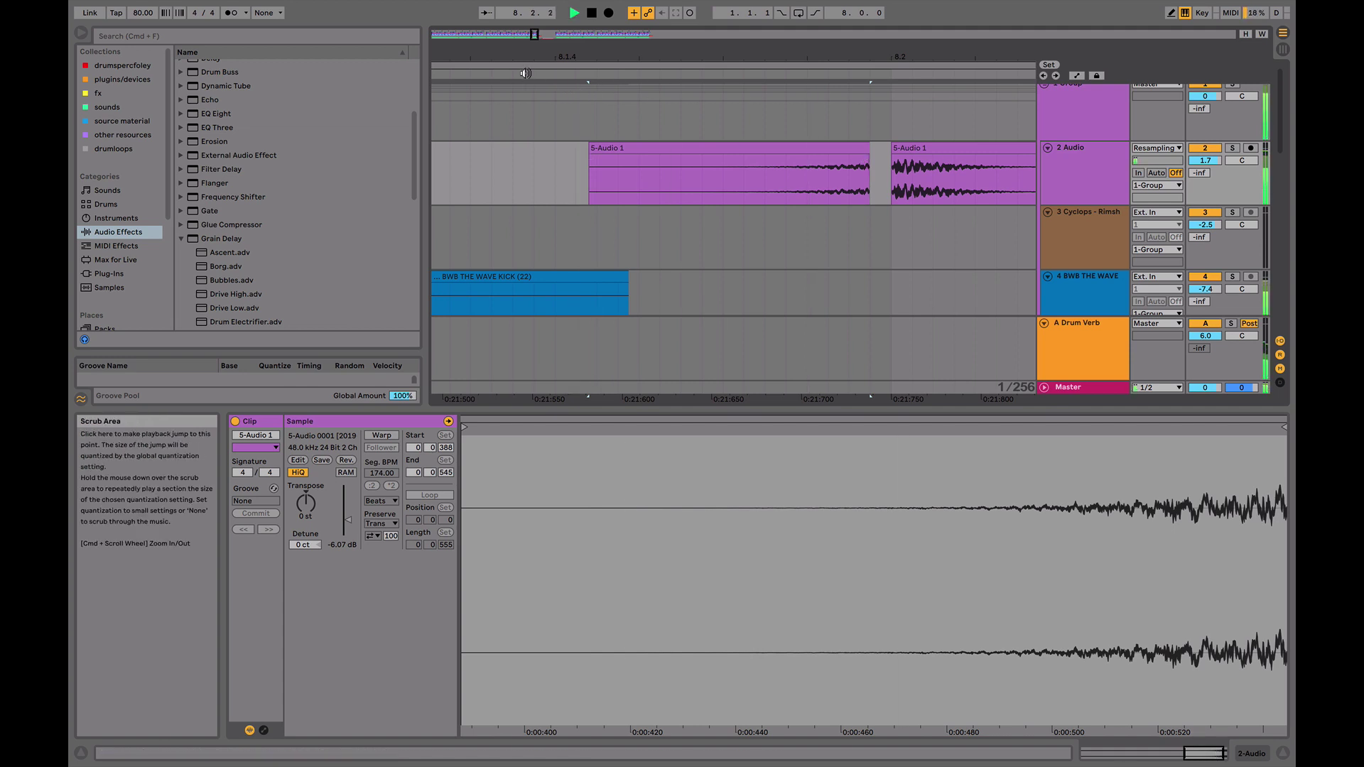
left_click_drag(580, 57, 579, 14)
key("space")
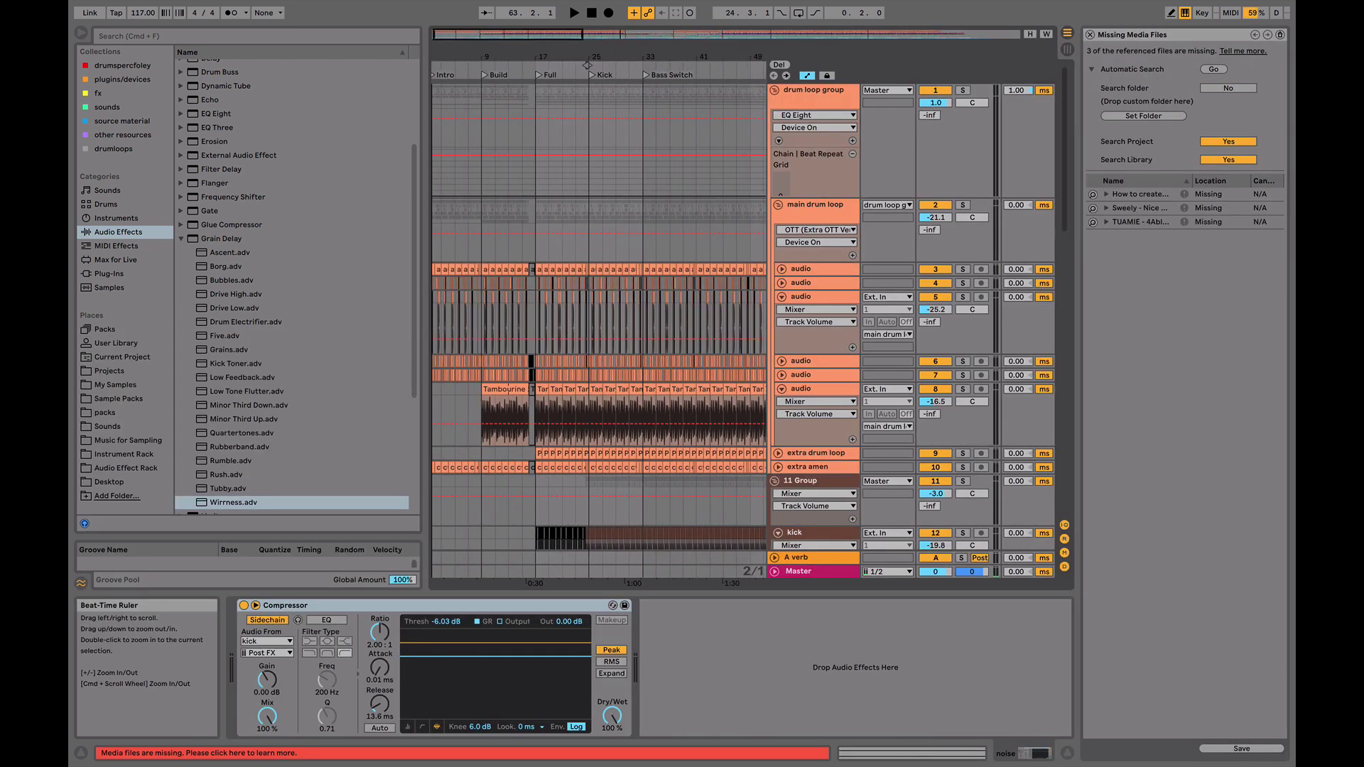
- Close the Missing Media Files view in the 117 BPM set and bring the Intro and Build sections into view
left_click_drag(434, 56, 453, 71)
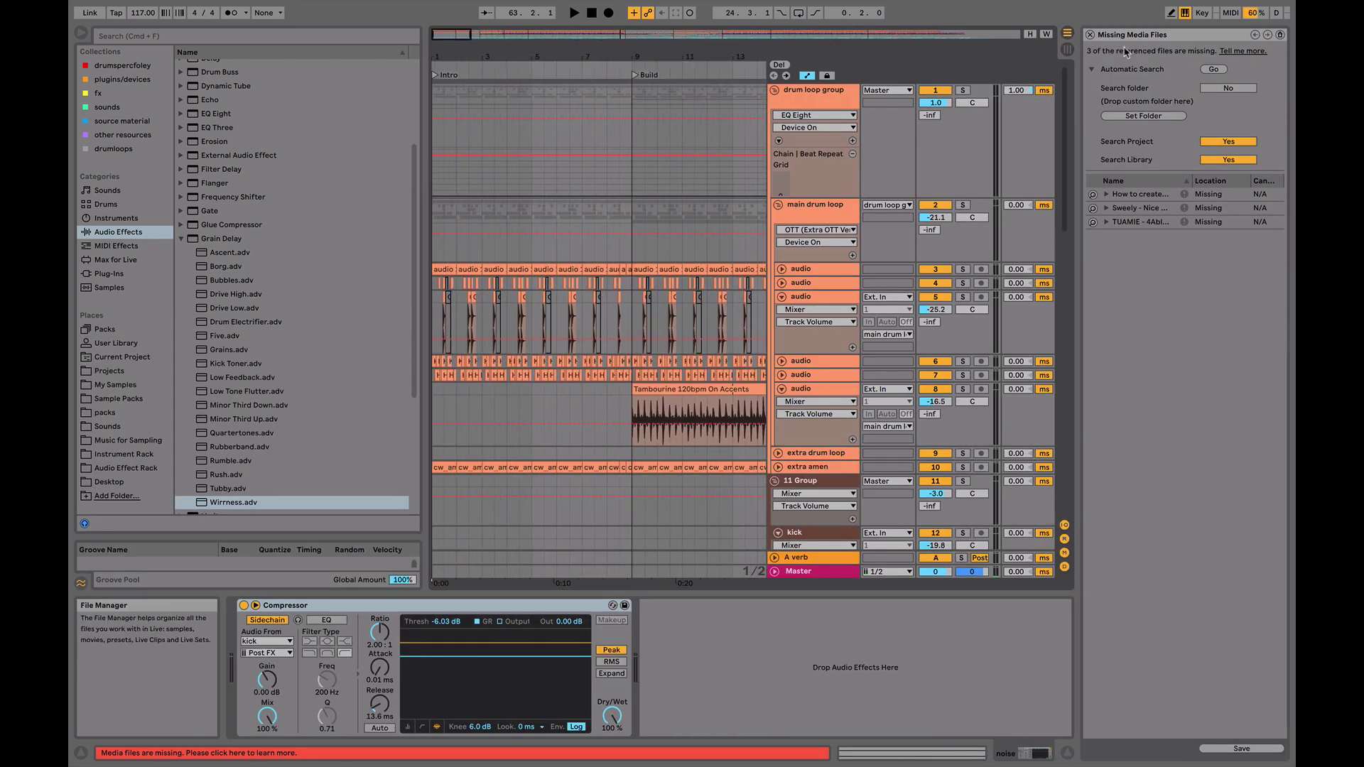
left_click(1091, 34)
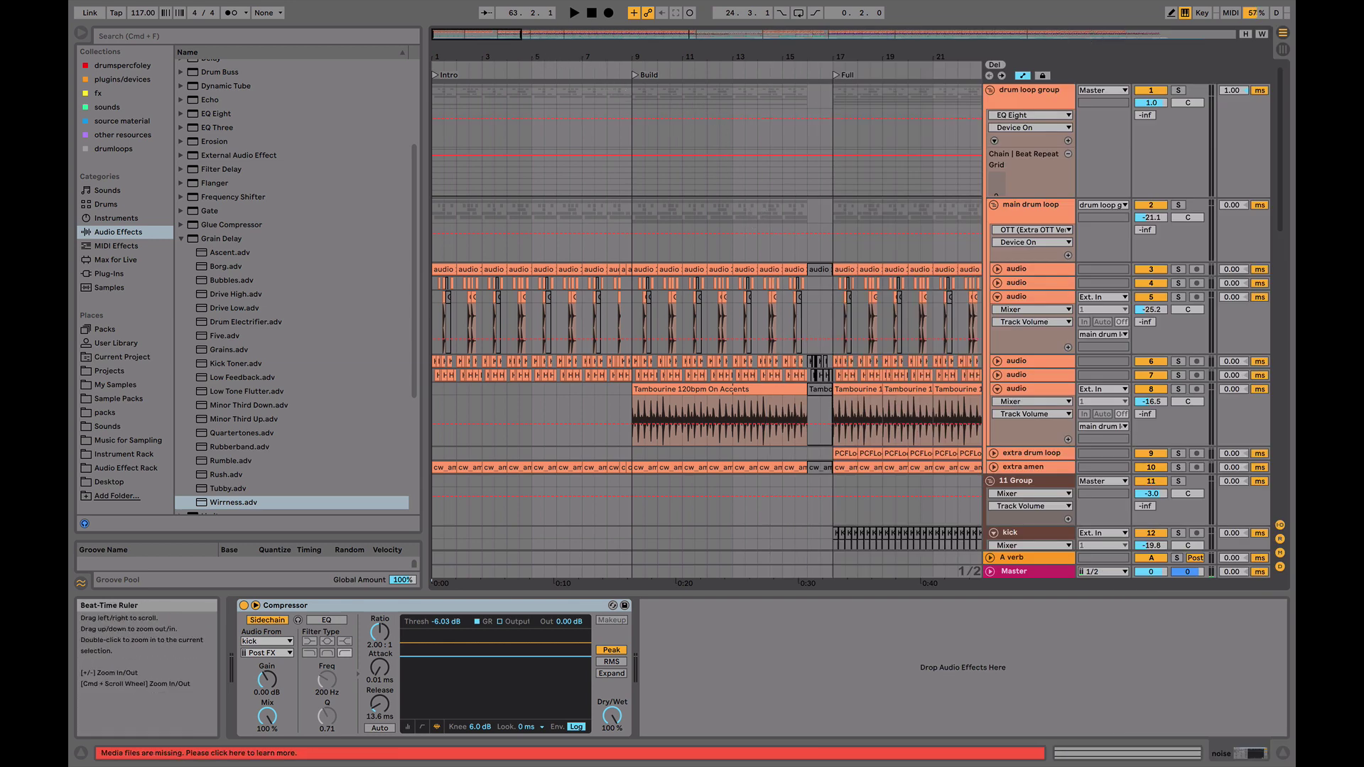
left_click_drag(569, 55, 569, 75)
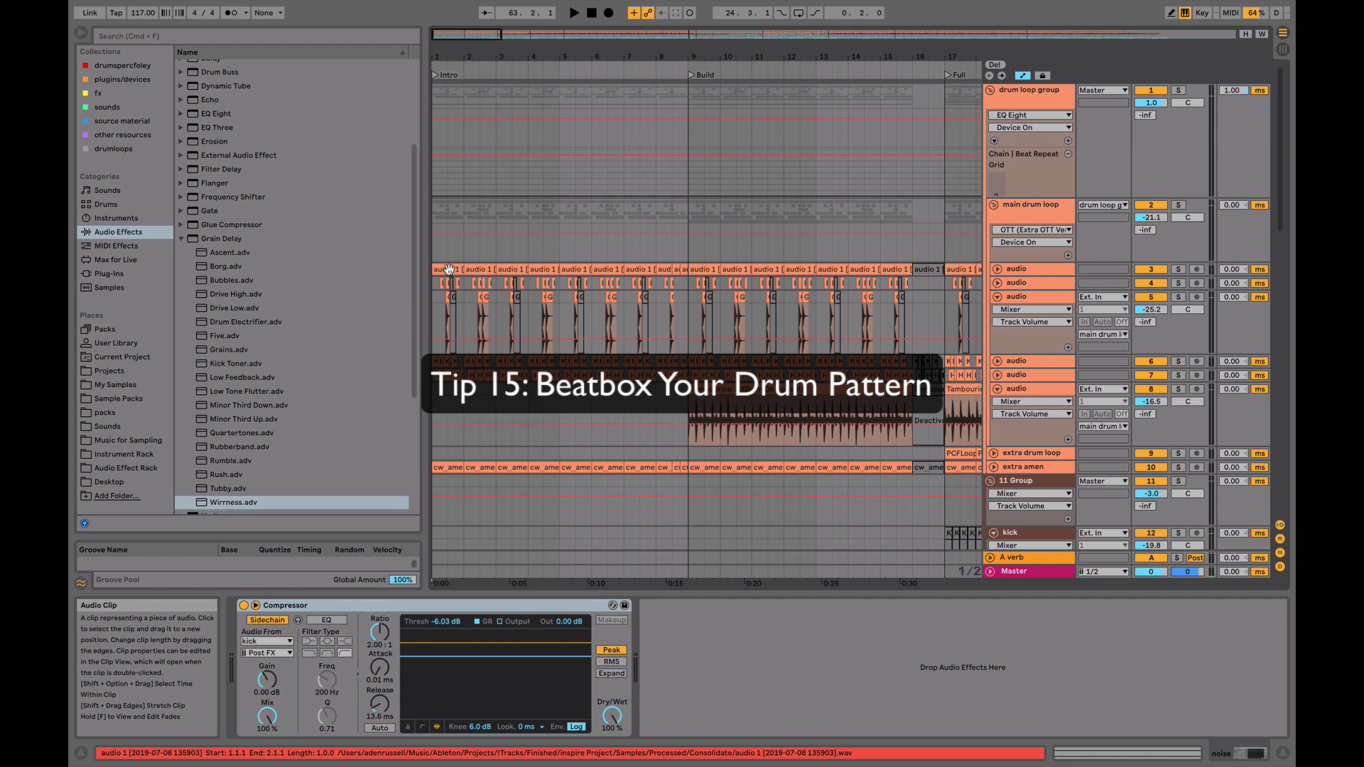
- Solo and unfold the first audio track inside the main drum loop group and play its first clip
left_click(449, 269)
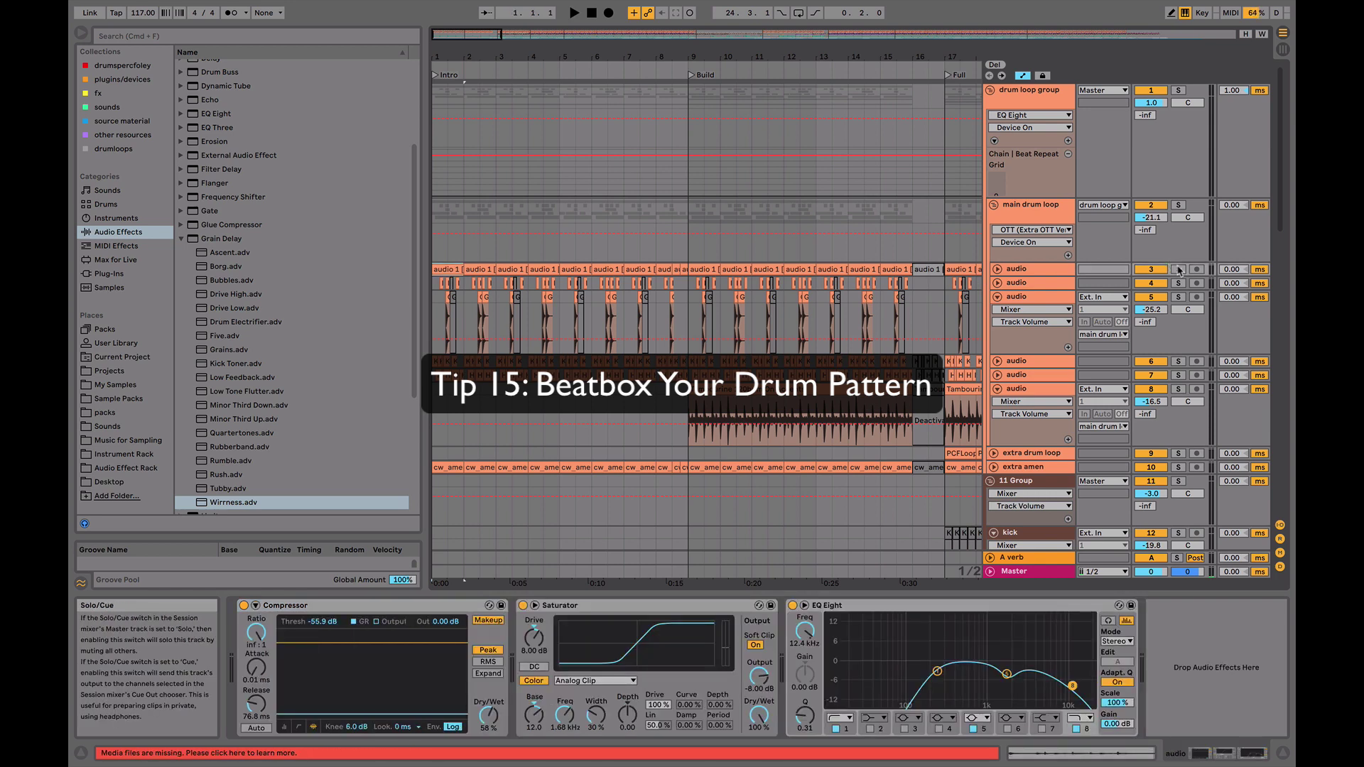
left_click(1178, 270)
key("space")
left_click(998, 268)
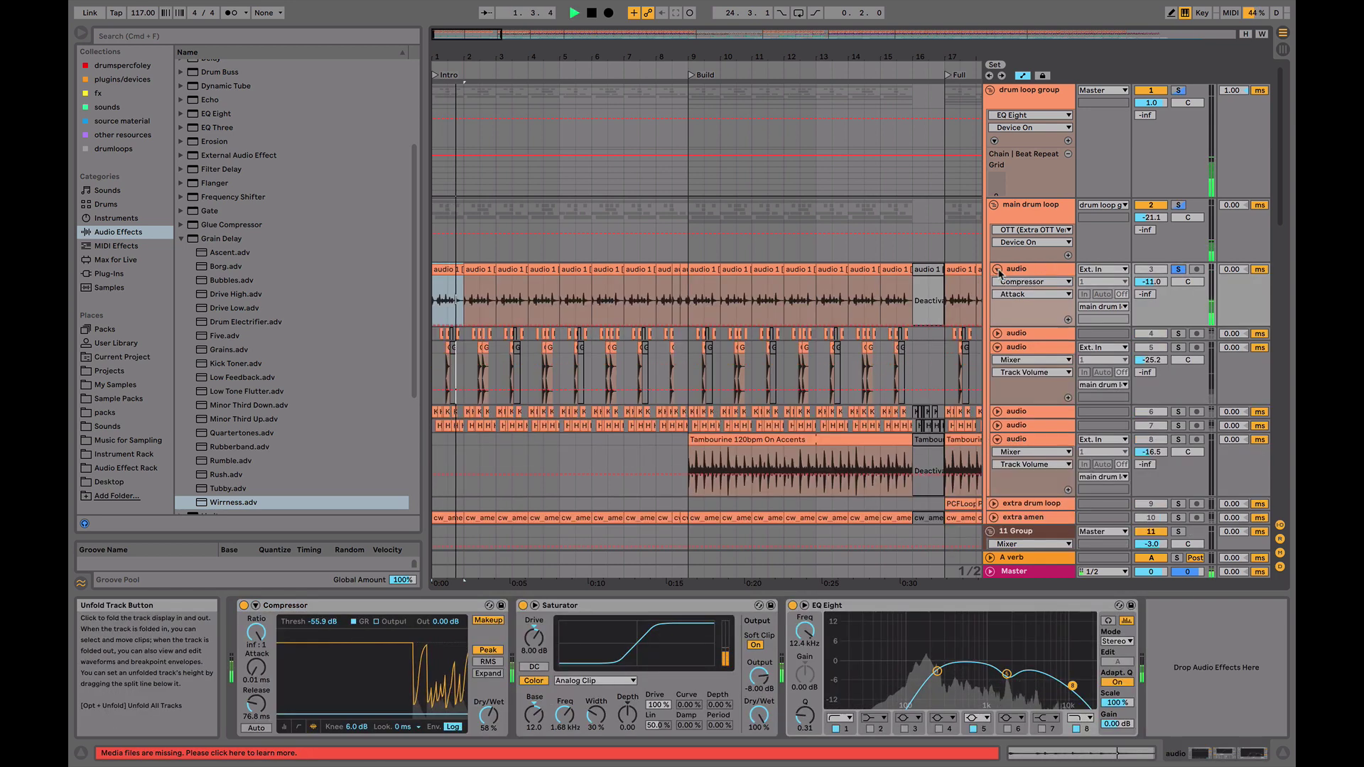
key("space")
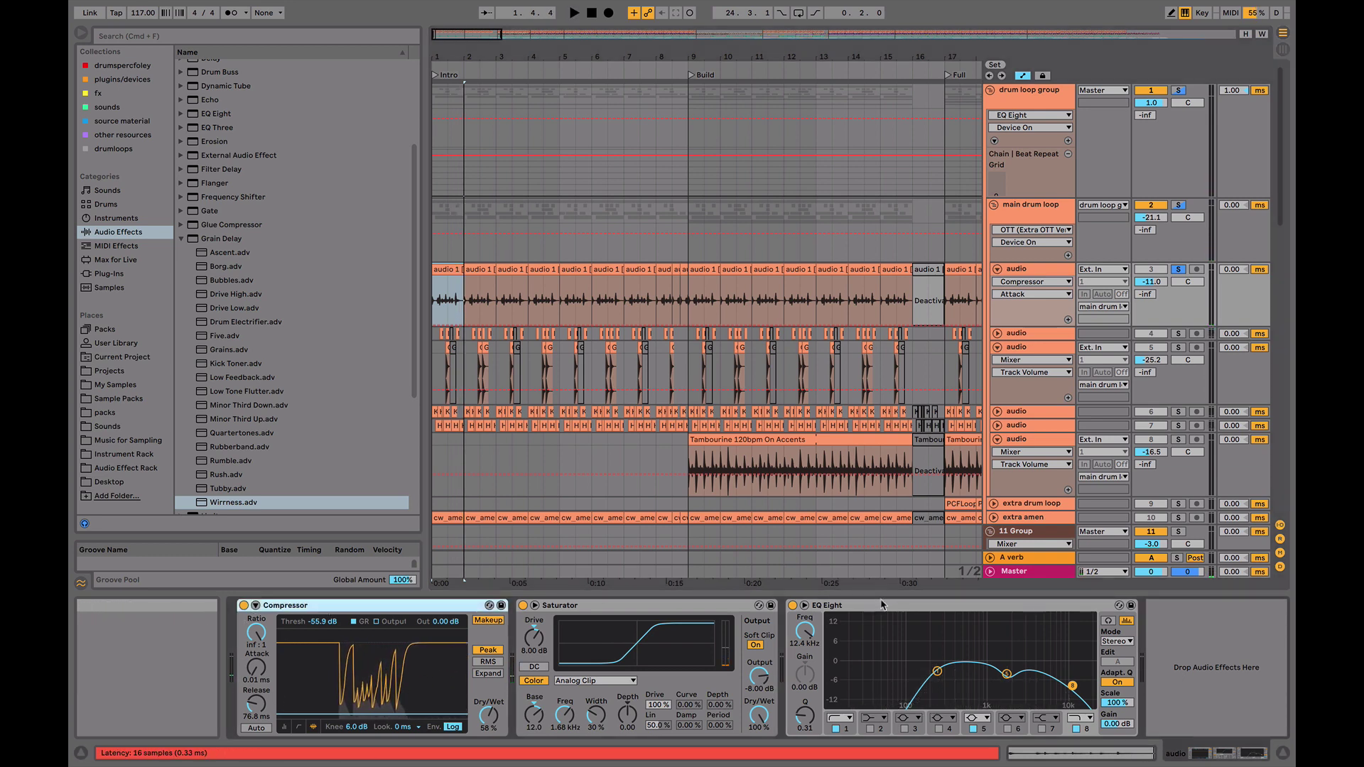
- Group the track's Compressor, Saturator and EQ Eight into an Audio Effect Rack and play the clip with the rack switched off
key("super+g")
left_click(244, 605)
key("space")
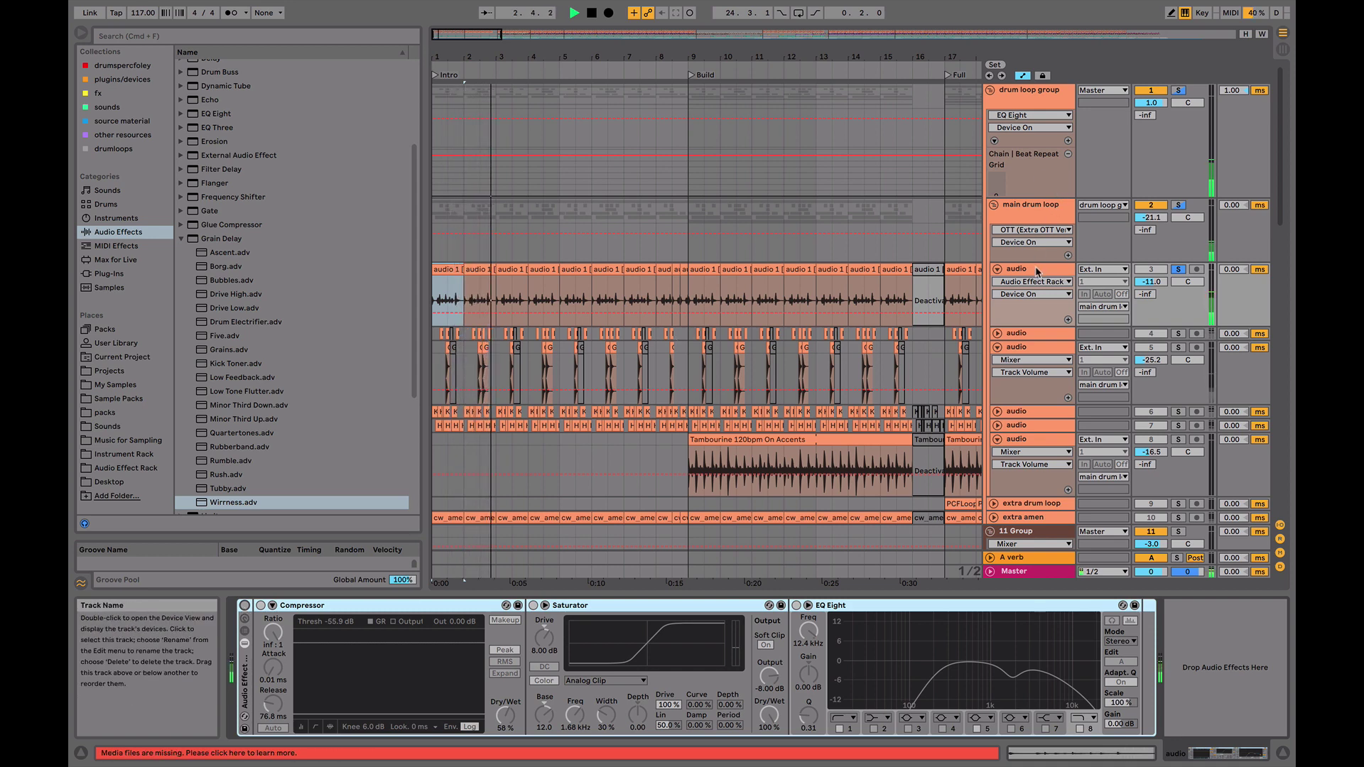
key("space")
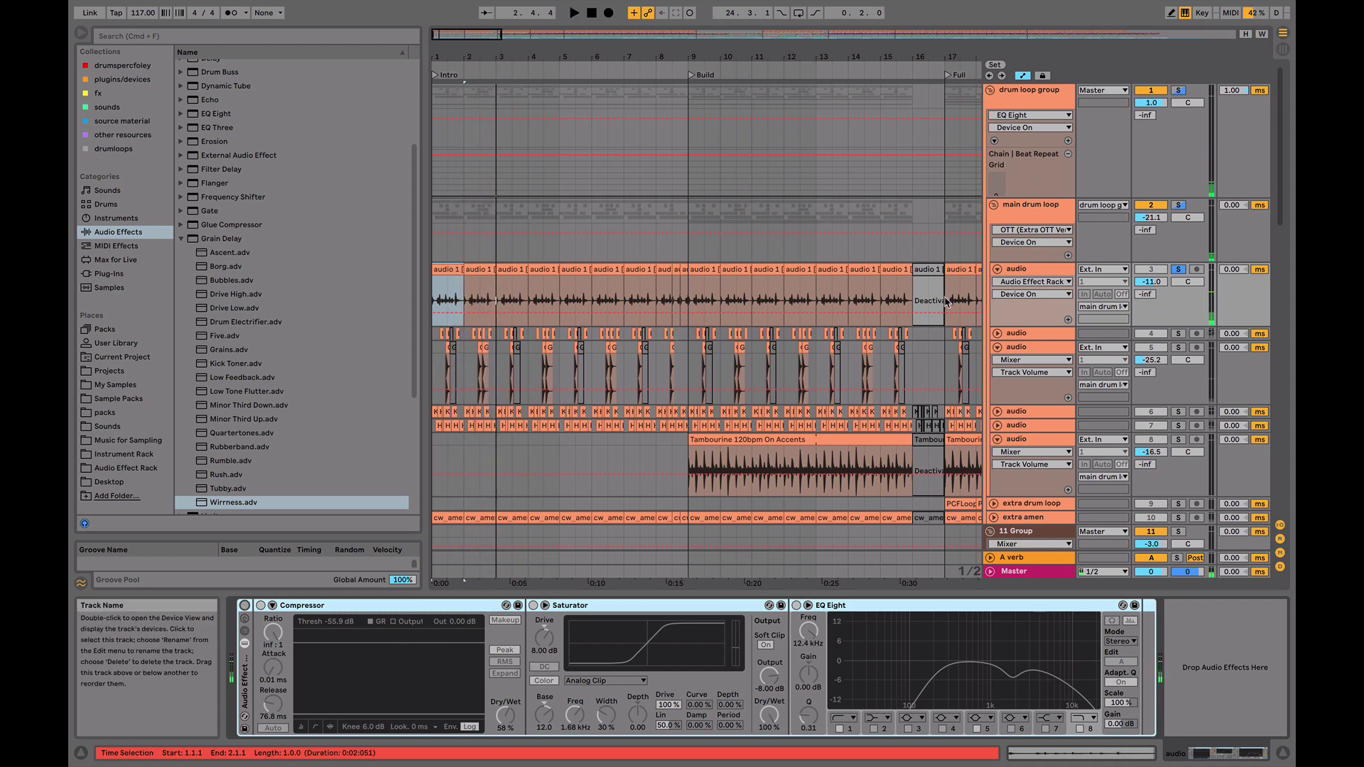
- Switch the Audio Effect Rack back on and play the first clip with its processing
left_click(245, 606)
key("space")
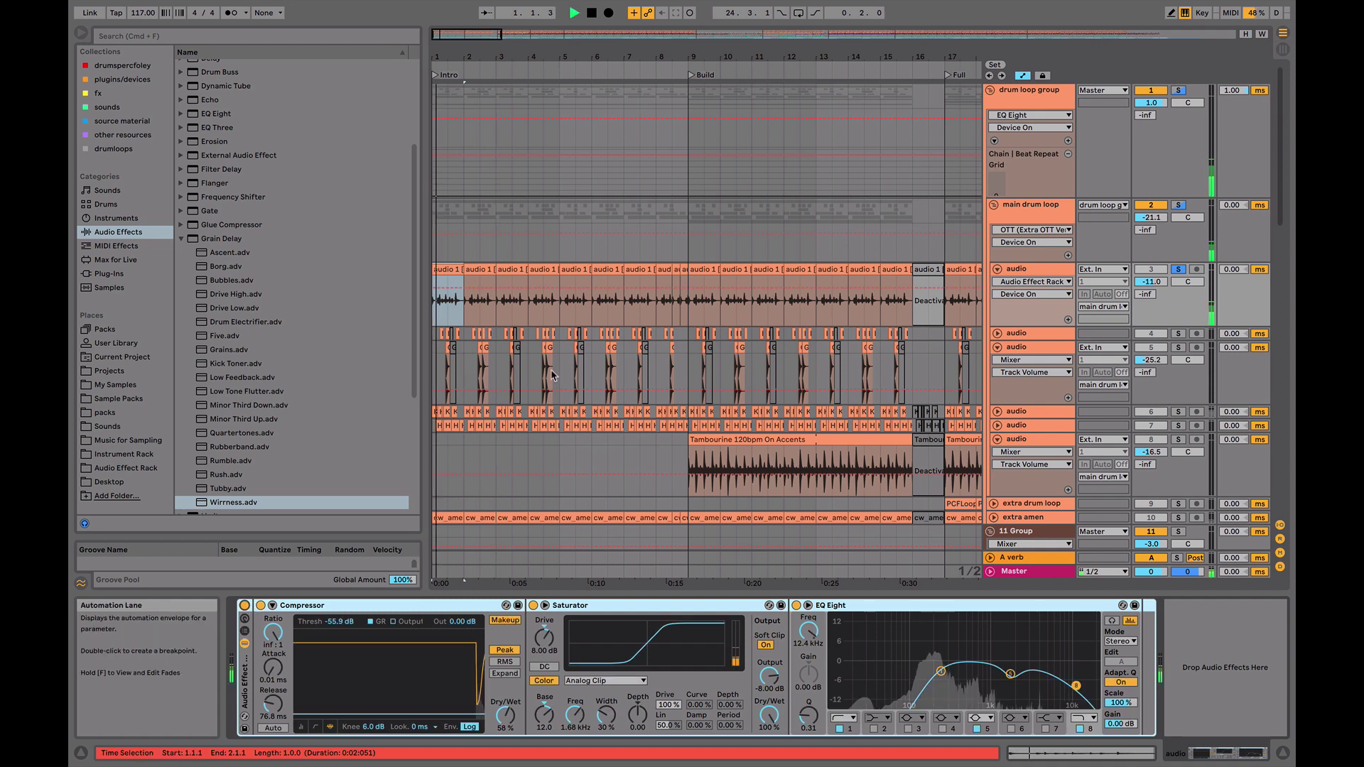
key("space")
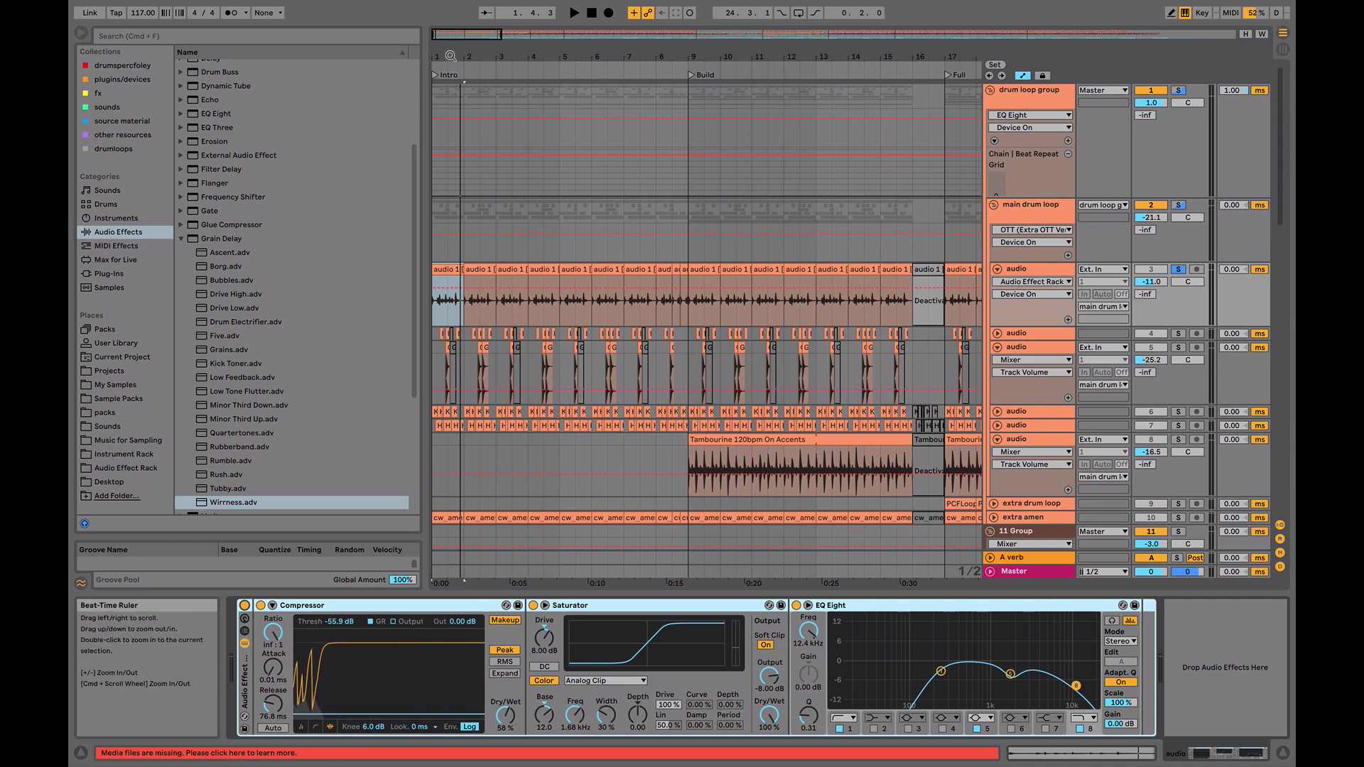
left_click_drag(447, 55, 447, 107)
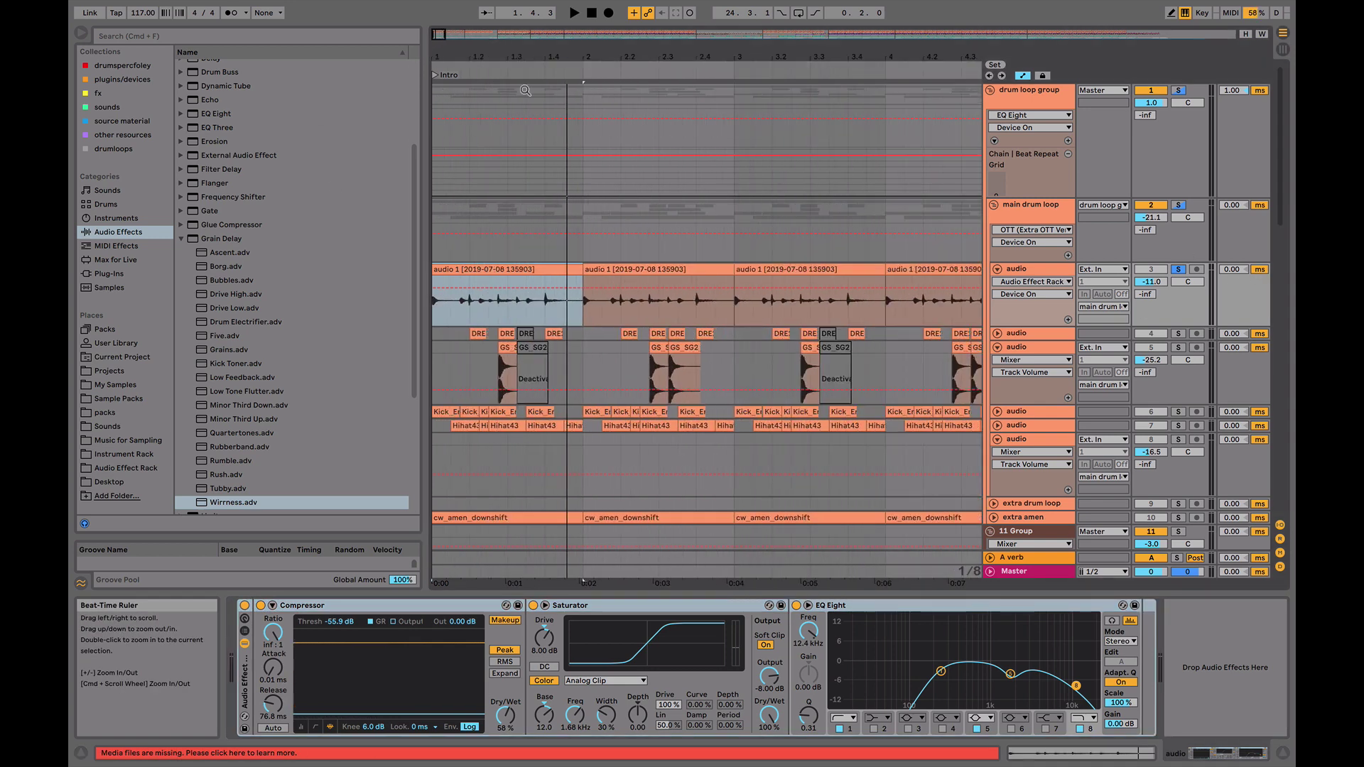
- Unsolo the first audio track, solo the whole drum loop group and play its layered loop from the start of the Intro
left_click(1179, 270)
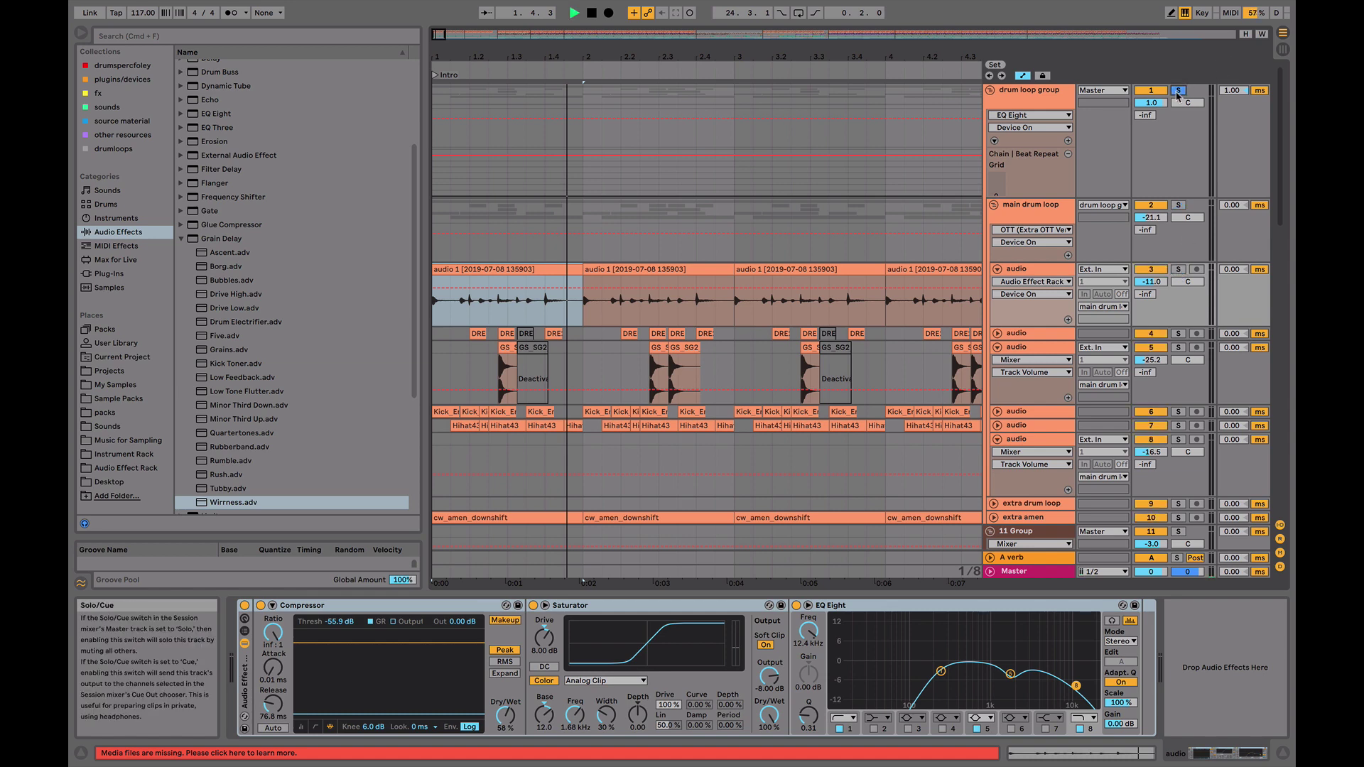
left_click_drag(642, 57, 642, 39)
scroll(638, 135, "down", 4)
scroll(638, 135, "up", 3)
scroll(638, 135, "right", 2)
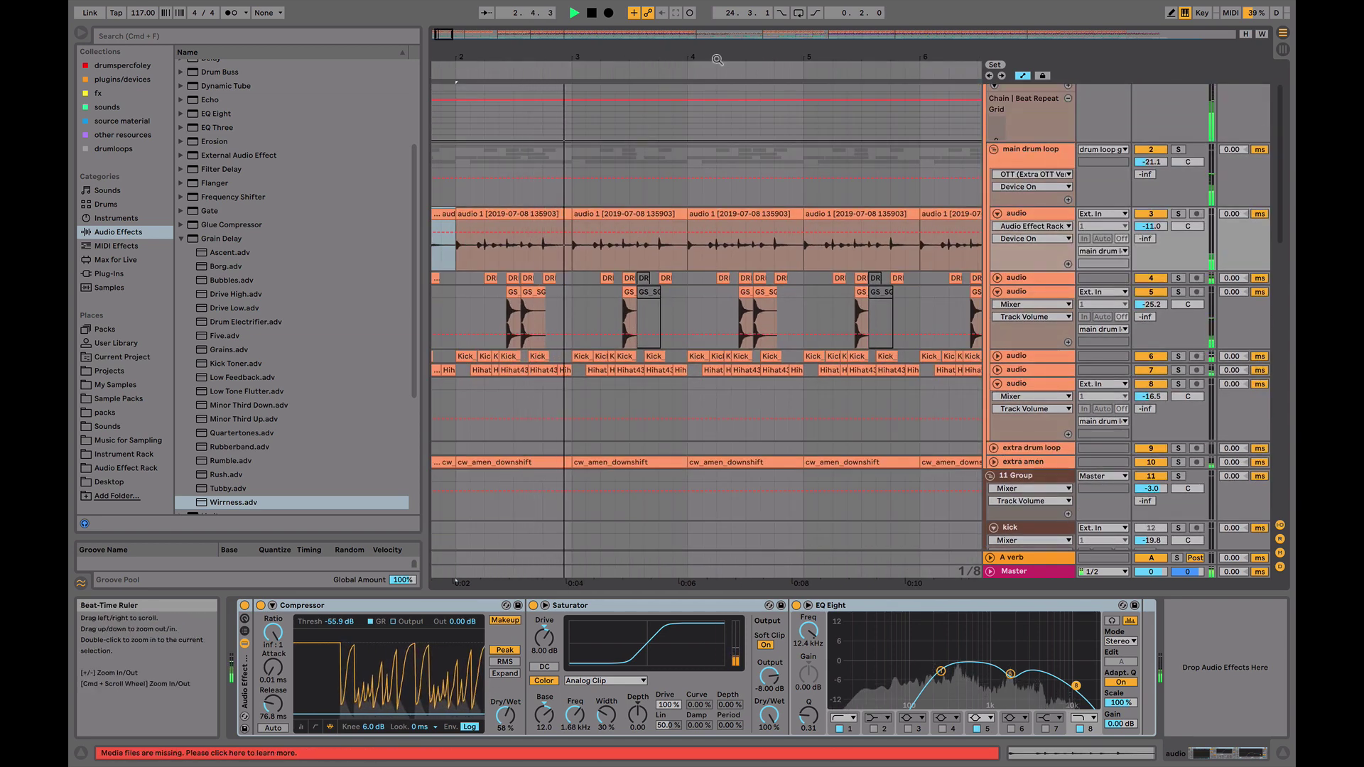
left_click_drag(717, 59, 717, 4)
- Play the soloed drum loop group from the Build marker at bar 9, where the tambourine layer enters
left_click(669, 75)
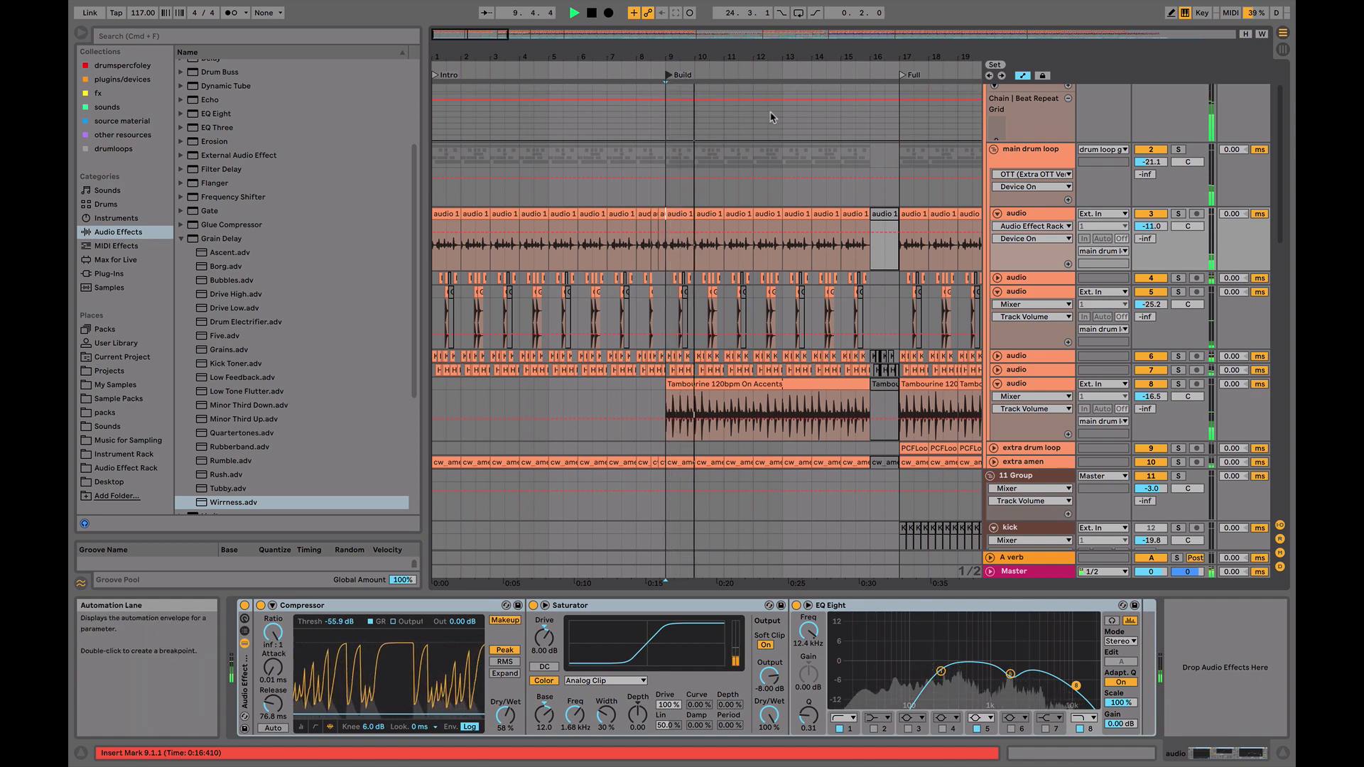
scroll(764, 150, "up", 3)
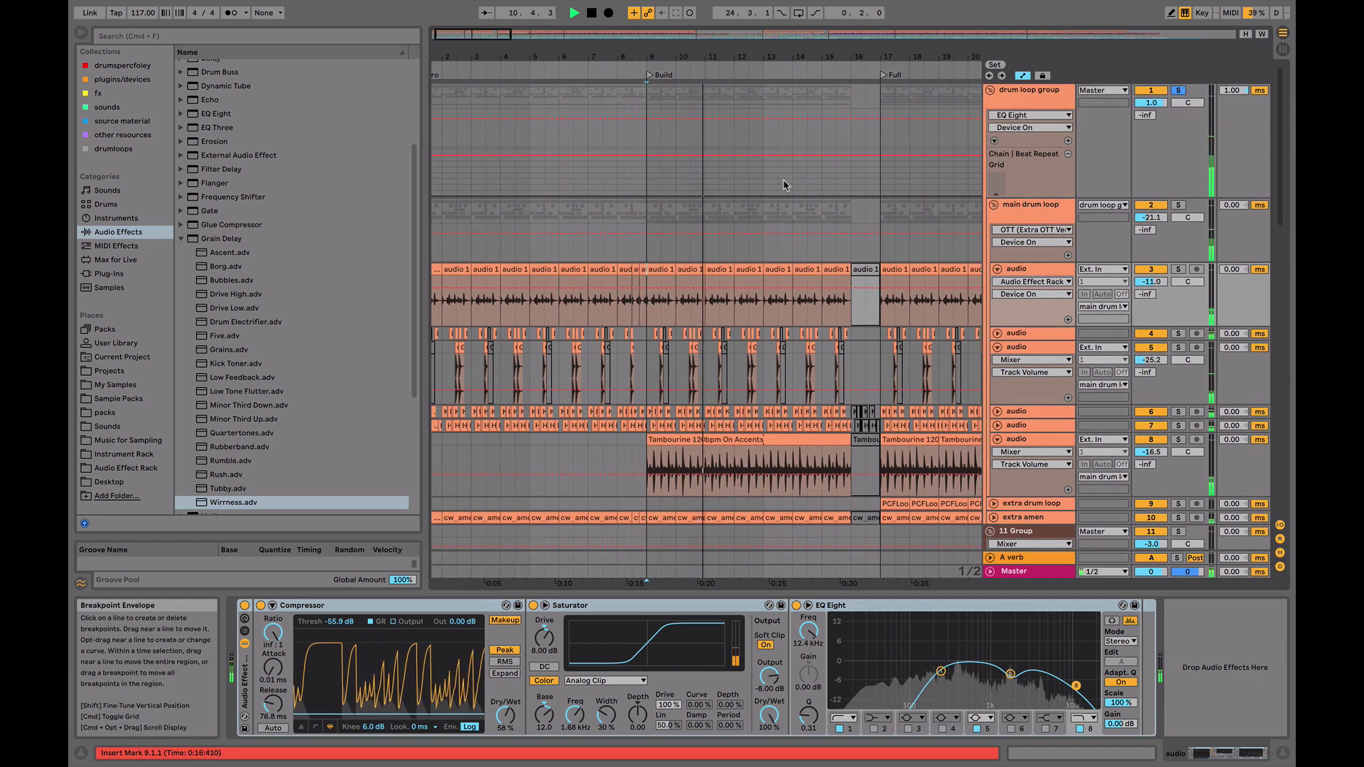
scroll(667, 165, "left", 1)
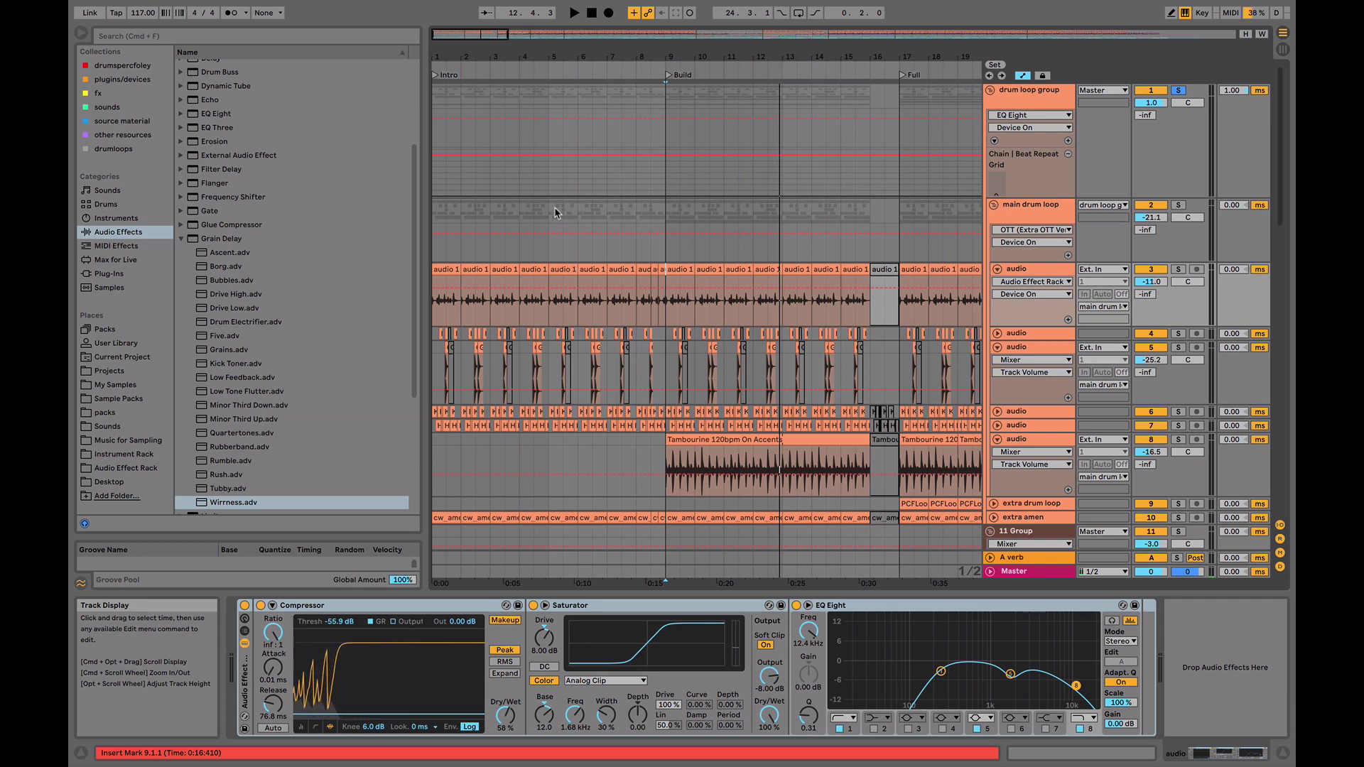
- Select the first clip on the first audio track and examine how the drum layers line up with it from Intro to Full
left_click(451, 304)
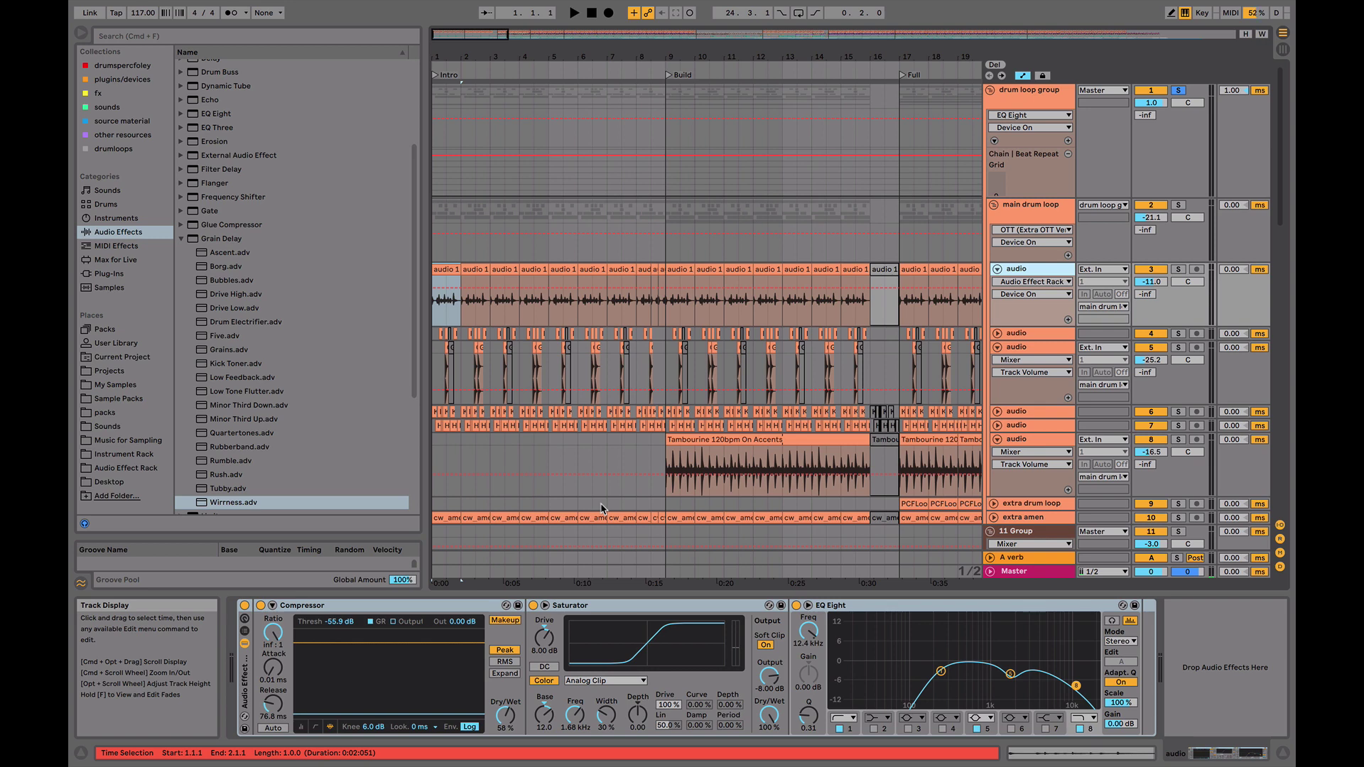
left_click_drag(462, 64, 476, 236)
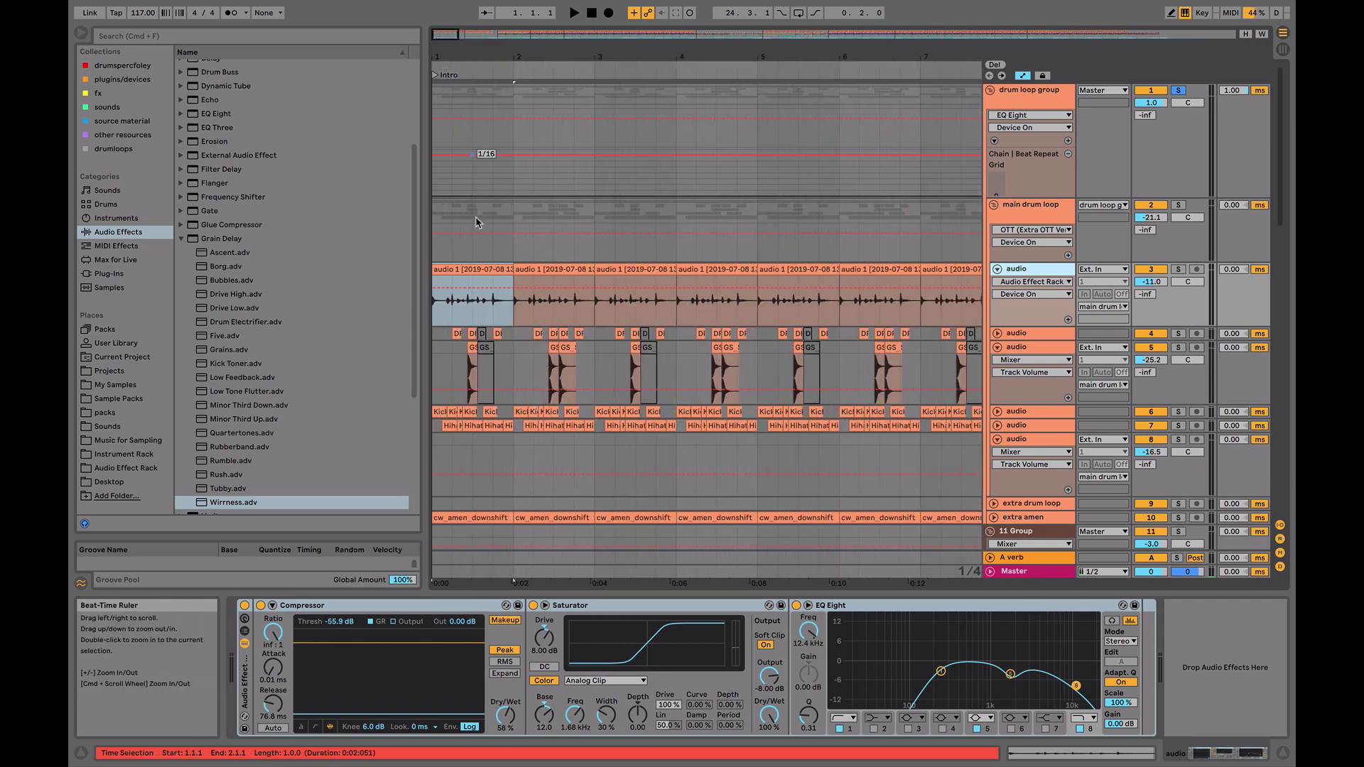
scroll(476, 238, "down", 5)
scroll(731, 283, "right", 5)
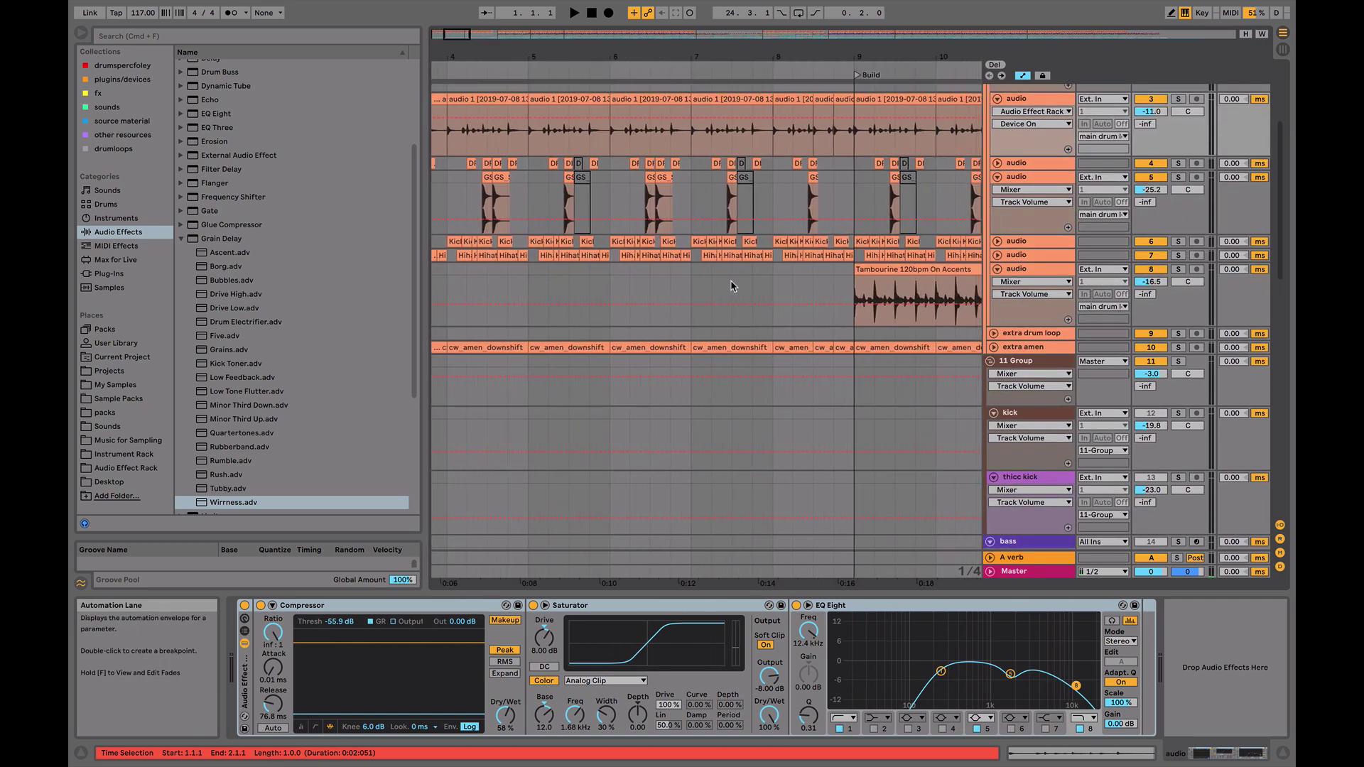
scroll(731, 280, "up", 5)
scroll(730, 280, "left", 5)
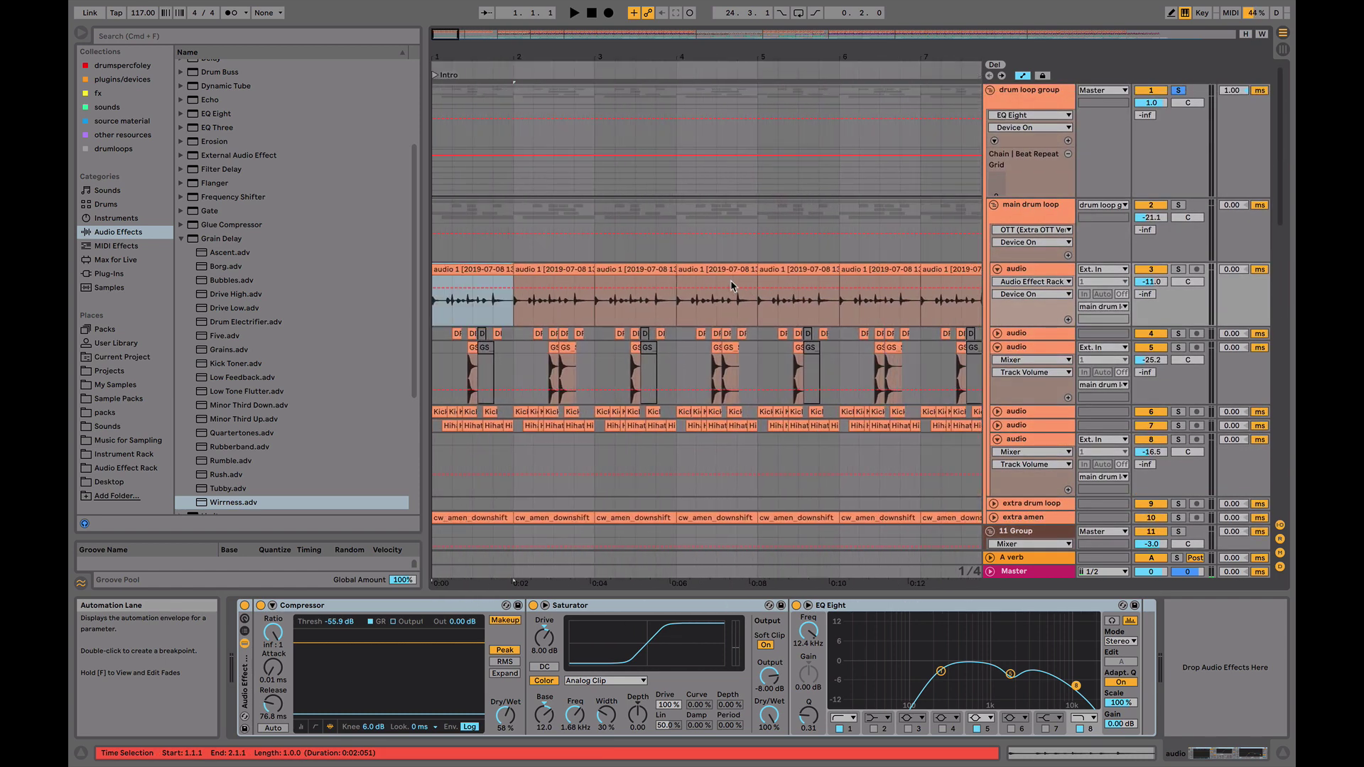
left_click_drag(716, 57, 515, 58)
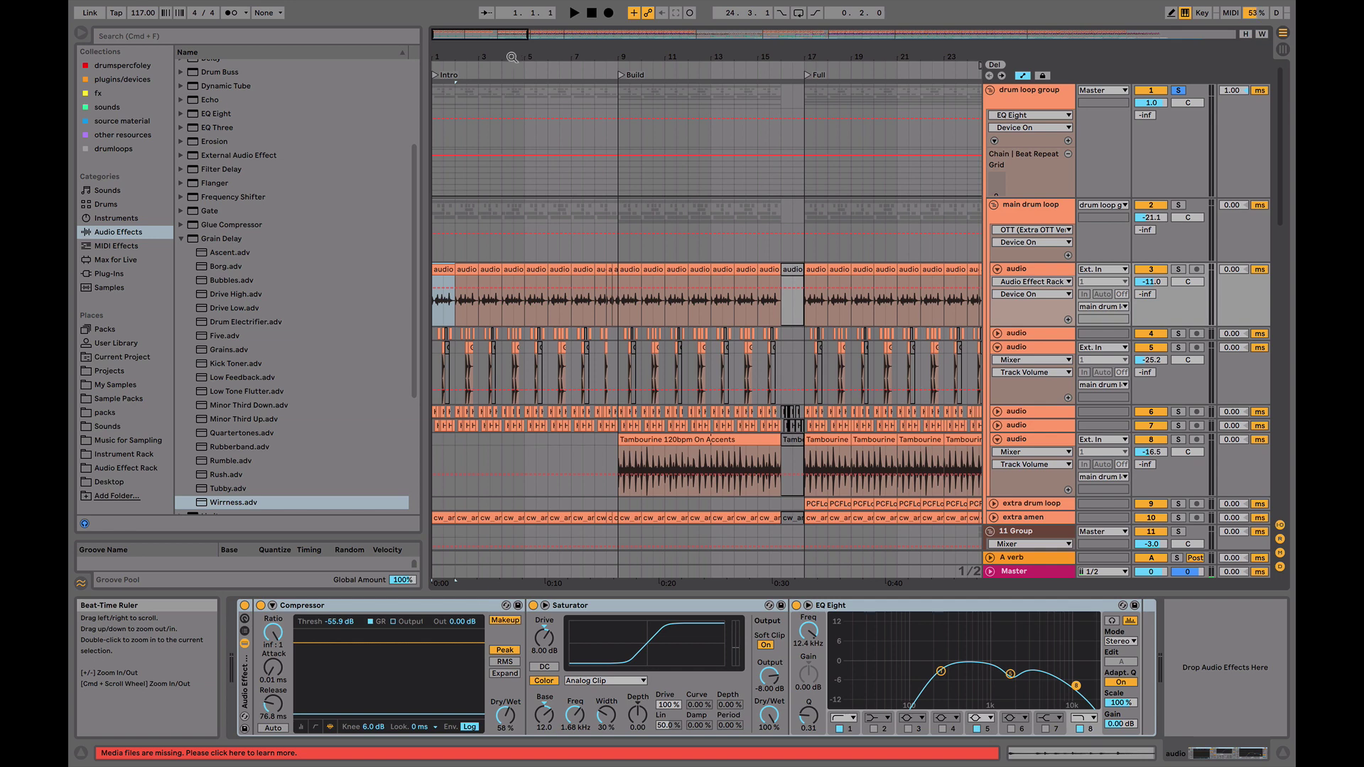
left_click(512, 56)
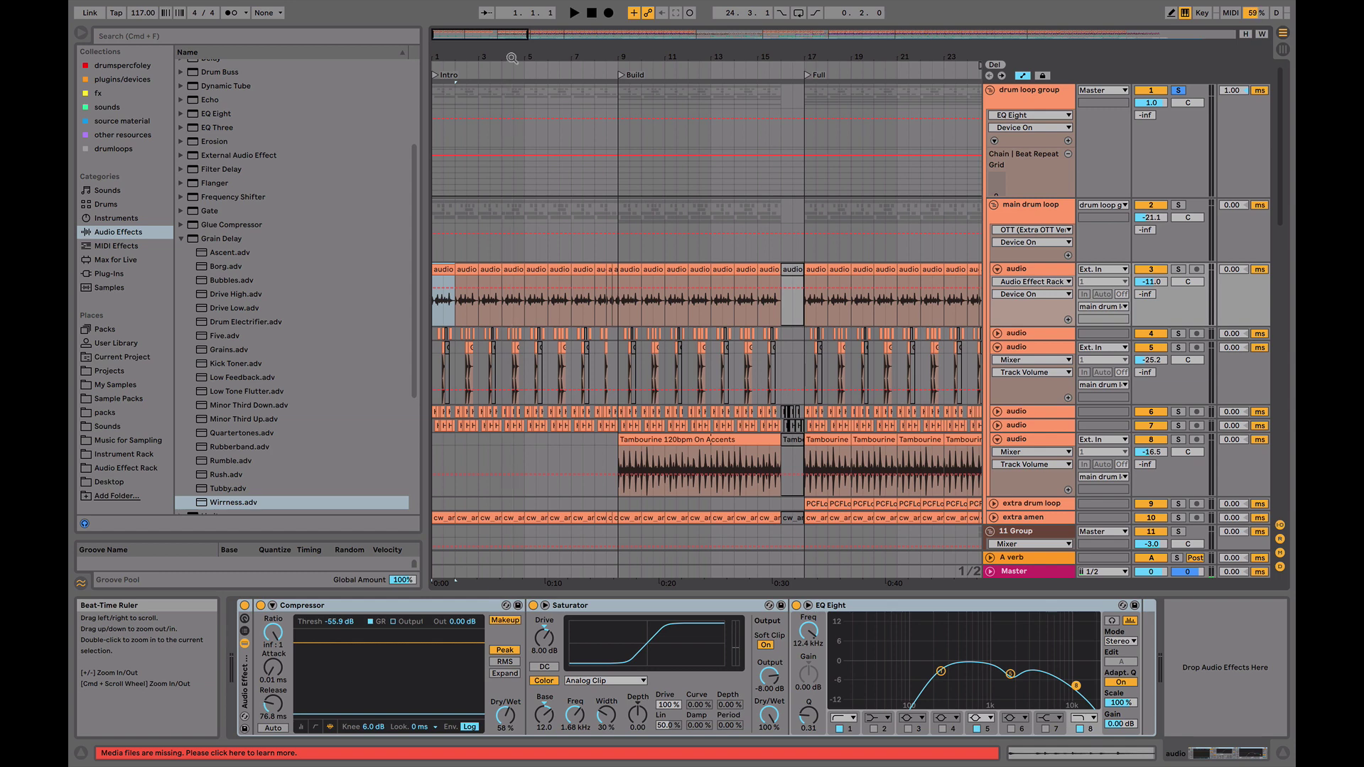